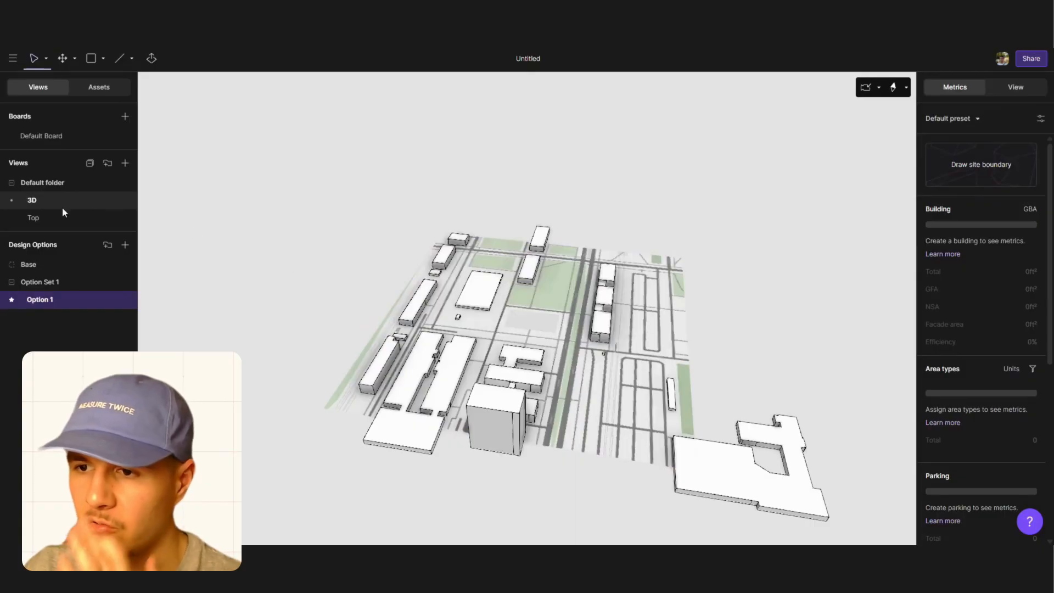
Draw a rectangular site boundary in the Top view around the empty grey plot beside S State St, with its long side set to 230 ft
left_click(64, 217)
scroll(422, 321, "up", 5)
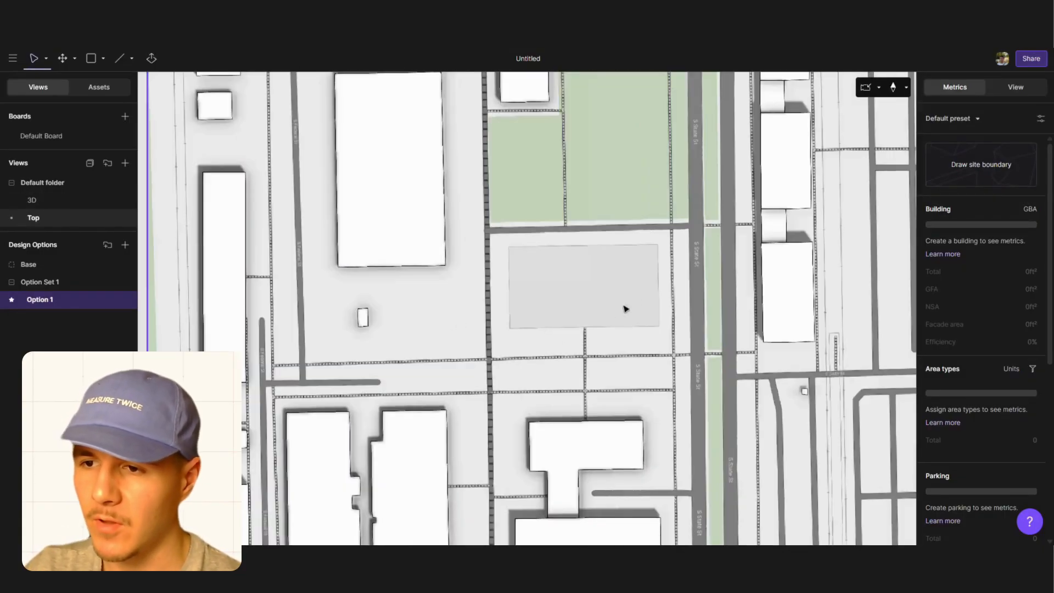
scroll(623, 306, "up", 2)
left_click(931, 176)
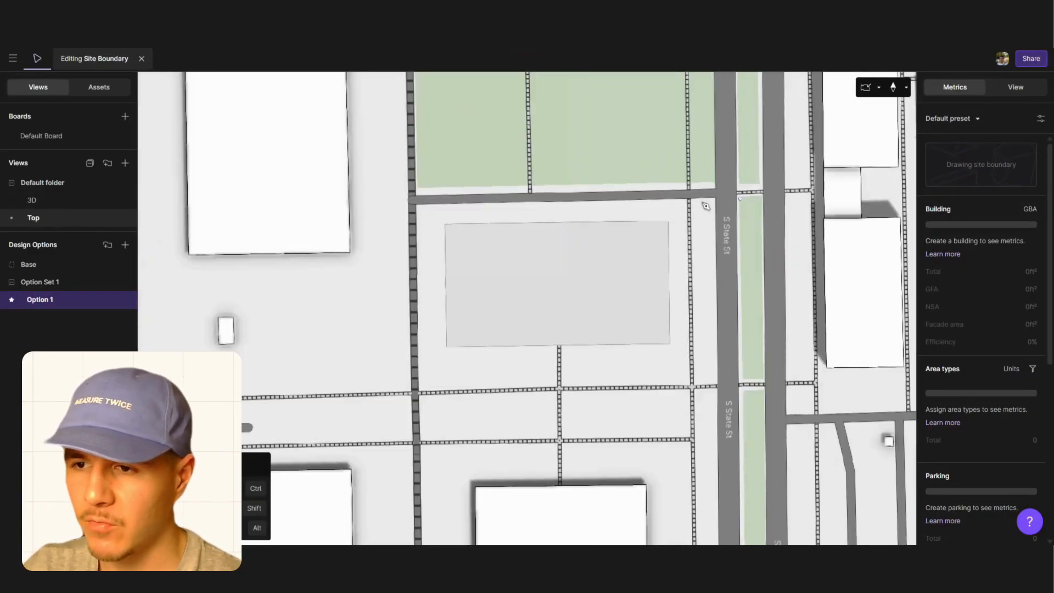
left_click(440, 221)
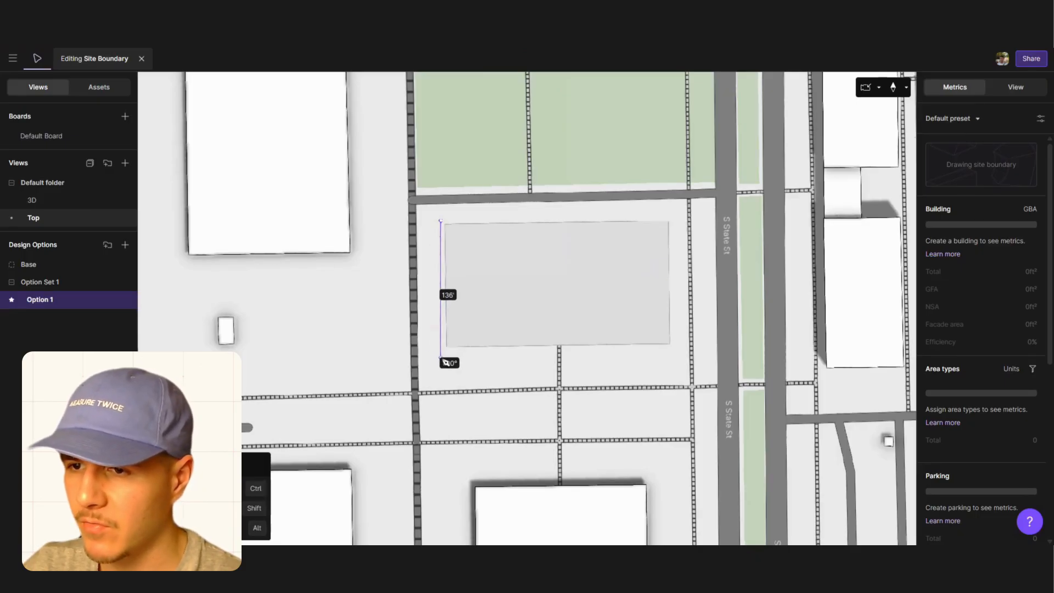
left_click(444, 360)
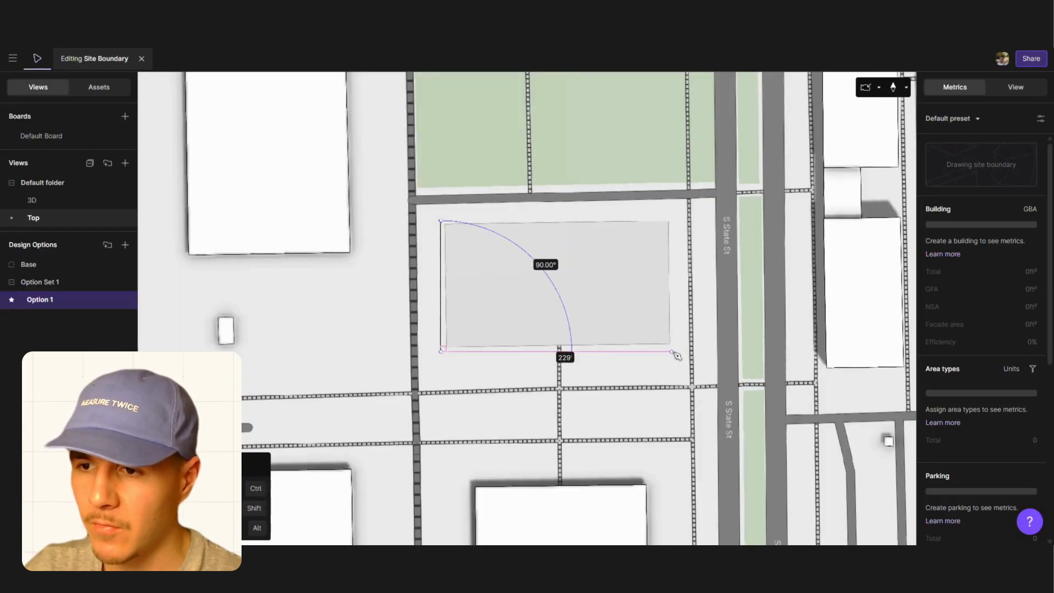
type("230")
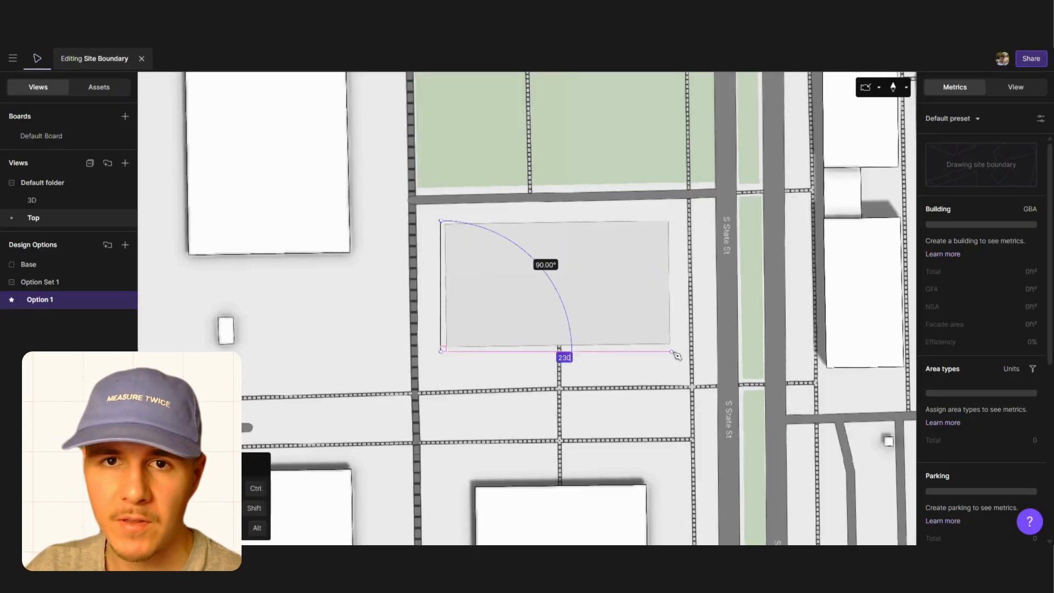
key("Return")
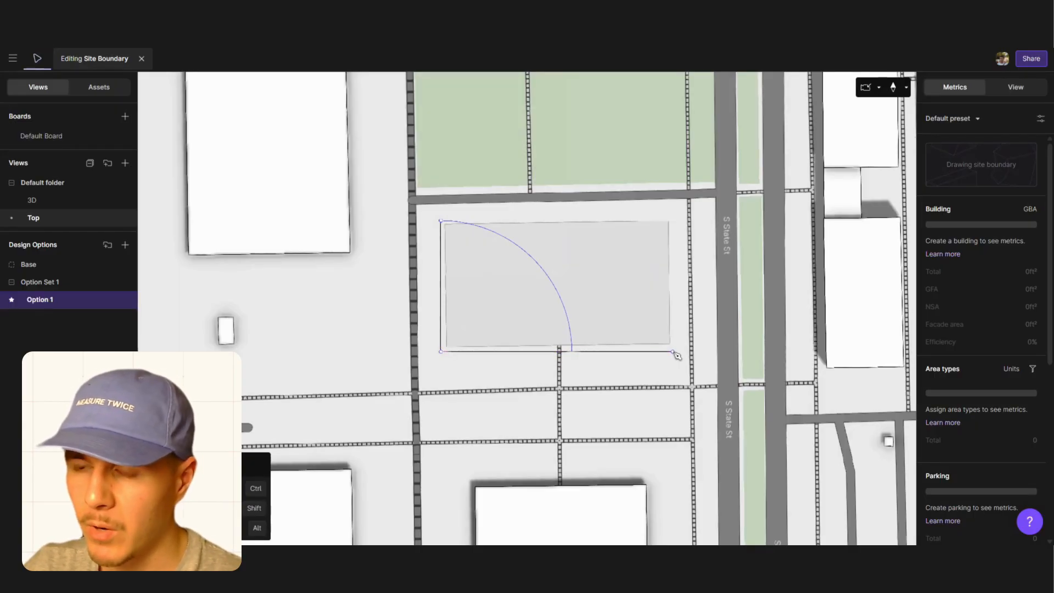
left_click(674, 220)
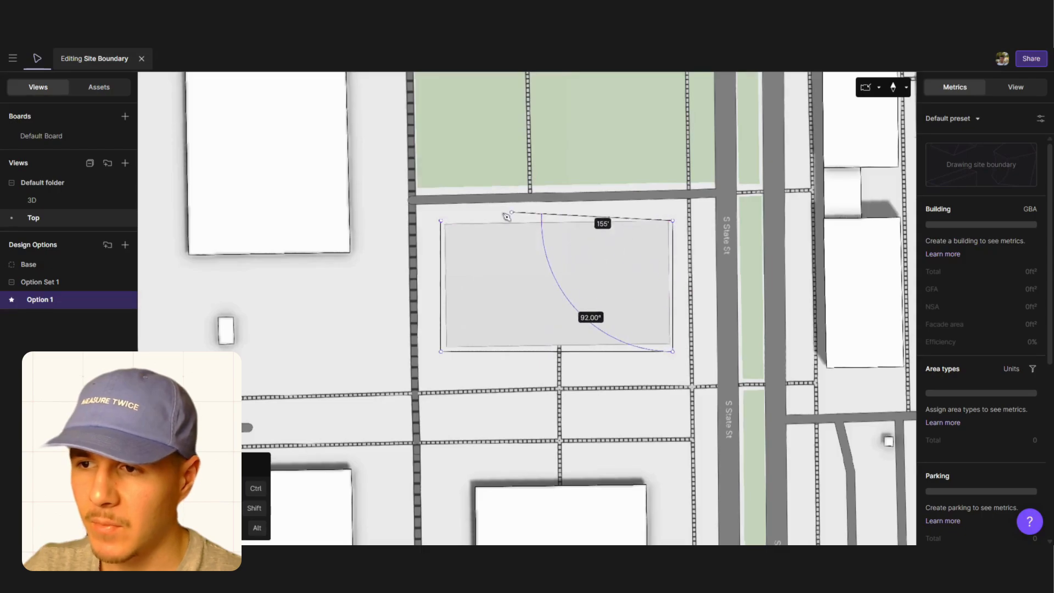
left_click(442, 223)
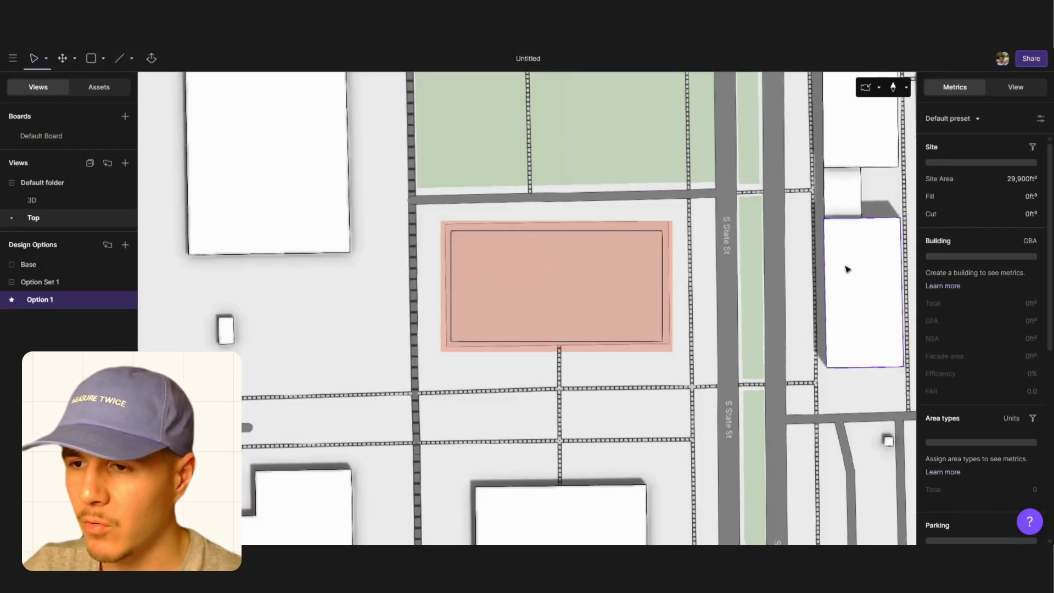
In the 3D view, set the site's ground setback to a distance of 5 ft and a height of 40 ft
left_click(78, 200)
scroll(513, 333, "up", 10)
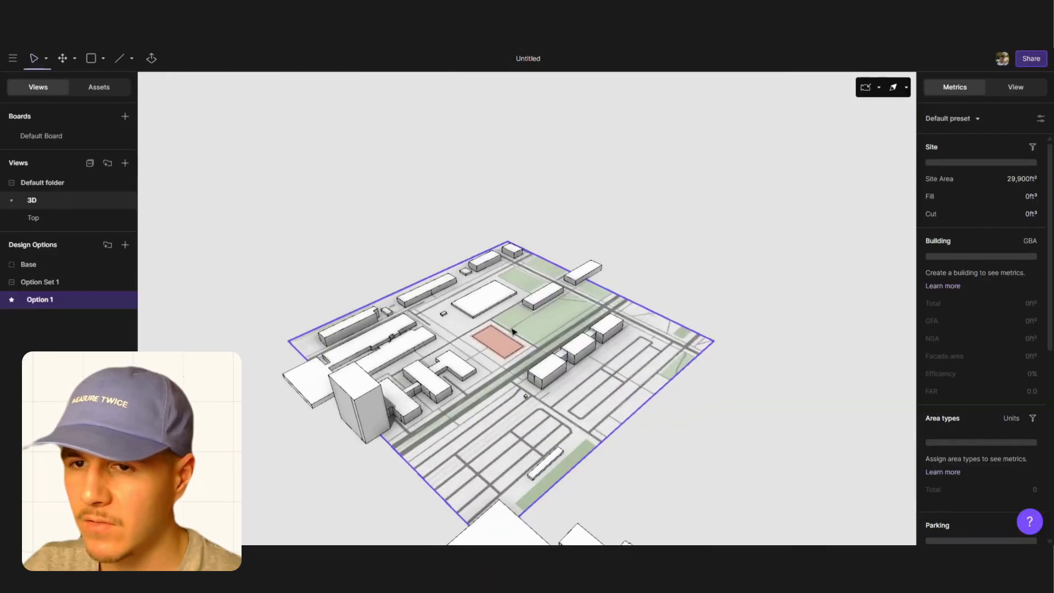
middle_click_drag(513, 348, 738, 386)
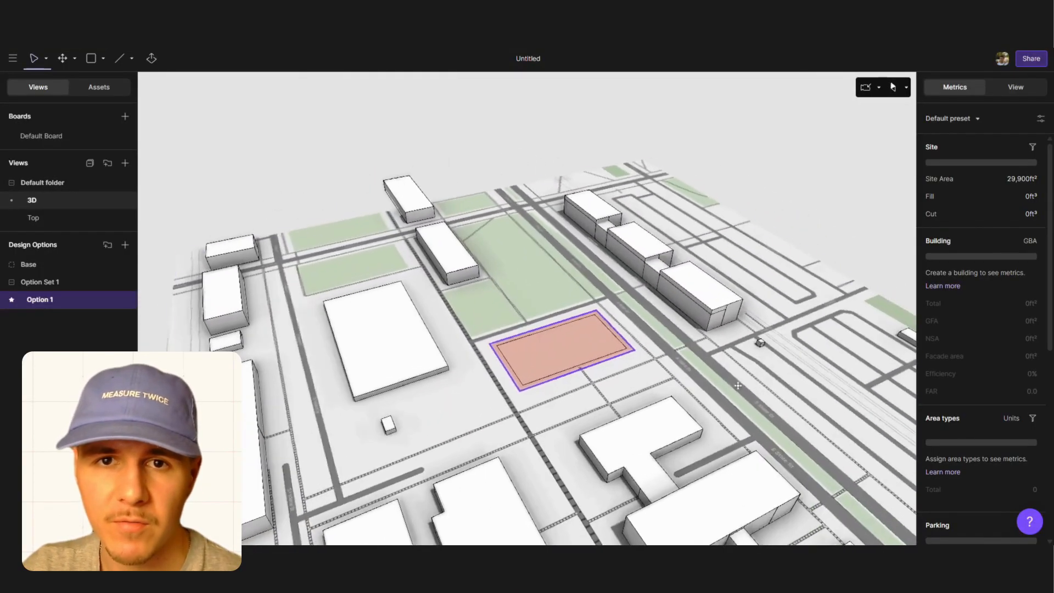
scroll(587, 344, "up", 3)
left_click(587, 345)
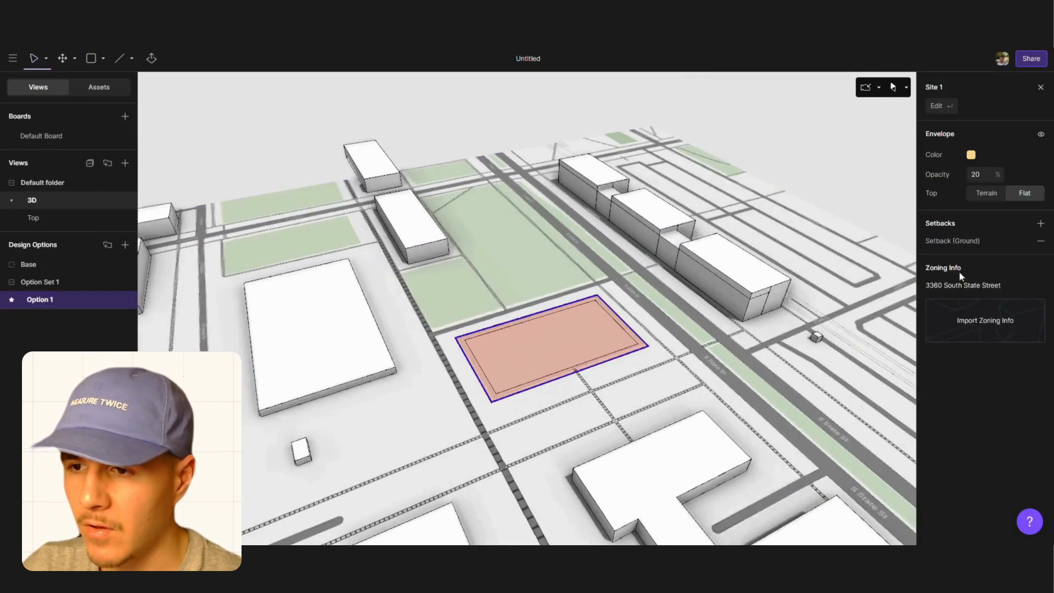
left_click(973, 242)
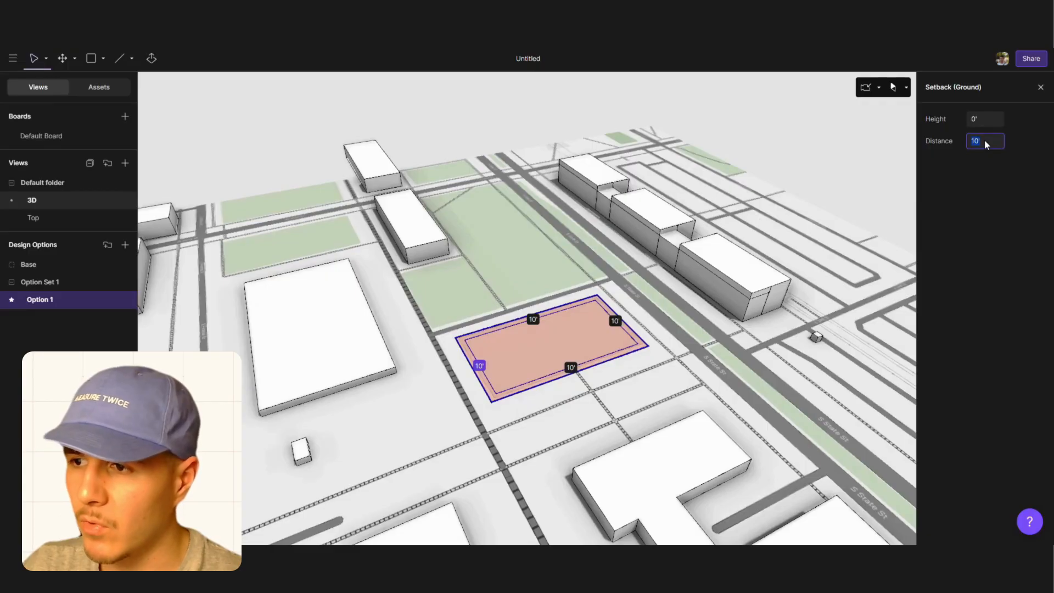
type("5")
key("Return")
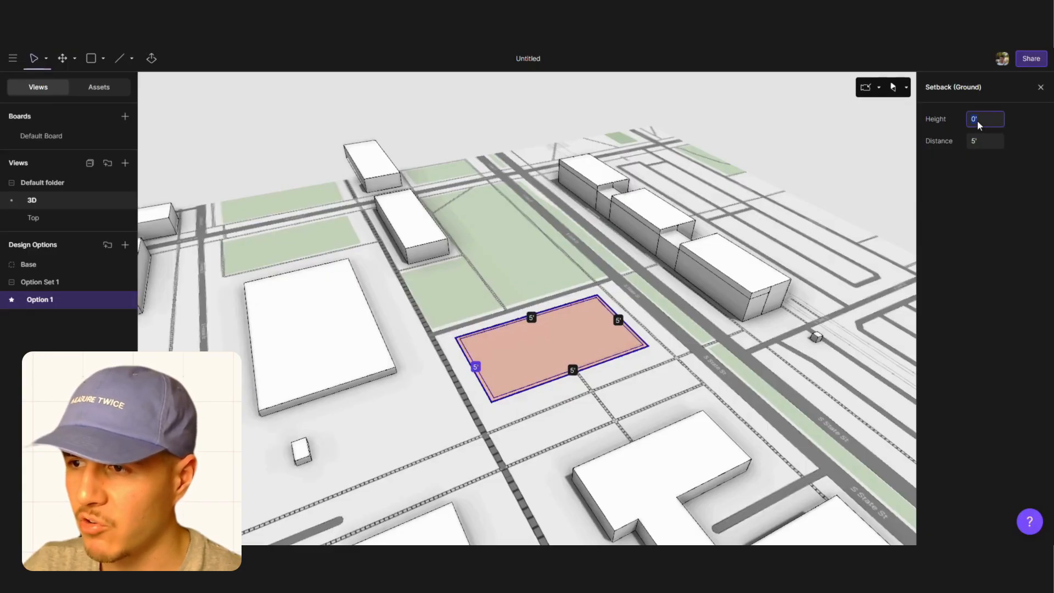
type("40")
key("Return")
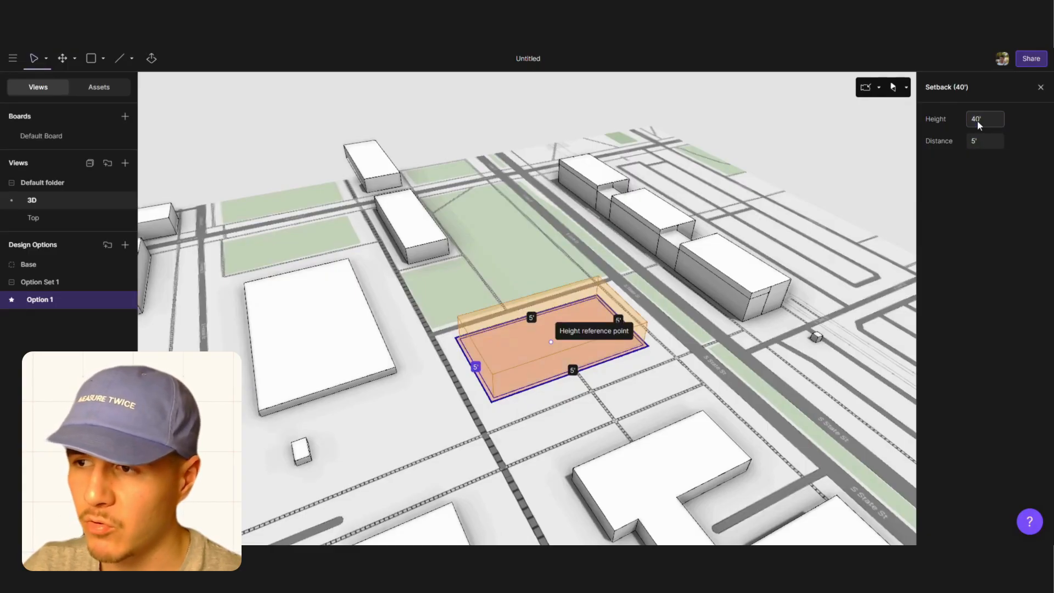
key("Escape")
Change the site envelope's color to light red and set its opacity to 10%
left_click(651, 410)
middle_click_drag(651, 410, 671, 355)
left_click(571, 320)
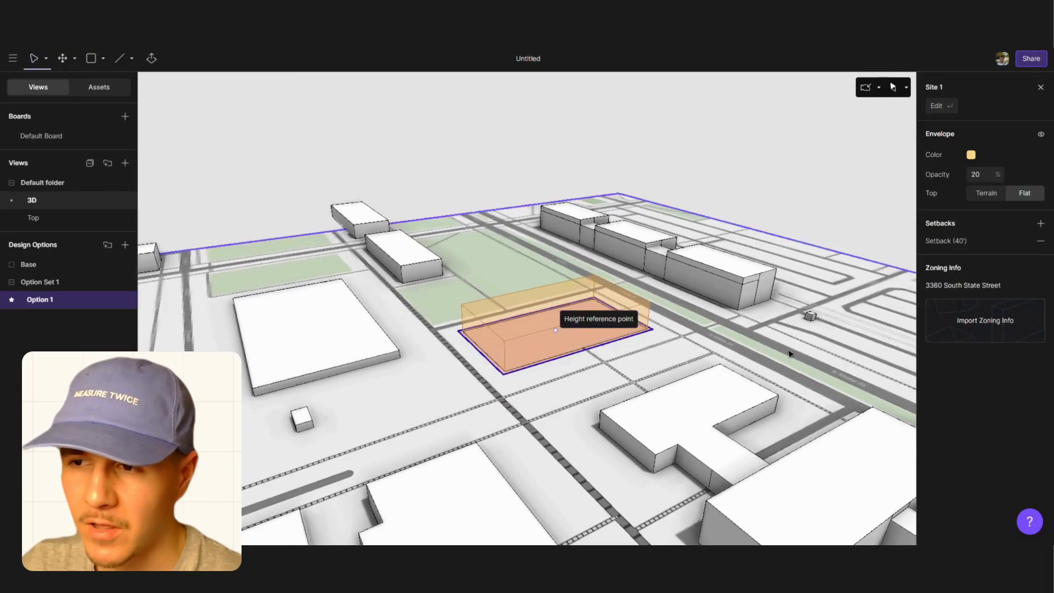
left_click(971, 158)
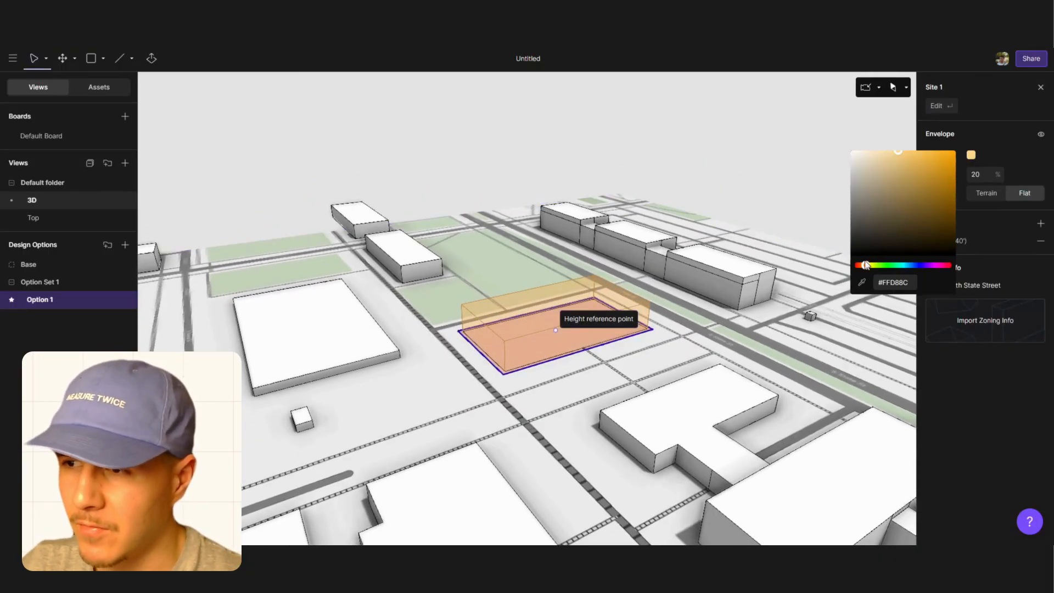
left_click(866, 264)
left_click(842, 276)
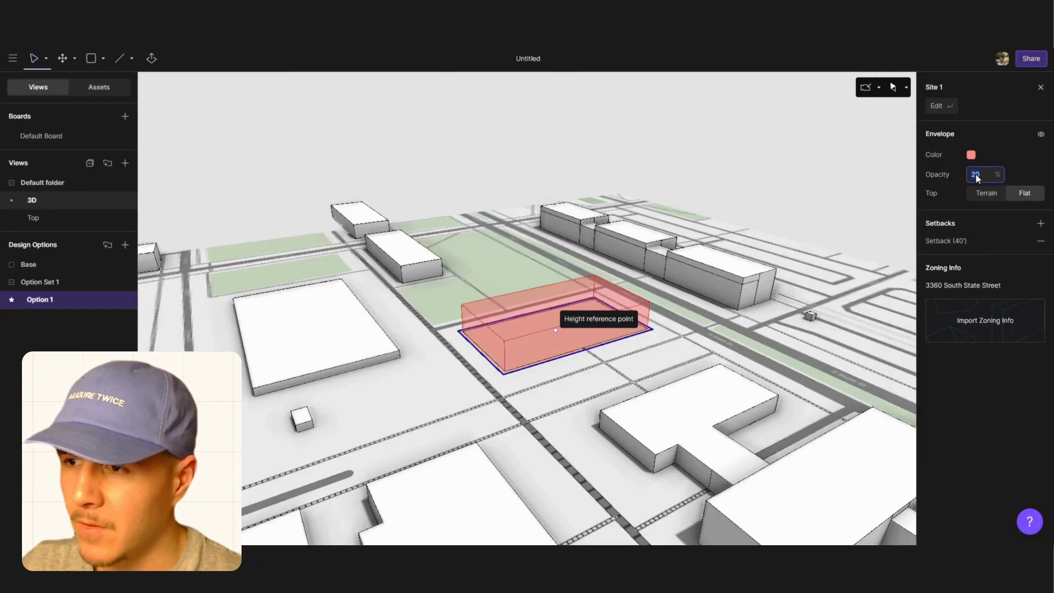
key("Return")
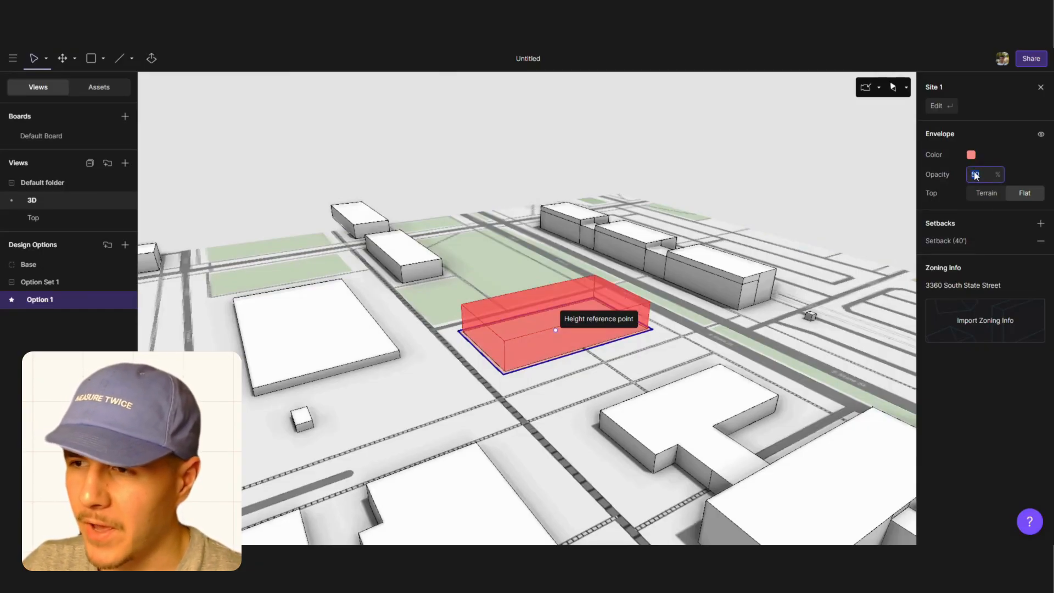
type("10")
key("Return")
Toggle the site envelope's visibility off and back on
left_click(1041, 134)
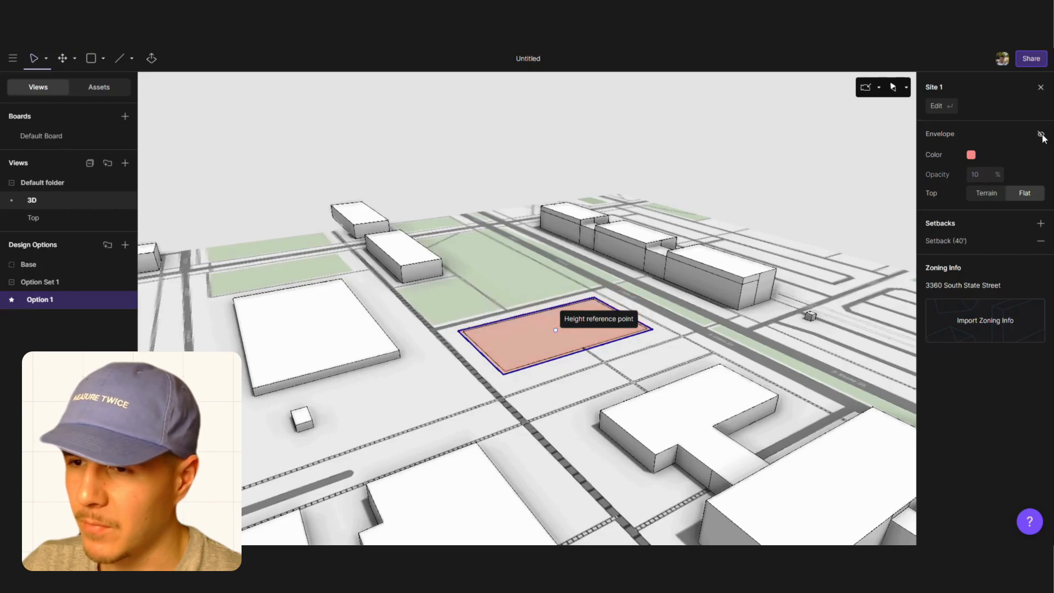
left_click(1041, 135)
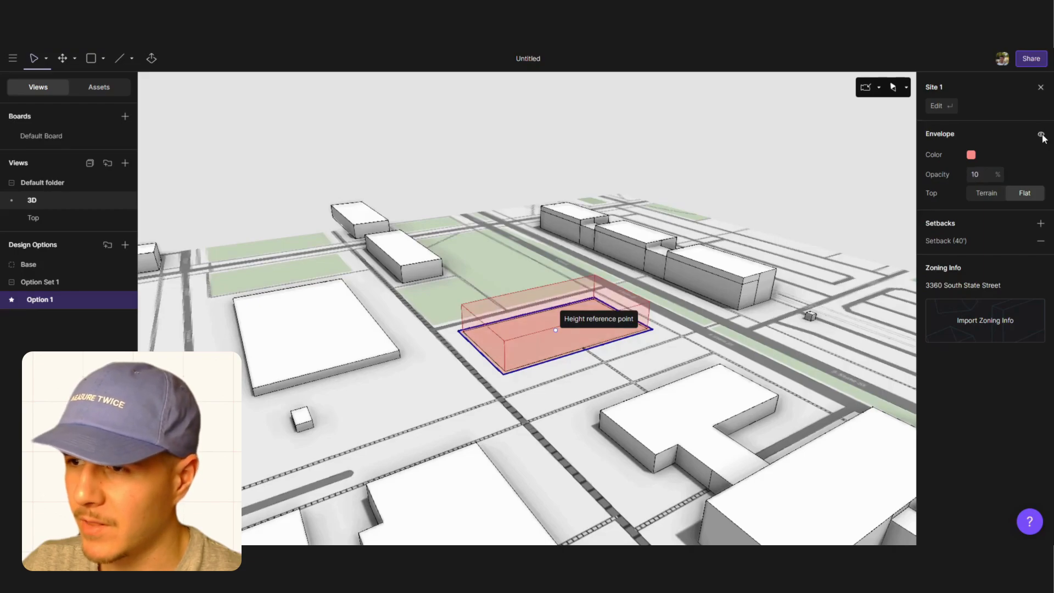
left_click(677, 364)
middle_click_drag(715, 349, 582, 356)
Sketch a rectangle in the Top view that fills the setback outline from corner to corner
left_click(84, 219)
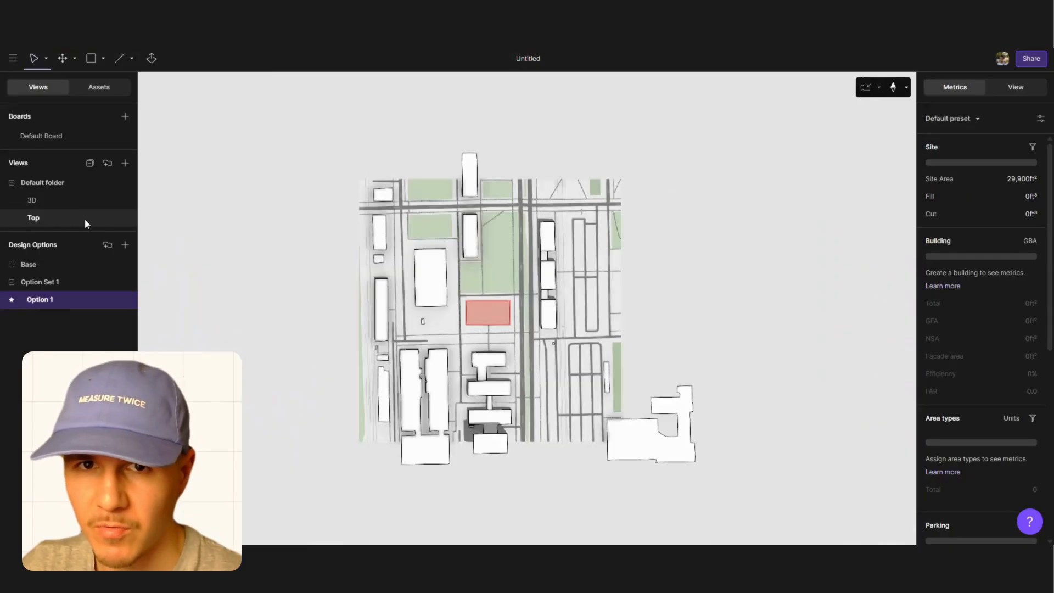
scroll(480, 316, "up", 5)
scroll(492, 280, "up", 5)
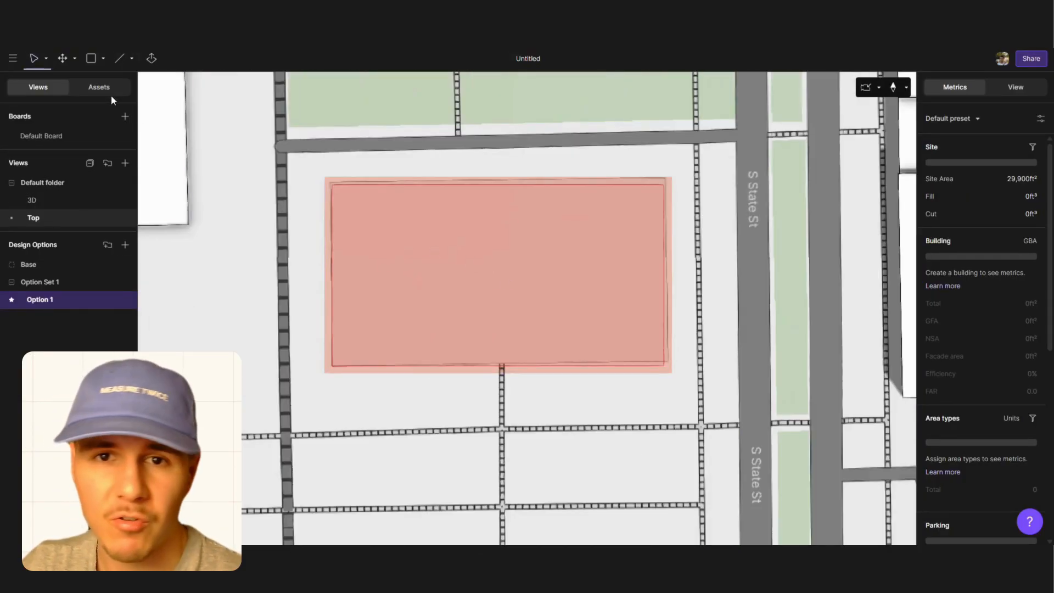
left_click(91, 58)
left_click(332, 184)
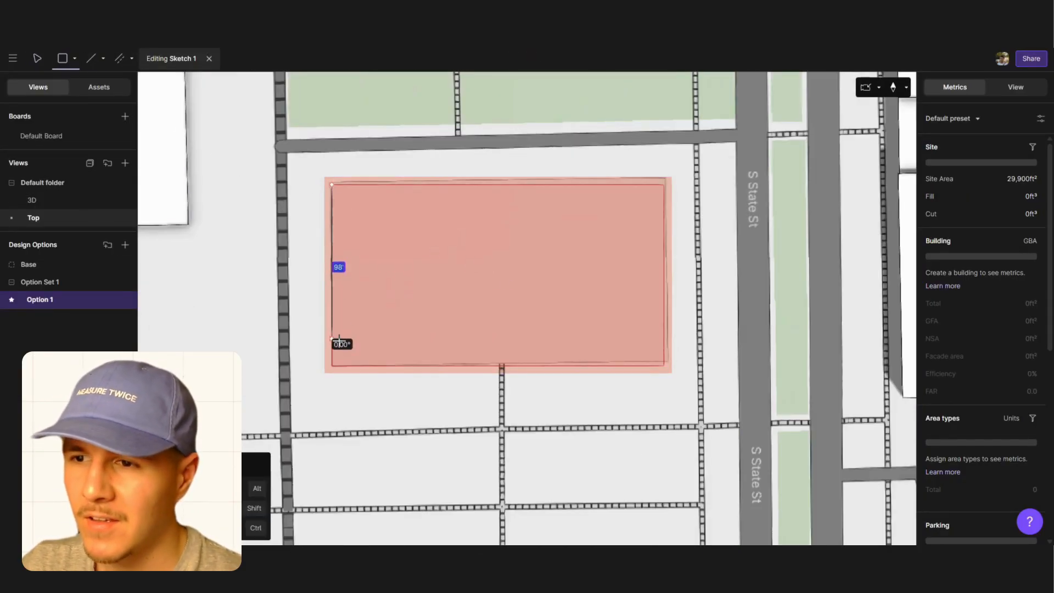
left_click(664, 365)
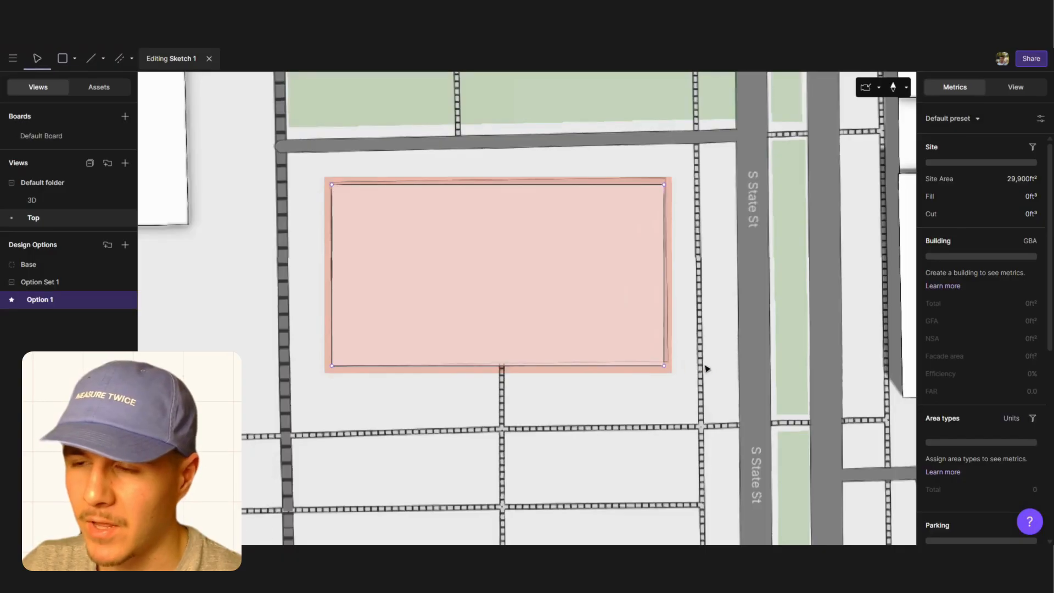
key("Escape")
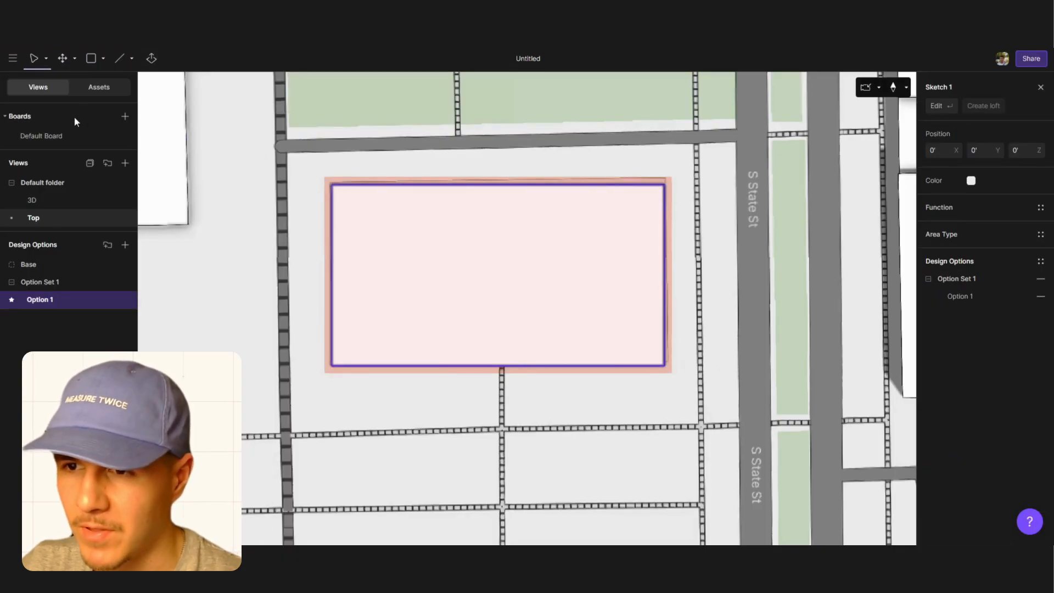
Extrude the rectangular sketch upward in the 3D view into a block about 52 ft tall
left_click(51, 201)
scroll(519, 354, "up", 10)
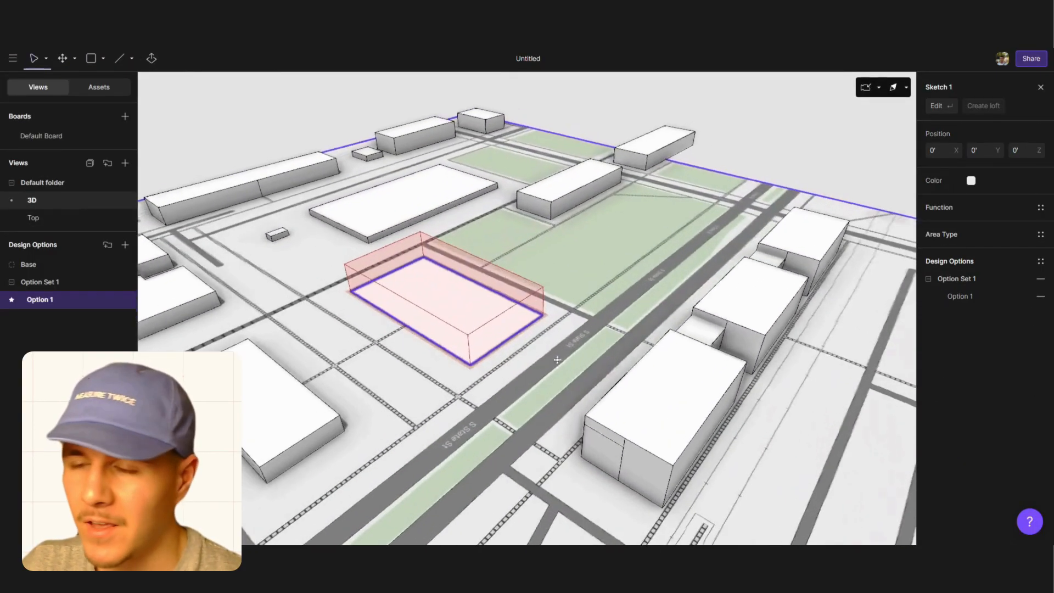
mouse_move(527, 358)
middle_mouse_down()
mouse_move(708, 344)
mouse_move(667, 365)
middle_mouse_up()
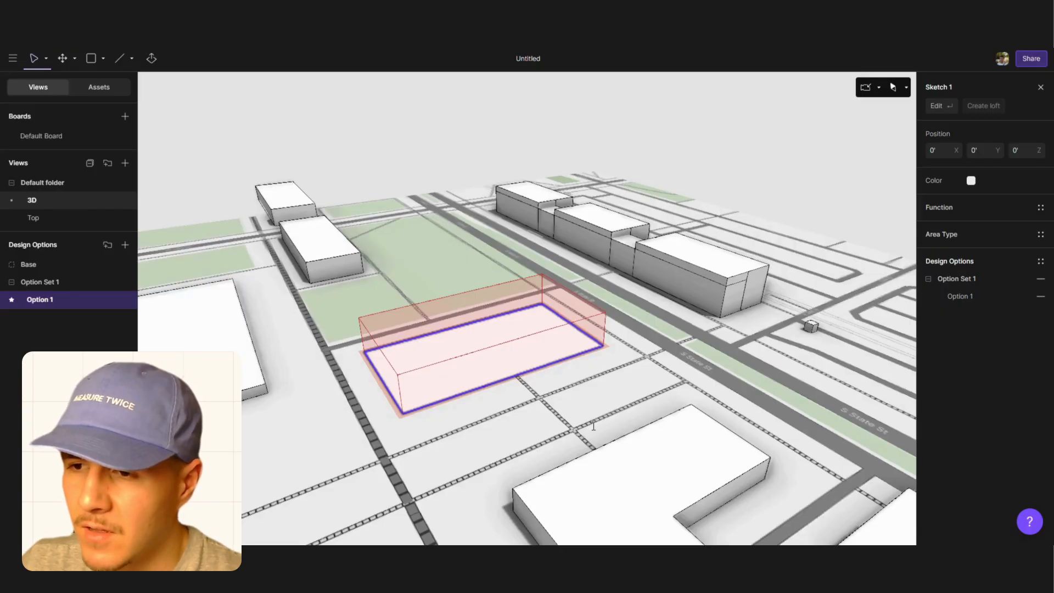
left_click(528, 385)
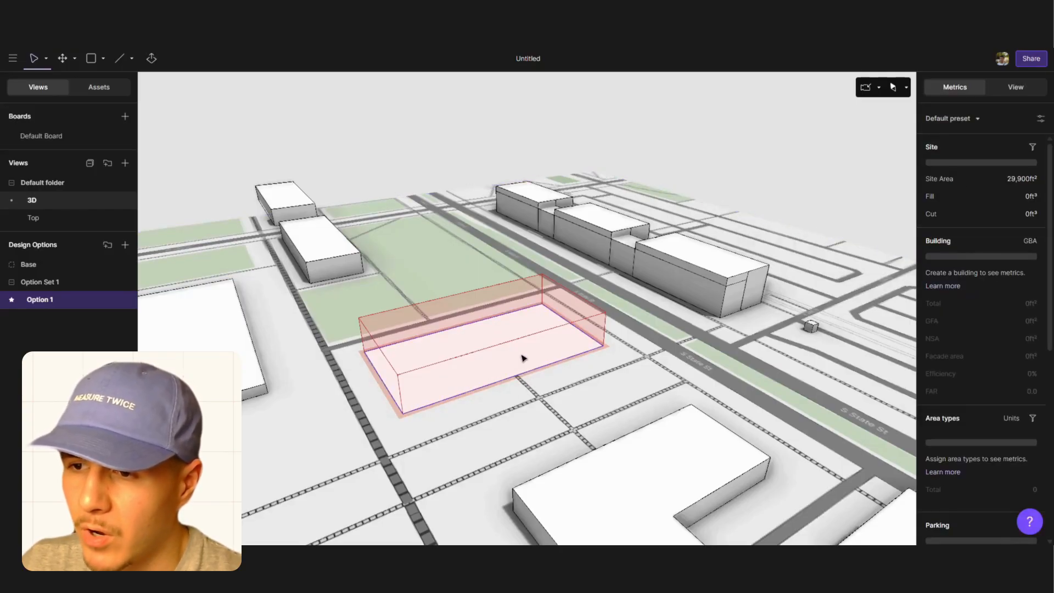
left_click(523, 358)
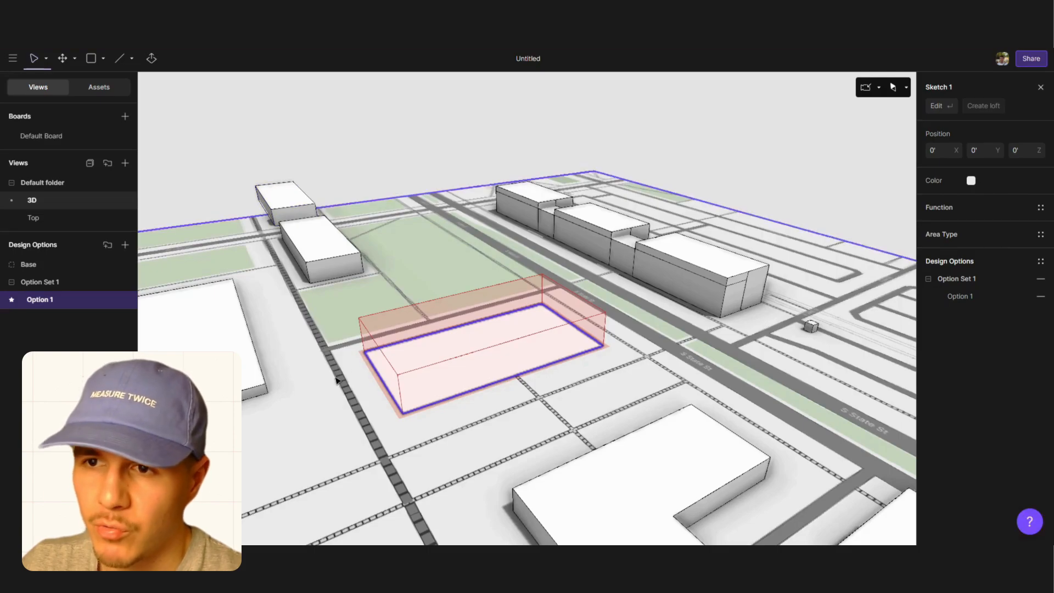
left_click(161, 116)
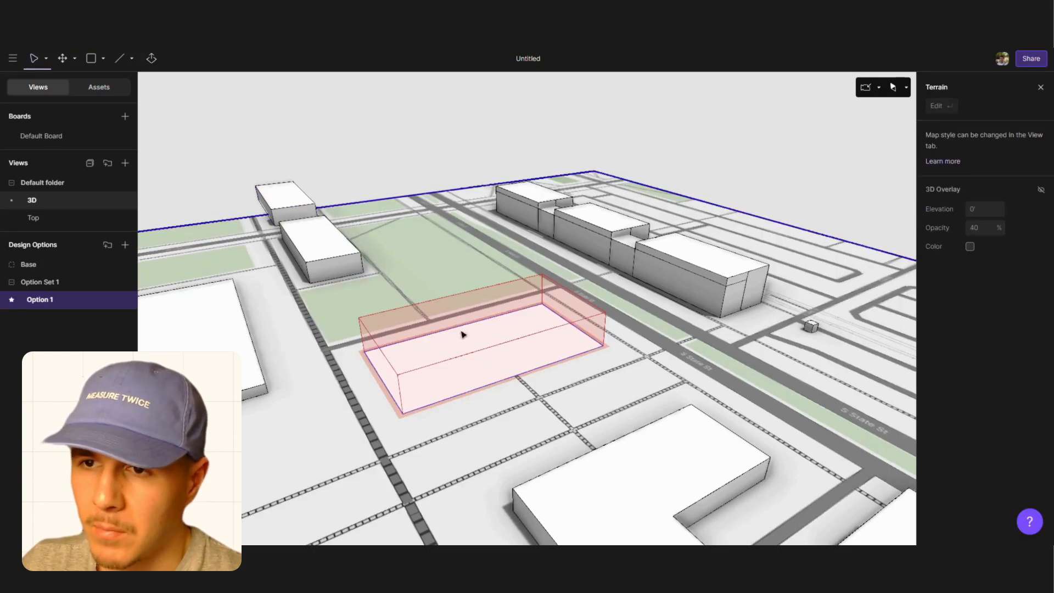
left_click(148, 69)
mouse_move(465, 368)
left_mouse_down()
mouse_move(465, 327)
mouse_move(489, 329)
left_mouse_up()
scroll(953, 380, "down", 6)
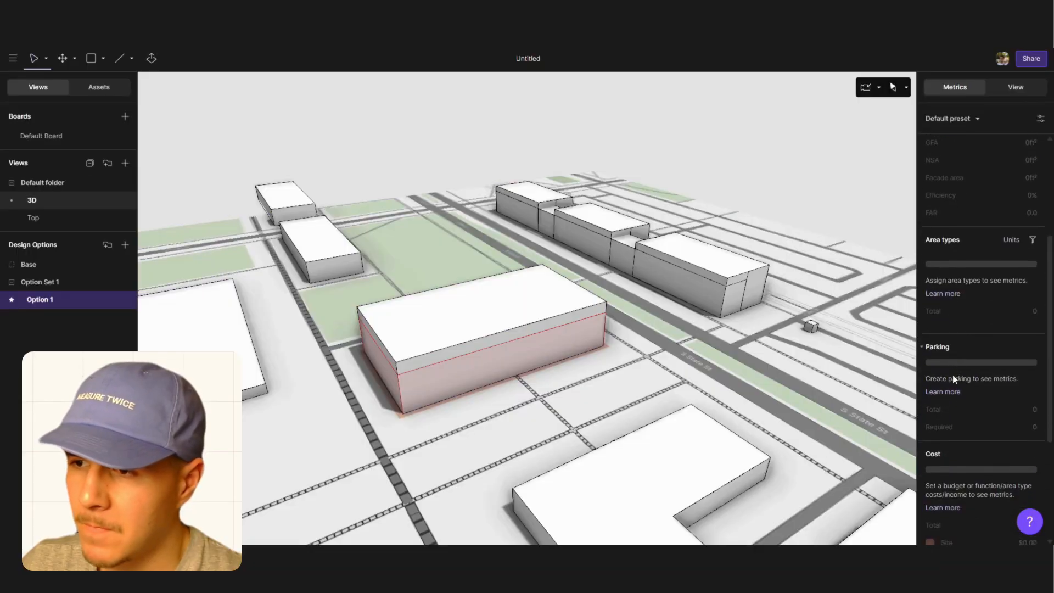
scroll(1038, 454, "up", 6)
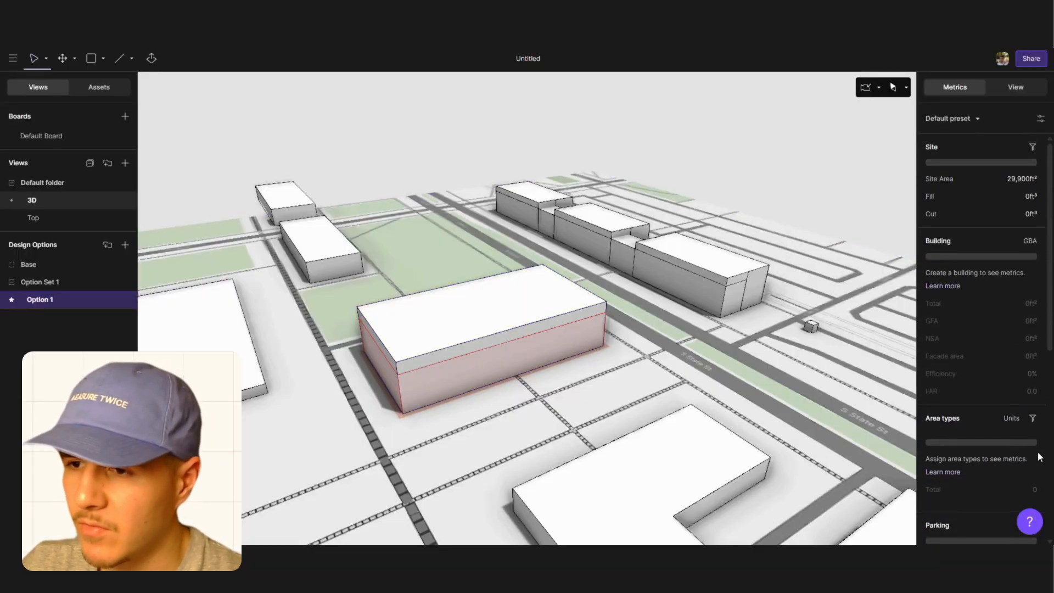
Add floors to the extruded block and set the floor count to 2
left_click(466, 307)
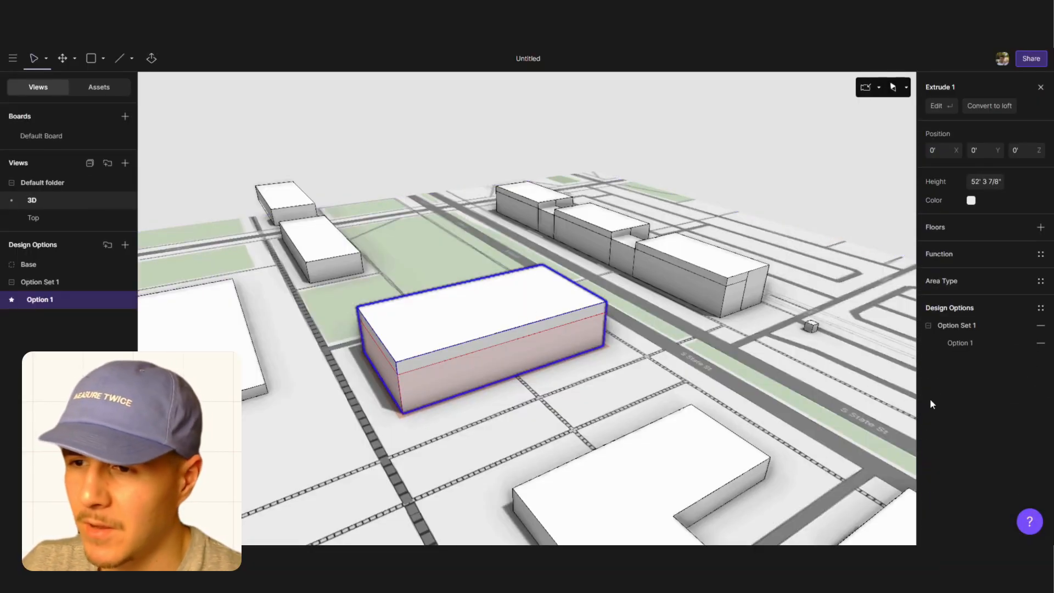
left_click(1012, 226)
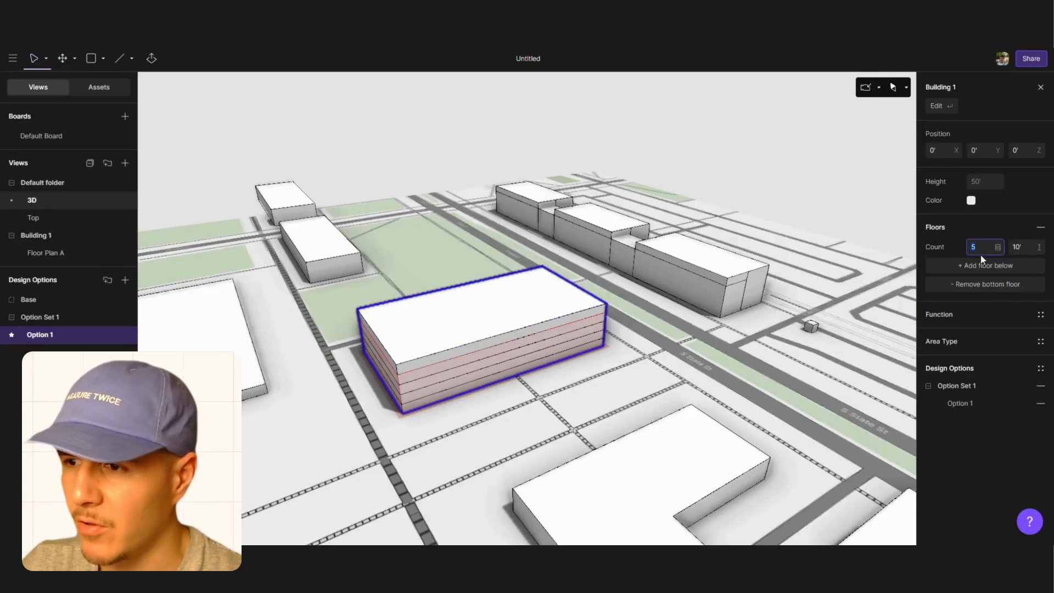
type("2")
key("Return")
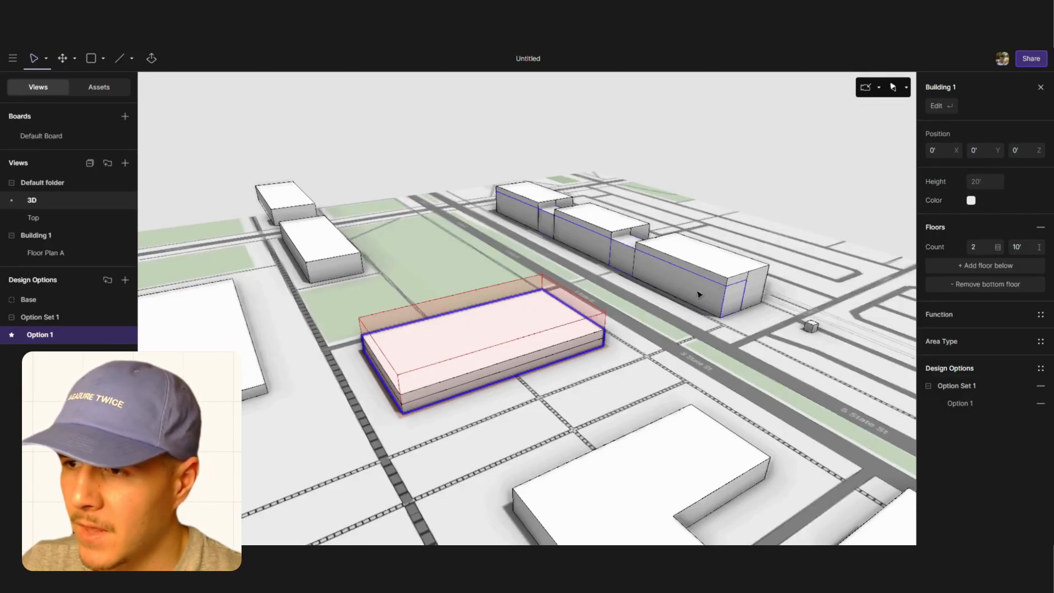
Set the building's lower floor height to 12' and its upper floor height to 18'
key("ctrl+Tab")
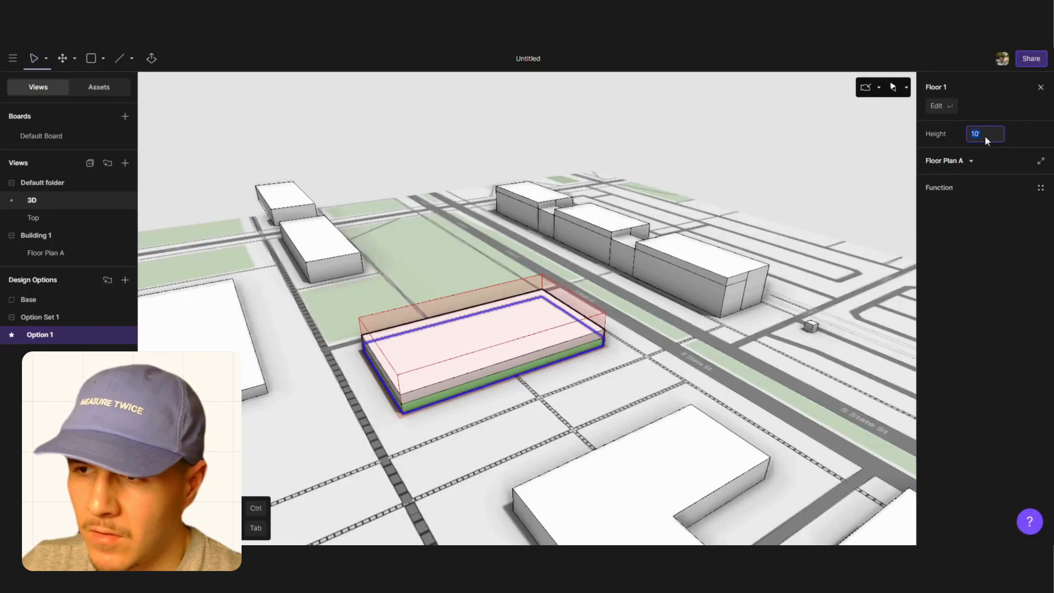
left_click(984, 136)
type("12")
key("Return")
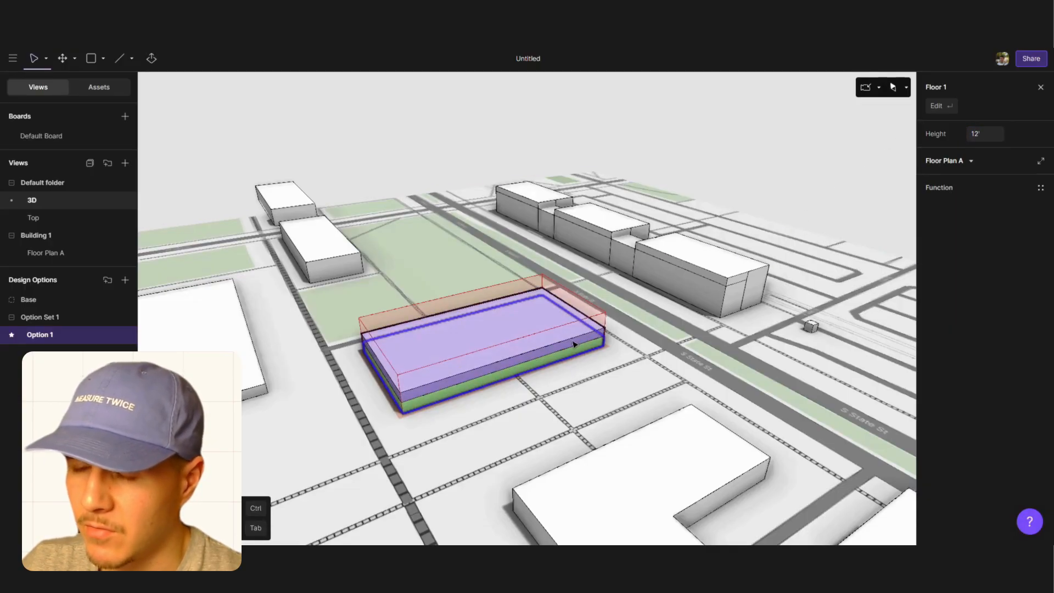
left_click(581, 343)
left_click(983, 133)
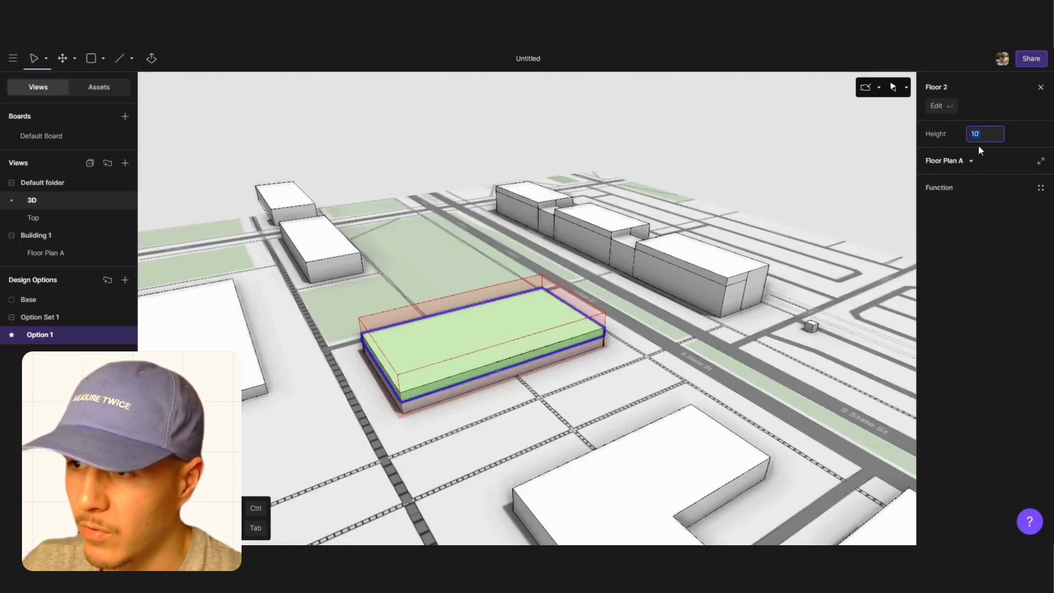
key("Return")
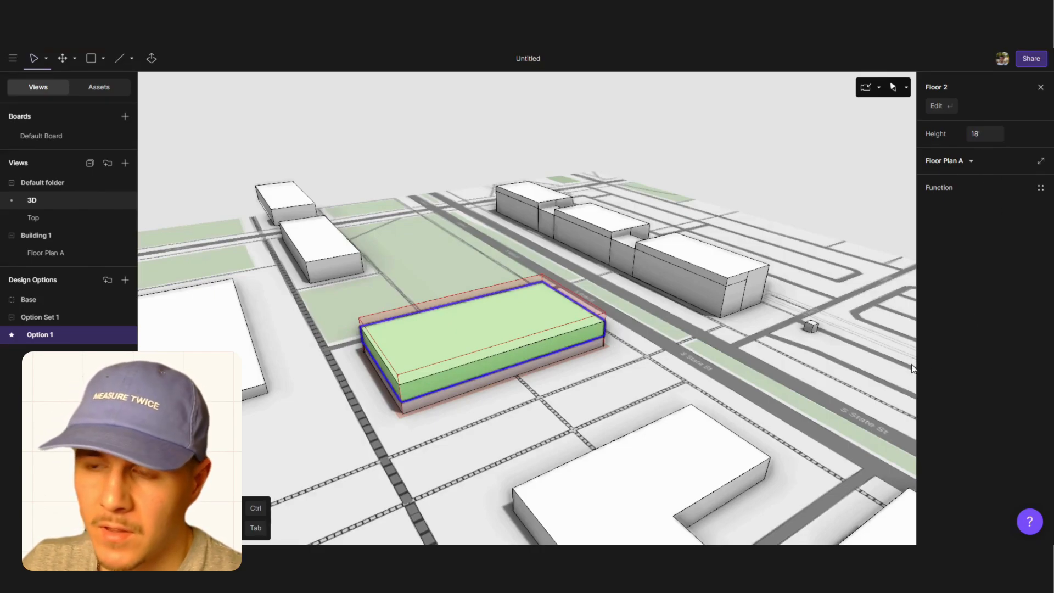
Move the whole building down along the Z axis by about 4' 7 7/8"
left_click(636, 388)
left_click(506, 320)
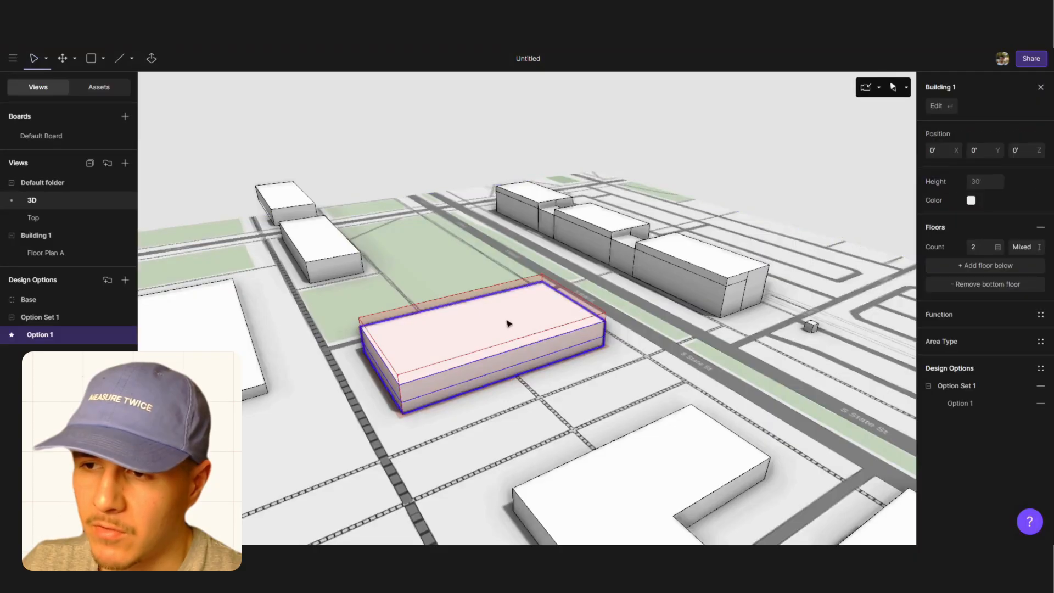
left_click(62, 58)
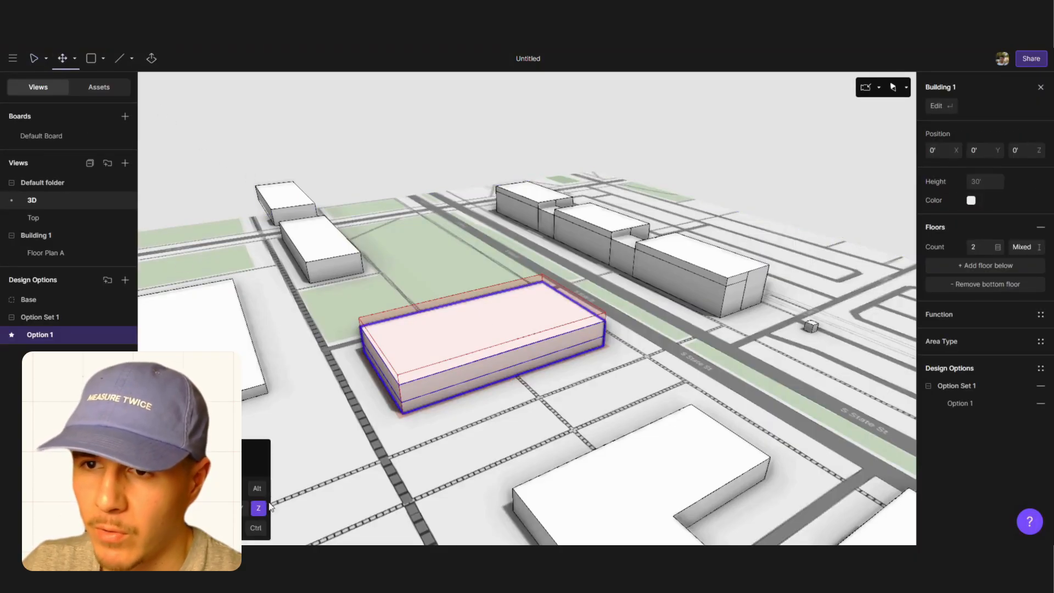
left_click_drag(403, 412, 399, 419)
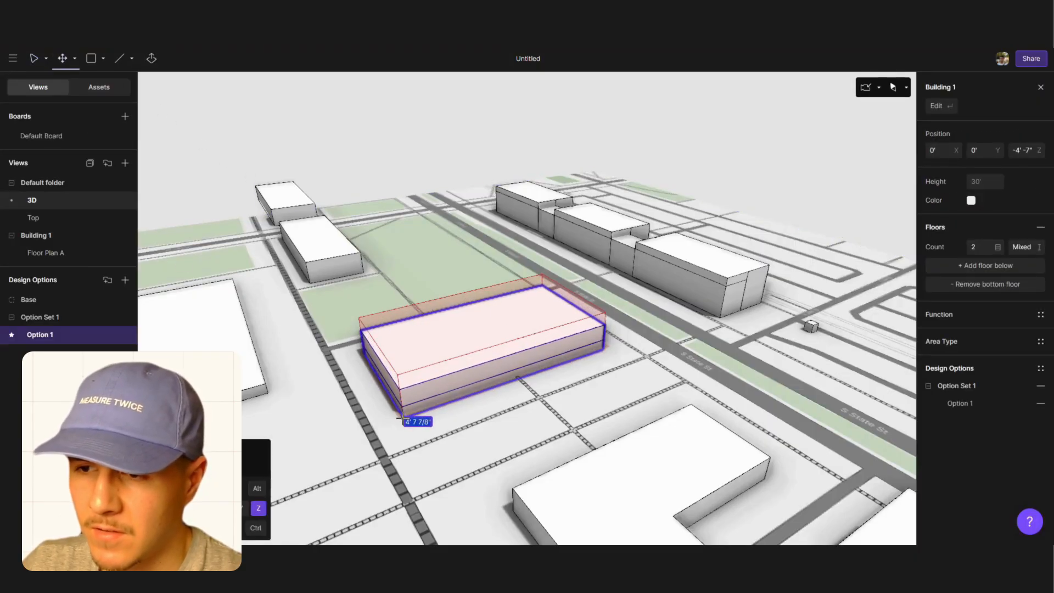
left_click(403, 419)
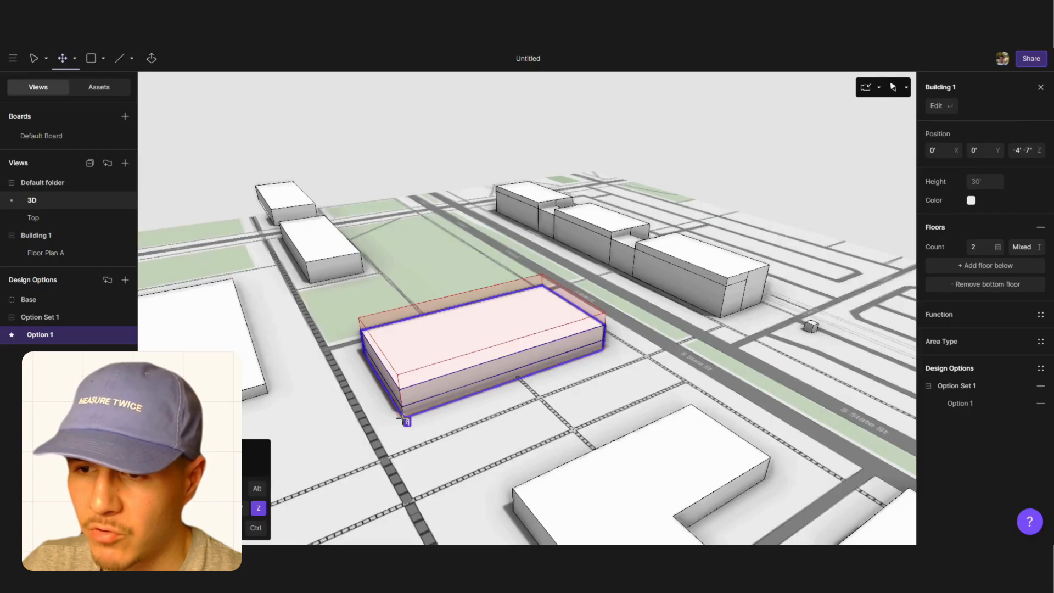
key("Escape")
key("Escape")
Rename the floor plan assigned to the building's lower floor as "Ground floor"
middle_click_drag(496, 463, 576, 447)
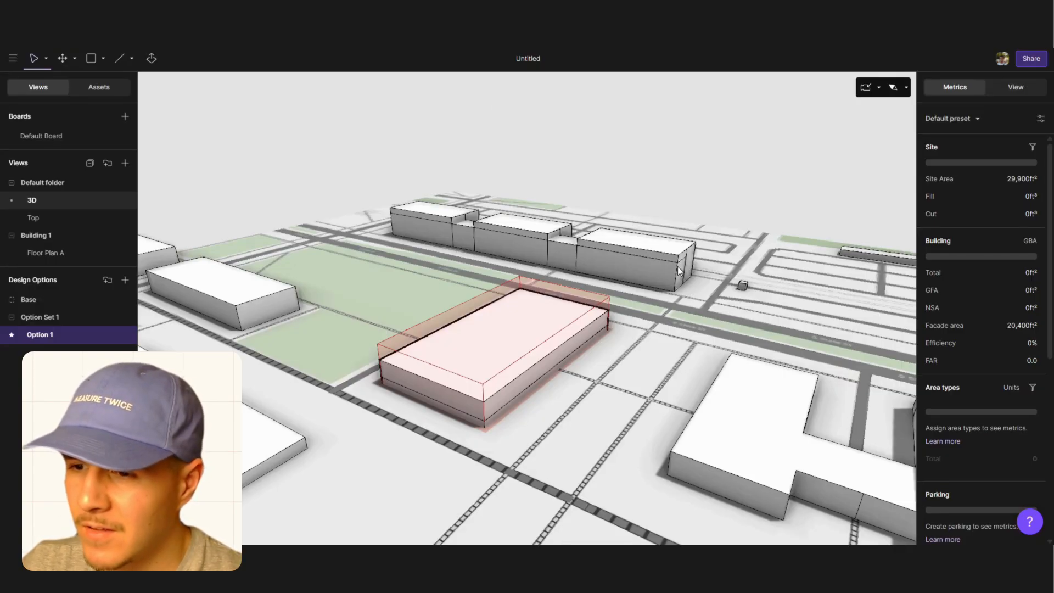
middle_click_drag(706, 340, 664, 346)
left_click(509, 389)
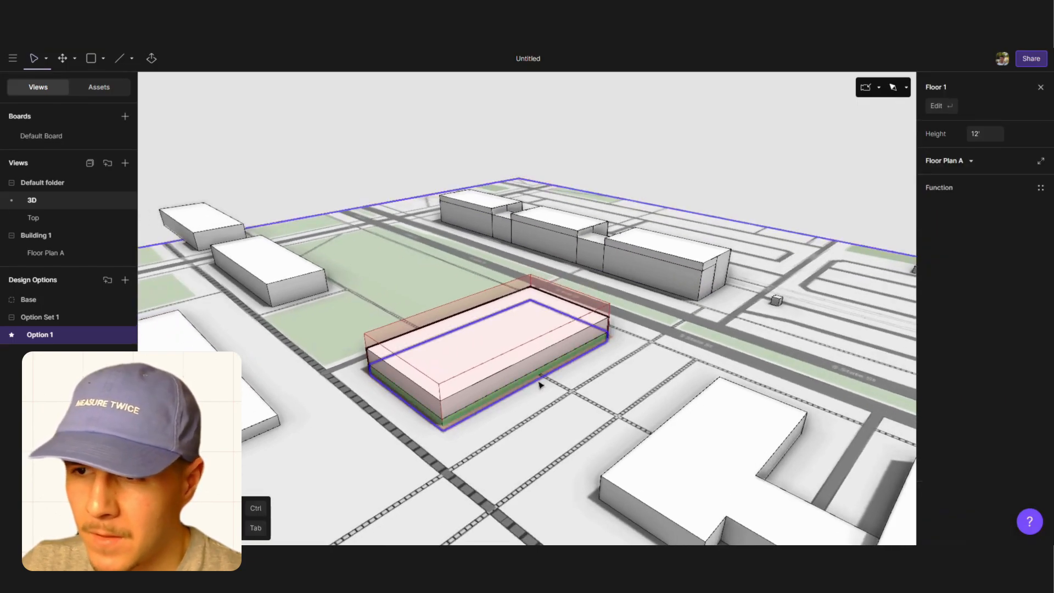
left_click(960, 162)
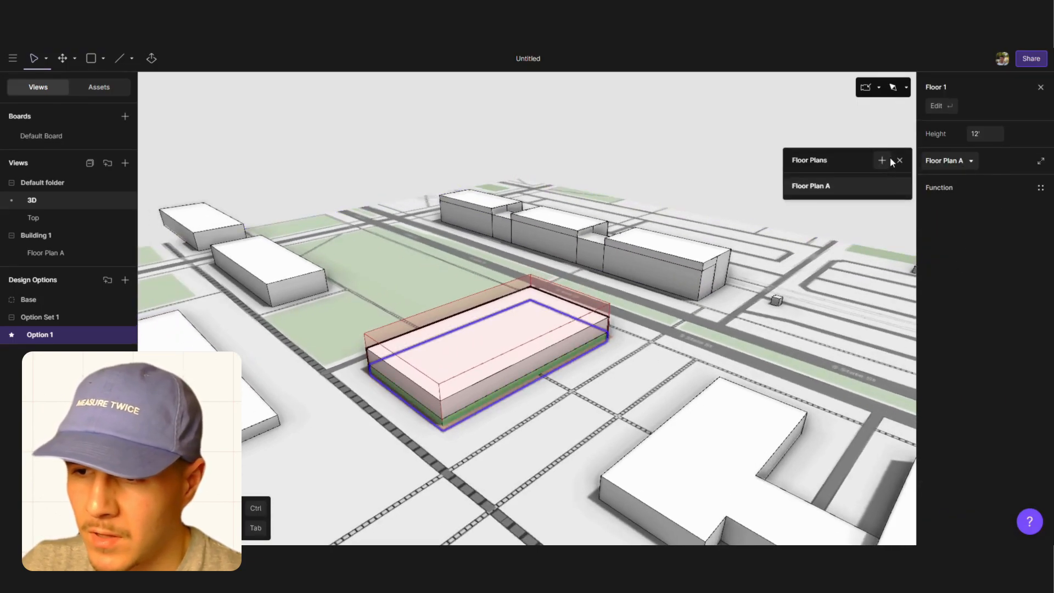
right_click(880, 187)
left_click(895, 204)
type("F")
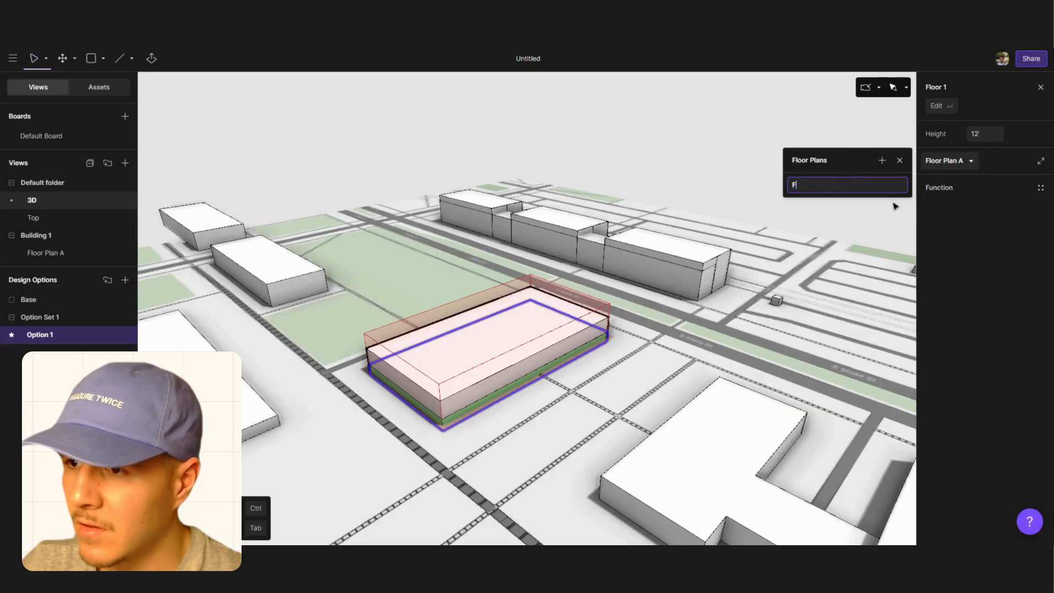
type("1")
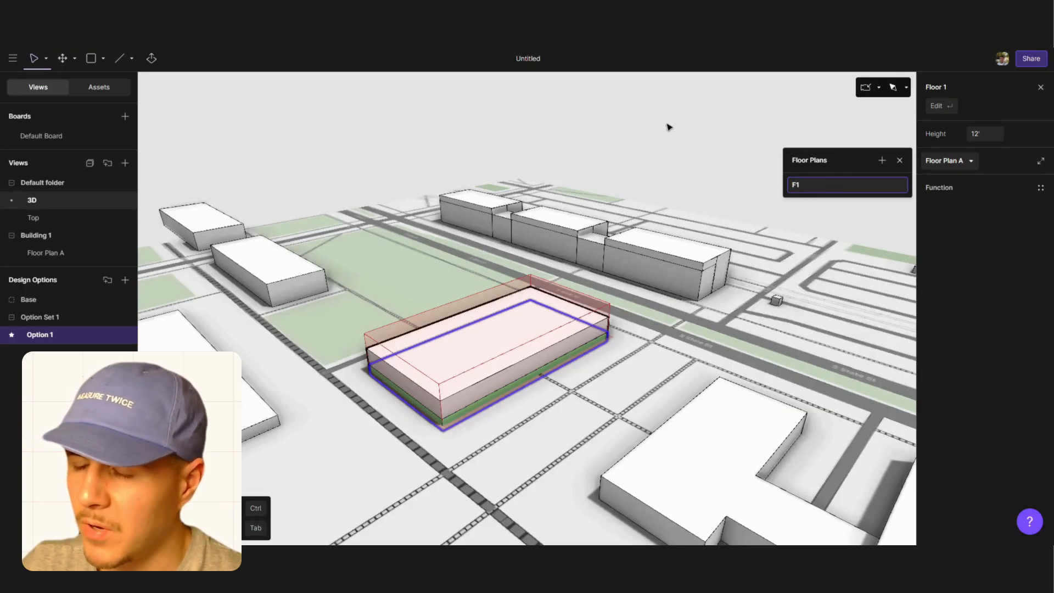
type("Gr")
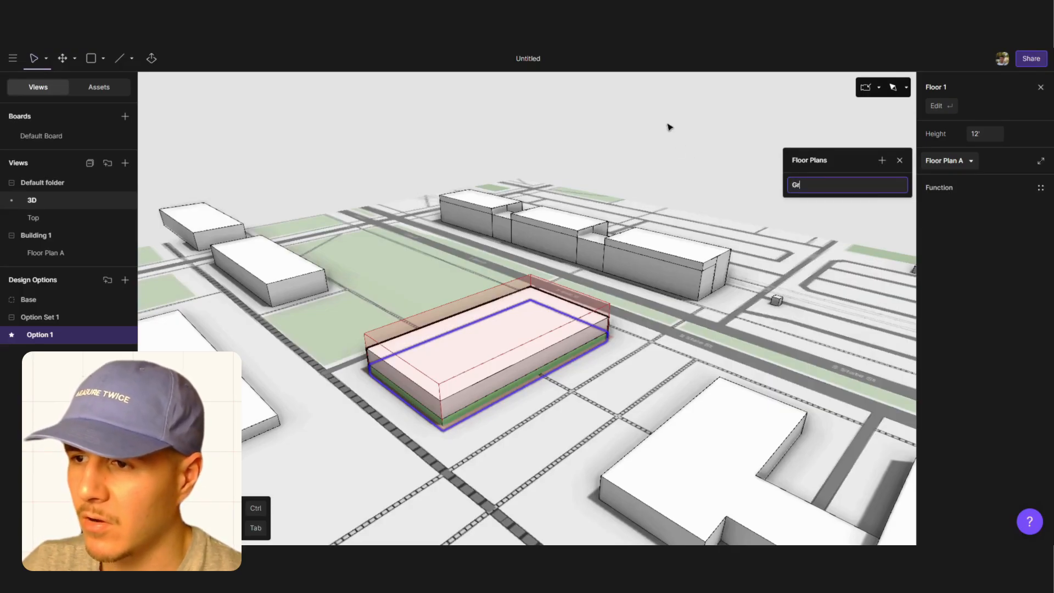
type("ound floor")
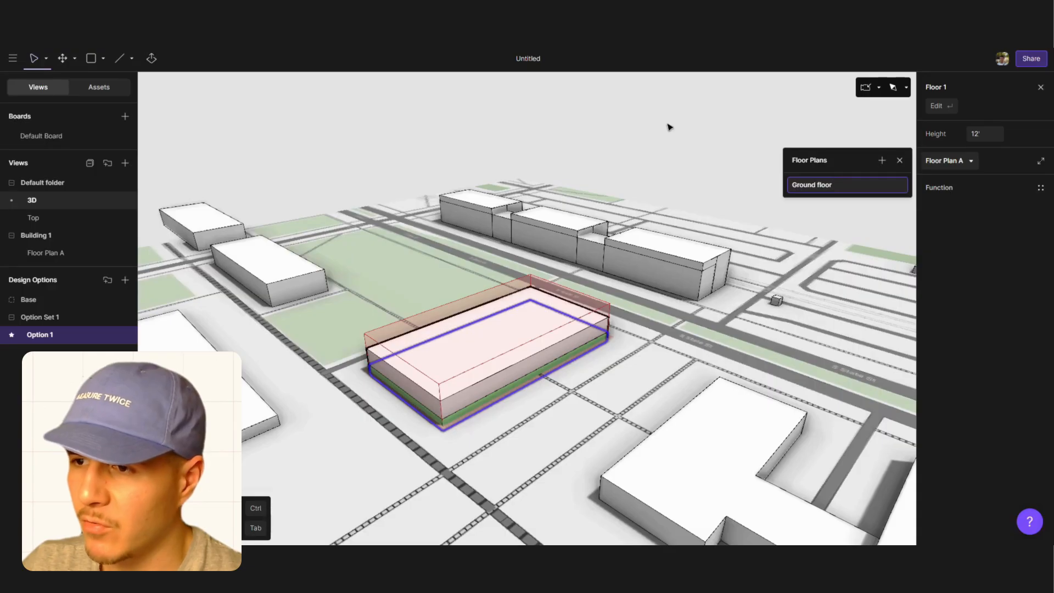
key("Return")
Create a separate floor plan for the building's upper floor and name it "First floor"
left_click(533, 372)
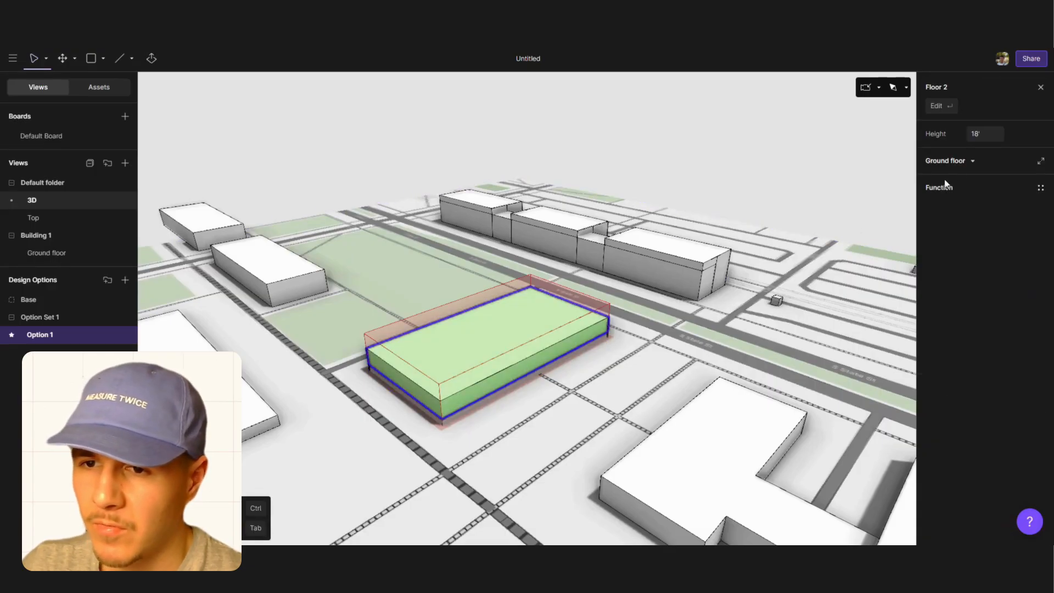
left_click(967, 160)
left_click(882, 160)
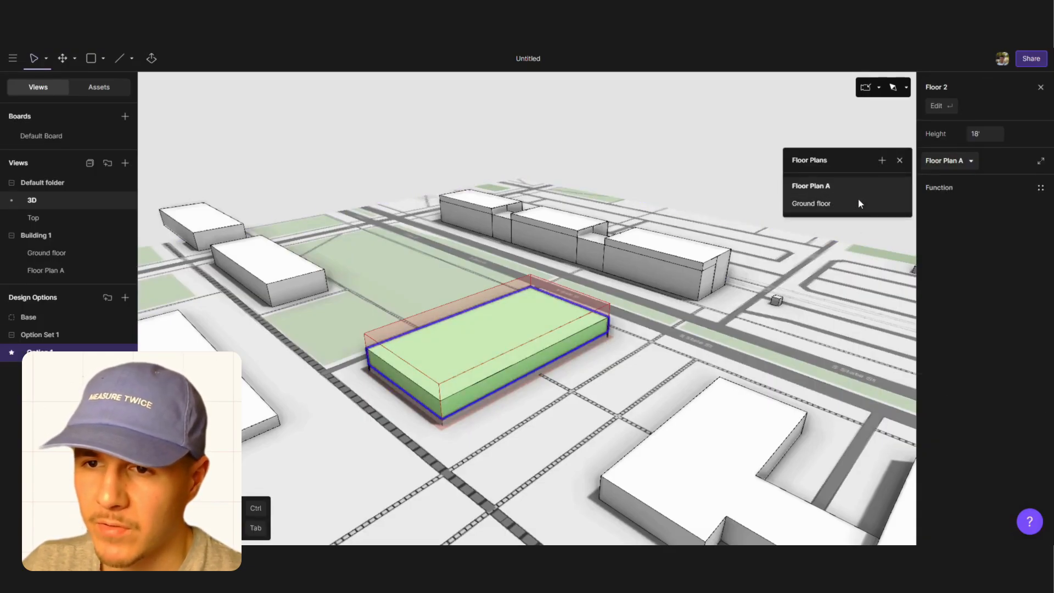
right_click(847, 182)
left_click(863, 205)
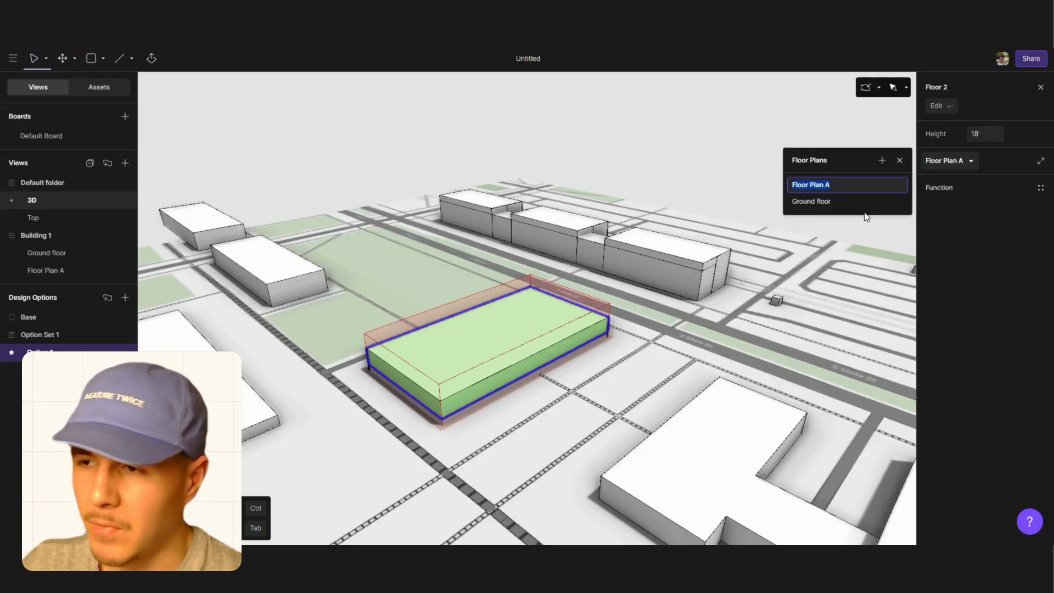
type("First floor")
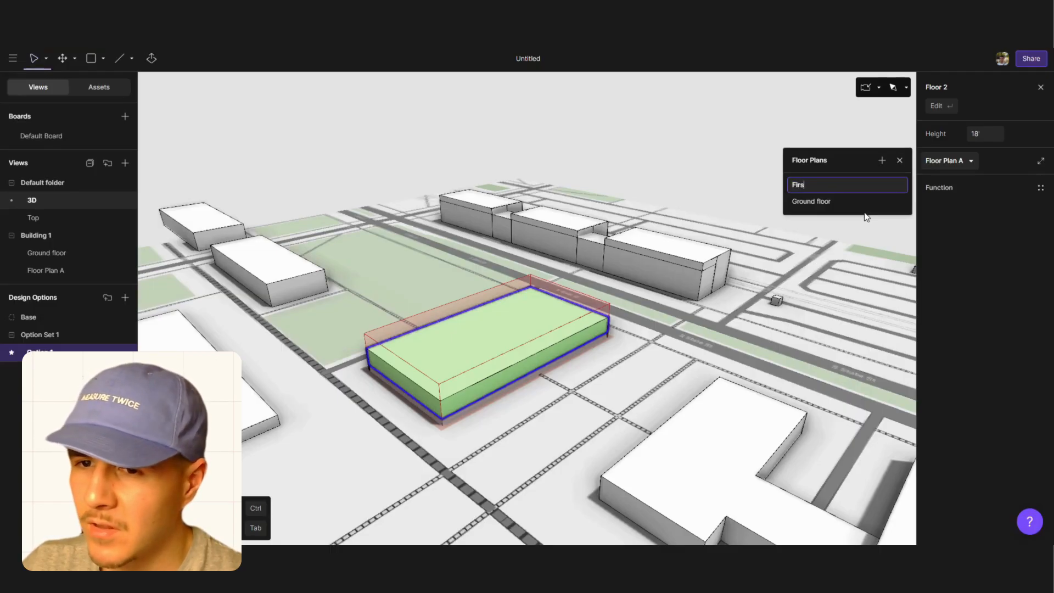
left_click(659, 137)
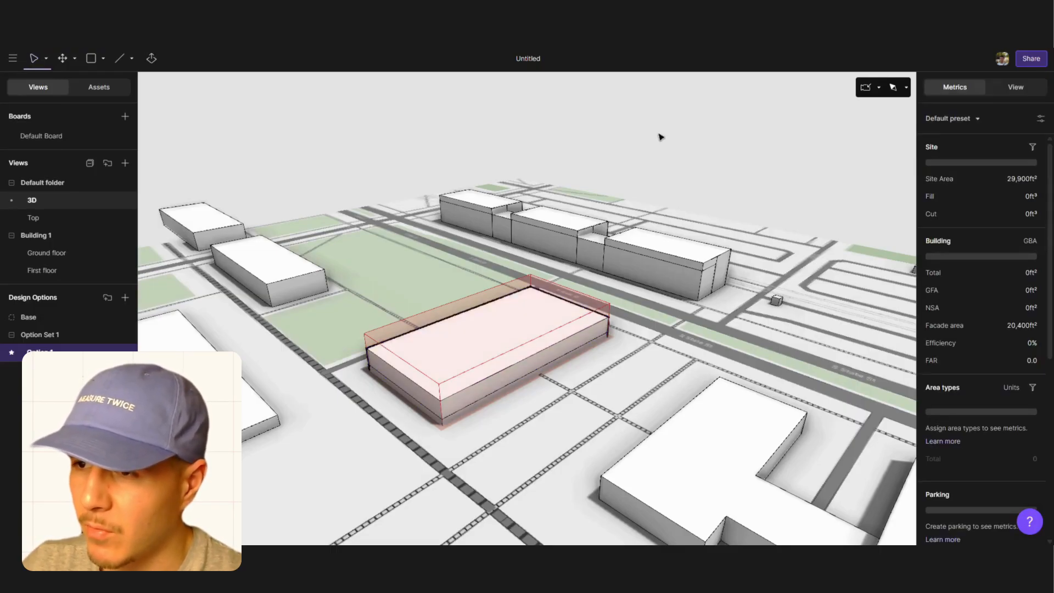
Open the Ground floor plan for editing and offset its long edge at 30' intervals, dividing the outline into four strips
left_click(61, 254)
double_click(568, 333)
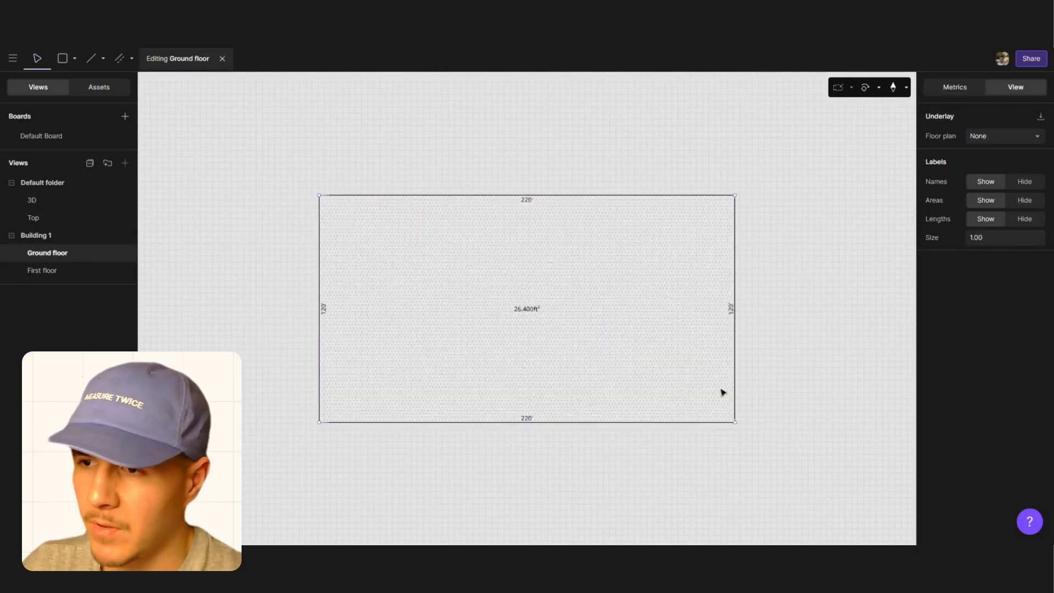
left_click(91, 59)
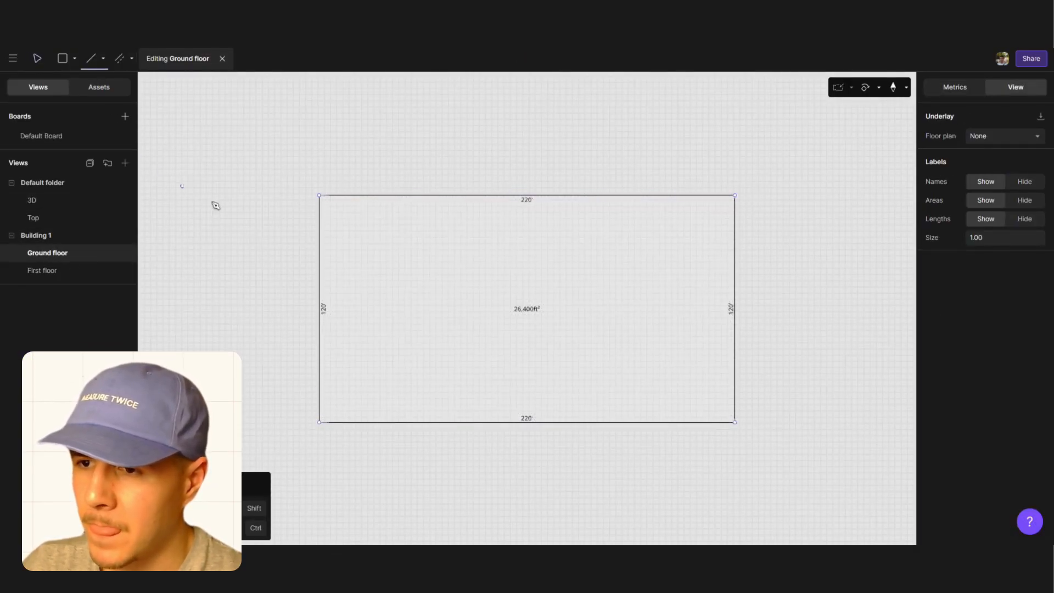
left_click(119, 58)
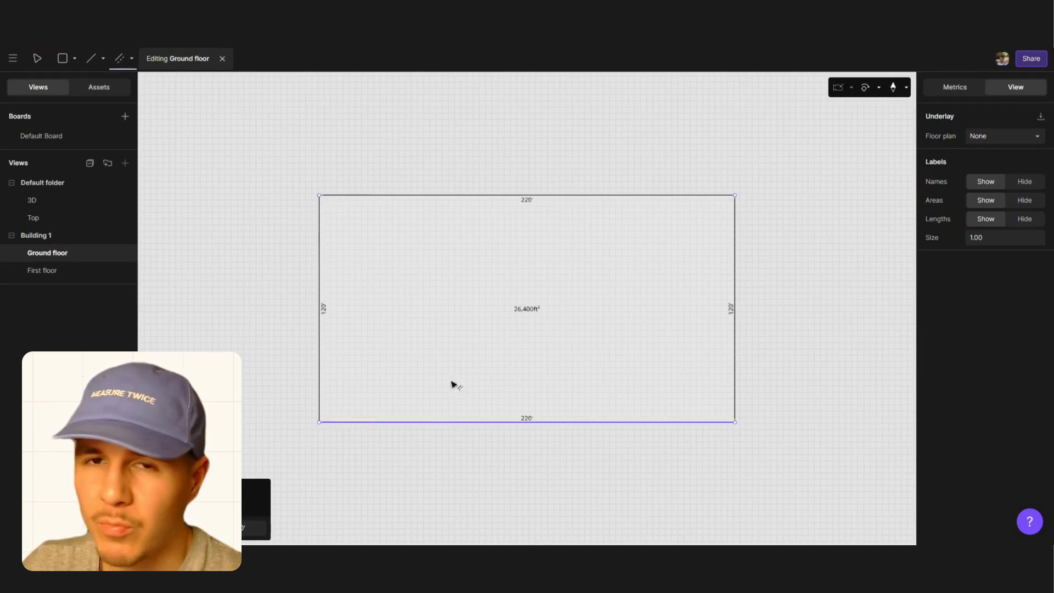
left_click(492, 269)
left_click(486, 308)
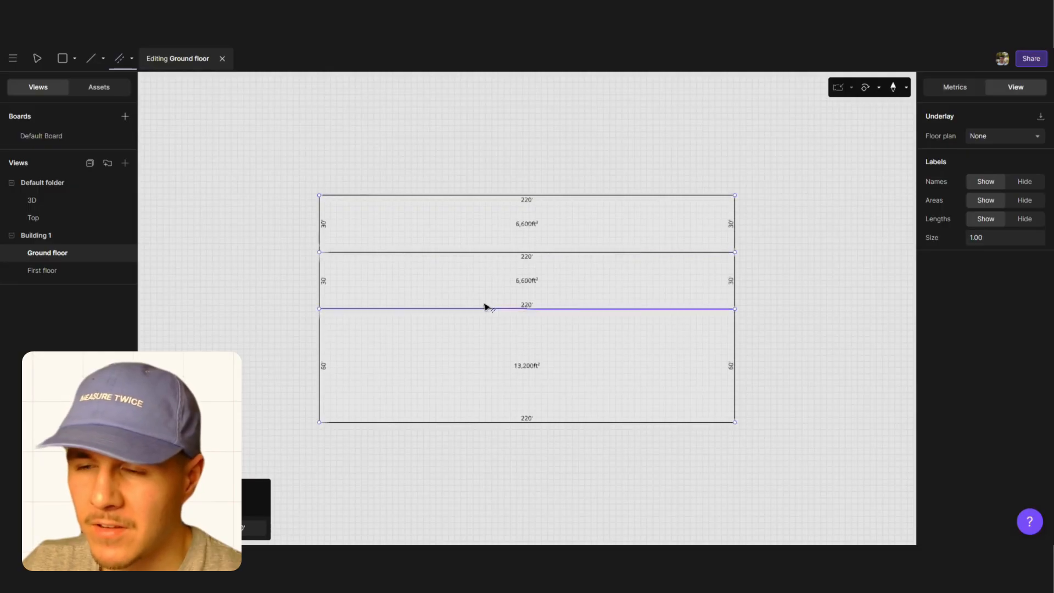
left_click(481, 339)
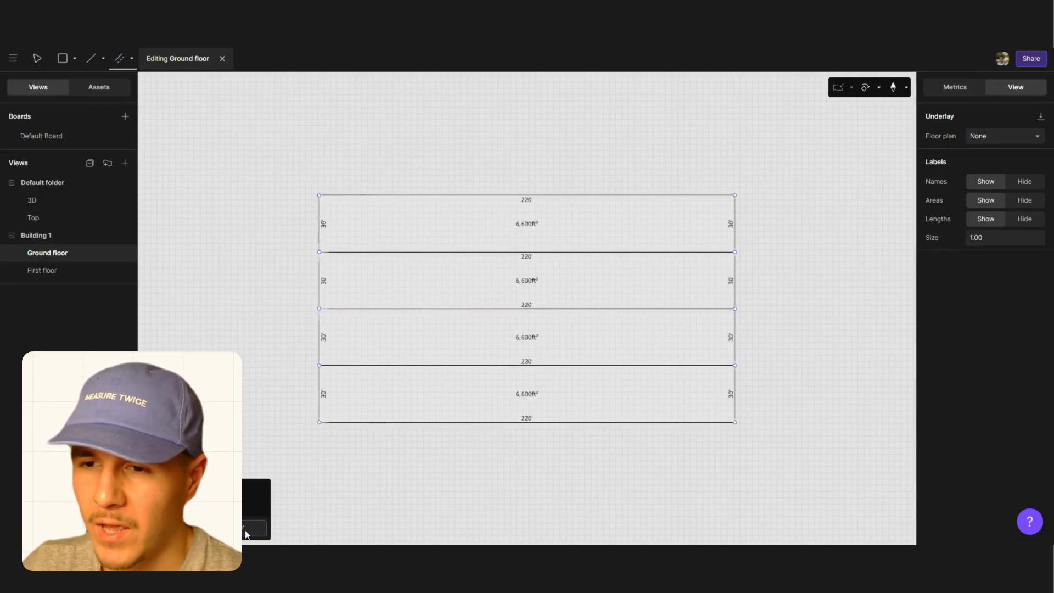
Offset the short outer edges inward by 10' in all four strips to form narrow bays at both ends
left_click(327, 237)
left_click(330, 289)
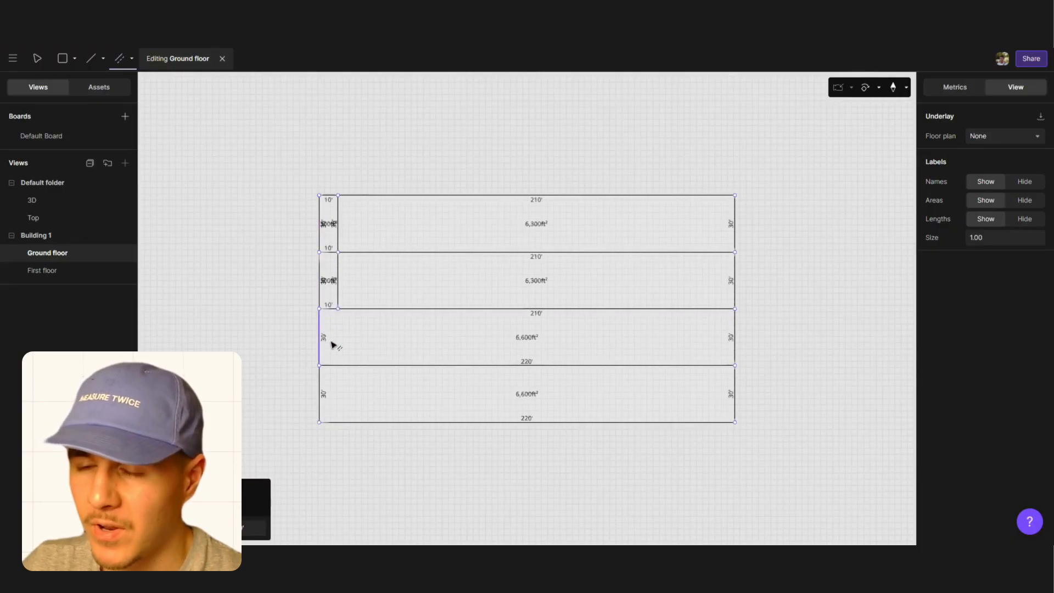
left_click(333, 395)
left_click(735, 231)
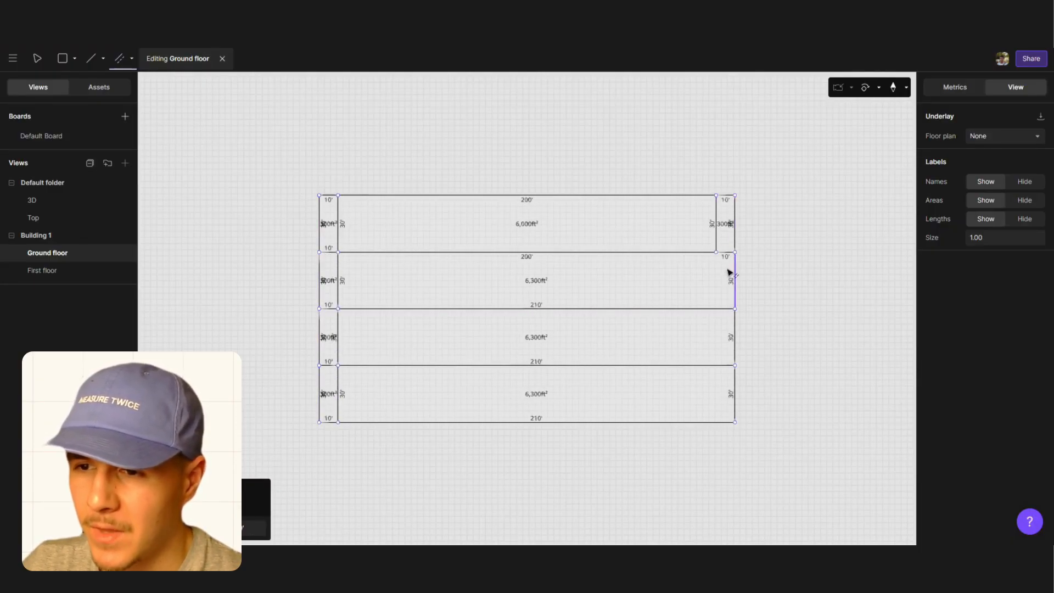
left_click(728, 277)
left_click(728, 332)
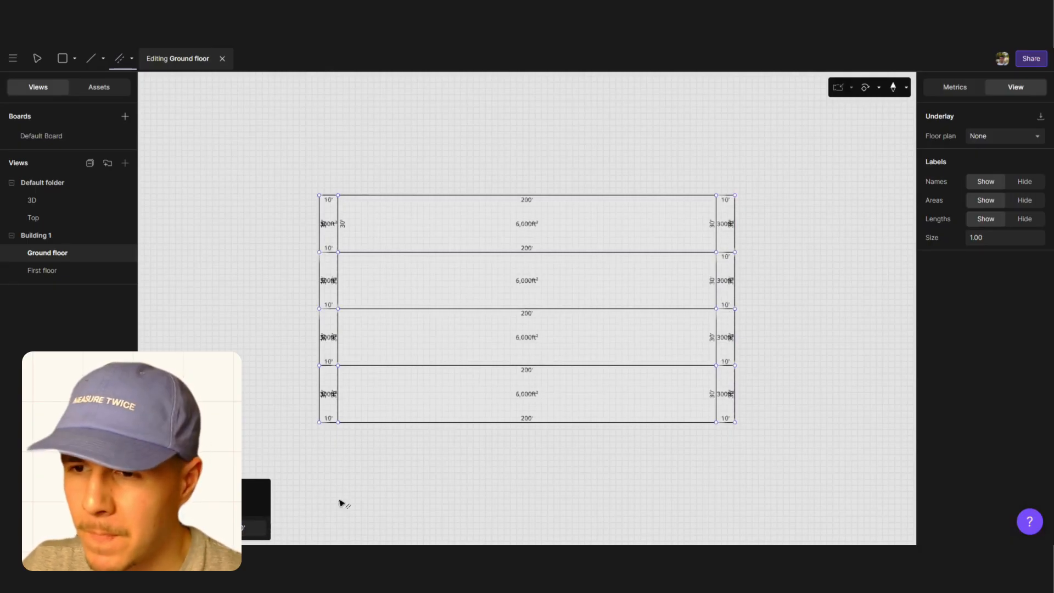
Divide the middle part of the uppermost strip into 20' wide bays with repeated line offsets
left_click(655, 233)
left_click(639, 229)
left_click(601, 229)
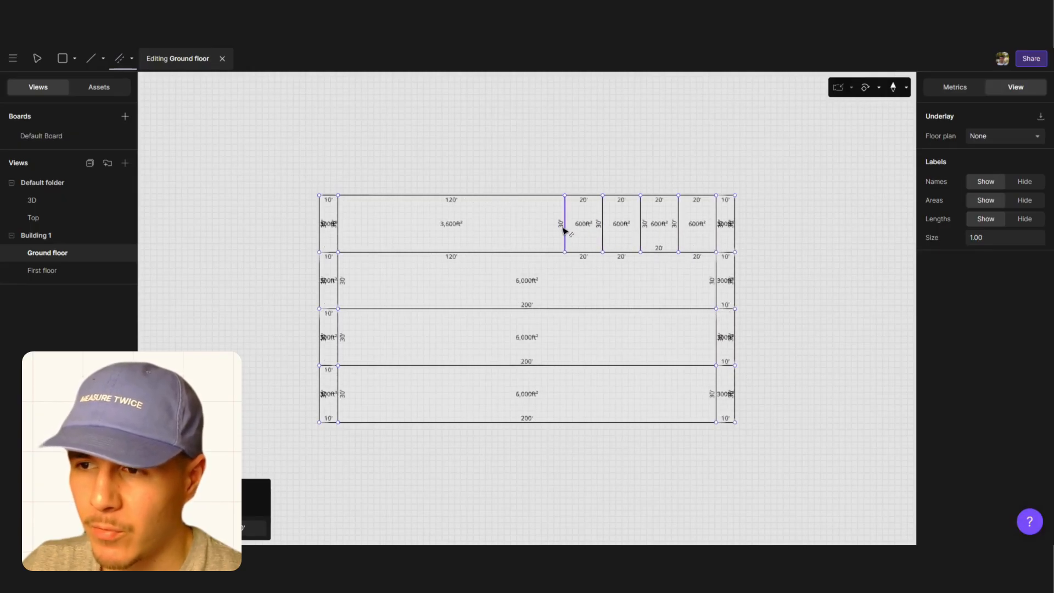
left_click(563, 229)
left_click(524, 229)
left_click(487, 228)
left_click(449, 228)
left_click(412, 230)
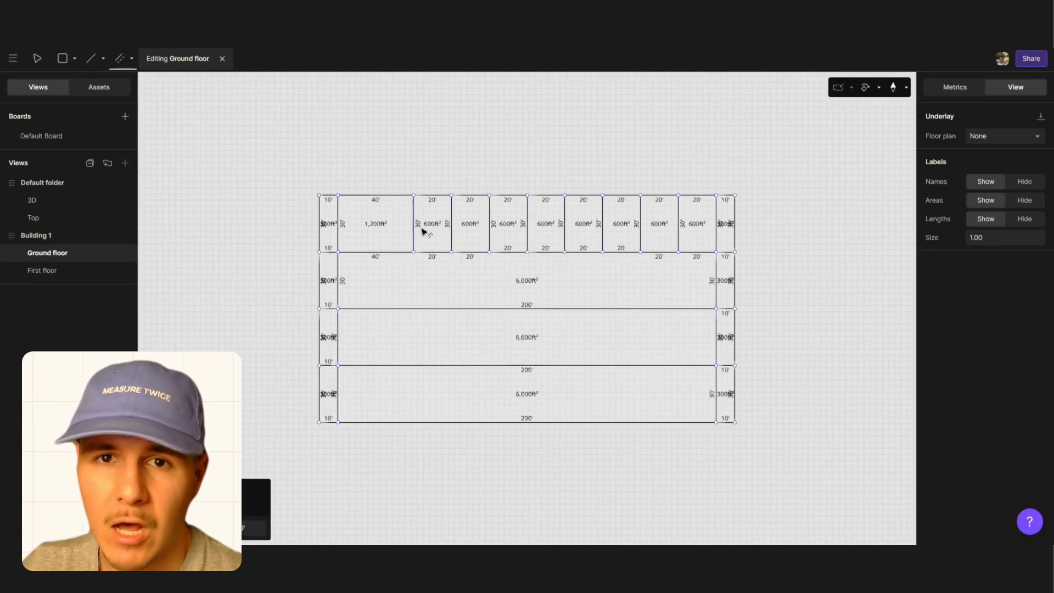
left_click(374, 234)
Divide the middle part of the second strip from the plan's upper edge into 20' wide bays by offsetting lines
left_click(367, 292)
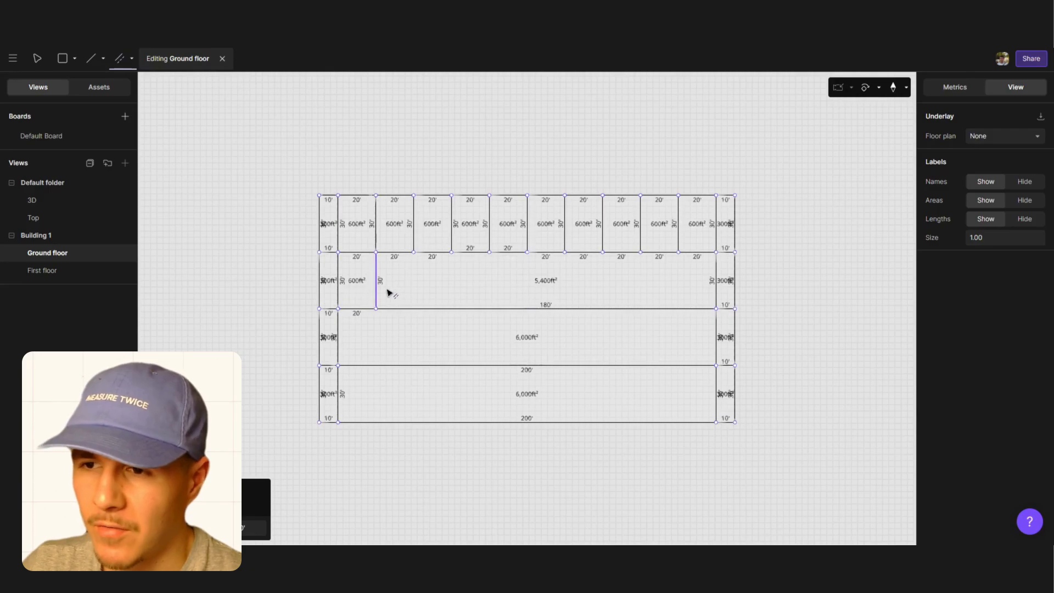
left_click(406, 294)
left_click(436, 292)
left_click(461, 292)
left_click(497, 288)
left_click(535, 287)
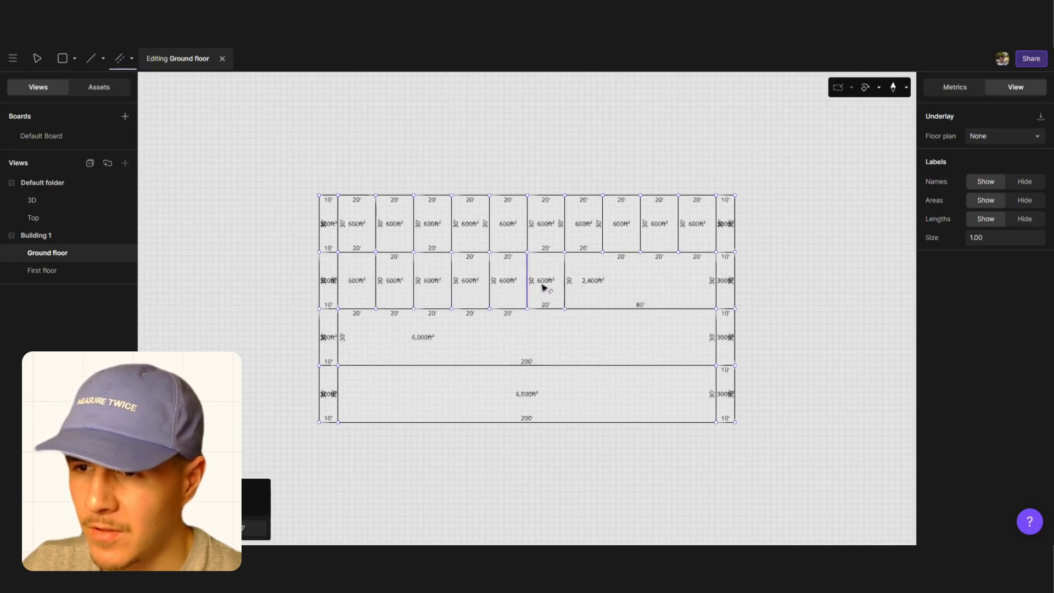
left_click(595, 286)
left_click(636, 289)
left_click(672, 299)
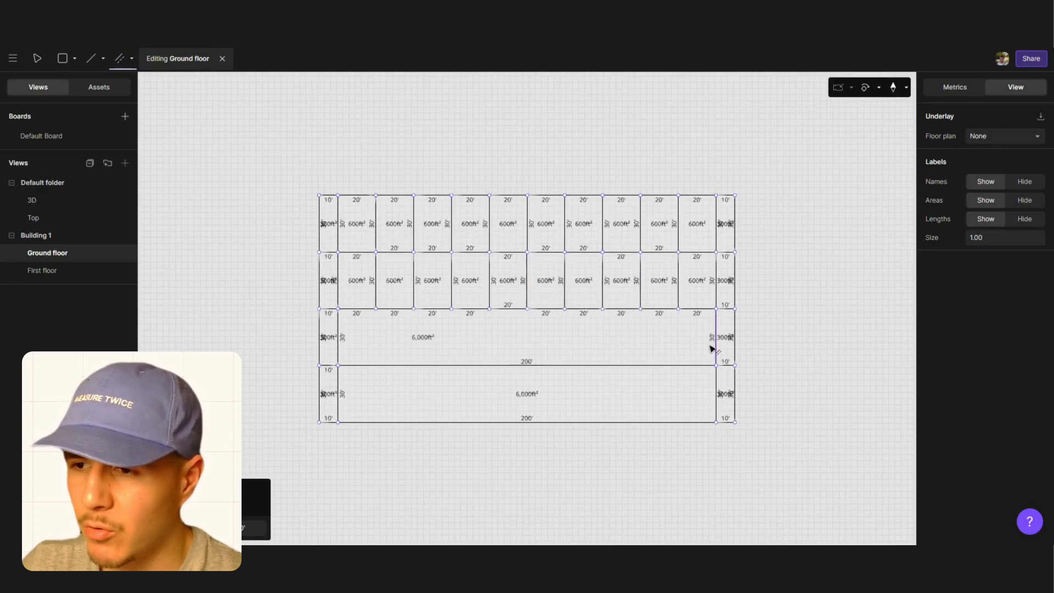
Divide the middle part of the third strip from the plan's upper edge into 20' wide bays with repeated line offsets
left_click(679, 347)
left_click(642, 347)
left_click(604, 340)
left_click(574, 337)
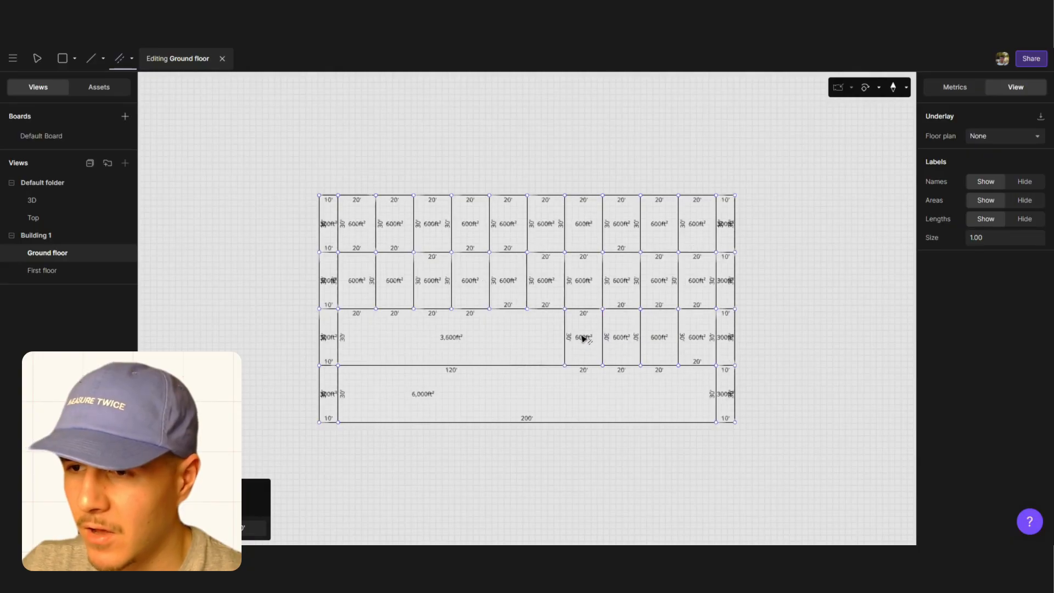
left_click(544, 337)
left_click(524, 337)
left_click(487, 339)
left_click(449, 341)
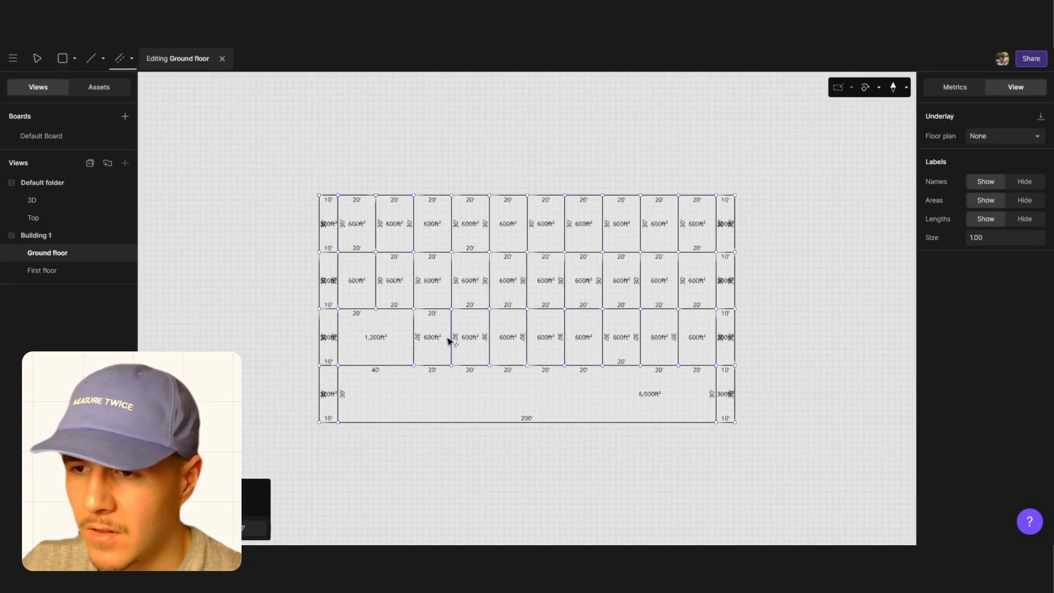
left_click(376, 339)
Divide the middle part of the lowest strip into 20' wide bays by offsetting lines from its left end
left_click(376, 401)
left_click(414, 403)
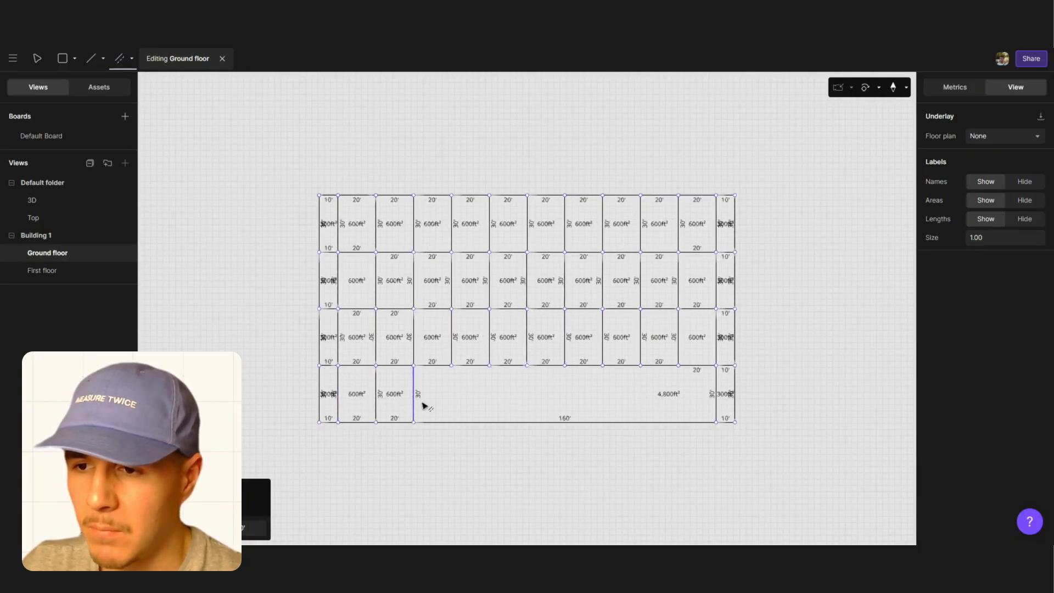
left_click(451, 405)
left_click(488, 406)
left_click(527, 406)
left_click(565, 407)
left_click(603, 407)
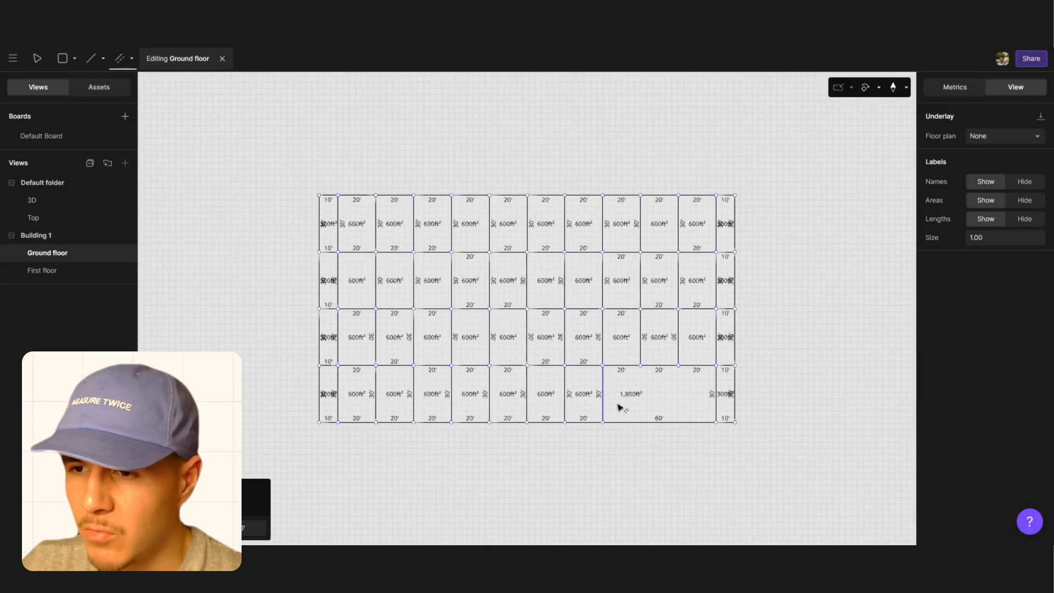
left_click(640, 408)
left_click(678, 408)
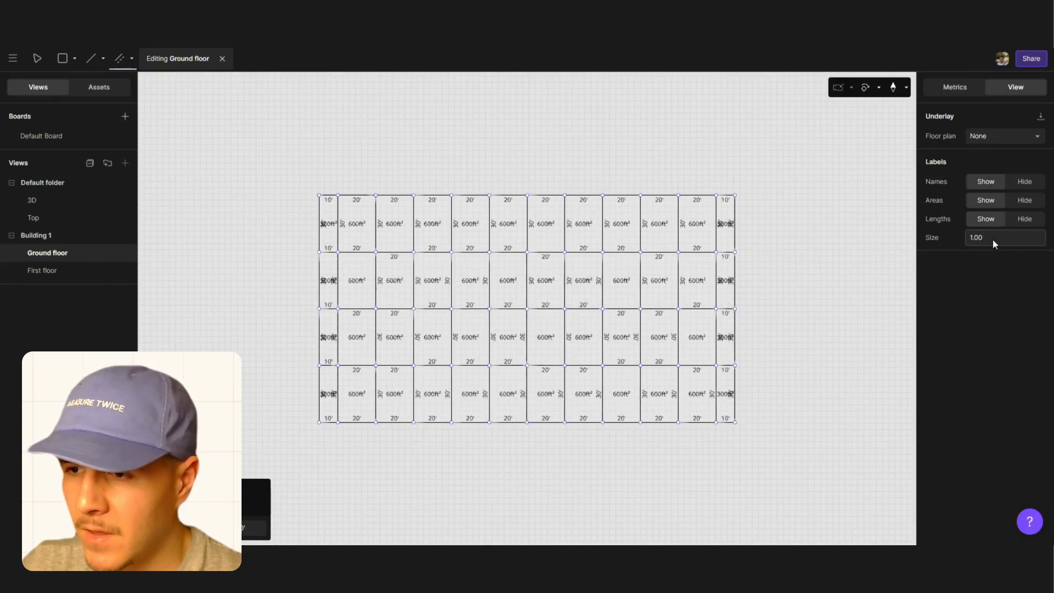
Finish editing the Ground floor plan, set its label size to 0.5 and clear the selection
key("Escape")
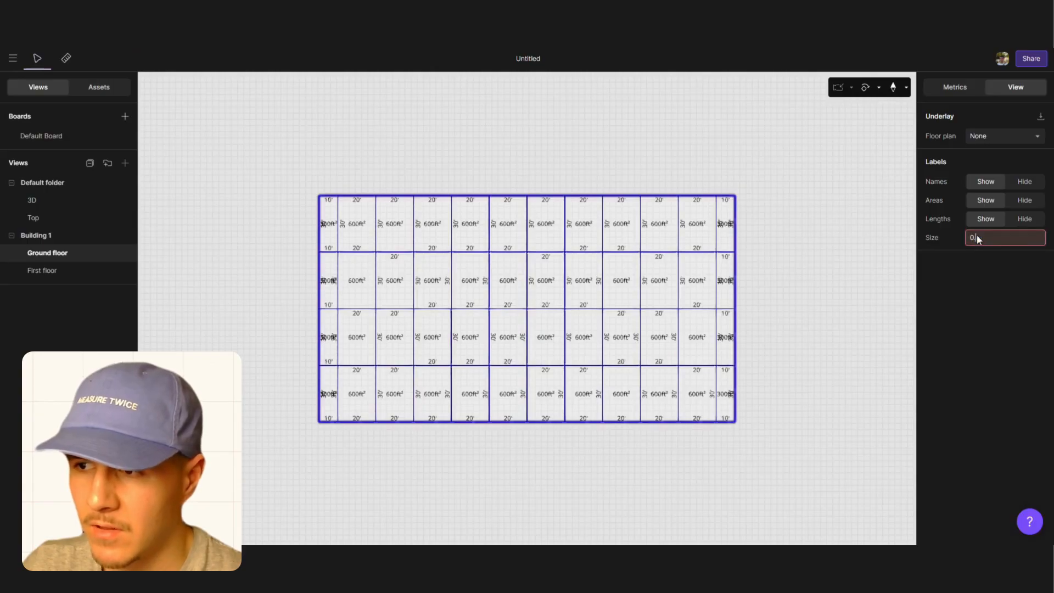
type("0.5")
key("Return")
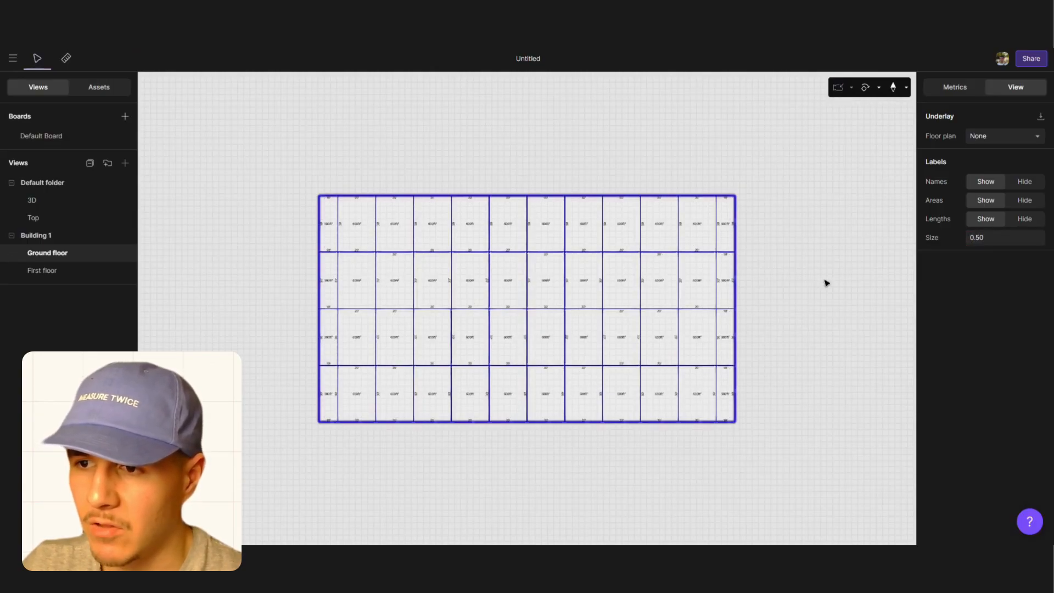
left_click(803, 318)
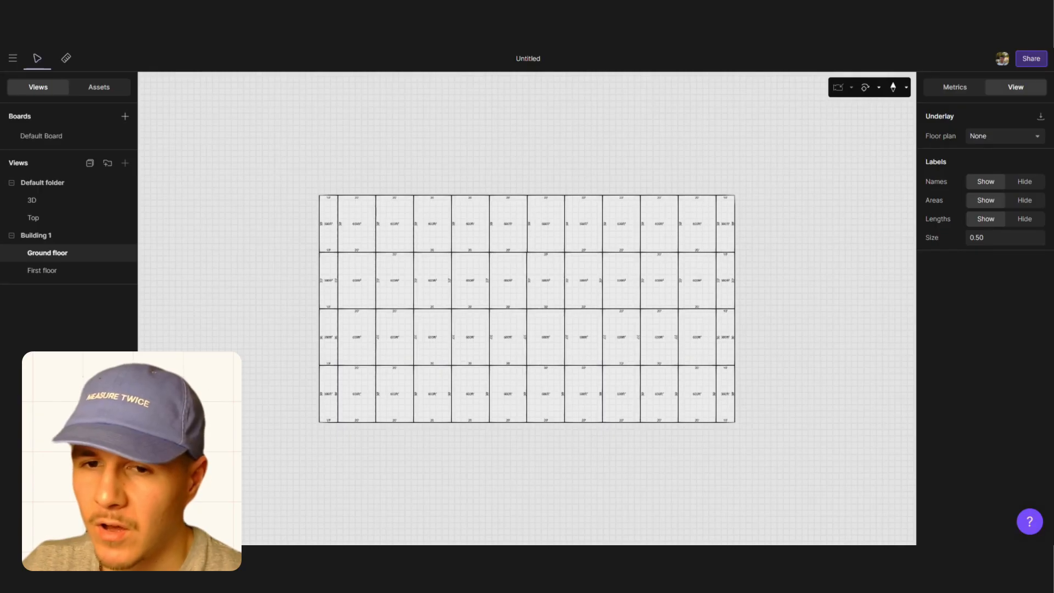
Reopen the Ground floor, offset its long outer edges inward, and offset the first two lines across the strips by 6" on both sides
left_click(65, 58)
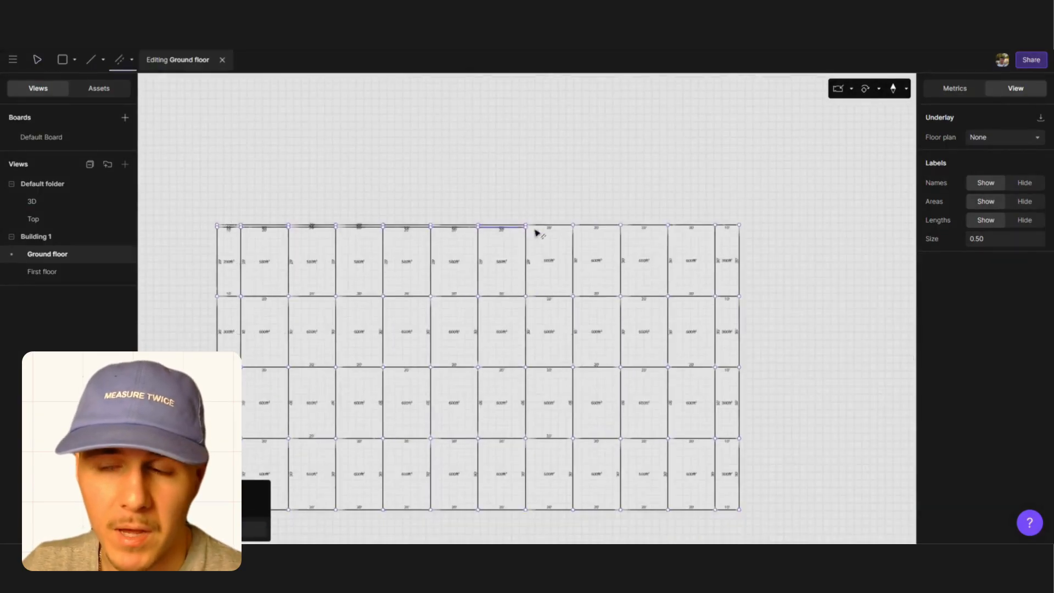
scroll(692, 499, "up", 3)
left_click(309, 159)
left_click(309, 256)
left_click(310, 356)
left_click(310, 451)
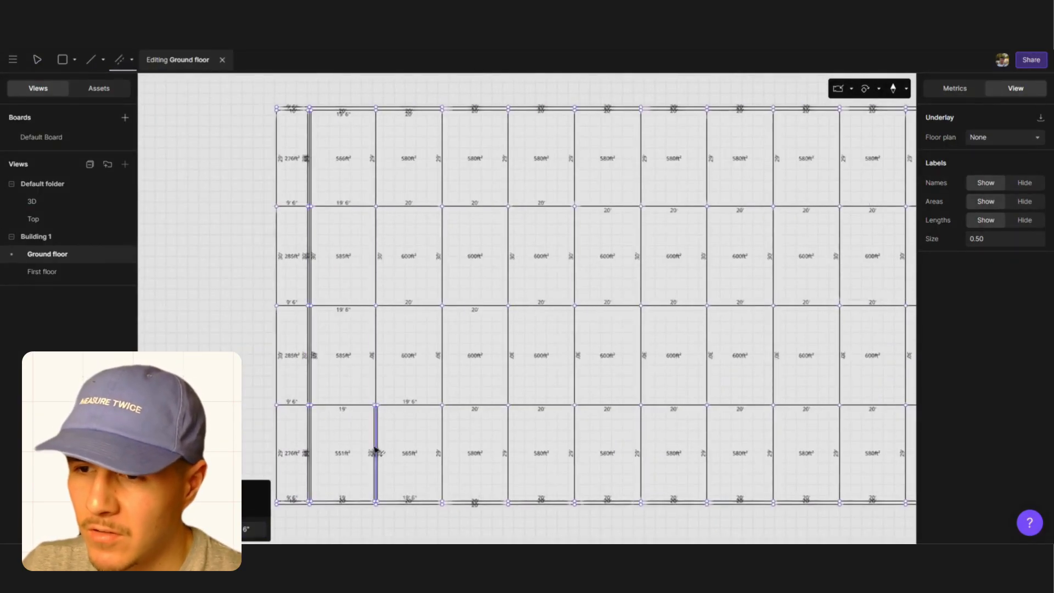
left_click(376, 450)
left_click(376, 355)
left_click(376, 256)
Offset the remaining bay lines across the strips by 6" on both sides, up to the plan's right end
scroll(717, 190, "down", 3)
scroll(481, 272, "up", 4)
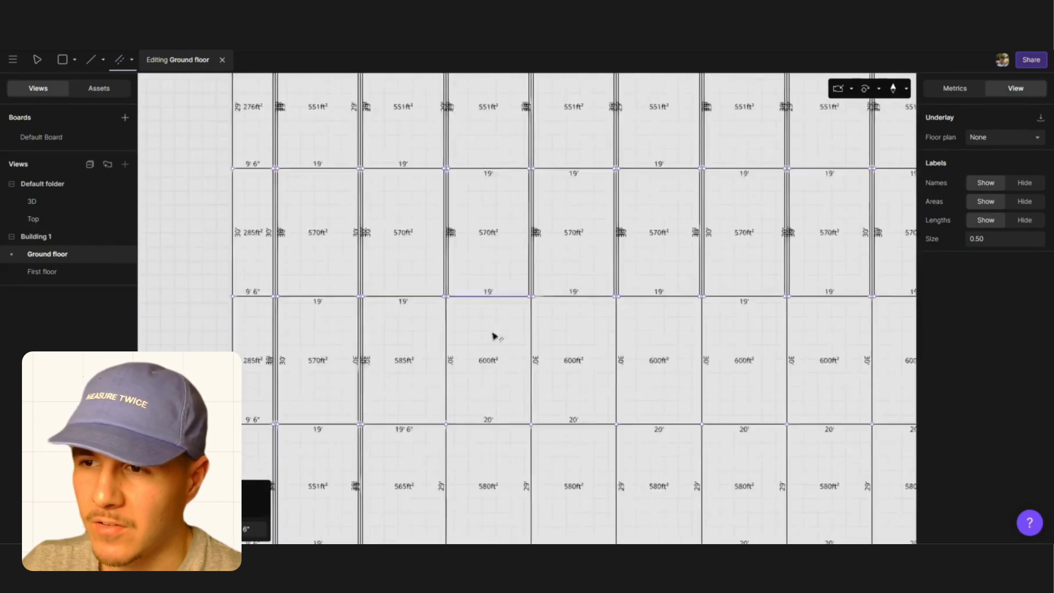
left_click(531, 351)
left_click(616, 352)
left_click(702, 445)
left_click(787, 351)
scroll(787, 351, "down", 3)
left_click(619, 348)
left_click(815, 330)
Offset the upper two interior lines parallel to the long edges by 6" on both sides, bay by bay
left_click(829, 205)
left_click(781, 204)
left_click(652, 204)
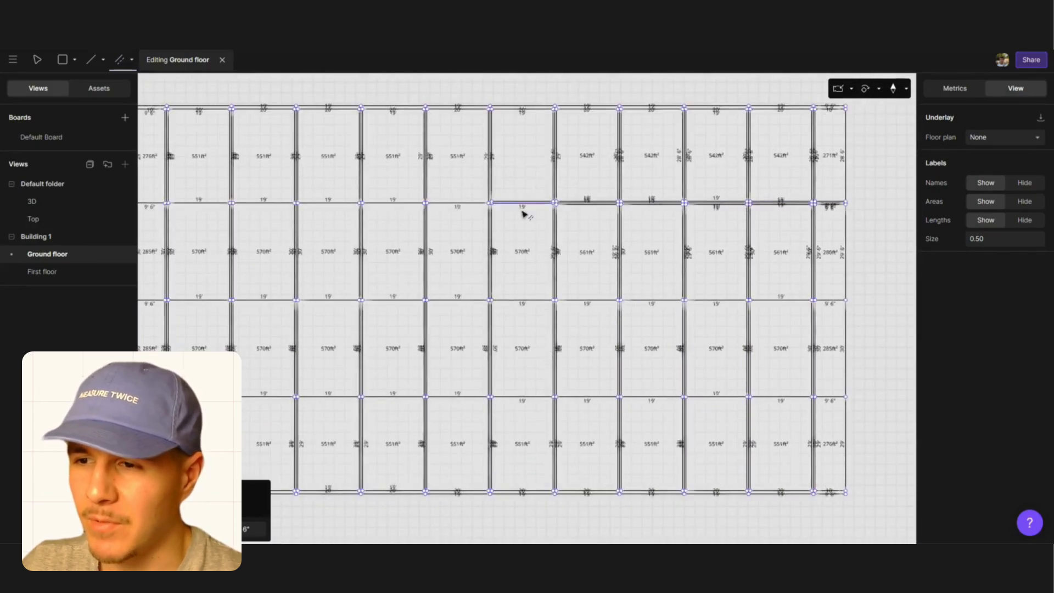
left_click(393, 205)
scroll(209, 219, "down", 1)
left_click(407, 294)
Offset the lowest interior line parallel to the long edges by 6" on both sides across all bays
left_click(820, 388)
scroll(823, 453, "up", 4)
left_click(820, 330)
scroll(820, 362, "down", 3)
left_click(623, 344)
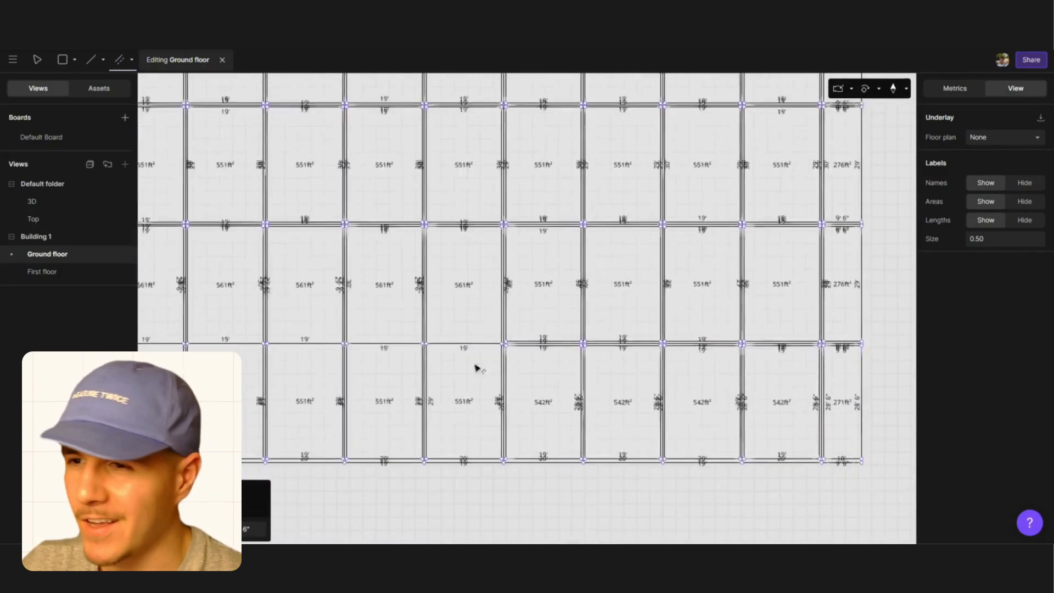
left_click(342, 338)
left_click(255, 338)
Remove the centre segment inside the first column square on the plan's upper edge
key("l")
scroll(217, 165, "up", 8)
left_click(375, 158)
scroll(367, 149, "up", 3)
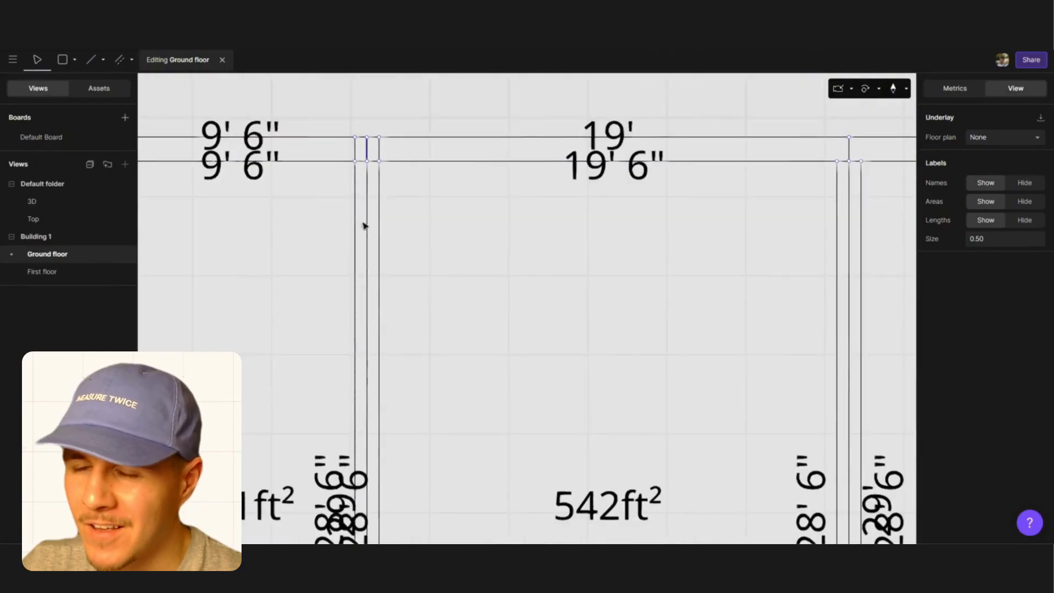
left_click(365, 149)
Assign a Structure function to the first column square on the upper edge and finish editing the floor
left_click(1040, 169)
left_click(882, 167)
type("Structure")
left_click(755, 238)
left_click(930, 198)
scroll(626, 159, "down", 3)
double_click(627, 161)
key("Escape")
scroll(193, 132, "down", 3)
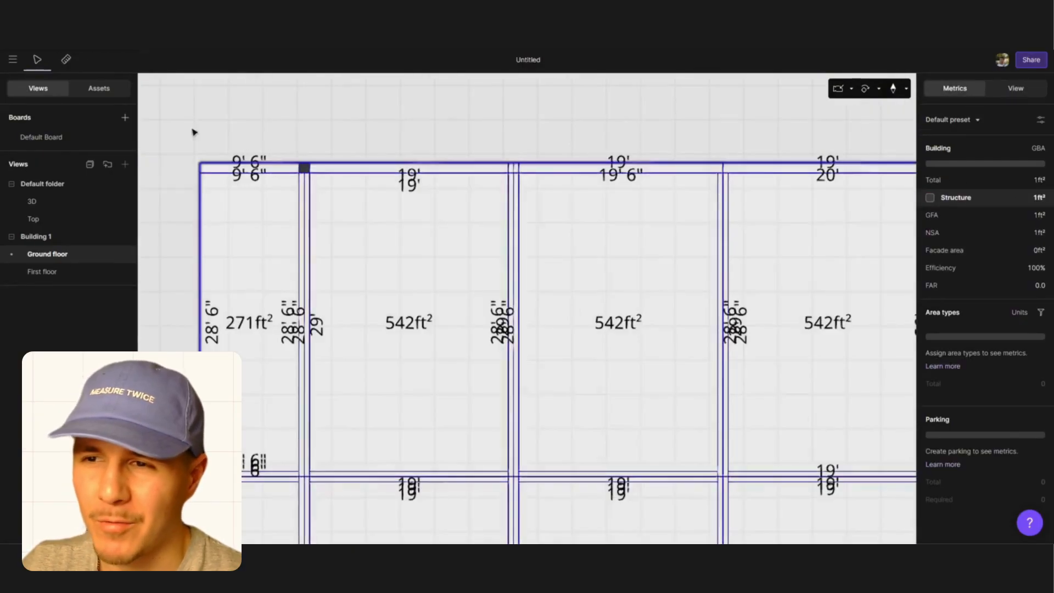
Reopen the Ground floor for editing and hide its name, area and length labels
double_click(200, 163)
left_click(689, 205)
left_click(1016, 88)
left_click(1024, 202)
left_click(1024, 220)
Complete the column squares along the upper edge with 6" offsets and clear the bay lines from the uppermost strip
scroll(444, 288, "up", 2)
left_click(587, 271)
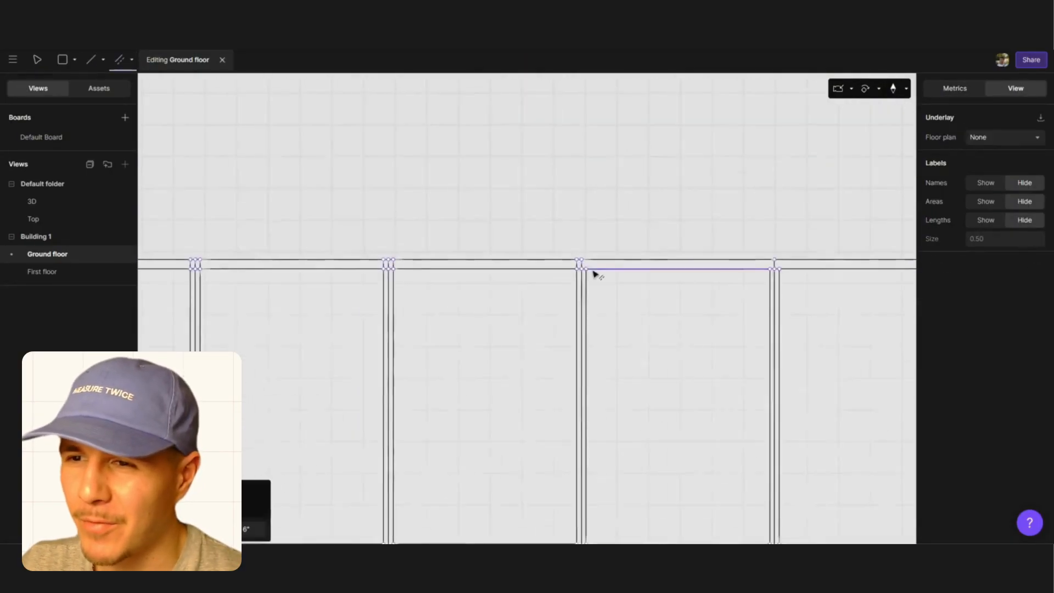
scroll(404, 308, "down", 4)
scroll(686, 315, "up", 4)
left_click(618, 285)
left_click(800, 284)
key("Escape")
scroll(762, 203, "down", 8)
double_click(763, 203)
key("Escape")
scroll(285, 165, "up", 5)
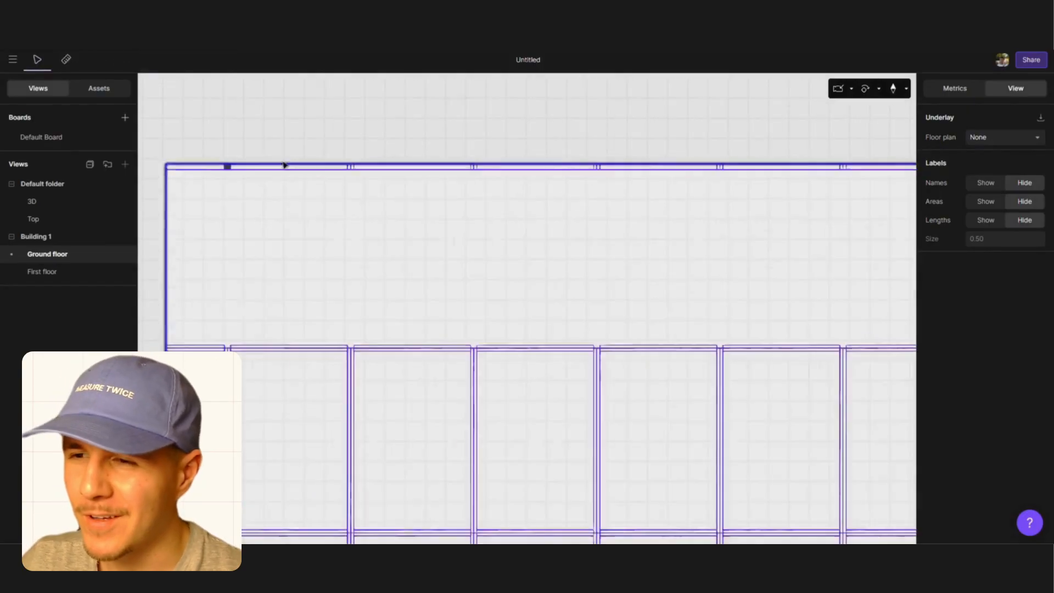
Delete the inner line segments between the column squares along the plan's upper edge, leaving separate squares
double_click(285, 164)
left_click(760, 169)
key("Delete")
scroll(760, 170, "down", 3)
scroll(468, 193, "up", 8)
left_click(467, 193)
key("Delete")
left_click(842, 192)
key("Delete")
middle_click_drag(594, 260, 235, 290)
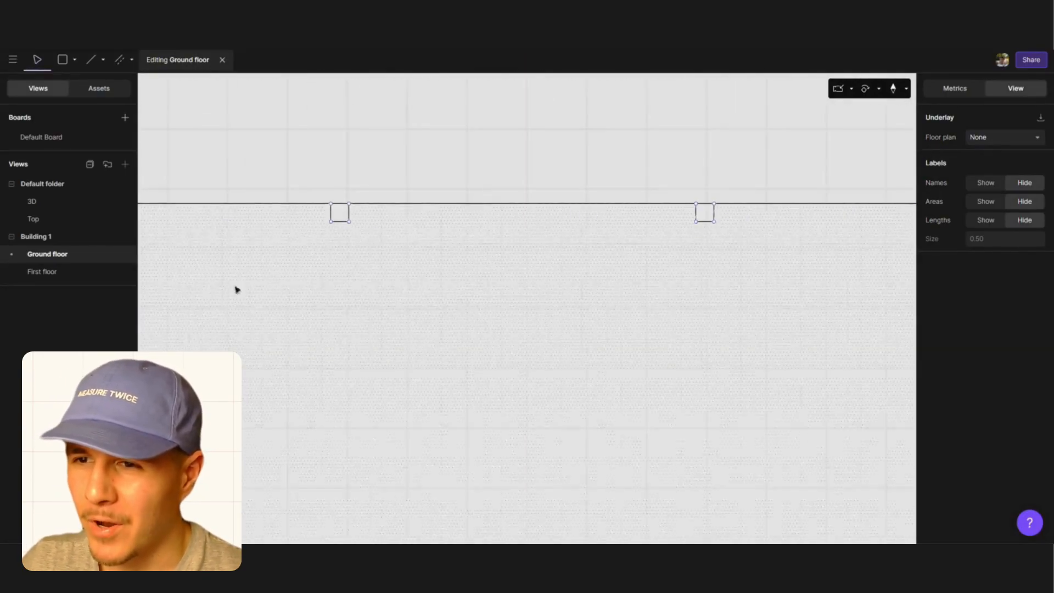
left_click(645, 216)
key("Delete")
left_click(432, 238)
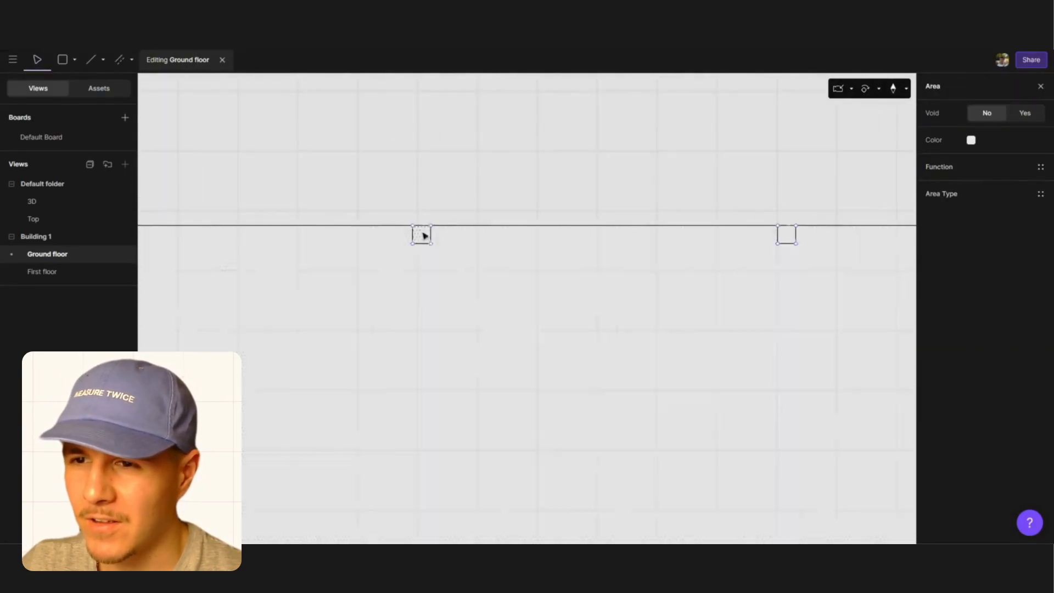
Delete the lines dividing the remaining strips into bays, strip by strip
key("Escape")
scroll(771, 240, "down", 8)
double_click(772, 240)
left_click_drag(840, 233, 417, 255)
key("Delete")
left_click_drag(840, 294, 417, 315)
key("Delete")
Delete the parallel line segments between neighbouring columns on the interior rows, bay by bay
scroll(425, 274, "up", 4)
left_click_drag(454, 346, 444, 421)
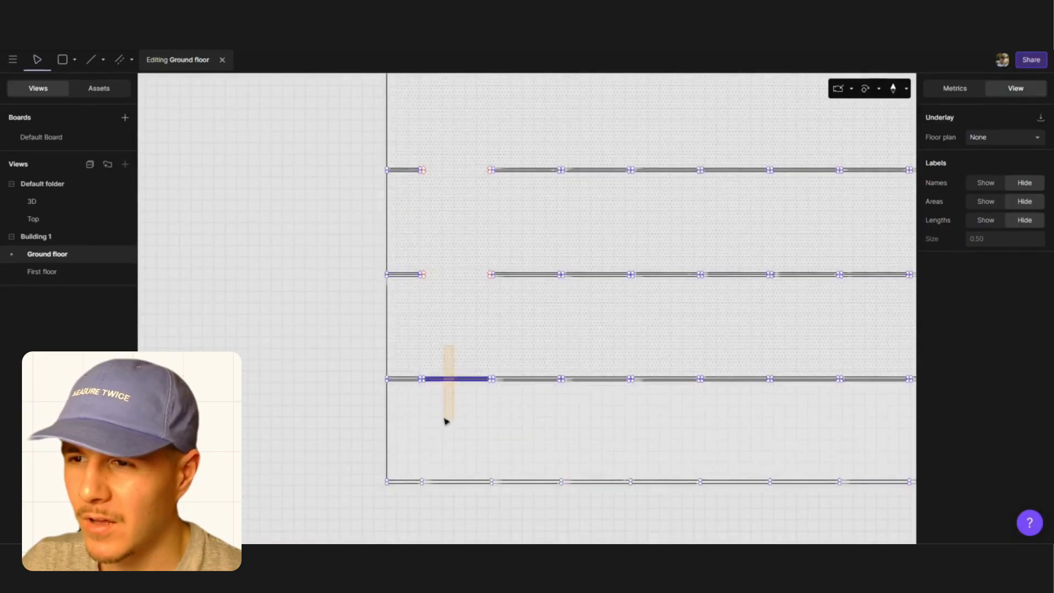
key("Delete")
left_click_drag(667, 137, 654, 421)
scroll(548, 337, "down", 6)
left_click_drag(543, 254, 539, 342)
key("Escape")
scroll(585, 291, "up", 7)
double_click(575, 248)
scroll(576, 246, "up", 6)
Delete the leftover centre segments at the interior column crossings nearest the plan's right end
left_click_drag(566, 213, 567, 431)
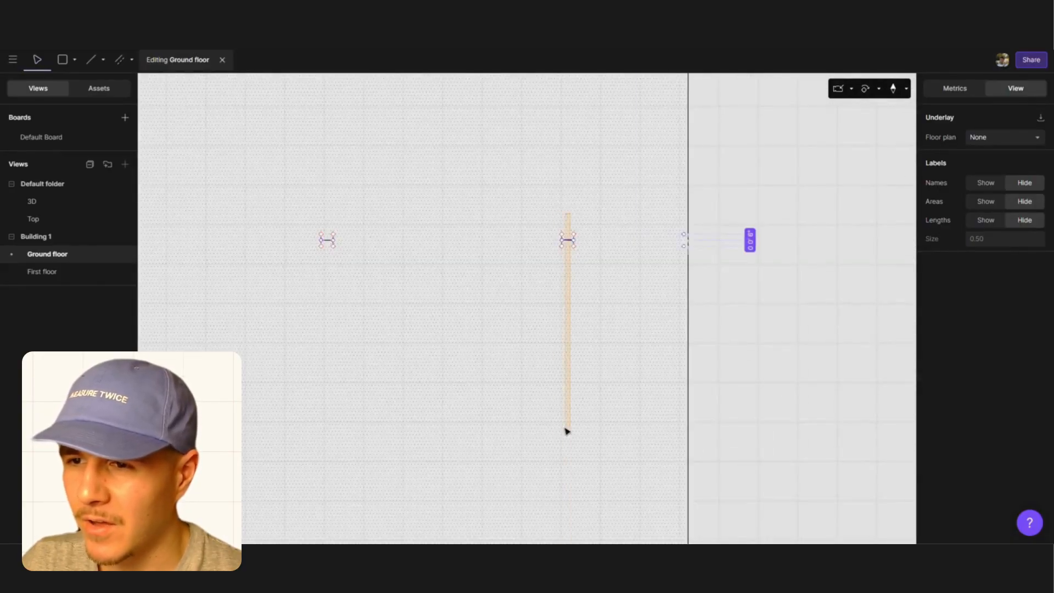
scroll(570, 192, "down", 5)
left_click_drag(571, 167, 569, 531)
key("Delete")
scroll(569, 330, "down", 2)
scroll(562, 192, "up", 3)
left_click_drag(565, 149, 560, 541)
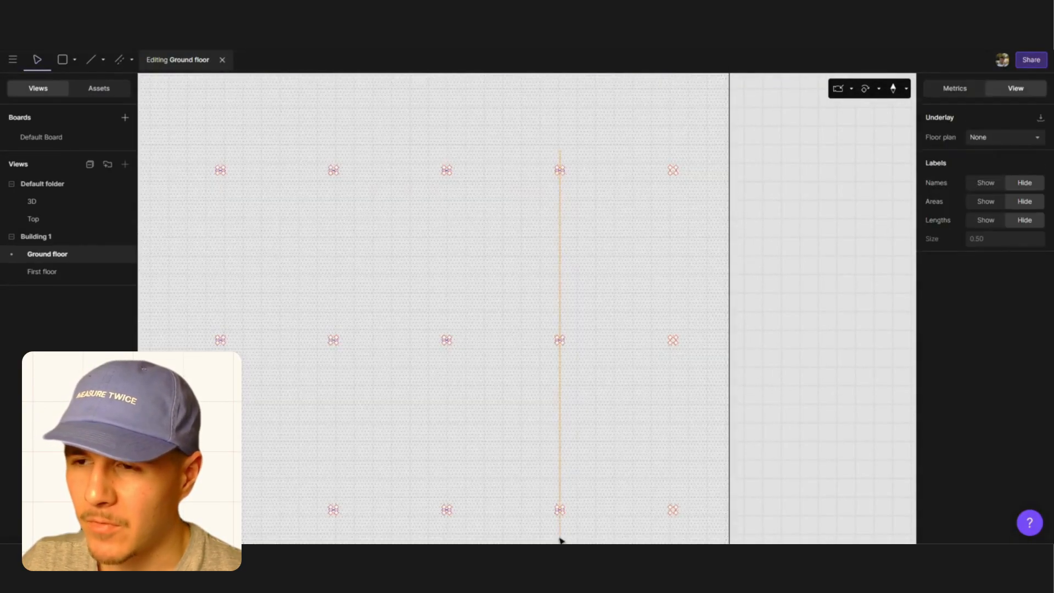
key("Delete")
left_click_drag(451, 152, 446, 536)
key("Delete")
Delete the leftover centre segments at the interior column crossings farther toward the plan's left end
left_click_drag(336, 142, 334, 536)
key("Delete")
left_click(397, 114)
left_click_drag(299, 115, 295, 533)
left_click_drag(183, 118, 179, 529)
key("Delete")
scroll(277, 262, "down", 3)
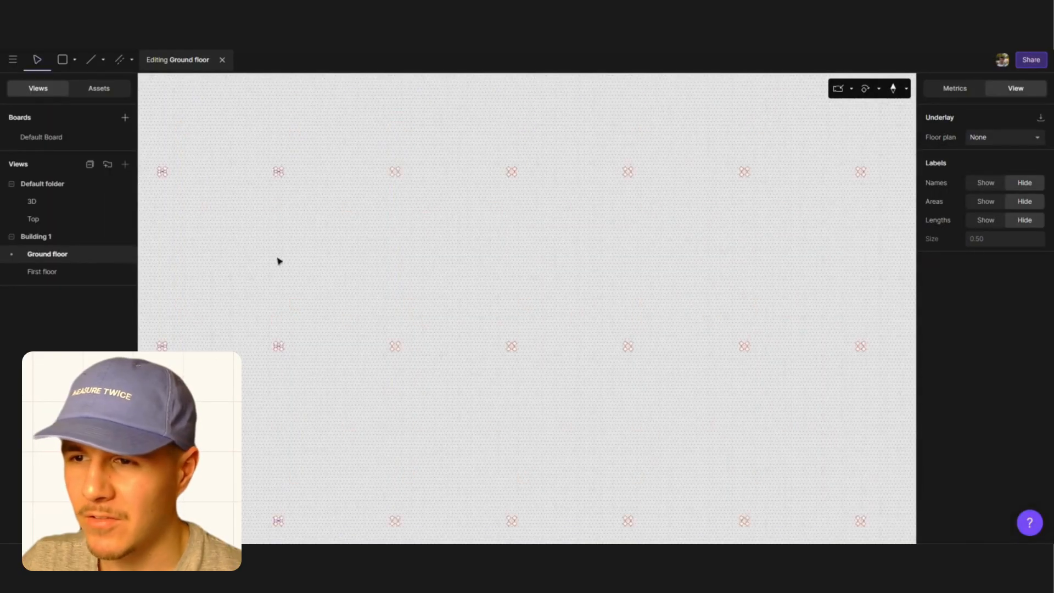
left_click_drag(287, 141, 286, 530)
key("Delete")
Draw rectangular columns through the existing corner points at the first seven crossings of the upper interior row
scroll(264, 274, "down", 3)
scroll(200, 268, "up", 5)
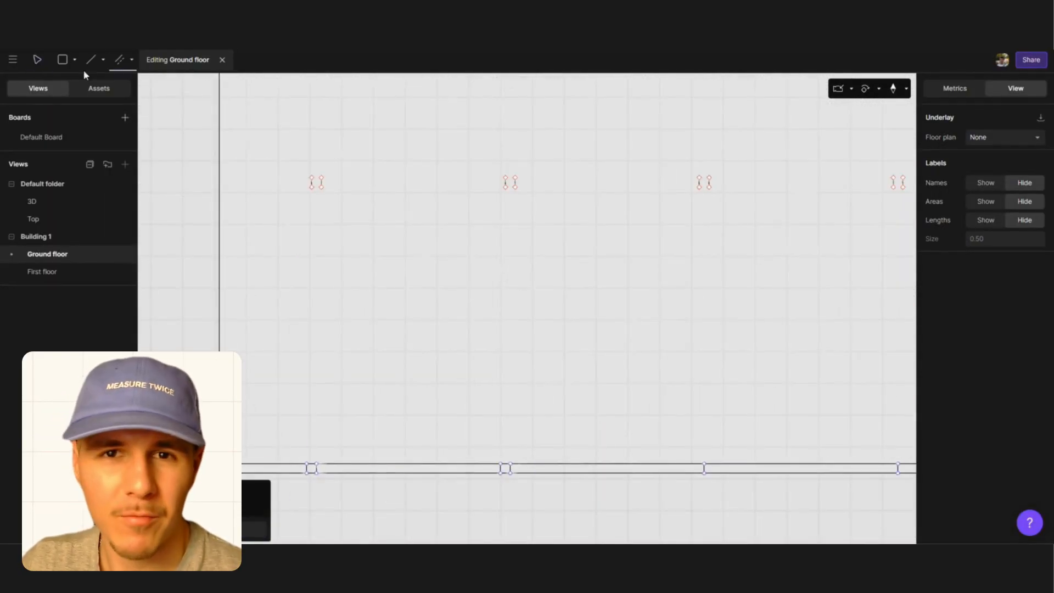
left_click(64, 60)
key("Escape")
double_click(357, 334)
scroll(357, 334, "down", 4)
left_click(65, 62)
left_click_drag(409, 123, 416, 116)
left_click_drag(522, 123, 530, 116)
left_click_drag(635, 123, 644, 116)
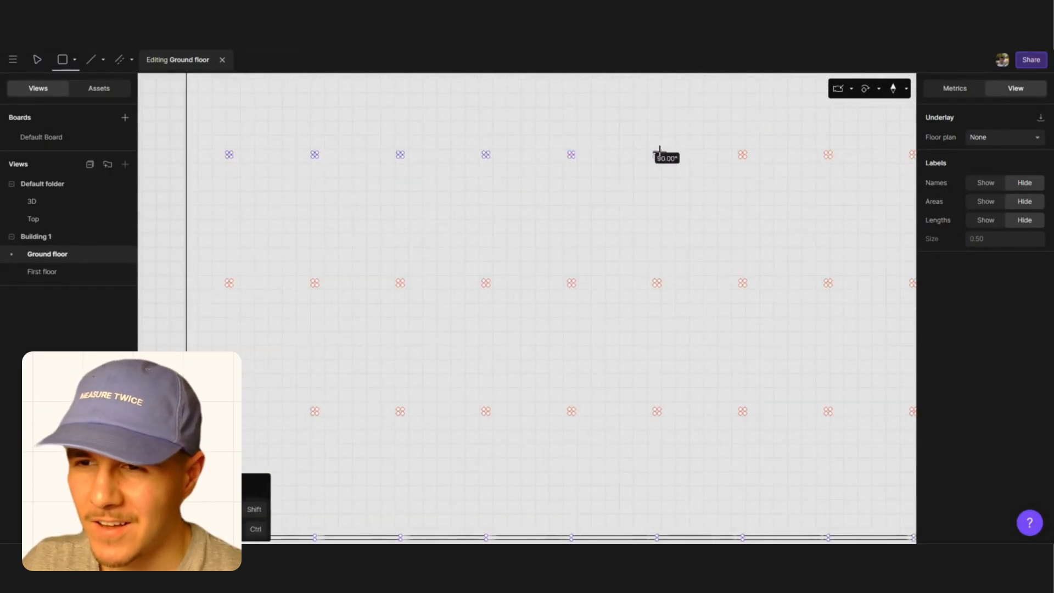
left_click_drag(660, 151, 659, 157)
left_click_drag(740, 152, 745, 157)
Draw rectangular columns at the first five crossings of the middle and lower interior rows, snapping to the corner points
left_click_drag(227, 281, 232, 286)
left_click_drag(312, 281, 317, 286)
left_click_drag(313, 408, 317, 414)
left_click_drag(483, 280, 488, 285)
left_click(64, 60)
left_click_drag(397, 409, 403, 414)
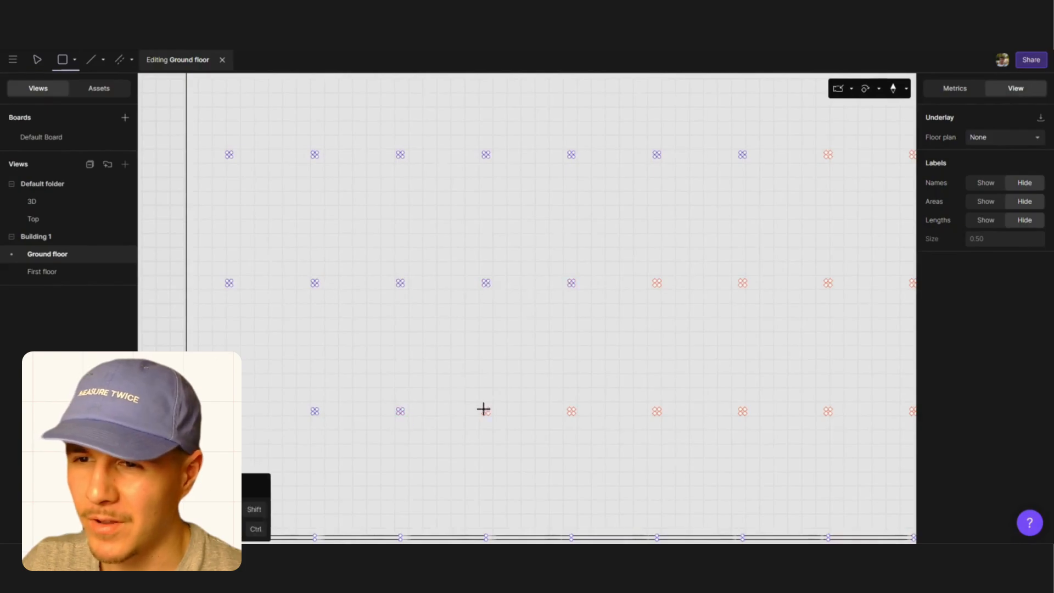
left_click_drag(483, 409, 488, 414)
left_click_drag(568, 409, 574, 413)
Draw rectangular columns at the sixth and seventh crossings of the middle and lower interior rows
left_click_drag(654, 280, 659, 285)
key("Escape")
left_click(64, 60)
left_click_drag(654, 409, 659, 414)
left_click_drag(740, 281, 744, 286)
key("r")
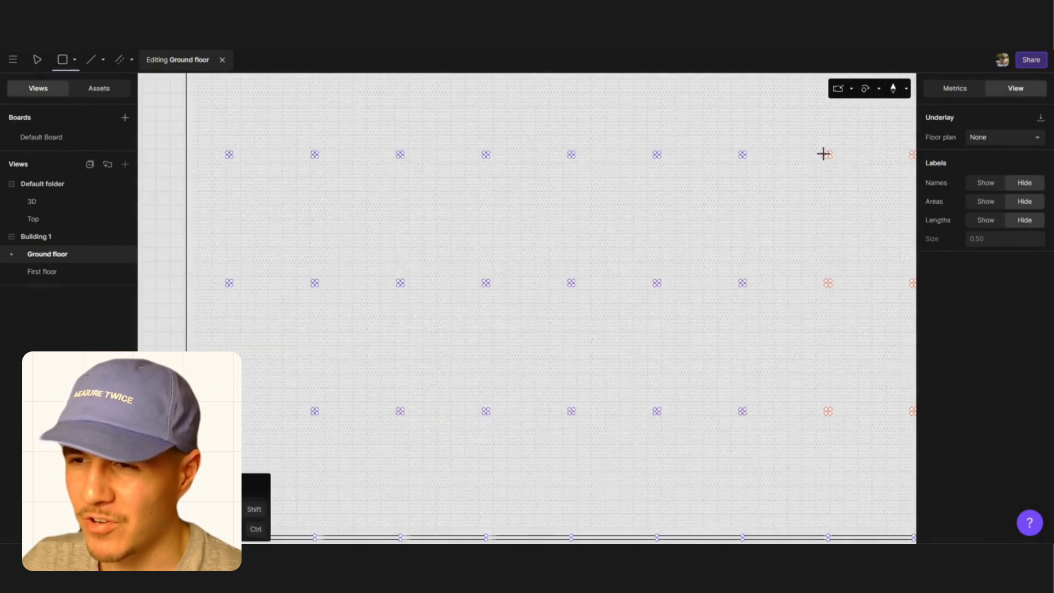
Draw rectangular columns at the remaining crossings of the three interior rows toward the plan's right end, snapping to the existing corner points
left_click_drag(825, 152, 830, 157)
key("Escape")
middle_click_drag(395, 341, 153, 337)
left_click_drag(668, 149, 673, 153)
left_click_drag(754, 148, 759, 154)
left_click_drag(753, 277, 759, 281)
left_click_drag(668, 277, 674, 282)
left_click_drag(582, 277, 587, 282)
left_click_drag(582, 406, 588, 410)
left_click_drag(668, 405, 673, 410)
key("Escape")
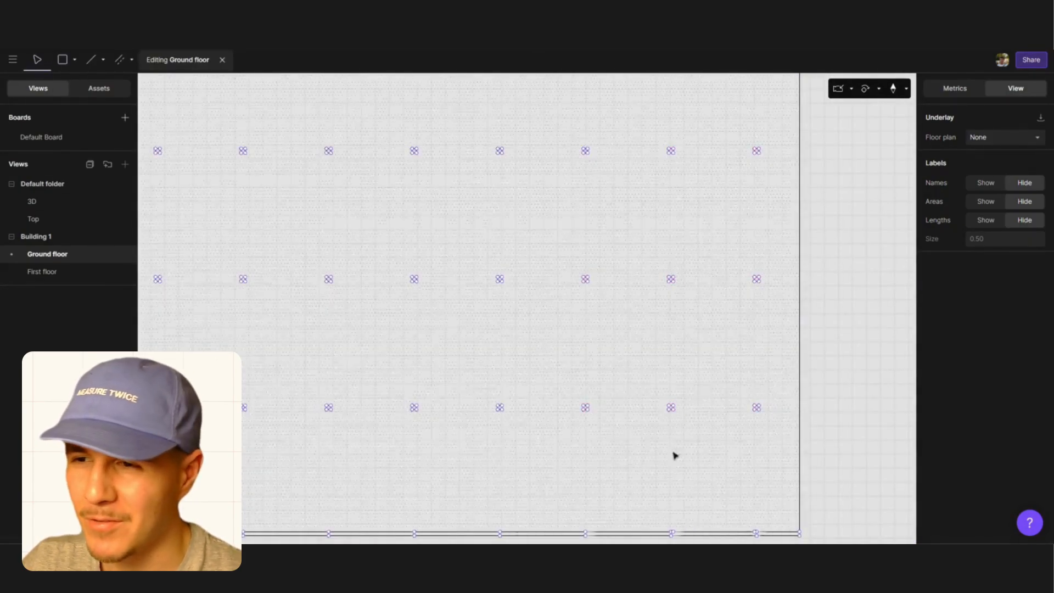
Offset line segments between the columns along the plan's lower edge, and delete the leftover segment there
scroll(756, 527, "up", 5)
left_click(120, 60)
left_click(601, 361)
left_click(264, 371)
middle_click_drag(275, 378, 547, 377)
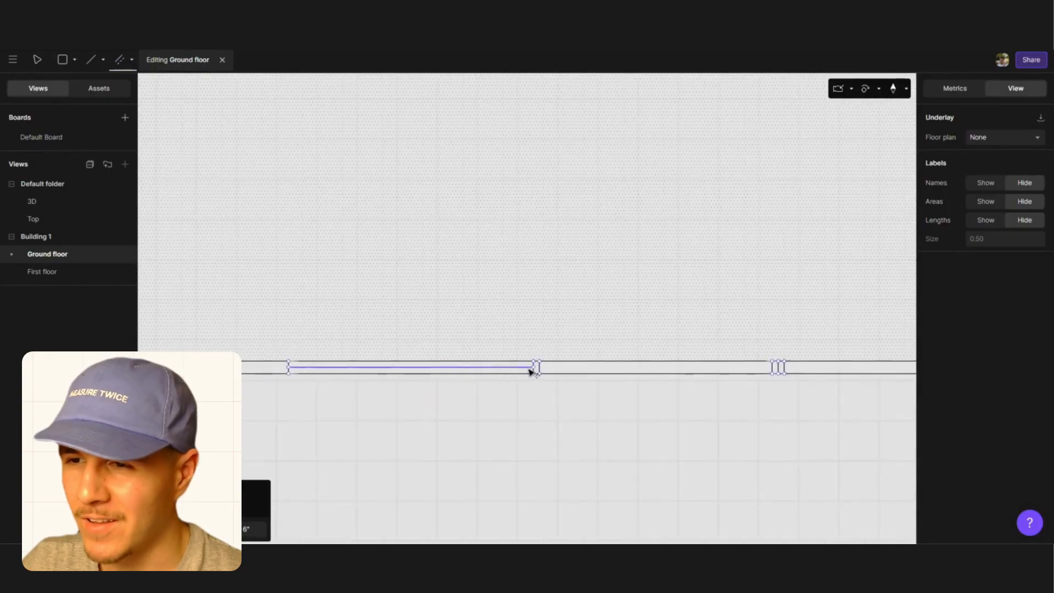
middle_click_drag(307, 379, 661, 378)
key("Escape")
scroll(397, 369, "up", 3)
left_click(449, 360)
key("Delete")
middle_click_drag(607, 431, 492, 364)
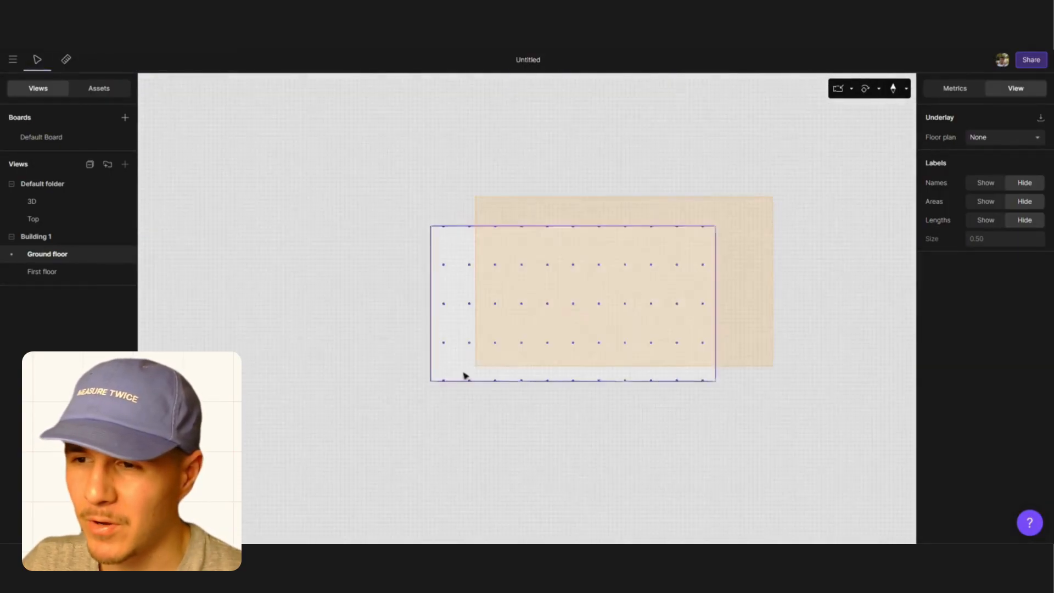
Reopen the ground floor for editing and select the column areas across the grid together, row by row
double_click(464, 376)
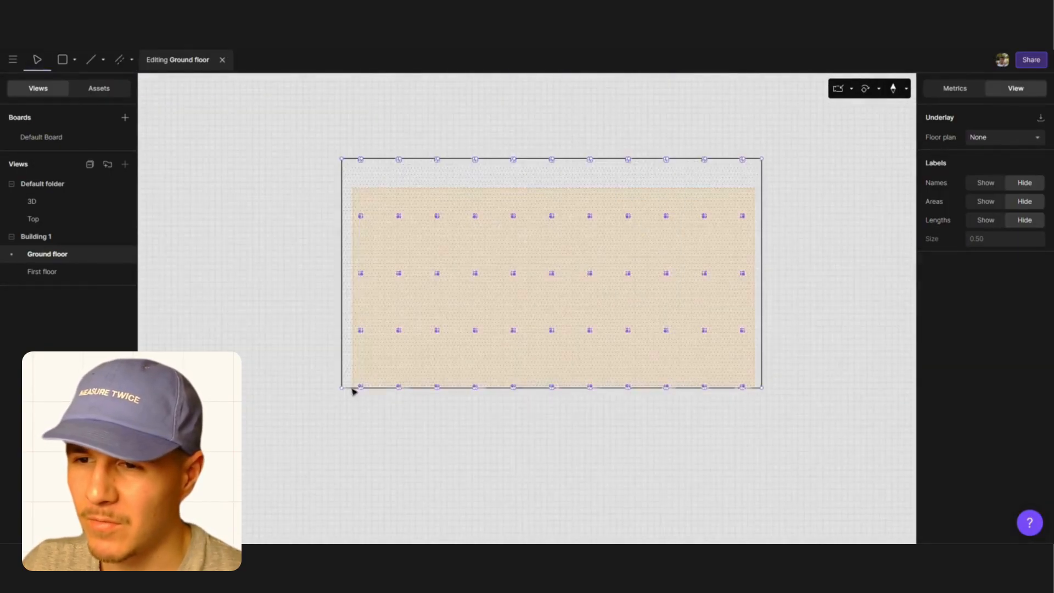
scroll(744, 217, "up", 5)
left_click(730, 207)
scroll(730, 207, "up", 2)
middle_click_drag(307, 263, 522, 232)
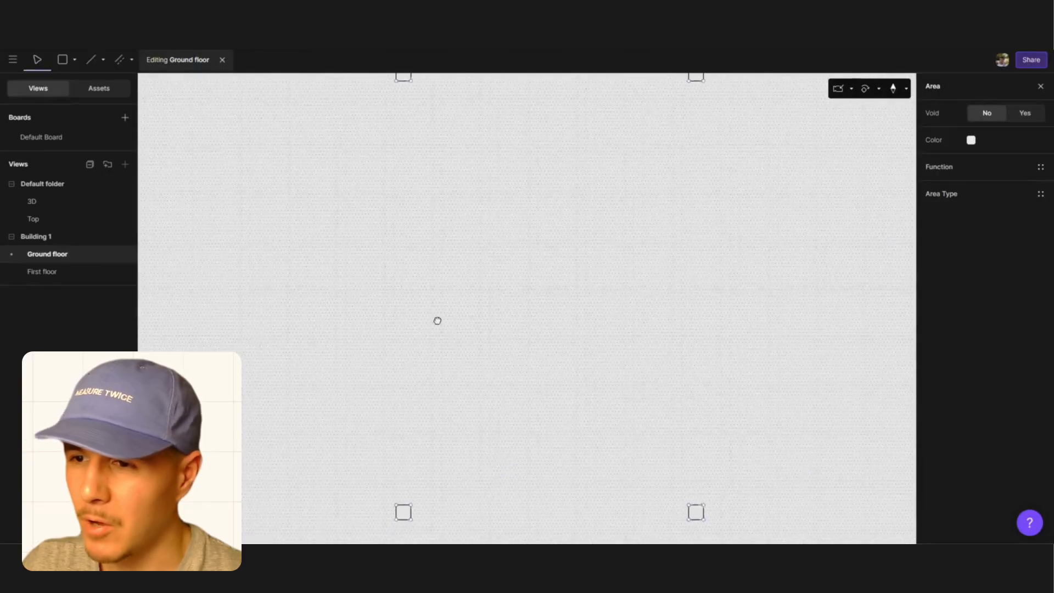
scroll(369, 92, "right", 3)
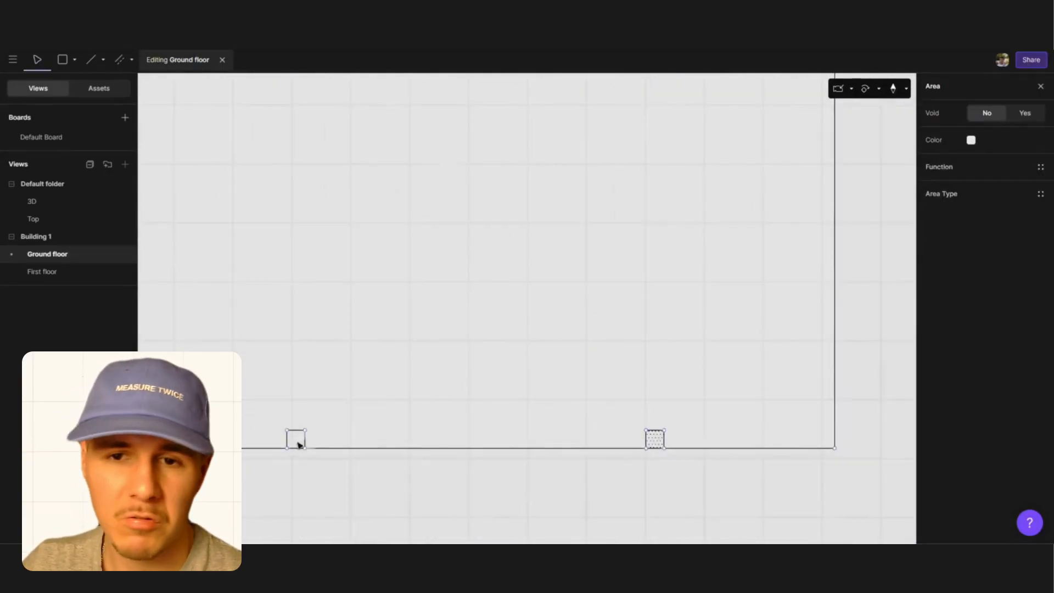
middle_click_drag(296, 442, 516, 396)
scroll(753, 381, "right", 3)
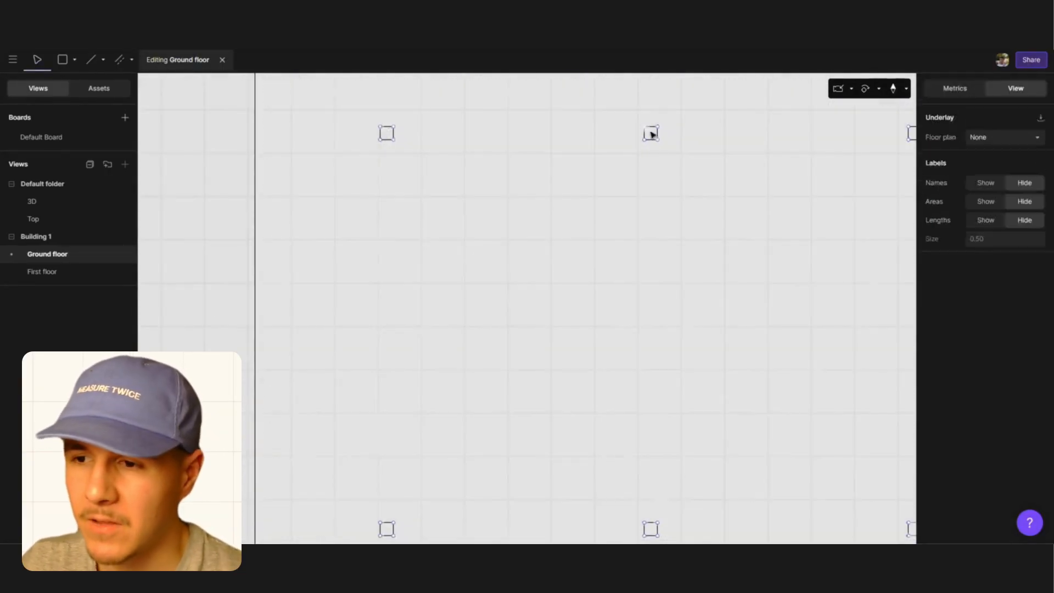
left_click(650, 134)
scroll(807, 379, "down", 2)
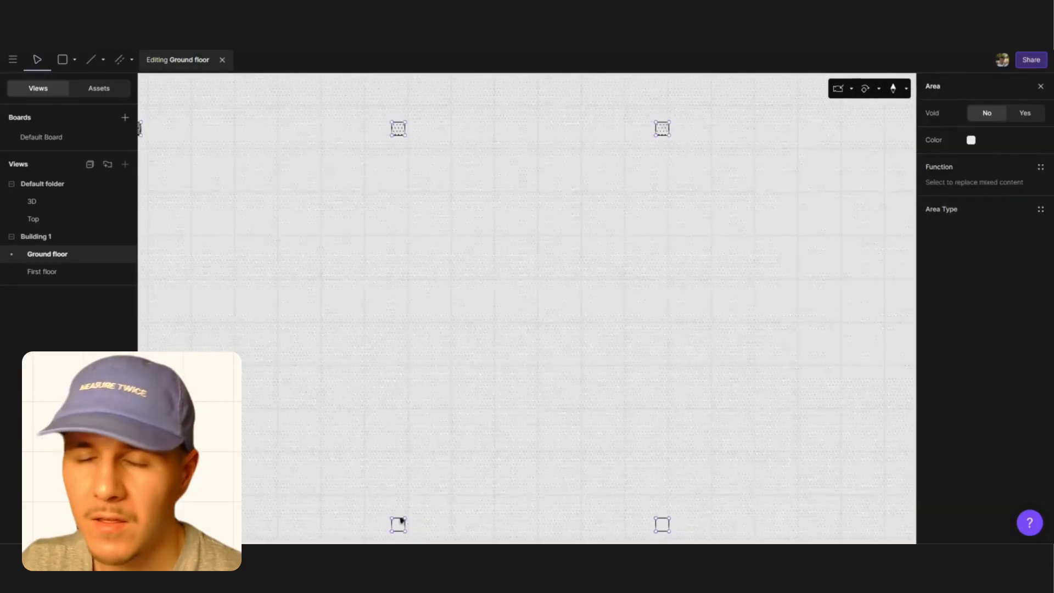
scroll(396, 513, "right", 2)
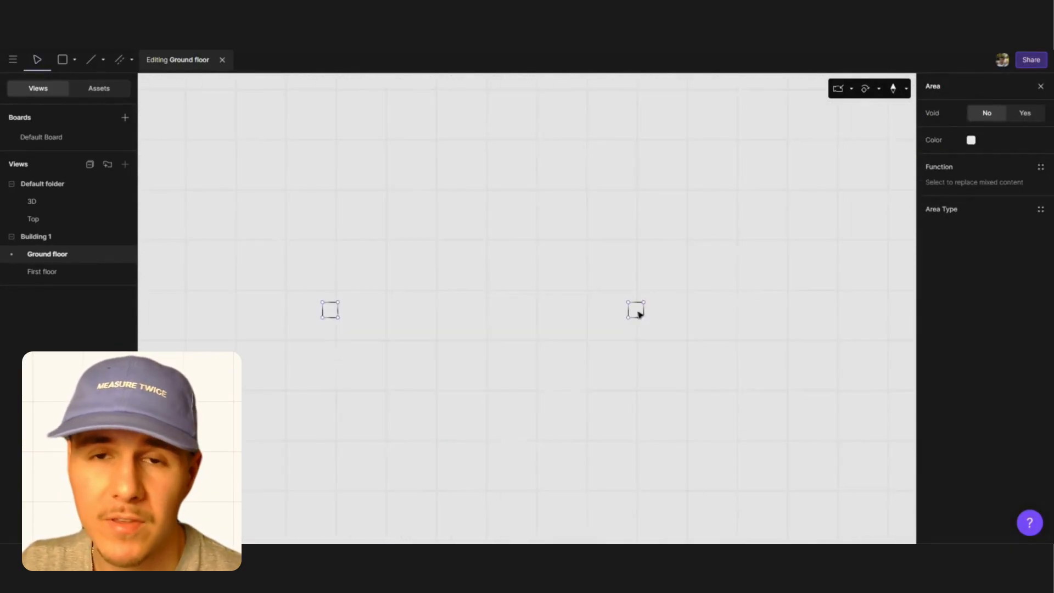
scroll(637, 311, "left", 2)
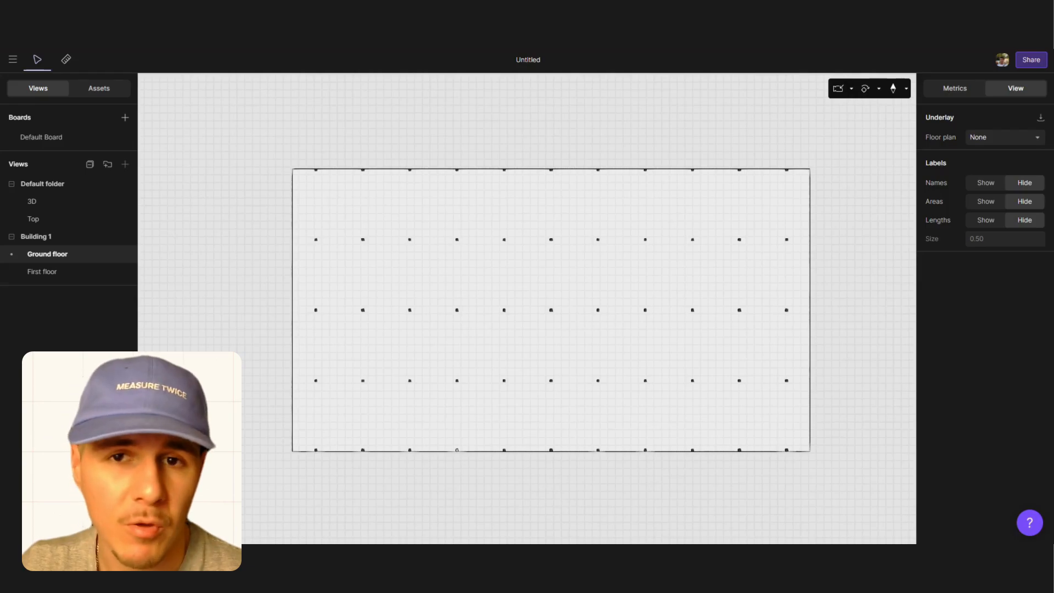
double_click(520, 225)
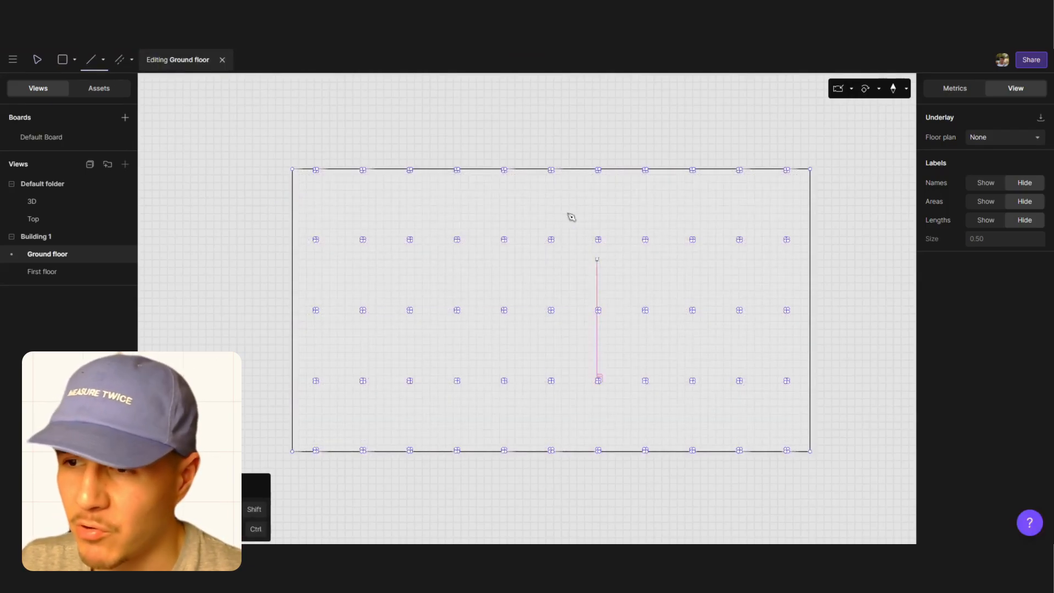
scroll(555, 182, "up", 8)
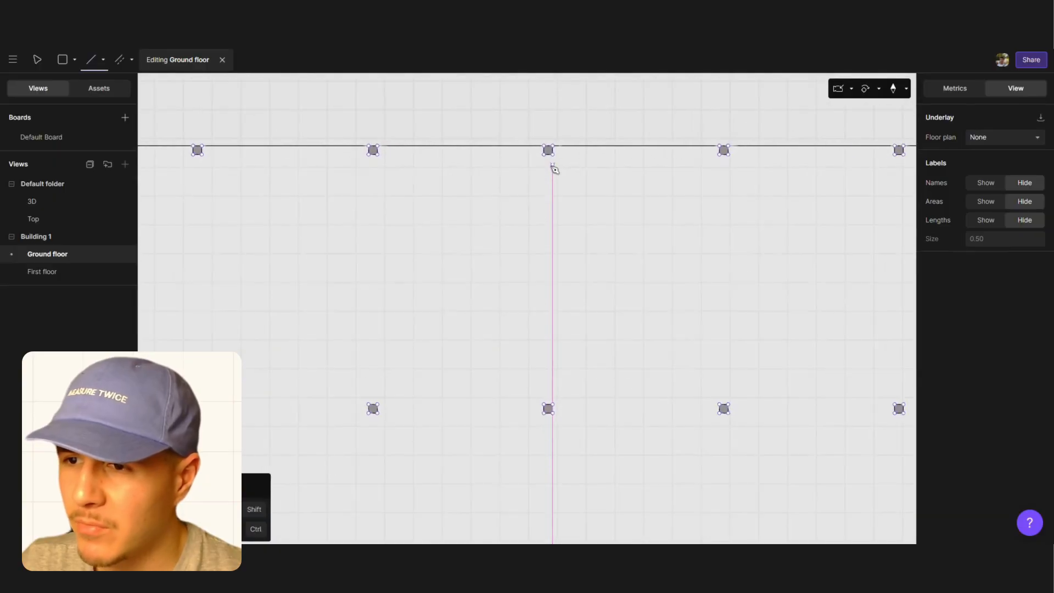
left_click(550, 154)
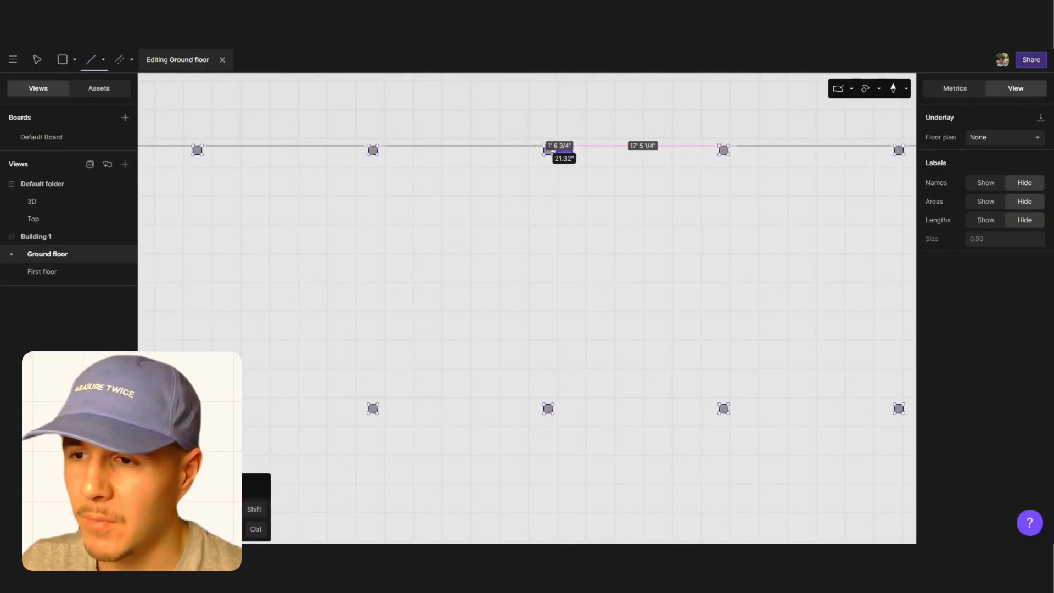
scroll(549, 131, "down", 3)
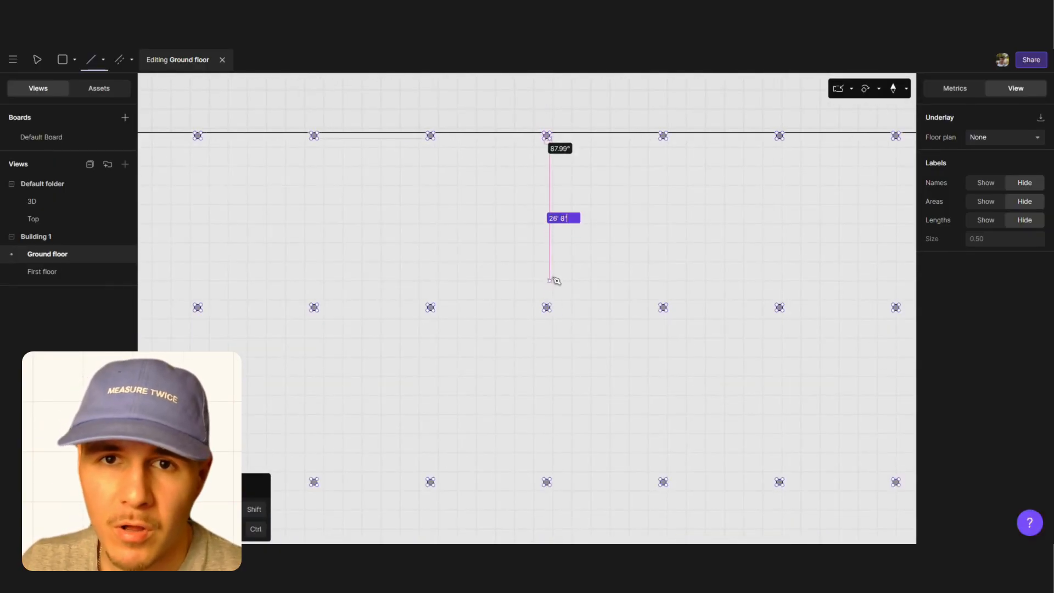
scroll(554, 285, "up", 1)
scroll(549, 301, "up", 2)
key("Escape")
key("Escape")
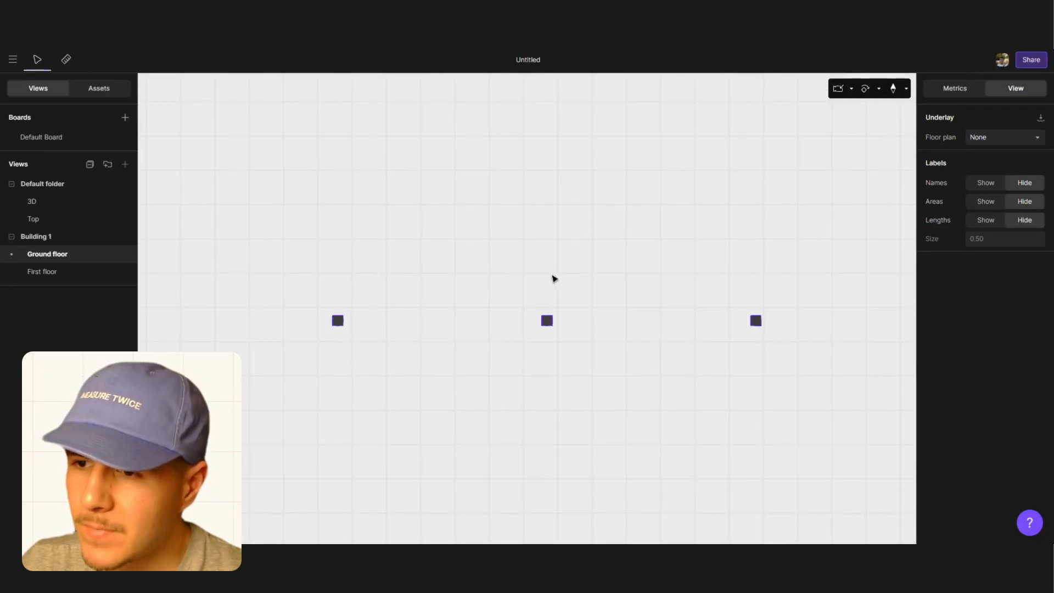
double_click(311, 202)
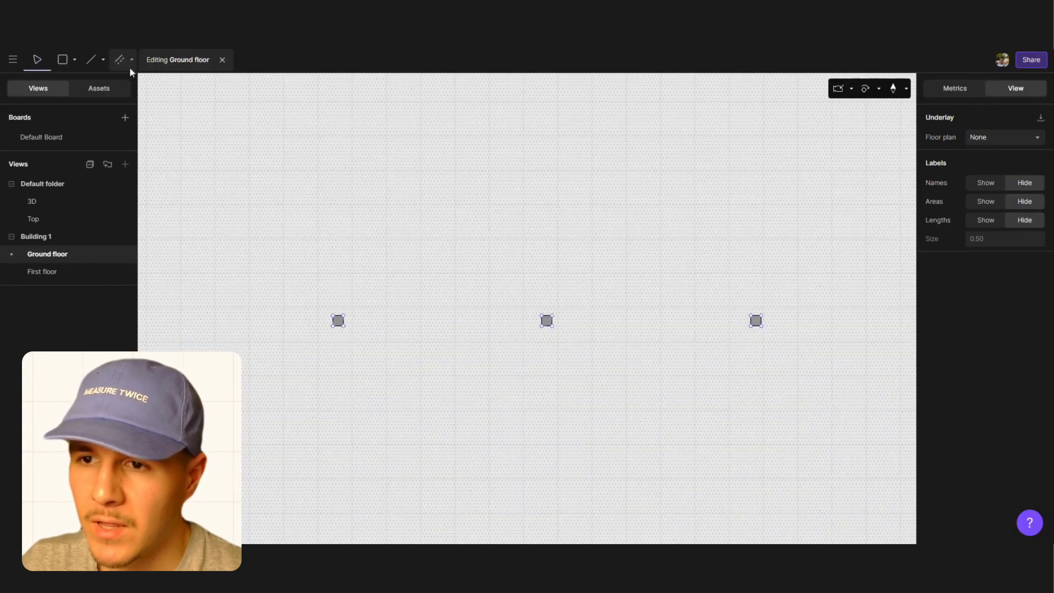
left_click(93, 62)
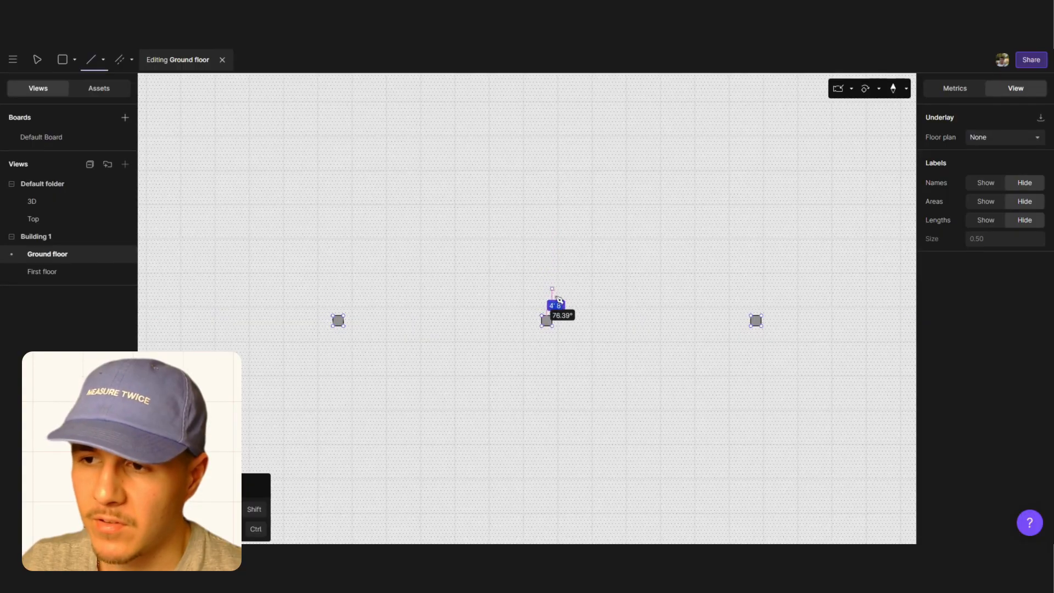
scroll(554, 303, "up", 3)
key("Escape")
key("Escape")
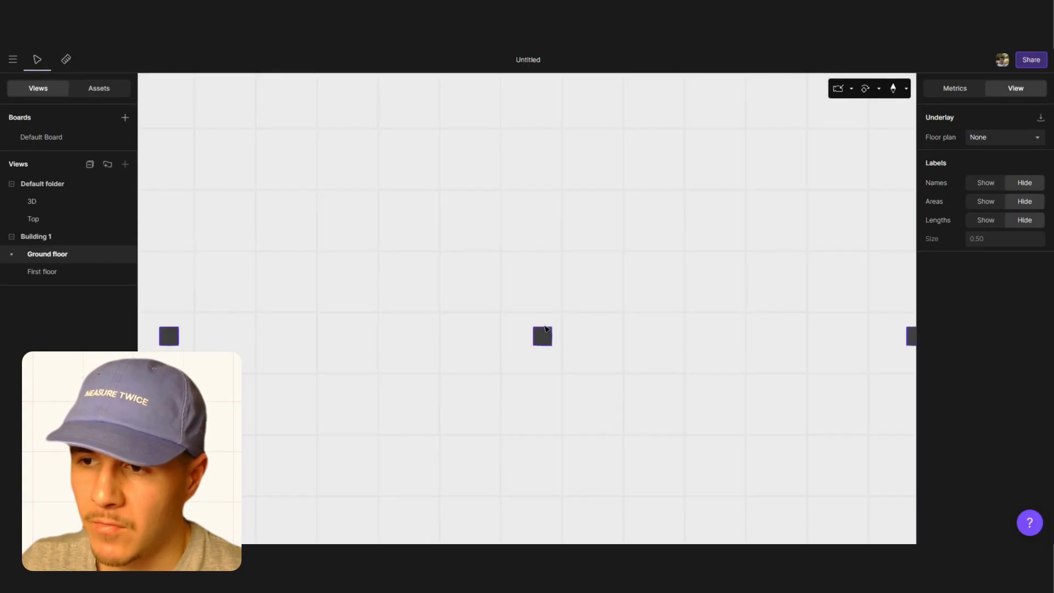
Draw a vertical line about 31' 1" long from the midpoint of an upper interior-row column's upper side to just beyond the upper edge
double_click(513, 285)
left_click(94, 64)
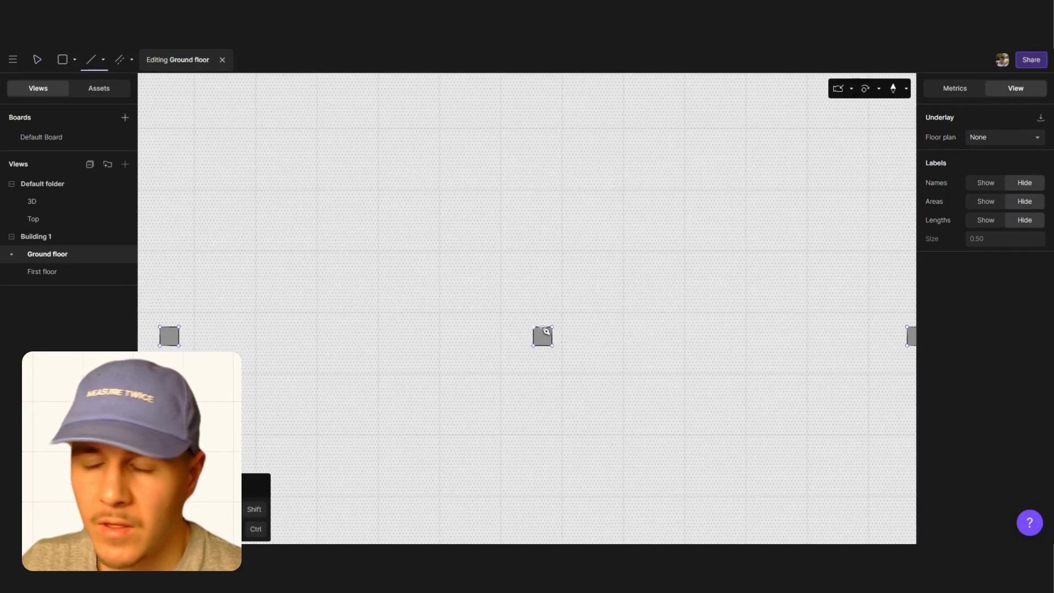
left_click(543, 328)
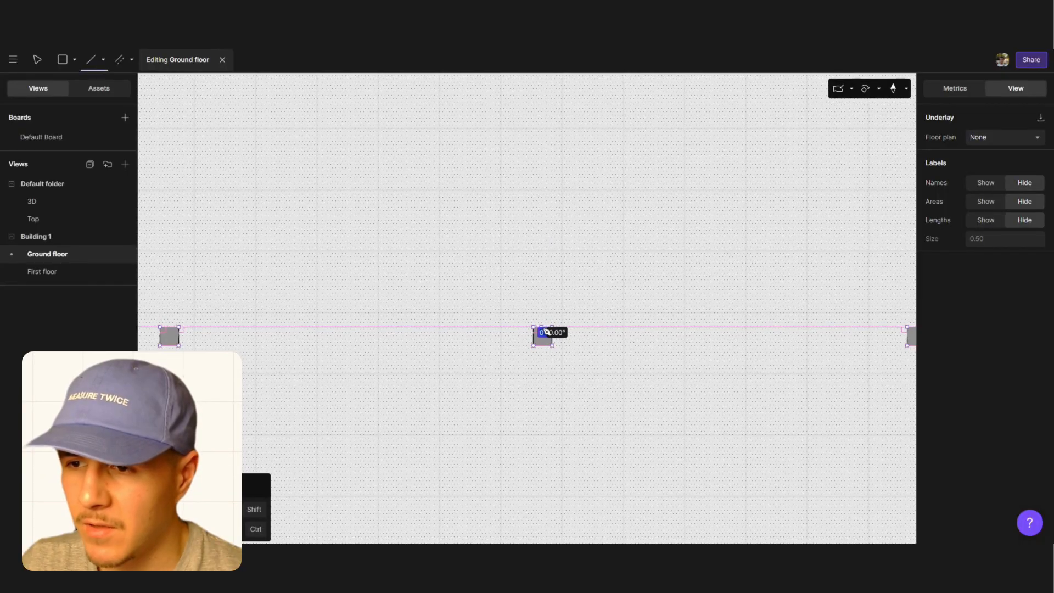
key("Escape")
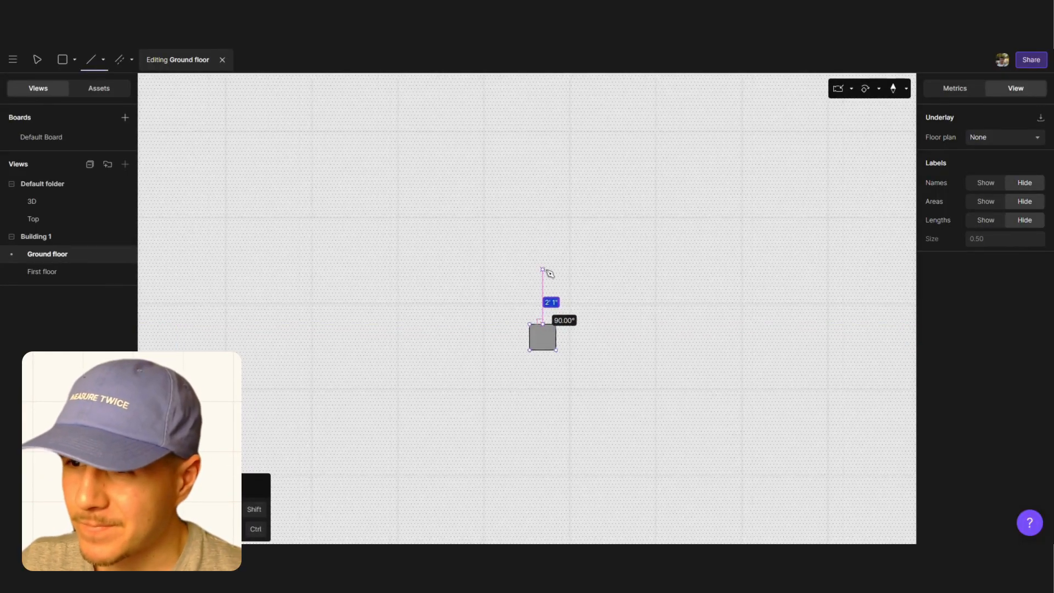
scroll(549, 272, "down", 5)
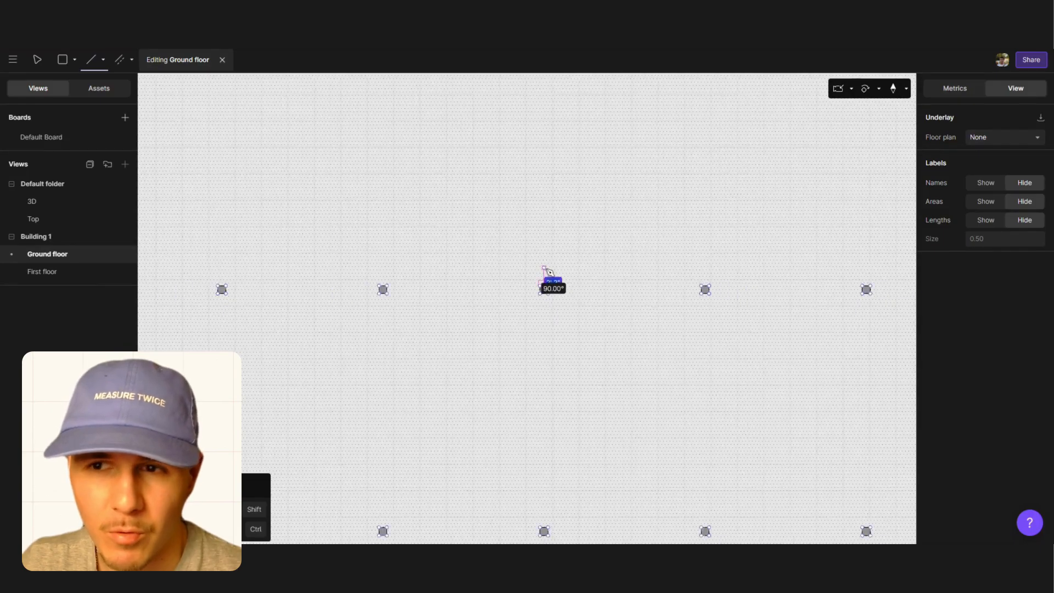
scroll(548, 271, "down", 2)
scroll(545, 84, "up", 2)
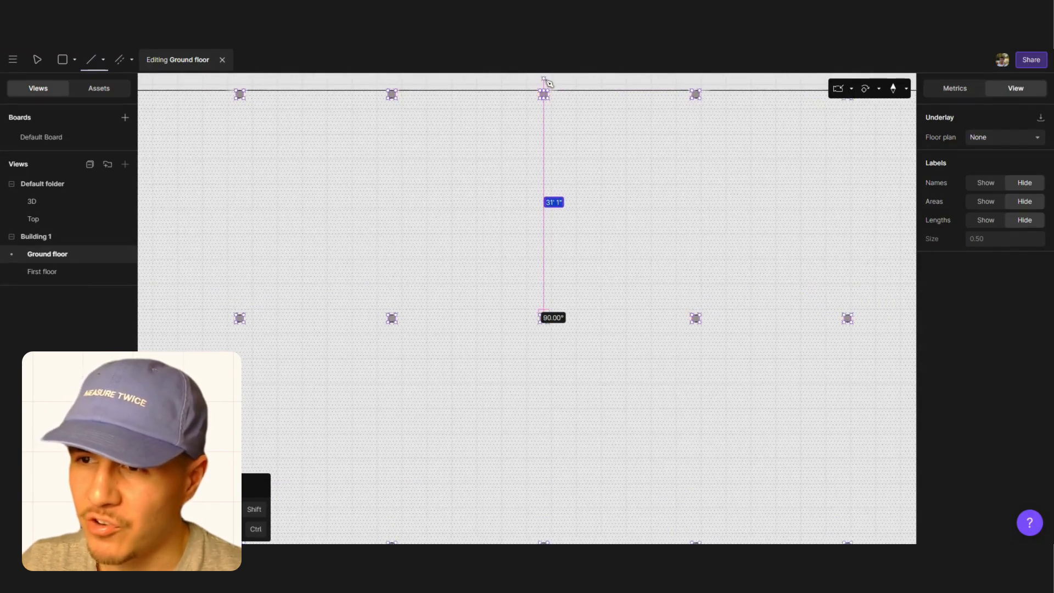
left_click(545, 80)
key("Escape")
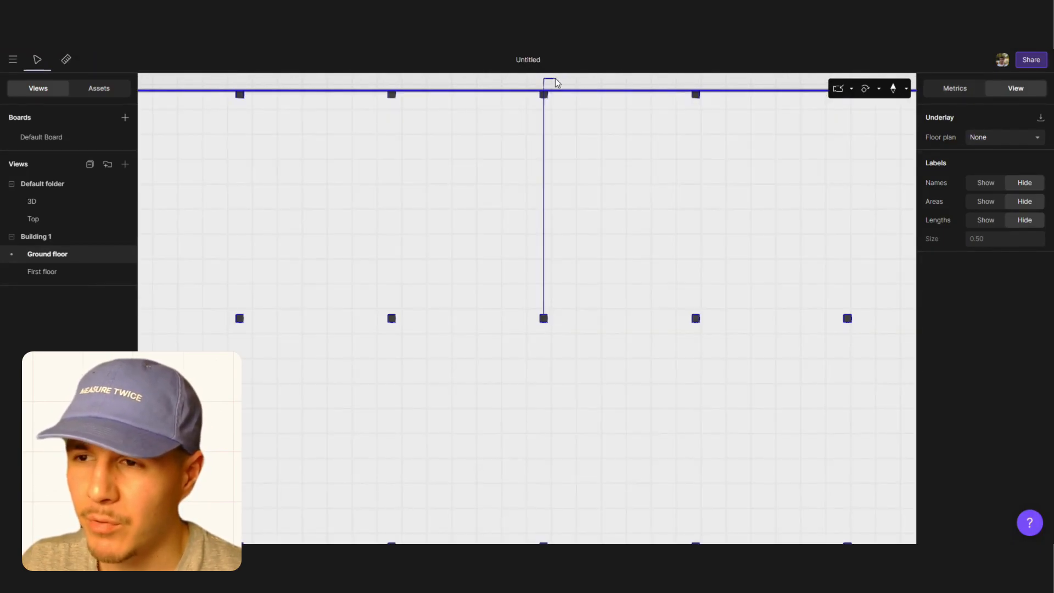
Delete the excess pieces of the new line inside the upper-edge column and beyond the building's upper edge
double_click(561, 116)
scroll(544, 86, "up", 3)
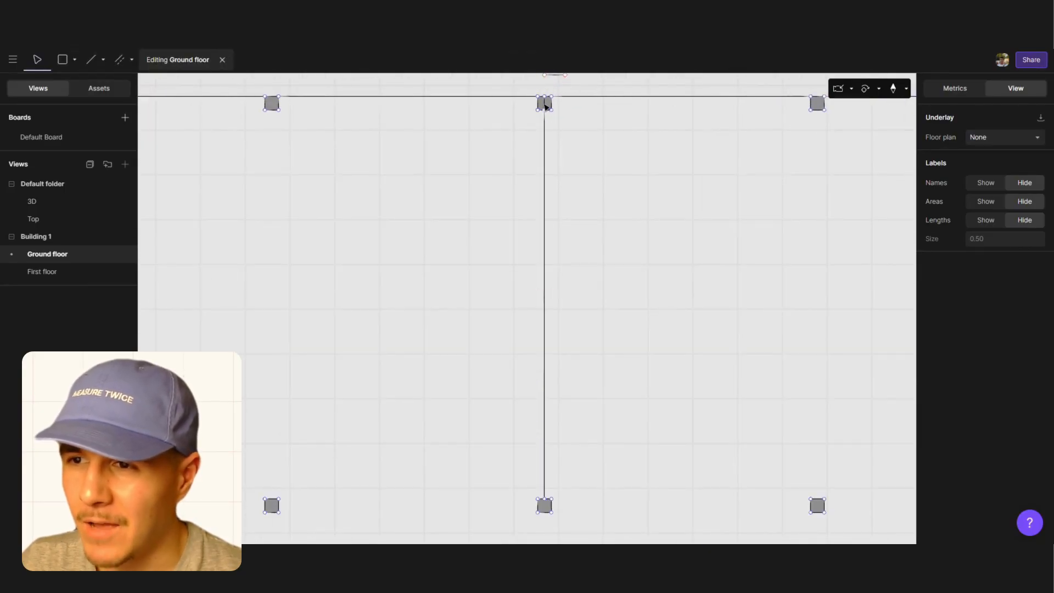
scroll(546, 104, "up", 3)
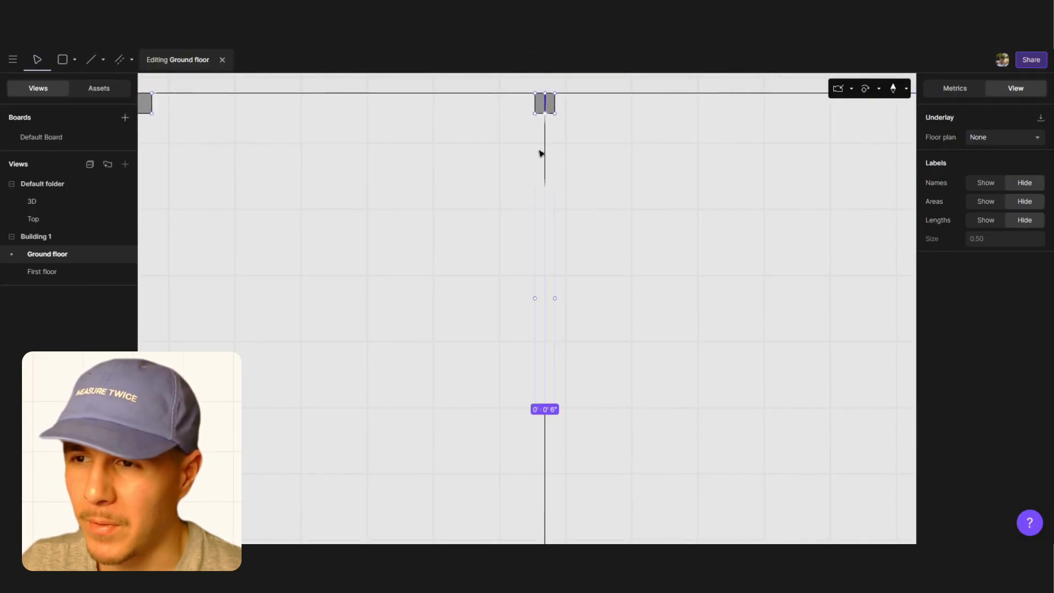
scroll(515, 256, "down", 5)
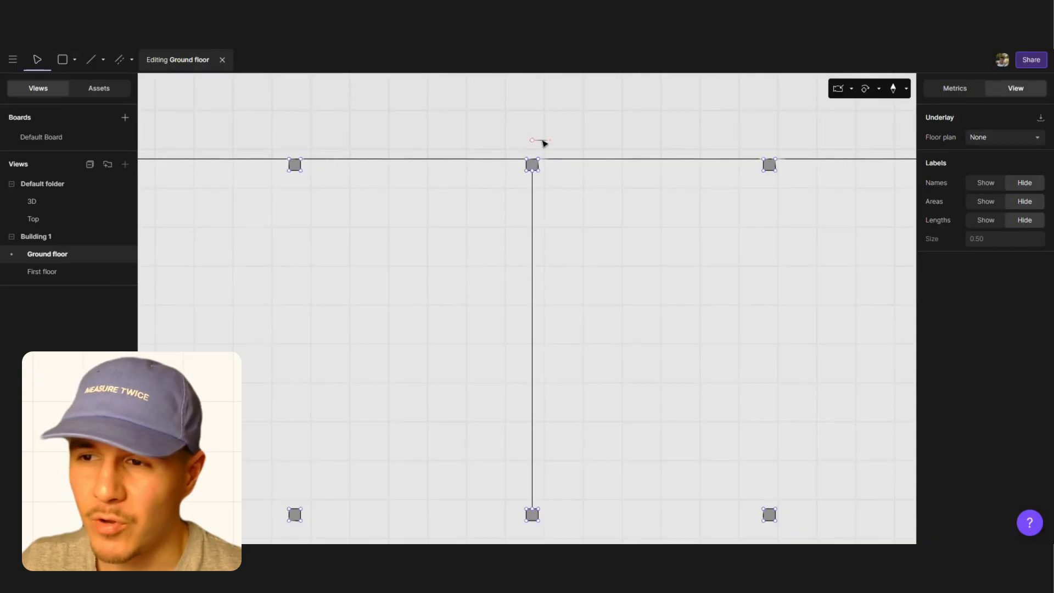
scroll(544, 126, "down", 4)
key("Escape")
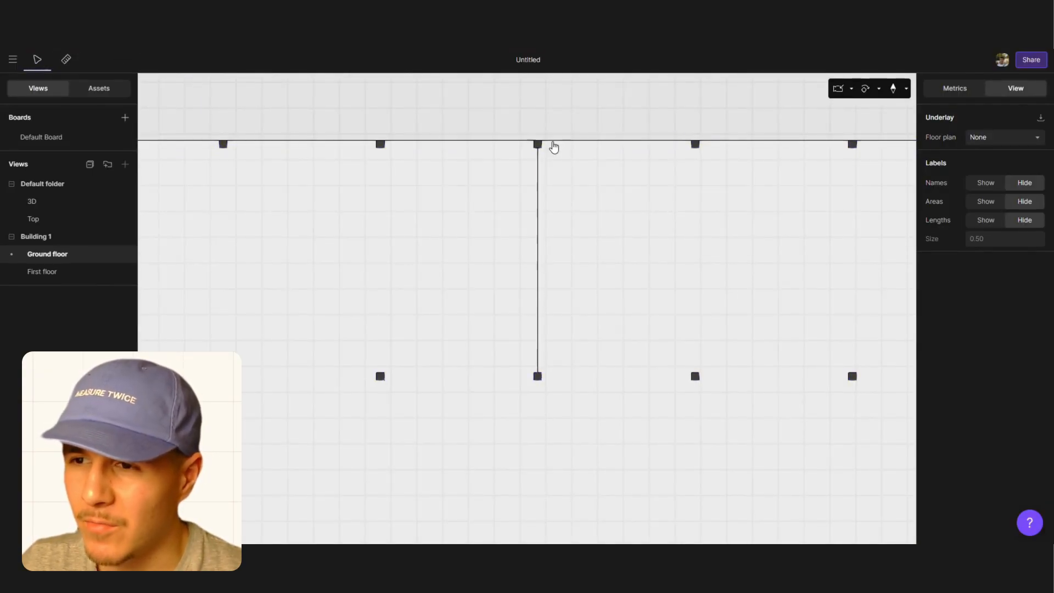
Draw a second vertical line, 28' 6" long, two bays to the right, between the facing midpoints of the upper-edge column and the column below
double_click(260, 226)
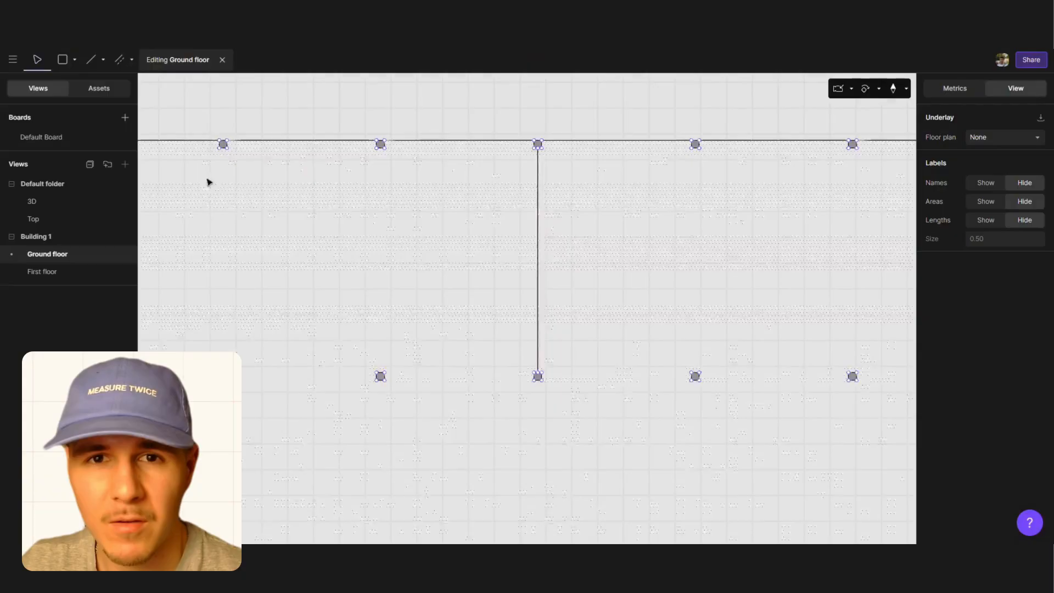
left_click(92, 63)
scroll(827, 205, "up", 6)
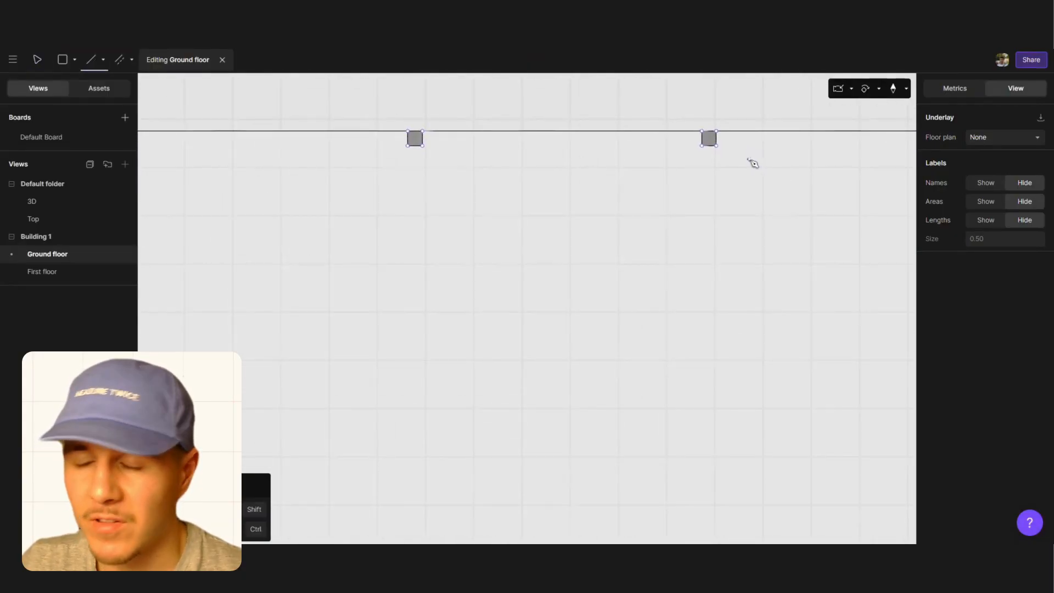
scroll(753, 163, "up", 2)
left_click(701, 144)
scroll(683, 77, "down", 1)
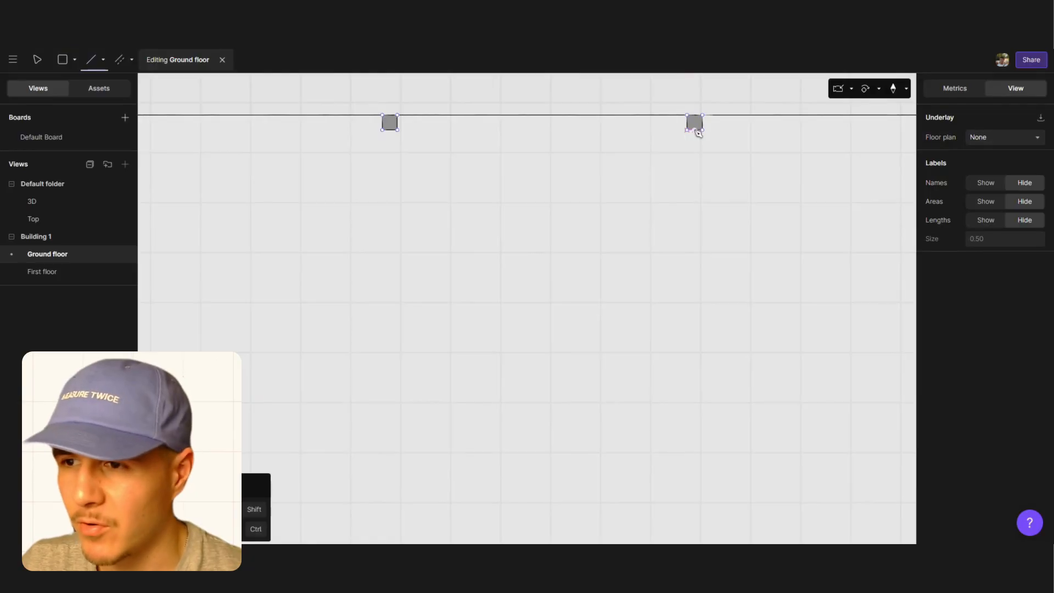
scroll(703, 137, "down", 3)
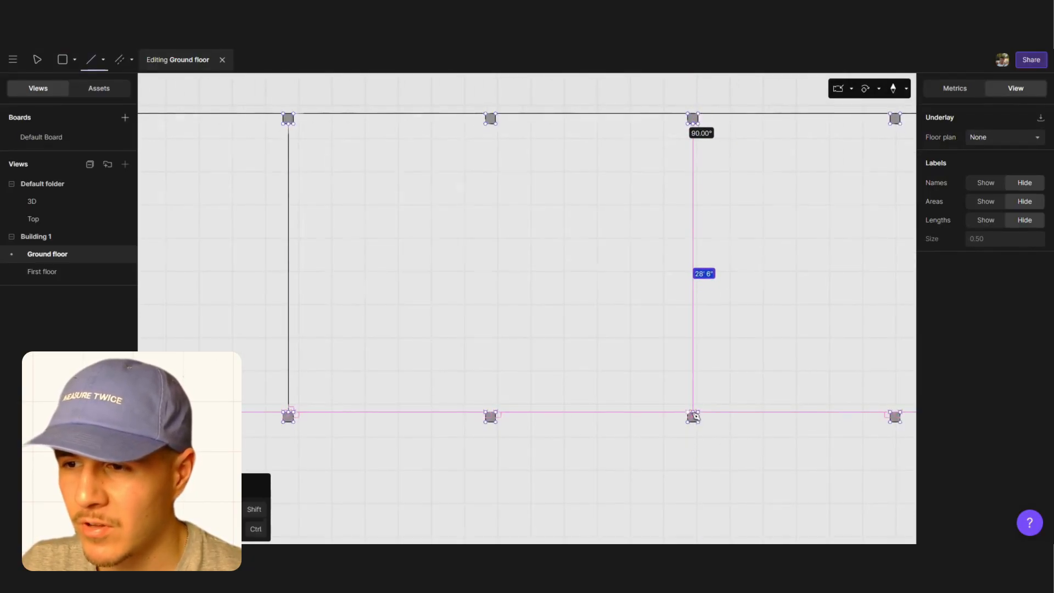
scroll(693, 417, "up", 2)
scroll(694, 417, "up", 3)
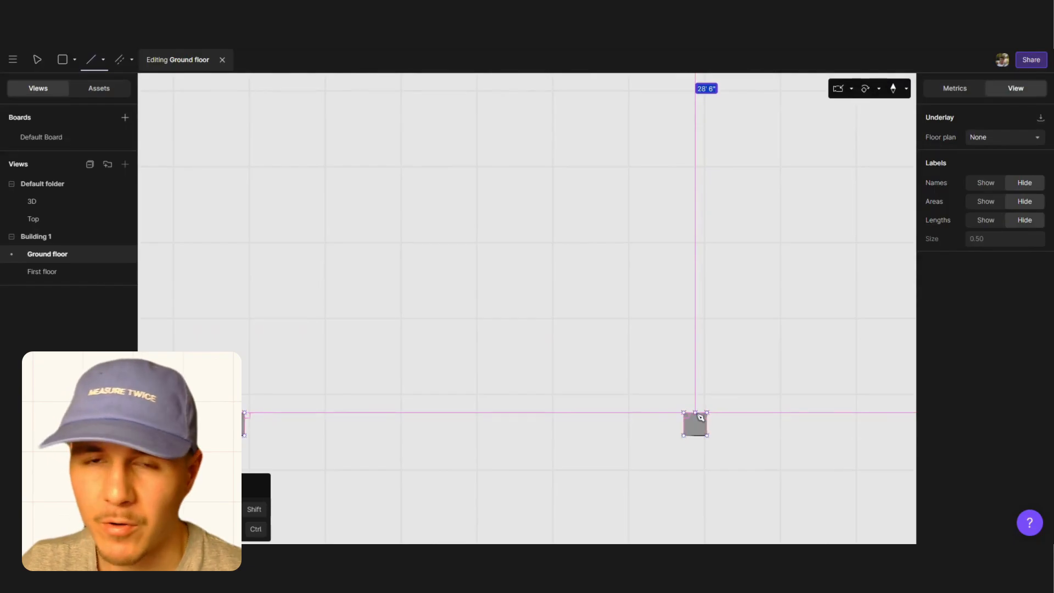
left_click(700, 417)
scroll(730, 303, "down", 5)
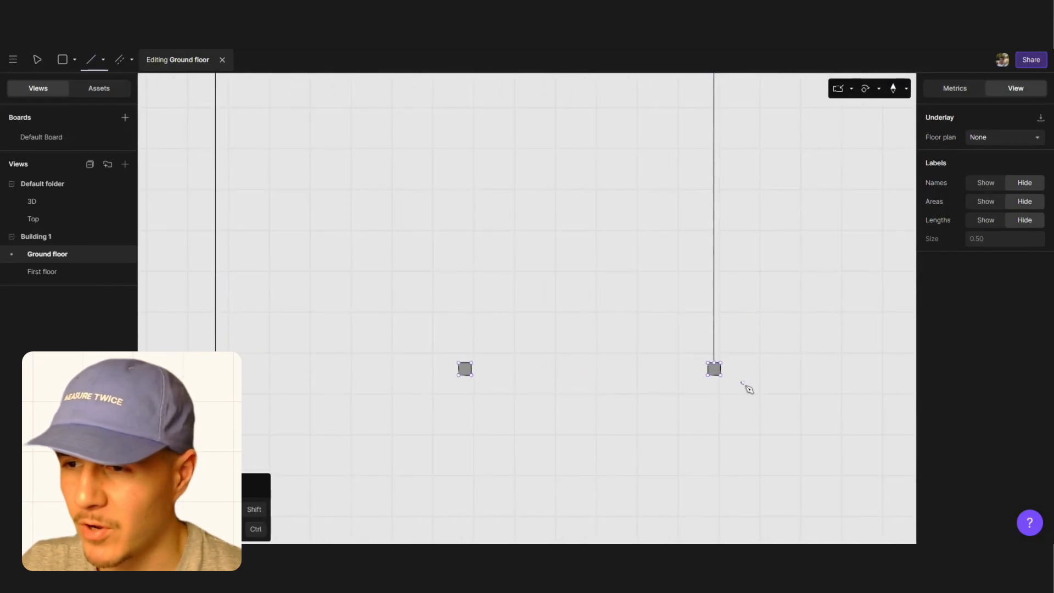
scroll(715, 369, "up", 2)
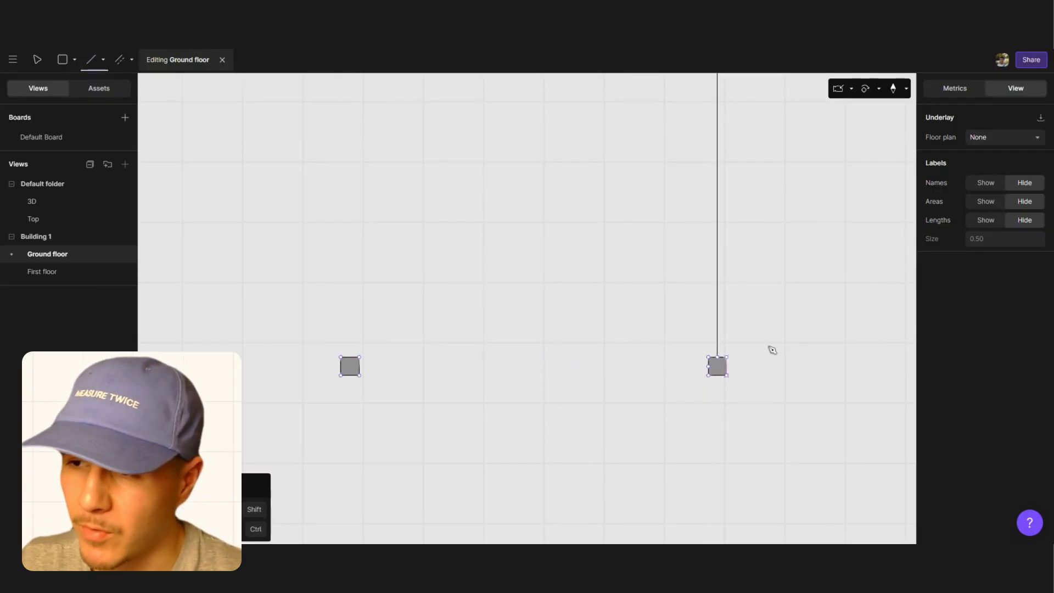
Try to draw a long line leftward from the second vertical line's lower column along the upper interior column row, and undo it
scroll(772, 350, "down", 3)
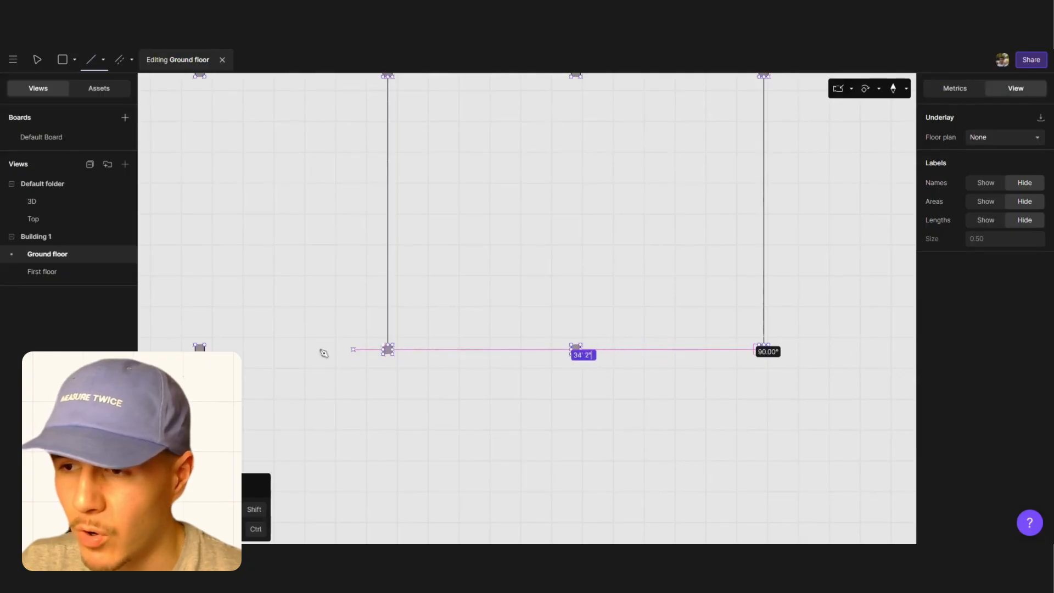
scroll(757, 314, "down", 3)
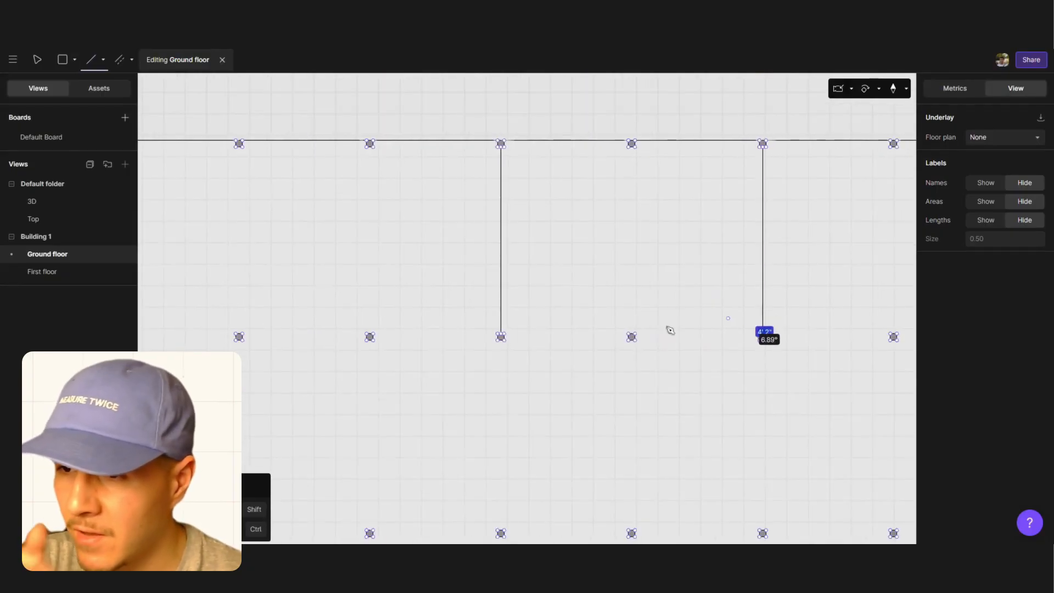
left_click(244, 338)
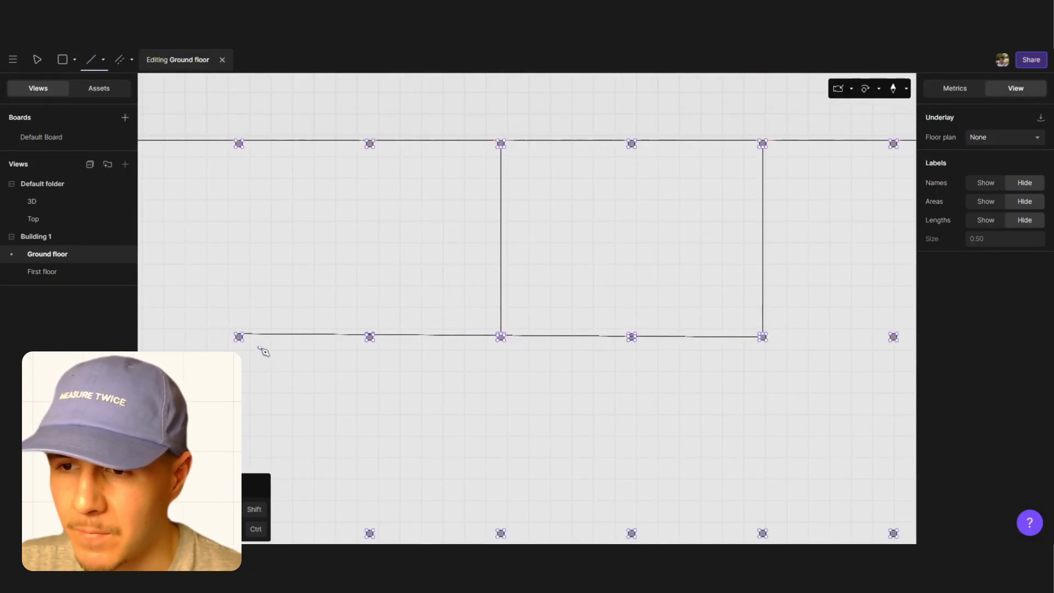
key("ctrl+z")
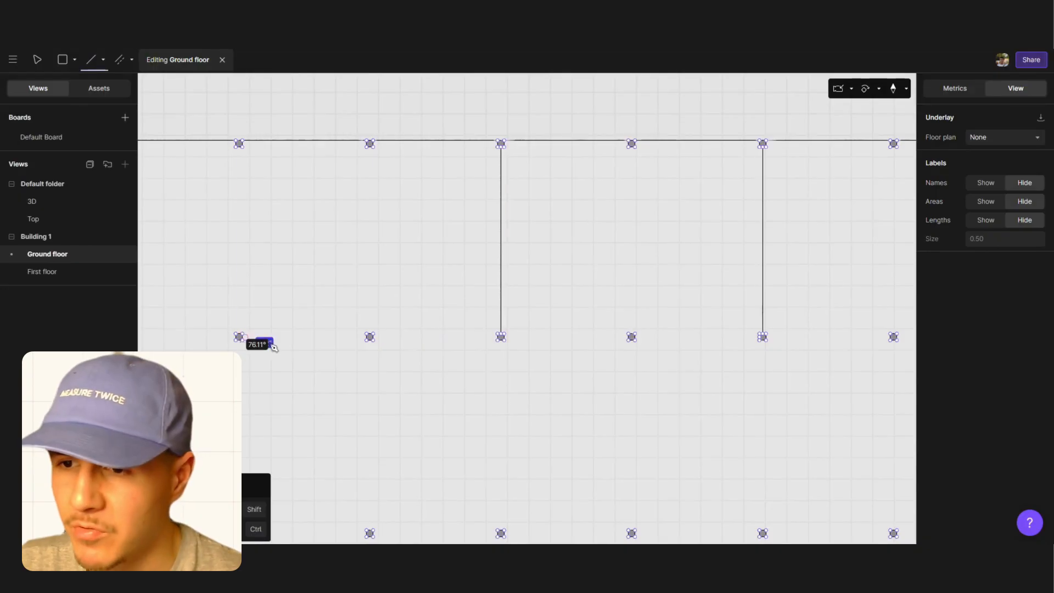
Draw a horizontal line from the side midpoint of the upper interior-row column four bays left, through to just beyond the second vertical line's column
scroll(247, 342, "up", 5)
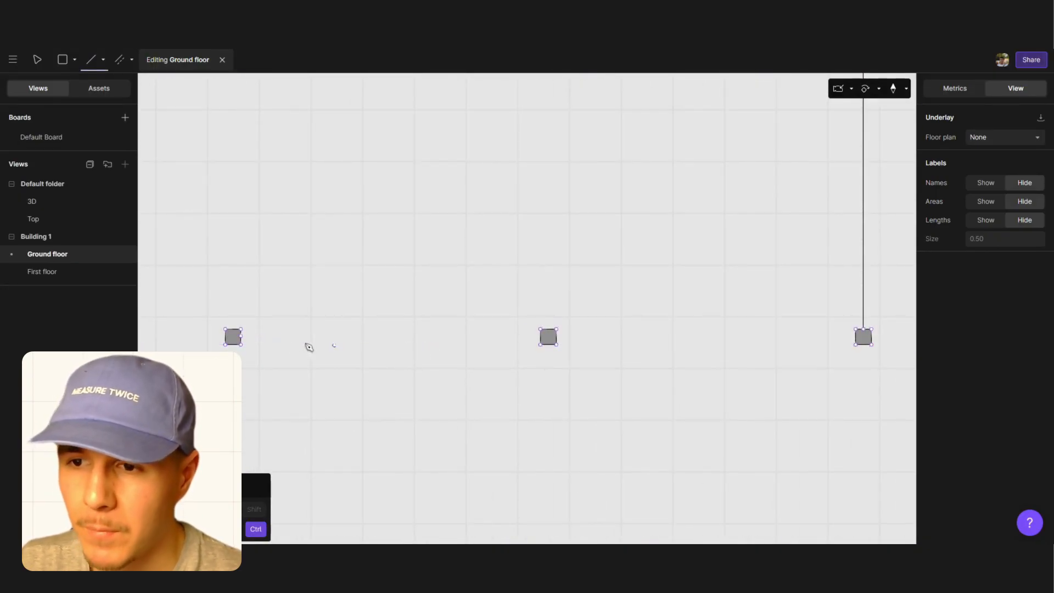
scroll(244, 342, "up", 3, "ctrl")
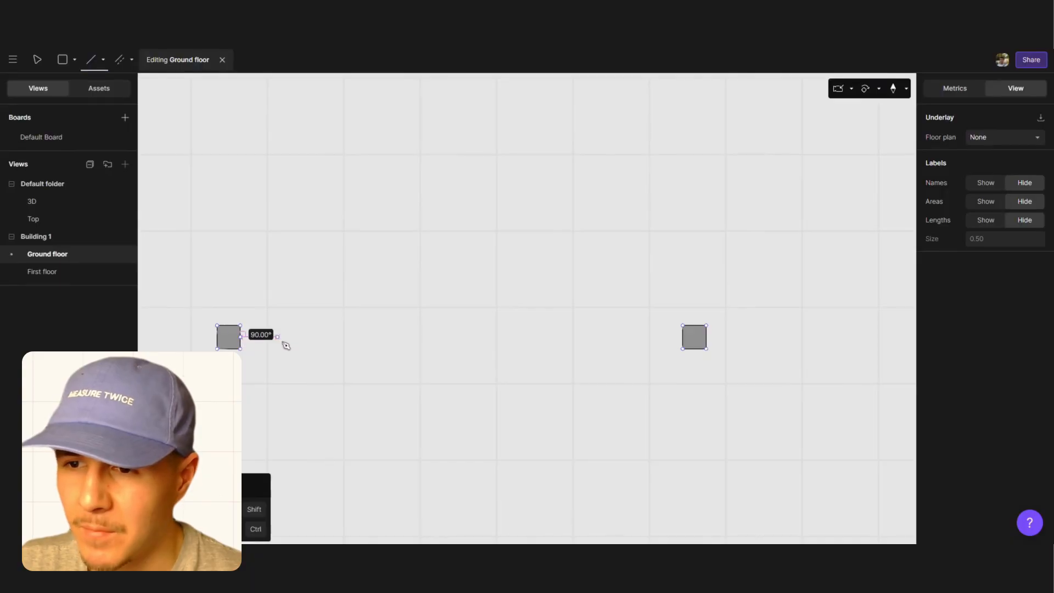
scroll(351, 343, "down", 3, "ctrl")
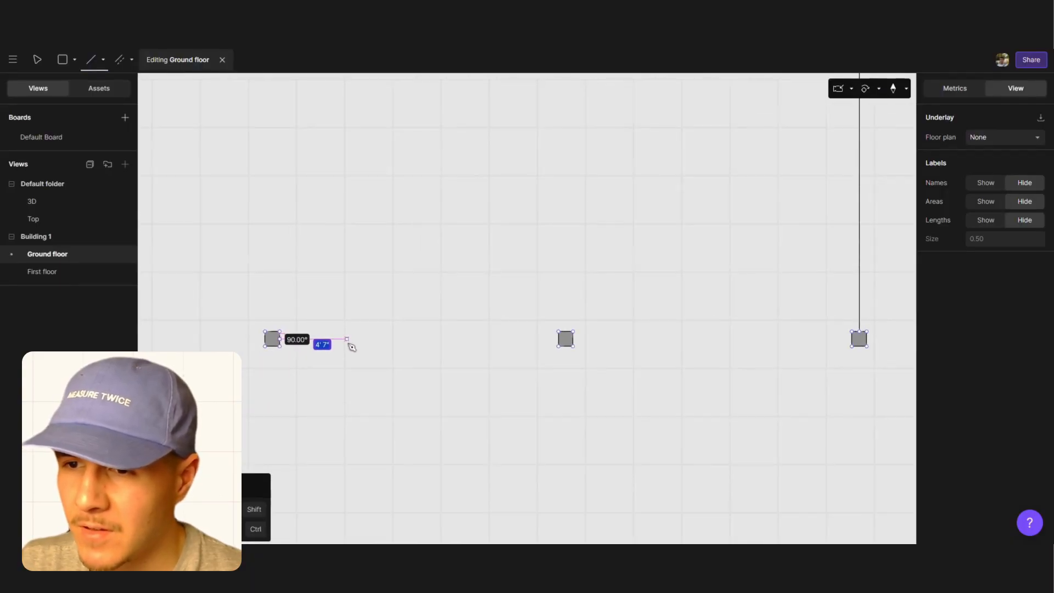
scroll(352, 346, "down", 3, "ctrl")
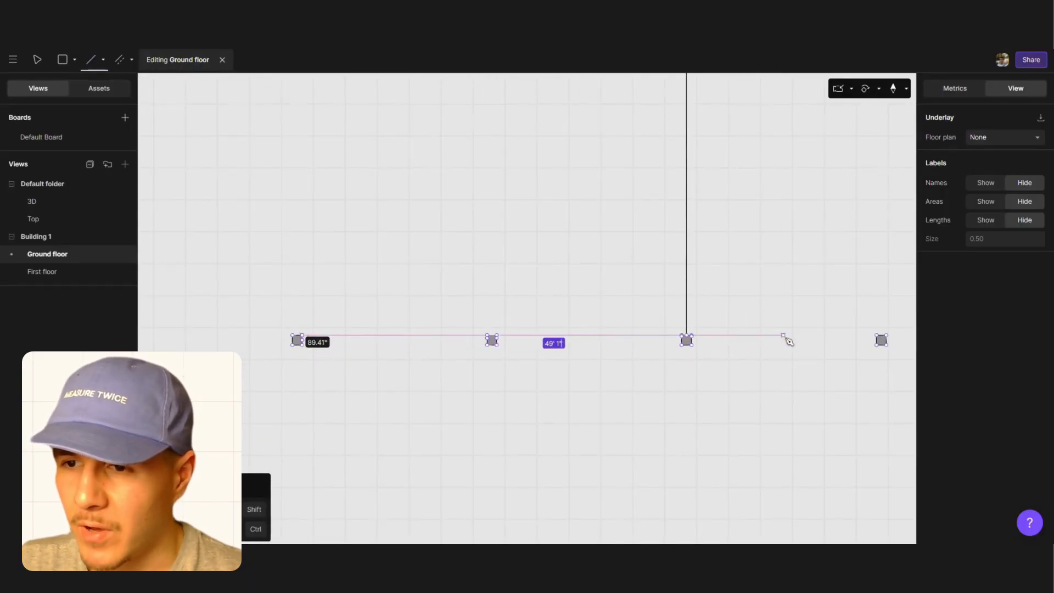
scroll(447, 324, "down", 3, "ctrl")
type("39")
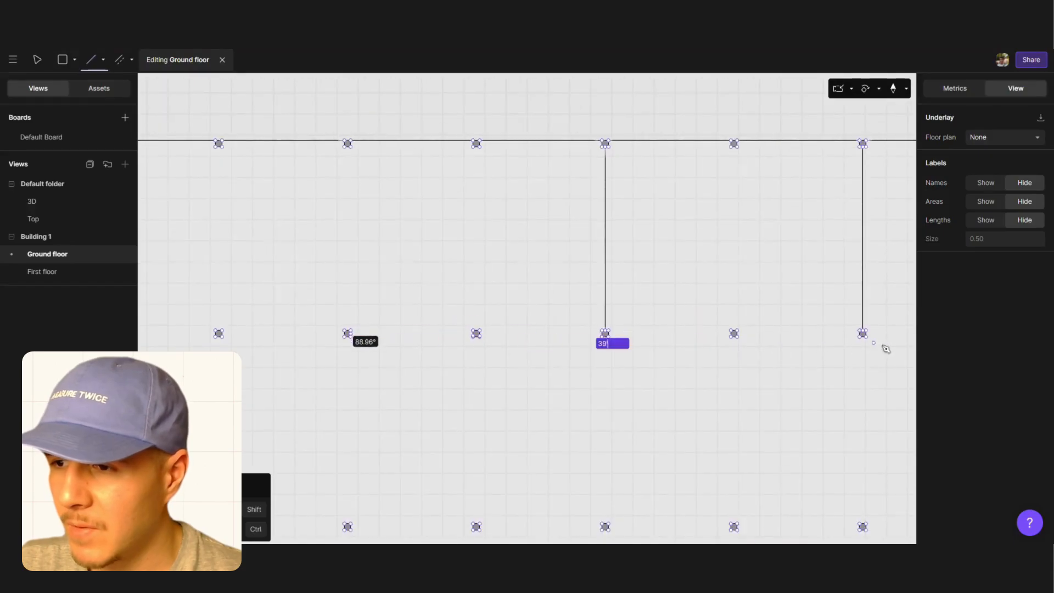
scroll(883, 343, "up", 2, "ctrl")
key("Return")
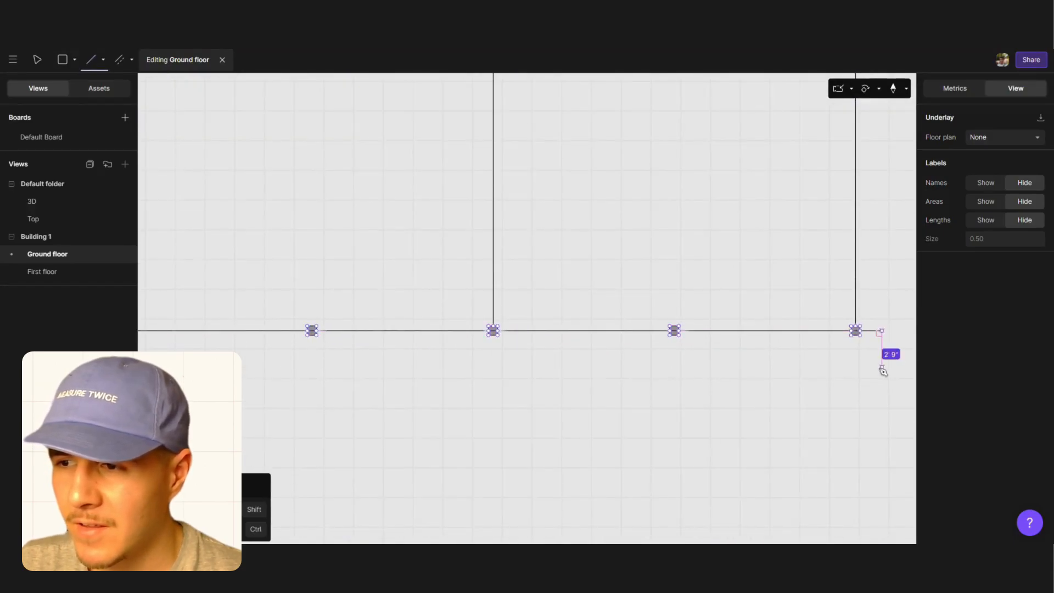
Delete the excess pieces of the horizontal line beyond and inside the column at its right end
key("Escape")
double_click(879, 331)
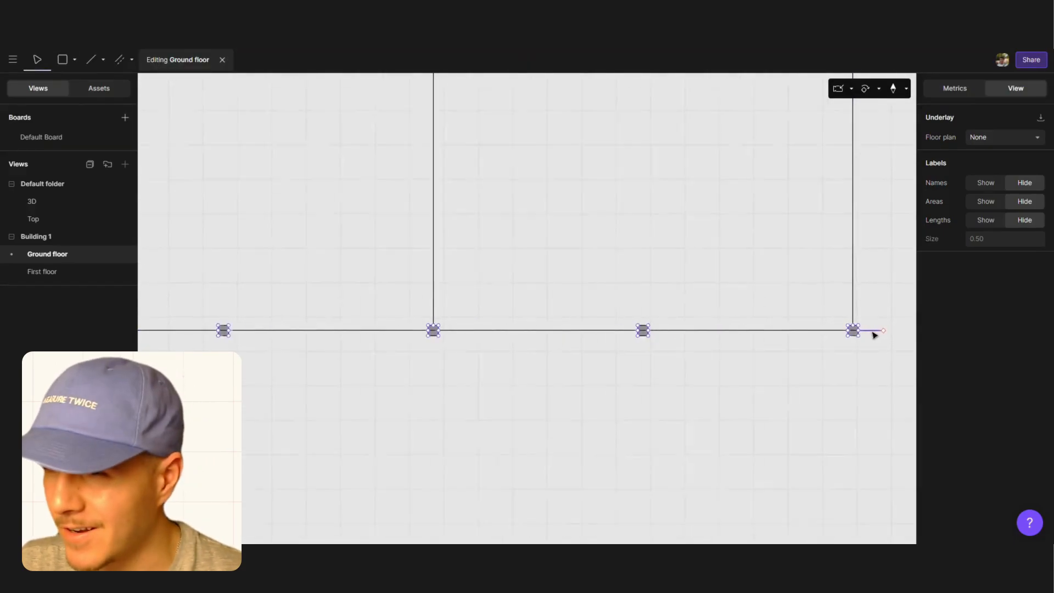
scroll(849, 331, "up", 4)
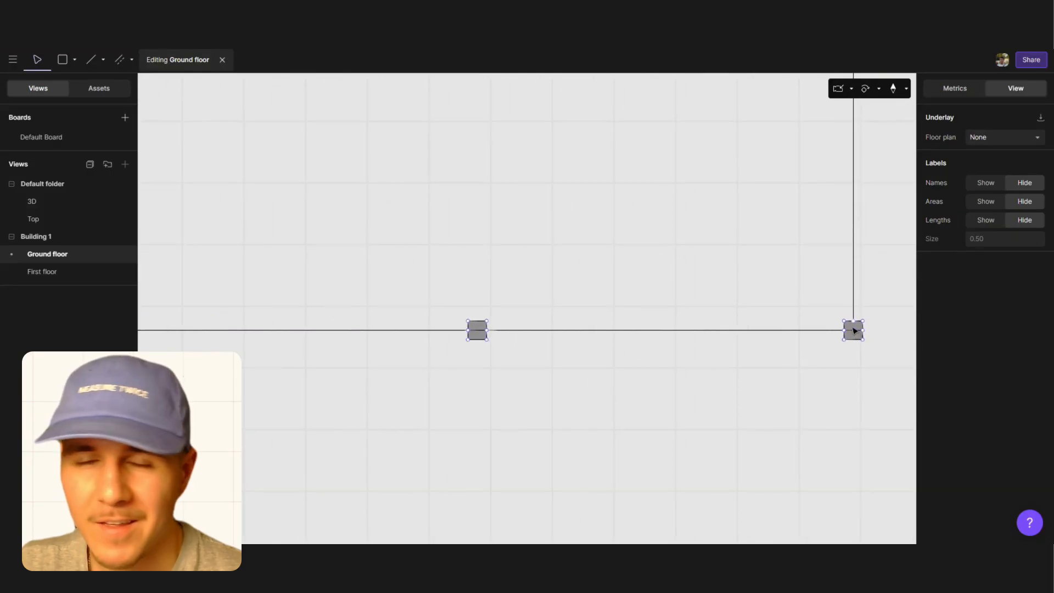
scroll(889, 333, "down", 8)
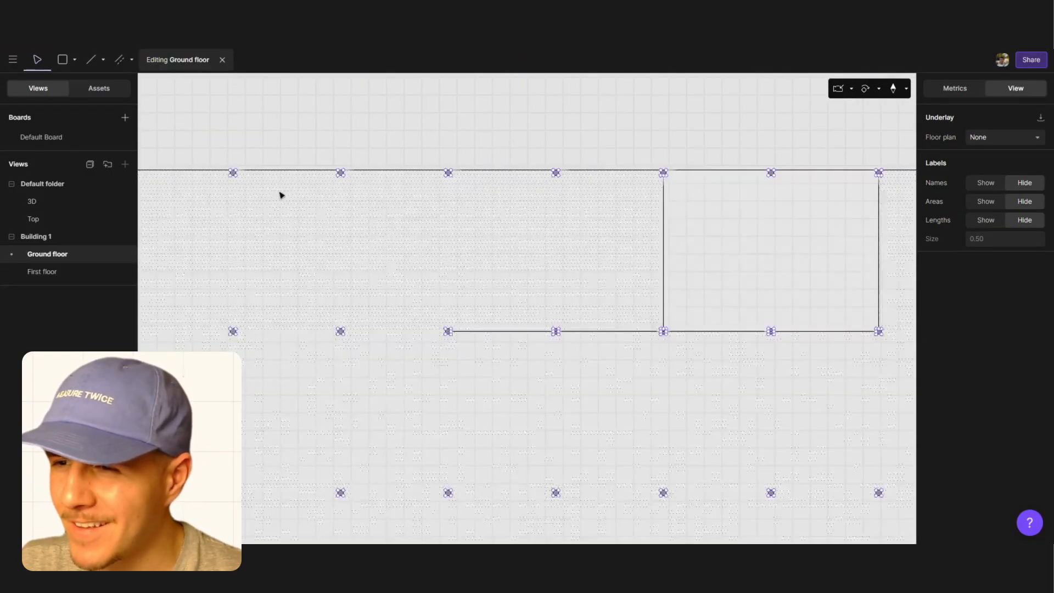
Draw a third vertical line from the lower midpoint of the upper-edge column above the horizontal line's left end to just below the interior-row column
left_click(92, 62)
scroll(450, 174, "up", 6)
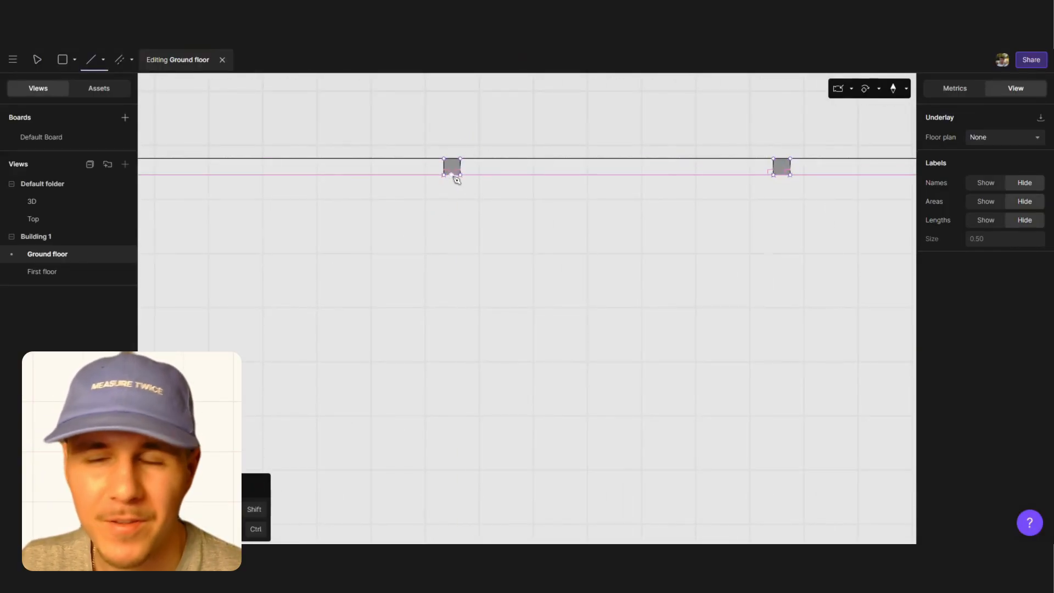
left_click(460, 159)
key("Escape")
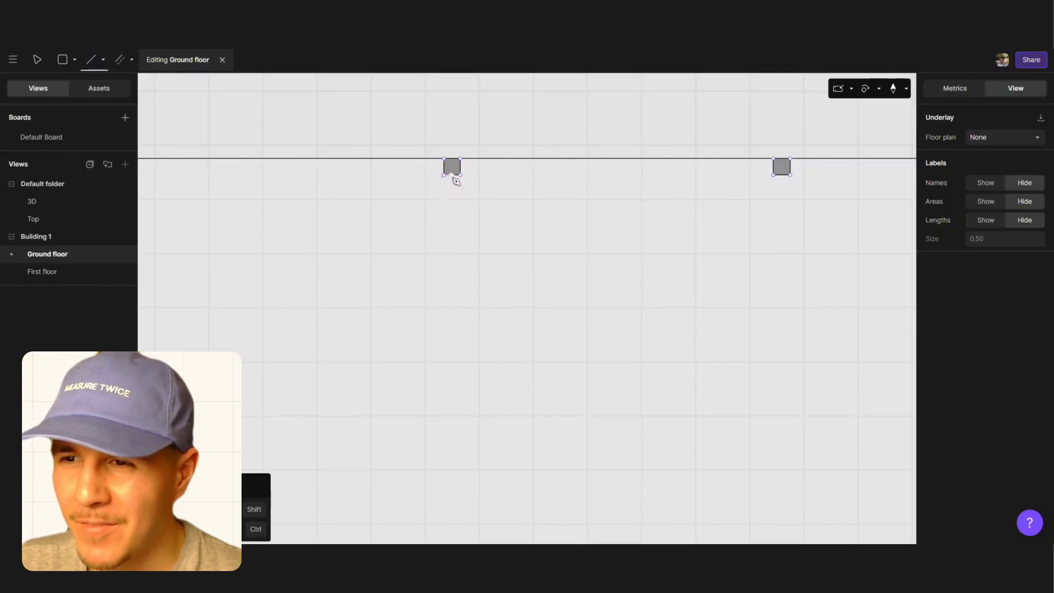
left_click(451, 289)
scroll(489, 122, "down", 6)
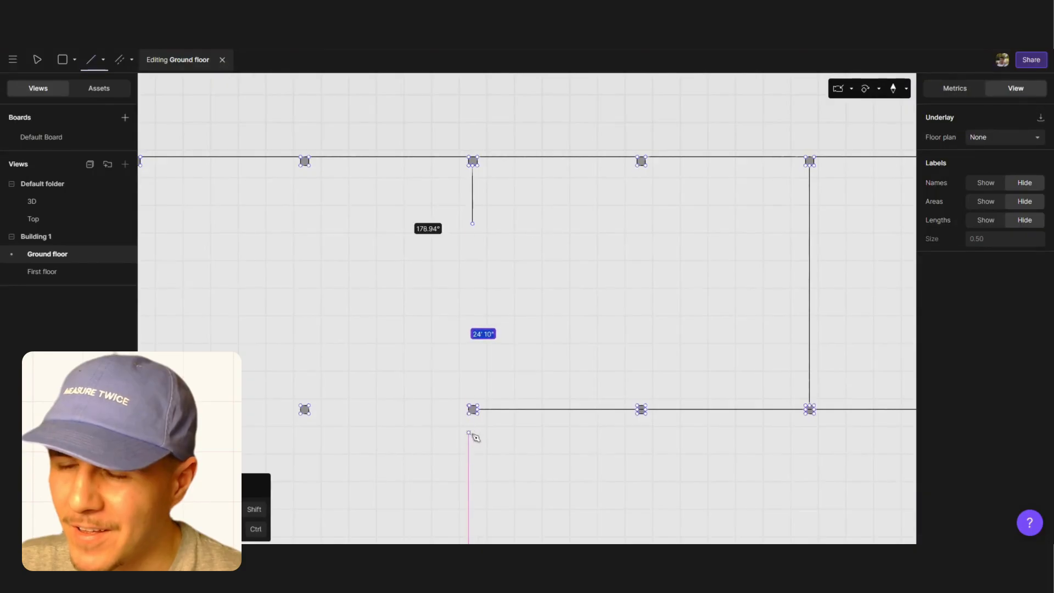
left_click(473, 433)
Delete the excess pieces of the third vertical line below and inside its lower column, and leave ground floor editing
key("Escape")
key("Escape")
scroll(473, 429, "up", 4)
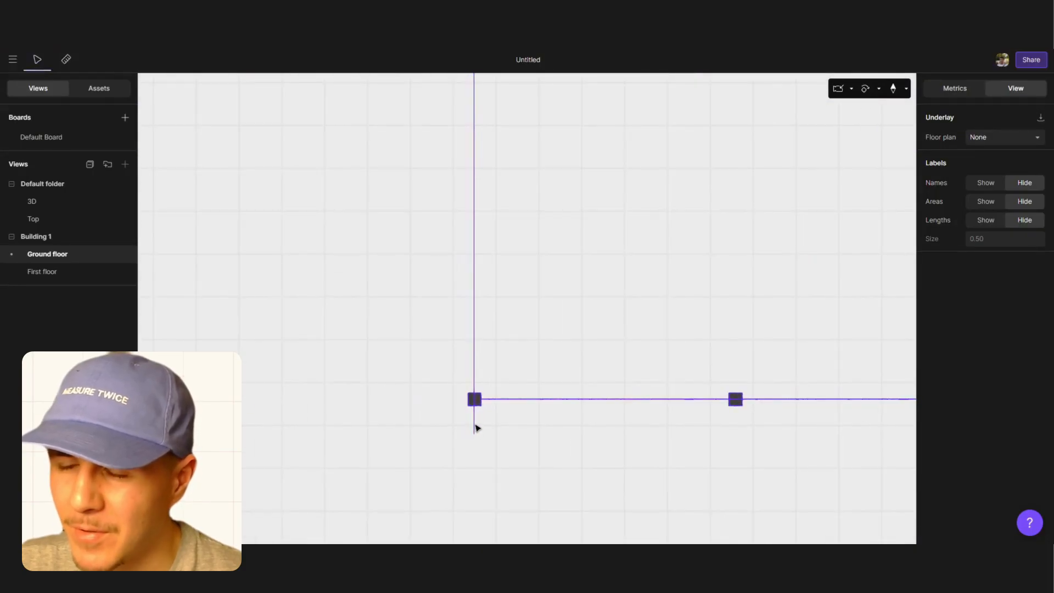
double_click(474, 426)
scroll(476, 424, "up", 2)
left_click(474, 422)
left_click(475, 396)
scroll(476, 395, "up", 3)
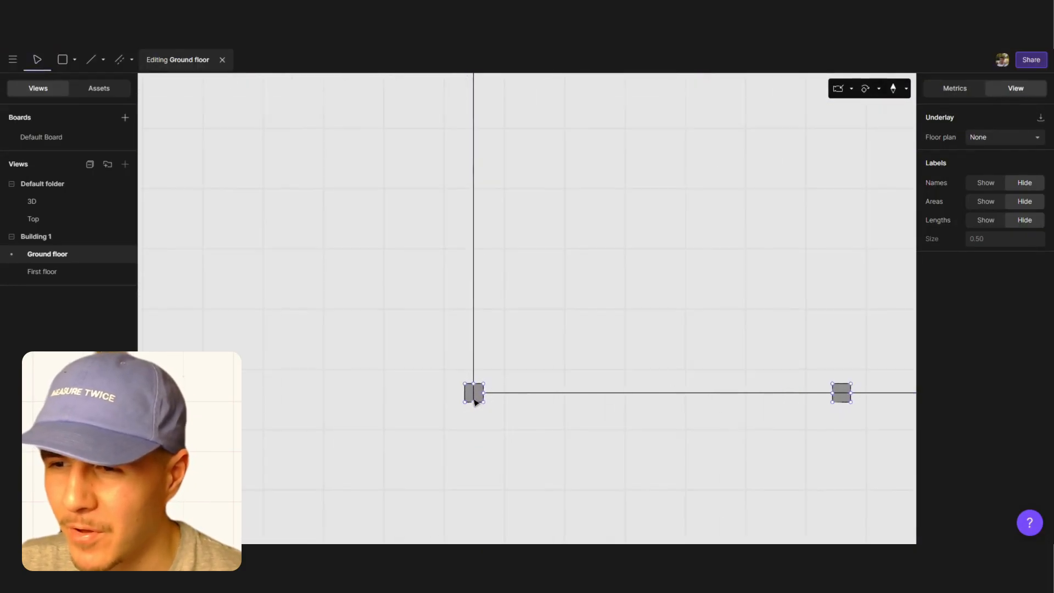
scroll(488, 450, "down", 4)
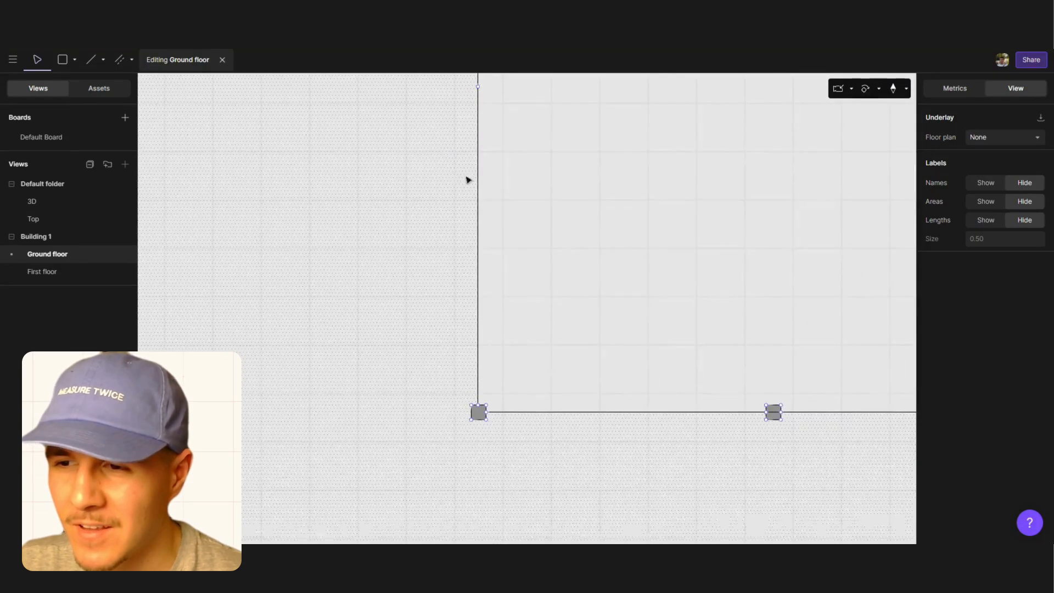
scroll(468, 321, "down", 2)
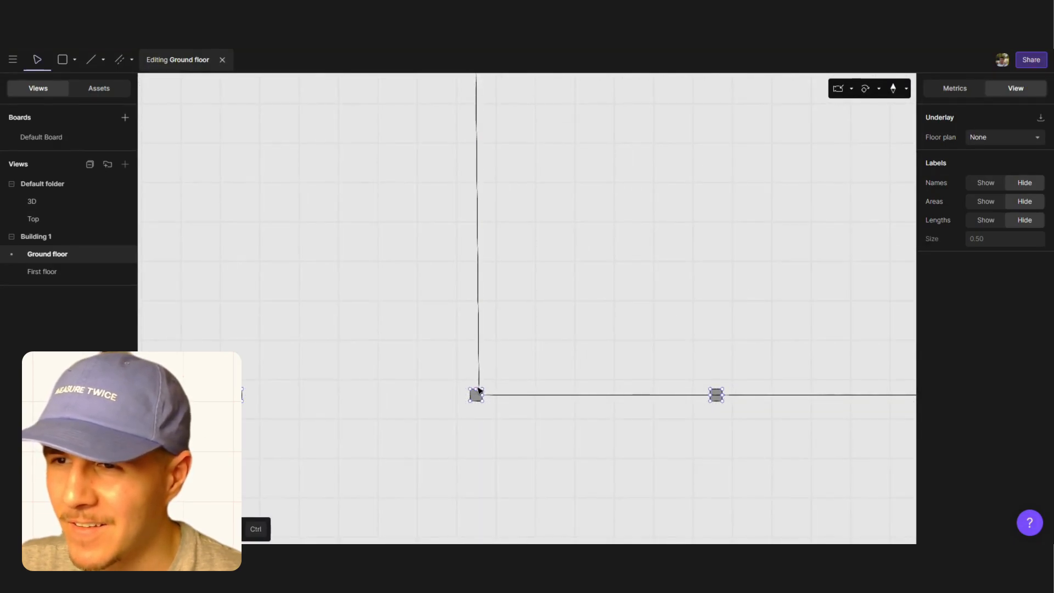
left_click(376, 360)
key("Escape")
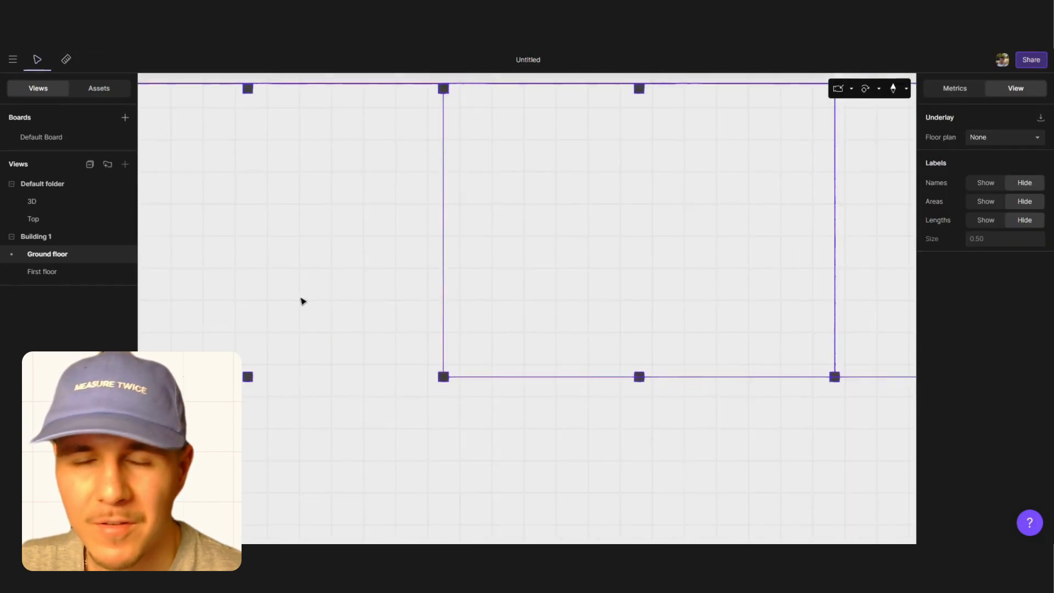
left_click(302, 307)
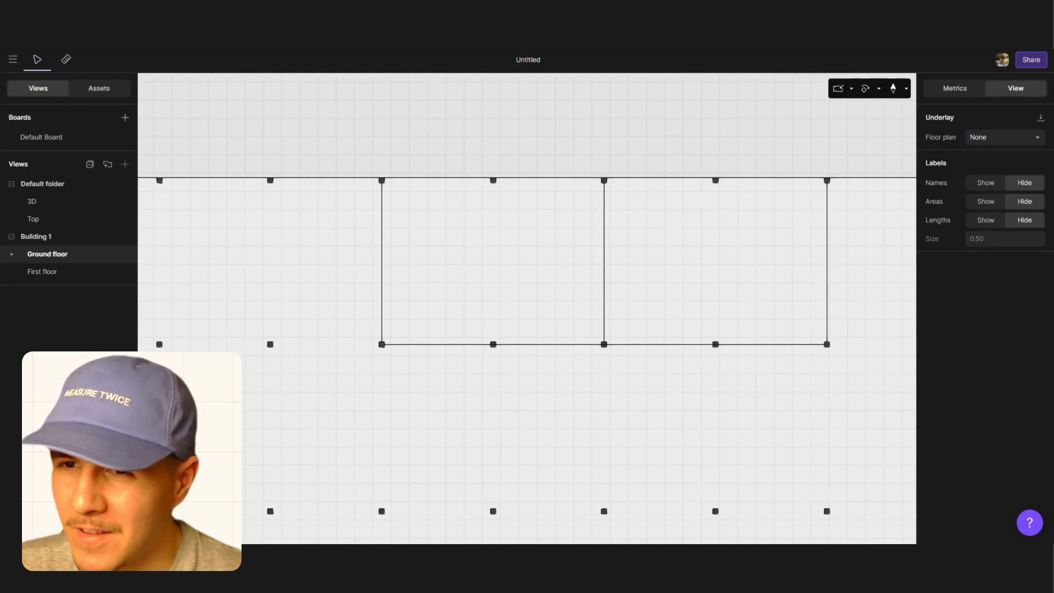
Reopen the ground floor for editing, set the offset distance, and offset the two rooms' four lower wall segments to just below the next column row
key("ctrl+a")
scroll(542, 181, "down", 5)
scroll(505, 198, "up", 2)
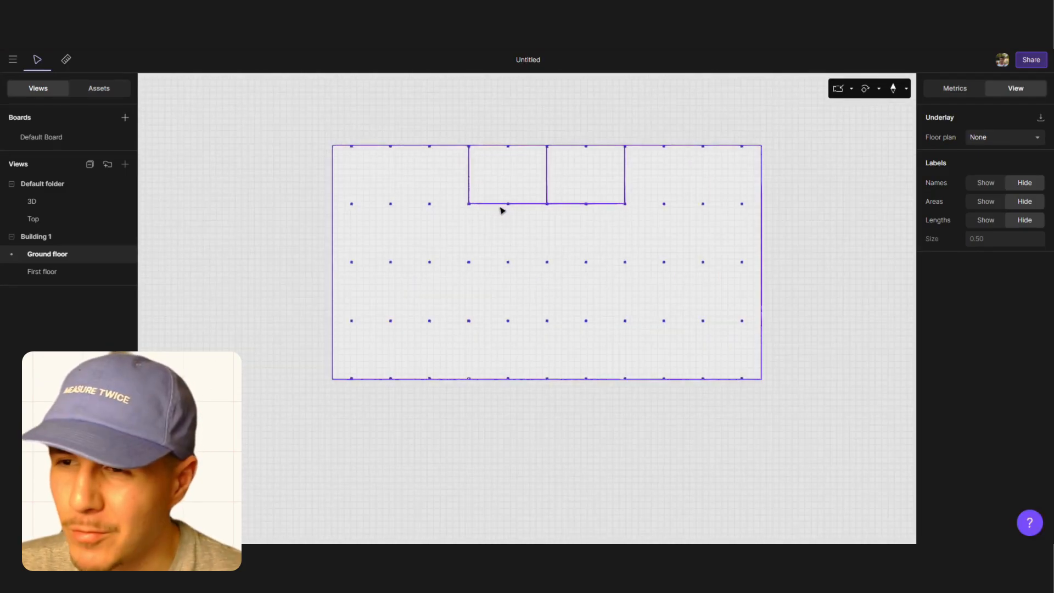
double_click(495, 211)
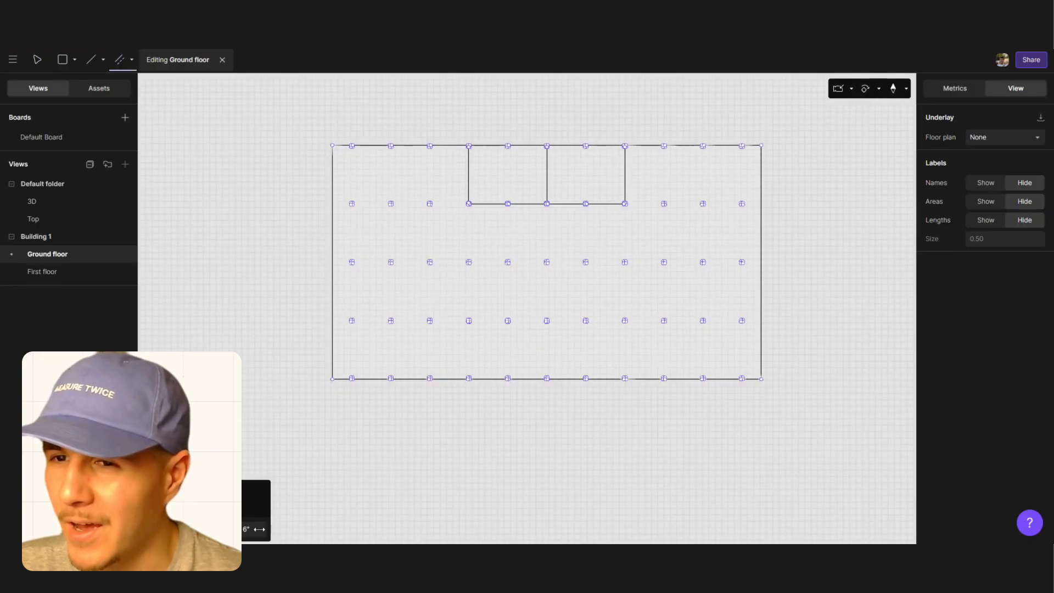
left_click(254, 534)
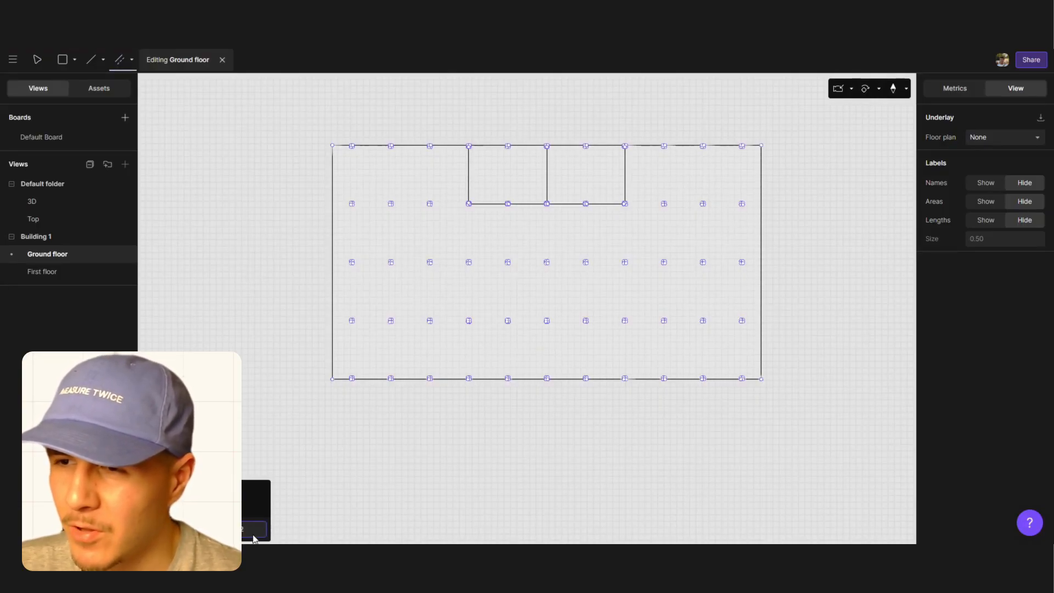
left_click(486, 210)
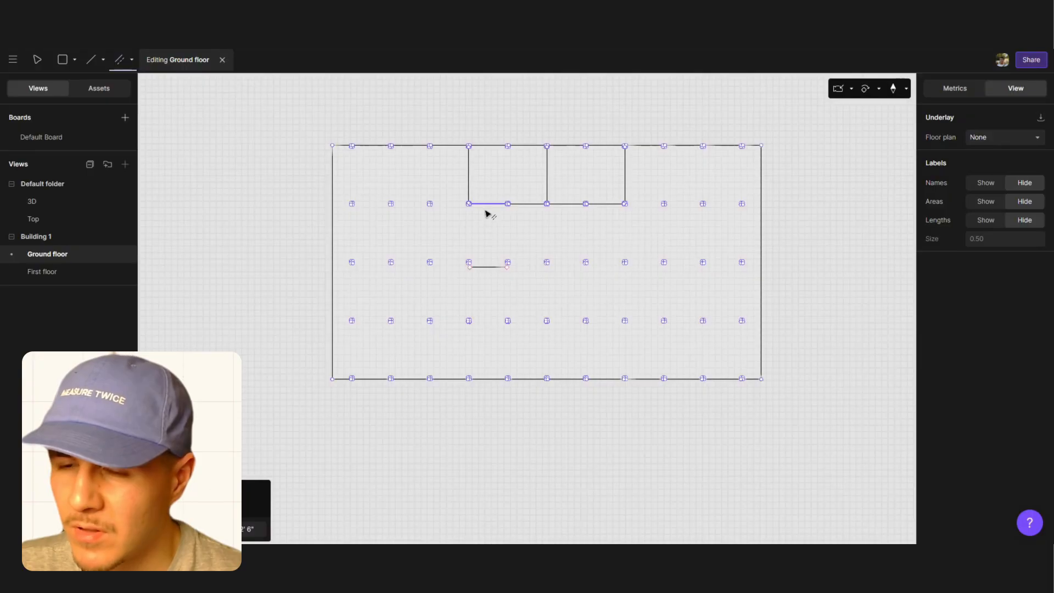
left_click(544, 216)
left_click(573, 215)
left_click(606, 217)
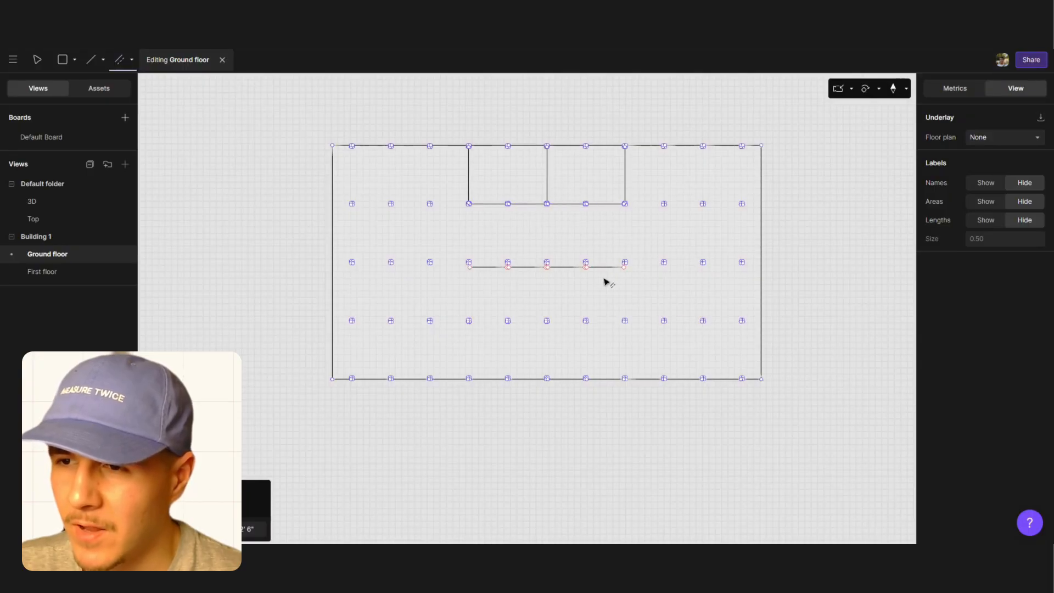
key("Escape")
Draw one line from the right end to the left end of the four offset segments to bridge the gaps between them
scroll(593, 279, "up", 10)
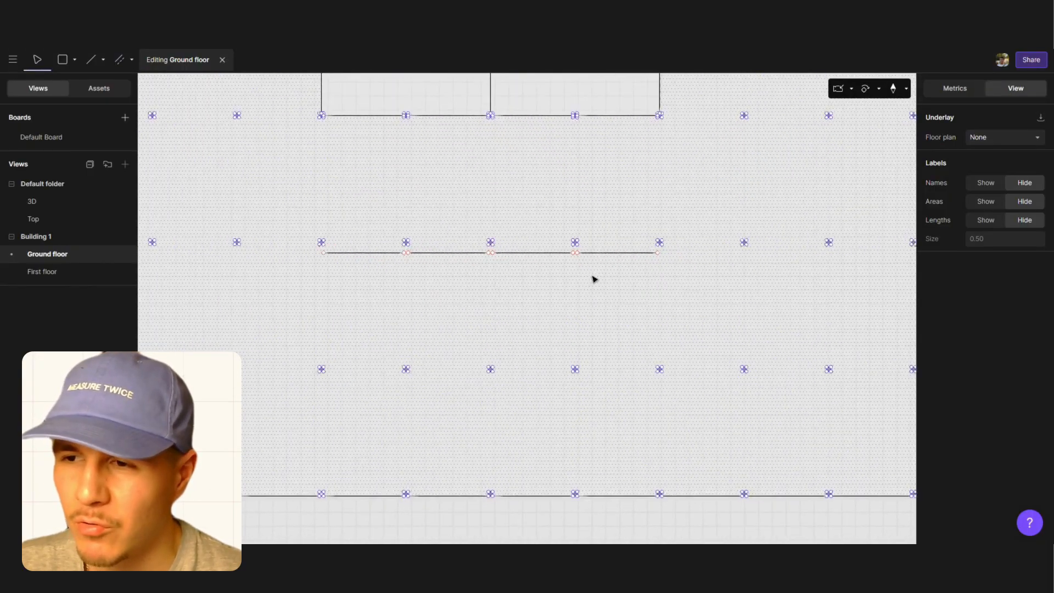
scroll(588, 276, "down", 3)
scroll(575, 242, "up", 3)
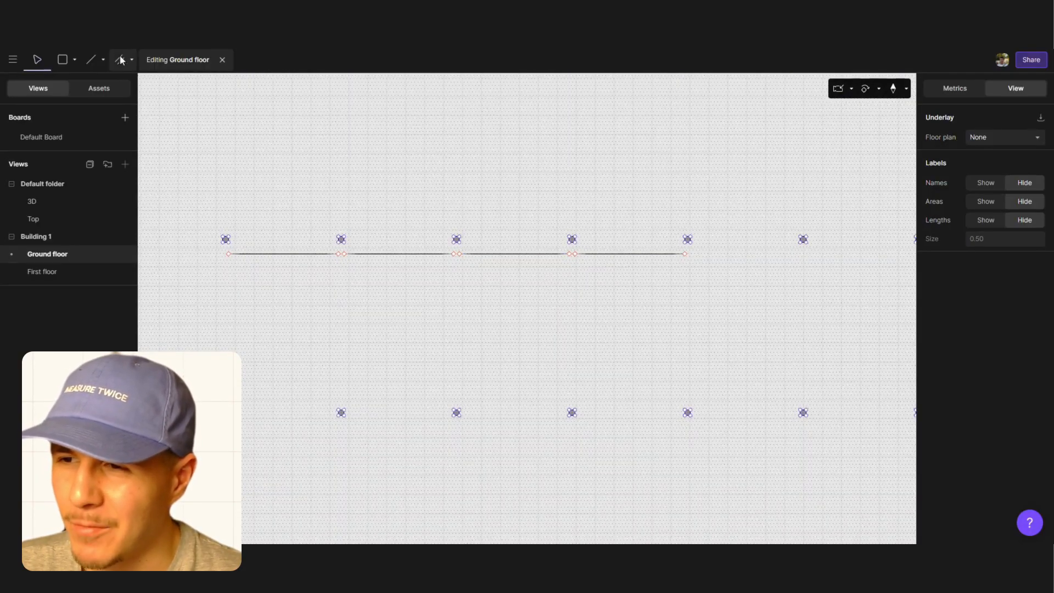
key("l")
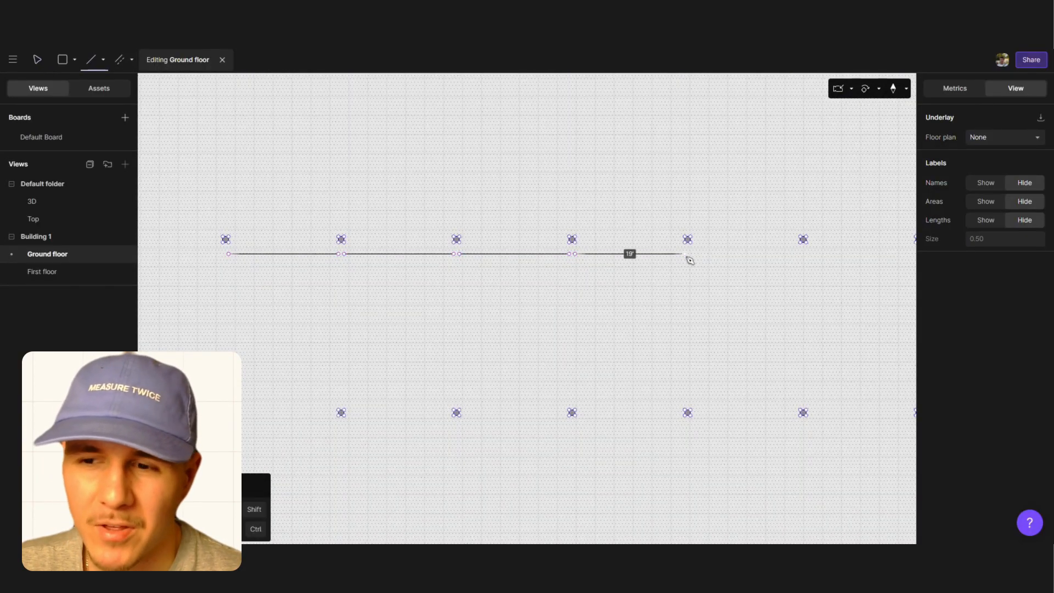
left_click(685, 254)
left_click(228, 254)
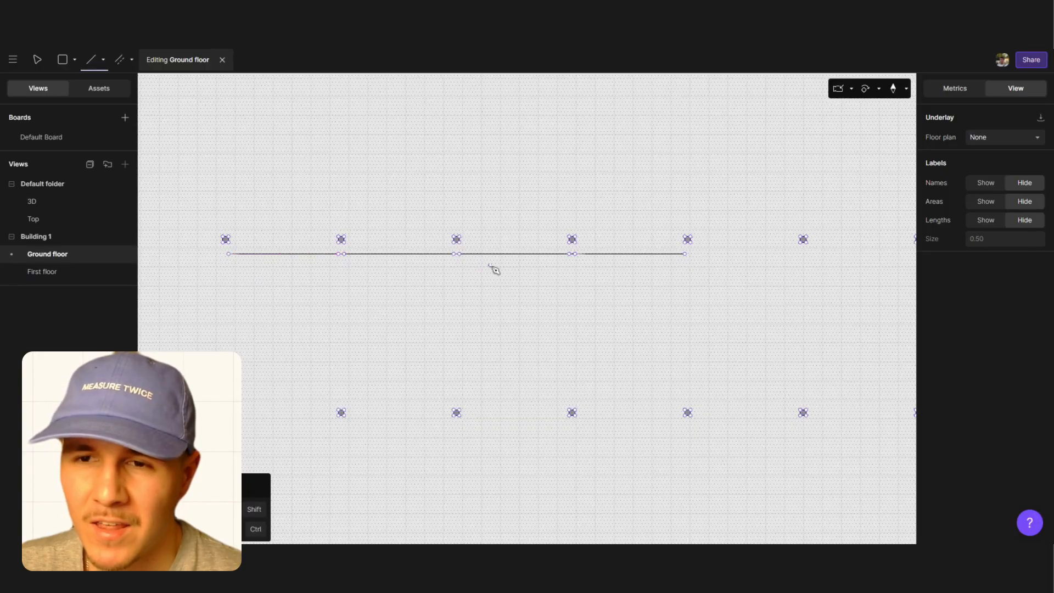
key("Escape")
double_click(451, 257)
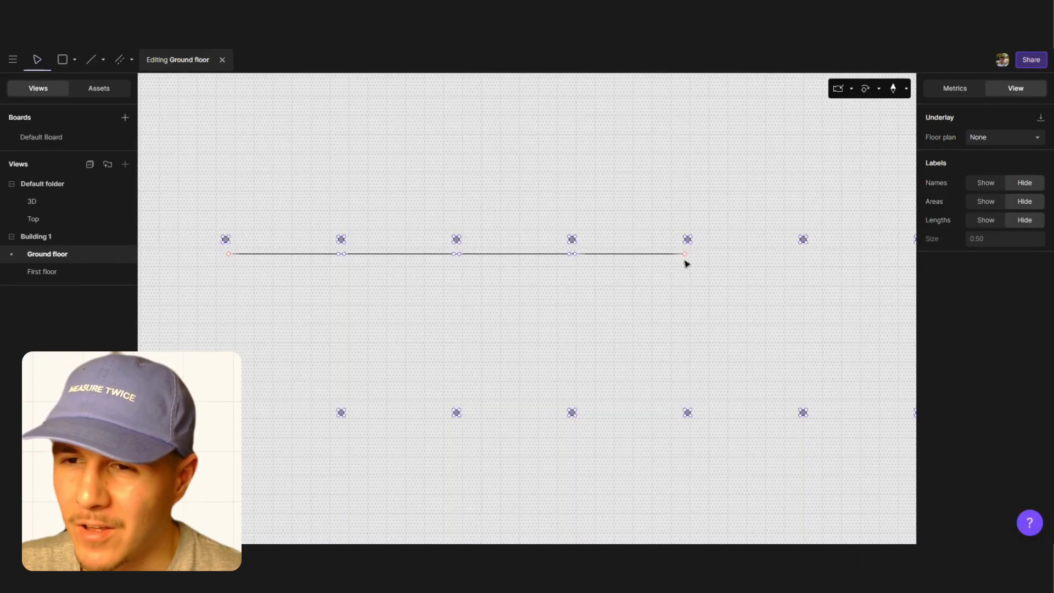
Try to draw a line from the right end of the offset wall line up to the rooms' lower-right corner column
left_click(105, 70)
scroll(711, 256, "up", 5, "ctrl")
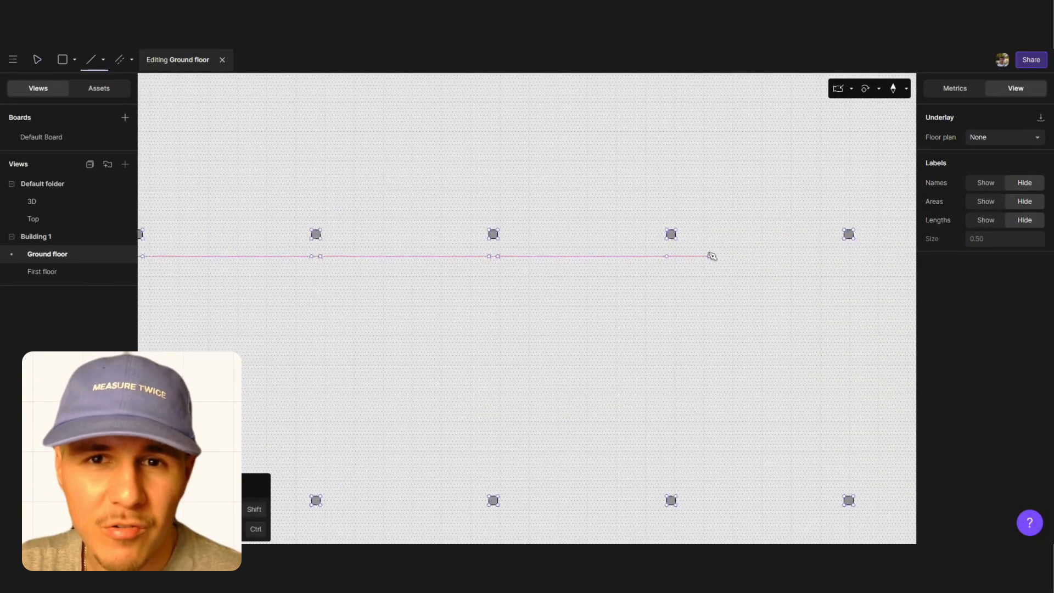
left_click(651, 258)
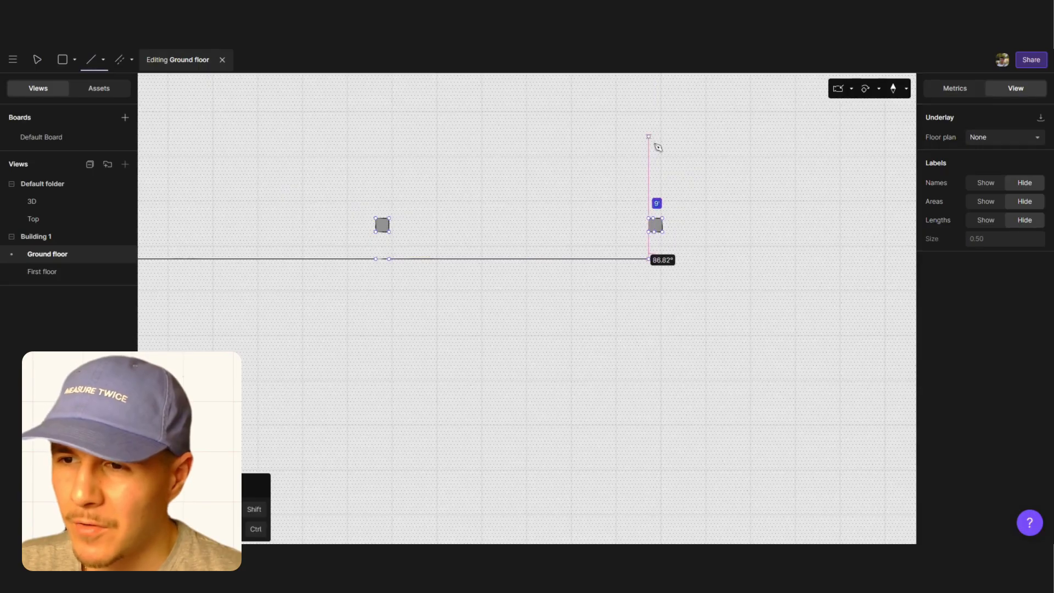
scroll(664, 297, "down", 5, "ctrl")
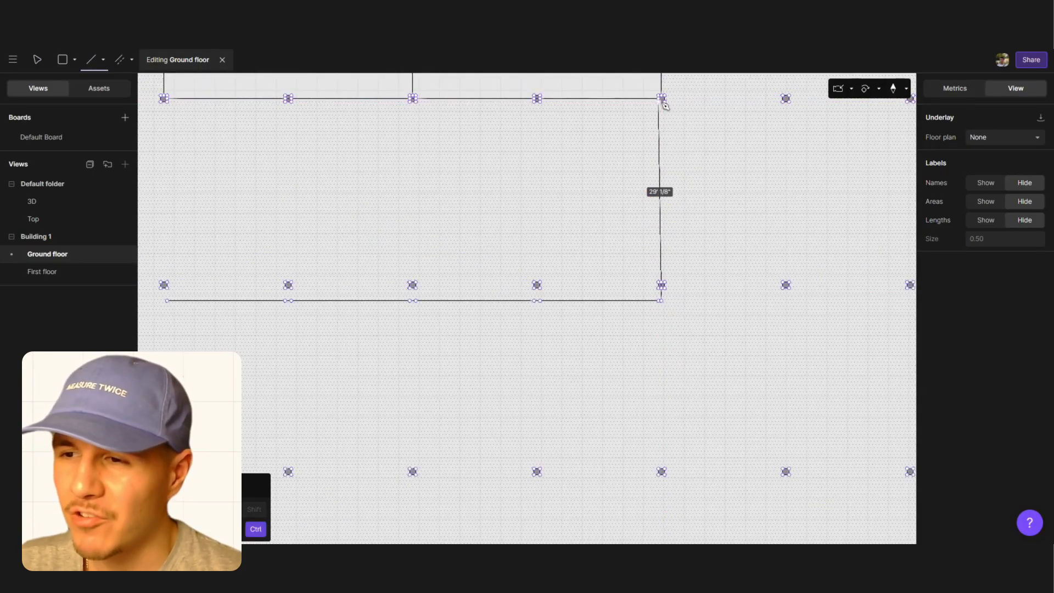
left_click(661, 99)
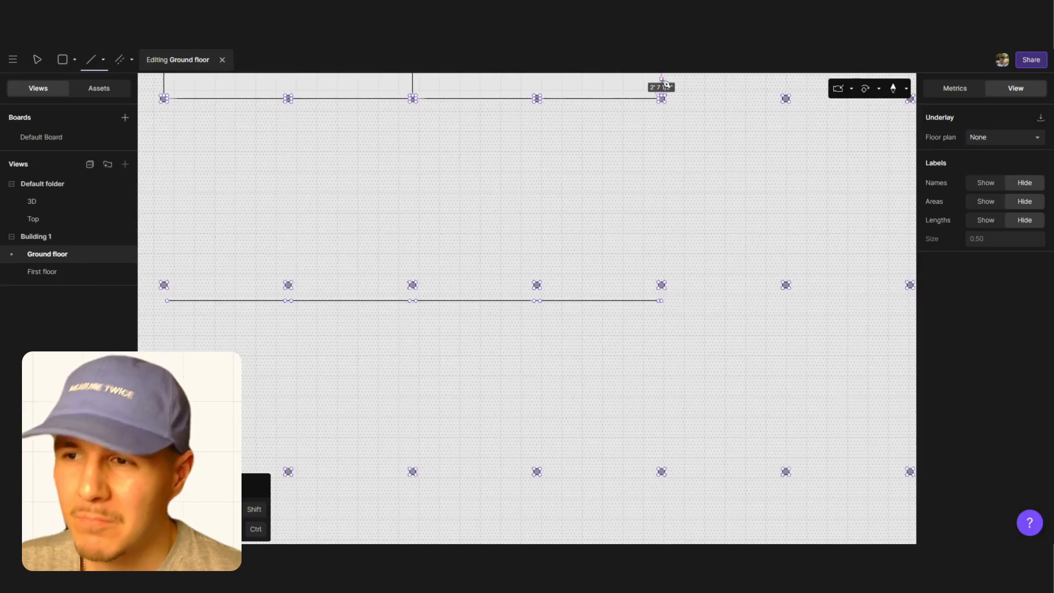
key("Escape")
left_click(222, 60)
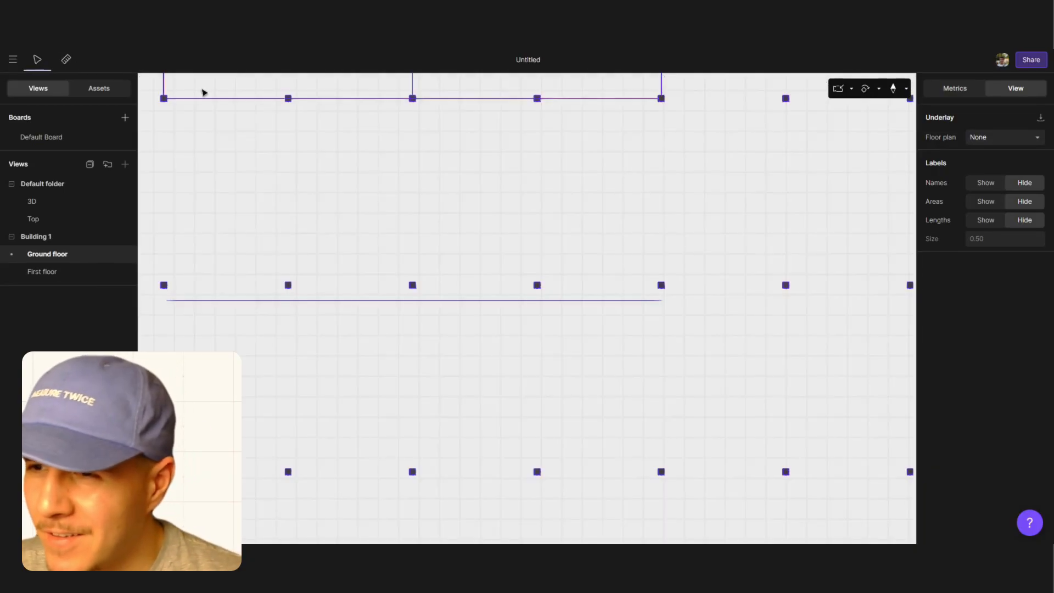
Reopen the ground floor for editing and try to extend the rooms' right wall line downward with Trim / Extend
double_click(261, 142)
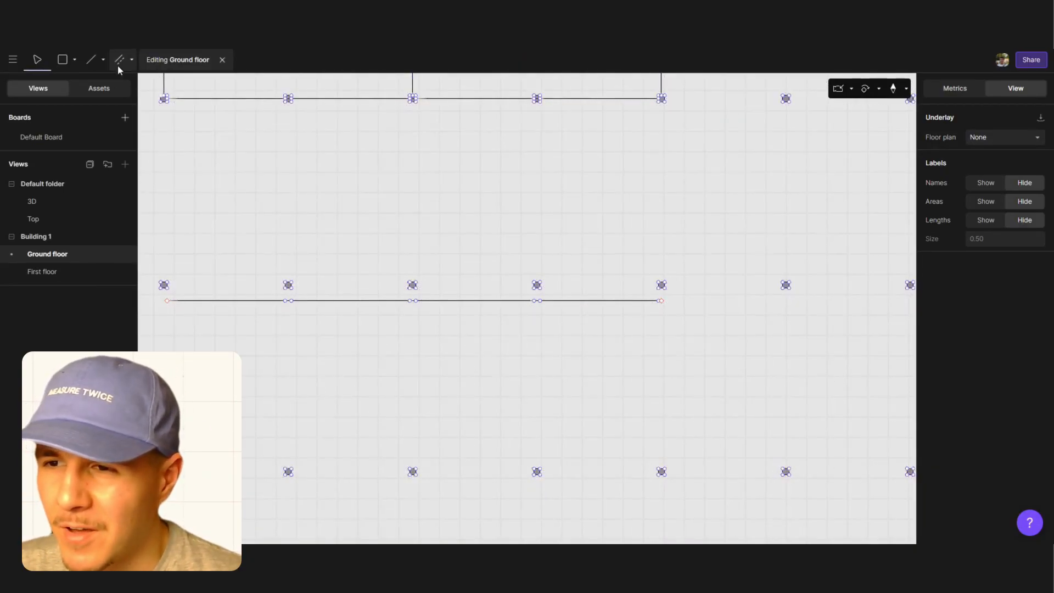
left_click(131, 60)
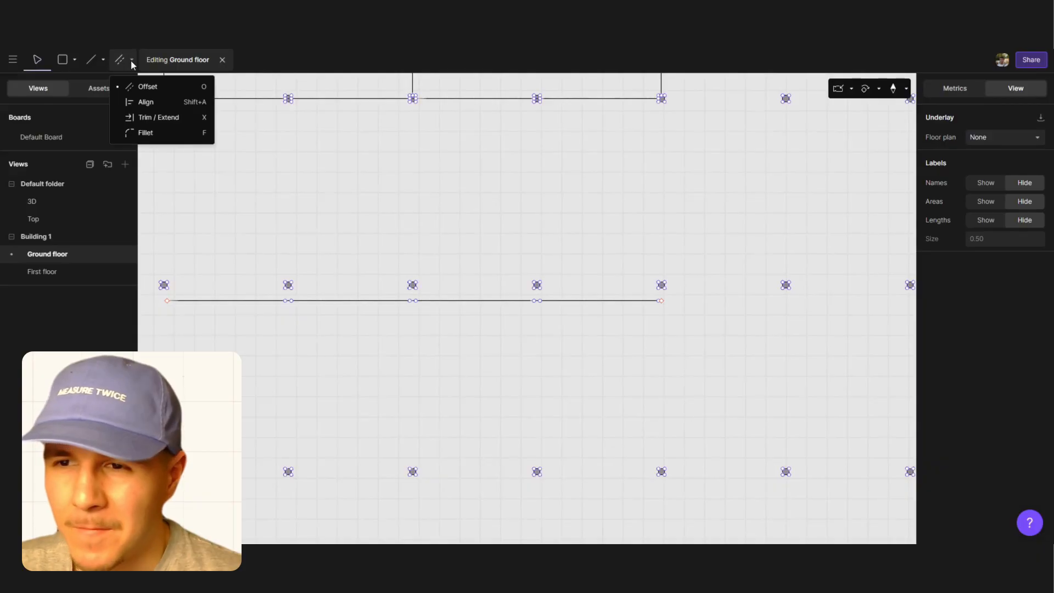
left_click(168, 117)
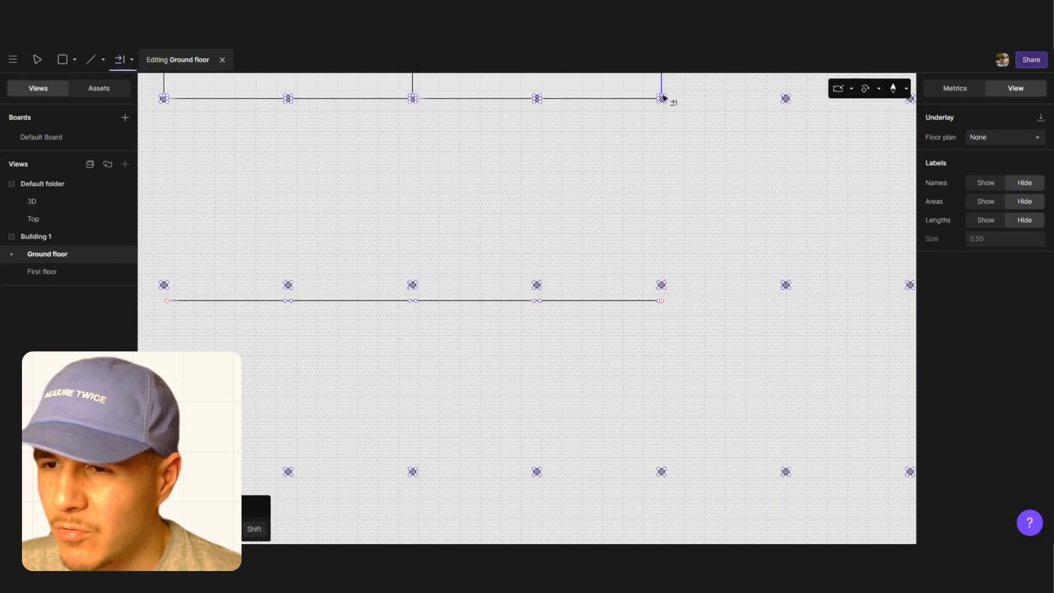
scroll(671, 89, "up", 3)
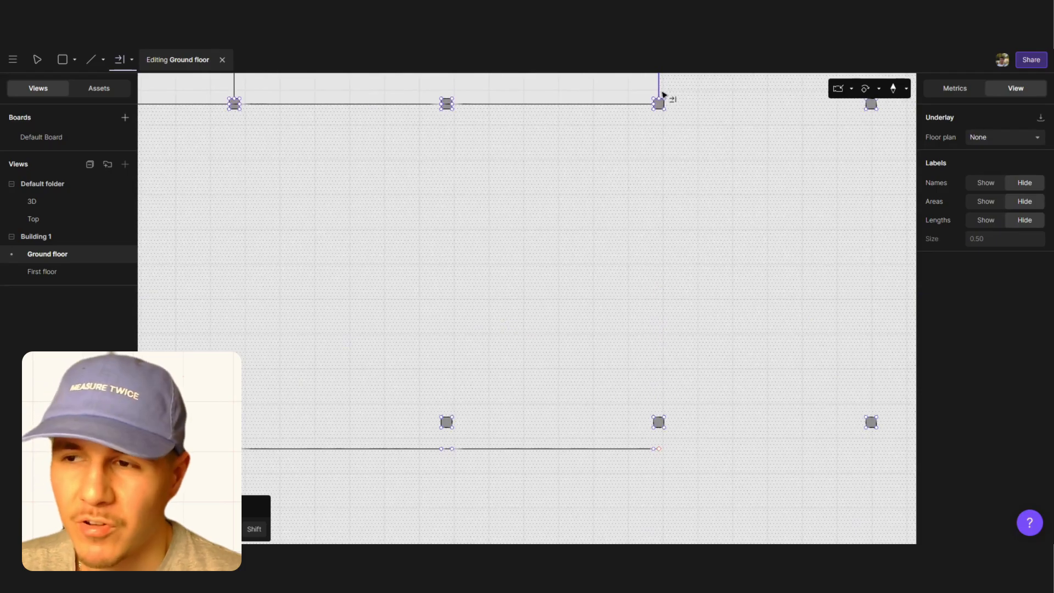
left_click(660, 105)
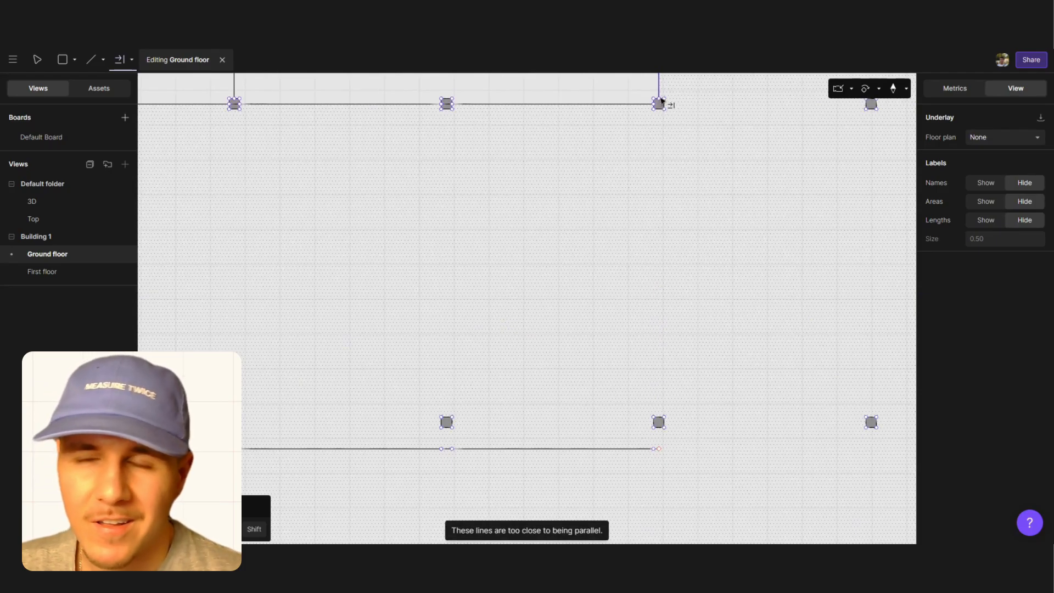
left_click(660, 105)
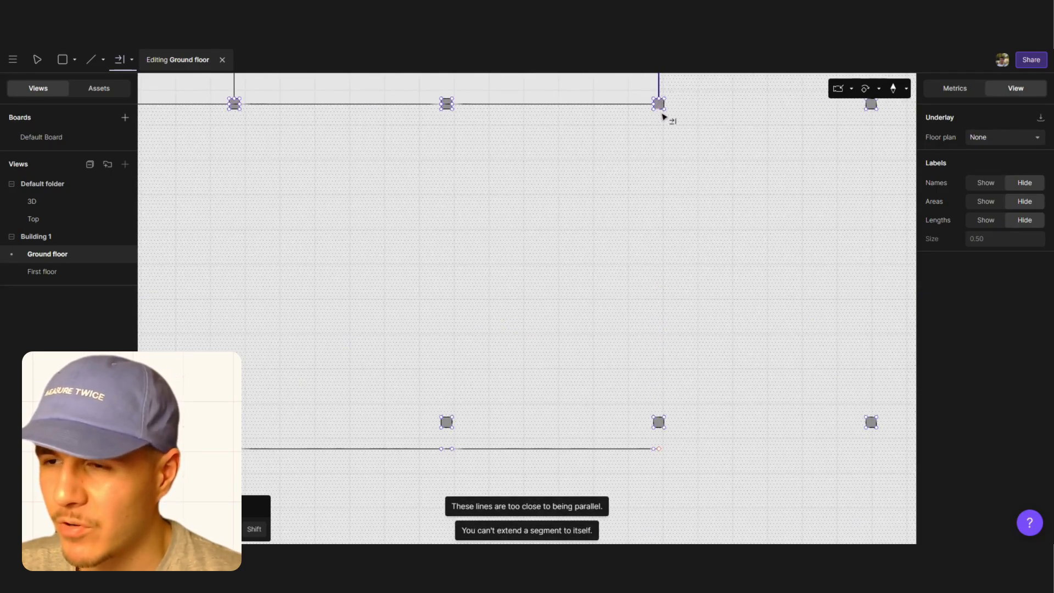
key("Escape")
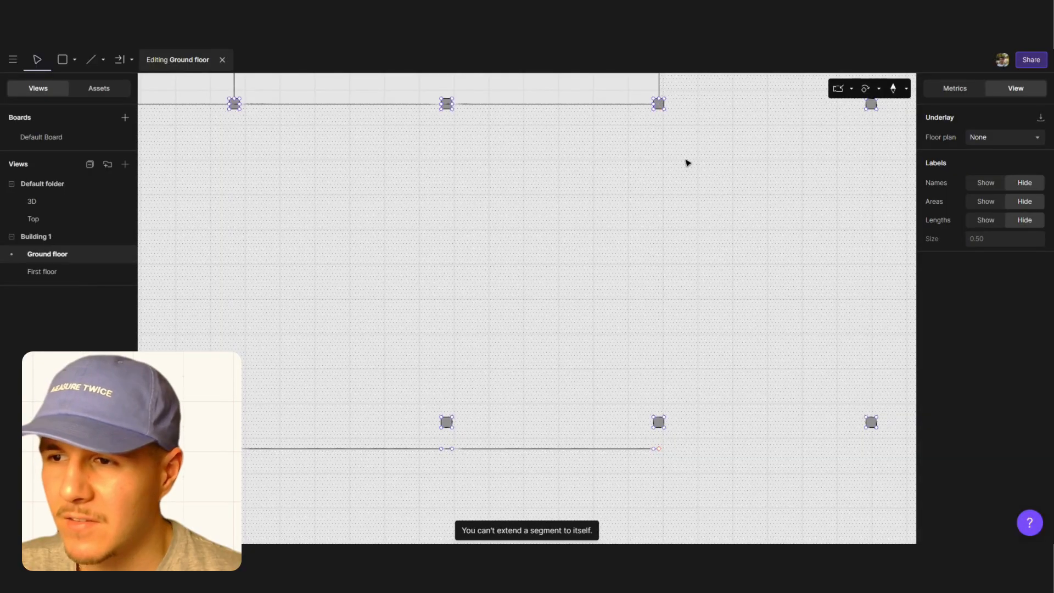
key("Escape")
Reopen the ground floor and try to draw a line between the rooms' lower-right corner column and the column below it
left_click(300, 103)
key("Return")
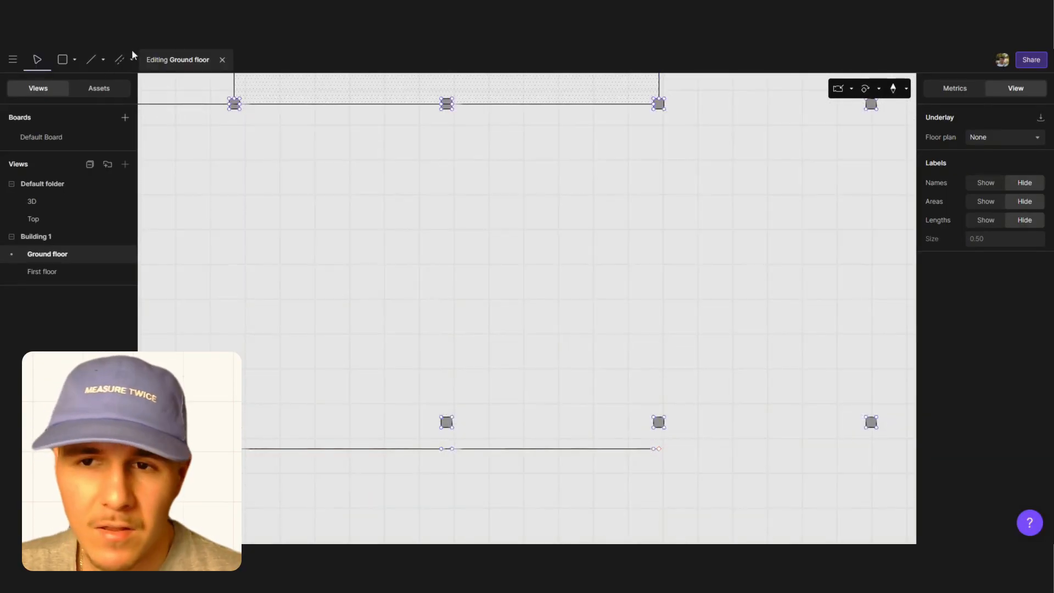
left_click(92, 59)
scroll(661, 104, "up", 3)
left_click(652, 104)
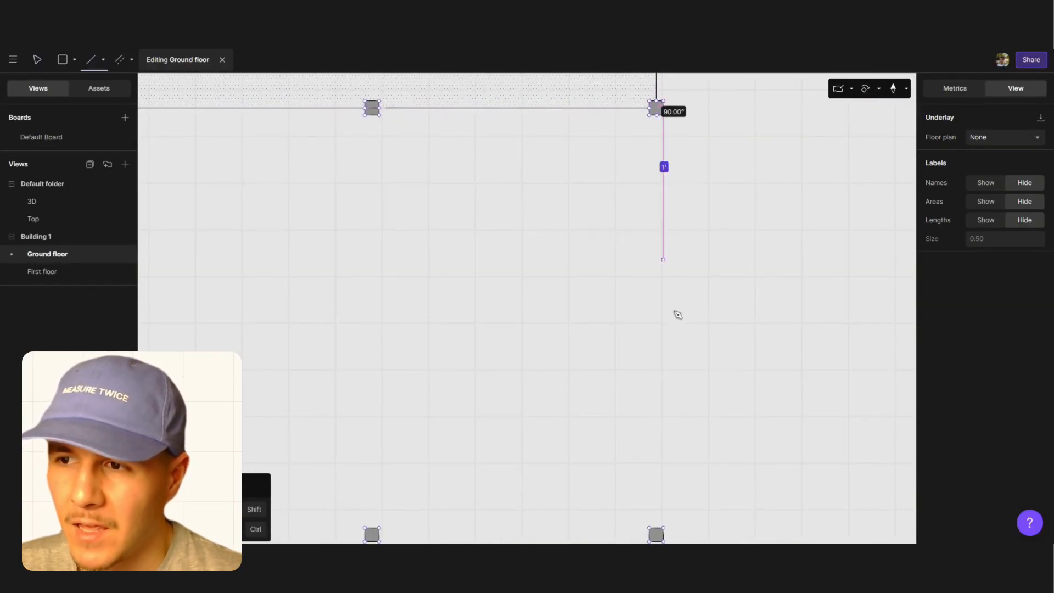
left_click(659, 531)
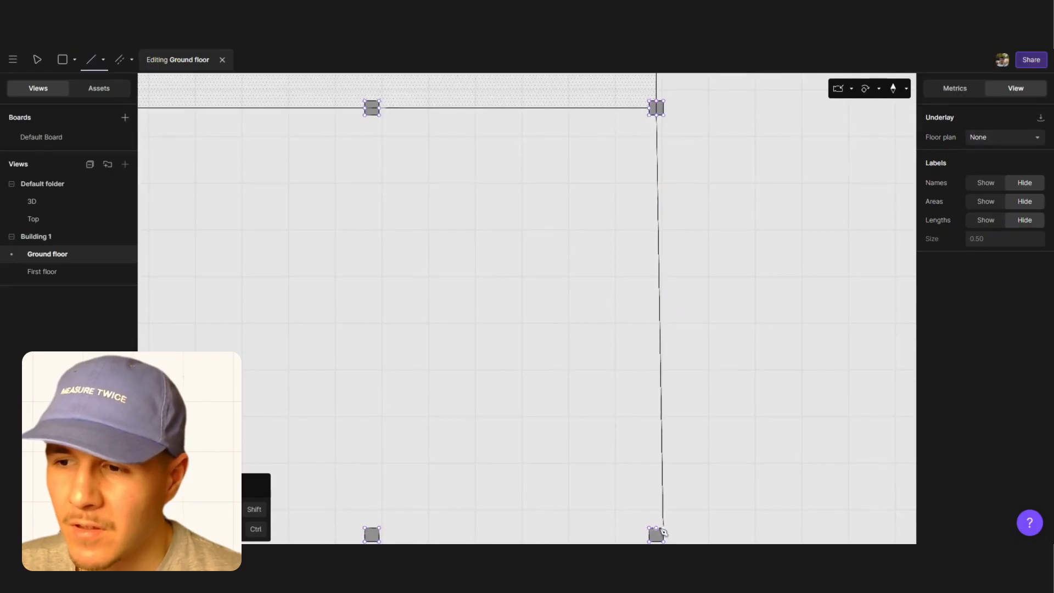
key("ctrl+z")
left_click(661, 531)
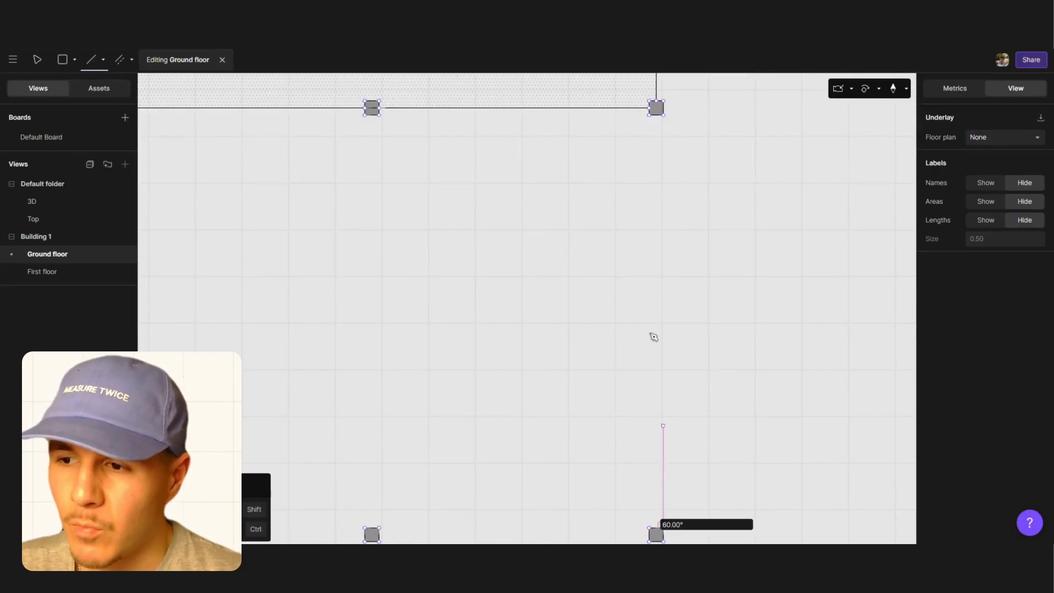
left_click(660, 125)
key("ctrl+z")
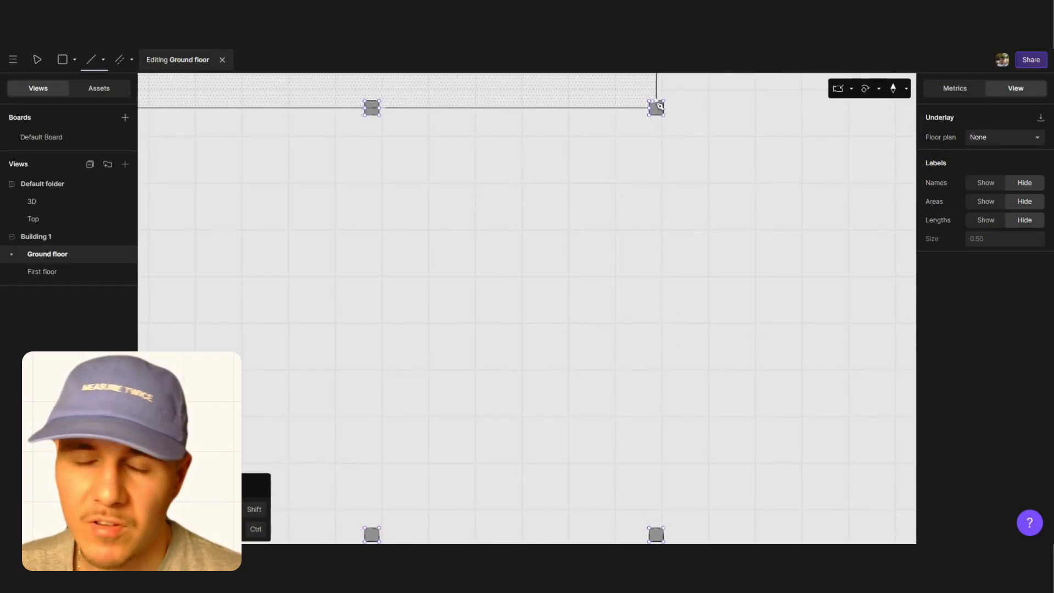
key("Escape")
Draw a vertical line from the rooms' lower-right corner column down to the offset line's right end, and leave ground floor editing
double_click(660, 103)
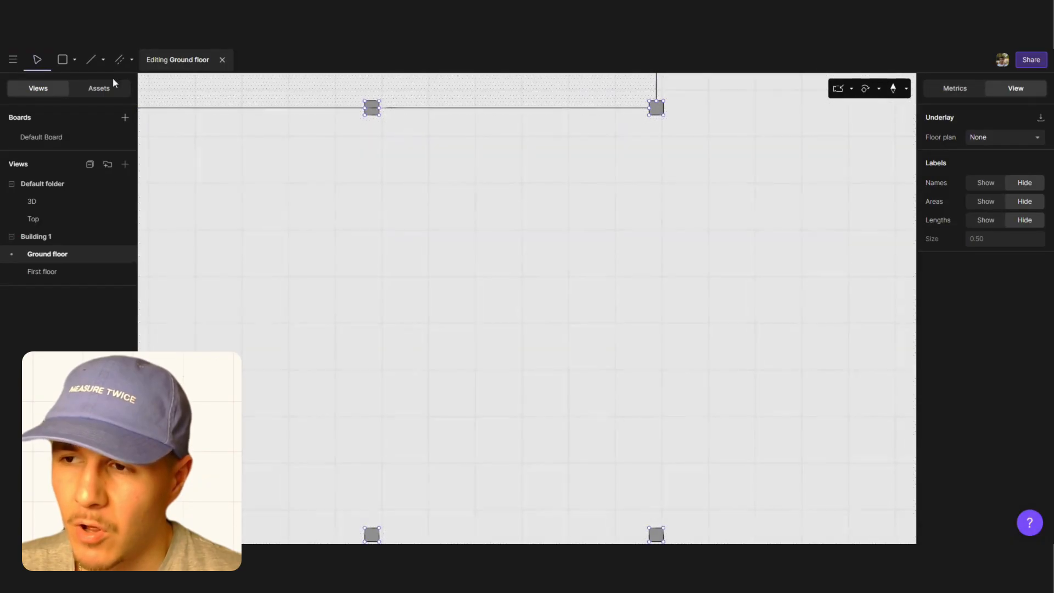
left_click(92, 61)
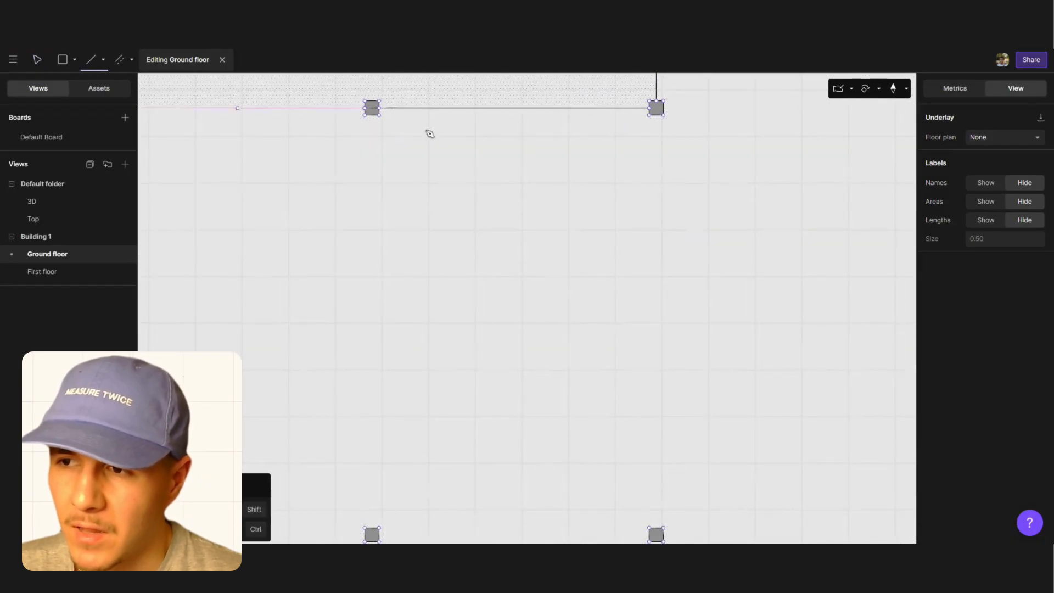
left_click(657, 105)
scroll(661, 124, "down", 2, "ctrl")
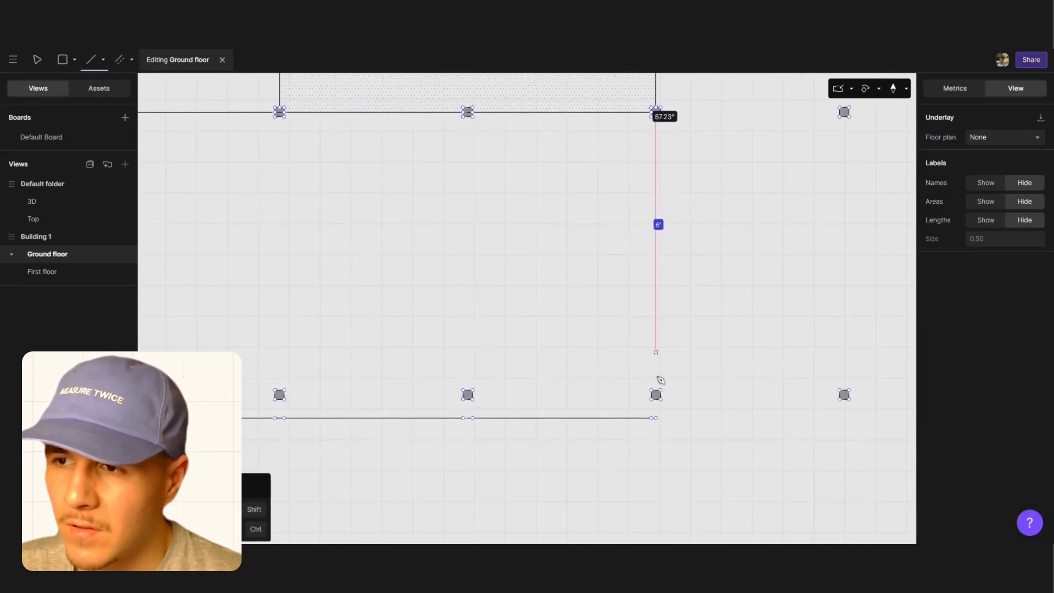
left_click(660, 422)
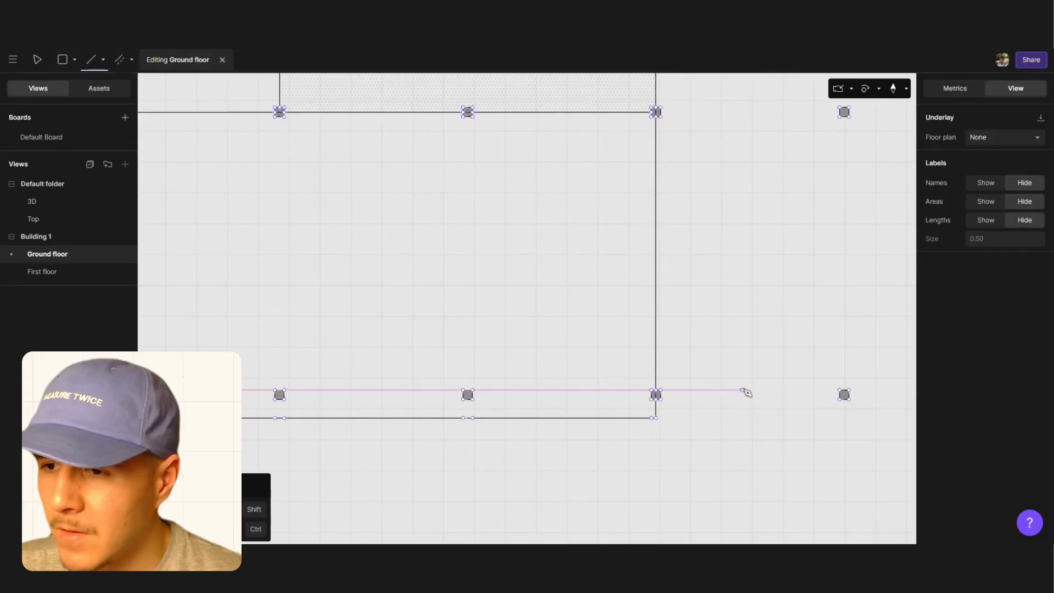
key("Escape")
scroll(739, 321, "down", 1, "ctrl")
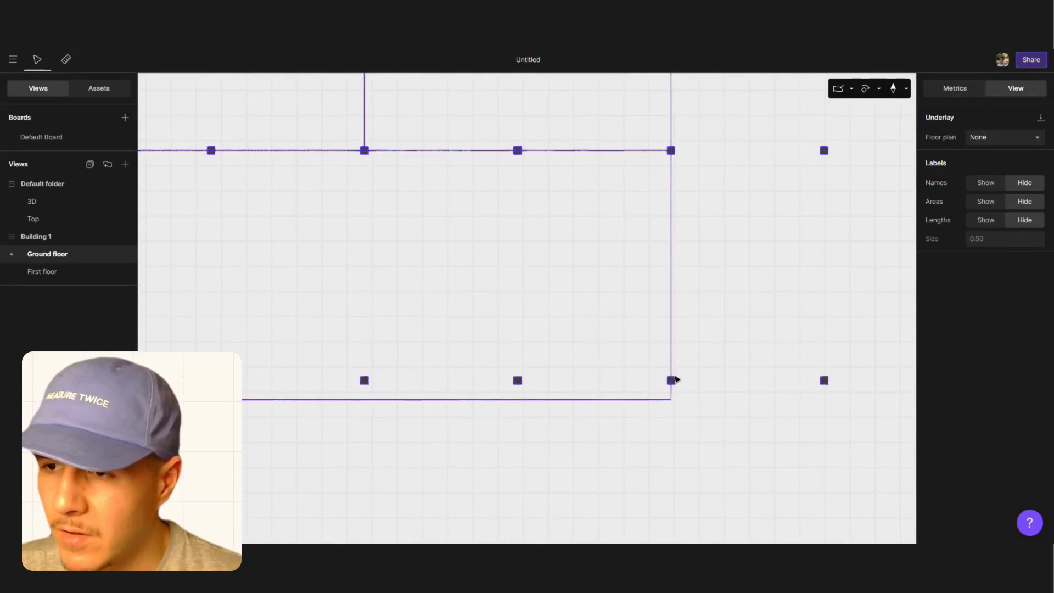
Reopen the ground floor and offset the right half of the lower-right column's upper edge upward by 7' 6"
double_click(673, 379)
scroll(689, 372, "up", 3, "ctrl")
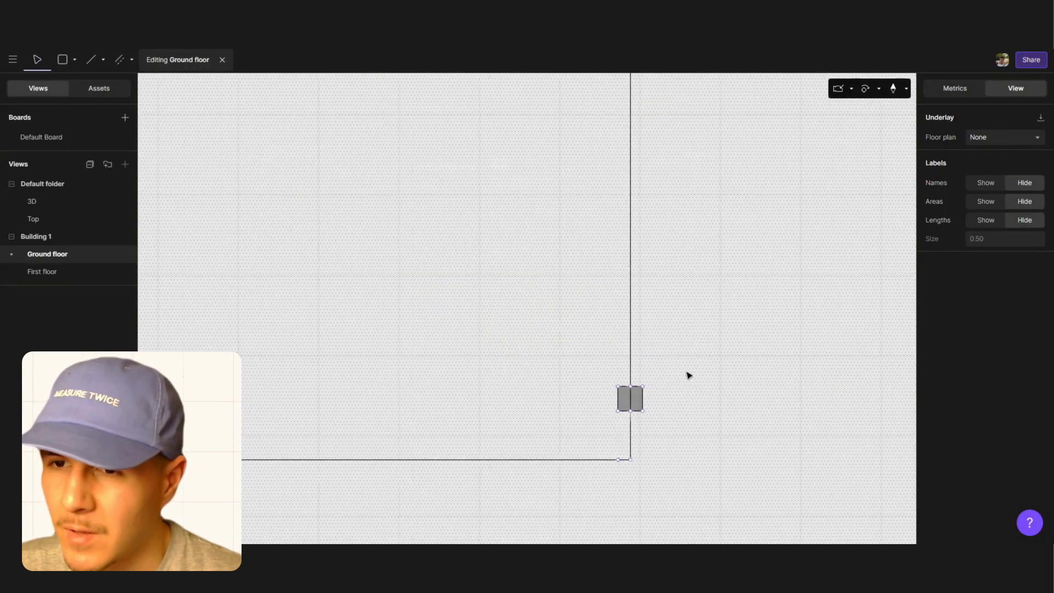
scroll(689, 375, "up", 1)
left_click(119, 60)
left_click(242, 531)
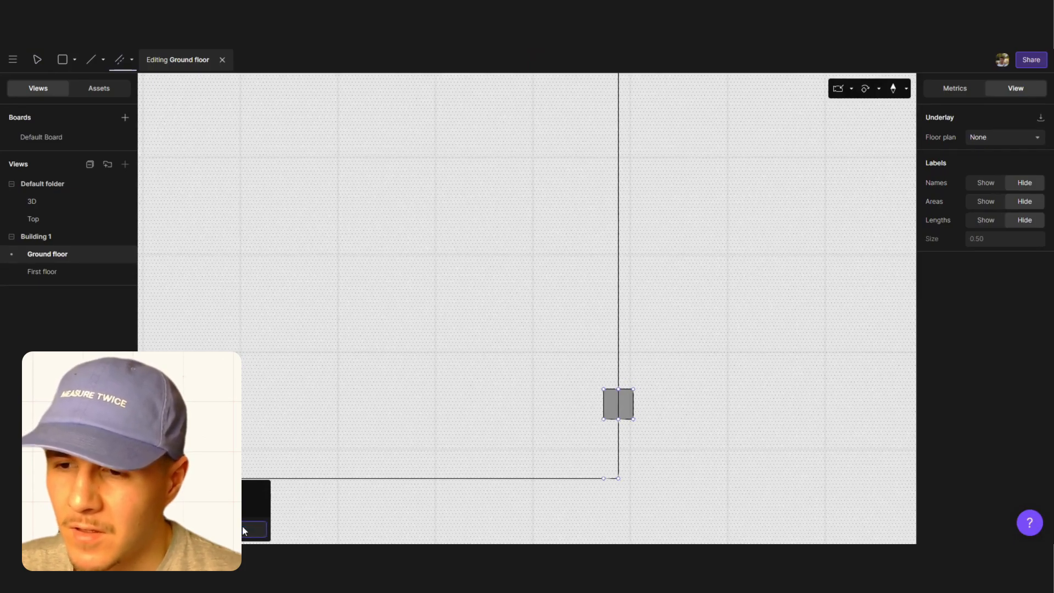
left_click(627, 389)
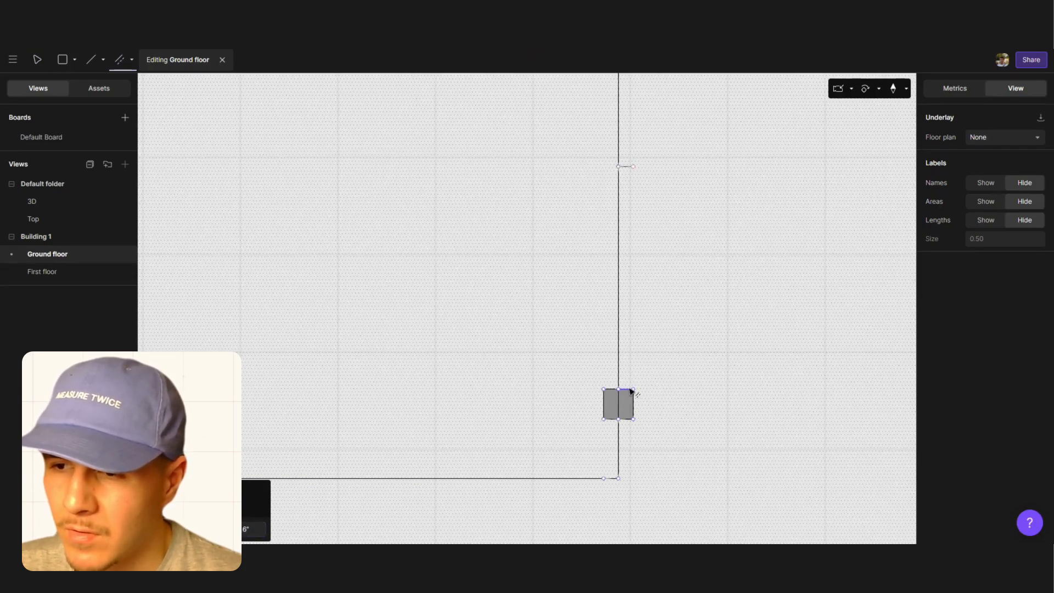
key("Escape")
Delete the piece of the vertical line between the short offset line and the lower-right column
double_click(618, 268)
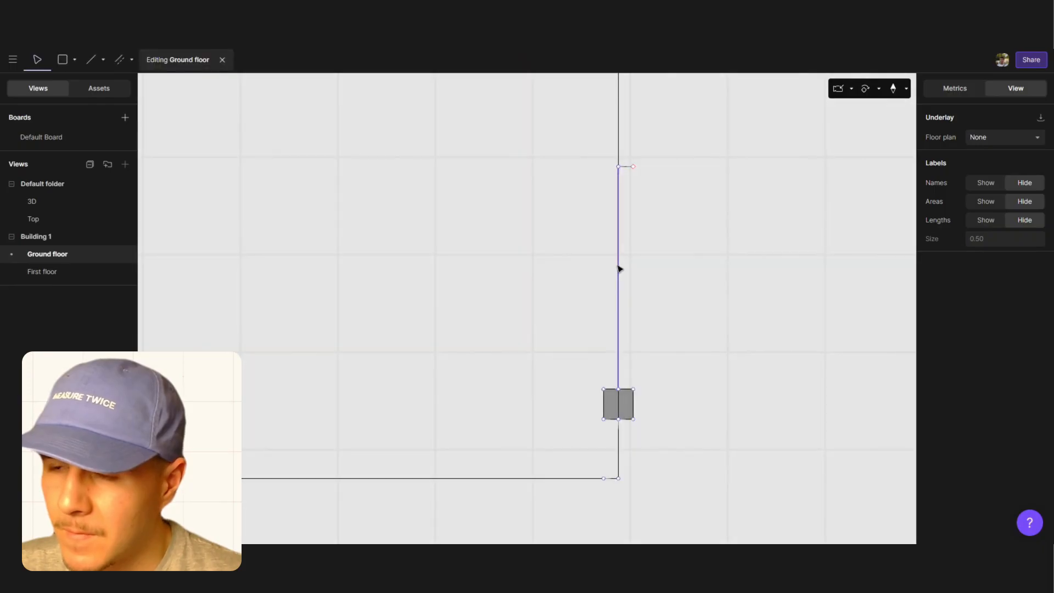
key("Delete")
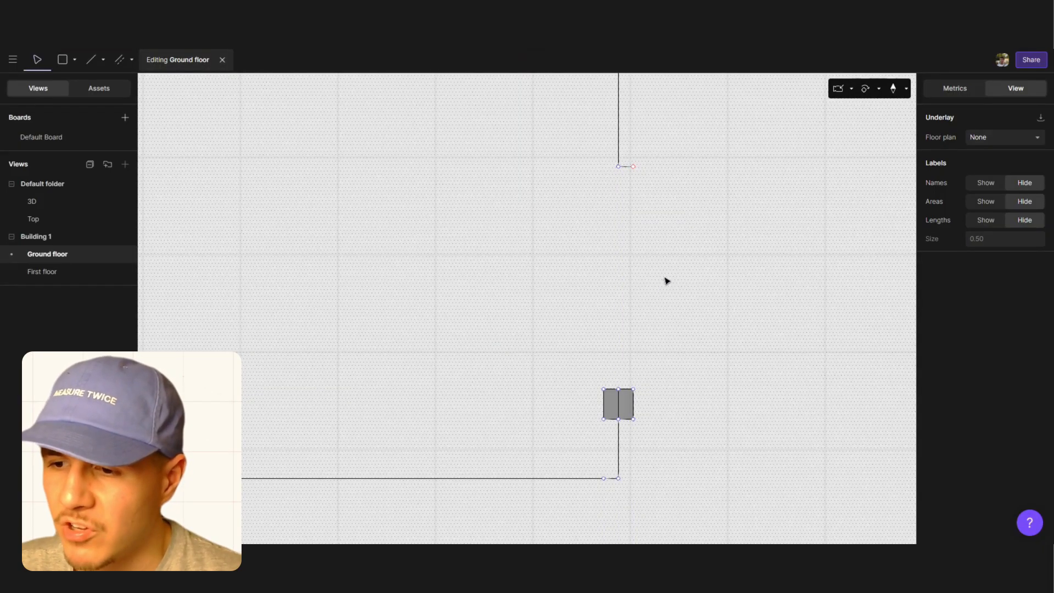
scroll(666, 280, "down", 4)
scroll(641, 211, "up", 5)
scroll(638, 209, "up", 1)
Try deleting the short offset line at the upper end of the vertical line's opening
left_click(641, 207)
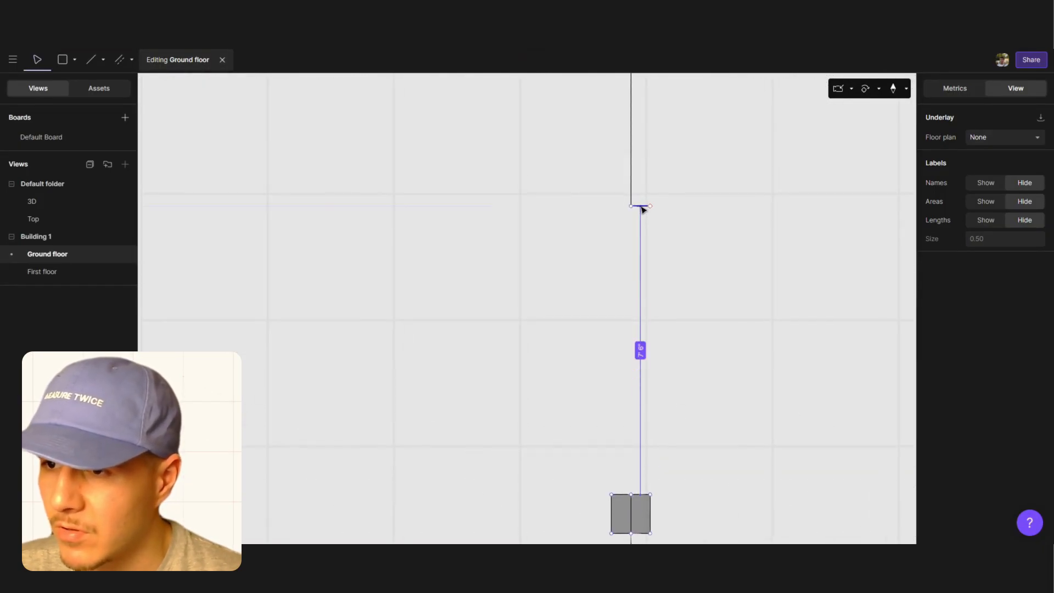
key("Delete")
scroll(745, 183, "down", 5)
scroll(747, 186, "down", 4)
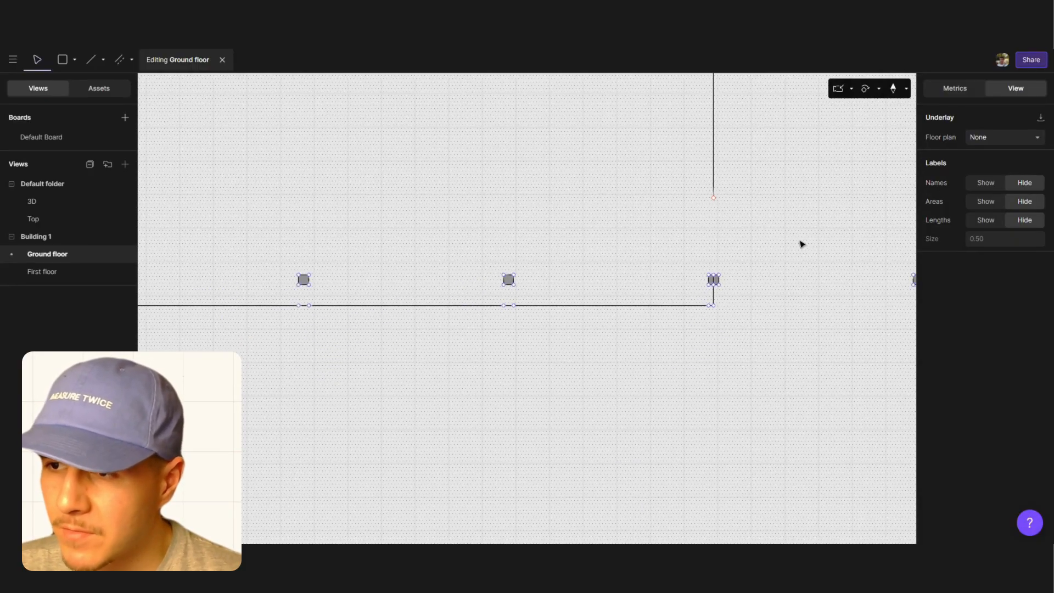
scroll(791, 263, "down", 3)
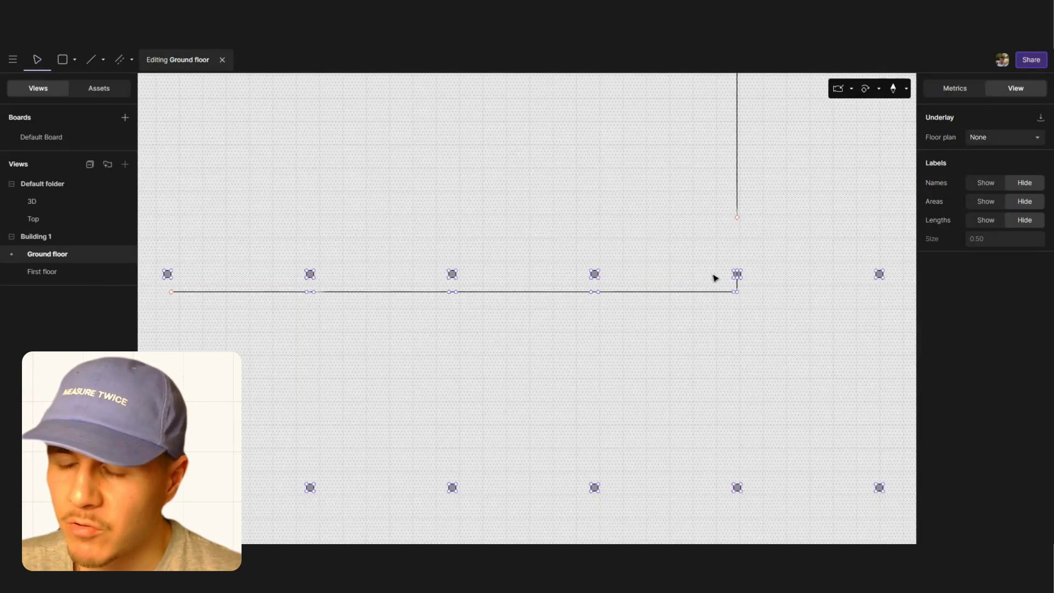
Offset the short line at the opening's upper end farther up the vertical line, and leave ground floor editing
scroll(813, 206, "up", 5)
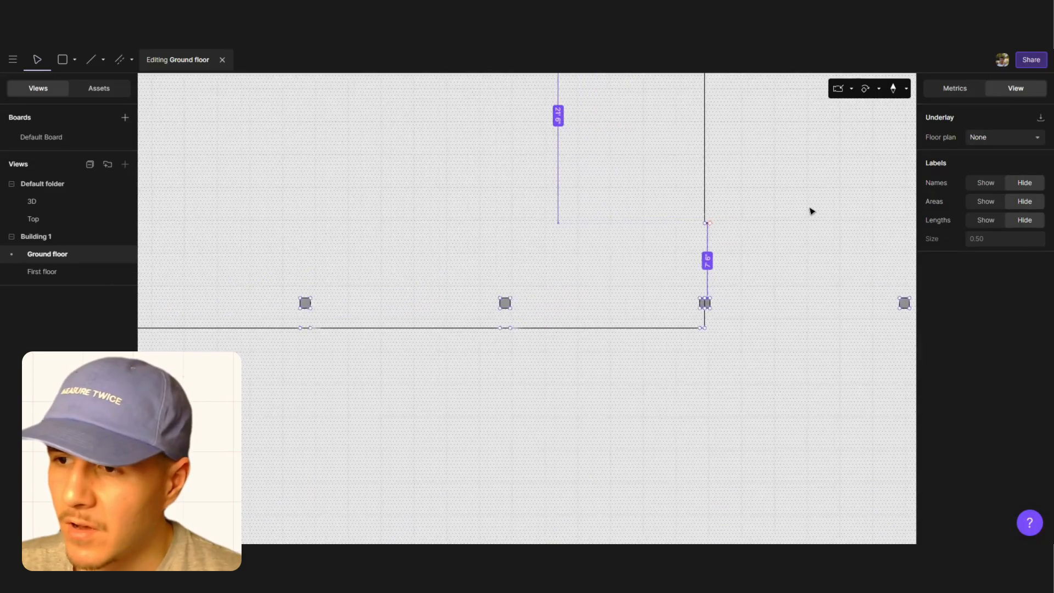
left_click(122, 57)
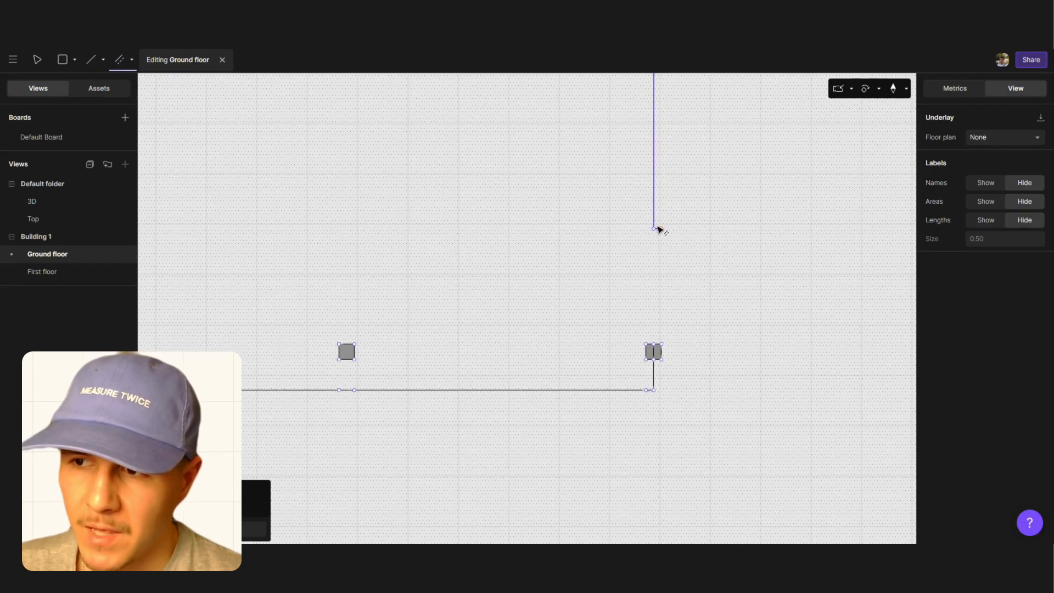
key("Escape")
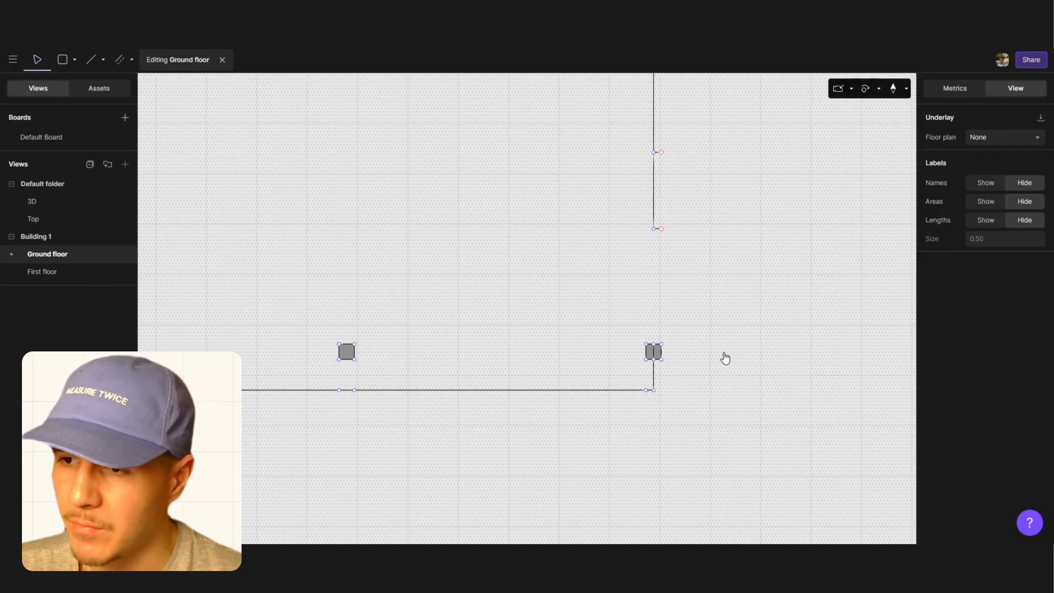
key("Escape")
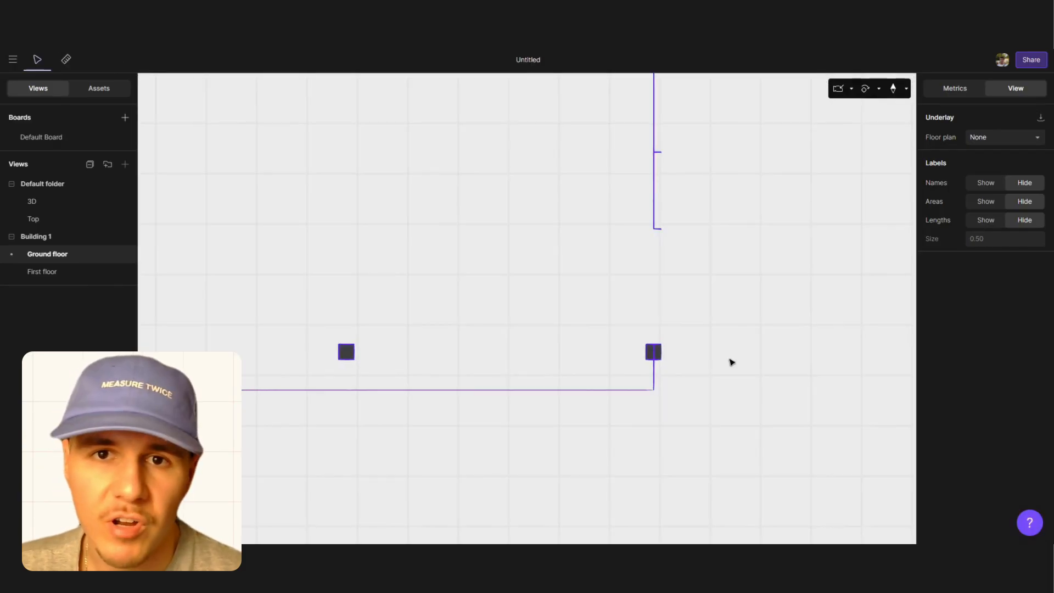
Reopen the ground floor, offset the vertical line segment between the two short lines to the left, and leave editing
double_click(657, 208)
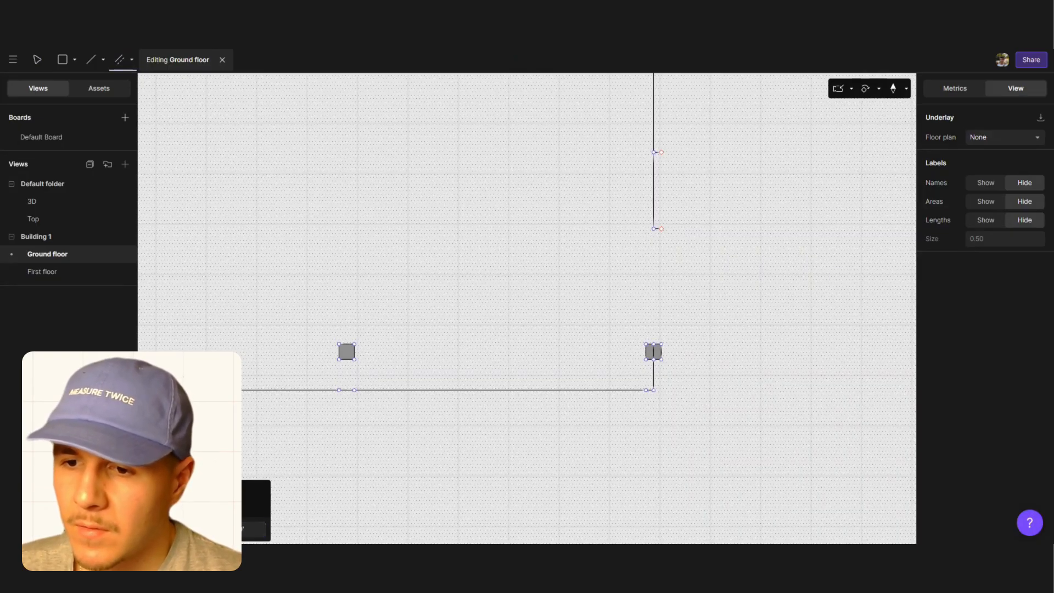
left_click(644, 208)
key("Escape")
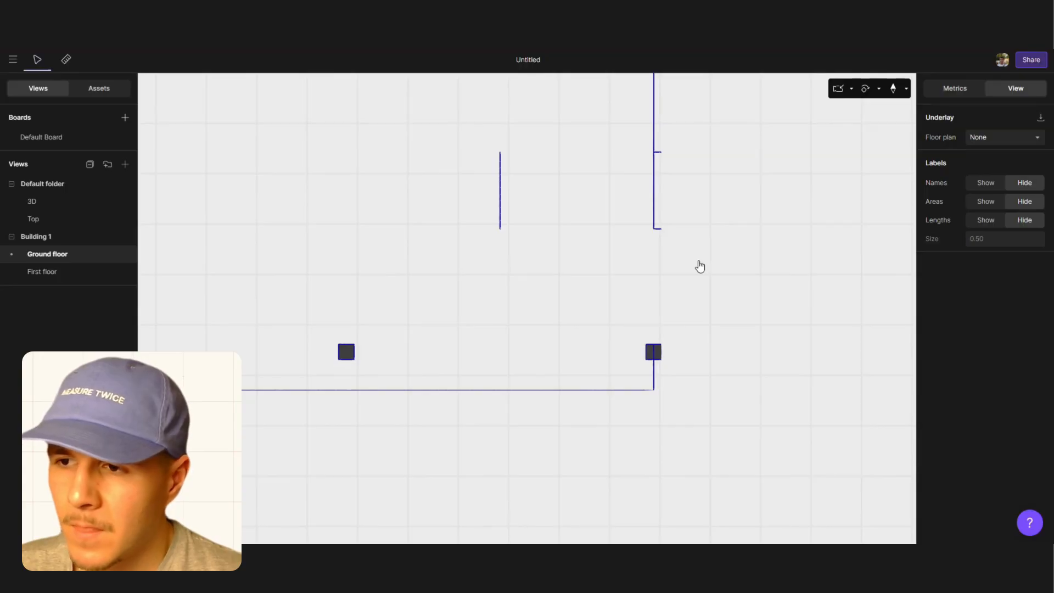
scroll(613, 308, "down", 5)
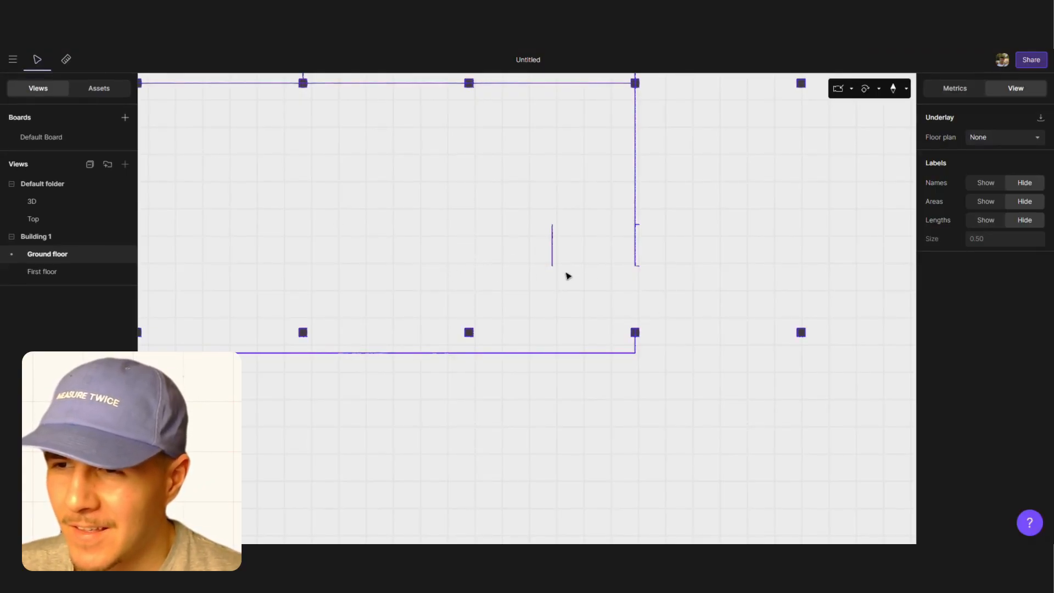
Try to extend the freestanding vertical line down to the lower wall with Trim / Extend, undoing the trimmed wall segment
double_click(546, 263)
left_click(131, 60)
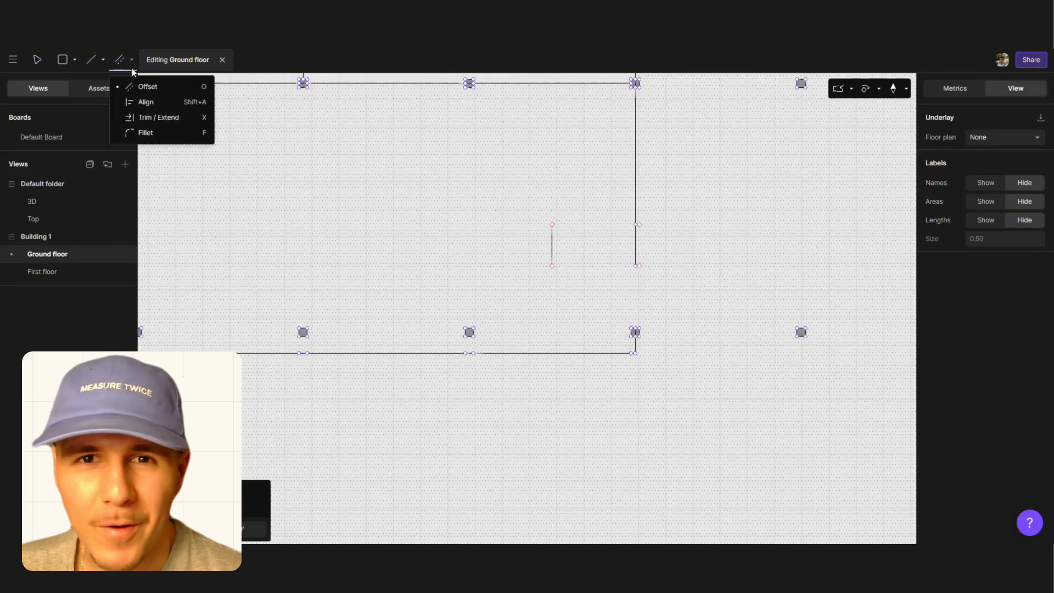
left_click(158, 116)
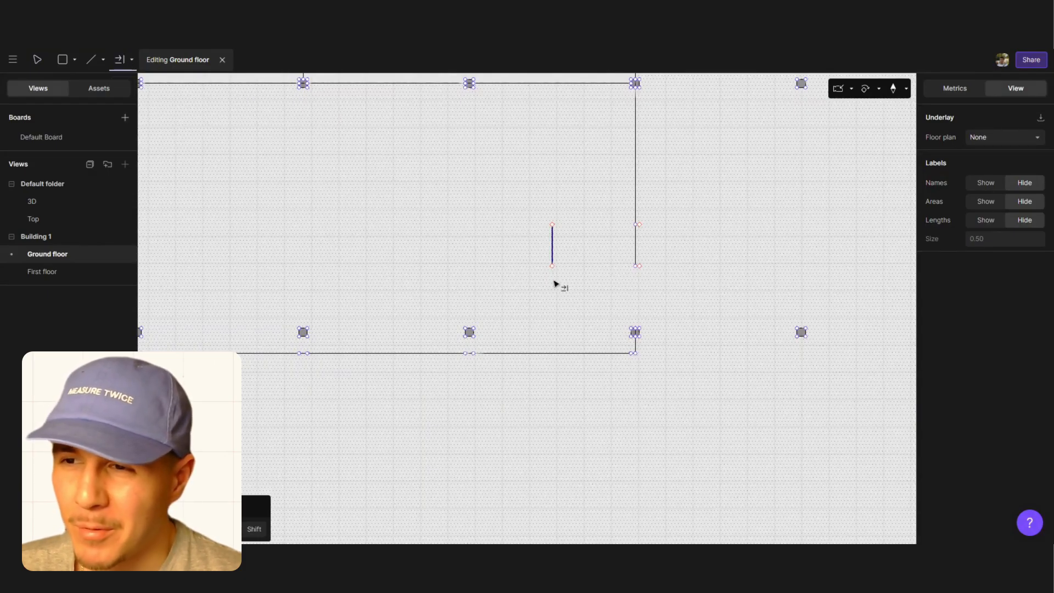
left_click(557, 353)
key("Escape")
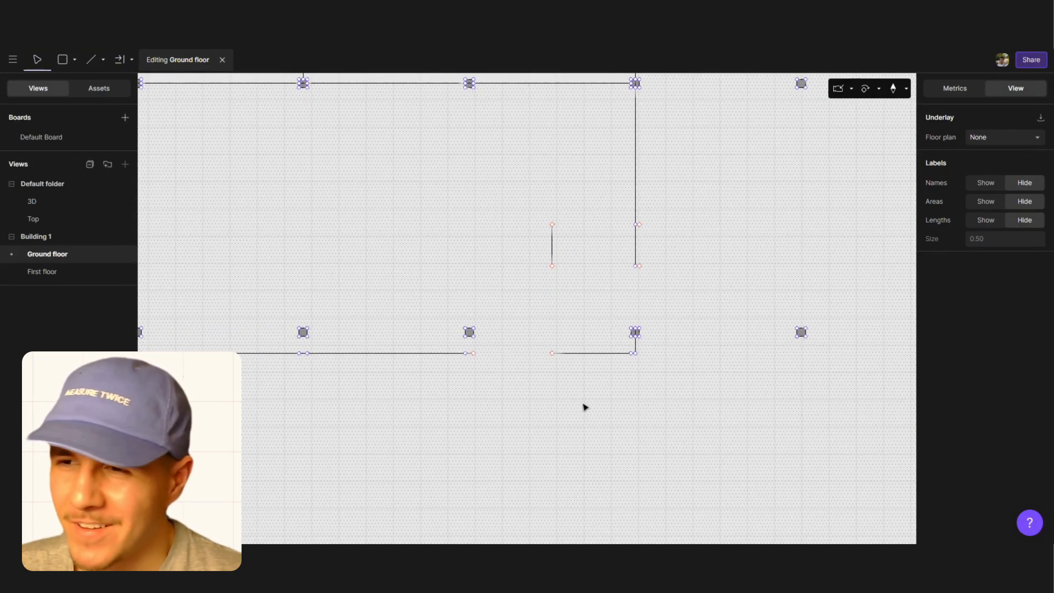
key("ctrl+z")
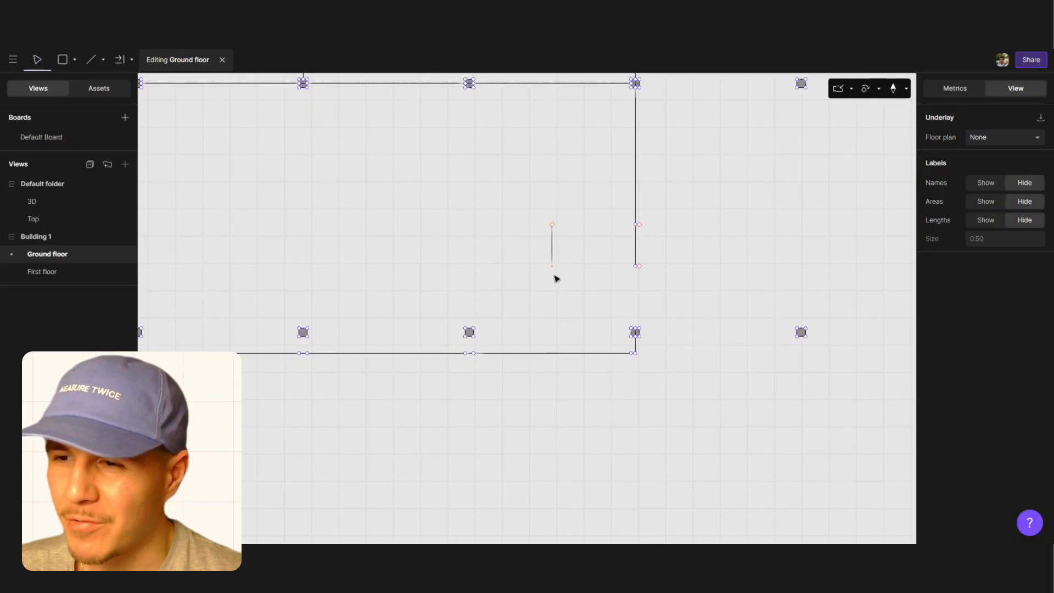
left_click(117, 60)
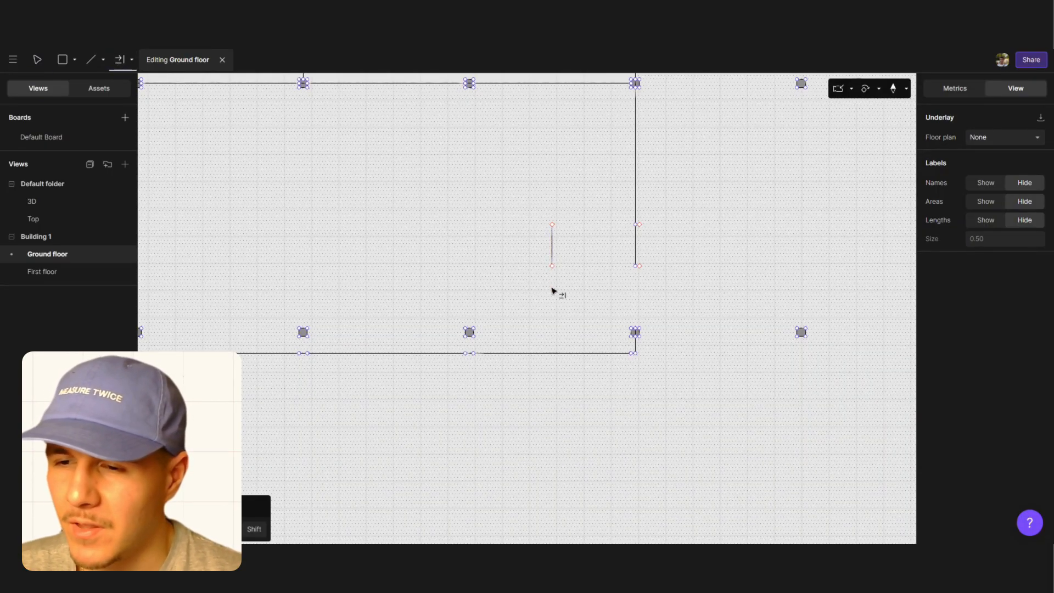
left_click(552, 256)
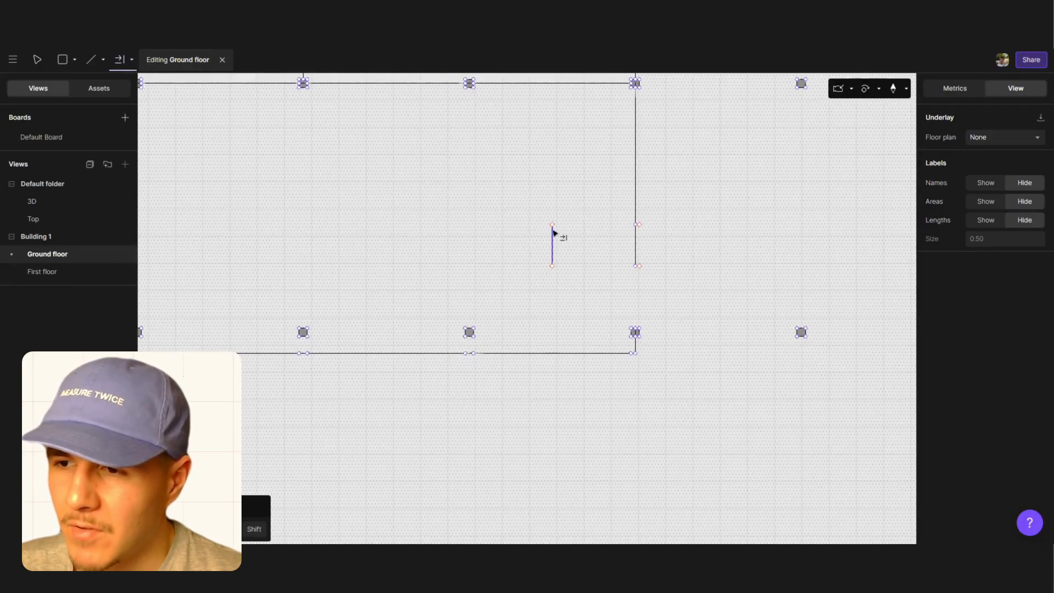
left_click(552, 267)
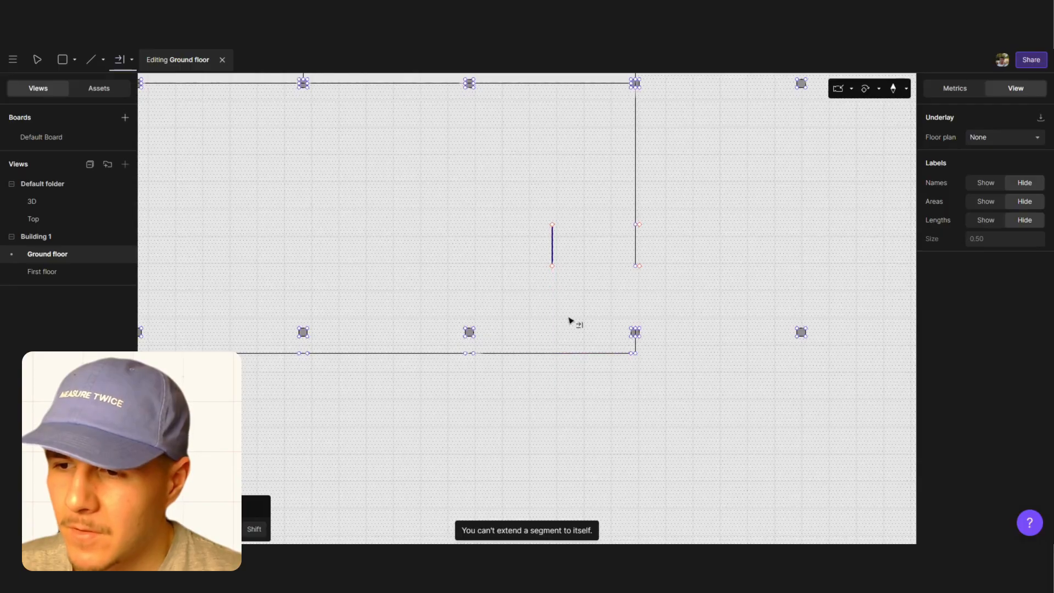
key("Escape")
Extend the freestanding vertical line down to the lower wall with Trim / Extend, and leave ground floor editing
double_click(455, 261)
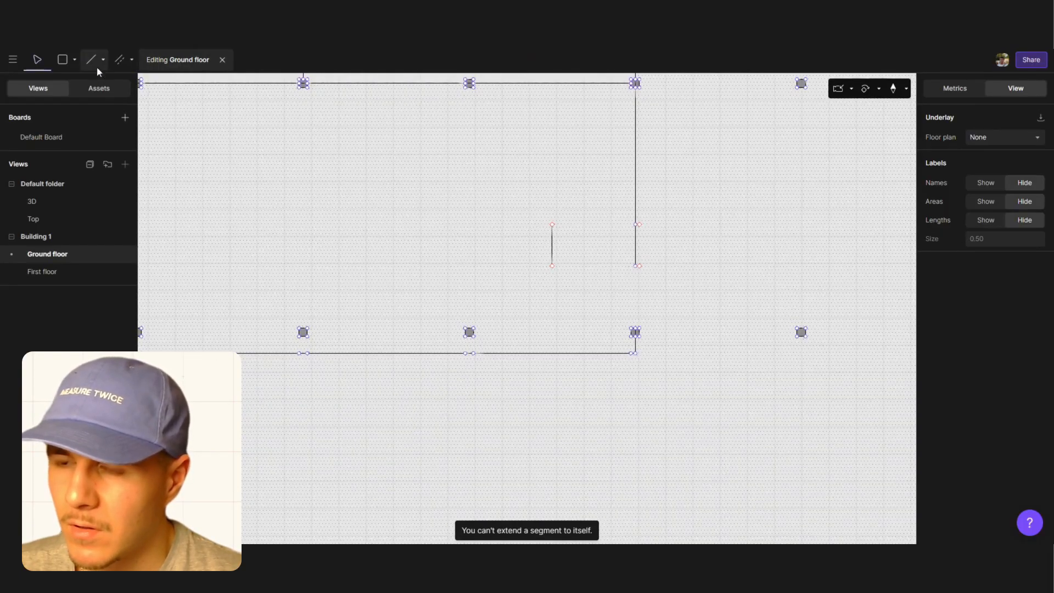
left_click(131, 63)
left_click(159, 119)
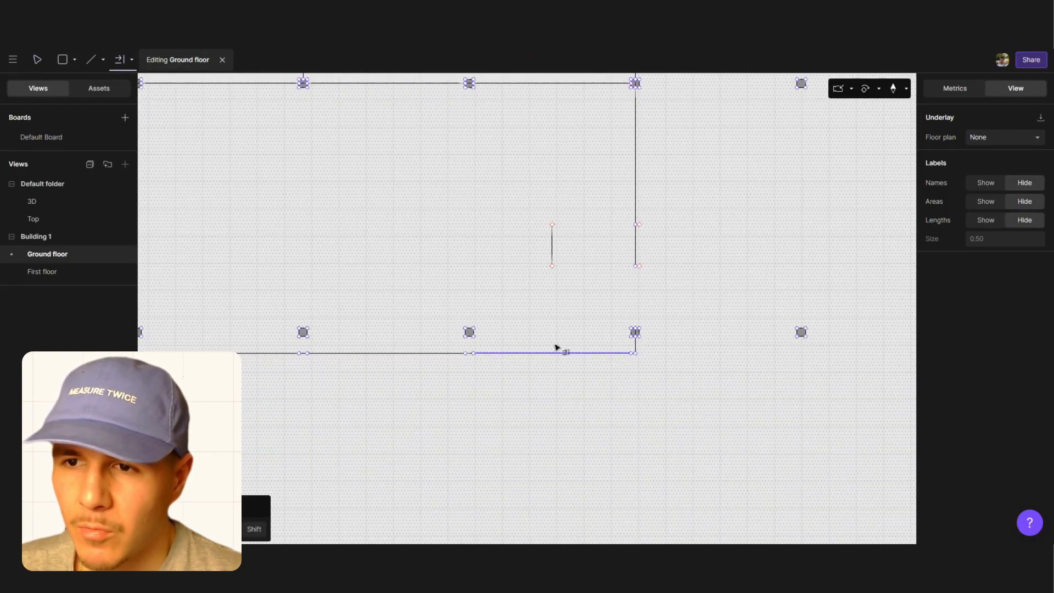
left_click(561, 353)
left_click(553, 264)
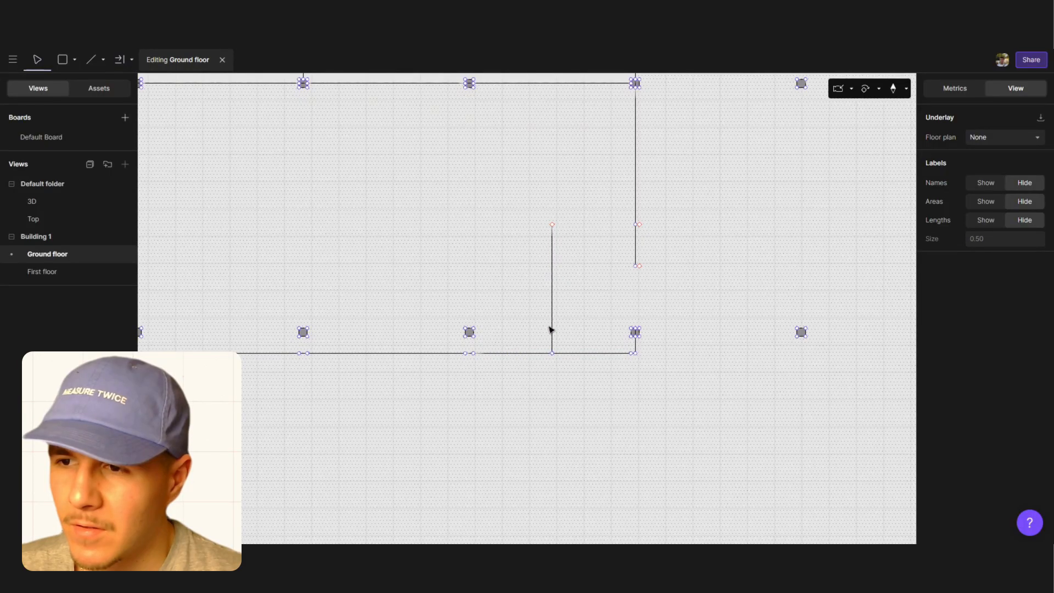
key("Escape")
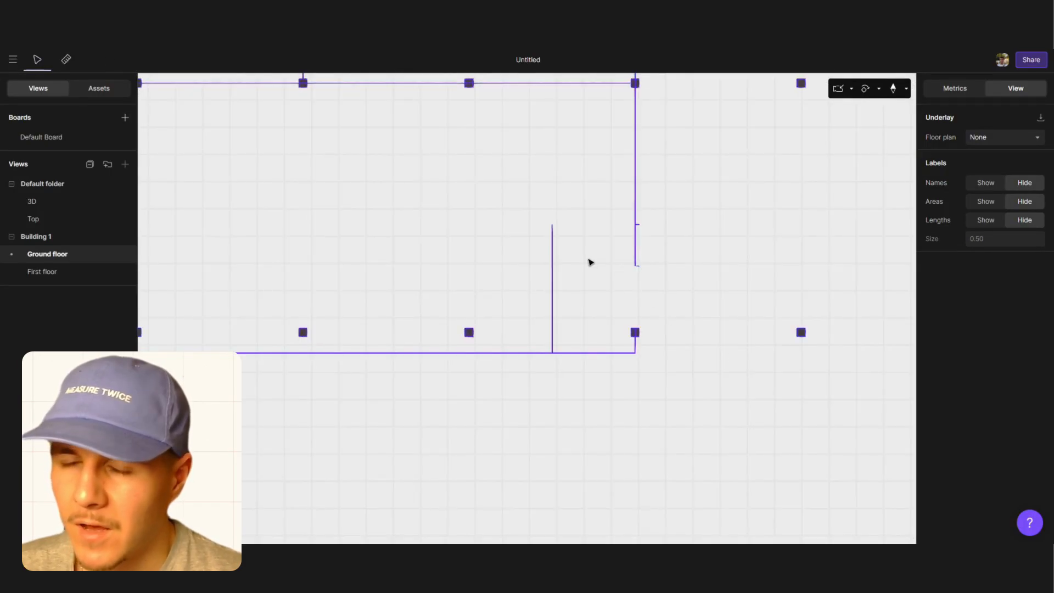
Reopen the ground floor and draw a horizontal line from the vertical line's upper end to the right wall
double_click(590, 262)
left_click(91, 60)
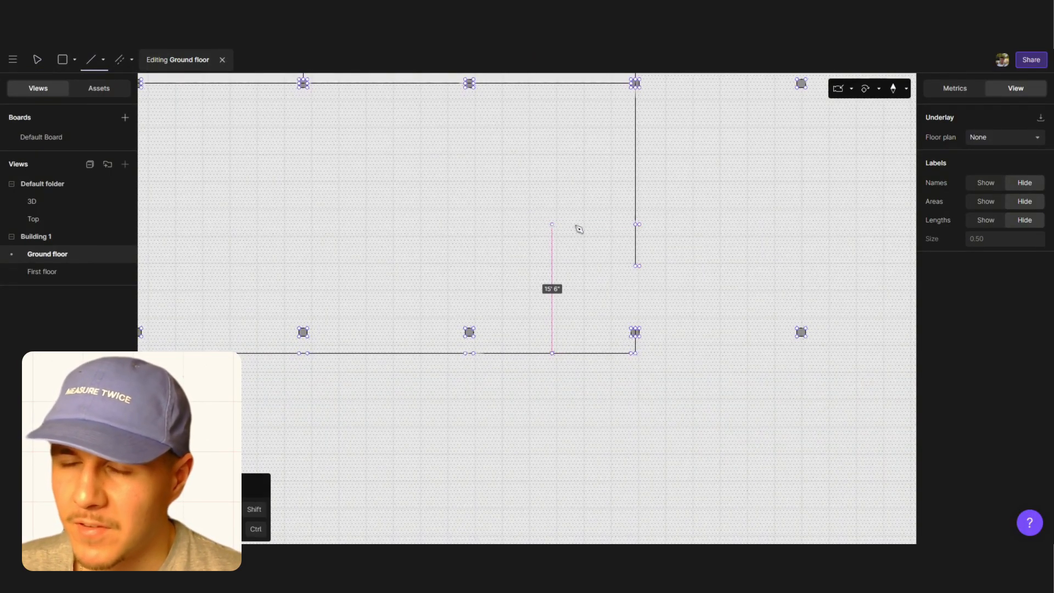
left_click(552, 224)
left_click(637, 224)
key("Escape")
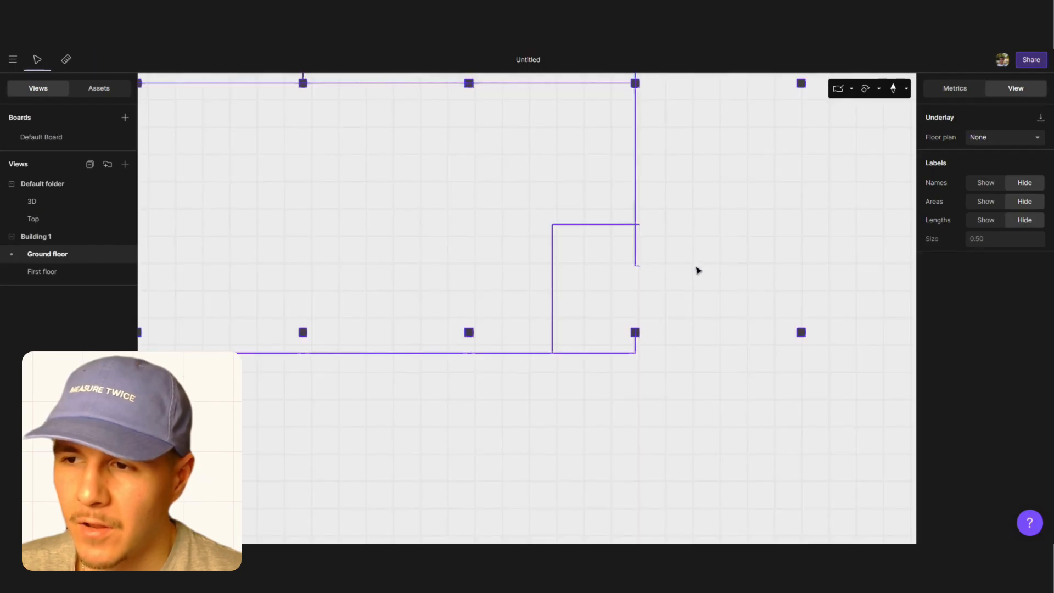
Delete the two short stub lines beside the right wall and extend the wall's open end down to the lower-right column
double_click(629, 251)
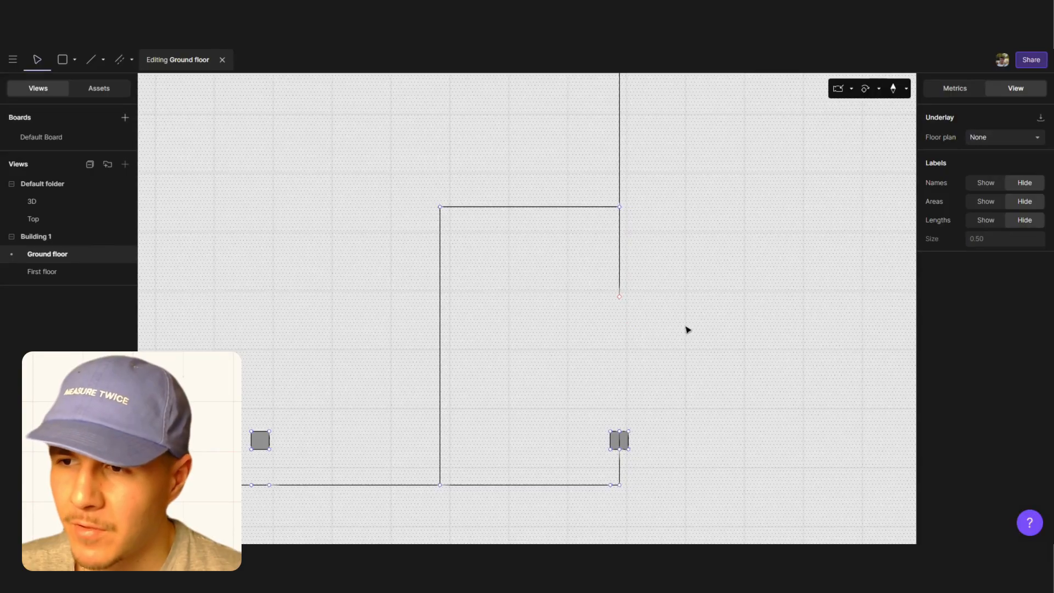
key("Escape")
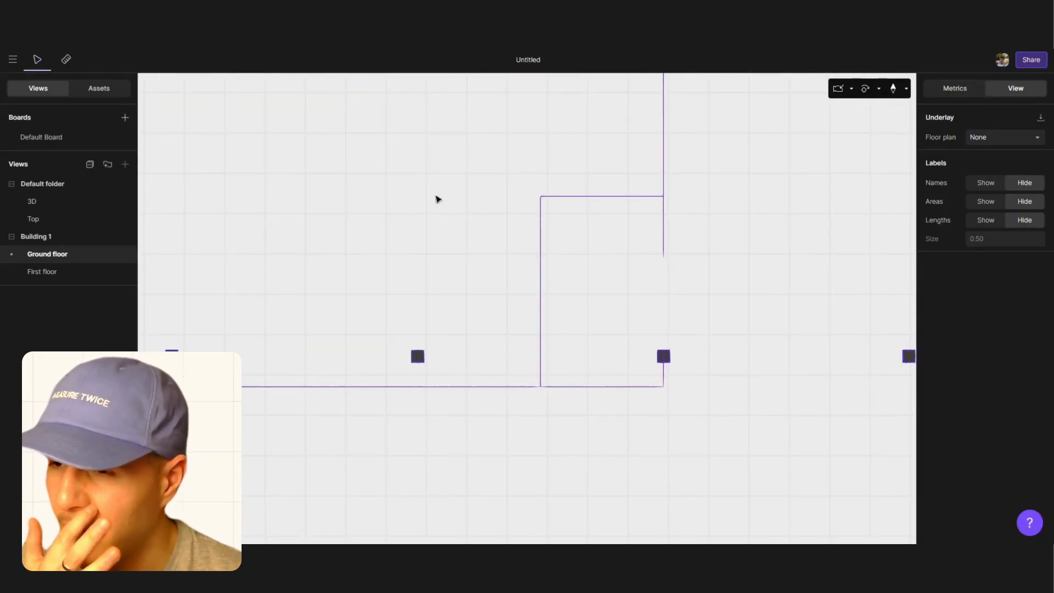
double_click(597, 268)
left_click(132, 59)
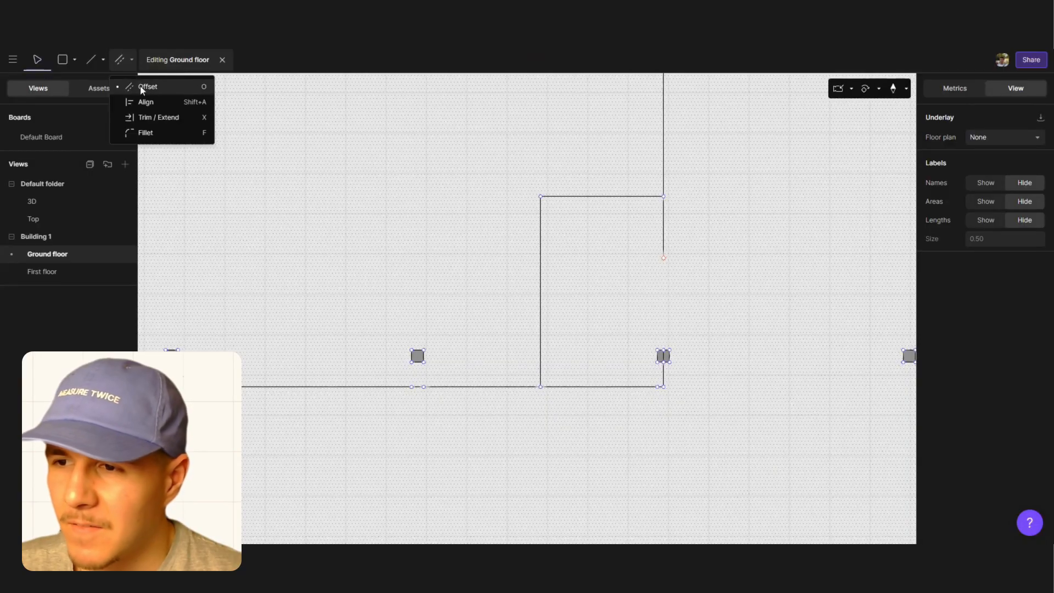
left_click(162, 116)
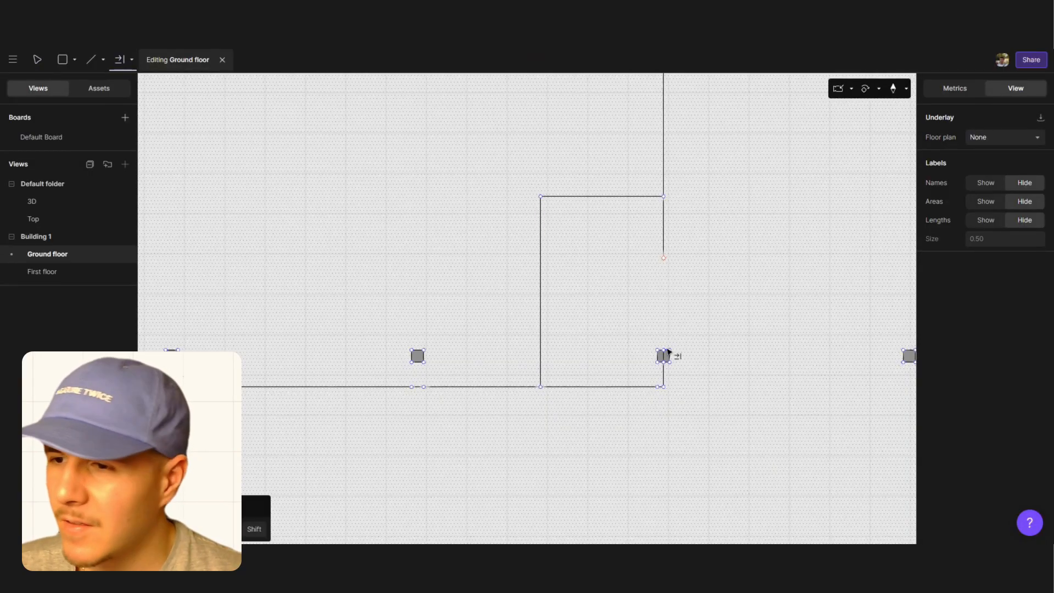
left_click(667, 266)
key("Escape")
scroll(725, 329, "down", 5)
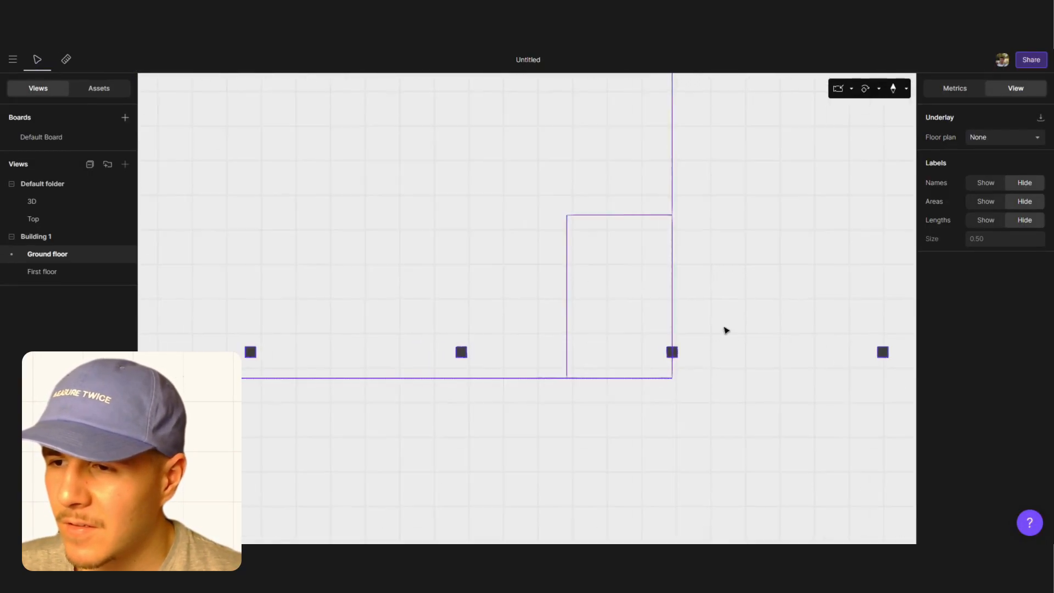
scroll(726, 329, "down", 1)
Reopen the ground floor and offset the sides of the lower row's middle column outward, repeating closely spaced copies to the right
double_click(473, 266)
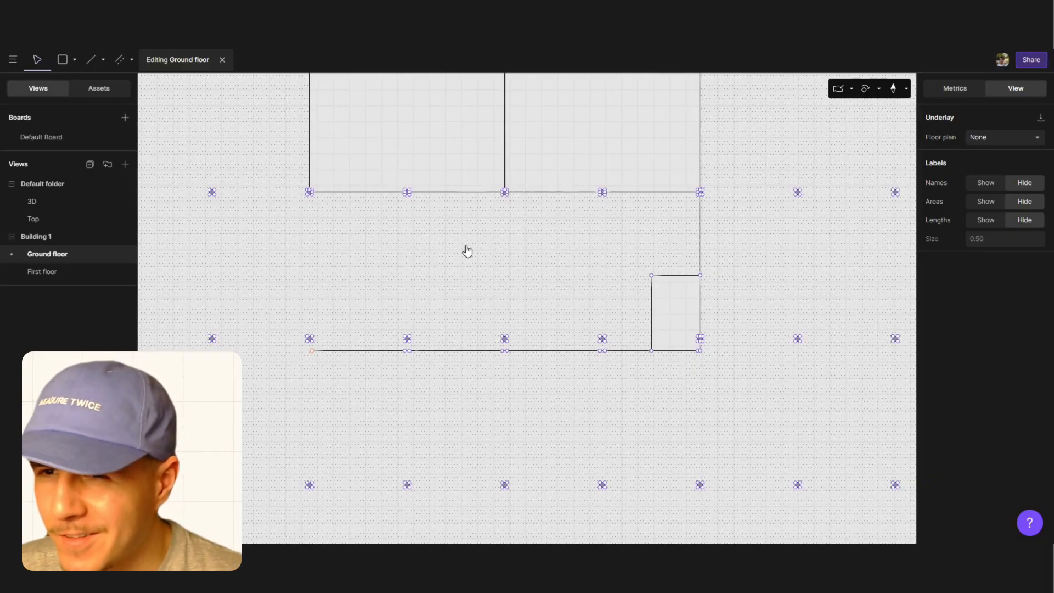
left_click(95, 61)
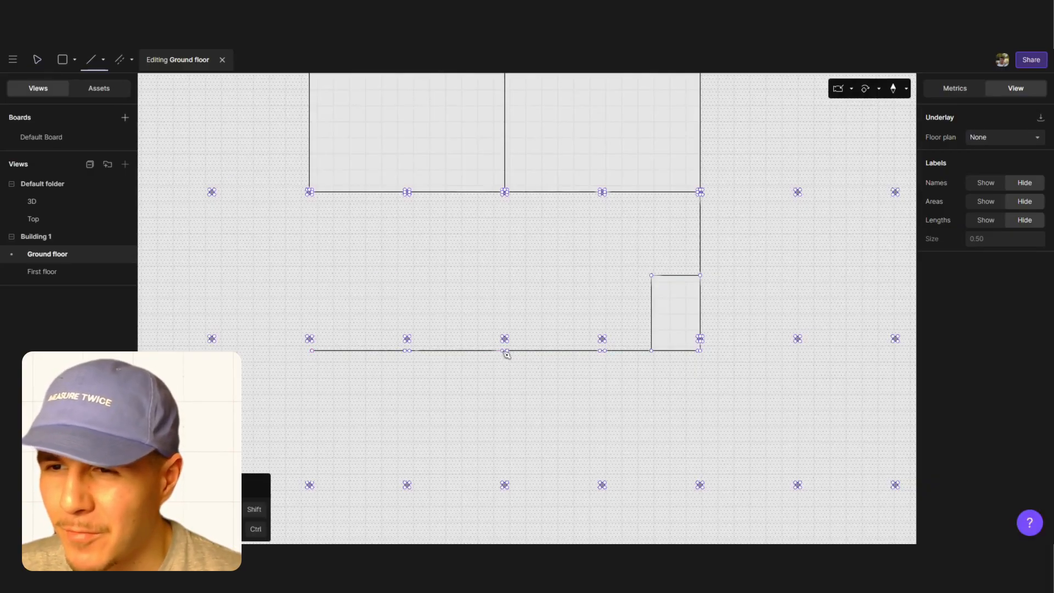
scroll(509, 340, "up", 5, "ctrl")
left_click(119, 59)
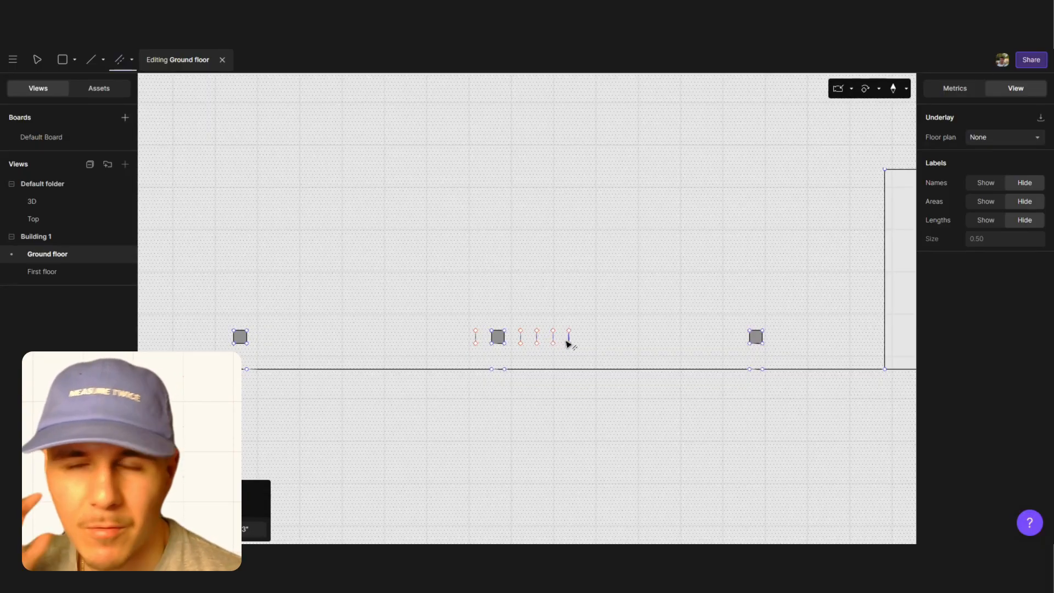
left_click(585, 338)
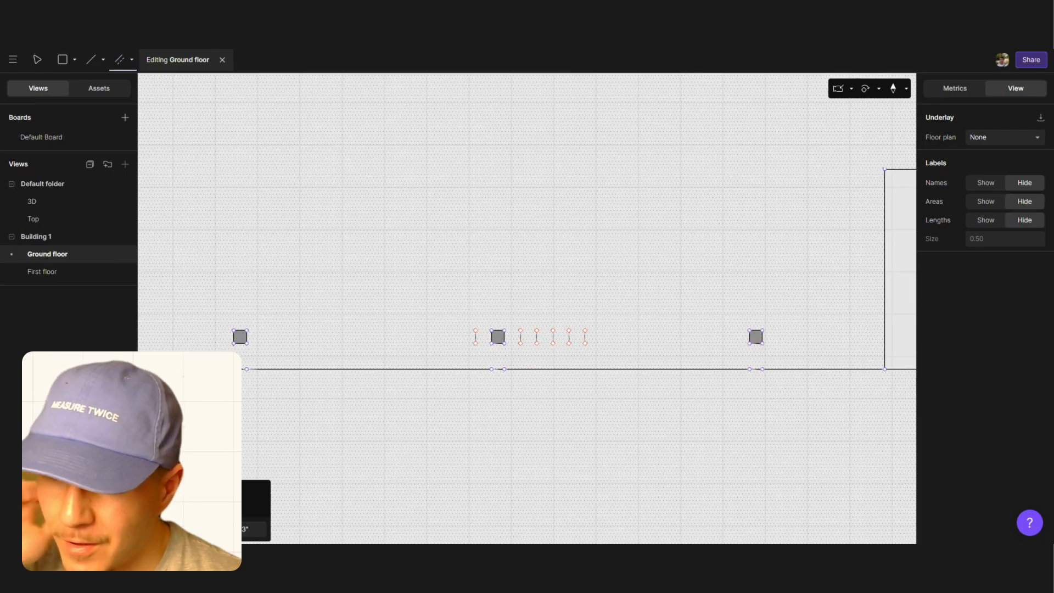
scroll(513, 381, "down", 2)
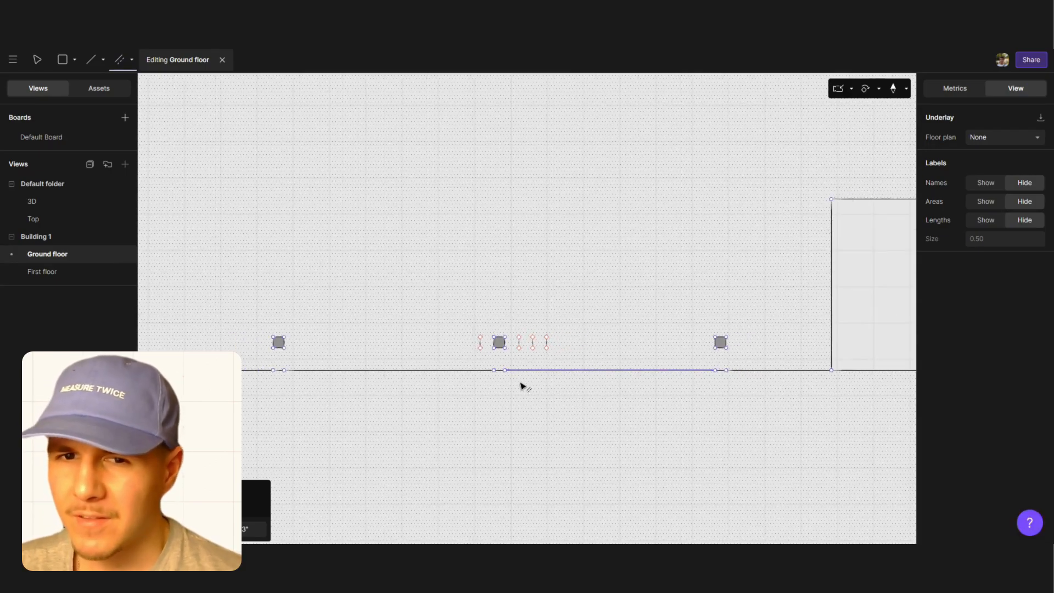
Undo the closely spaced offset lines on both sides of the lower row's middle column
key("ctrl+z")
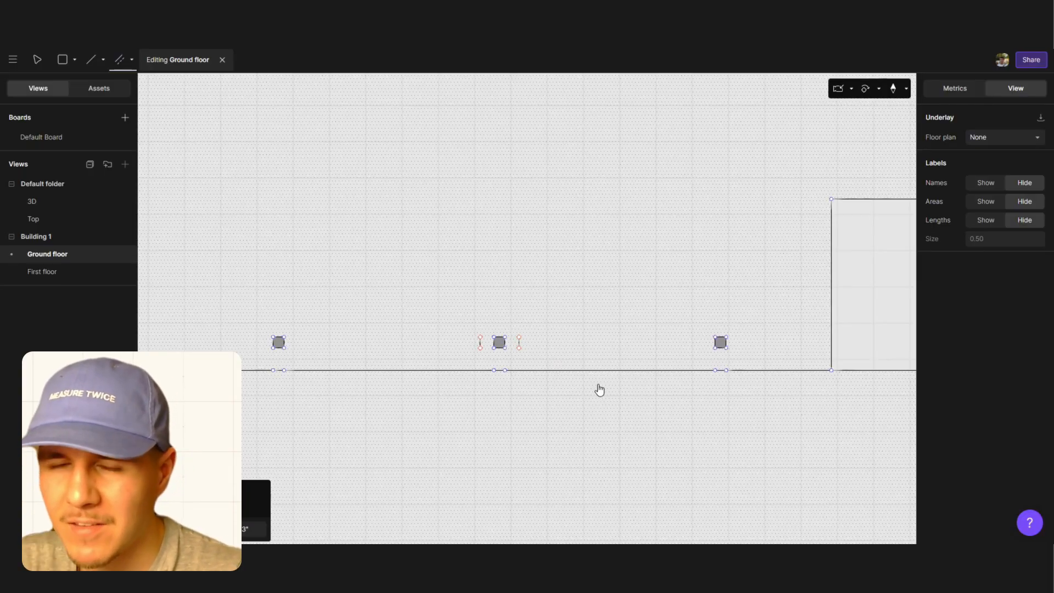
left_click(525, 350)
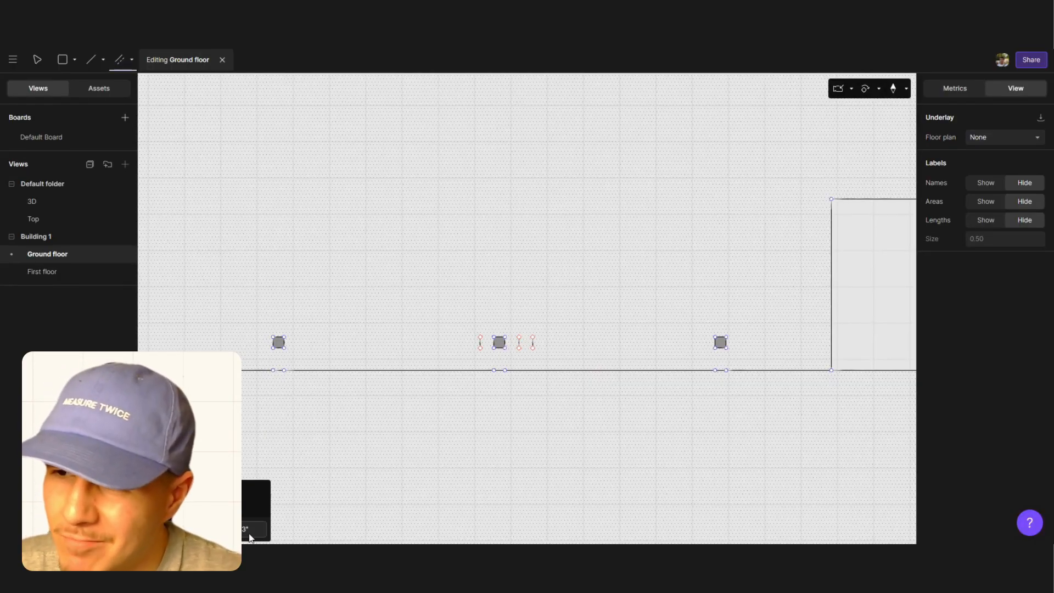
key("ctrl+z")
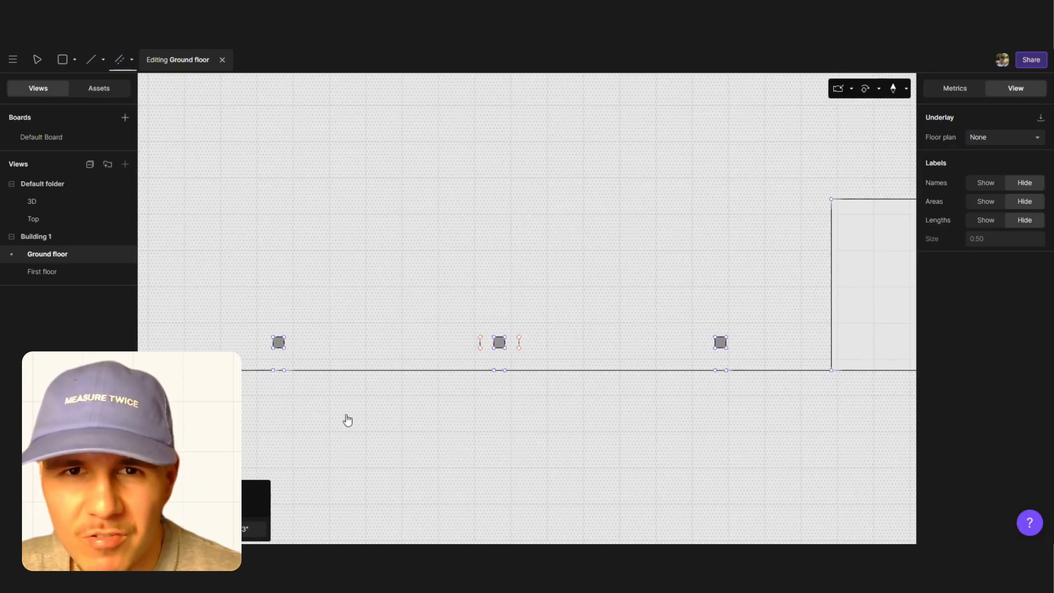
key("ctrl+z")
key("ctrl+z")
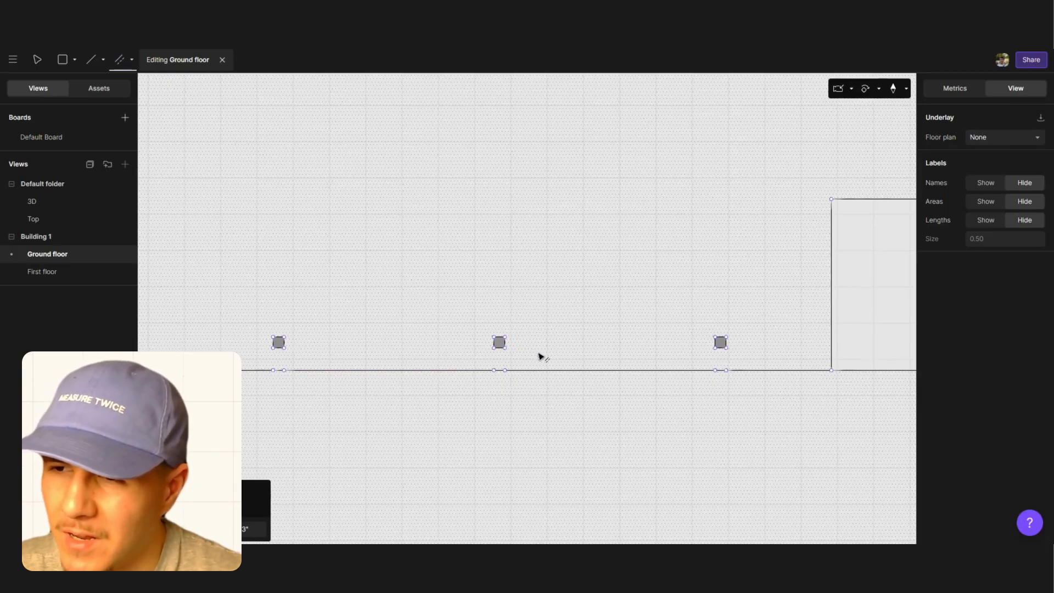
Set a wider offset distance and offset the middle column's sides outward, making one line to the left and four evenly spaced lines to the right
left_click(247, 529)
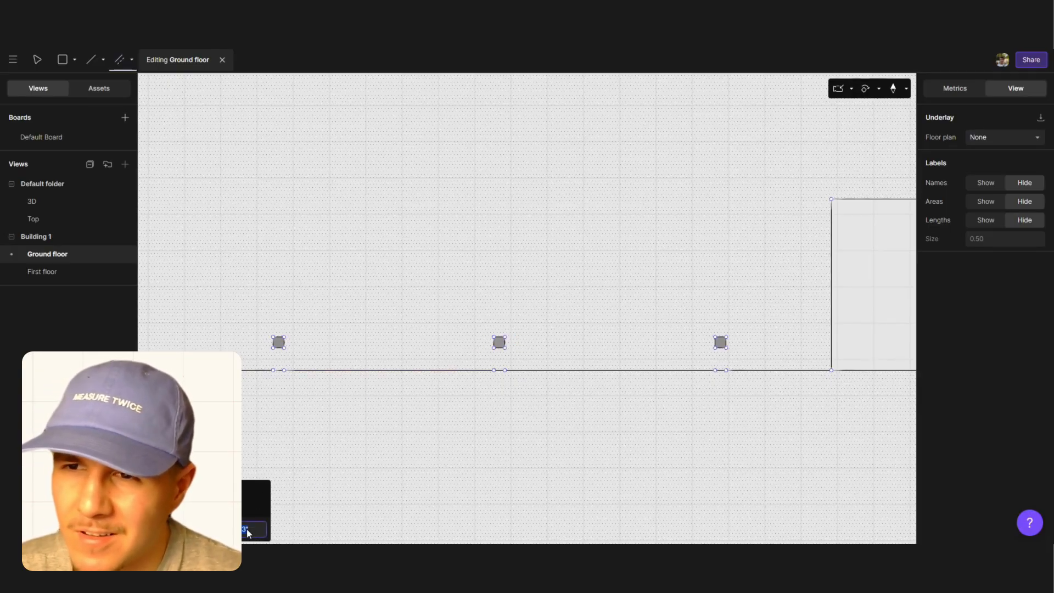
type("6")
key("Return")
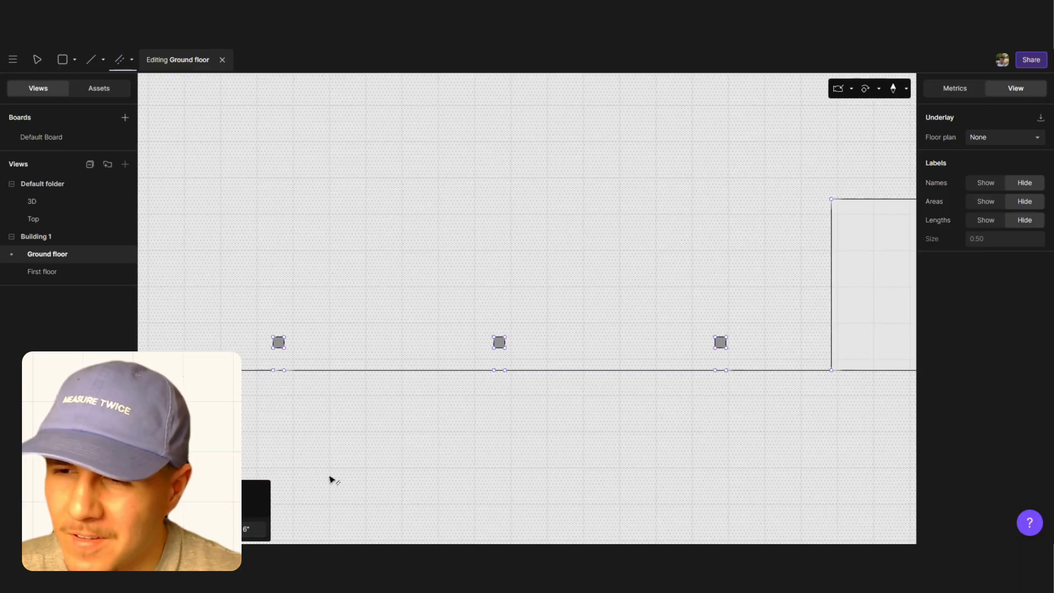
left_click(513, 343)
left_click(486, 344)
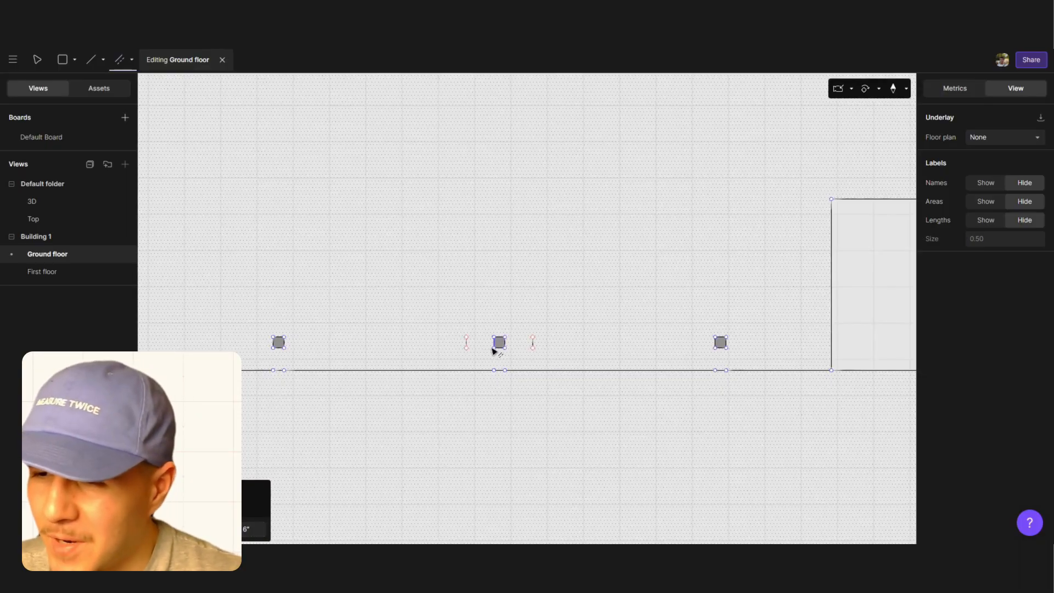
left_click(559, 346)
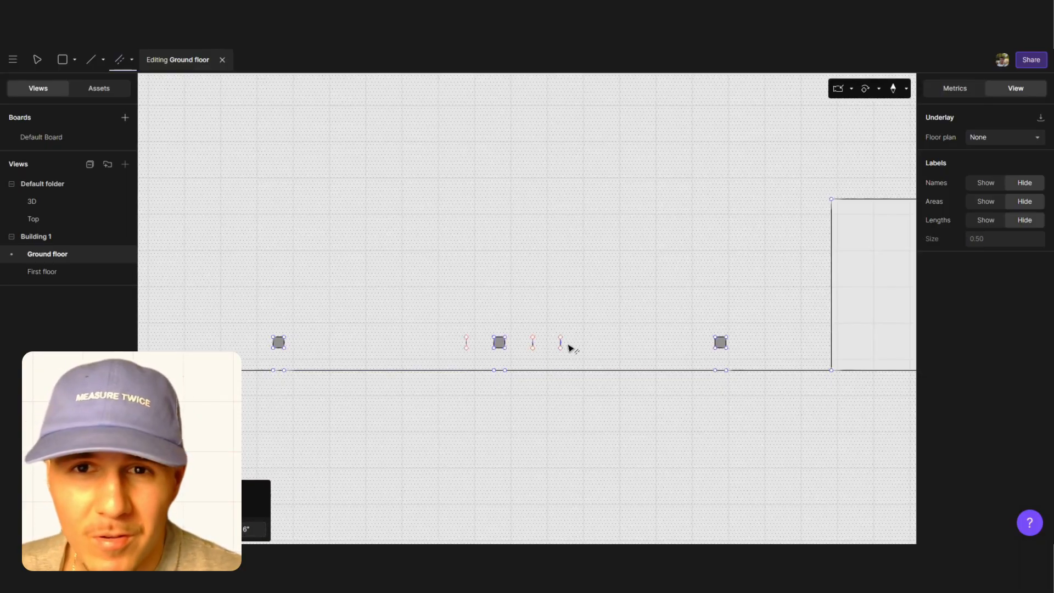
left_click(588, 347)
left_click(601, 348)
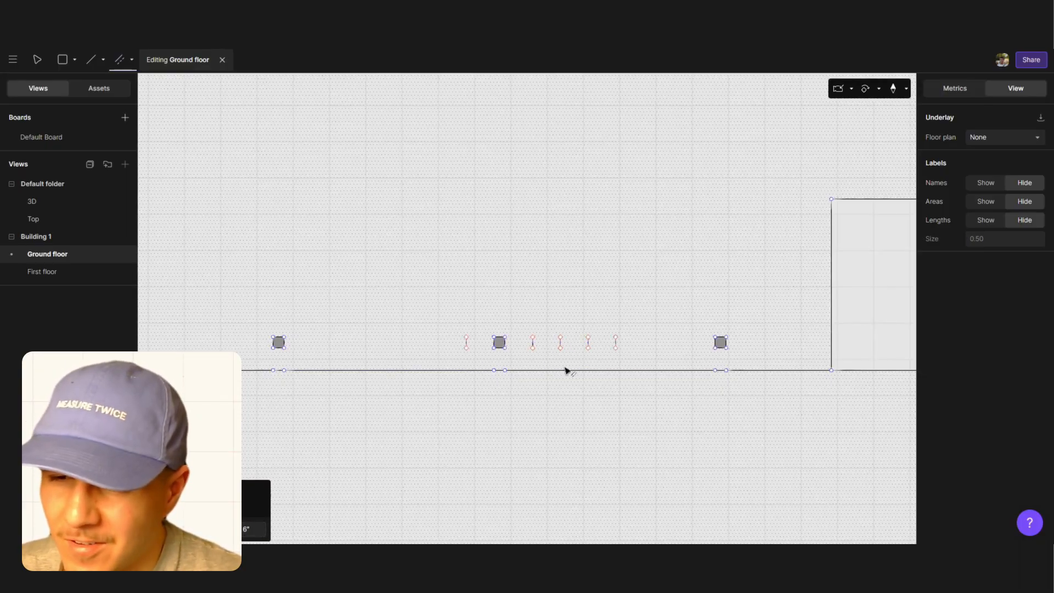
Offset more evenly spaced lines outward on both sides of the lower row's middle column, making five lines on each side
left_click(439, 345)
left_click(402, 369)
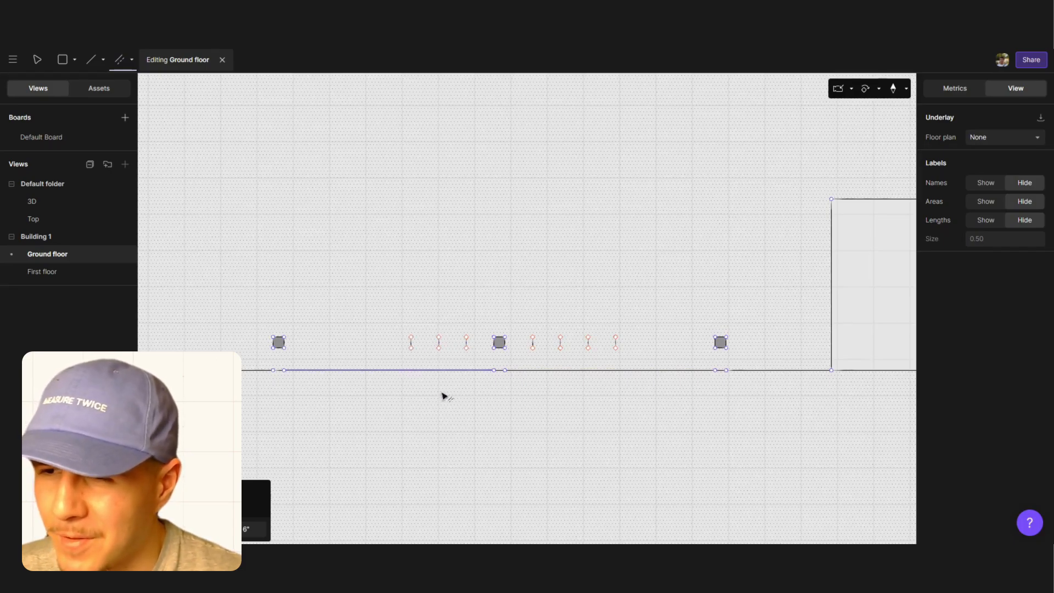
left_click(627, 346)
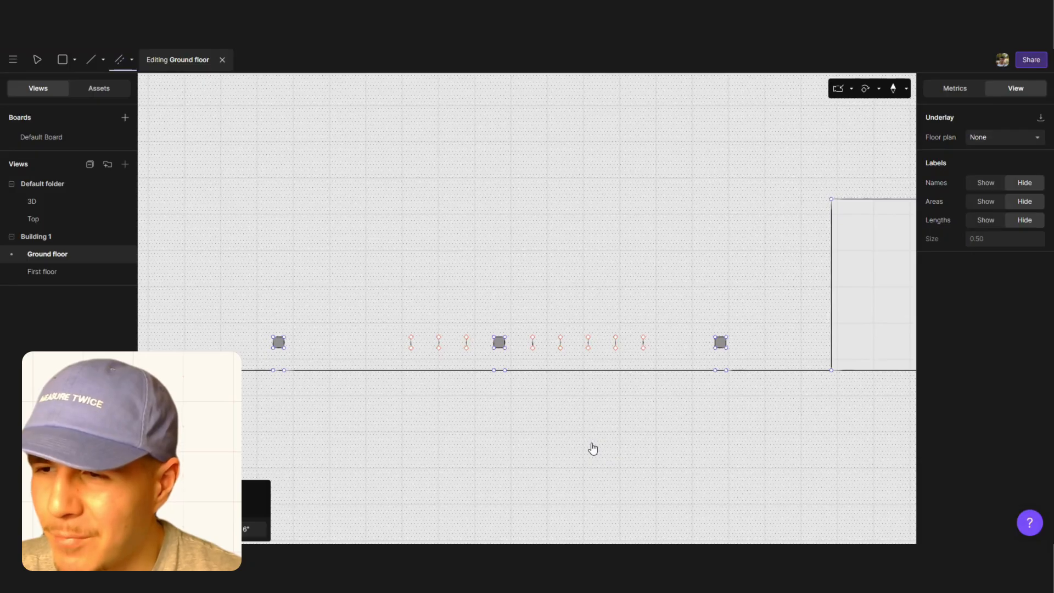
left_click(411, 345)
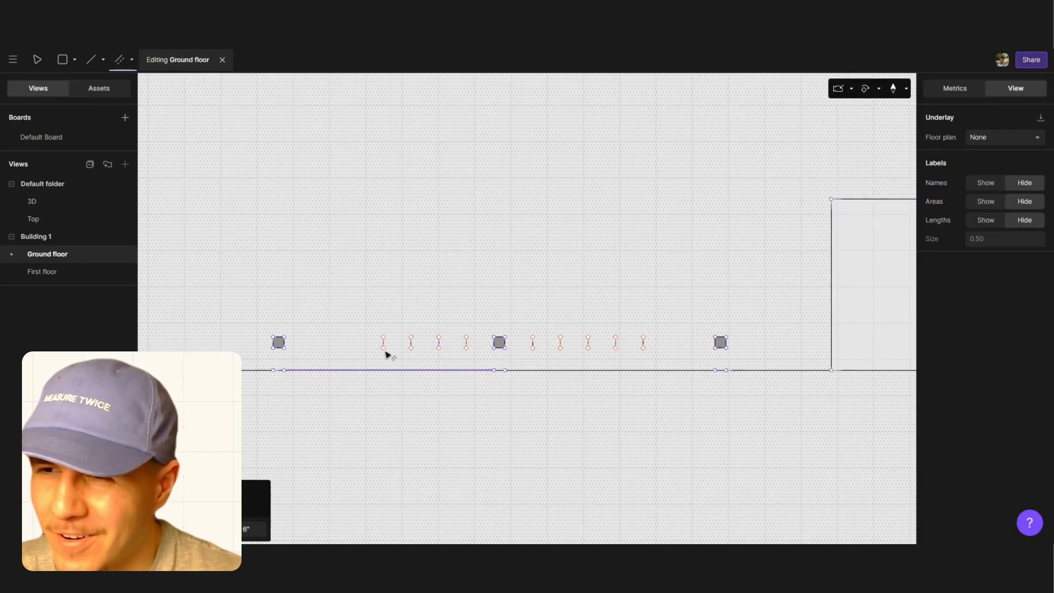
left_click(93, 59)
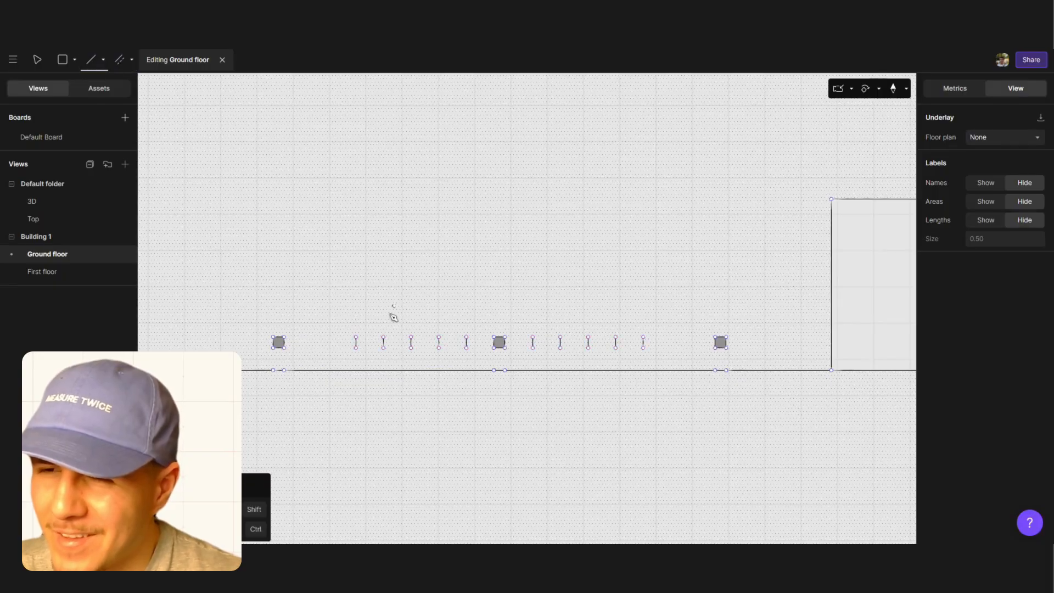
left_click(383, 337)
key("Escape")
key("Escape")
double_click(383, 343)
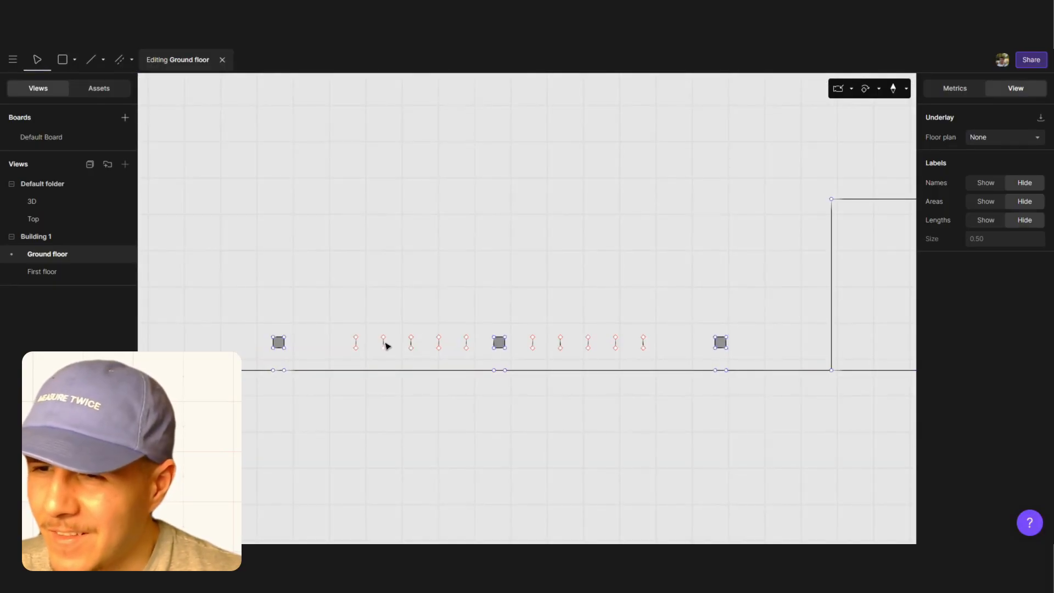
Delete the three intermediate offset lines on each side of the middle column, keeping only the nearest and farthest ones
scroll(384, 343, "up", 3)
left_click_drag(474, 306, 378, 349)
key("Delete")
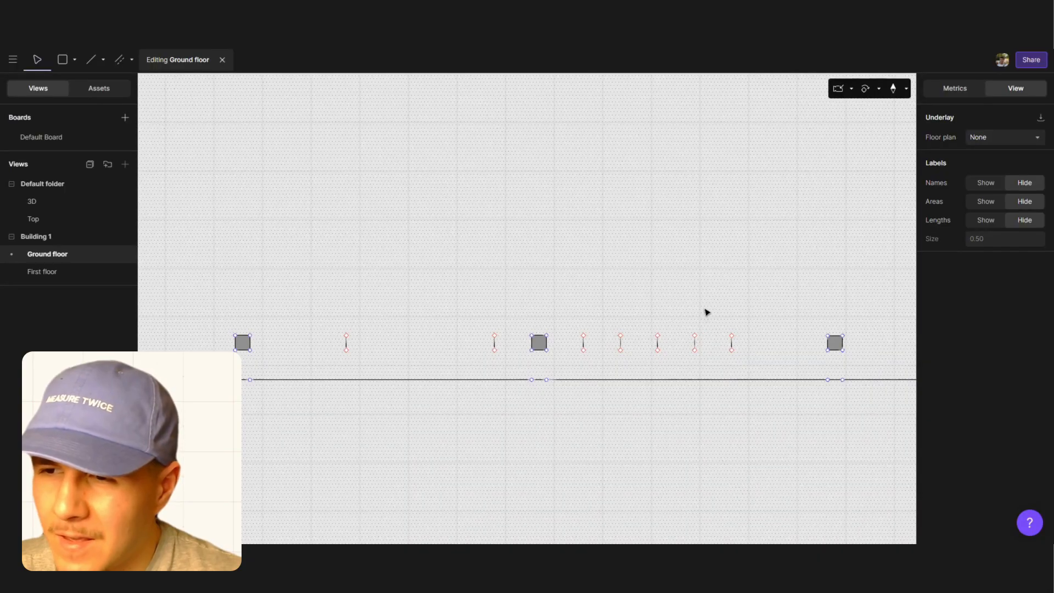
left_click_drag(706, 312, 614, 351)
key("Delete")
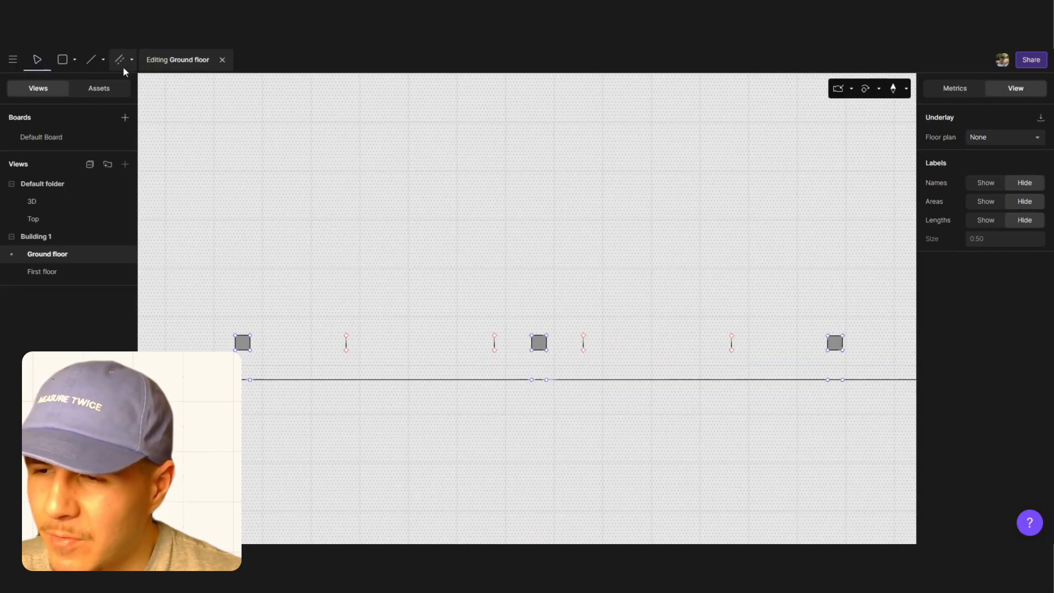
Draw horizontal lines joining the lower ends of the two remaining short lines on each side of the middle column
left_click(91, 59)
left_click(346, 350)
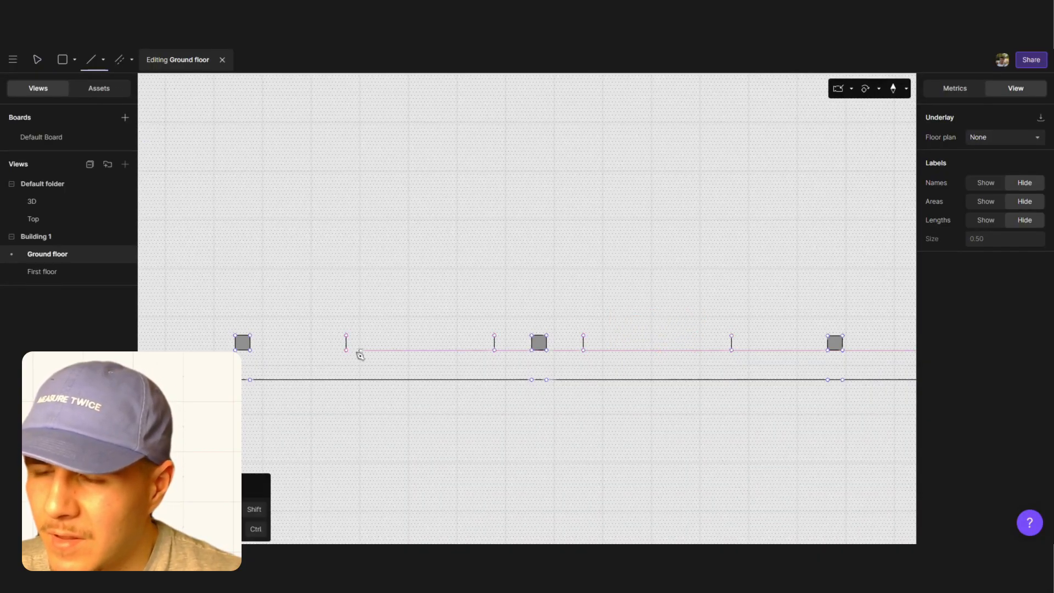
left_click(495, 352)
left_click(584, 351)
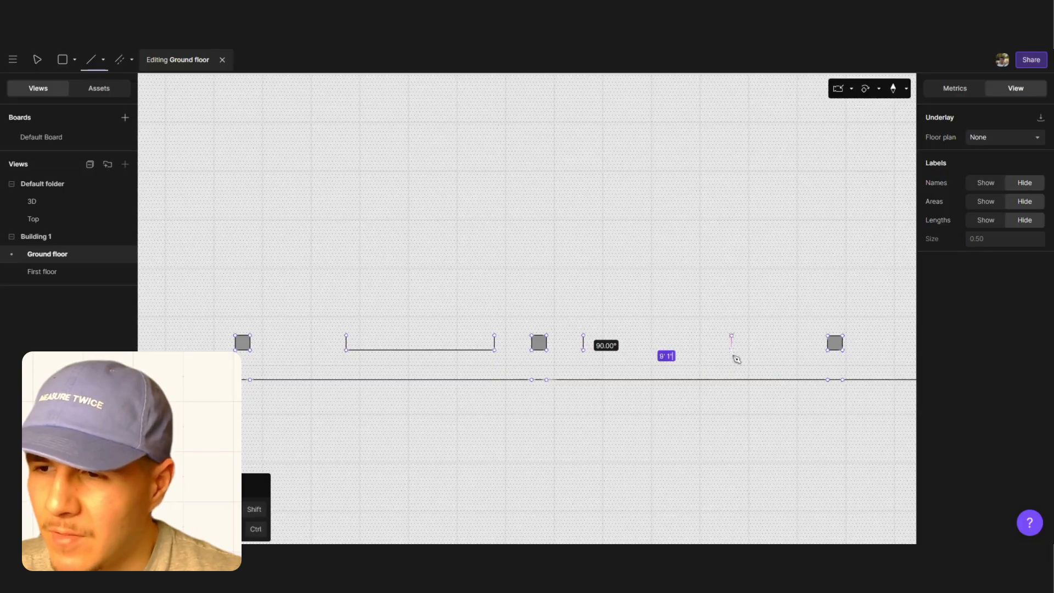
left_click(735, 357)
Try extending a 5' line straight up from the upper-left corner of the small lower-right room, and undo it
scroll(483, 423, "down", 5)
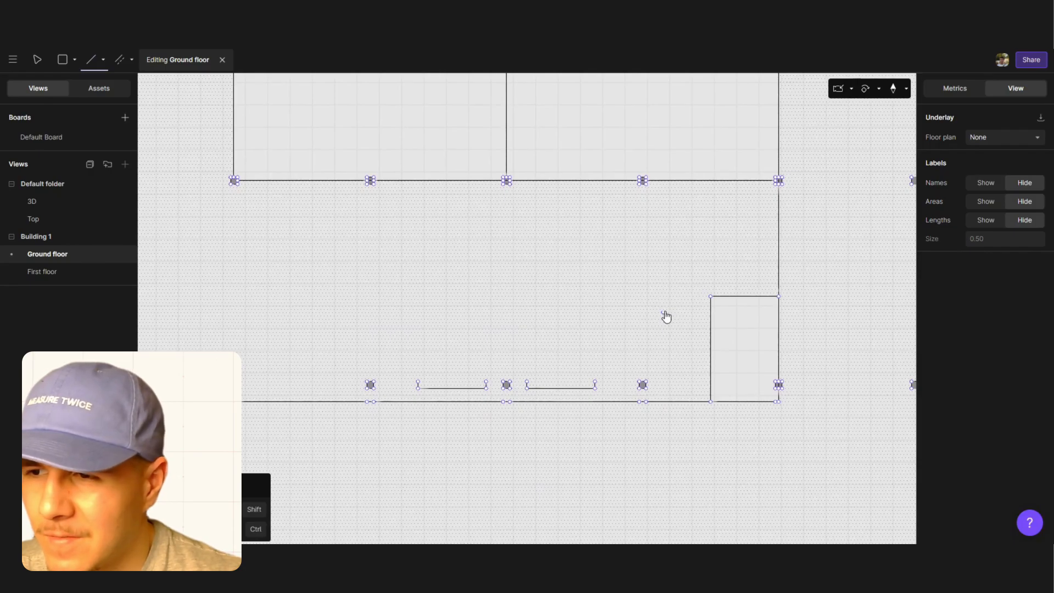
left_click(712, 297)
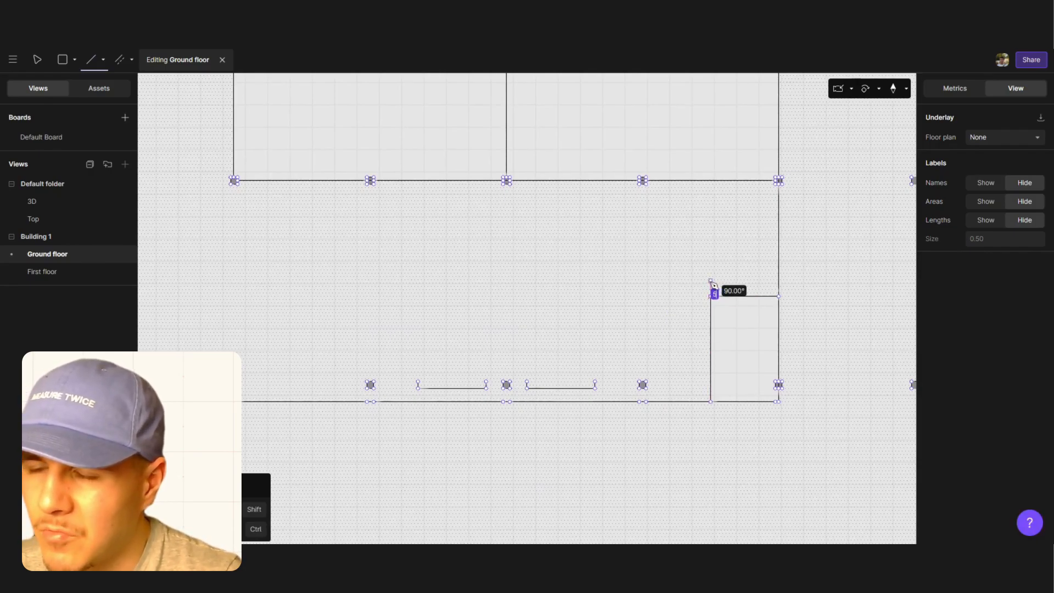
key("Return")
key("Escape")
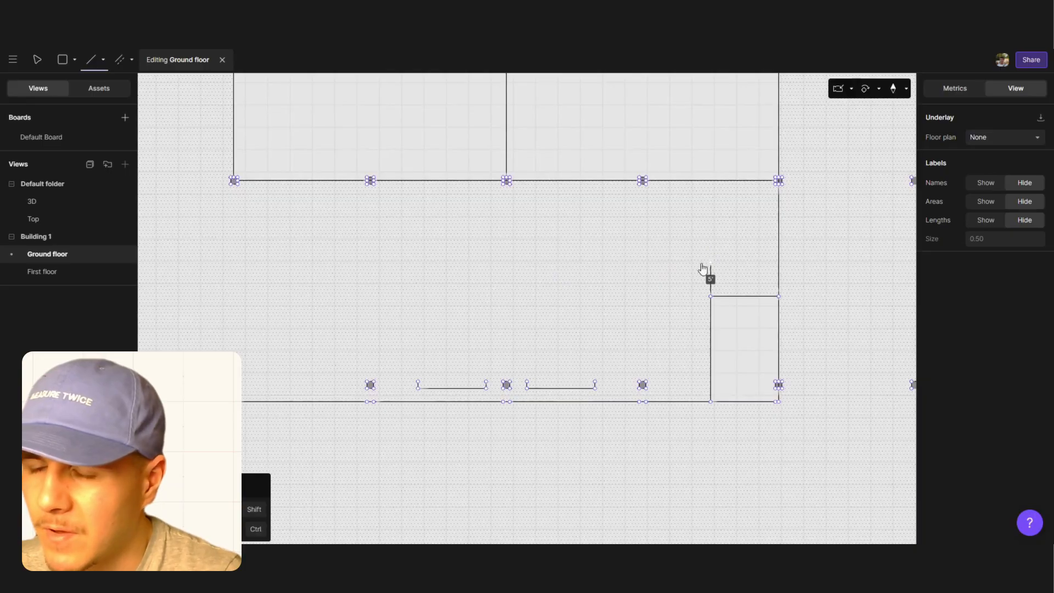
key("Return")
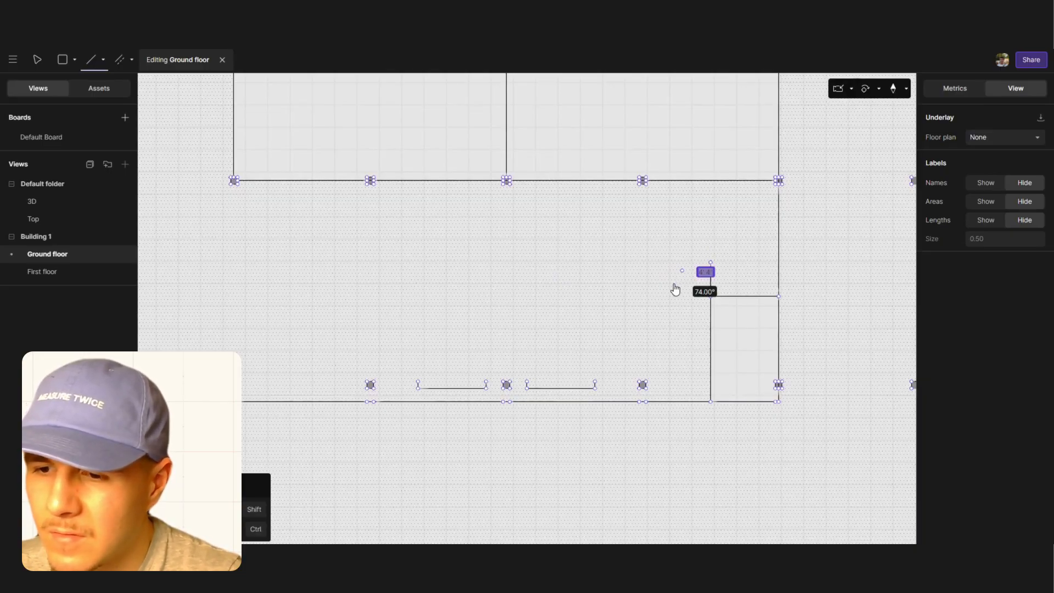
key("Escape")
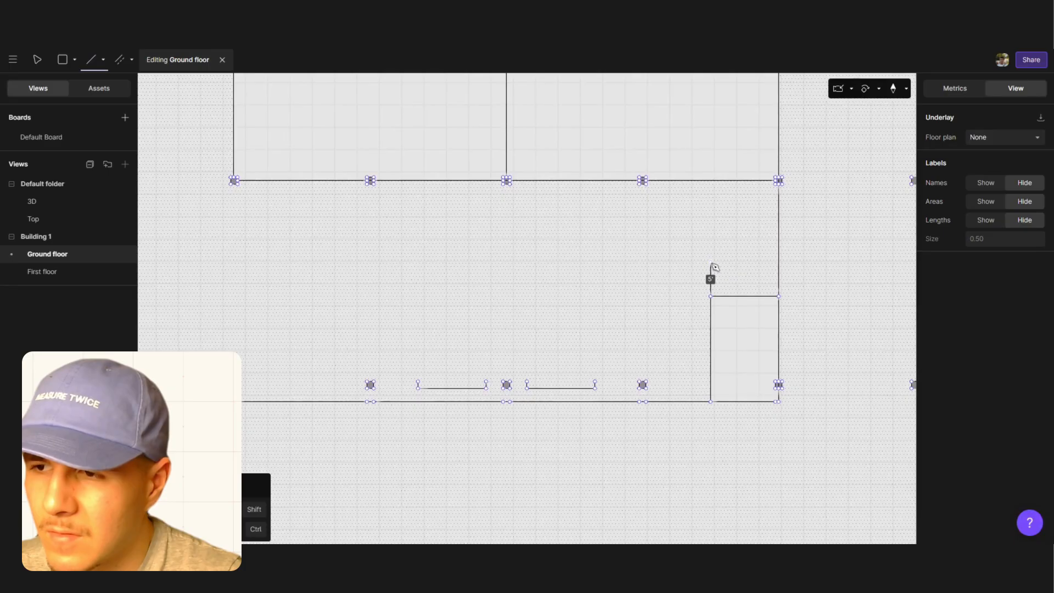
key("ctrl+z")
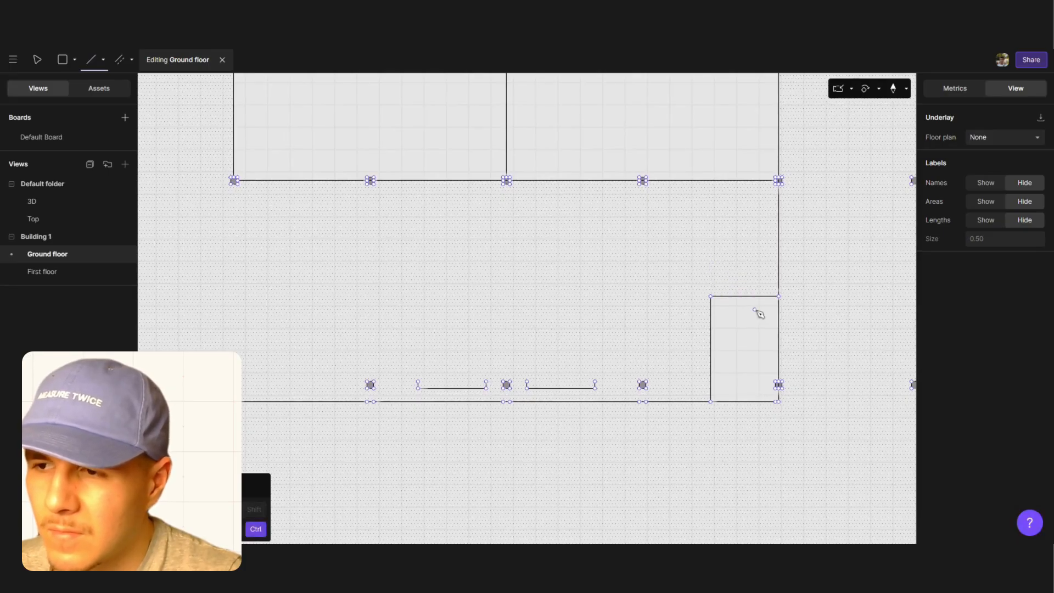
Draw a 2' 6" line up from the small lower-right room's upper-left corner and continue it horizontally left for about 67'
left_click(710, 296)
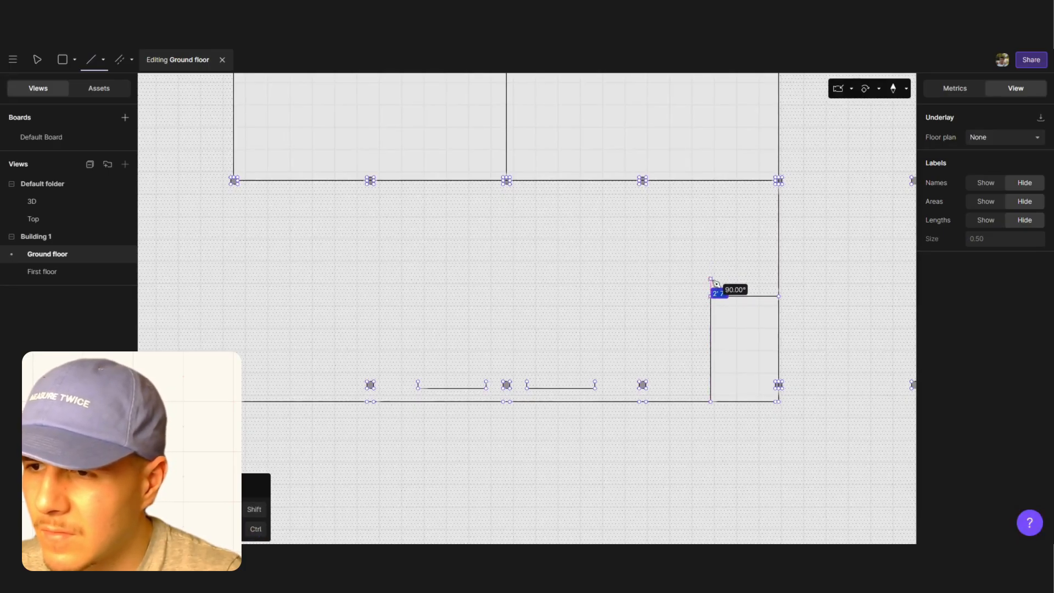
key("Return")
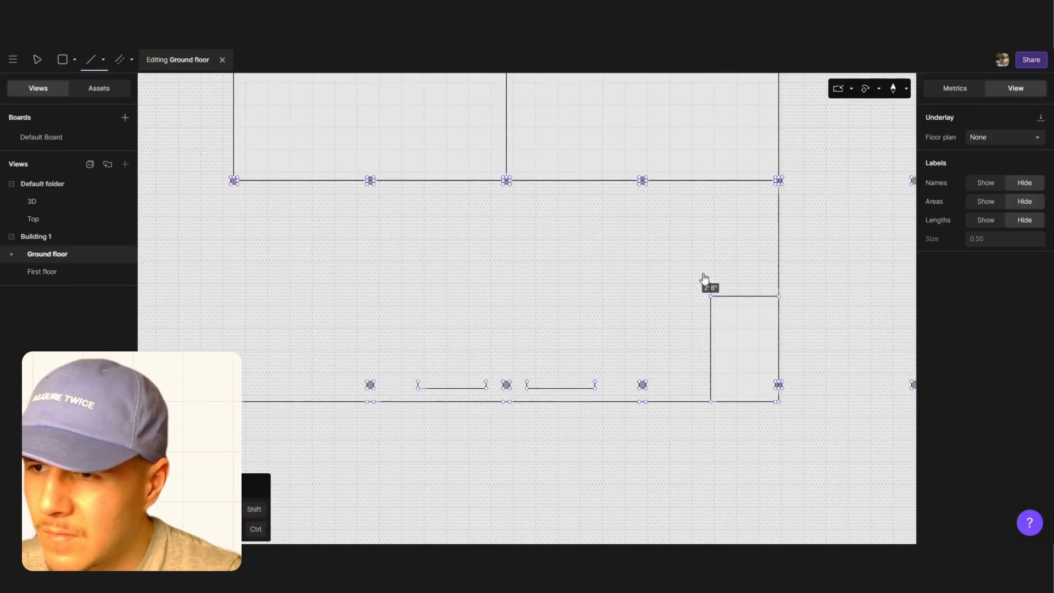
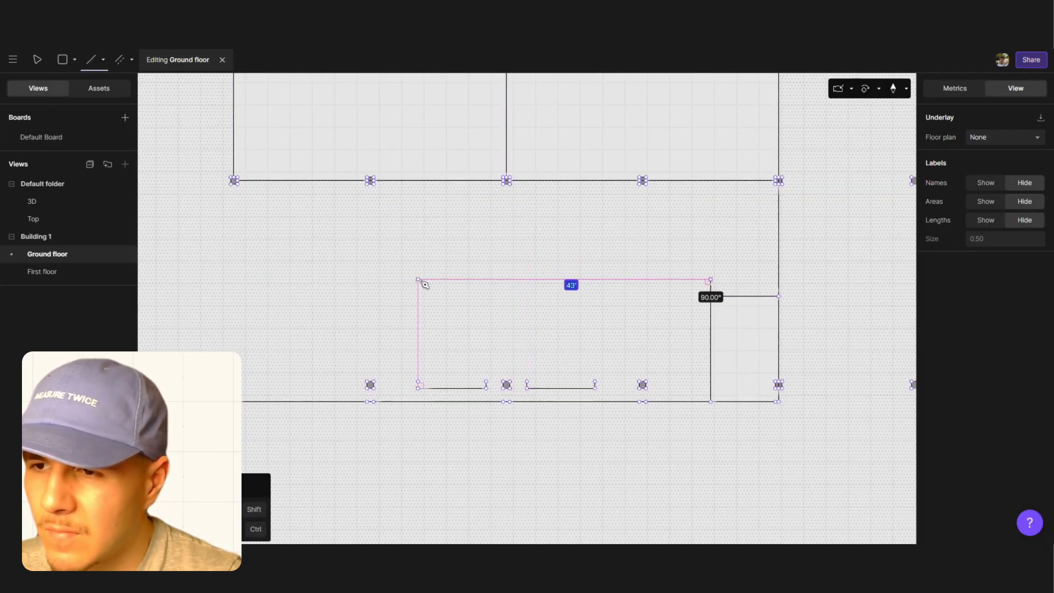
left_click(253, 279)
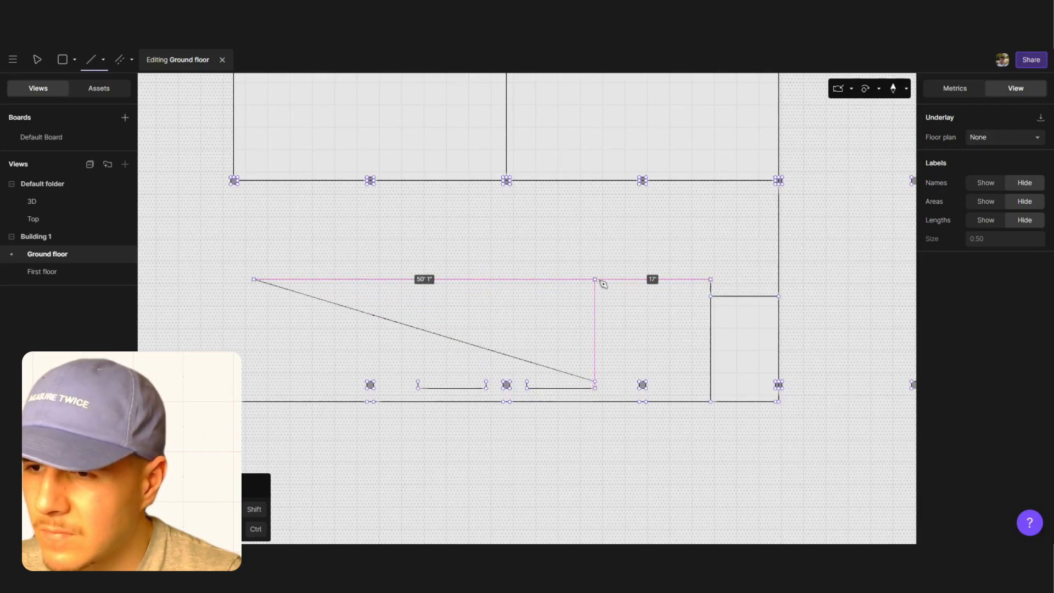
key("ctrl")
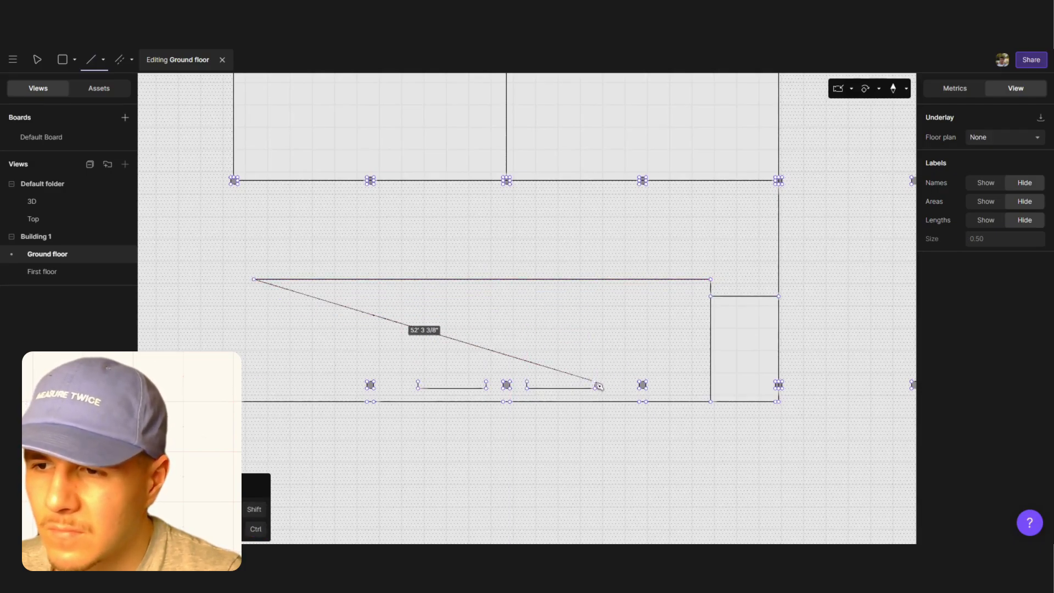
key("ctrl+z")
Draw two 15' vertical lines from the ends of the bracket right of the middle column up to the long horizontal line
left_click(595, 382)
left_click(595, 280)
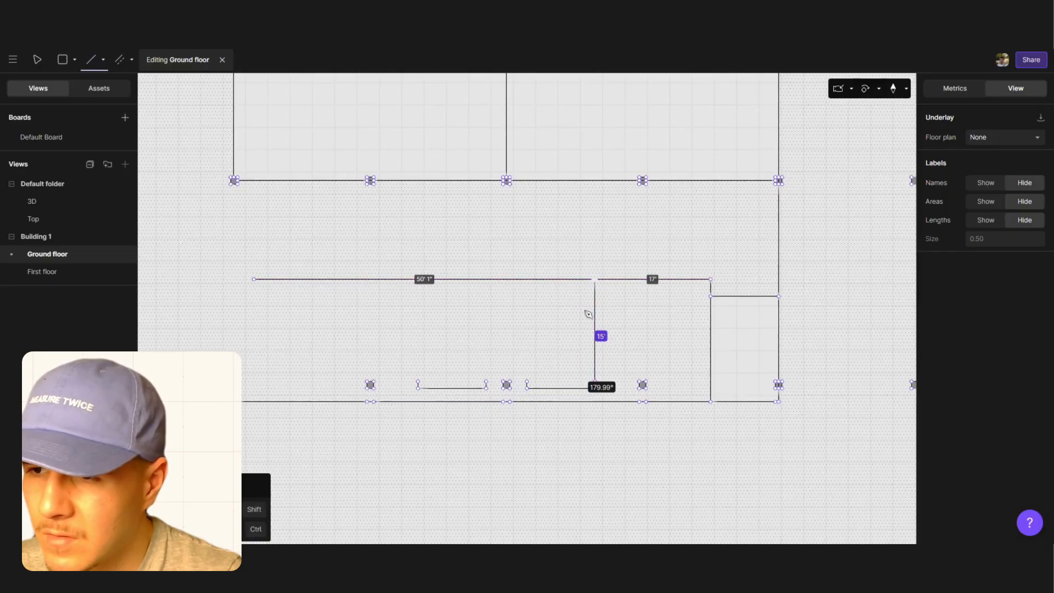
left_click(527, 382)
left_click(527, 280)
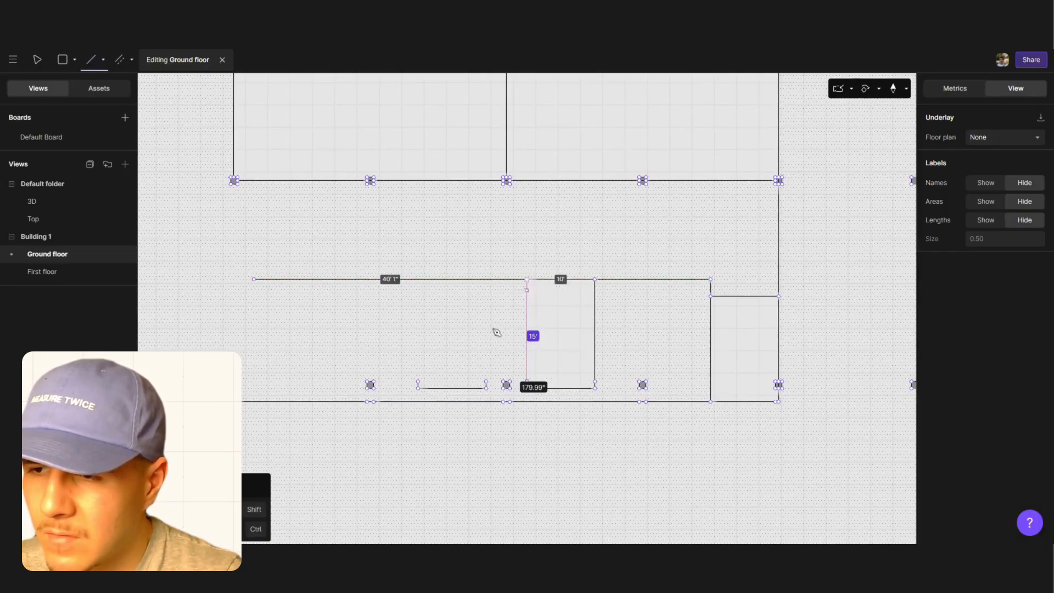
key("ctrl+z")
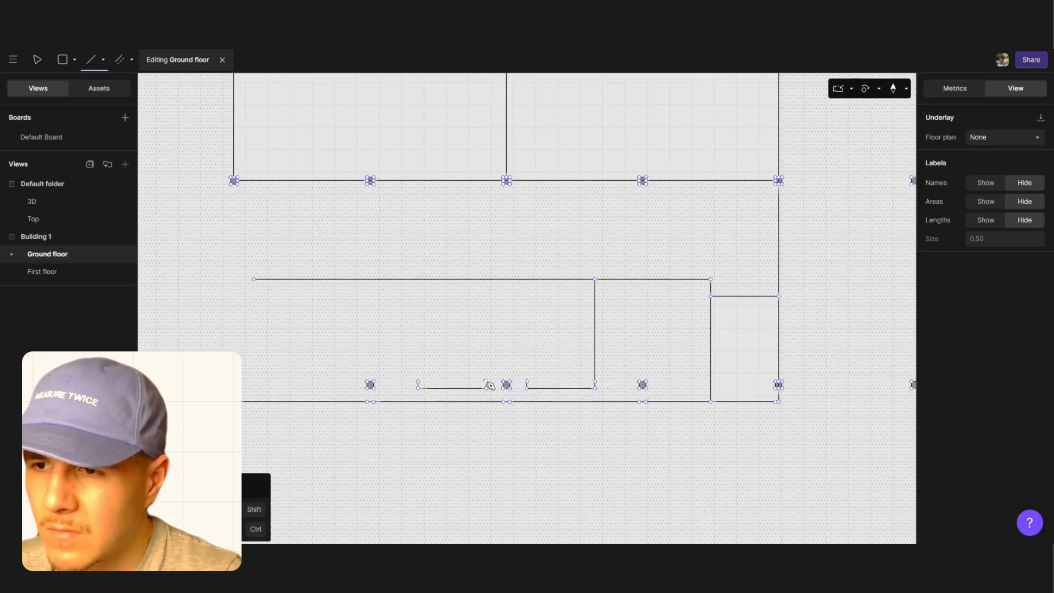
left_click(527, 382)
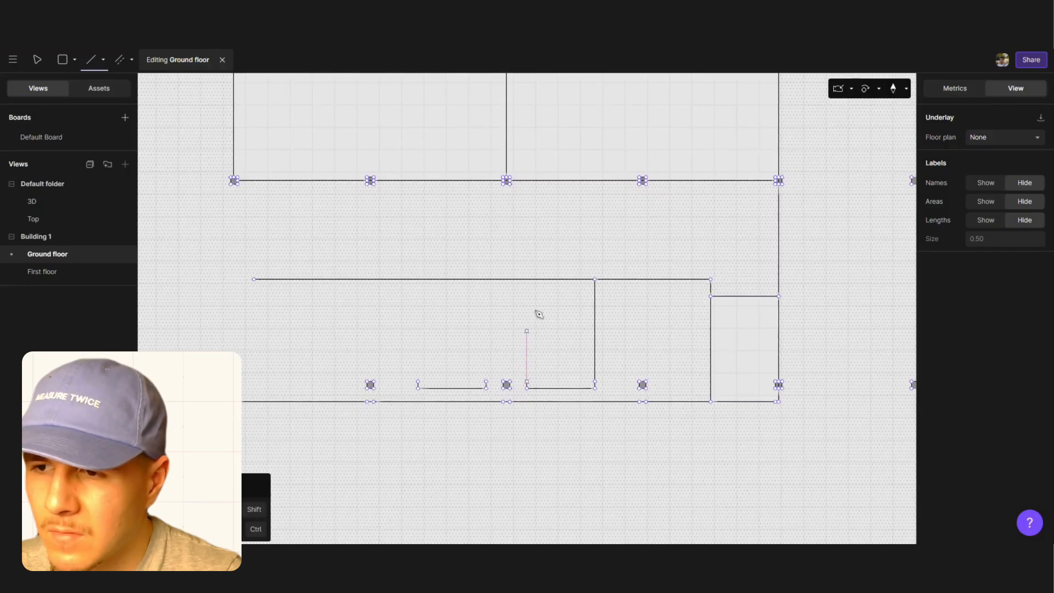
left_click(529, 281)
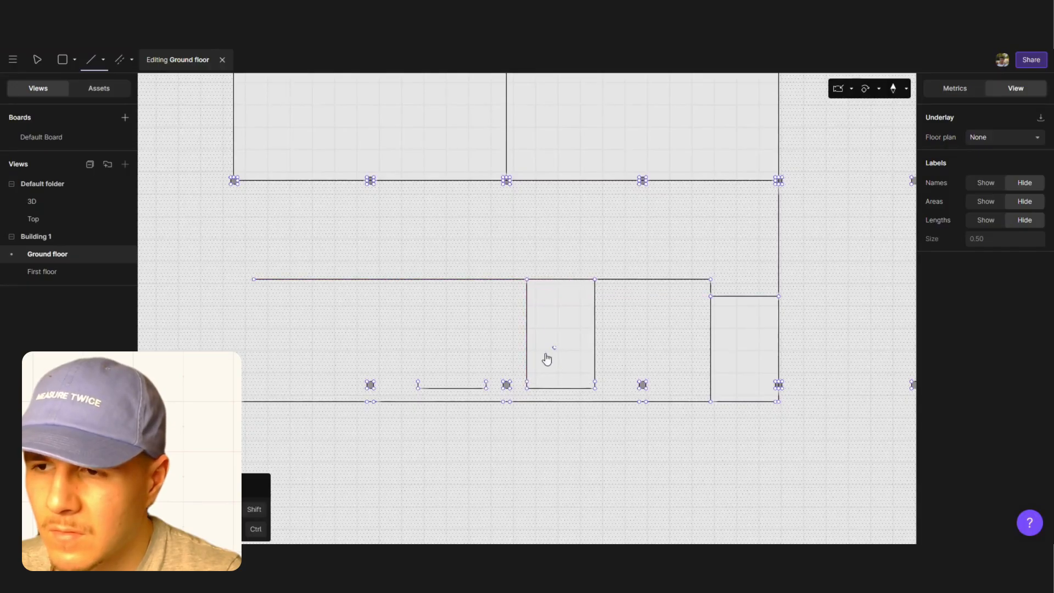
Draw two 15' vertical lines from the ends of the bracket left of the middle column up to the long horizontal line
left_click(486, 382)
left_click(486, 280)
key("Escape")
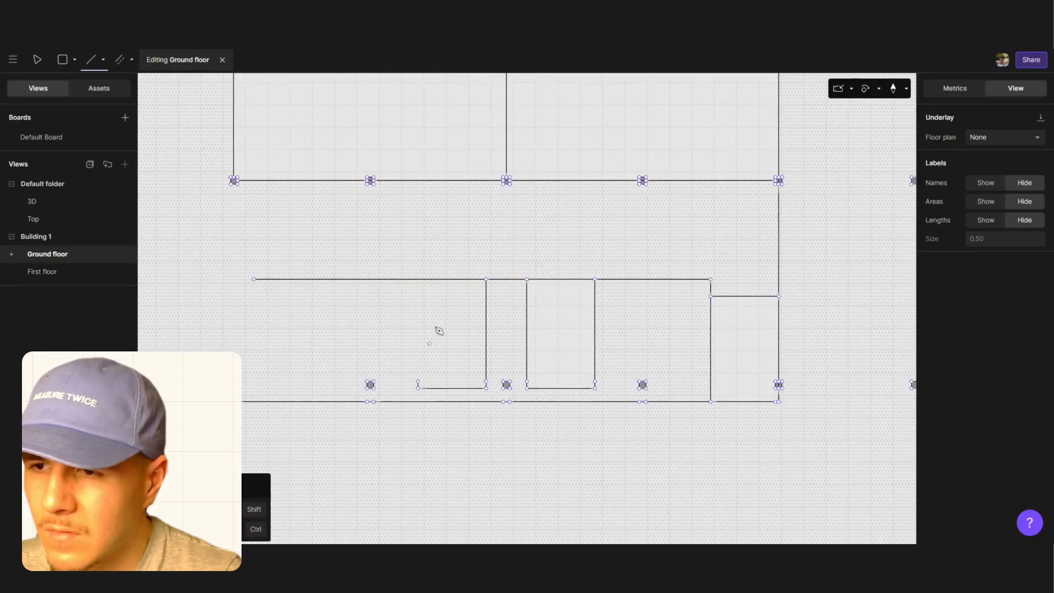
left_click(417, 383)
left_click(417, 280)
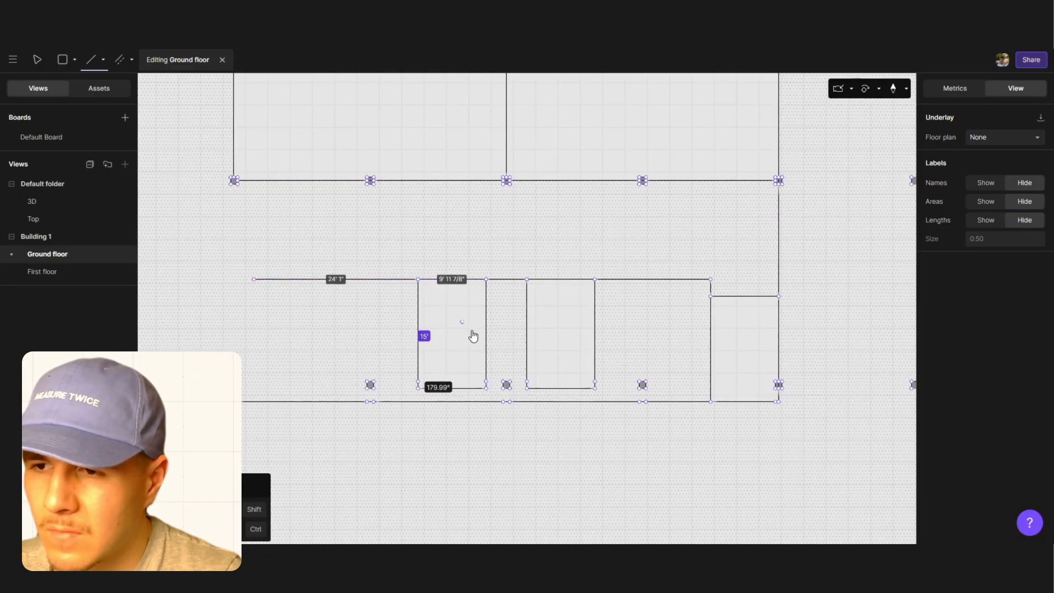
Delete the segment of the long horizontal line between the two new rooms above the middle column
key("Escape")
key("Escape")
double_click(506, 281)
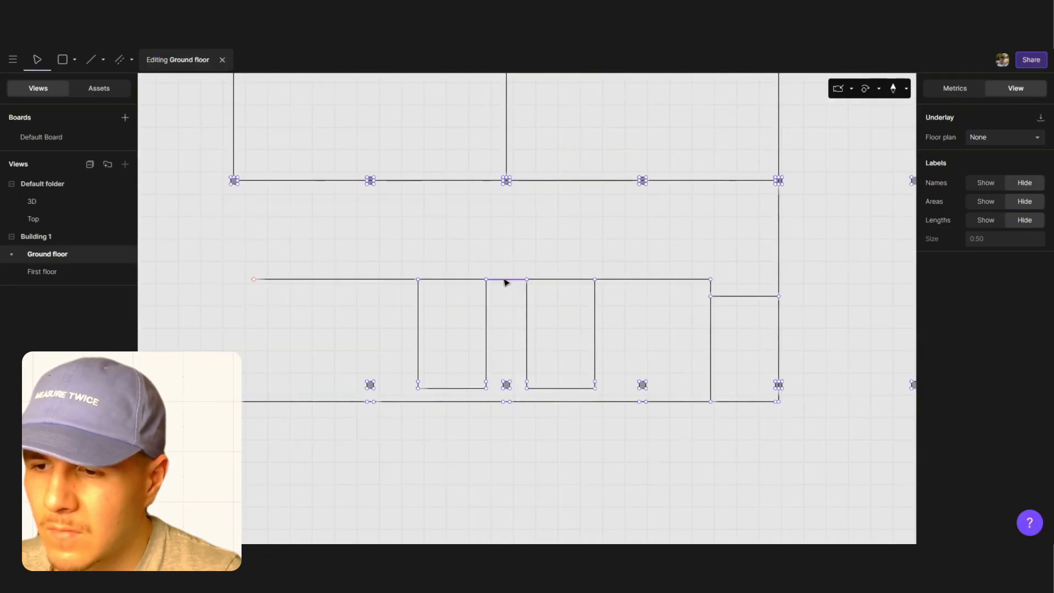
left_click(505, 281)
key("Delete")
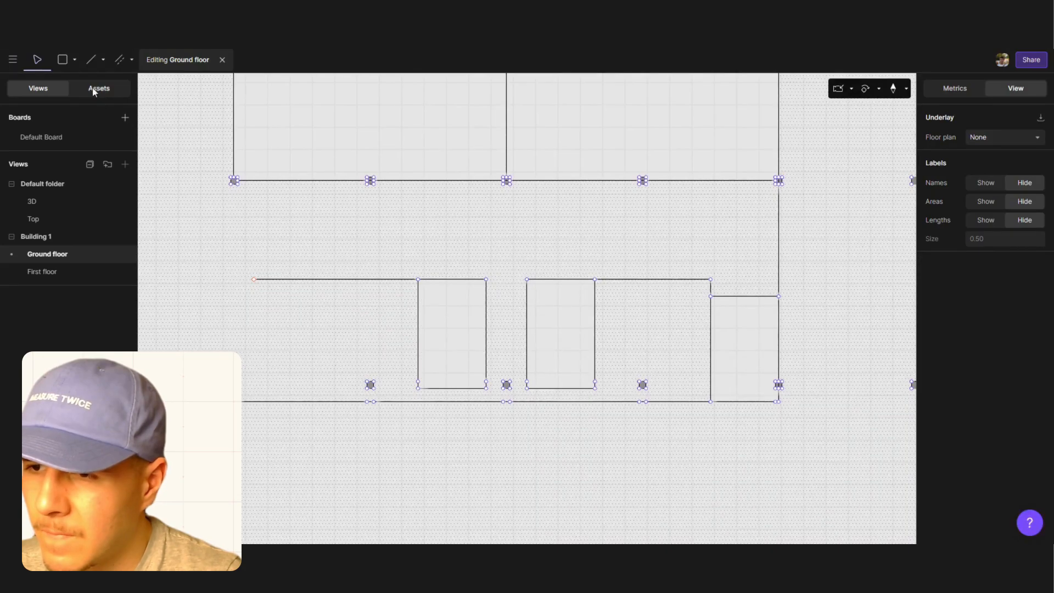
Try closing the space beside the right room with a line level with its bottom edge, and undo that line
left_click(90, 60)
left_click(595, 388)
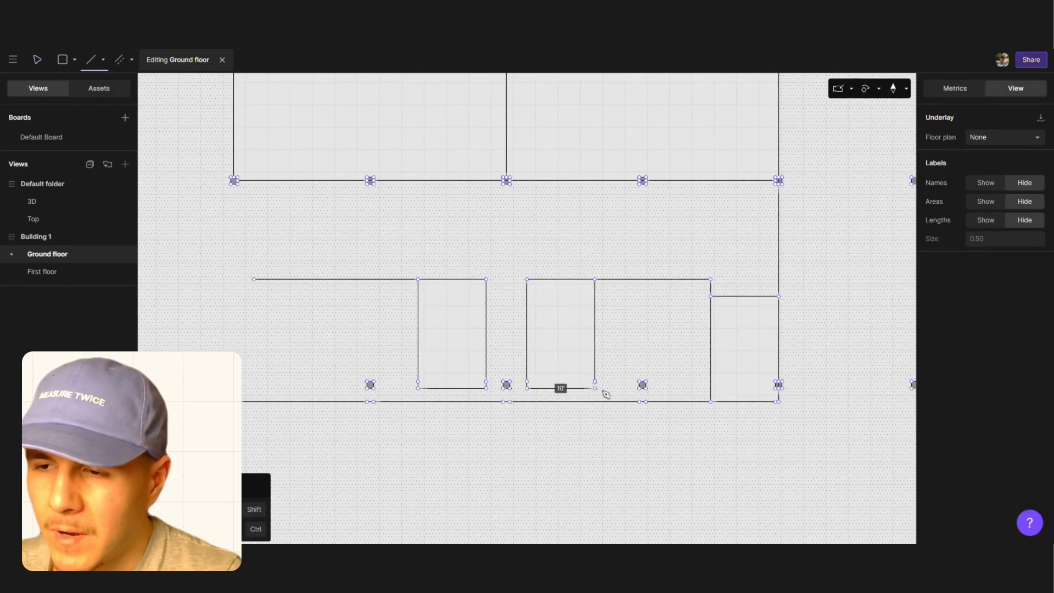
left_click(710, 388)
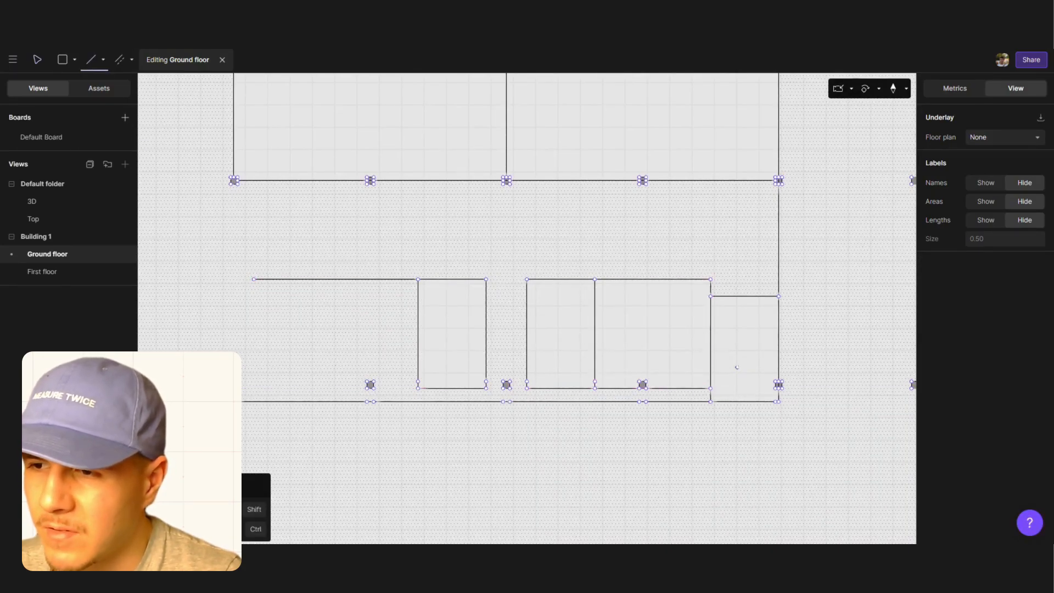
key("ctrl+z")
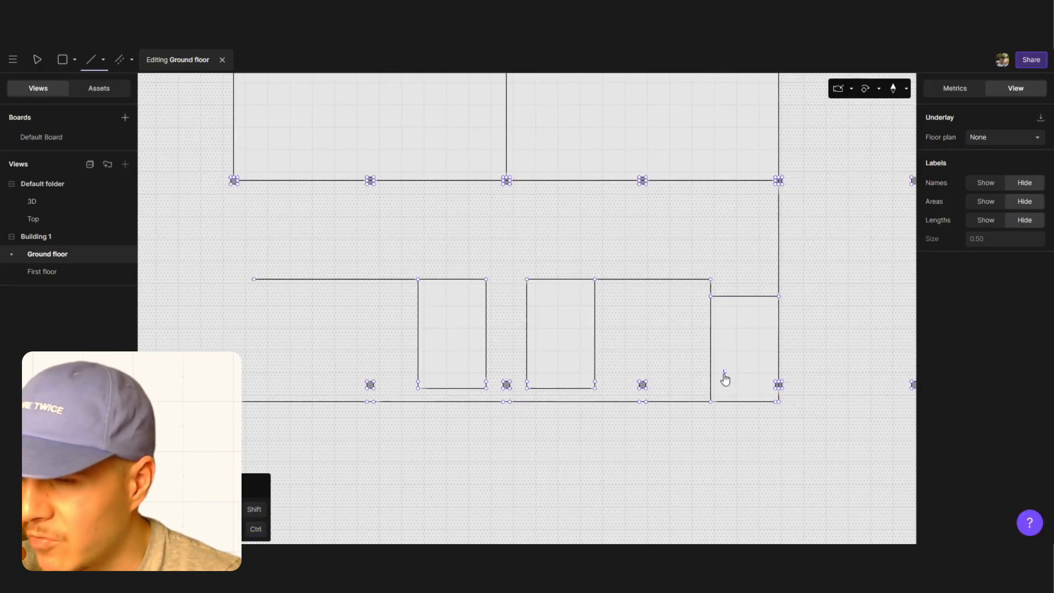
Draw horizontal lines just above the two rooms' bottom edges, right to the small room's wall and left to below the long line's end
left_click(597, 382)
left_click(710, 384)
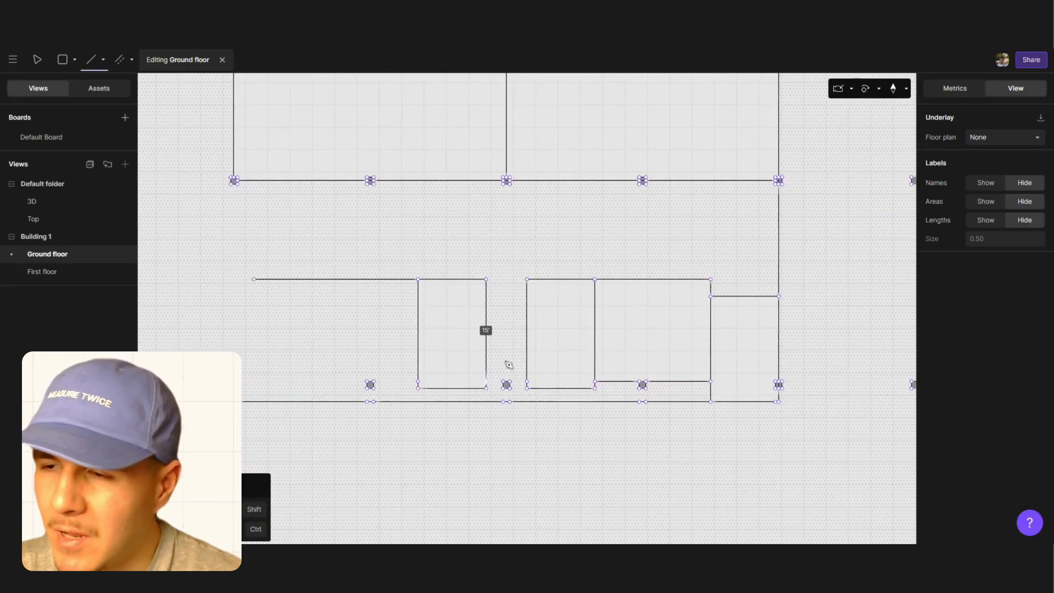
left_click(487, 382)
left_click(418, 383)
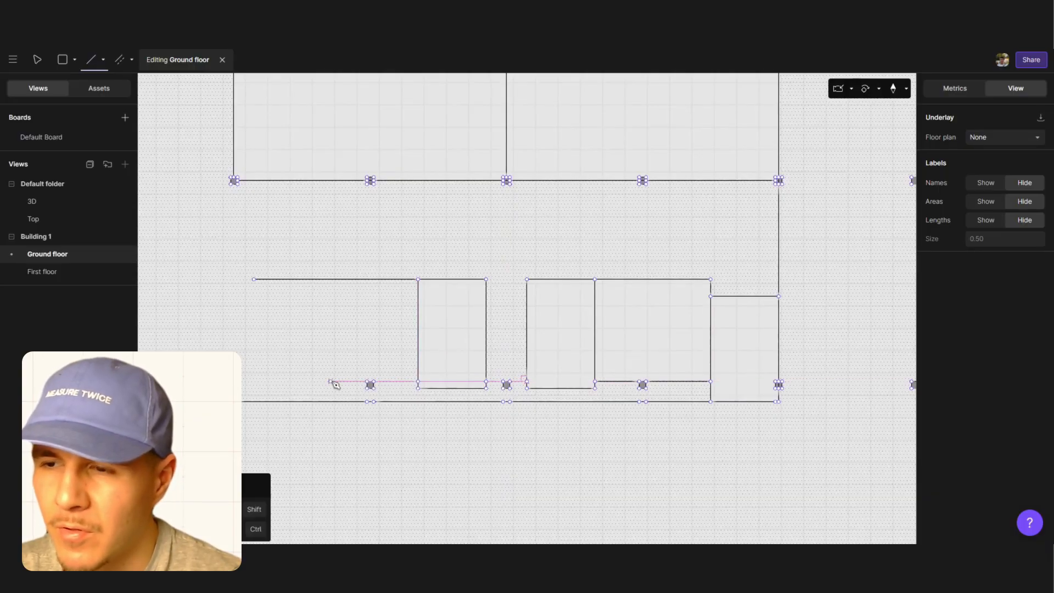
left_click(254, 382)
left_click(418, 383)
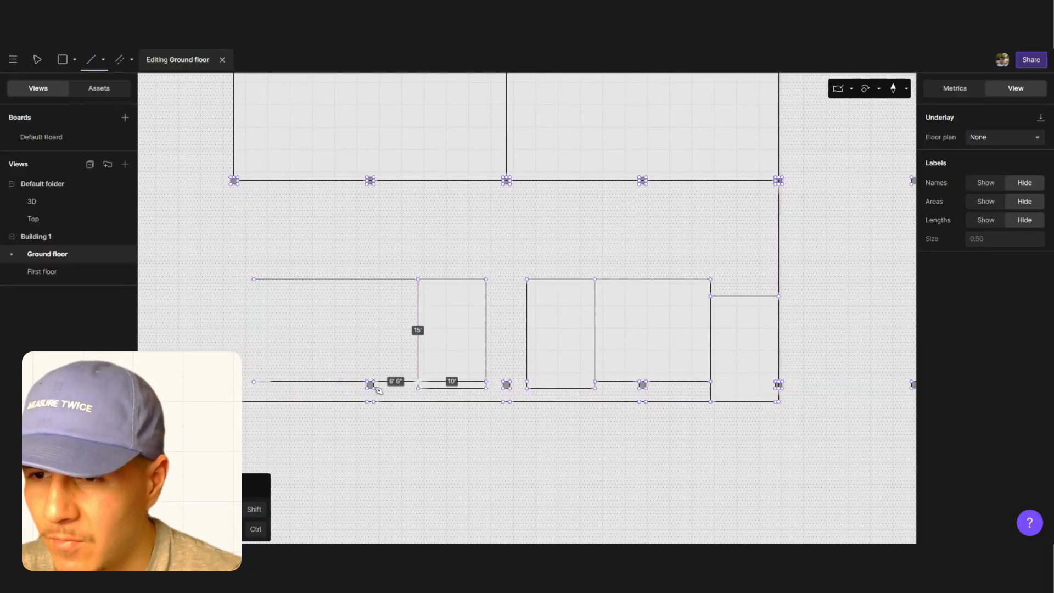
scroll(371, 384, "up", 5)
key("Escape")
scroll(538, 356, "down", 3)
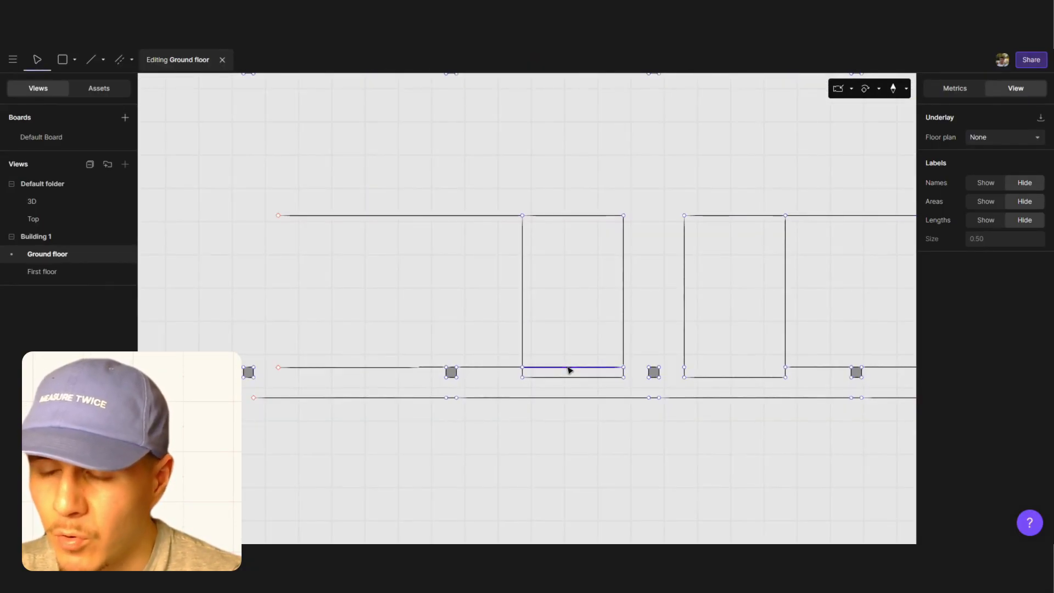
scroll(412, 355, "down", 3)
scroll(430, 366, "down", 1)
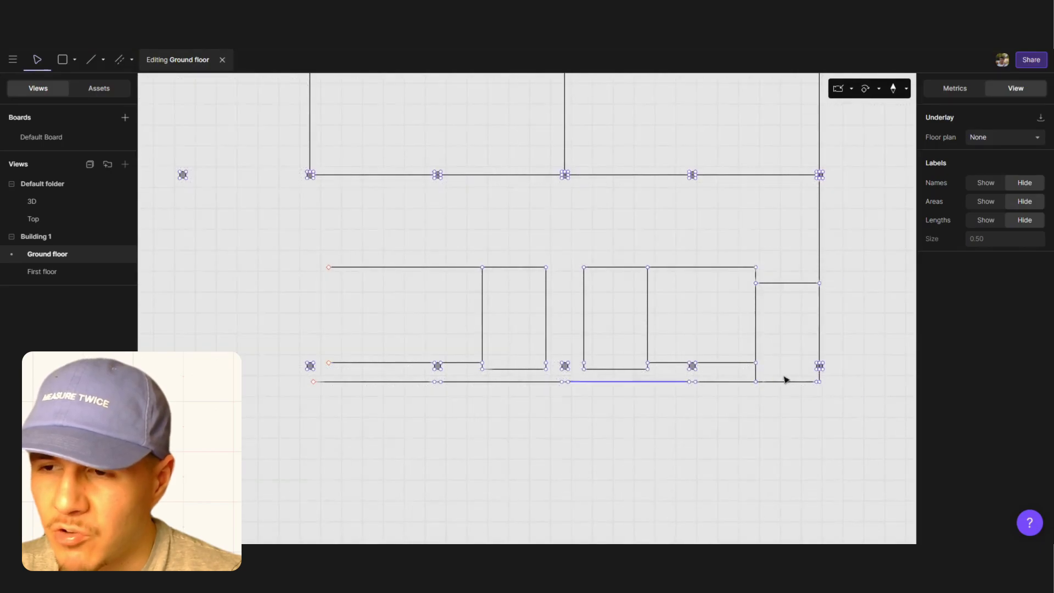
scroll(848, 393, "up", 3)
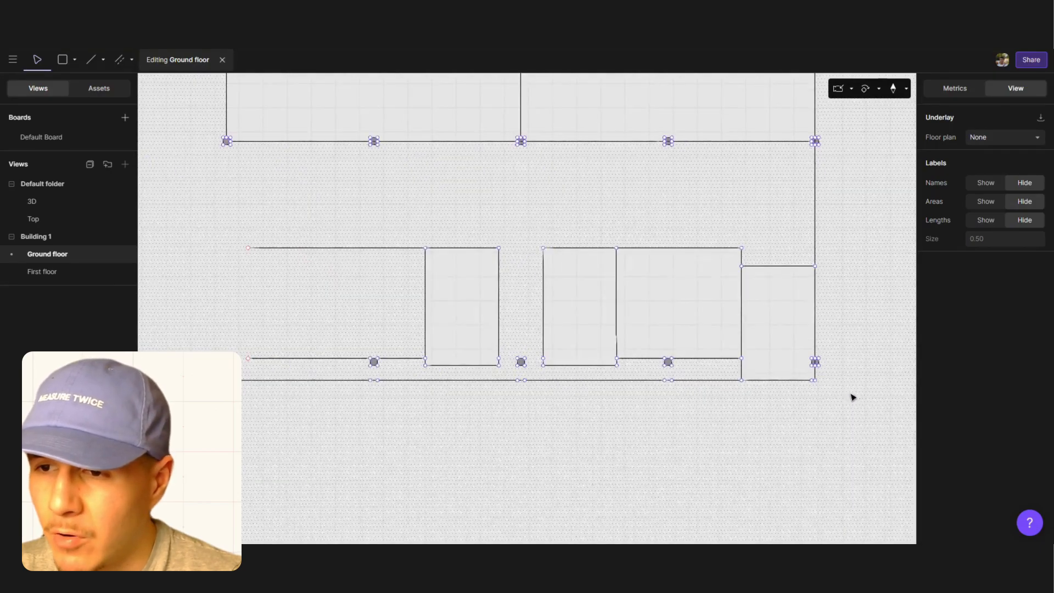
Try to draw a line from the column beyond the long bottom line's free end down and across to that end, and undo it
left_click(104, 65)
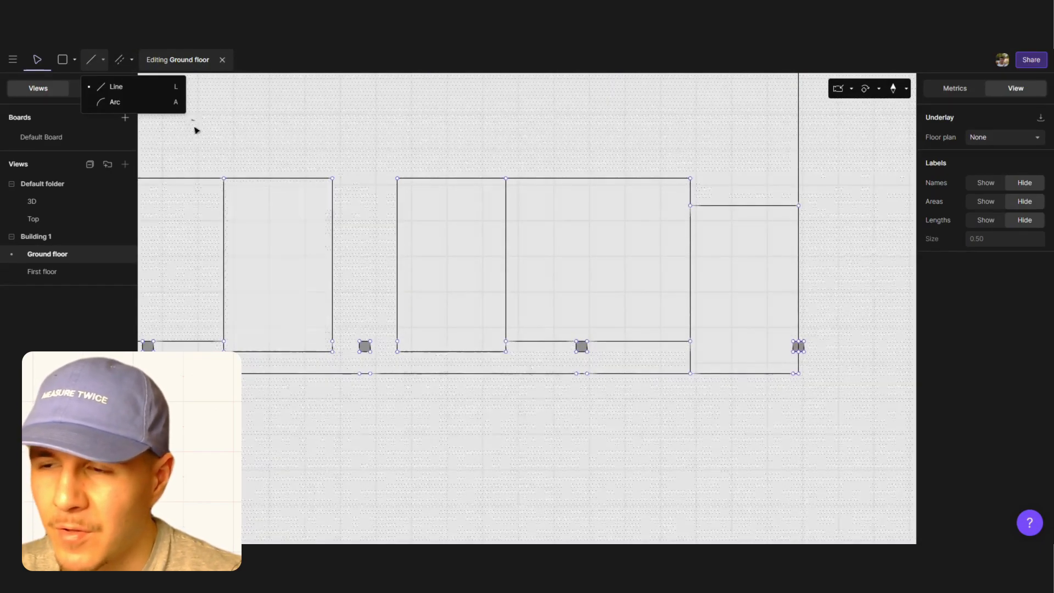
left_click(127, 87)
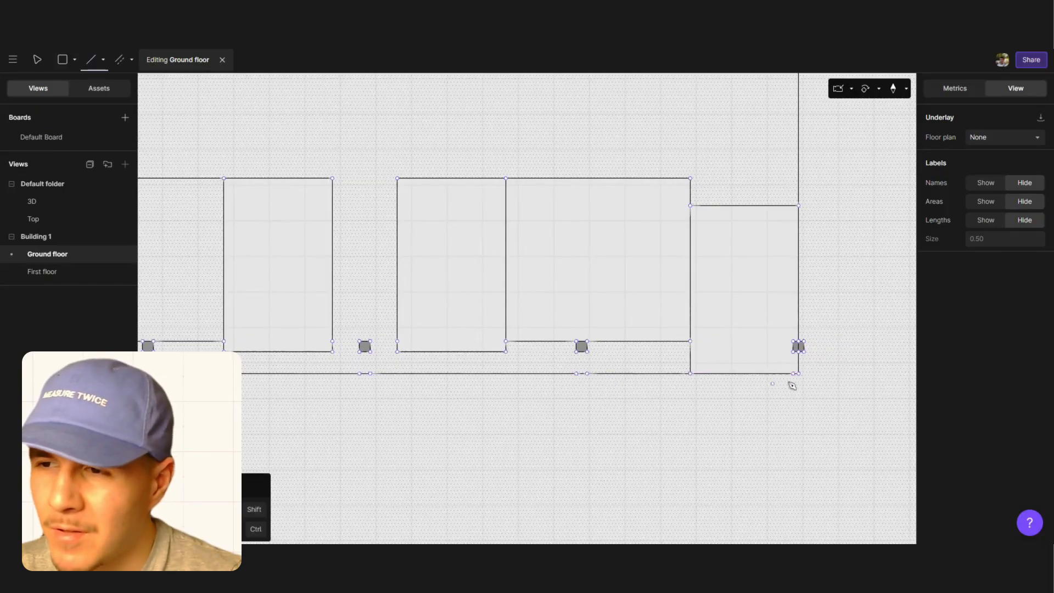
scroll(840, 361, "down", 2)
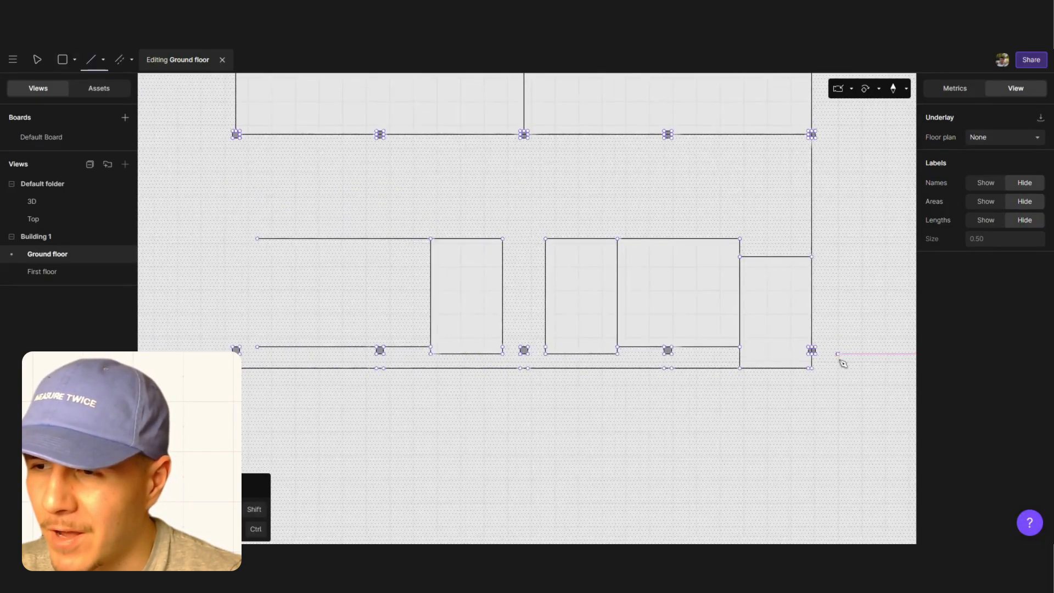
scroll(843, 363, "down", 1)
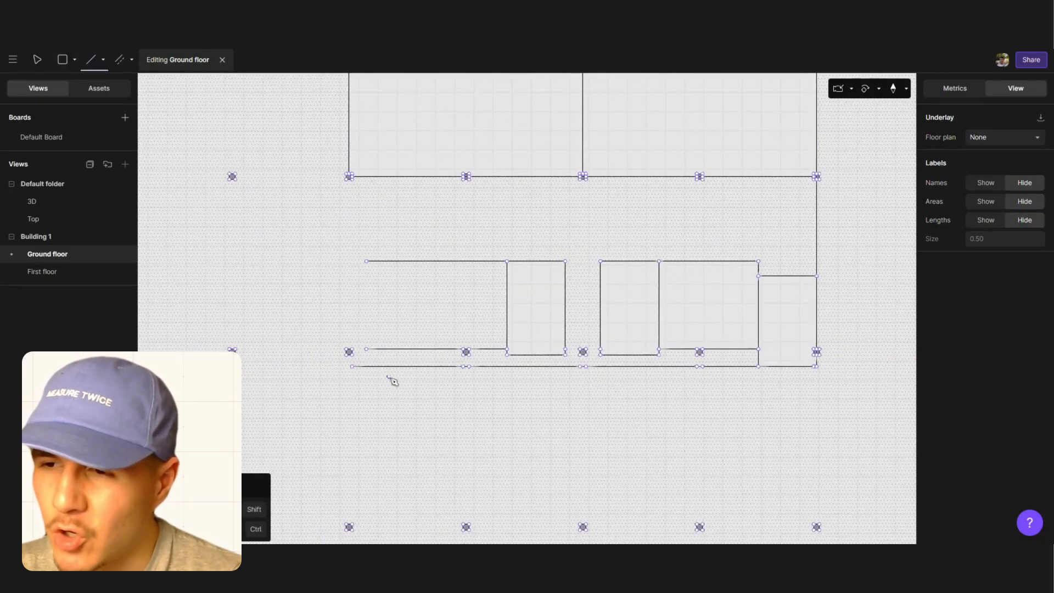
scroll(360, 366, "up", 3)
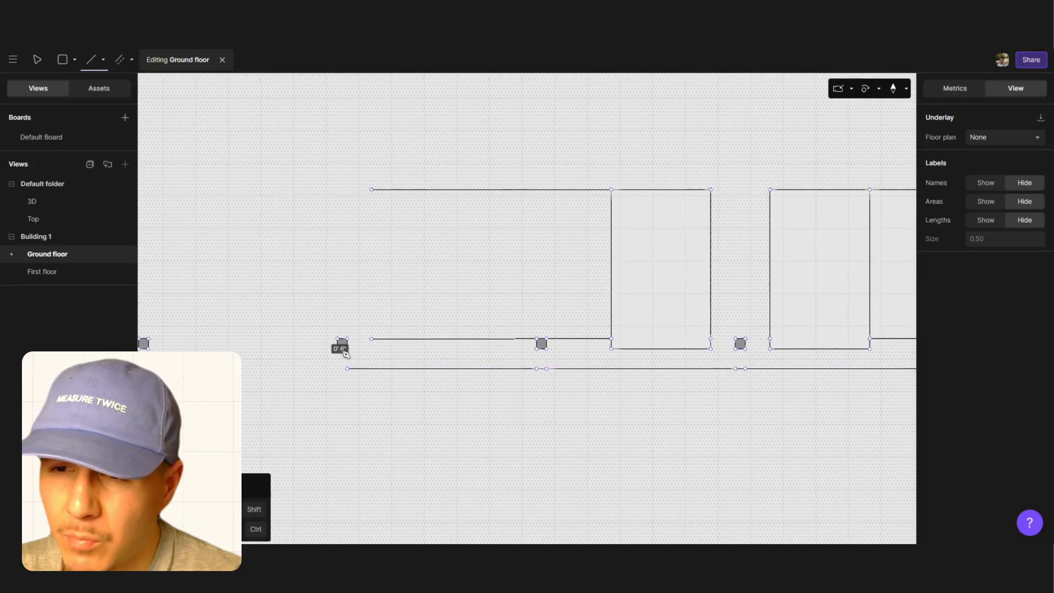
scroll(345, 353, "up", 2)
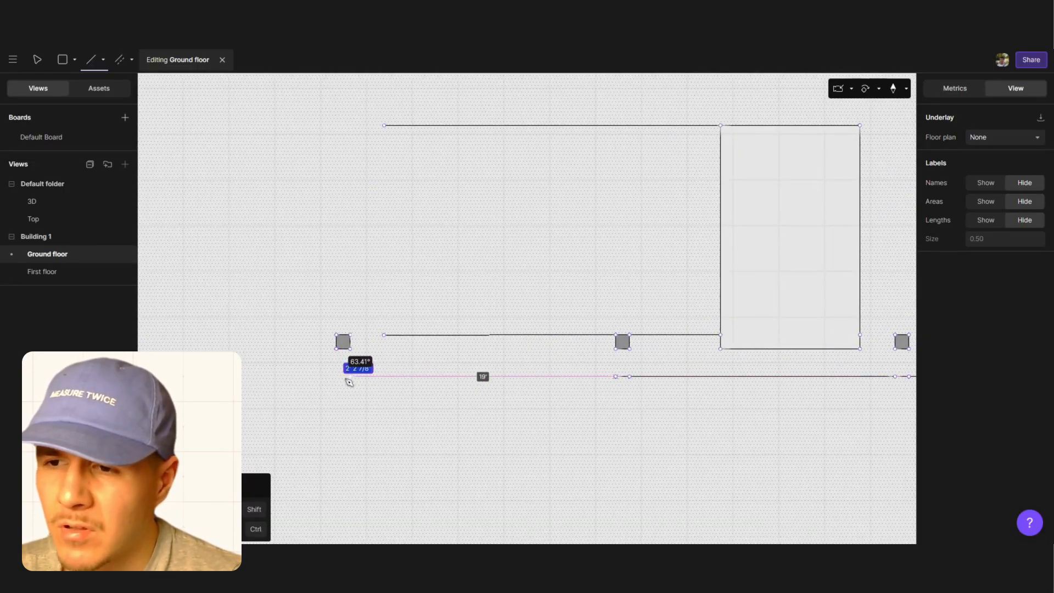
scroll(349, 382, "up", 3)
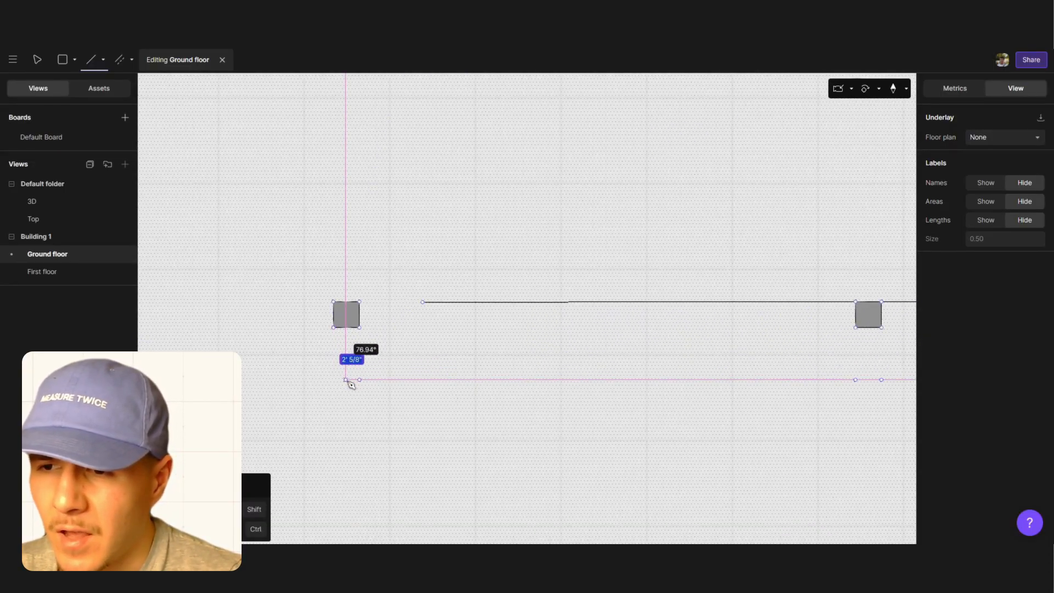
left_click(346, 380)
left_click(360, 380)
key("ctrl+z")
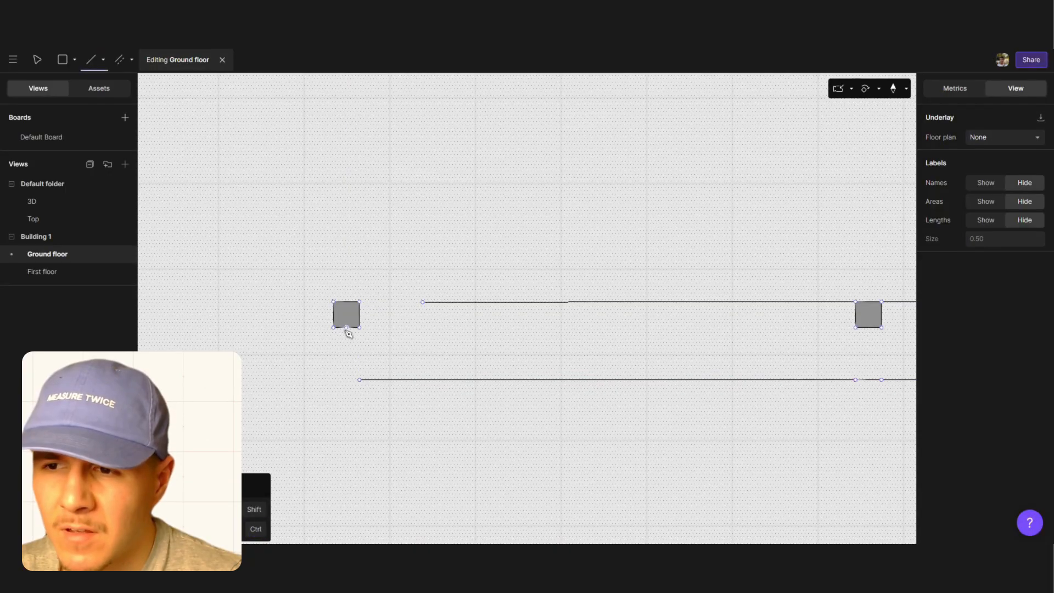
Draw a 2' vertical line down from that column's bottom midpoint and connect it to the free end of the long bottom line
left_click(346, 328)
left_click(346, 380)
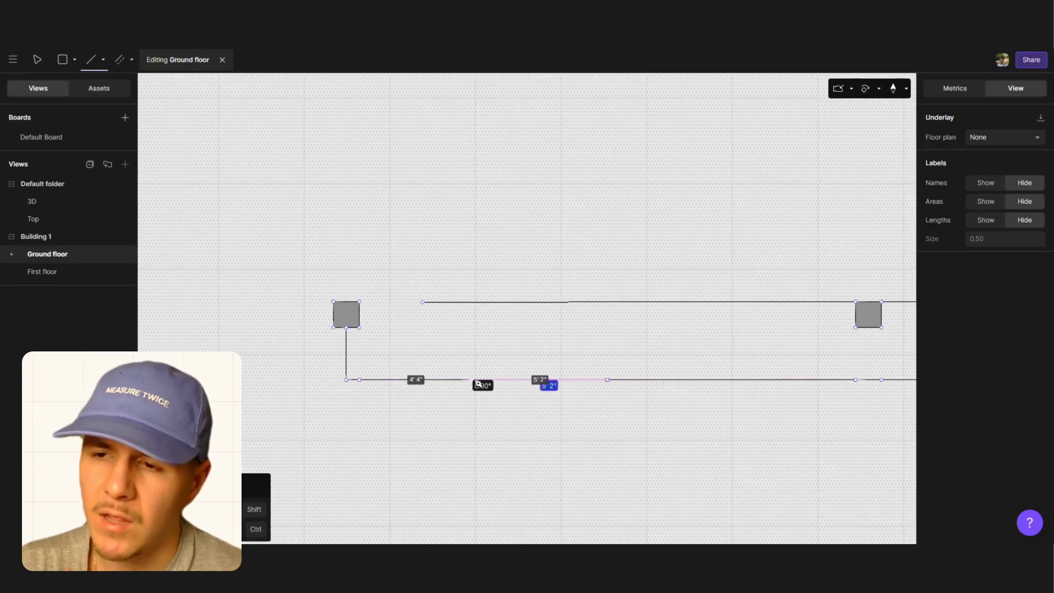
scroll(454, 450, "down", 5)
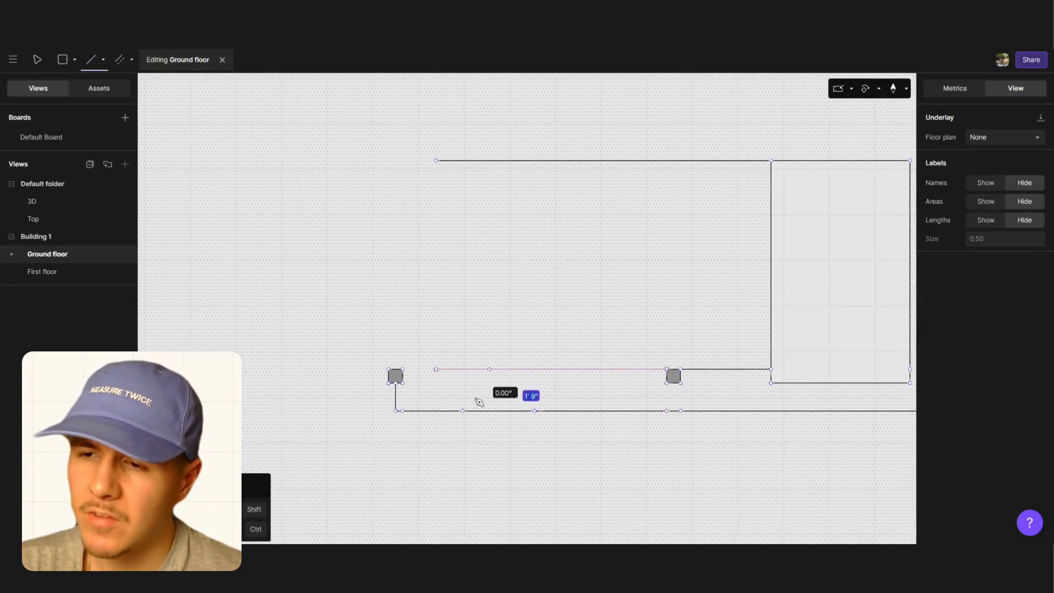
scroll(417, 417, "down", 3)
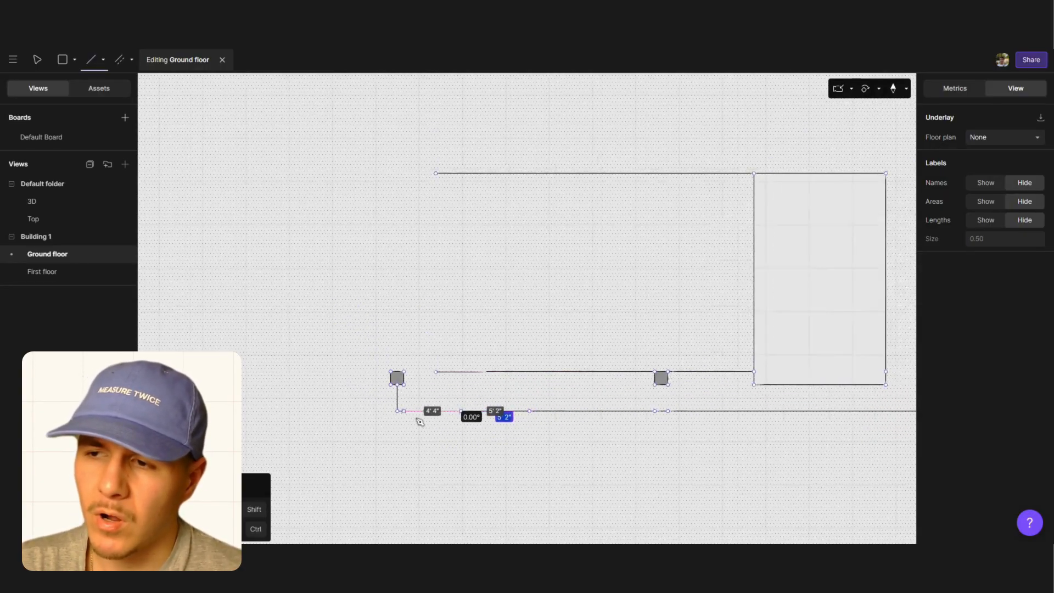
Draw a vertical line from the bottom line, 10' from its new corner, up to the upper horizontal line
scroll(409, 417, "up", 3)
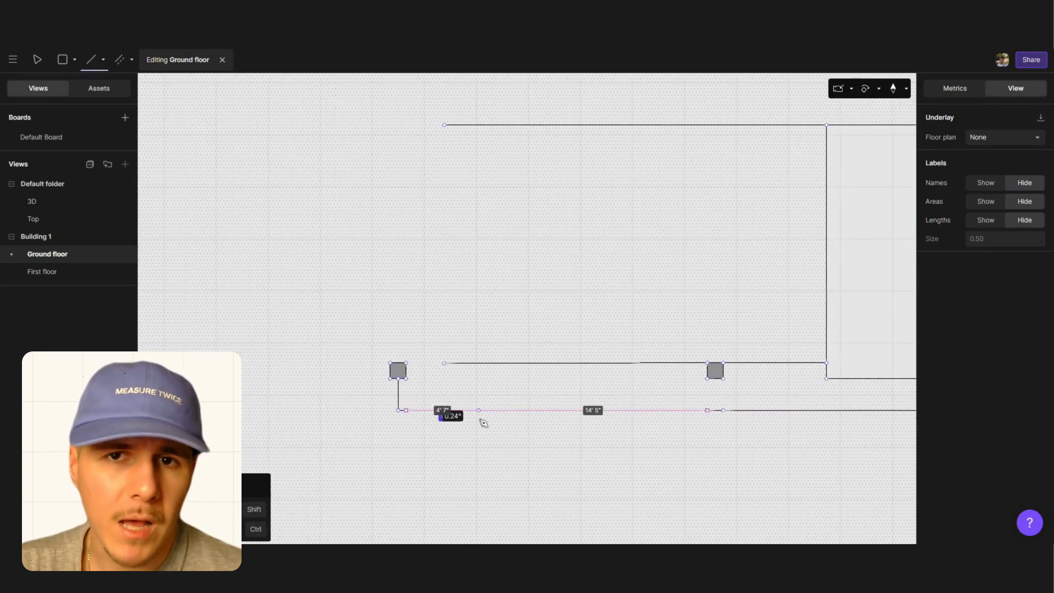
left_click(480, 420)
key("Escape")
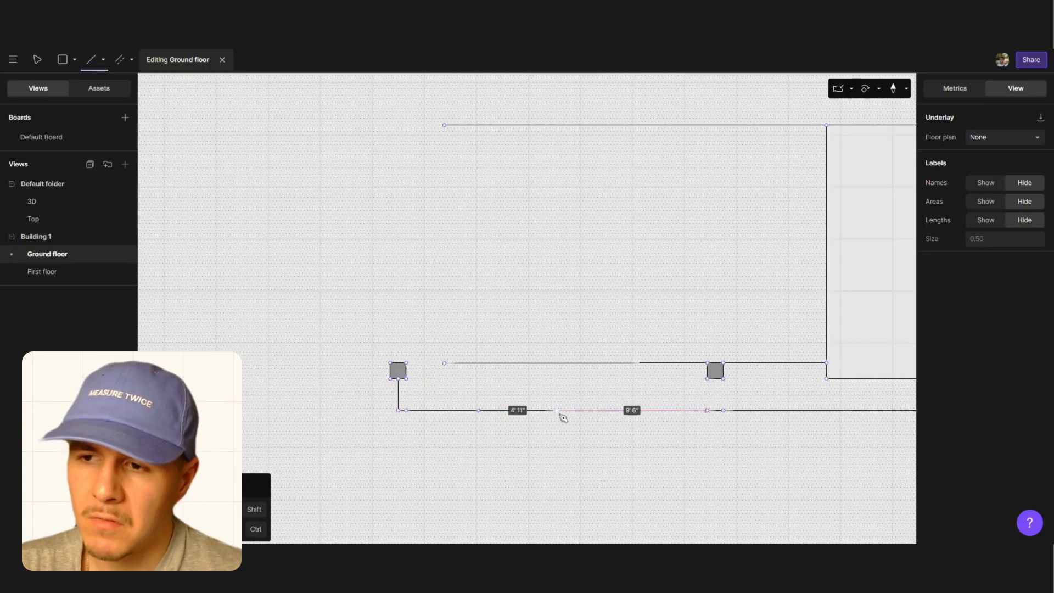
left_click(558, 414)
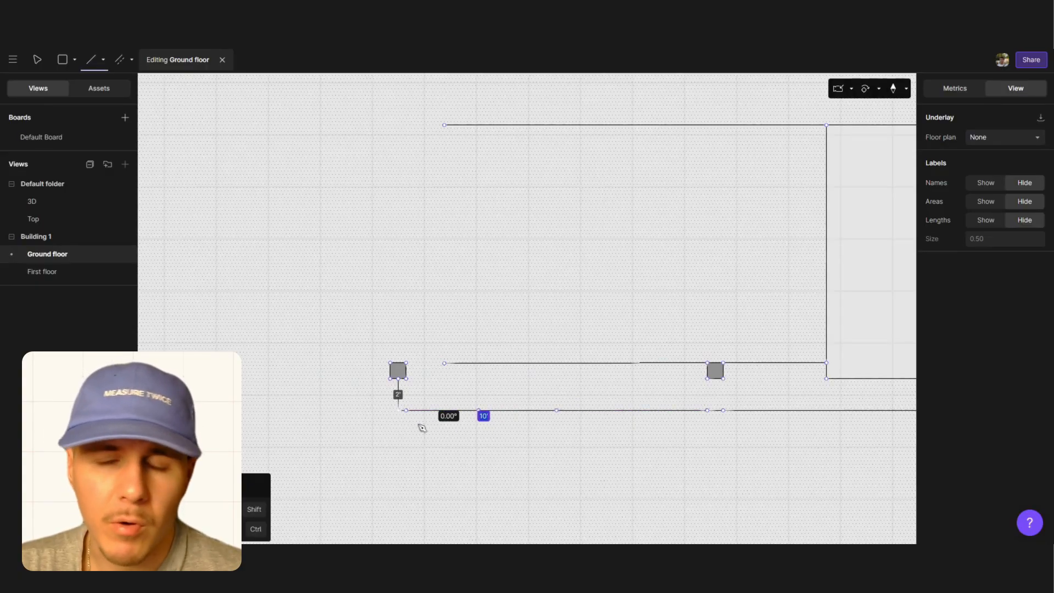
scroll(464, 354, "down", 5)
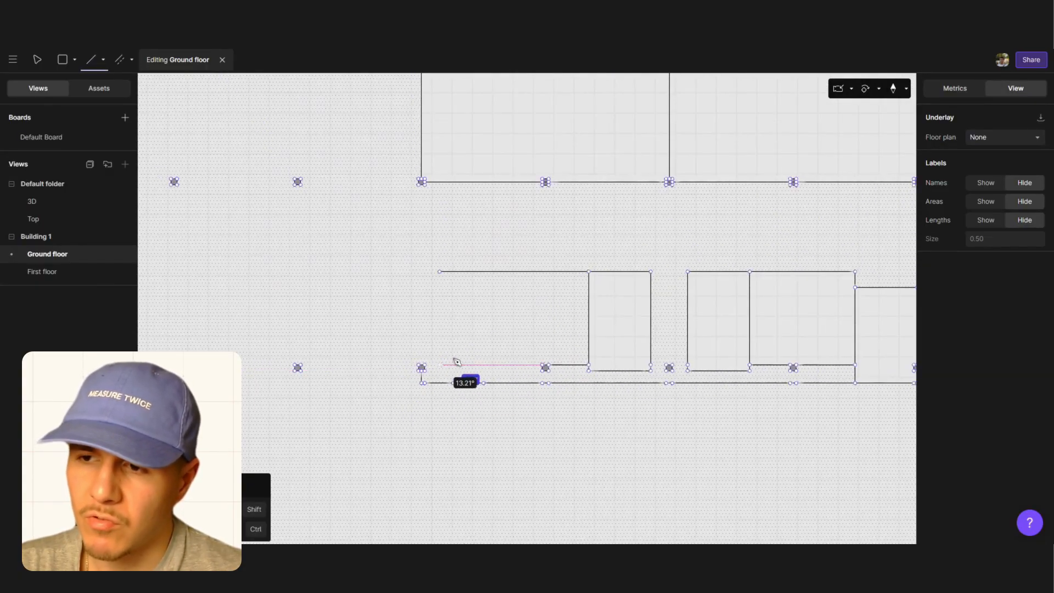
left_click(485, 272)
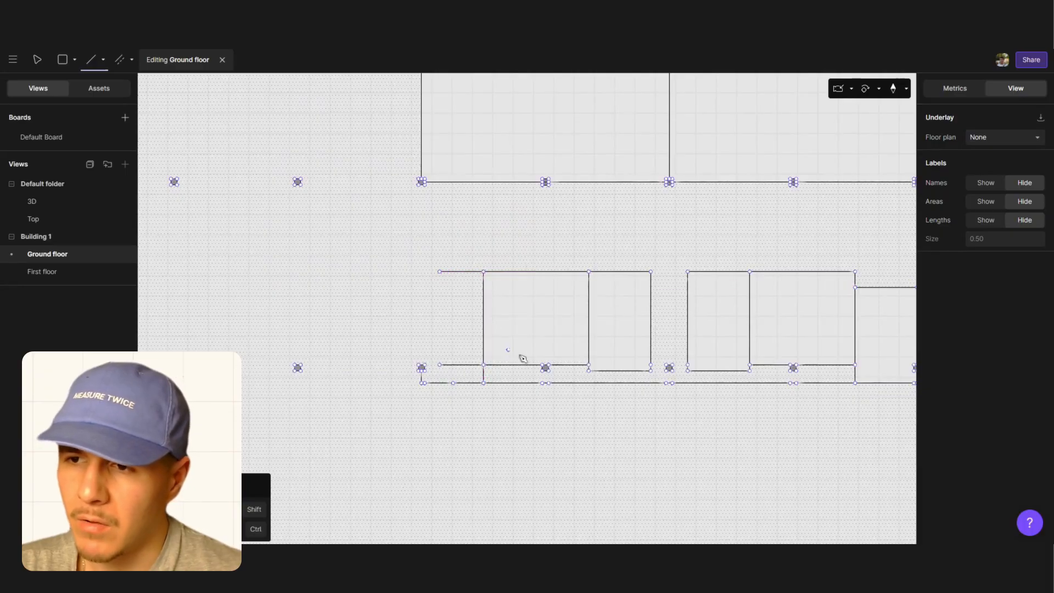
Extend the 2' vertical line below the corner column upward through the column to the column above with Trim / Extend
scroll(445, 351, "down", 2)
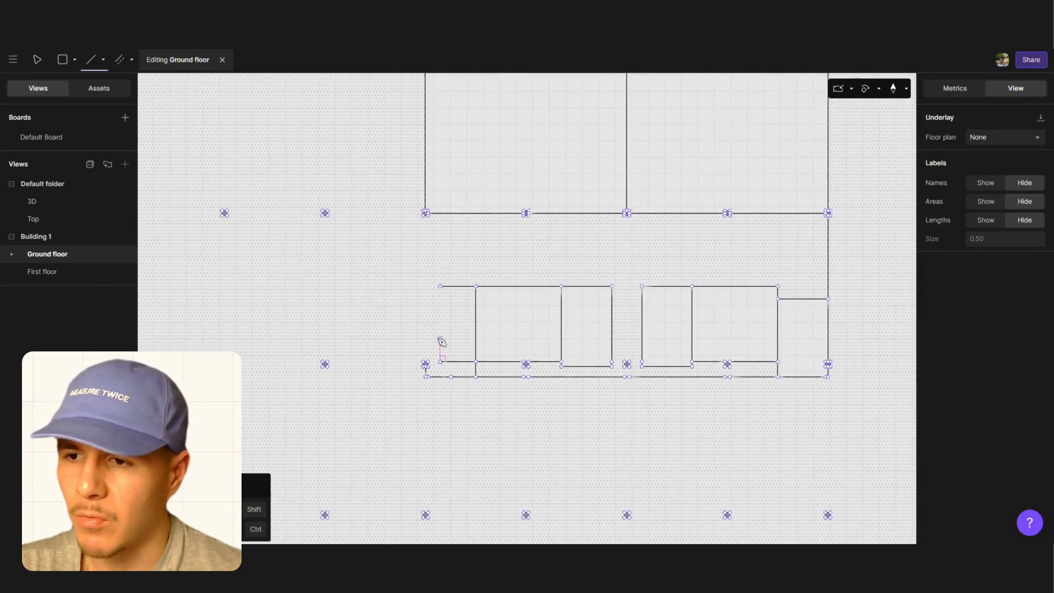
scroll(442, 342, "up", 6)
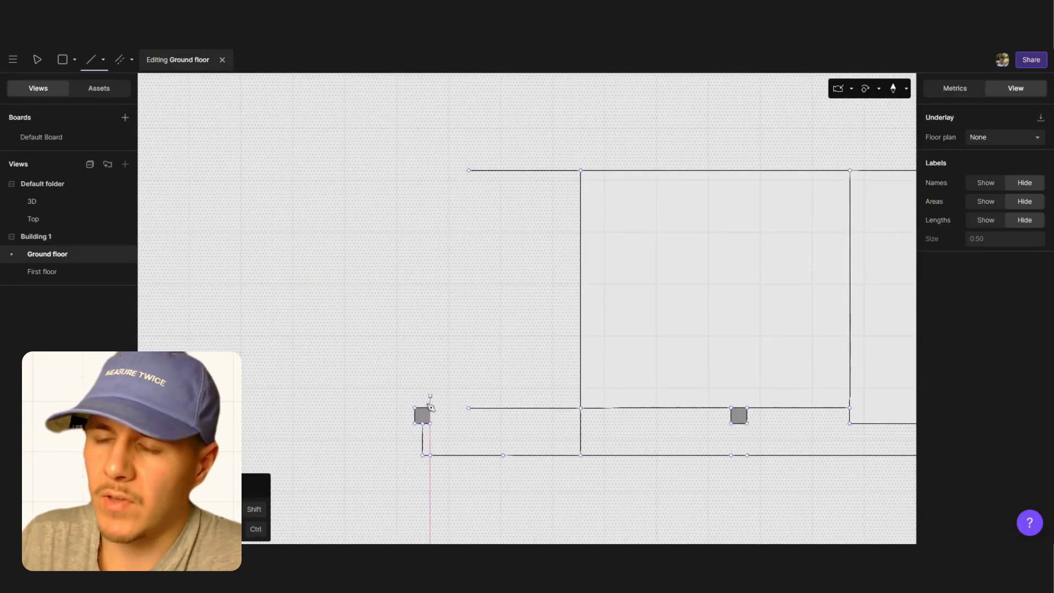
left_click(106, 63)
left_click(132, 59)
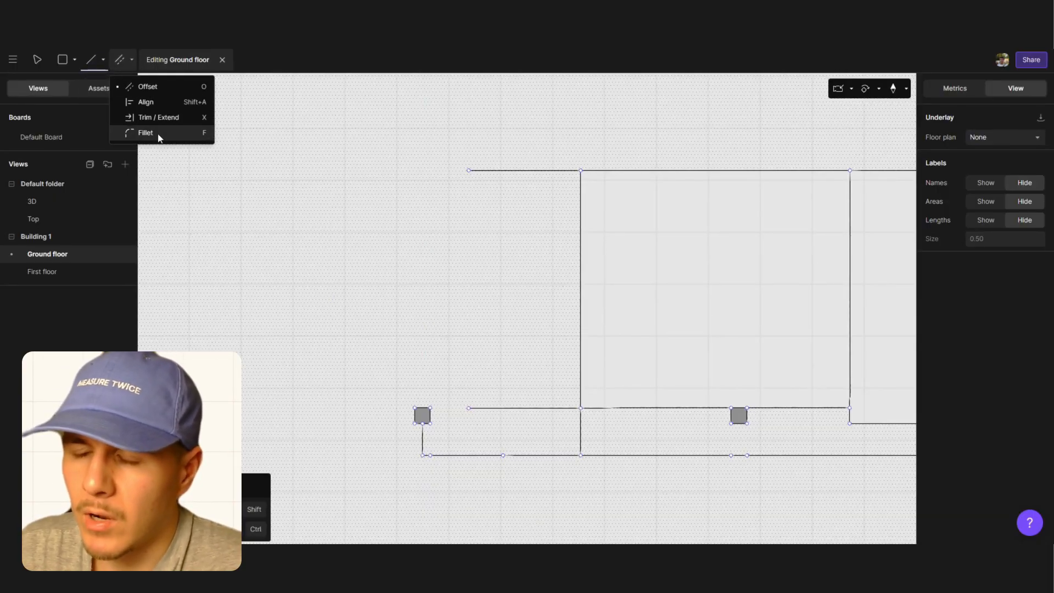
left_click(191, 118)
scroll(426, 400, "up", 5)
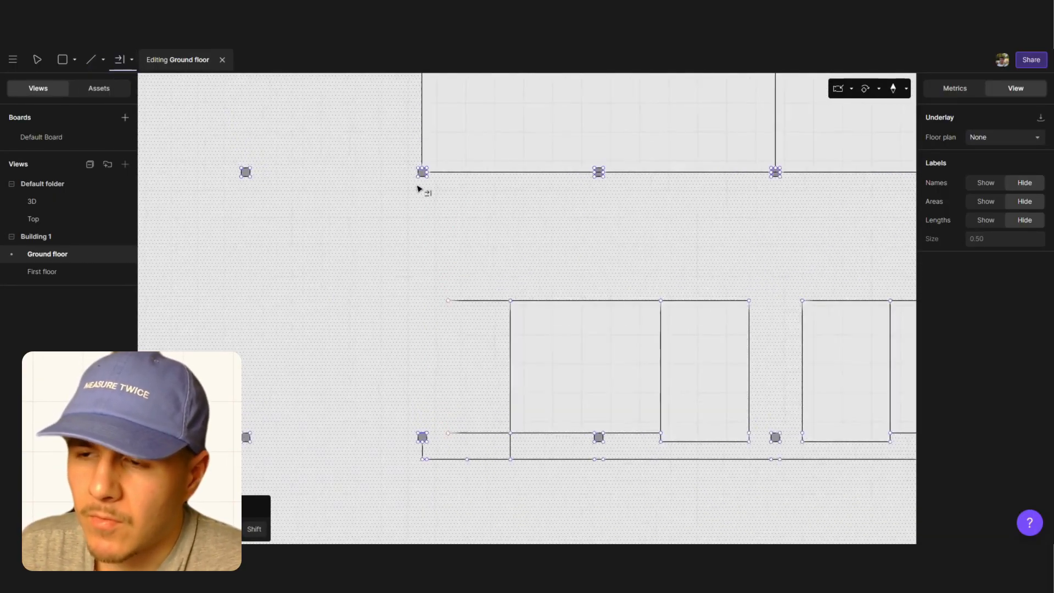
scroll(418, 189, "up", 2)
scroll(424, 488, "up", 2)
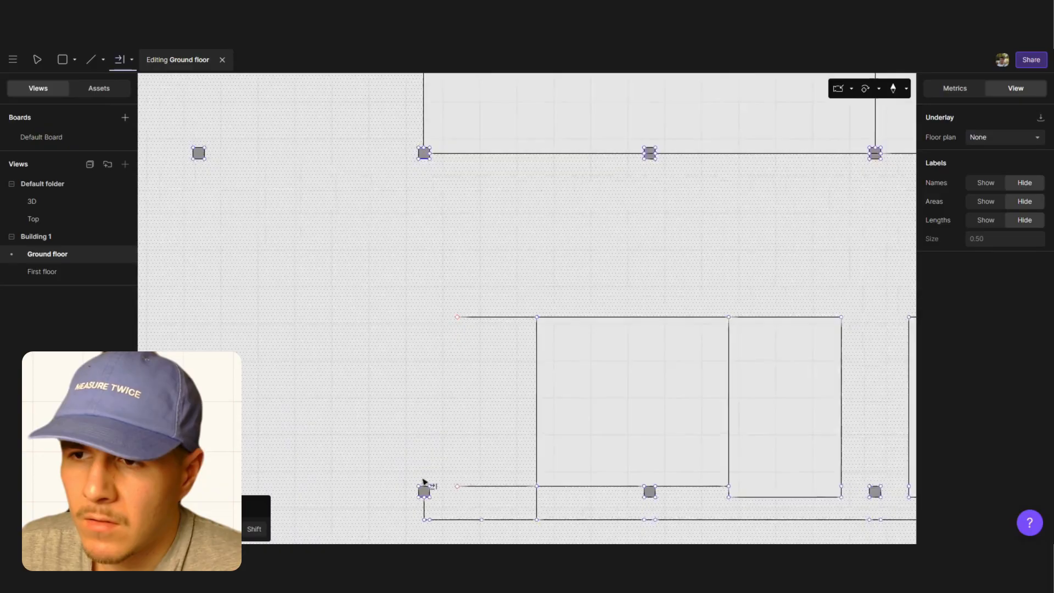
left_click(426, 518, "shift")
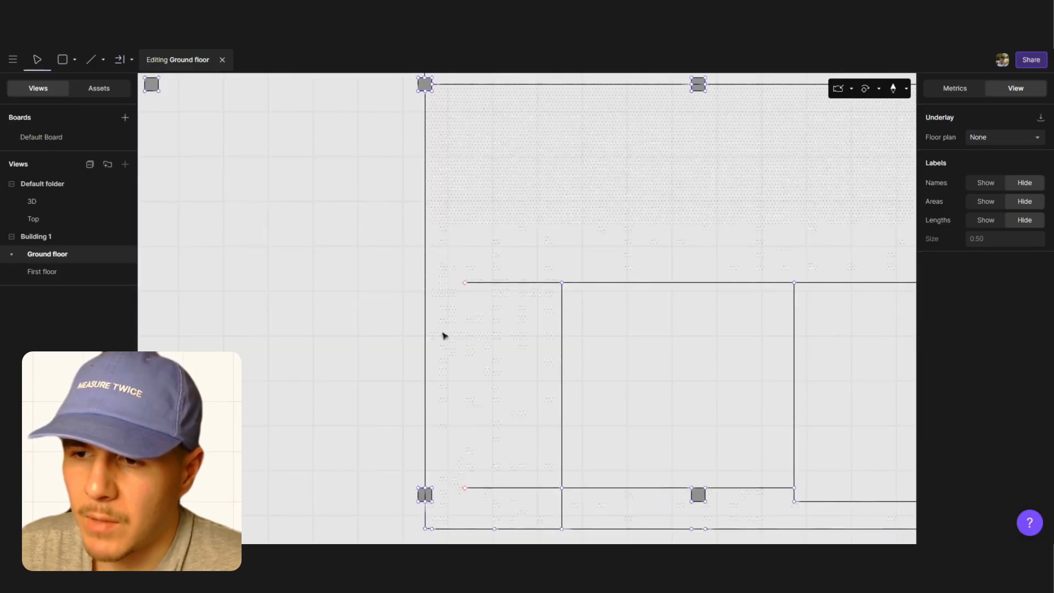
Draw short lines joining the free ends of the lower and upper horizontal lines to the corner column and the extended wall, and finish editing
left_click(92, 61)
left_click(466, 488)
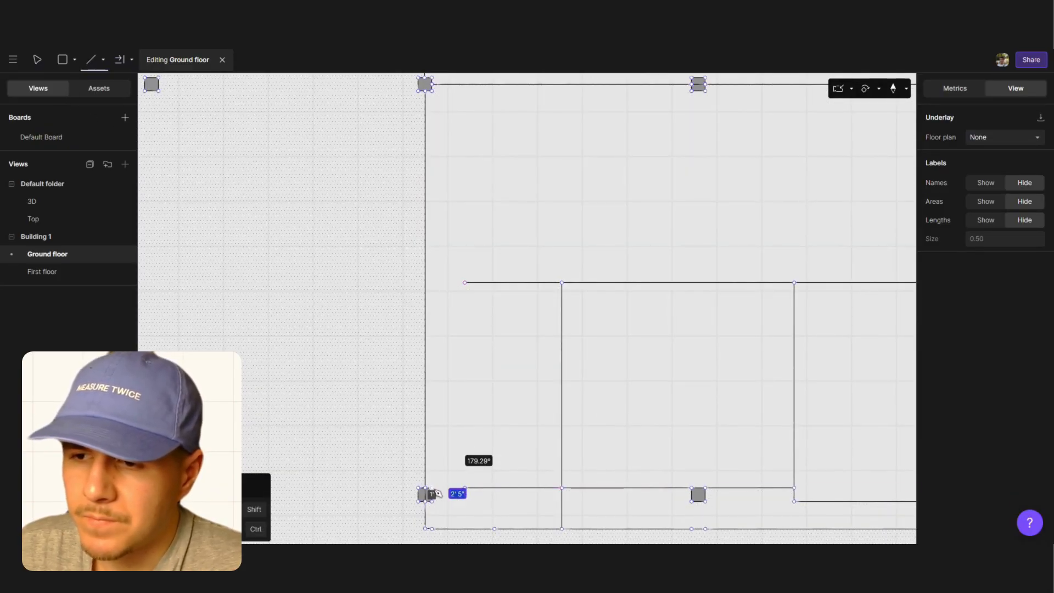
left_click(434, 488)
left_click(464, 283)
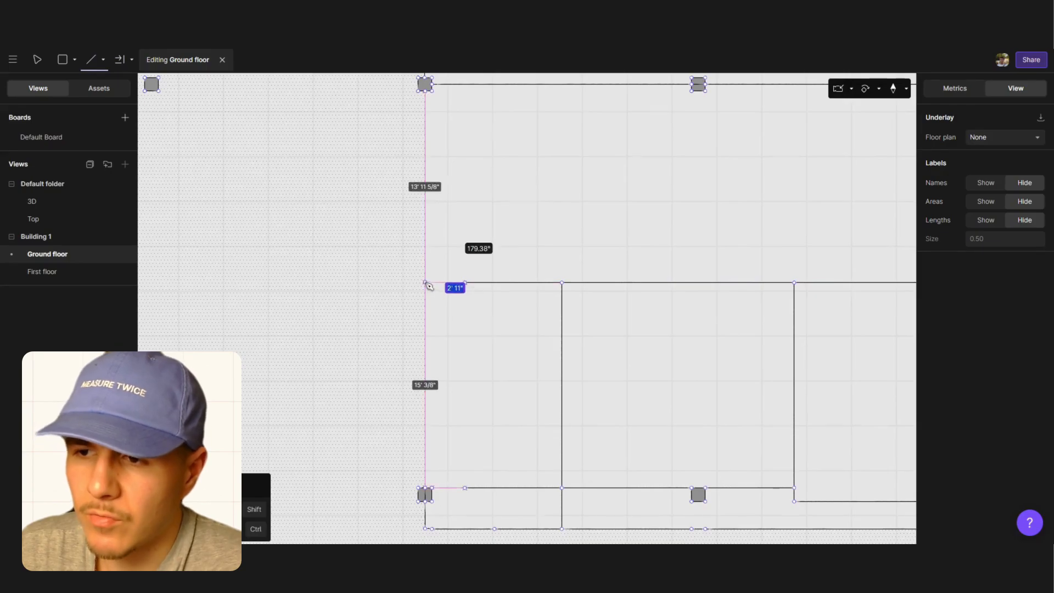
key("Escape")
key("Escape")
scroll(248, 286, "down", 8)
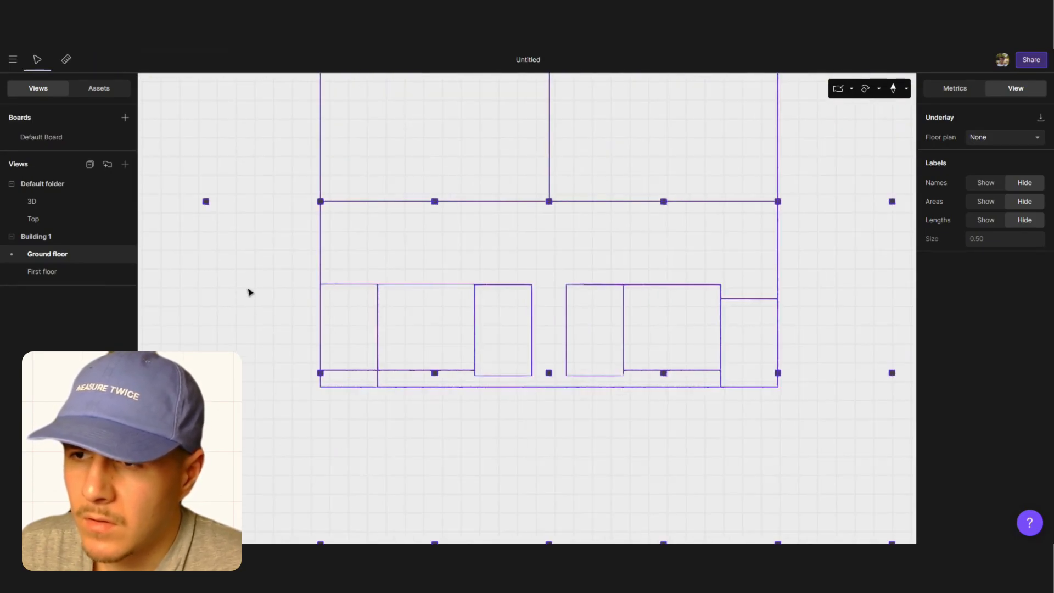
scroll(347, 343, "up", 2)
double_click(353, 351)
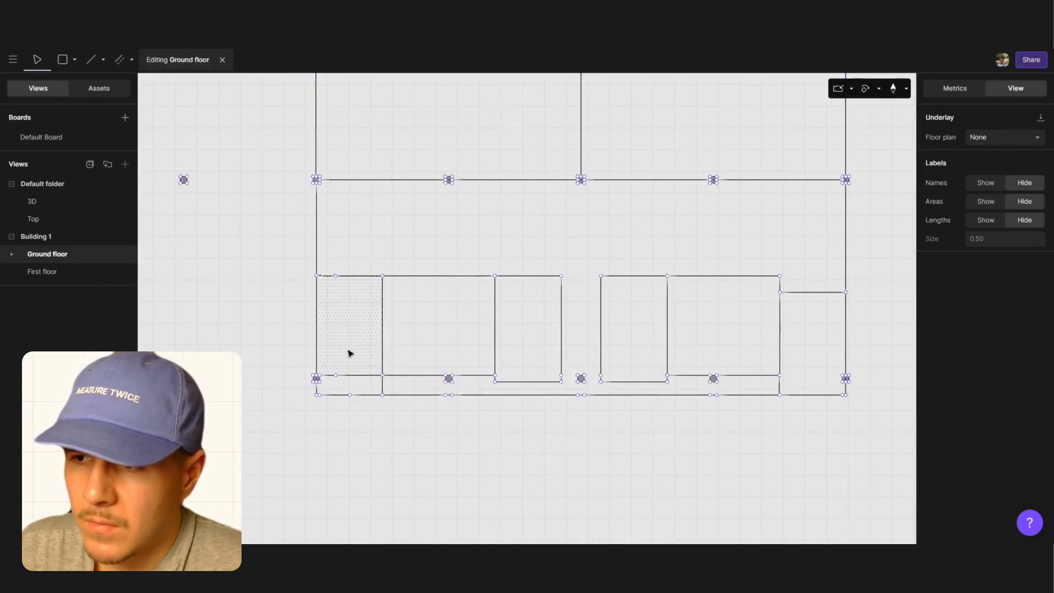
scroll(336, 371, "up", 3)
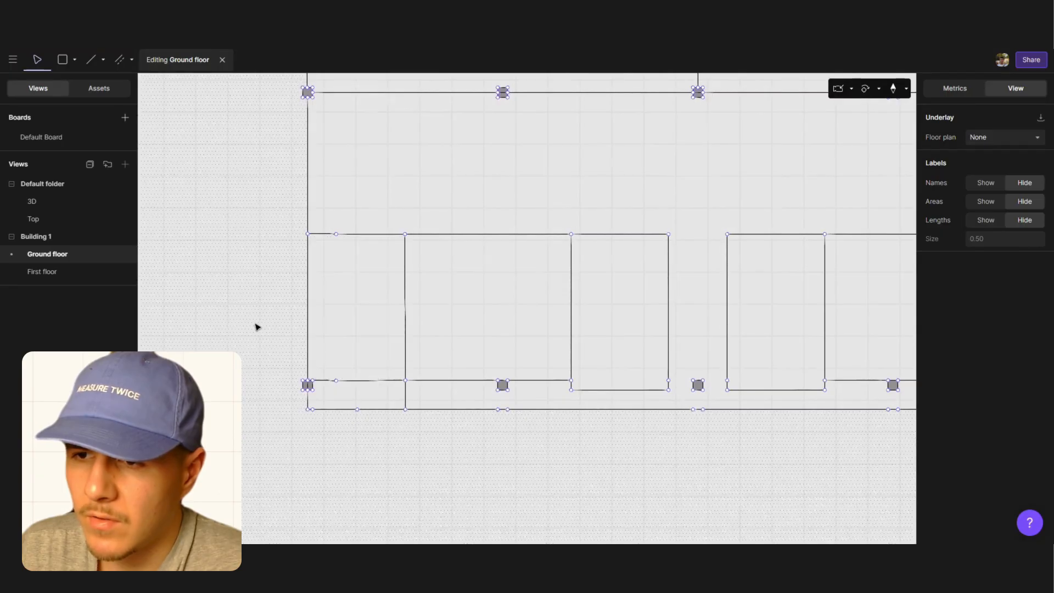
scroll(259, 327, "down", 2)
left_click(91, 61)
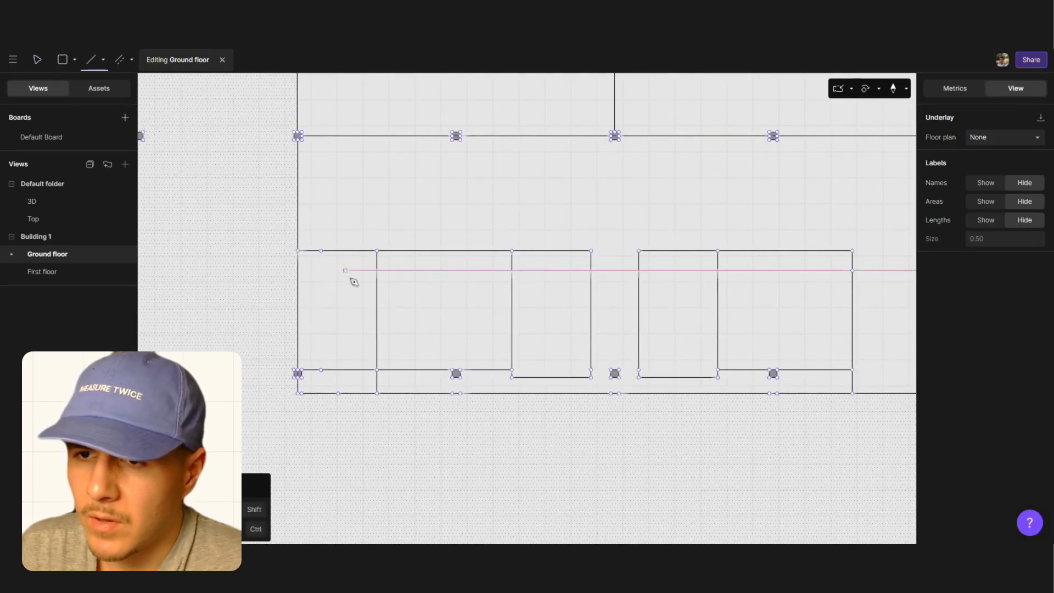
scroll(352, 277, "up", 1)
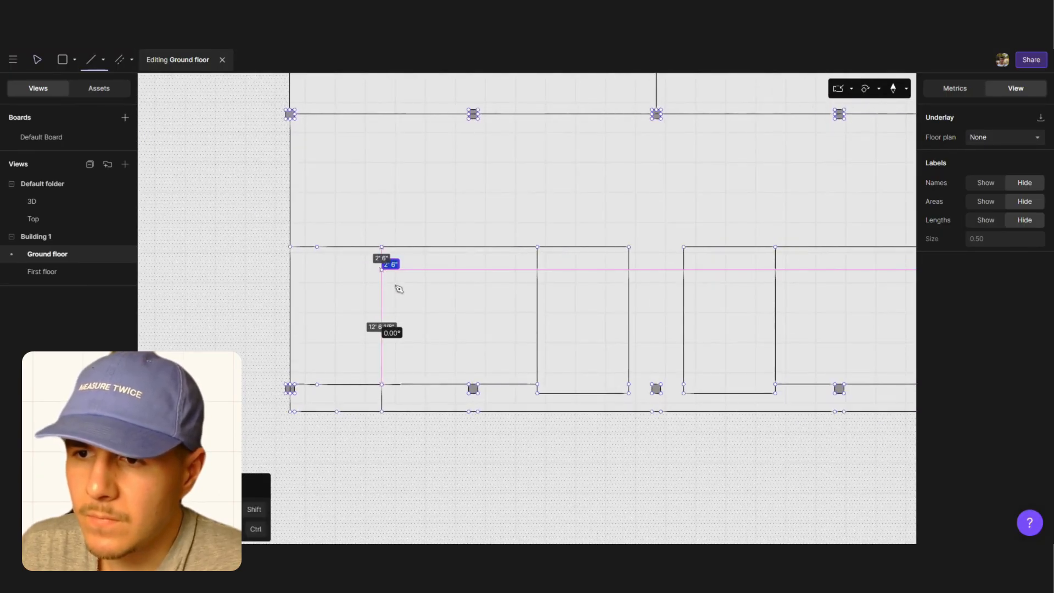
key("Escape")
key("Escape")
Reopen the ground floor for editing and offset the longer segment of the leftmost room's top wall 2' 6" down into the room
double_click(351, 331)
left_click(132, 60)
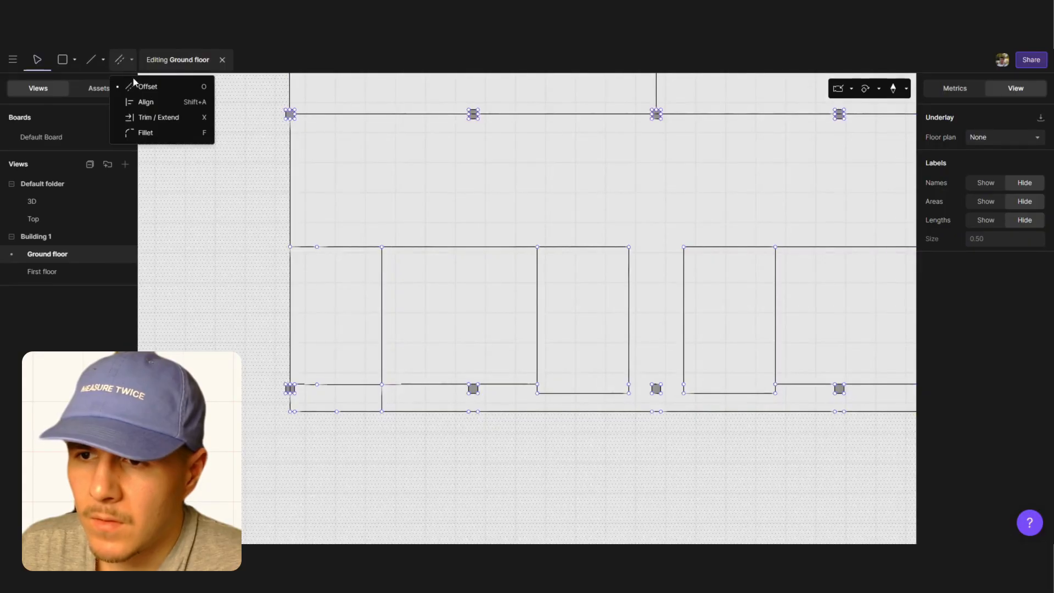
left_click(121, 60)
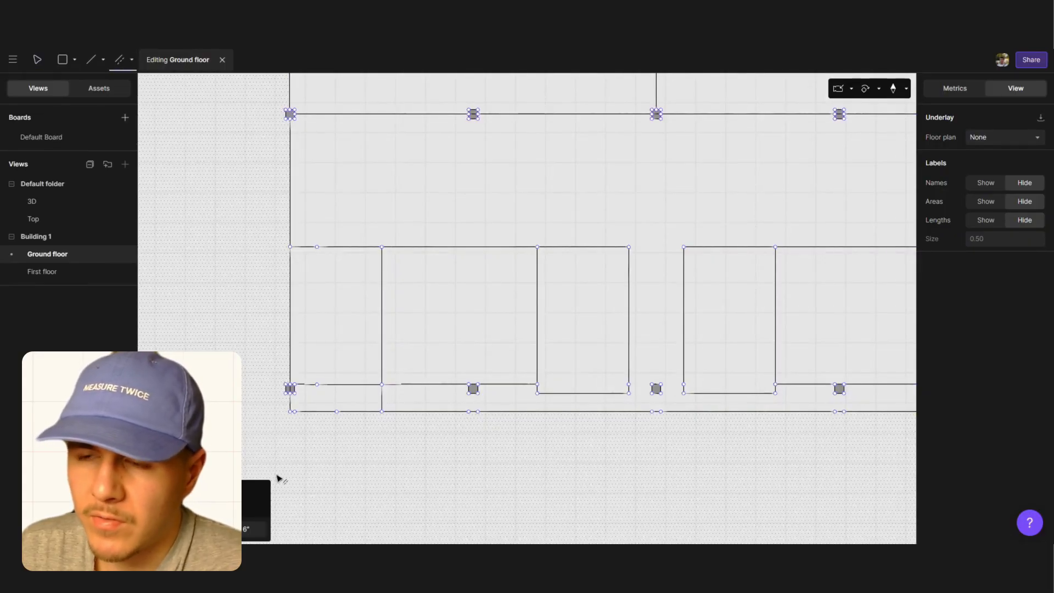
left_click(346, 253)
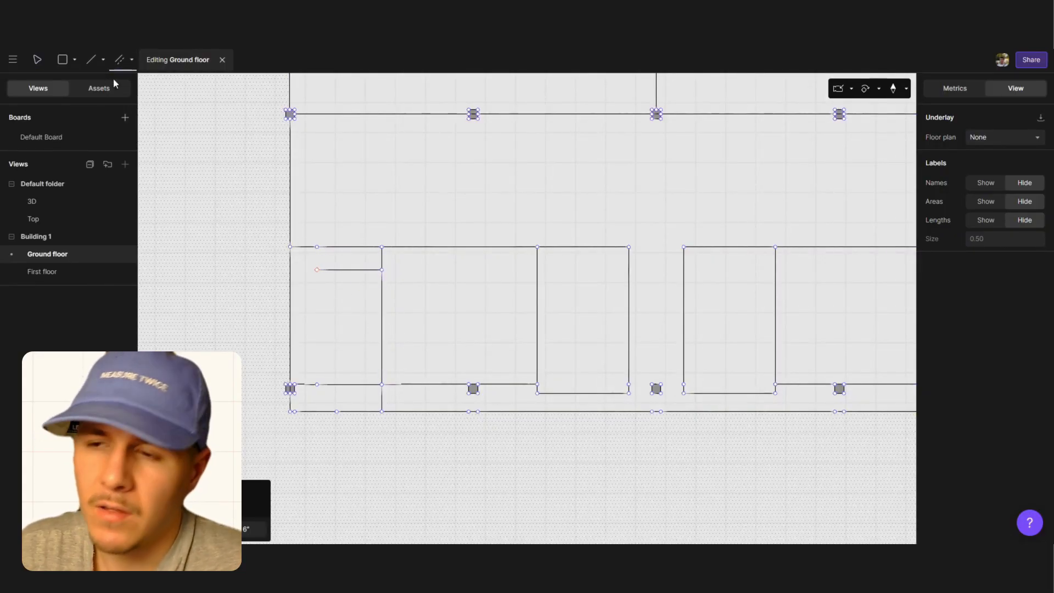
Delete the leftmost room's original top wall and tidy the offset line below it so it meets the outer wall
key("Escape")
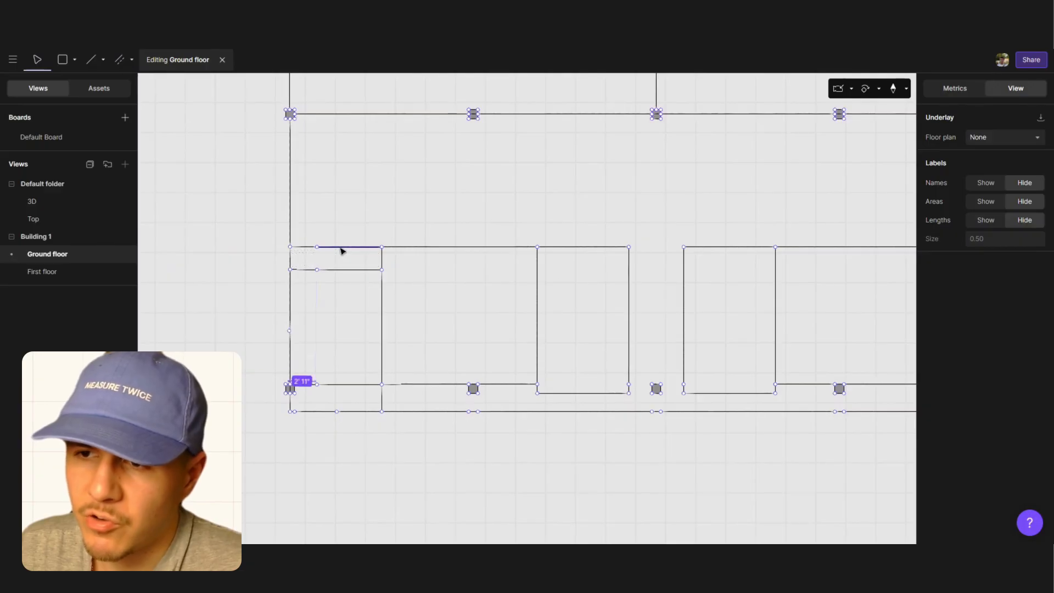
key("Delete")
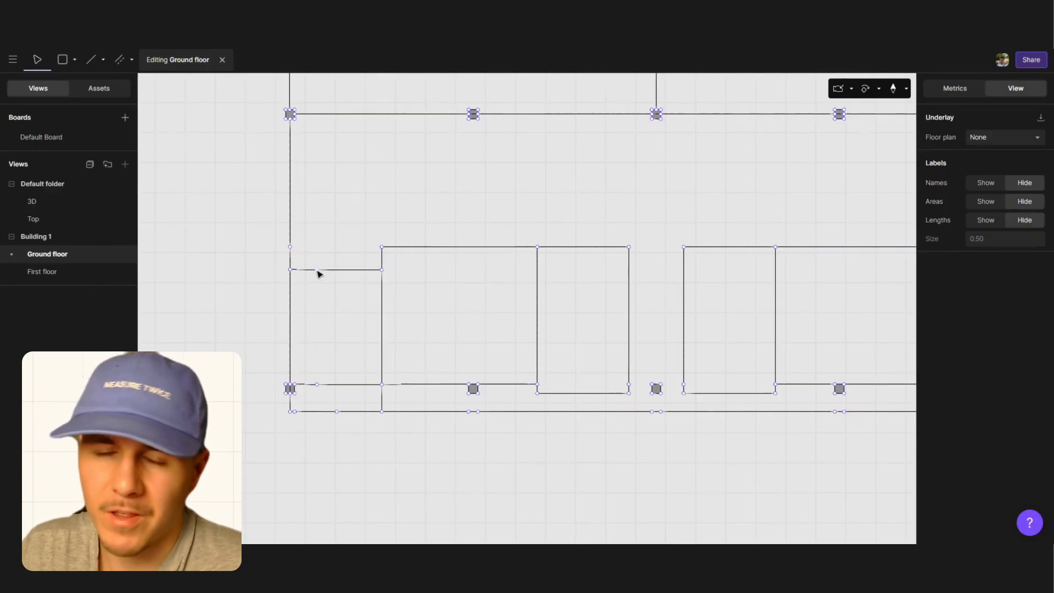
left_click_drag(317, 269, 290, 270)
Delete the horizontal line crossing the leftmost room at column level near its lower wall
left_click_drag(317, 384, 295, 383)
left_click(351, 385)
key("Delete")
Draw a full-depth vertical line from the top to the bottom outer wall, 9' 6" to the right of the core's upper-right column
scroll(182, 361, "down", 3)
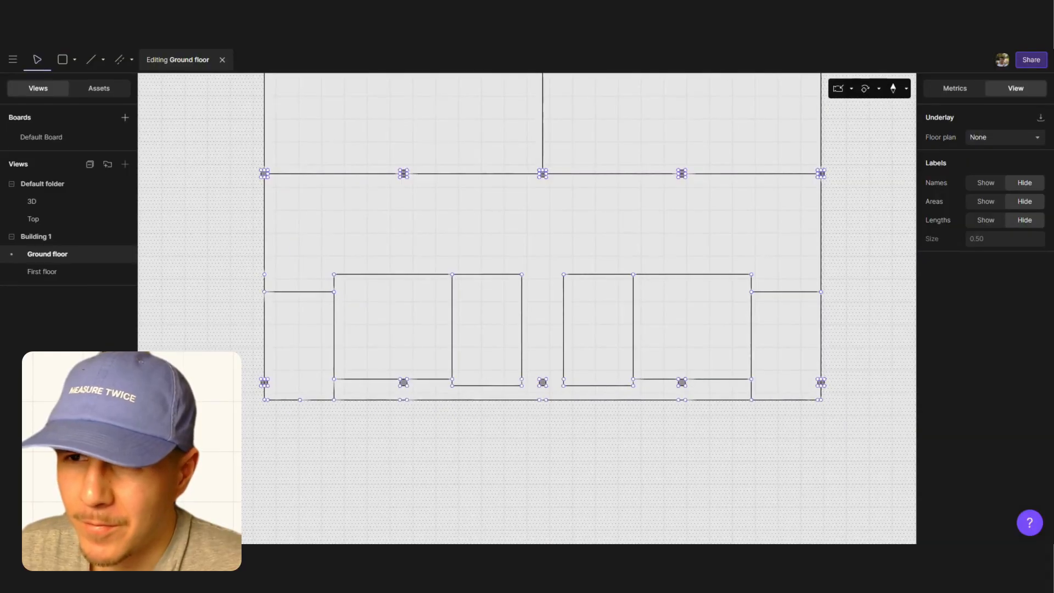
scroll(176, 364, "down", 2)
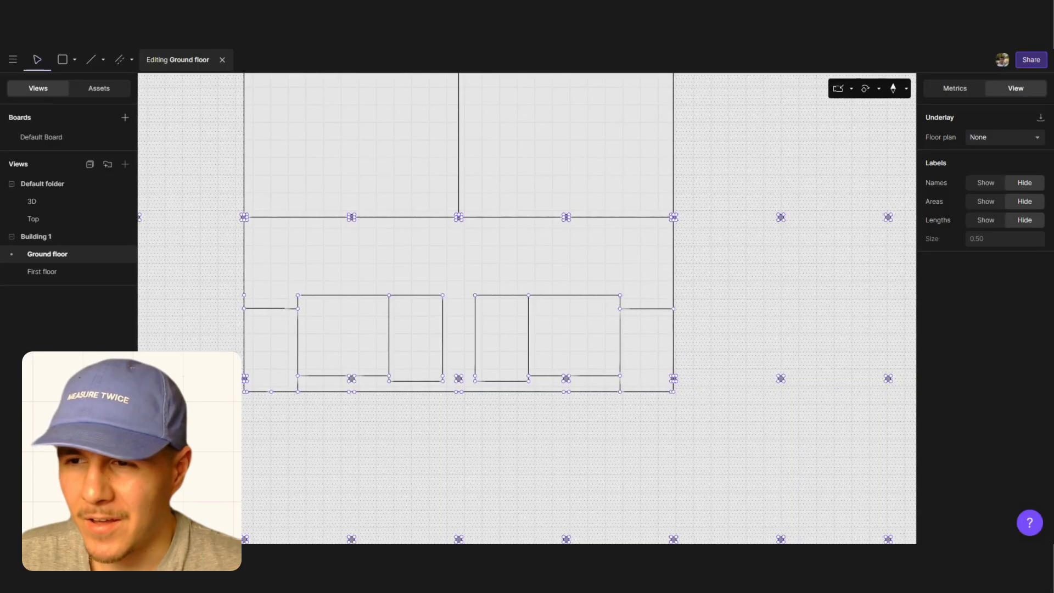
scroll(483, 400, "down", 5)
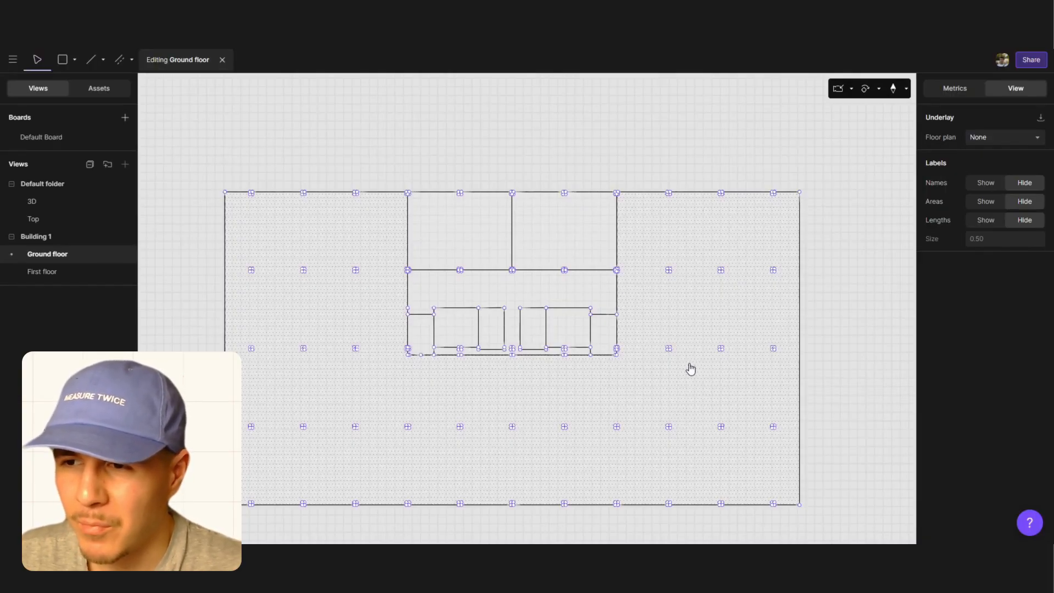
left_click(91, 59)
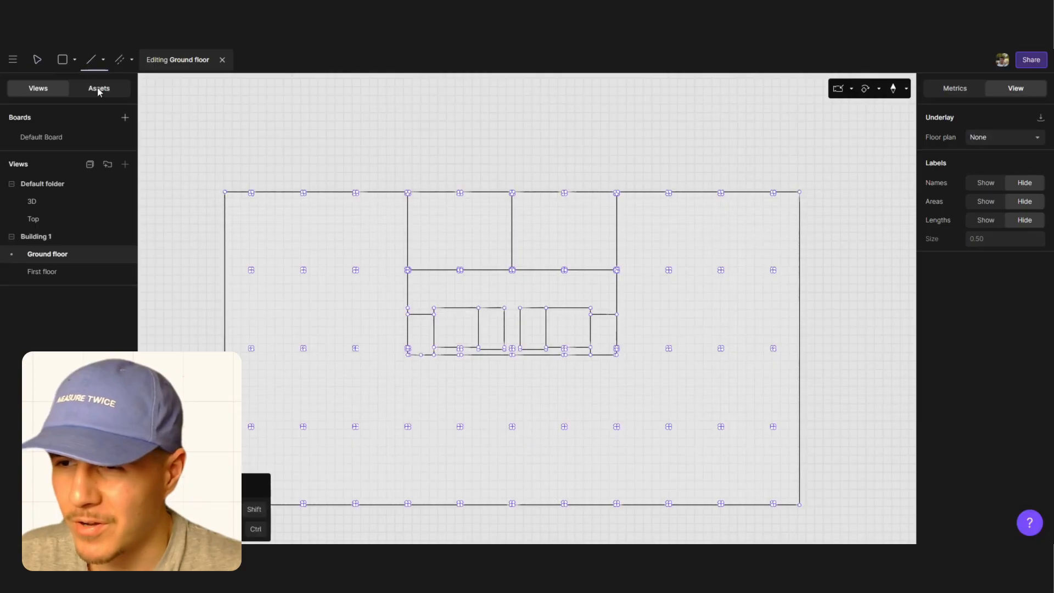
scroll(670, 200, "up", 1)
left_click(638, 190)
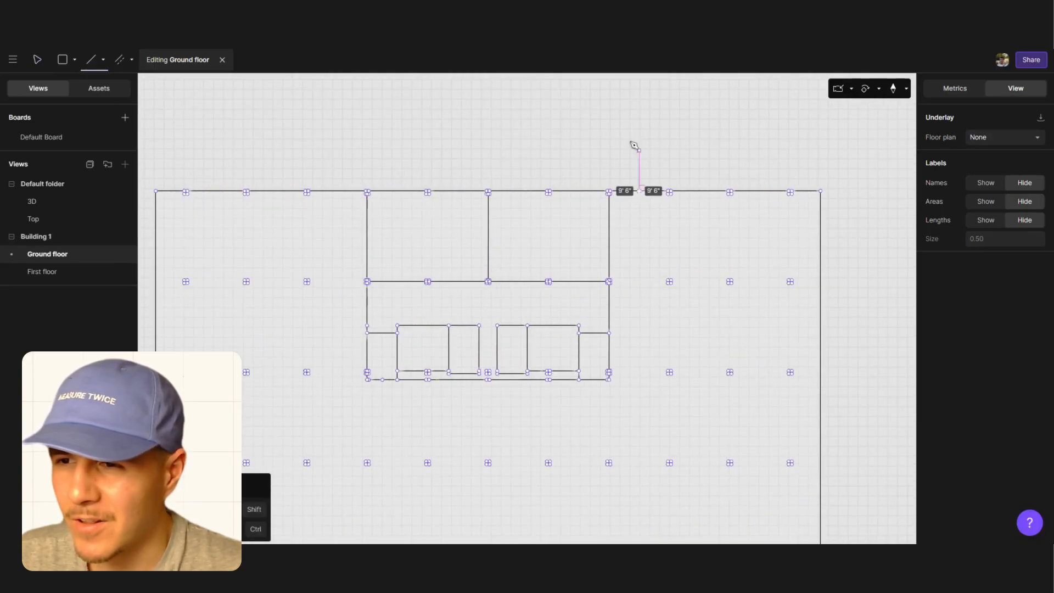
scroll(630, 146, "down", 1)
left_click(638, 494)
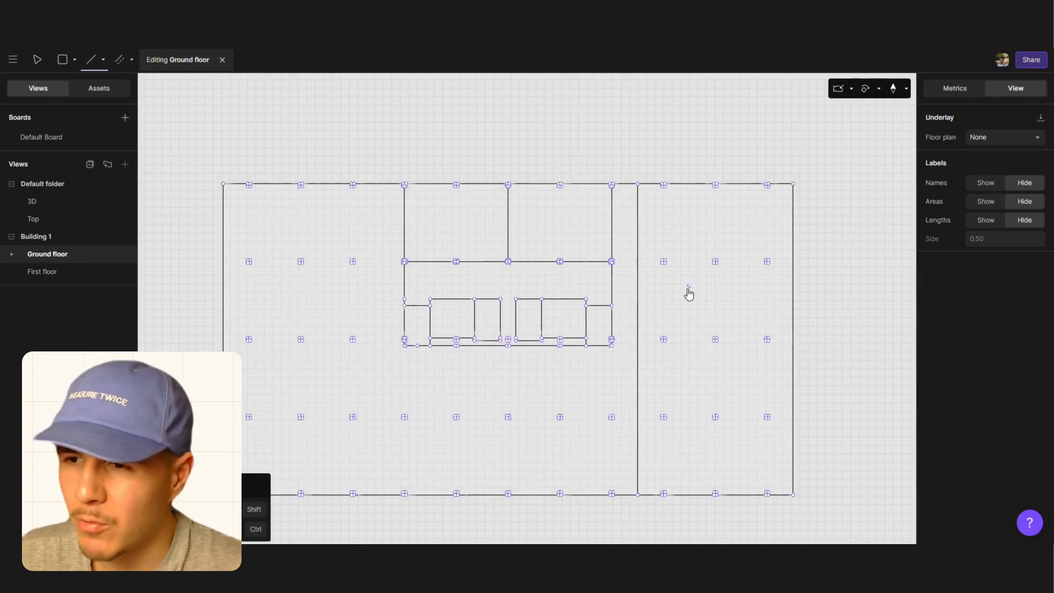
Draw a vertical line from the core's lower-right corner through the bottom outer wall and delete the part beyond the wall
left_click(611, 347)
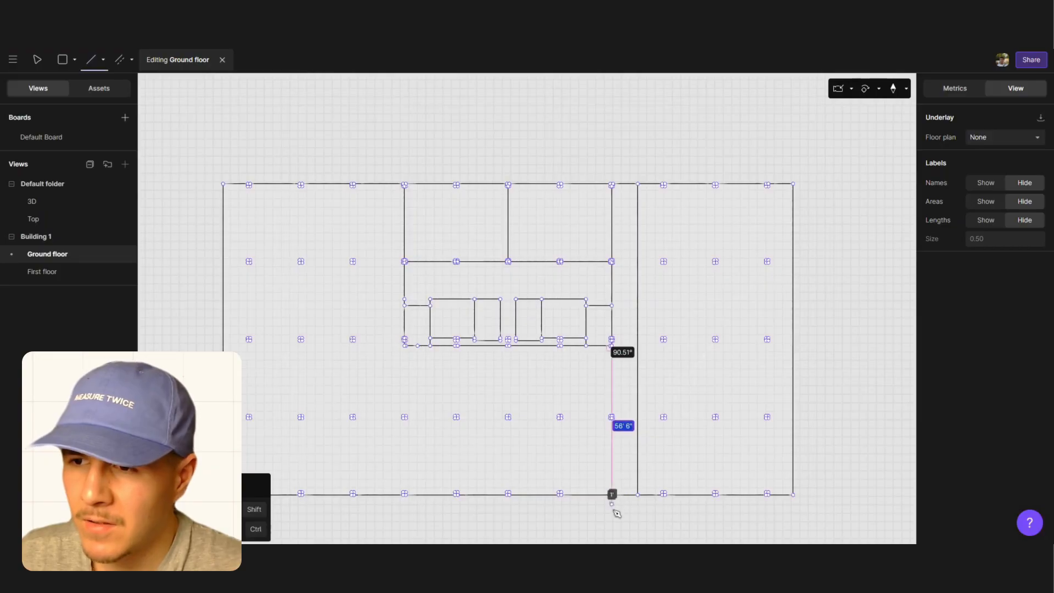
left_click(613, 513)
key("Escape")
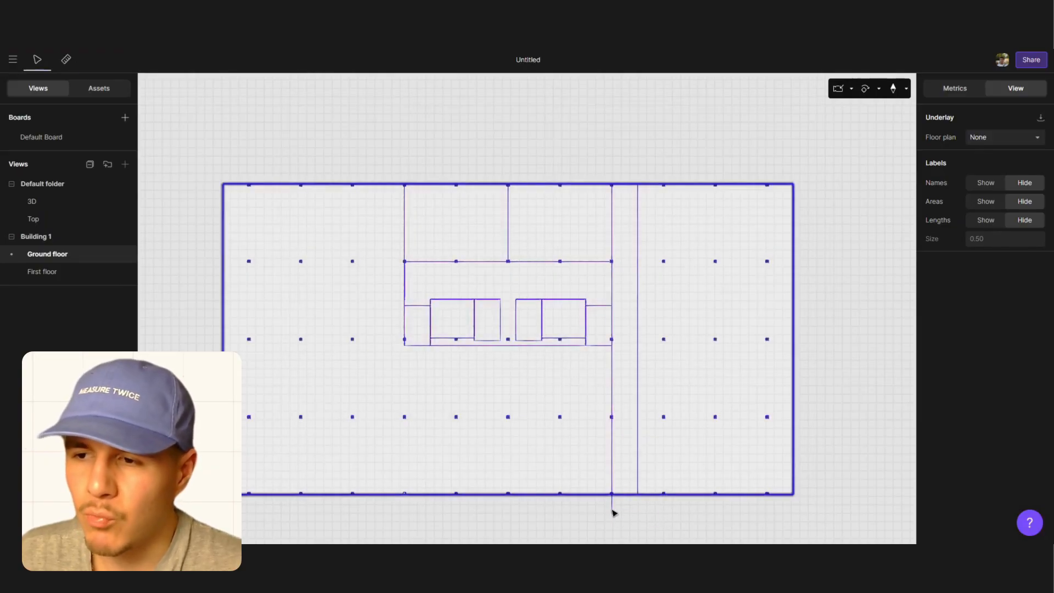
double_click(615, 510)
key("Delete")
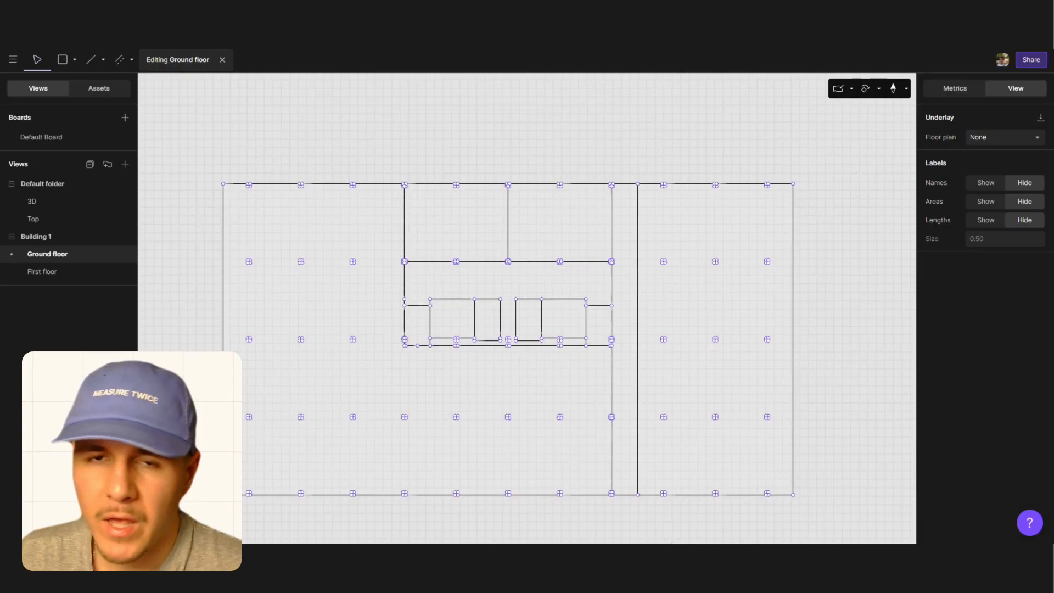
Draw a vertical line from the top outer wall, midway between the core's left column and its left neighbour, down past the bottom wall
left_click(91, 59)
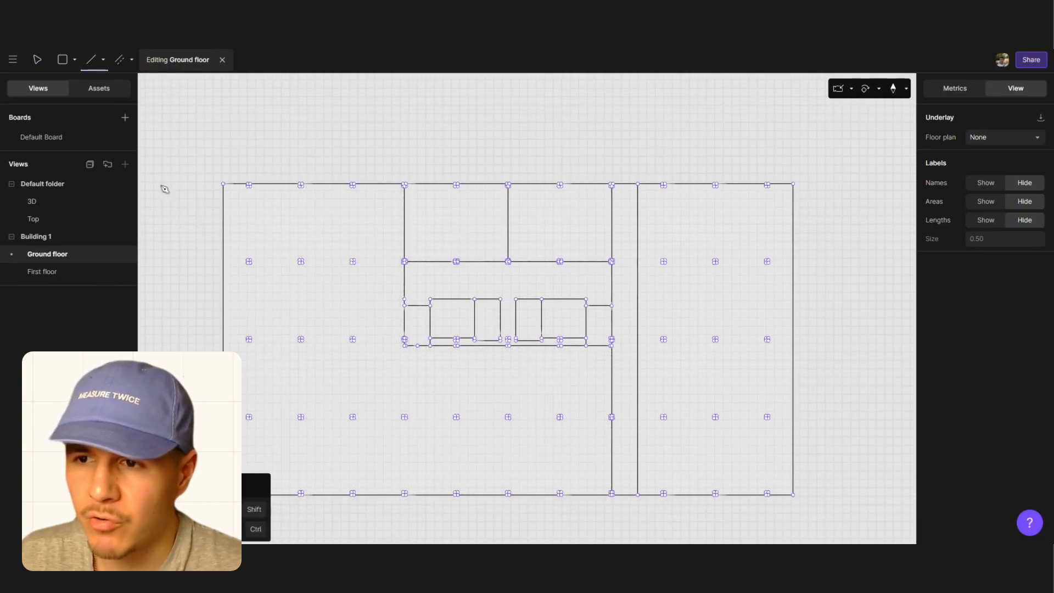
left_click(379, 185)
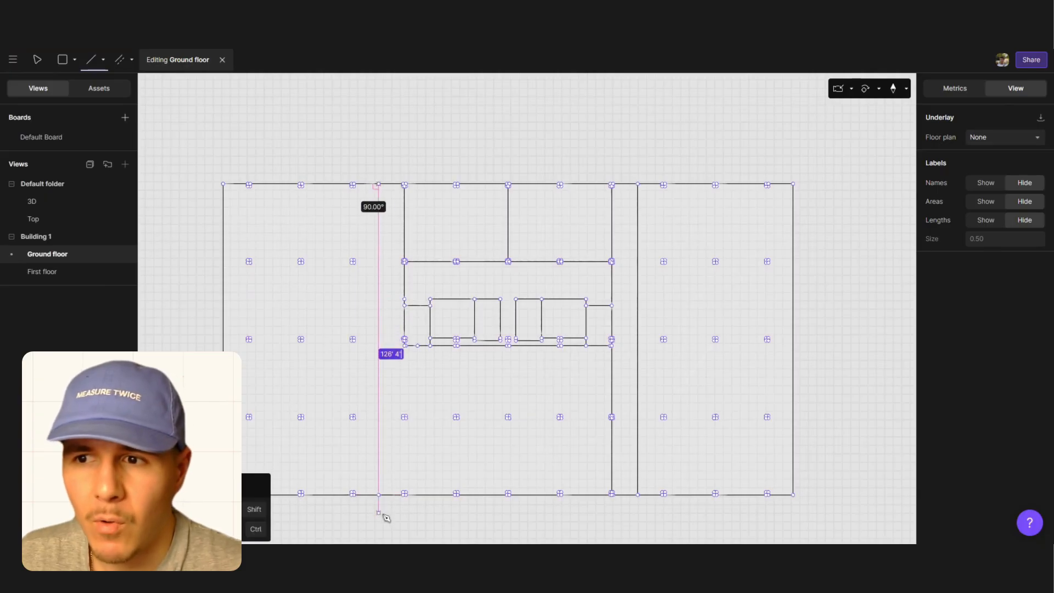
left_click(431, 536)
Draw a vertical line from the core's lower-left corner down past the bottom outer wall and finish editing
left_click(404, 348)
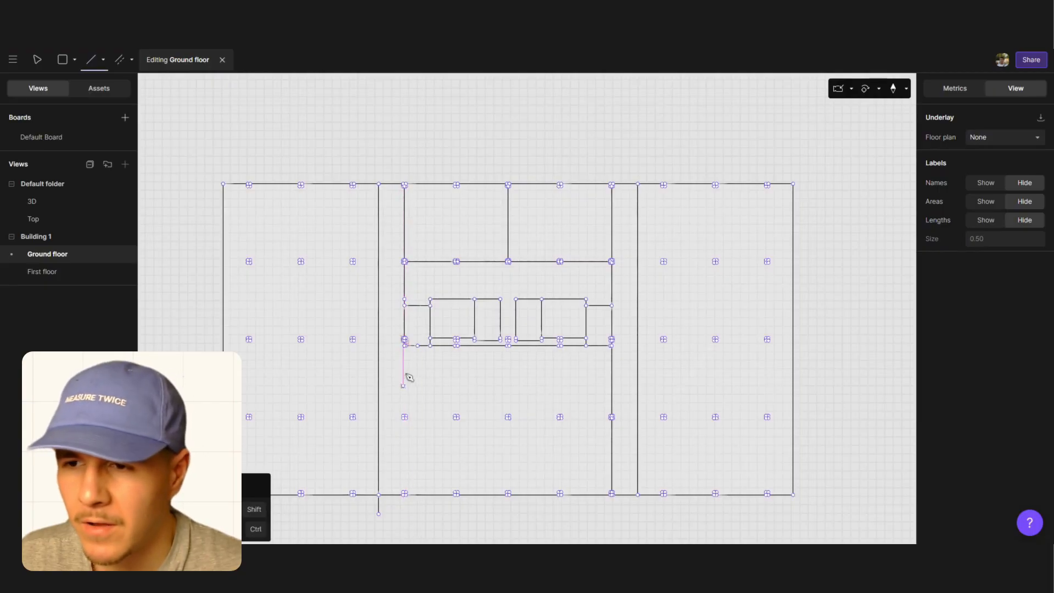
left_click(404, 346)
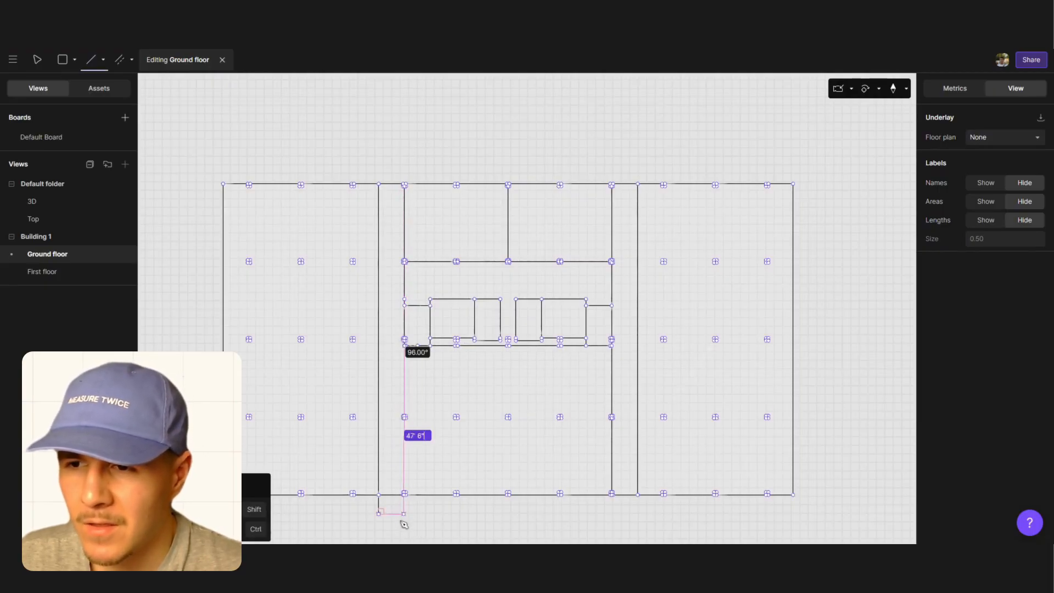
left_click(404, 522)
key("Escape")
key("Escape")
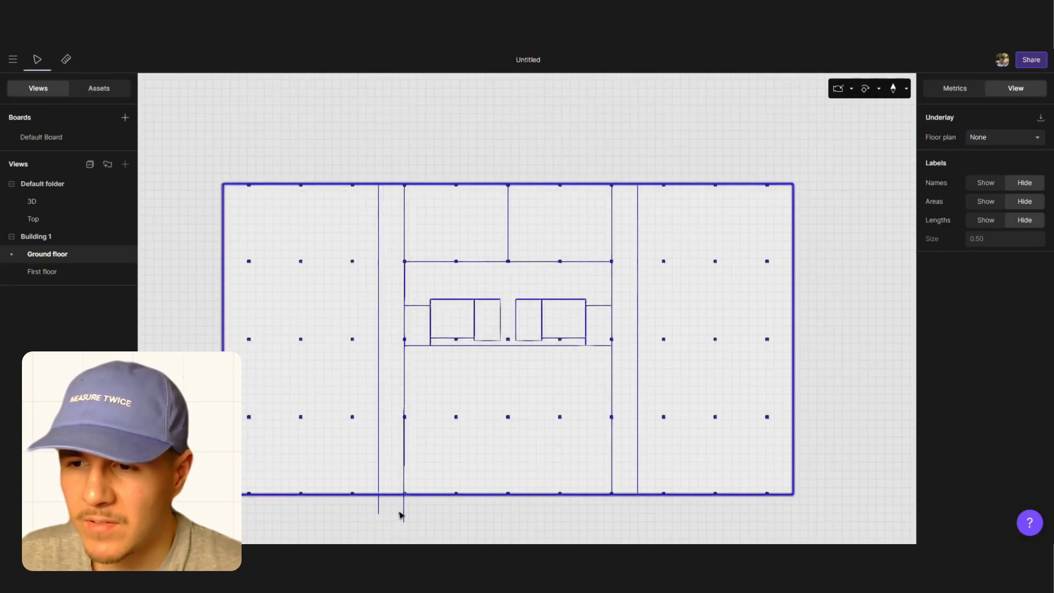
Reopen the ground floor for editing and delete the two line ends projecting below the bottom outer wall
double_click(404, 511)
left_click_drag(411, 498, 358, 518)
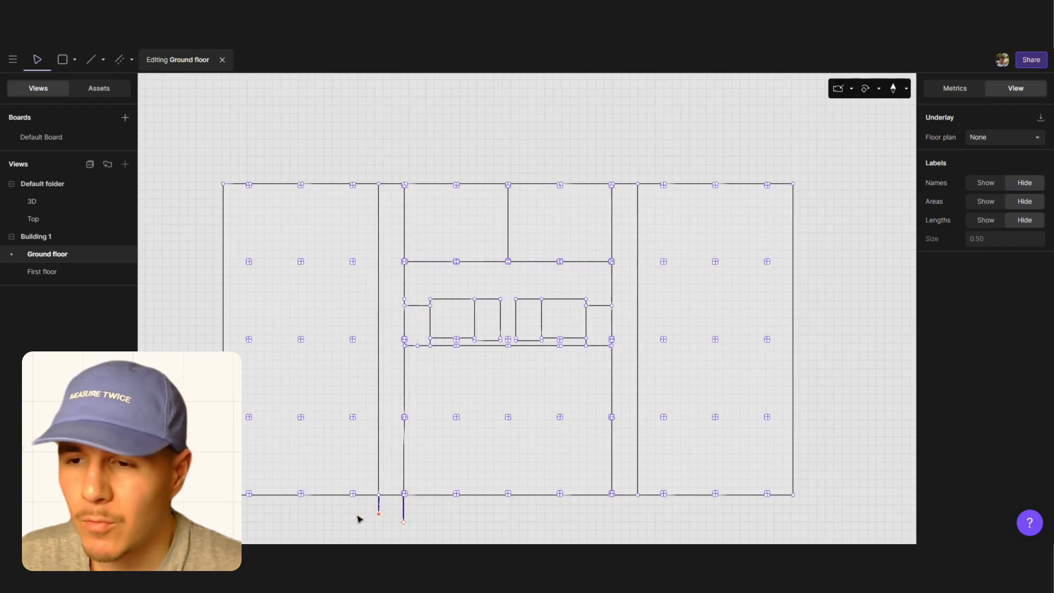
key("Delete")
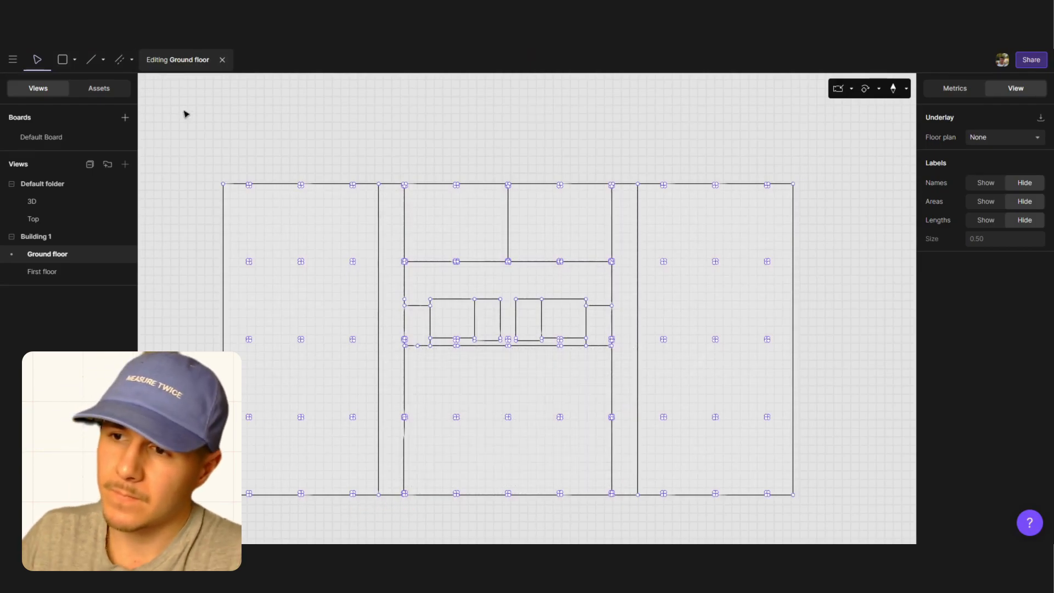
Draw a horizontal line in the right wing from the second row's first column most of the way to the next column
left_click(91, 60)
scroll(752, 263, "up", 3, "ctrl")
left_click(716, 339)
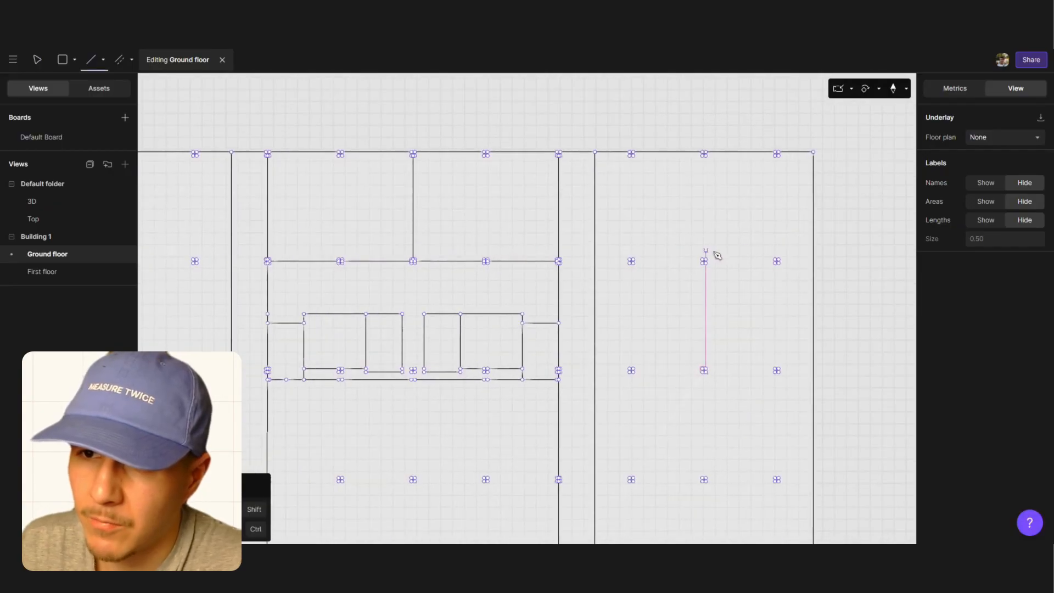
scroll(713, 258, "up", 10, "ctrl")
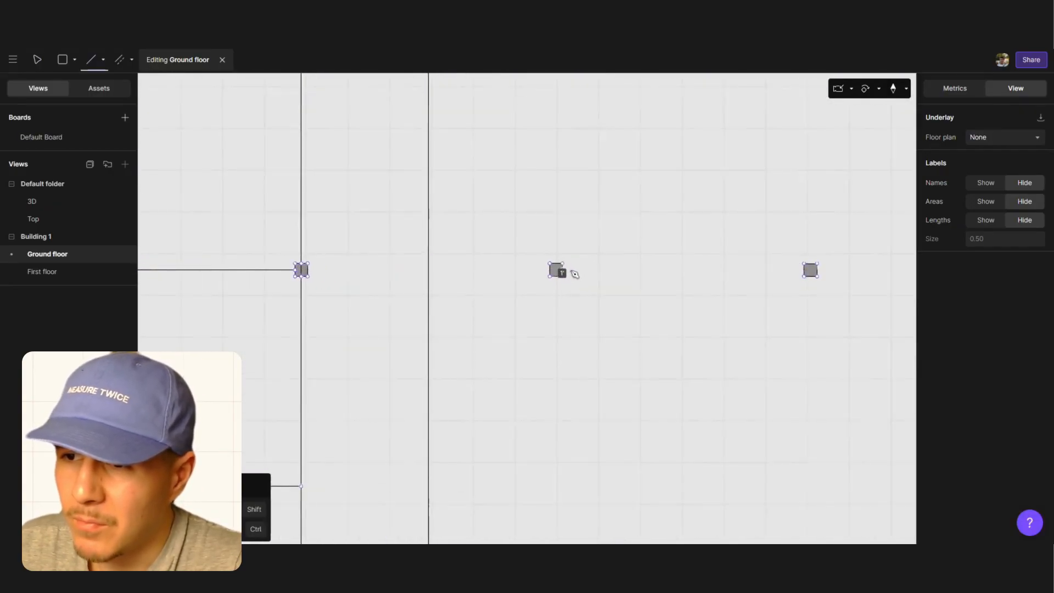
scroll(571, 274, "up", 3, "ctrl")
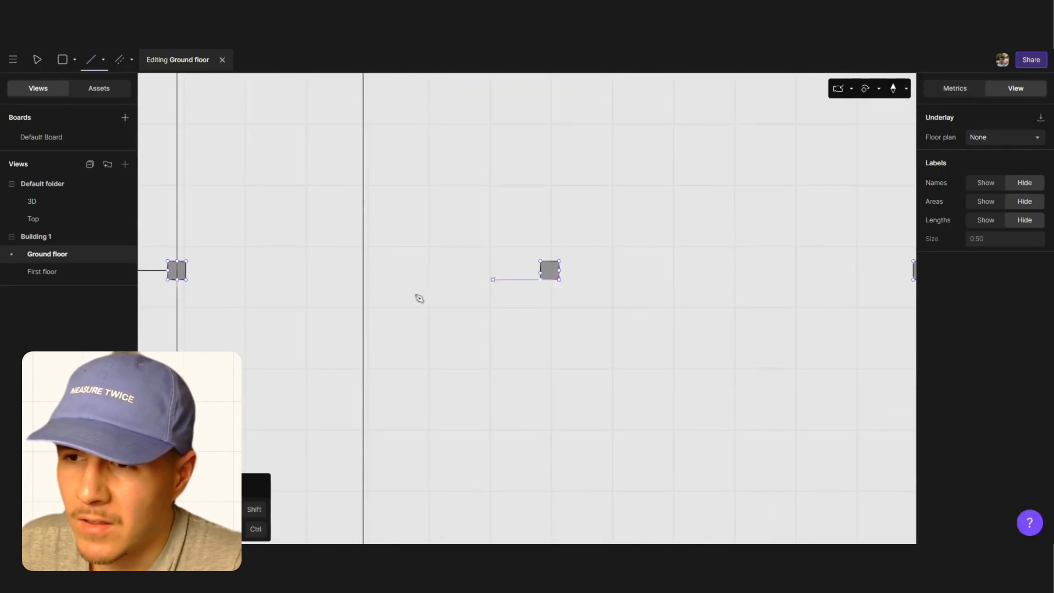
scroll(409, 299, "down", 2, "ctrl")
left_click(526, 277)
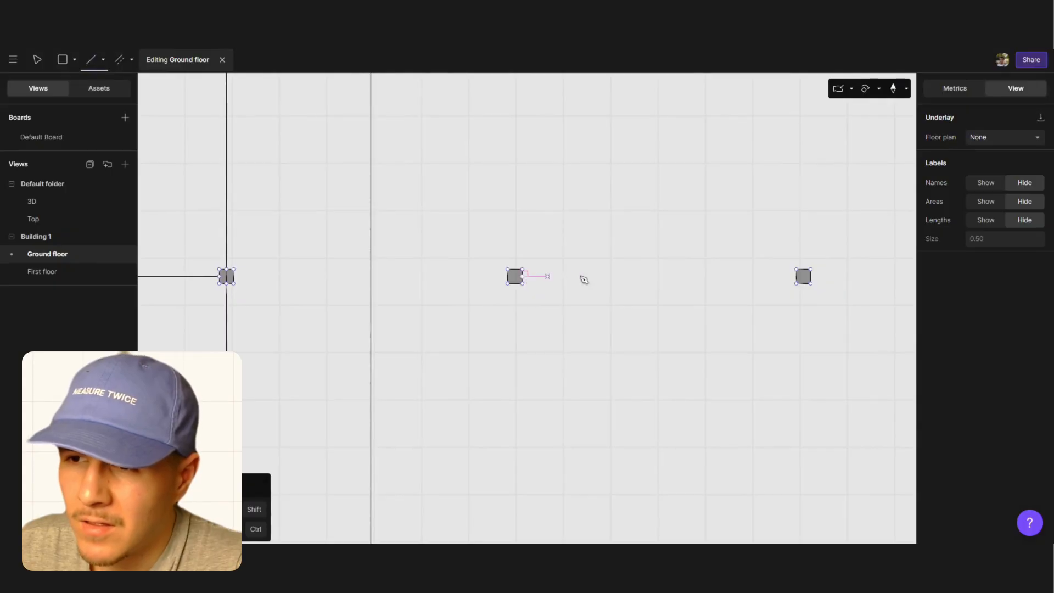
left_click(752, 276)
key("Escape")
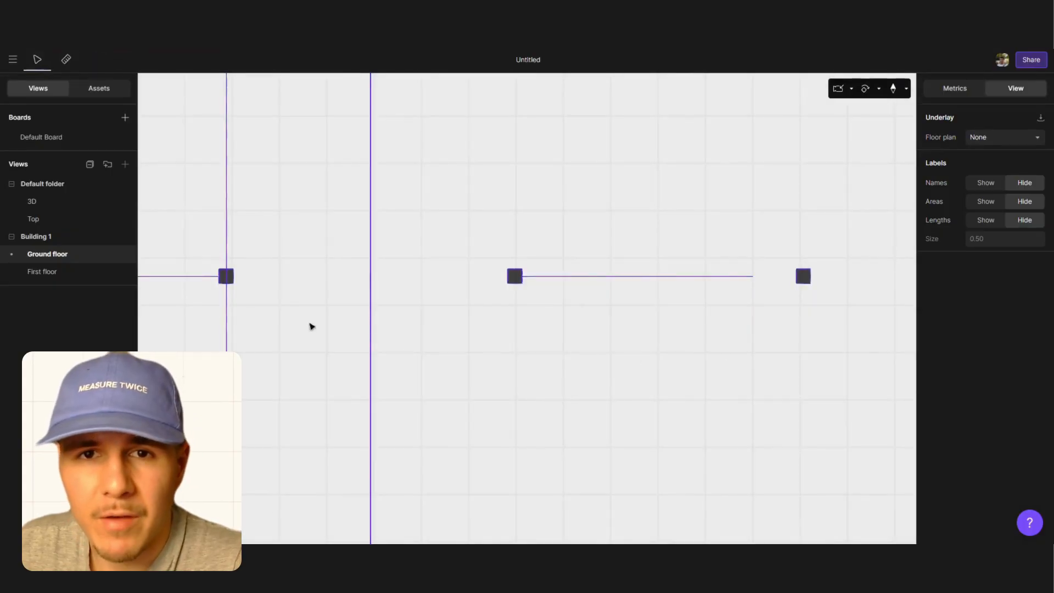
Extend the right wing's horizontal line through the middle column to the third column with Trim / Extend and finish editing
scroll(278, 316, "down", 5, "ctrl")
double_click(459, 350)
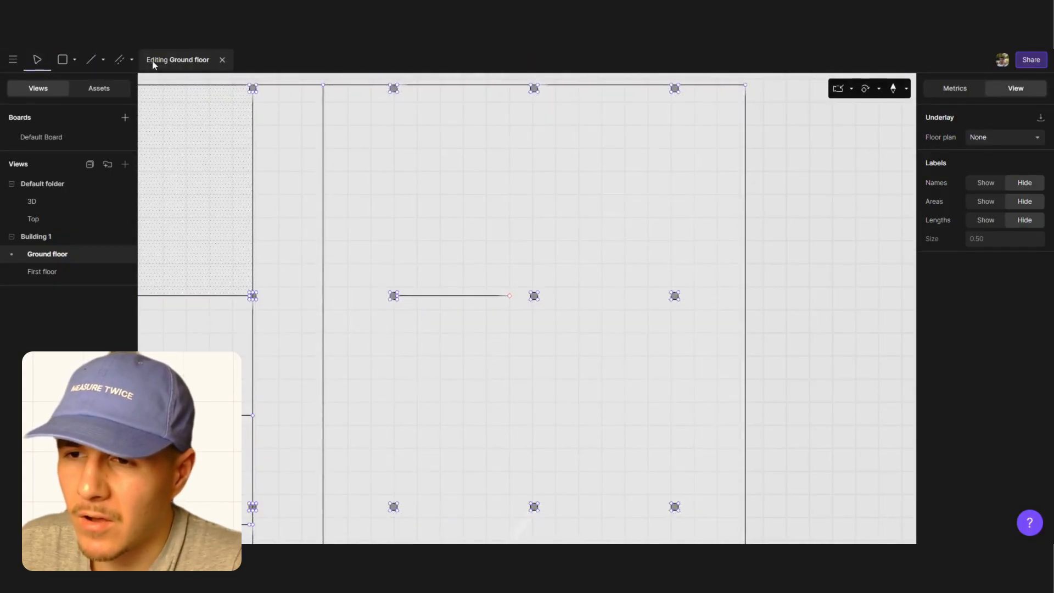
left_click(131, 64)
left_click(181, 117)
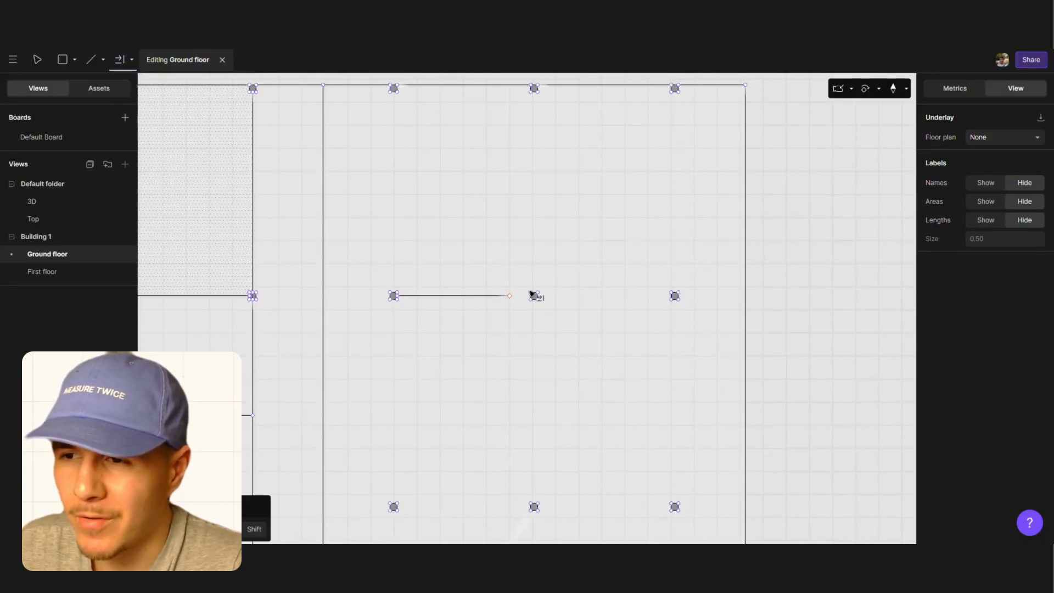
left_click(489, 297)
key("Escape")
scroll(615, 310, "down", 5)
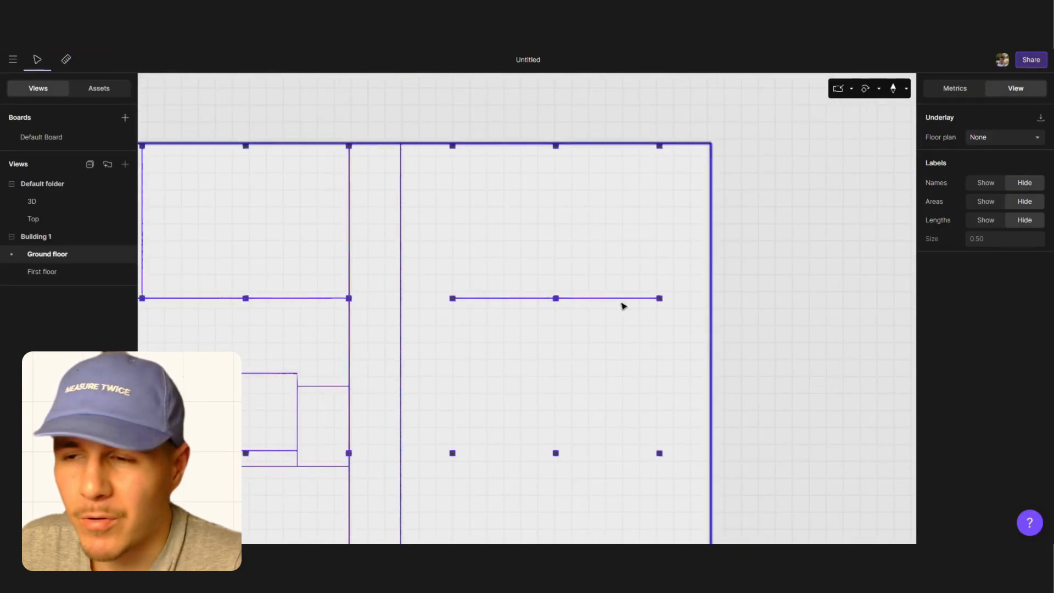
Draw a horizontal line along the left wing's third column row, from the corridor line out past the left outer wall
scroll(204, 303, "up", 5)
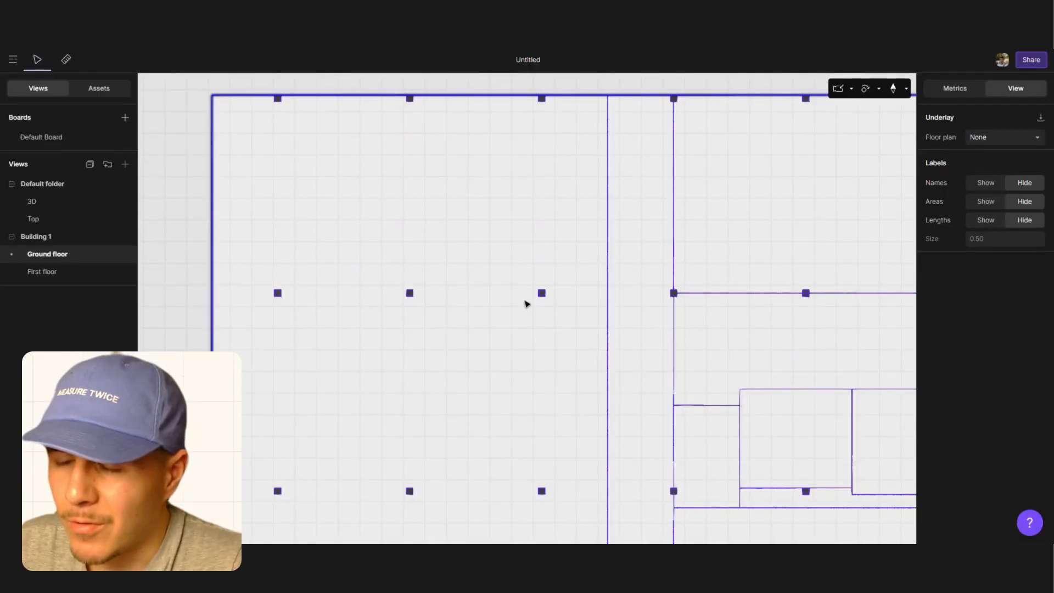
double_click(506, 309)
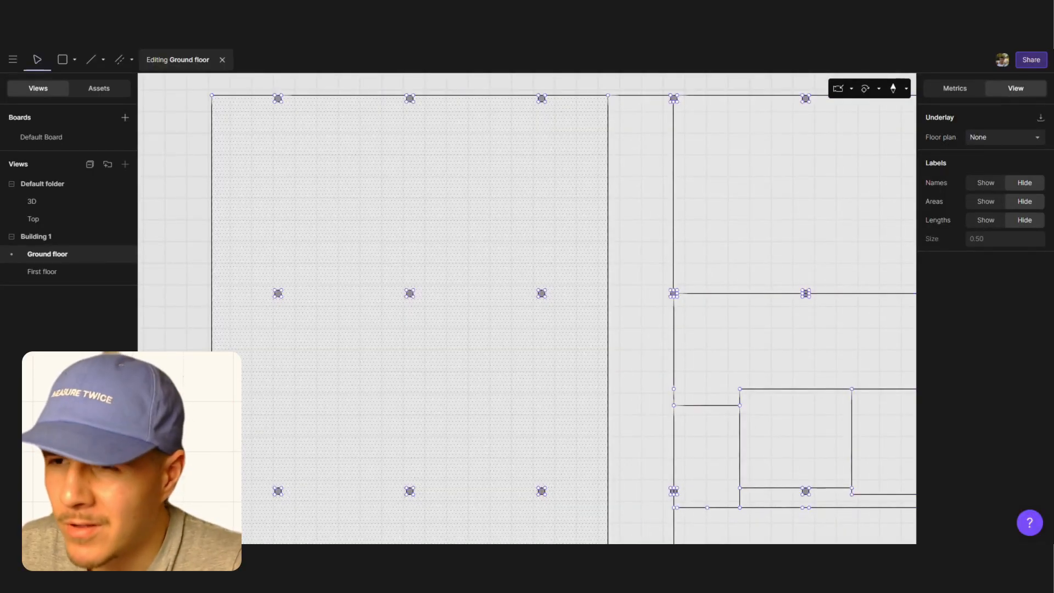
left_click(89, 59)
scroll(526, 255, "down", 2)
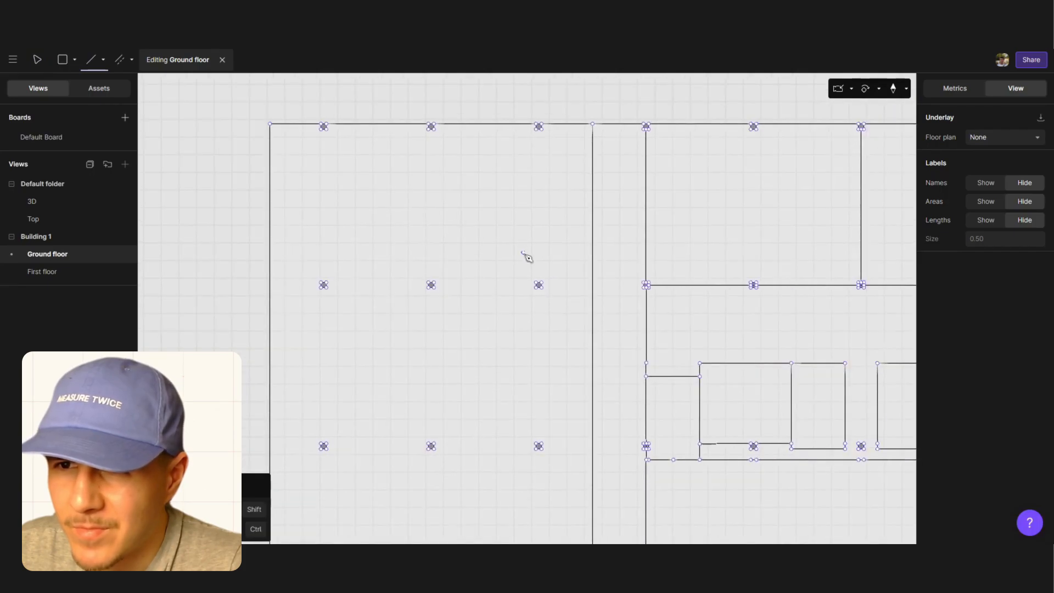
scroll(528, 420, "up", 3)
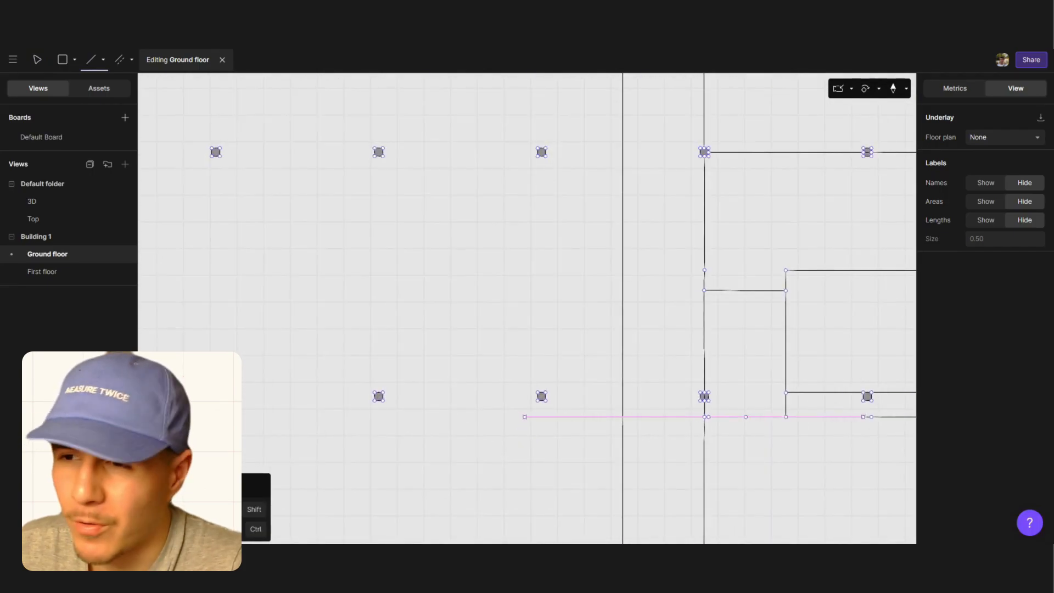
left_click(625, 398)
scroll(673, 341, "down", 3)
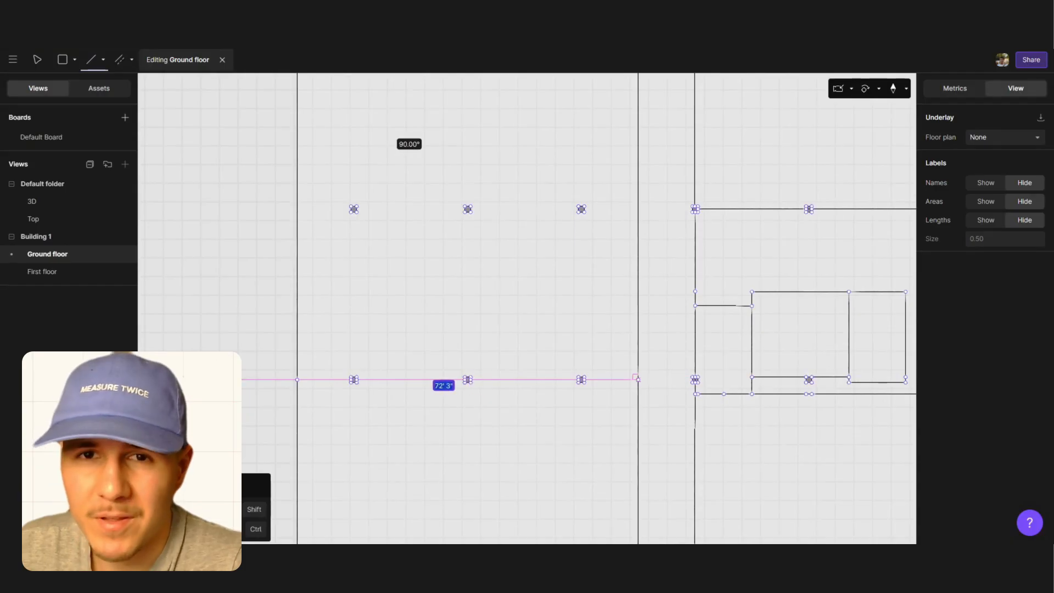
left_click(244, 379)
key("Escape")
key("Escape")
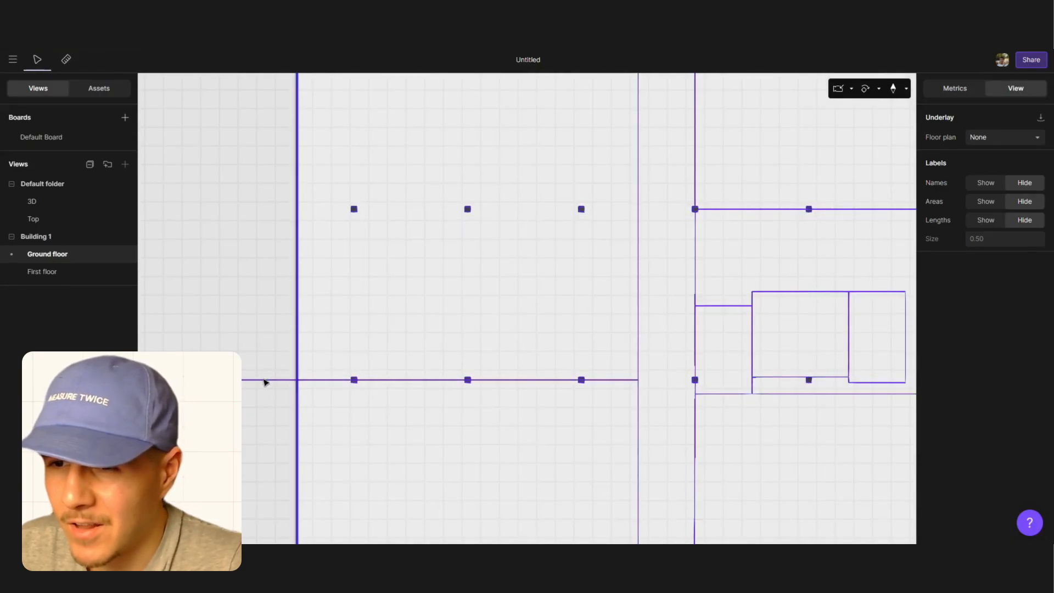
Reopen the ground floor, delete the line end projecting beyond the left outer wall, and finish editing
double_click(263, 379)
left_click(240, 379)
key("Escape")
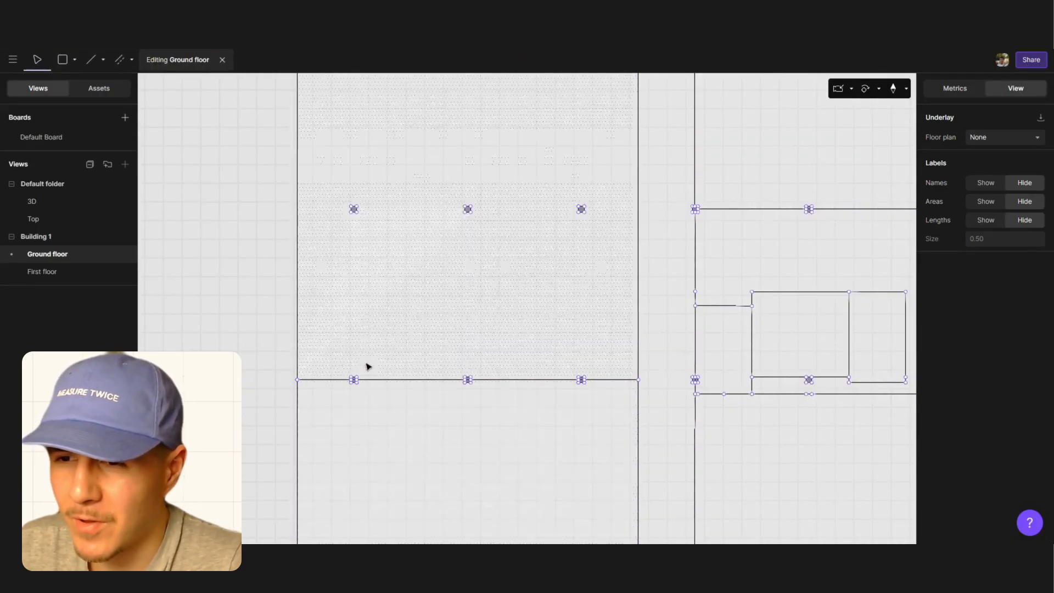
key("Escape")
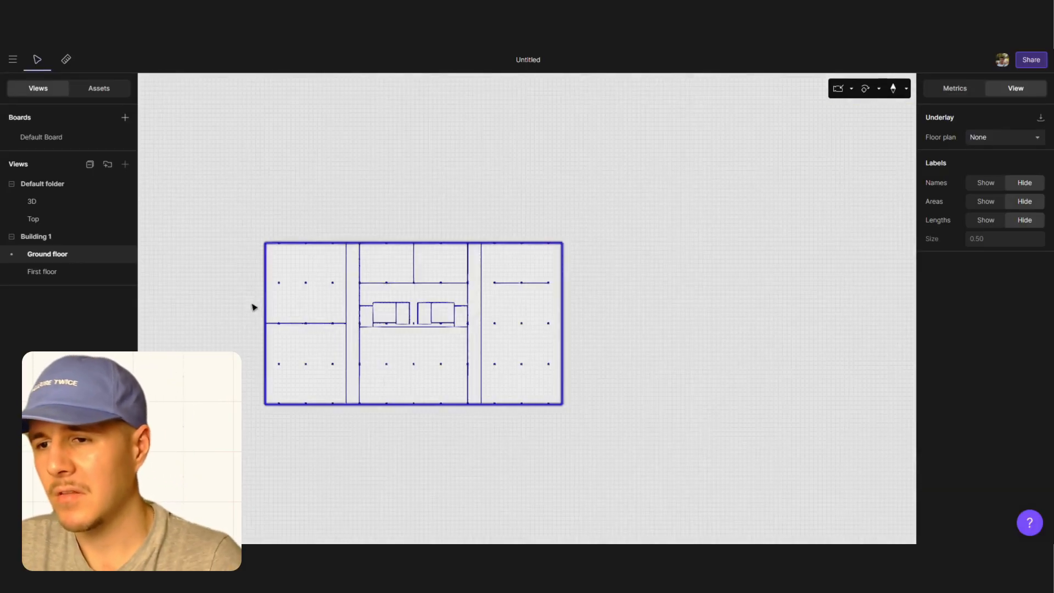
scroll(322, 364, "up", 6)
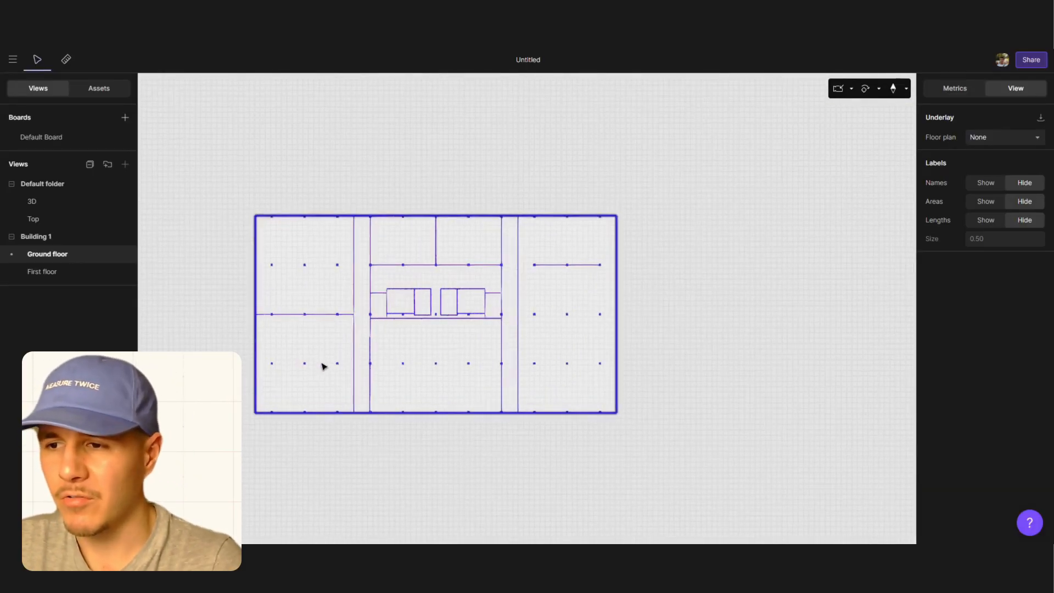
double_click(394, 387)
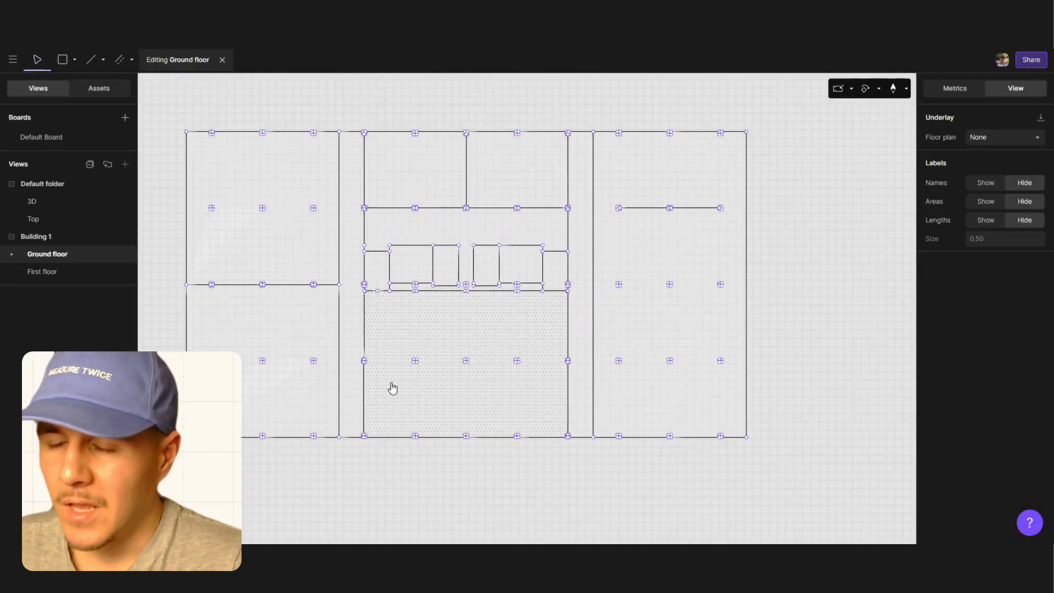
left_click(90, 59)
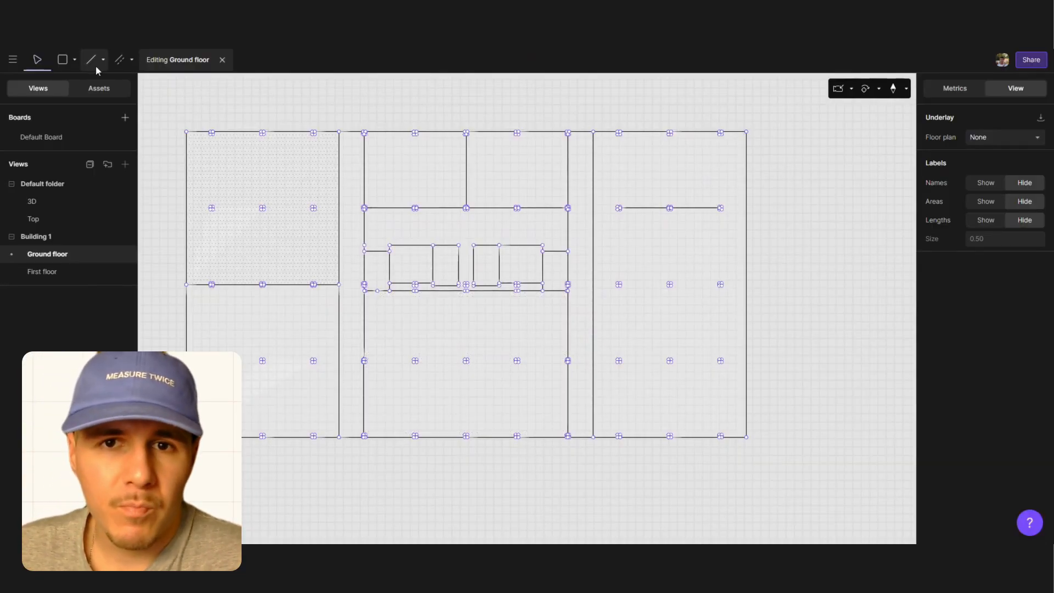
scroll(398, 361, "up", 5, "ctrl")
scroll(379, 368, "up", 5, "ctrl")
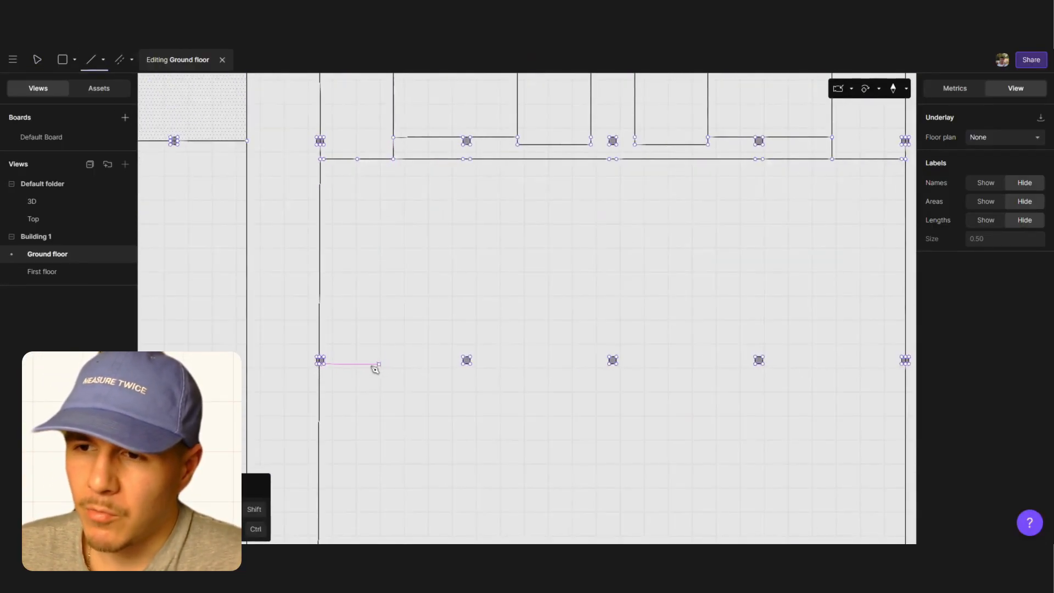
key("Escape")
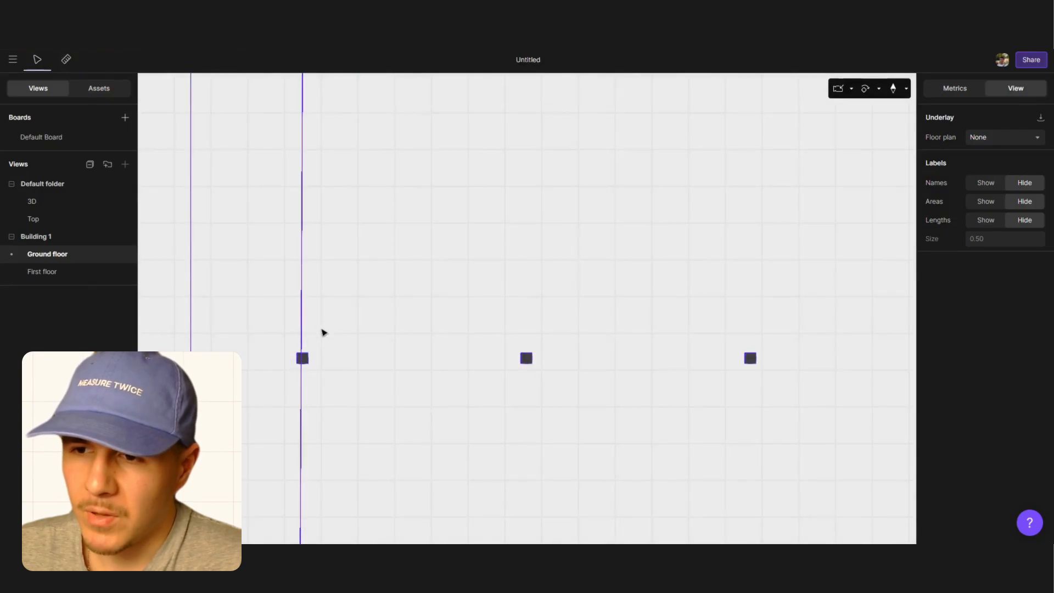
Reopen the ground floor and delete the slanted left wall segment of the large central room, above its third-row column
double_click(303, 321)
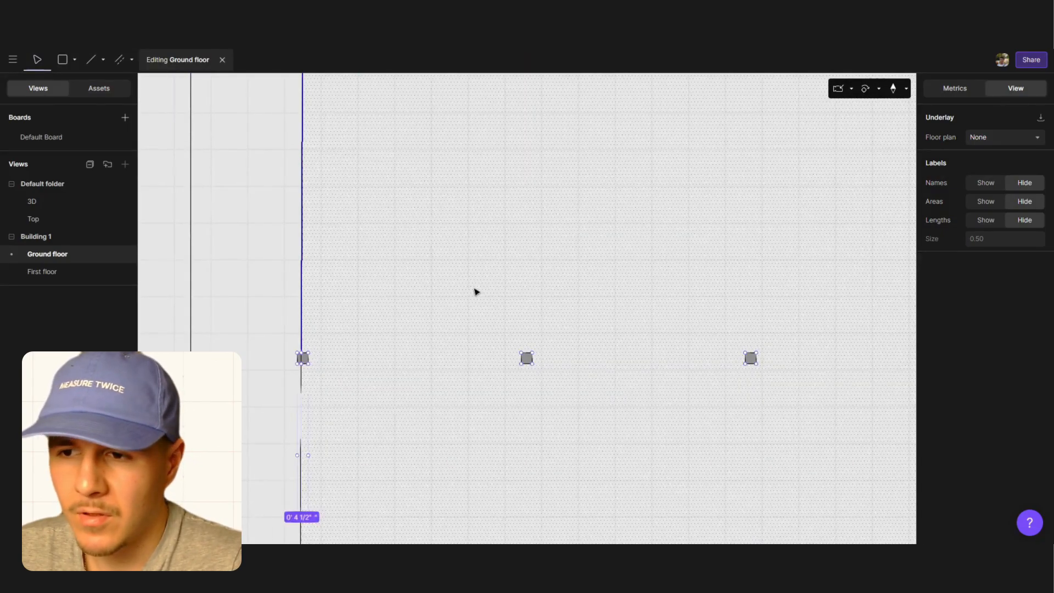
scroll(476, 289, "down", 3, "ctrl")
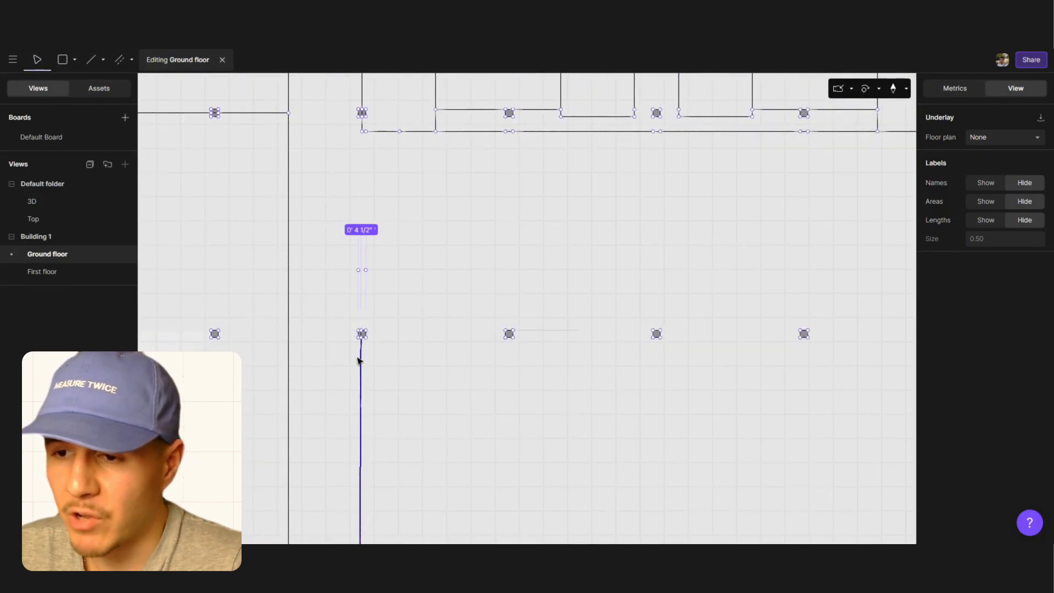
Remove the misaligned wall line below the core and its leftover pieces inside the columns along the central room's left edge
scroll(362, 335, "up", 3, "ctrl")
scroll(363, 334, "up", 3, "ctrl")
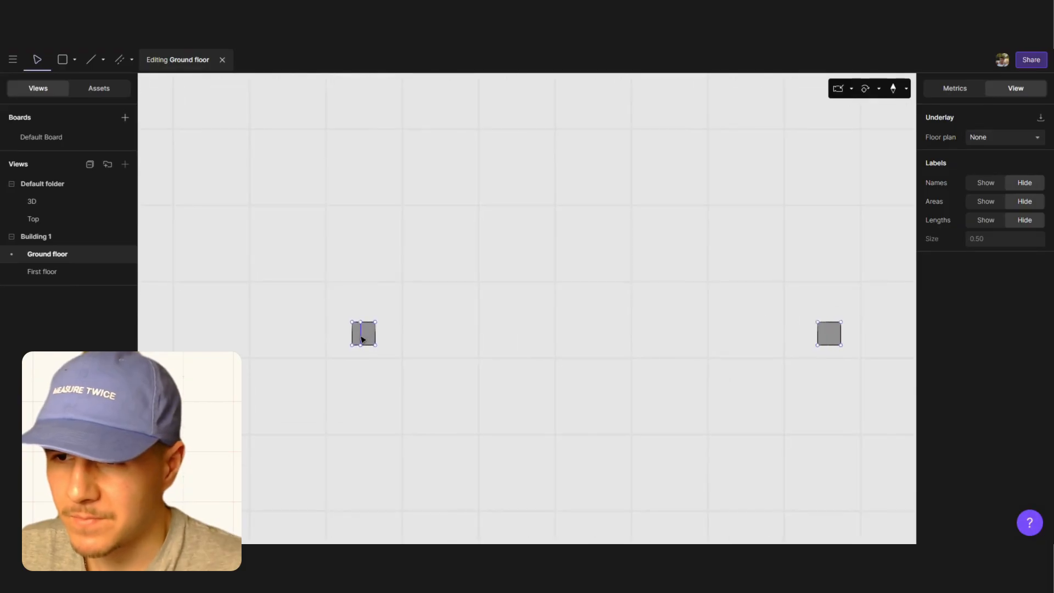
scroll(331, 369, "down", 5, "ctrl")
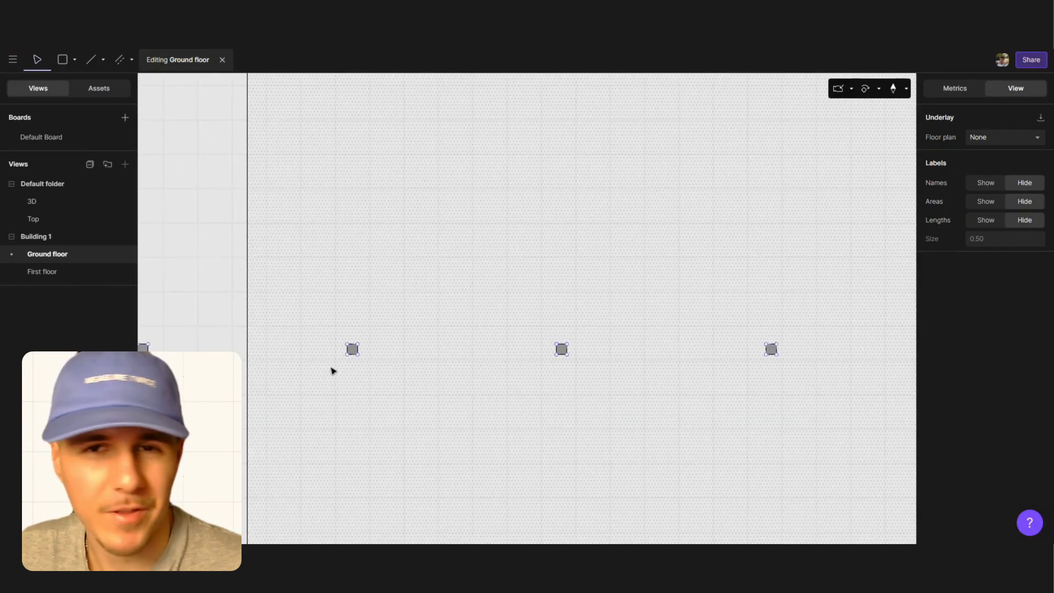
scroll(763, 368, "up", 6, "ctrl")
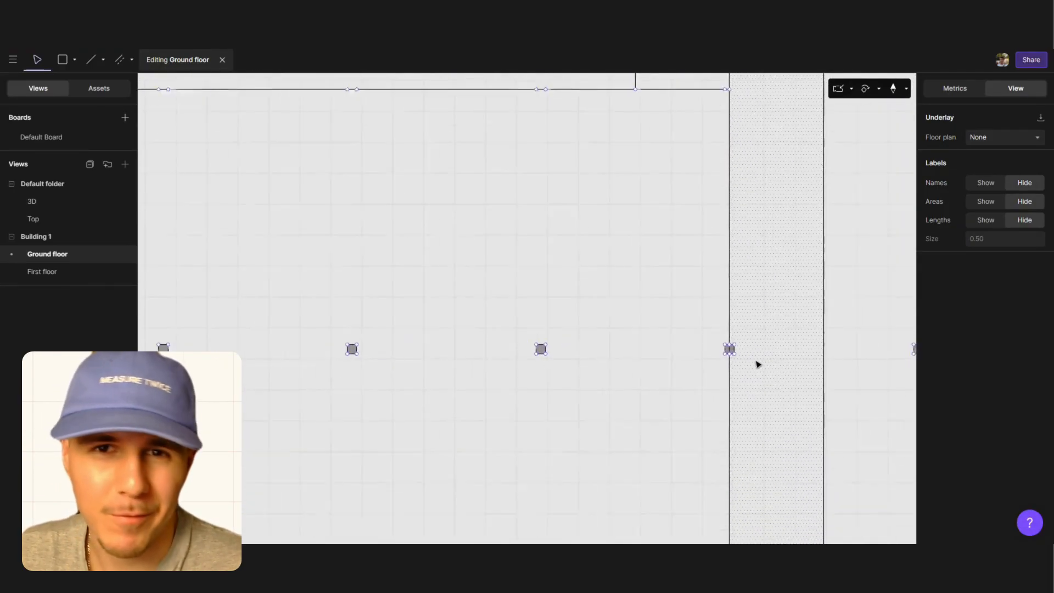
scroll(788, 328, "down", 3, "ctrl")
scroll(786, 327, "down", 2, "ctrl")
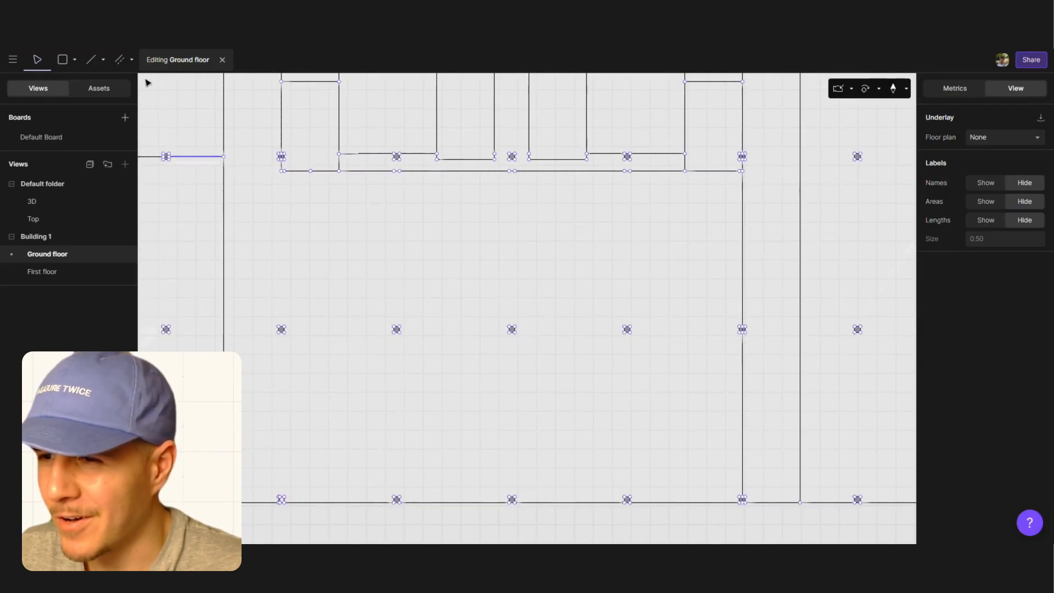
scroll(277, 505, "up", 3, "ctrl")
scroll(278, 505, "up", 5, "ctrl")
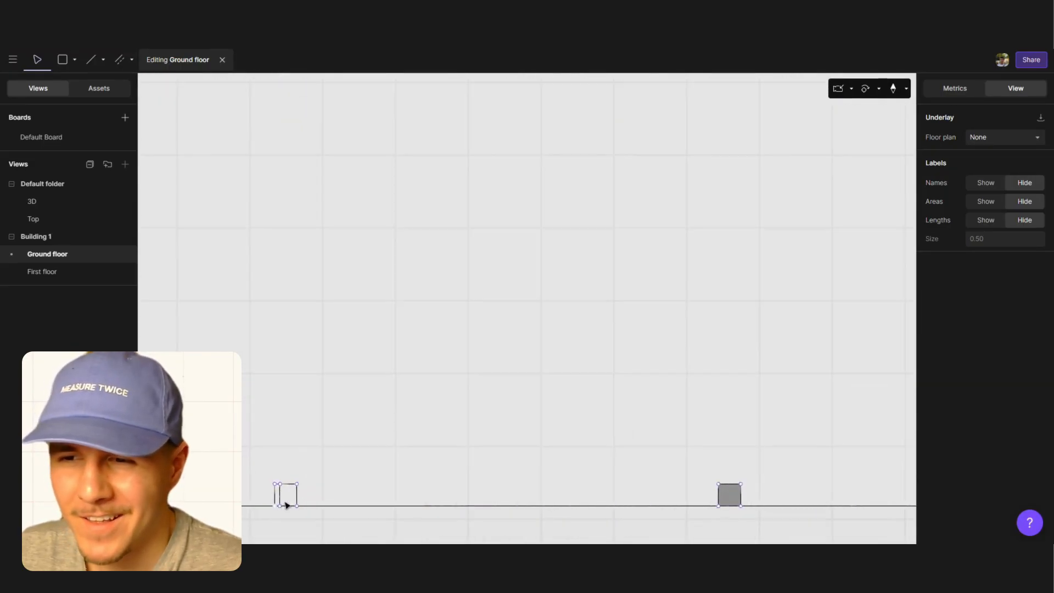
scroll(555, 452, "down", 6, "ctrl")
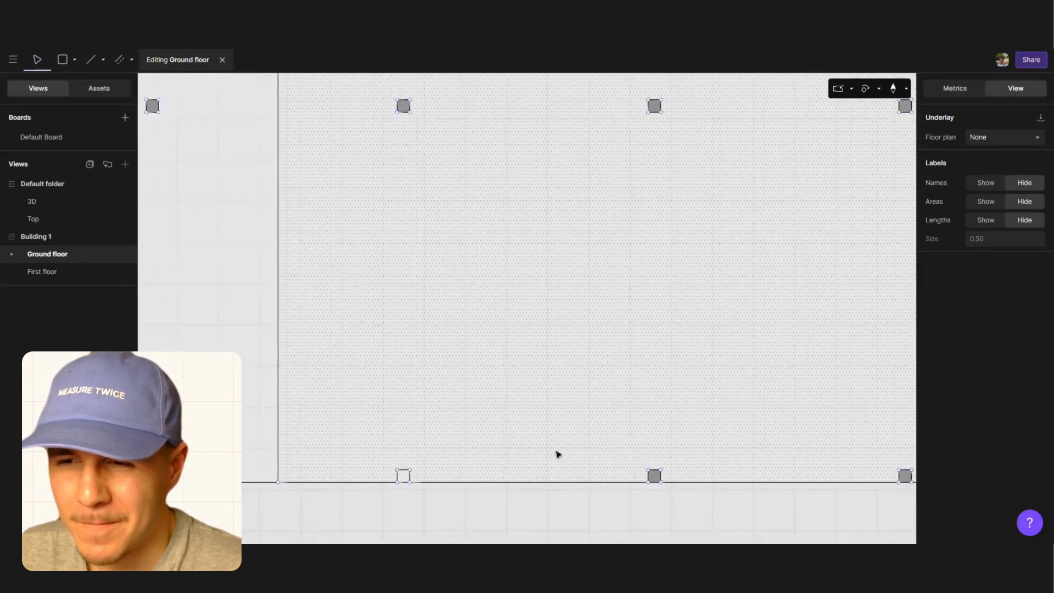
scroll(326, 266, "down", 3, "ctrl")
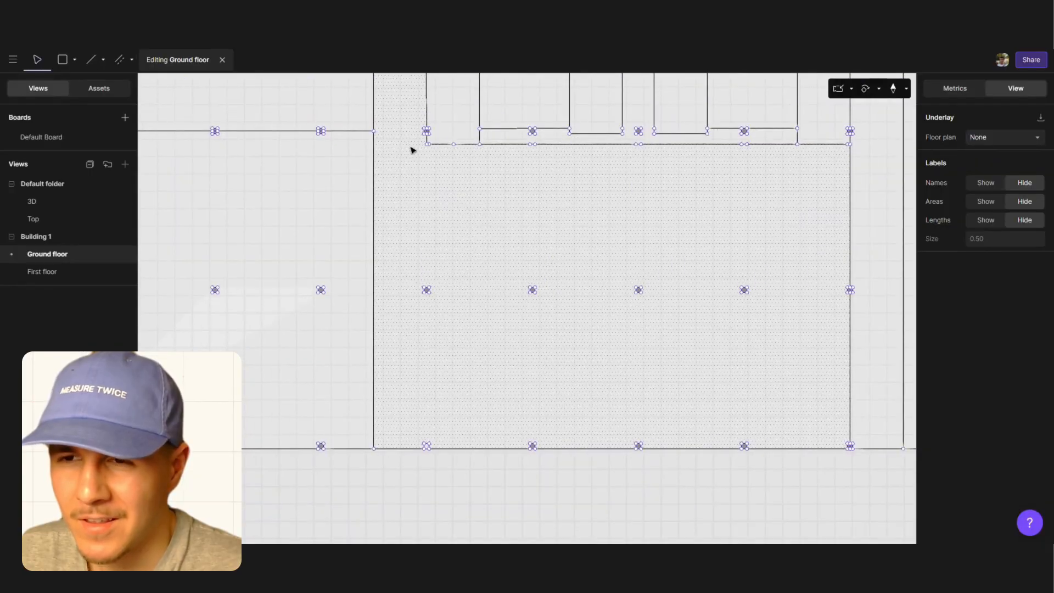
Use Trim / Extend to continue the core's left wall line straight down to the column on the outer bottom wall
scroll(428, 140, "up", 3, "ctrl")
left_click(132, 59)
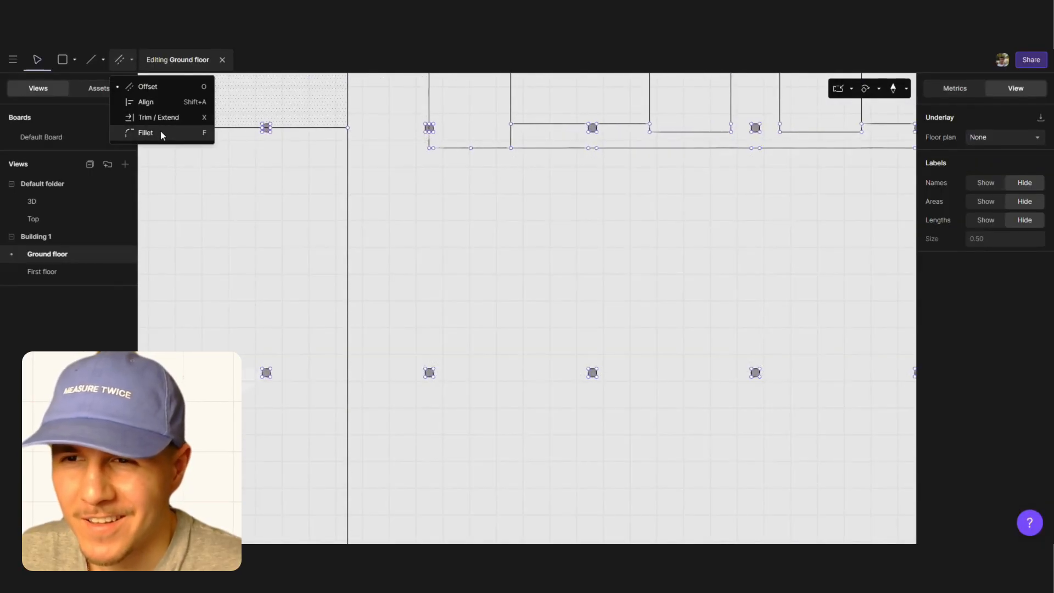
left_click(149, 115)
scroll(482, 177, "down", 2, "ctrl")
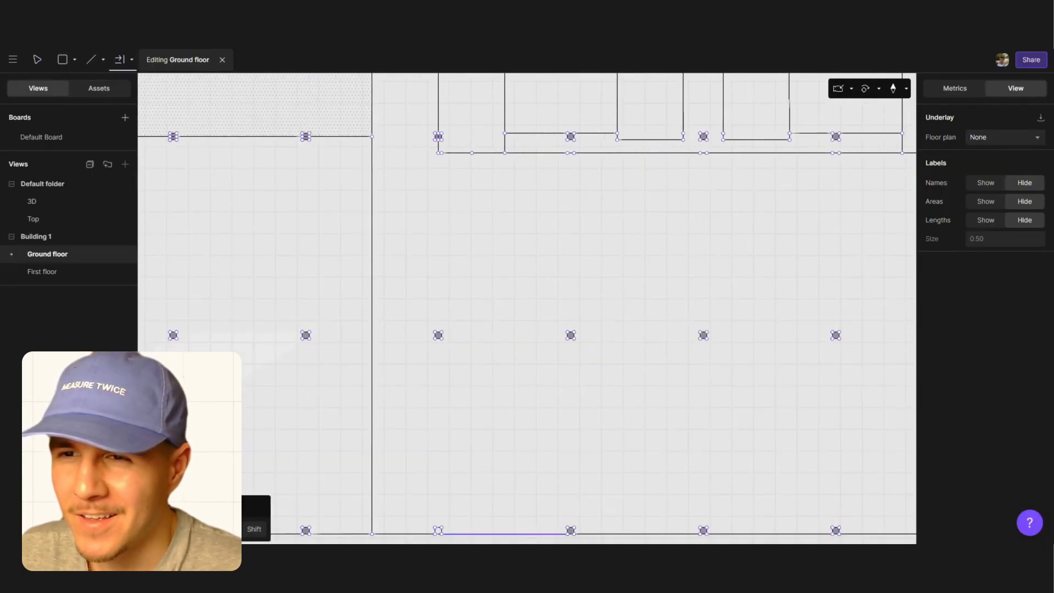
left_click(438, 528)
left_click(438, 127)
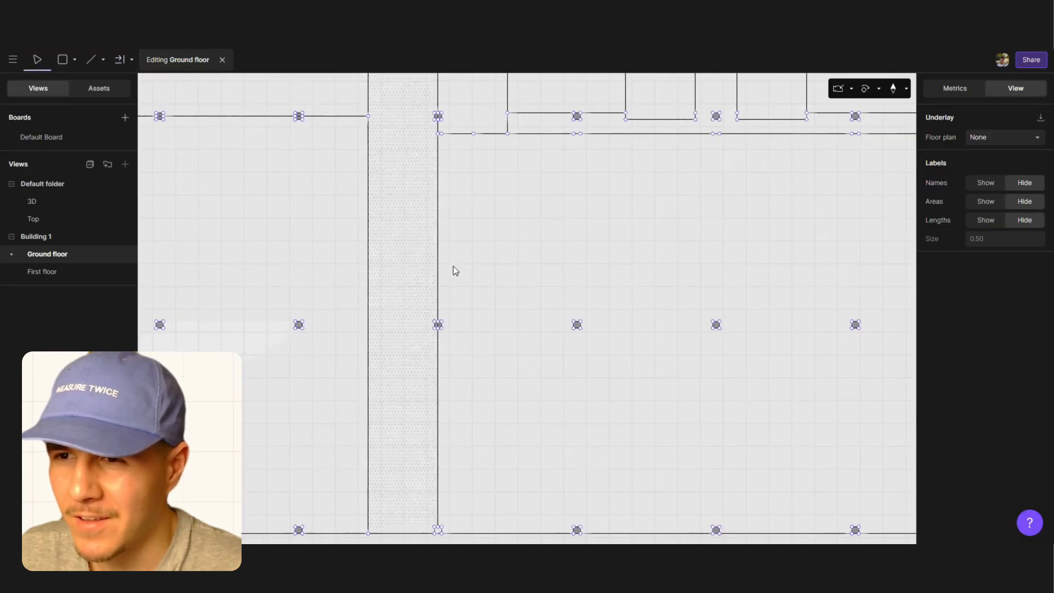
key("Escape")
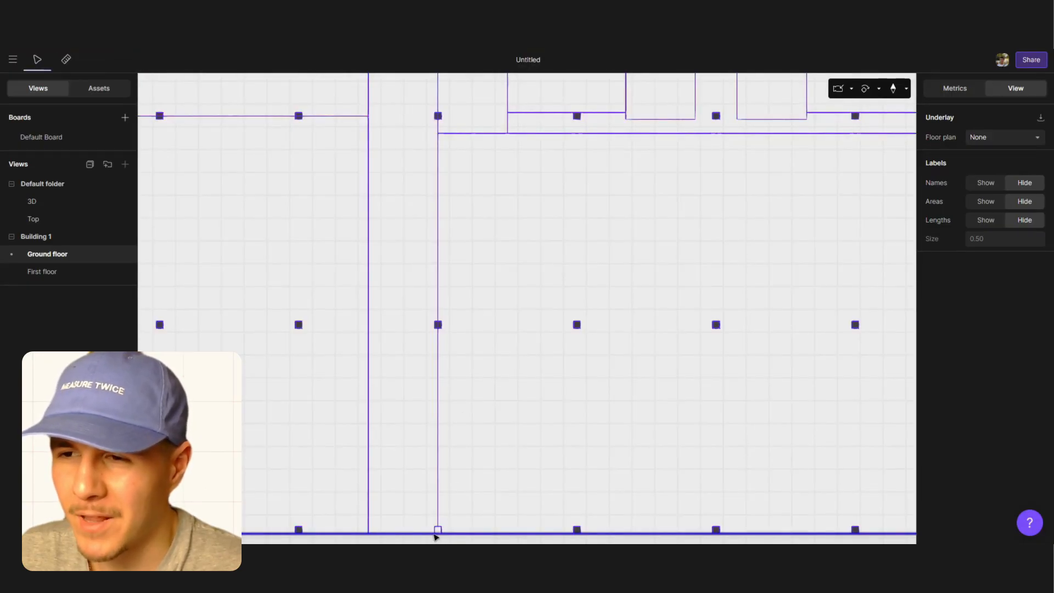
Assign the Structure function to the unfilled column area at the foot of the extended wall line
double_click(436, 533)
scroll(437, 536, "up", 3, "ctrl")
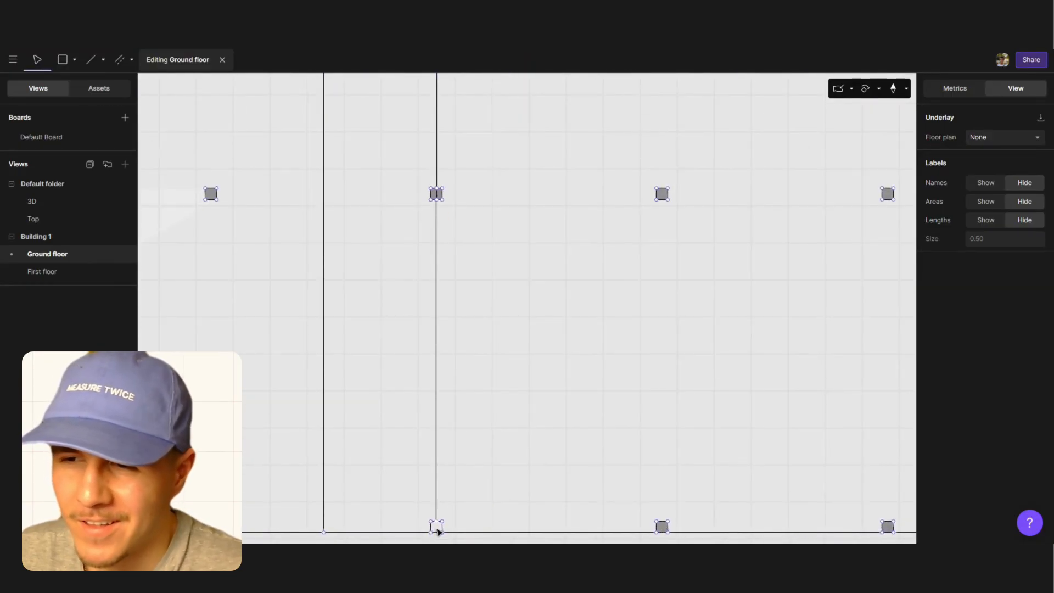
scroll(438, 532, "up", 2, "ctrl")
left_click(675, 466)
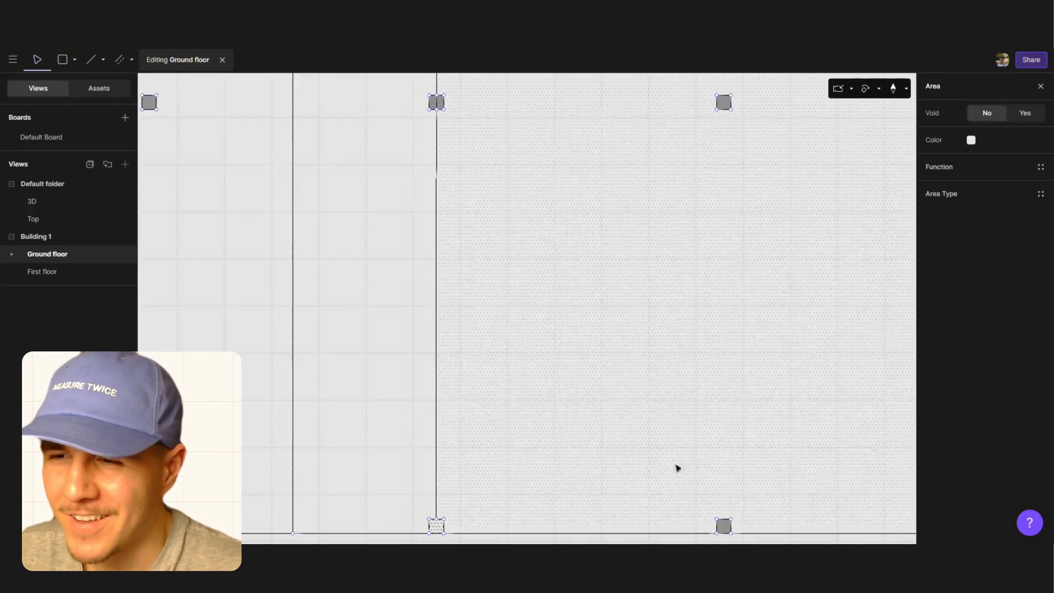
left_click(1040, 167)
left_click(846, 319)
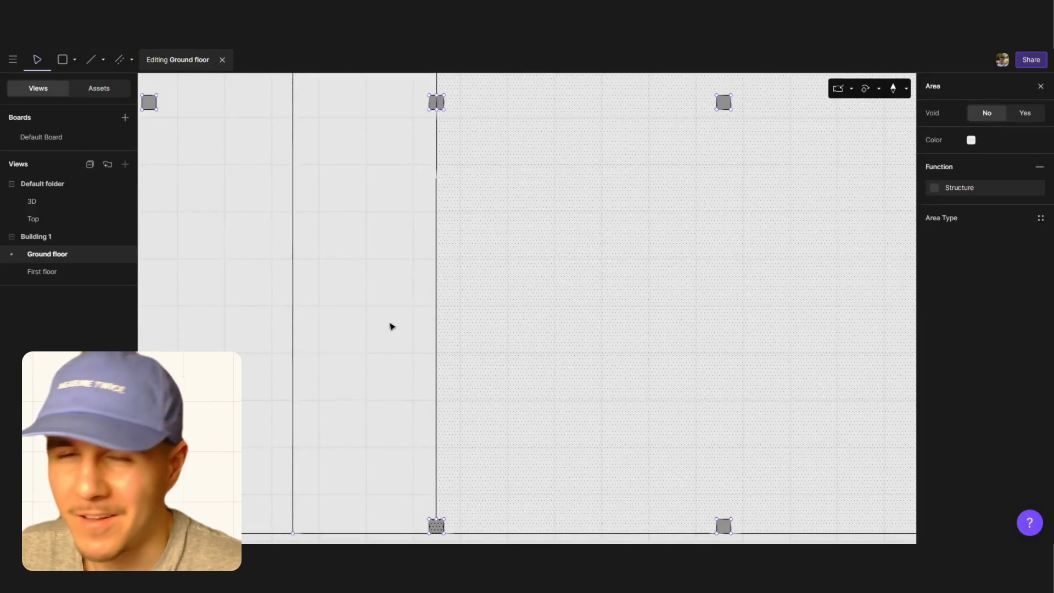
key("Escape")
Draw a horizontal line about 4' 2" long, running right from the middle column on the central room's left wall
scroll(387, 365, "down", 5, "ctrl")
scroll(445, 399, "down", 3, "ctrl")
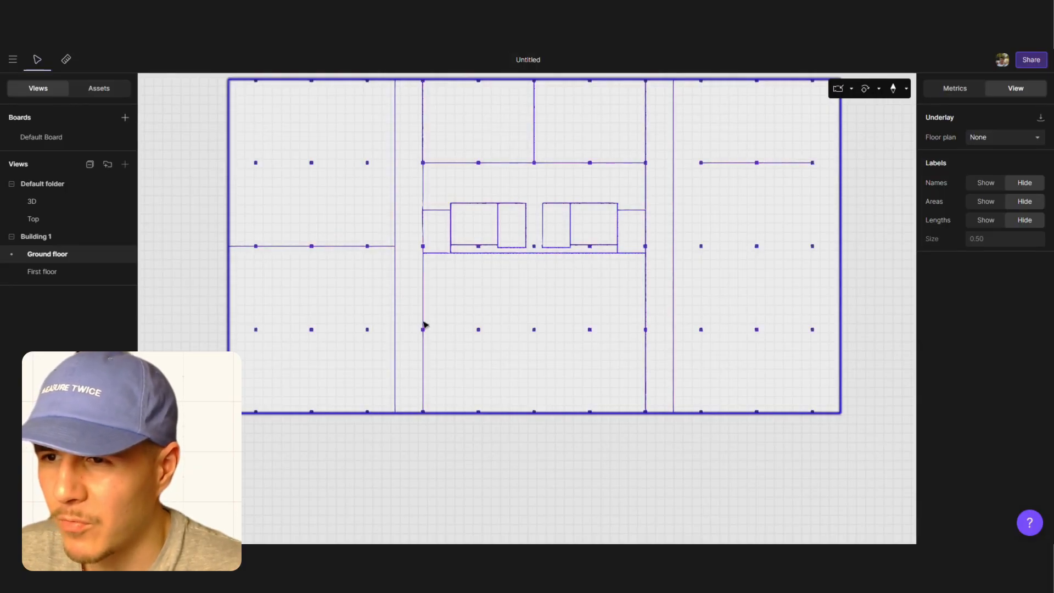
double_click(482, 361)
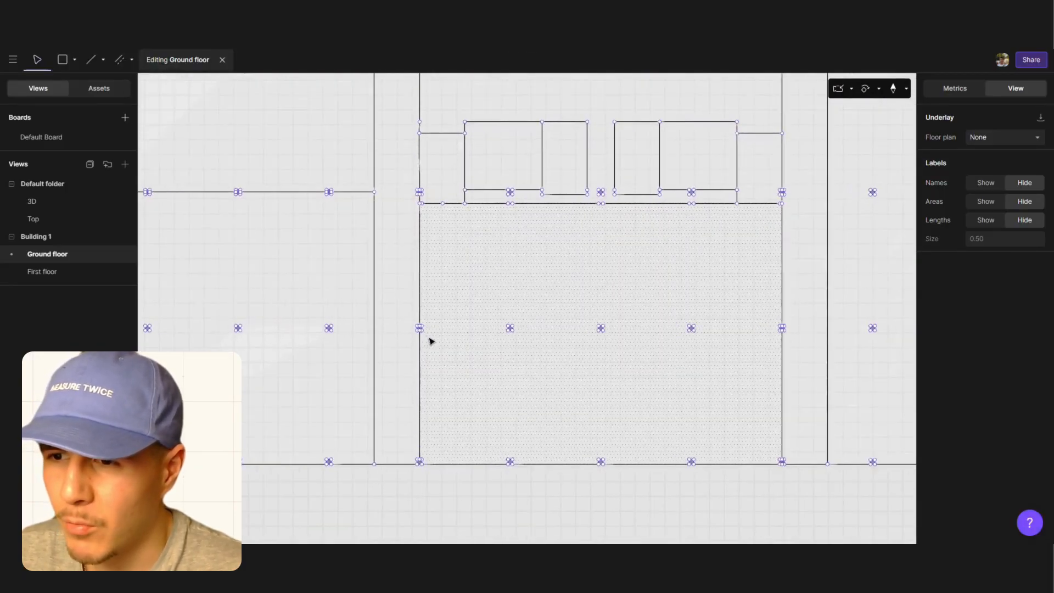
scroll(431, 341, "up", 6)
left_click(94, 61)
scroll(441, 314, "up", 2)
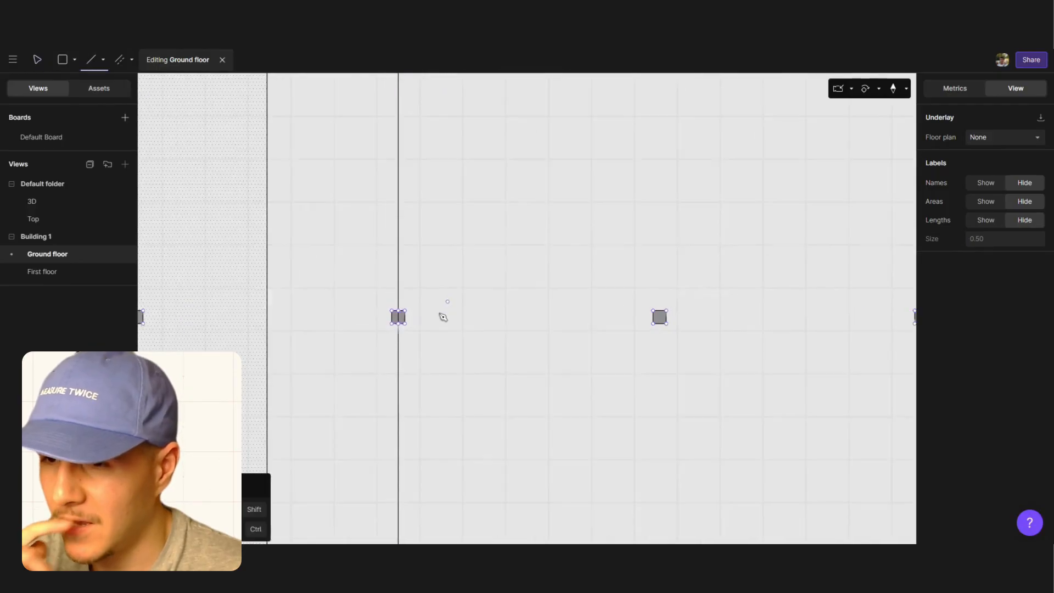
scroll(443, 316, "up", 2)
left_click(404, 318)
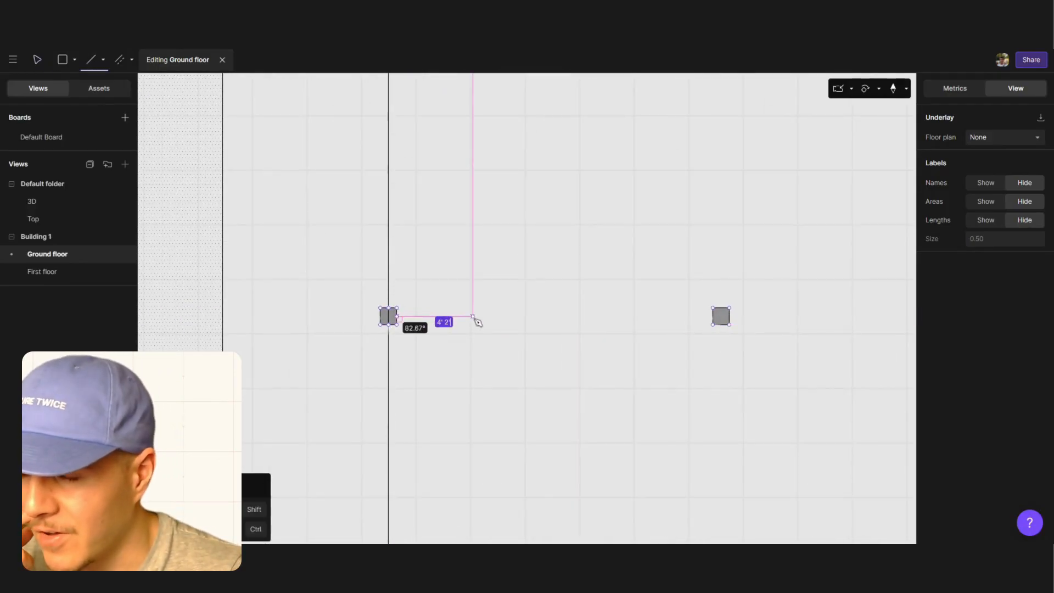
left_click(476, 321)
key("Escape")
left_click(222, 60)
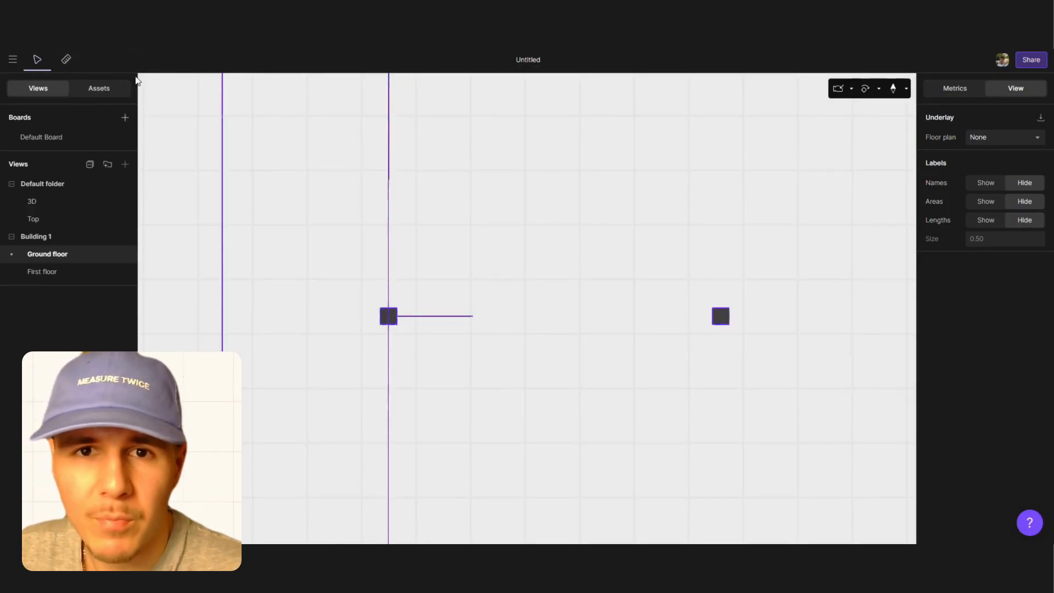
Extend the short horizontal line through the row of columns to the central room's right wall with Trim / Extend
double_click(217, 150)
left_click(132, 59)
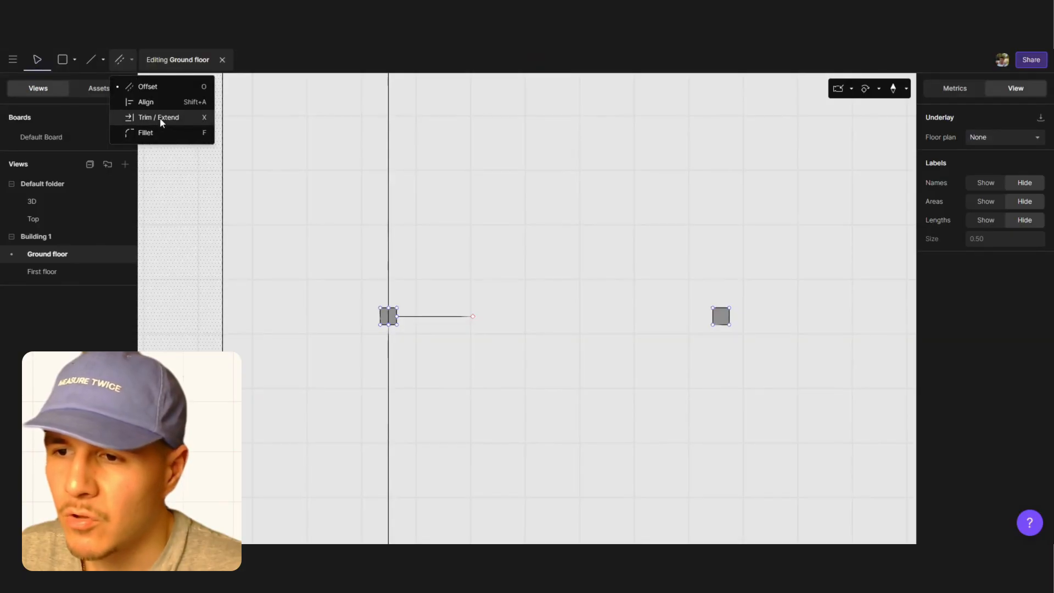
left_click(159, 118)
left_click(135, 61)
left_click(288, 211)
scroll(262, 332, "down", 5, "ctrl")
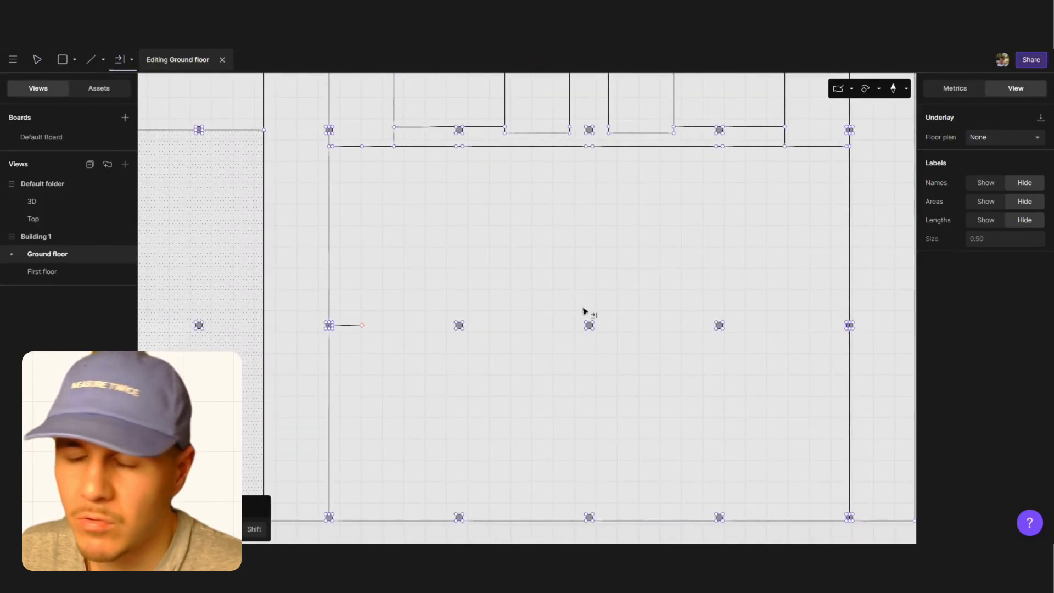
left_click(354, 326, "shift")
key("Escape")
scroll(300, 325, "down", 2, "ctrl")
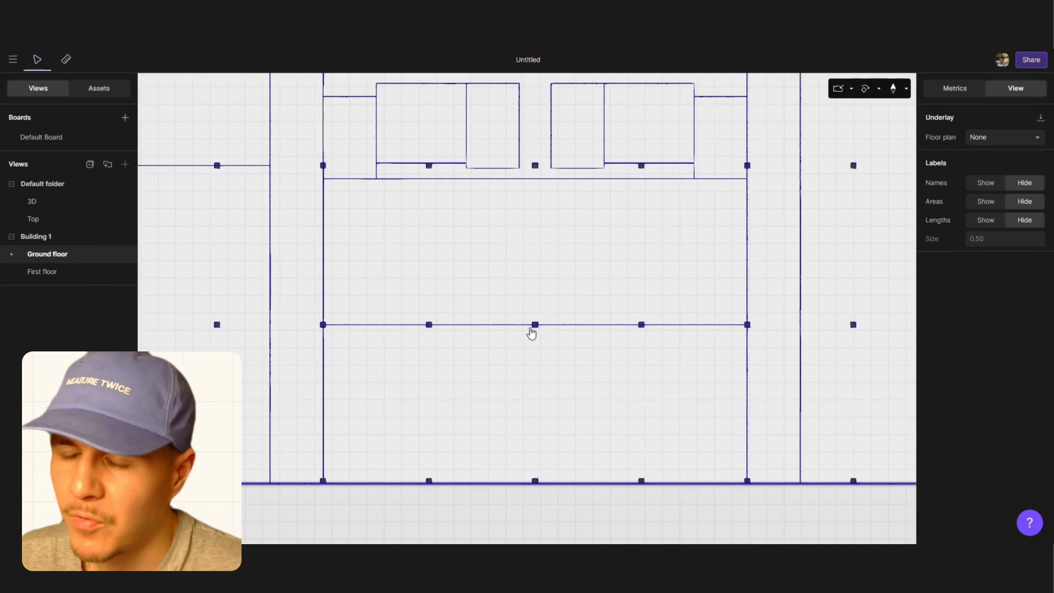
Draw a 27' 6" vertical line from the core's lower-left wall junction down to the horizontal dividing line
double_click(409, 298)
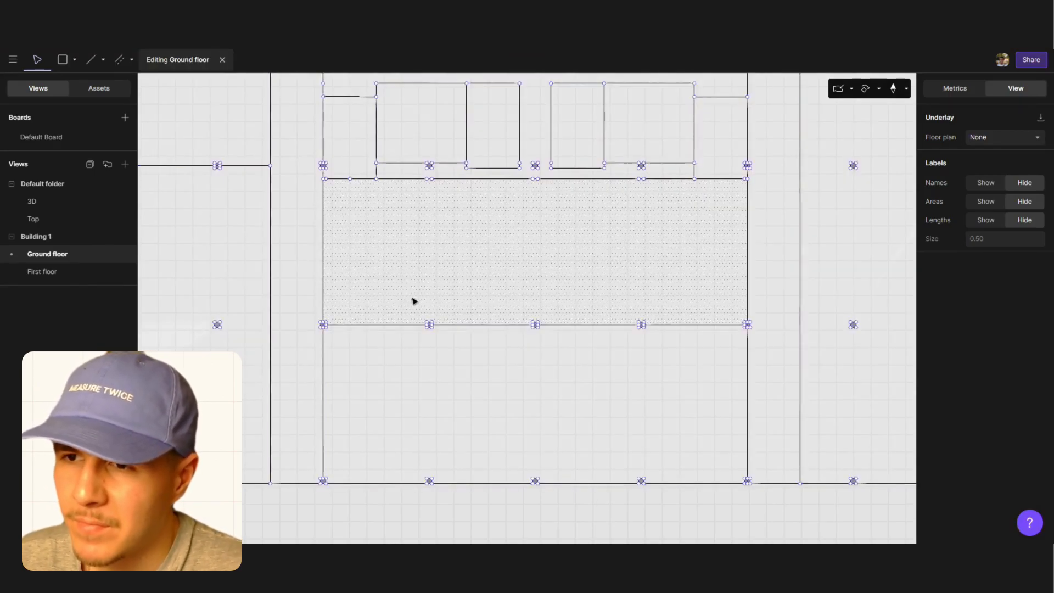
key("ctrl")
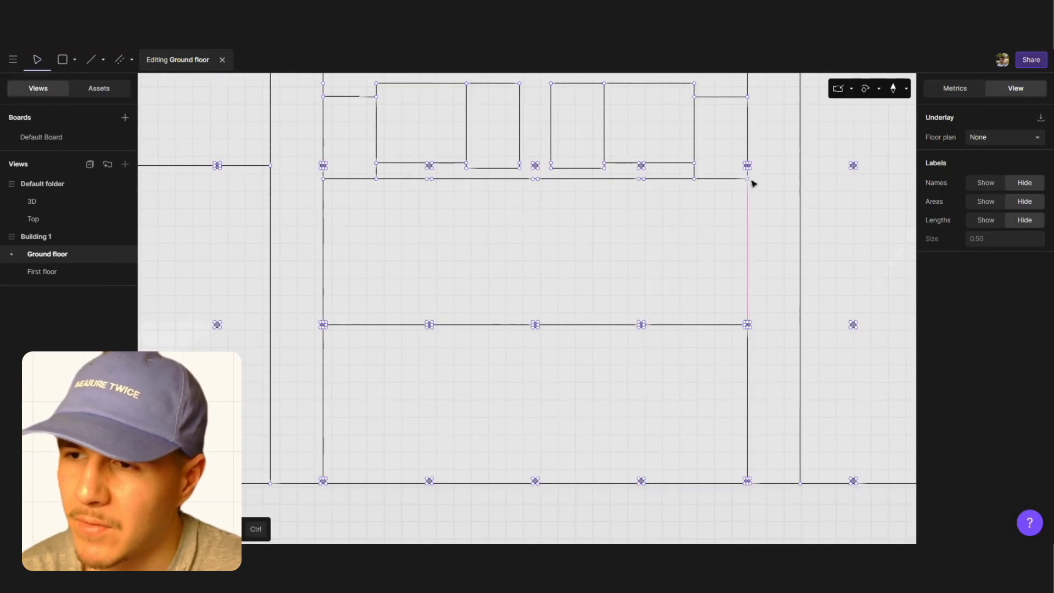
left_click(91, 59)
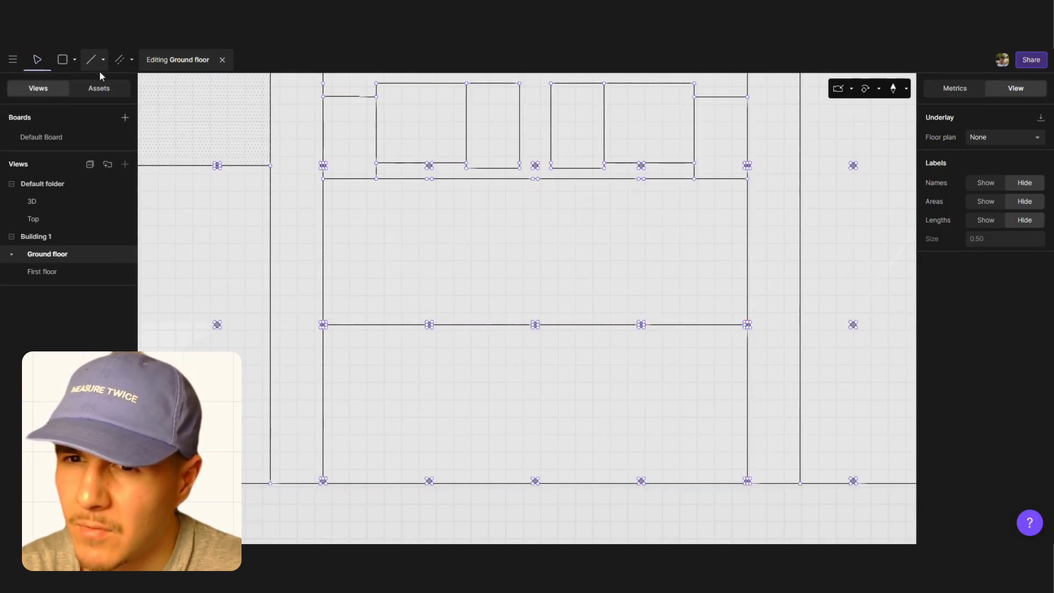
left_click(376, 179)
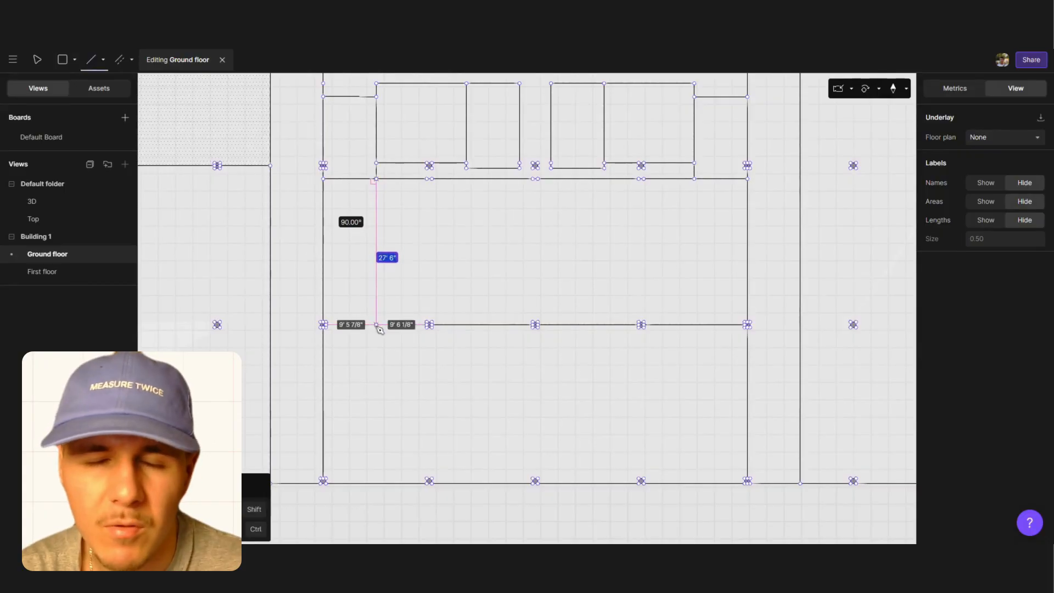
key("Escape")
key("Escape")
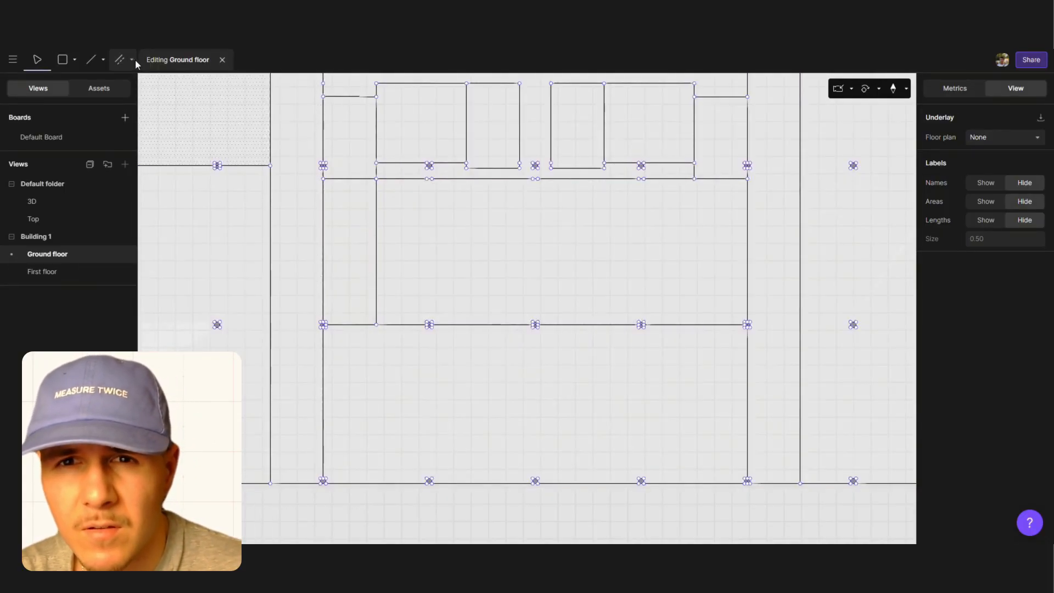
Try offsetting the 27' 6" vertical line once to each side, and undo both offset copies
left_click(134, 60)
left_click(163, 94)
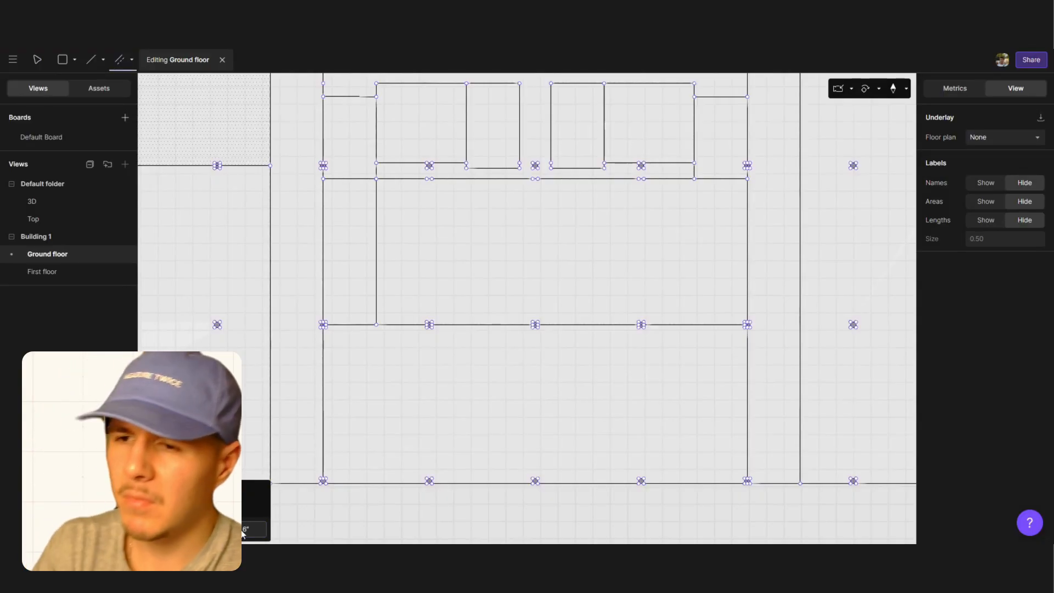
left_click(389, 261)
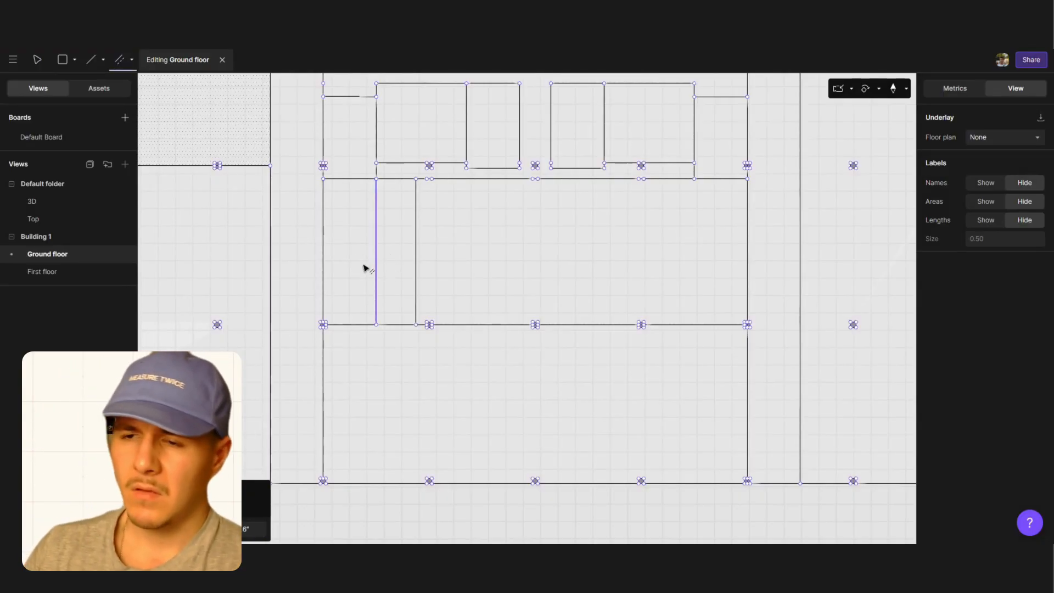
left_click(363, 265)
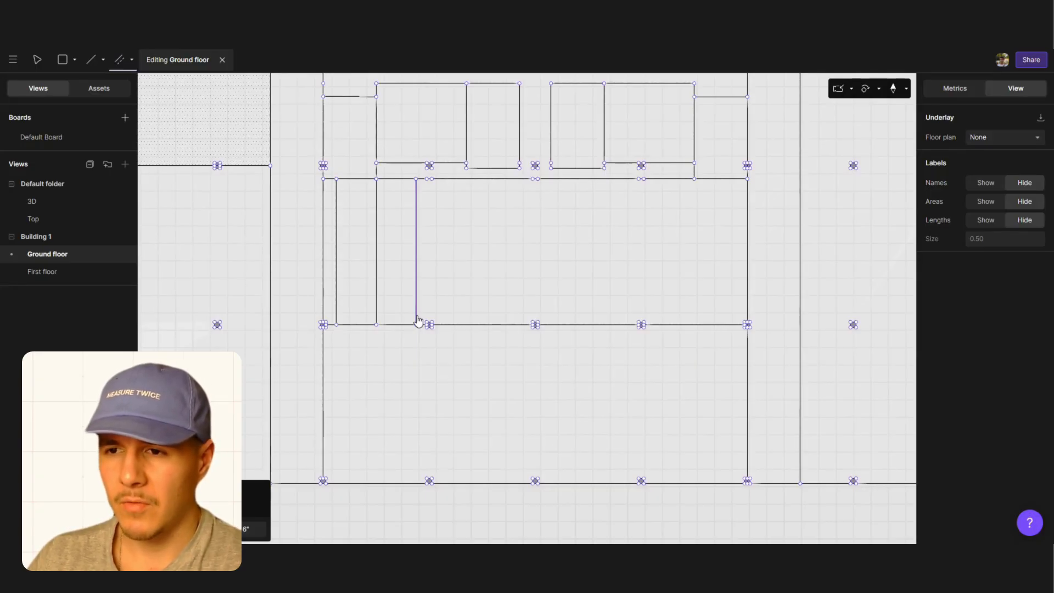
key("ctrl+z")
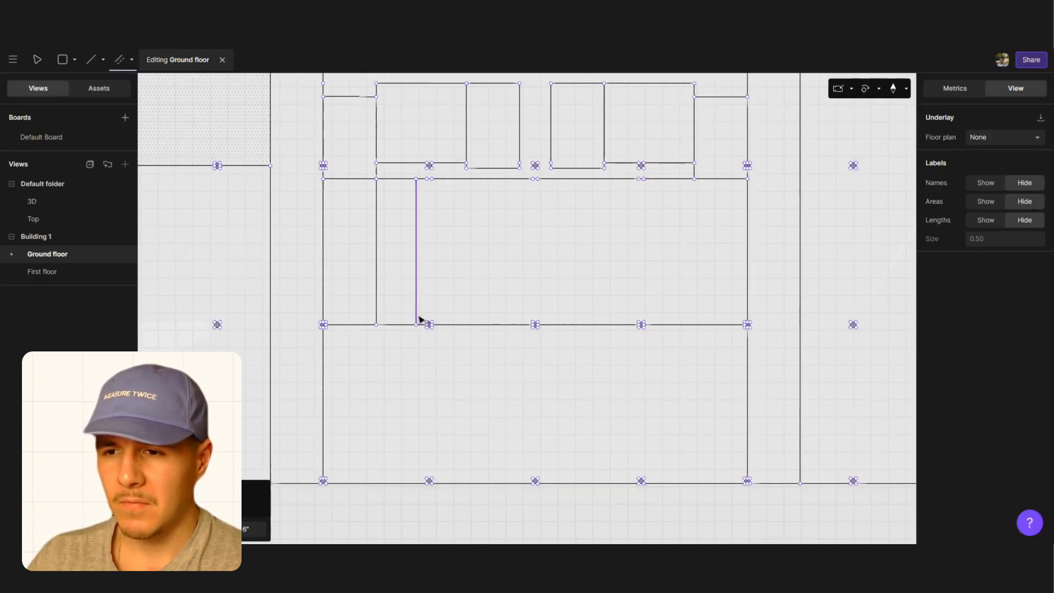
key("ctrl+z")
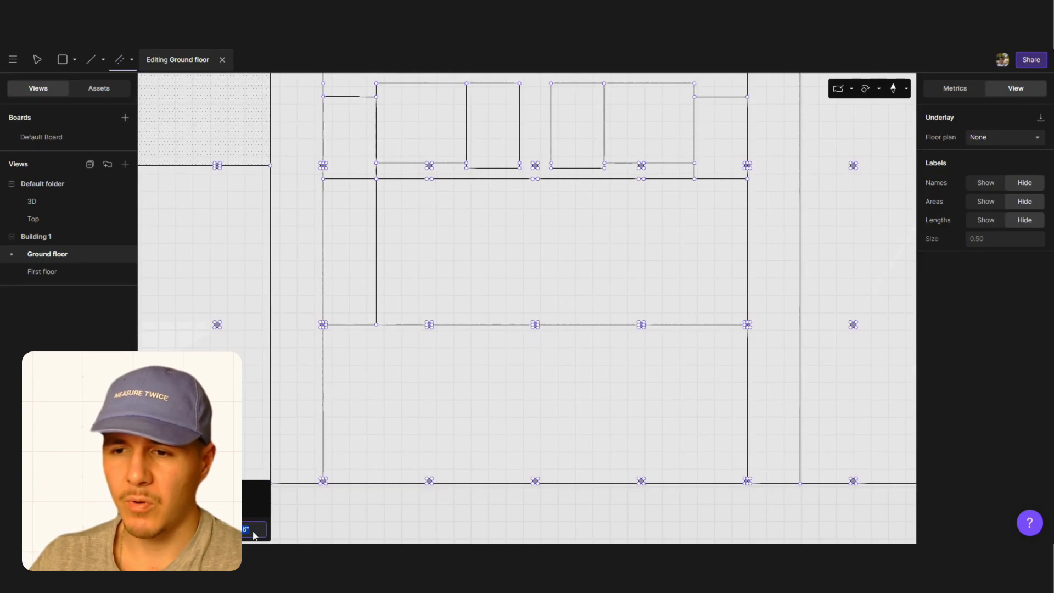
Offset the 27' 6" vertical line to both sides with a smaller distance, placing one parallel line on each side
left_click(391, 260)
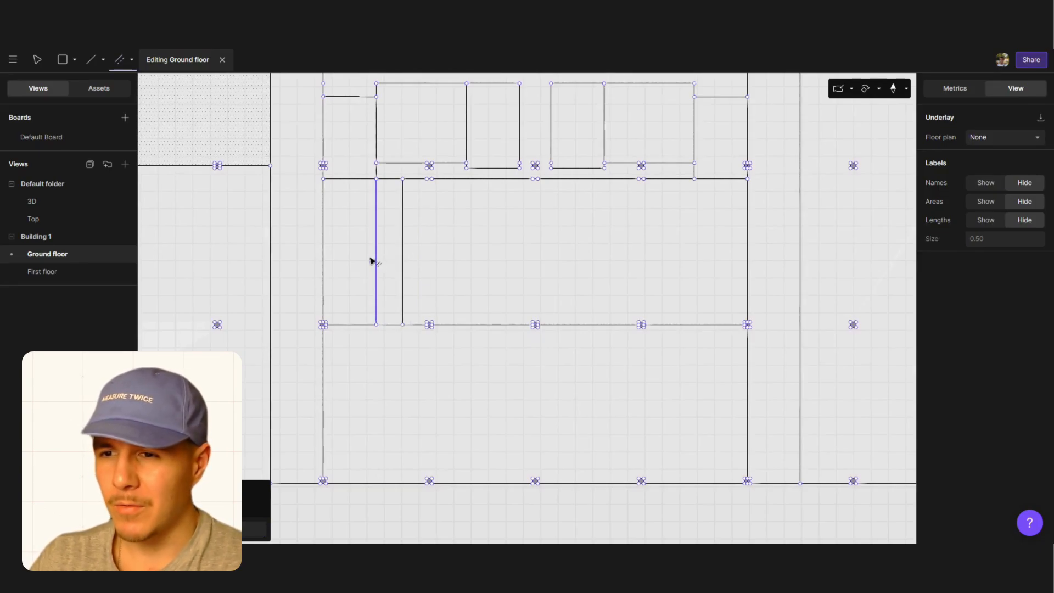
left_click(371, 263)
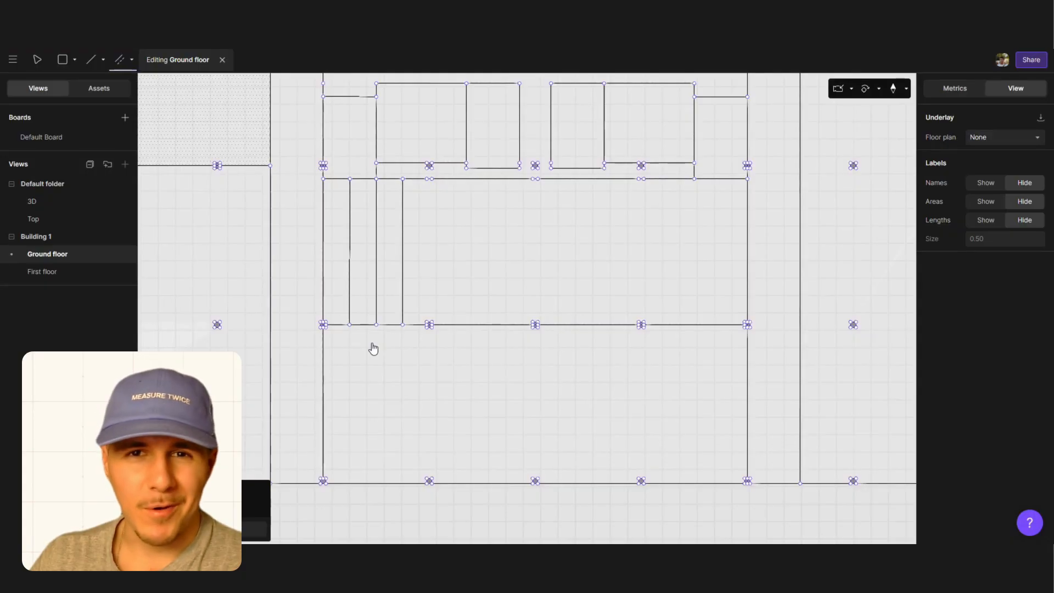
key("Escape")
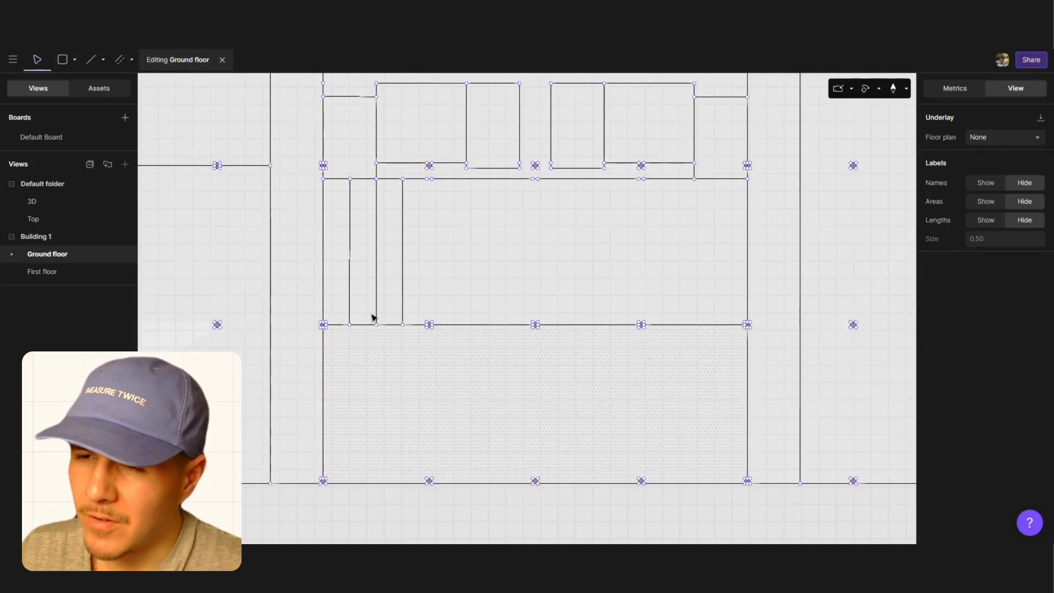
Offset the dividing line upward between the three left vertical lines, placing two short horizontal segments 15' below the room's upper wall
left_click(129, 59)
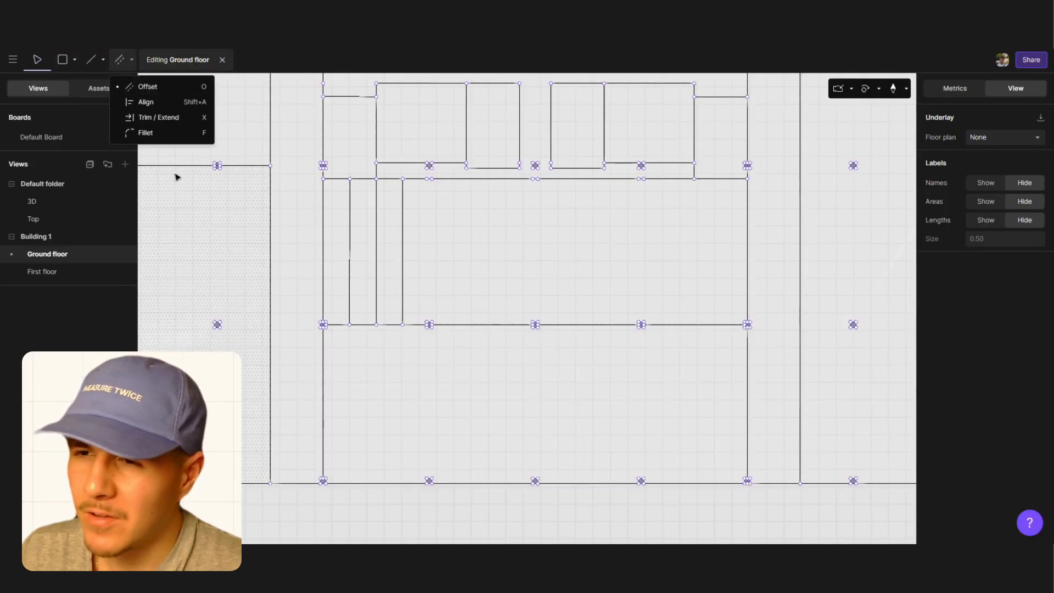
left_click(146, 86)
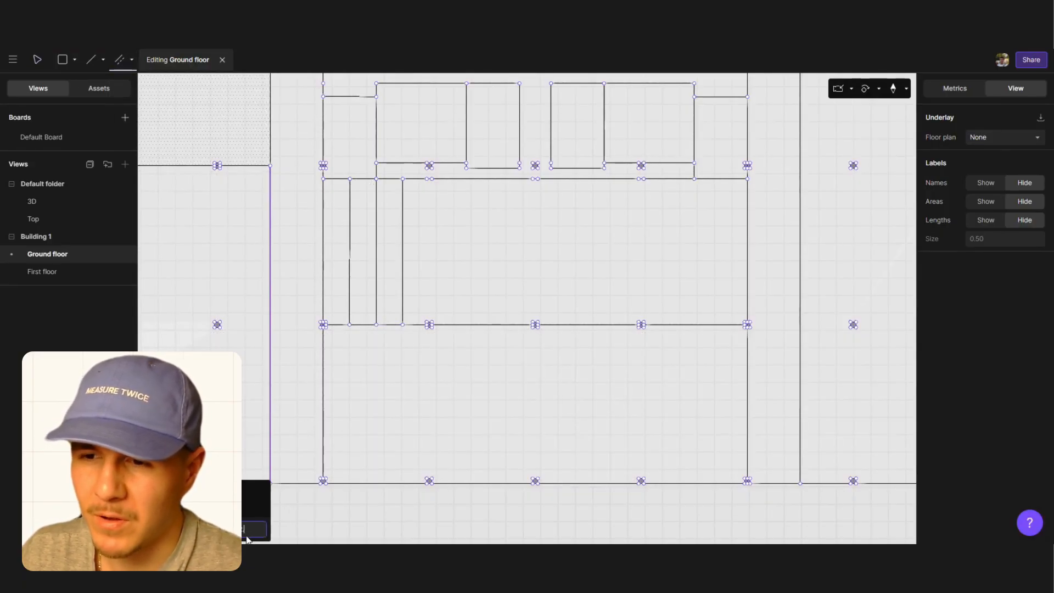
left_click(362, 324)
left_click(387, 324)
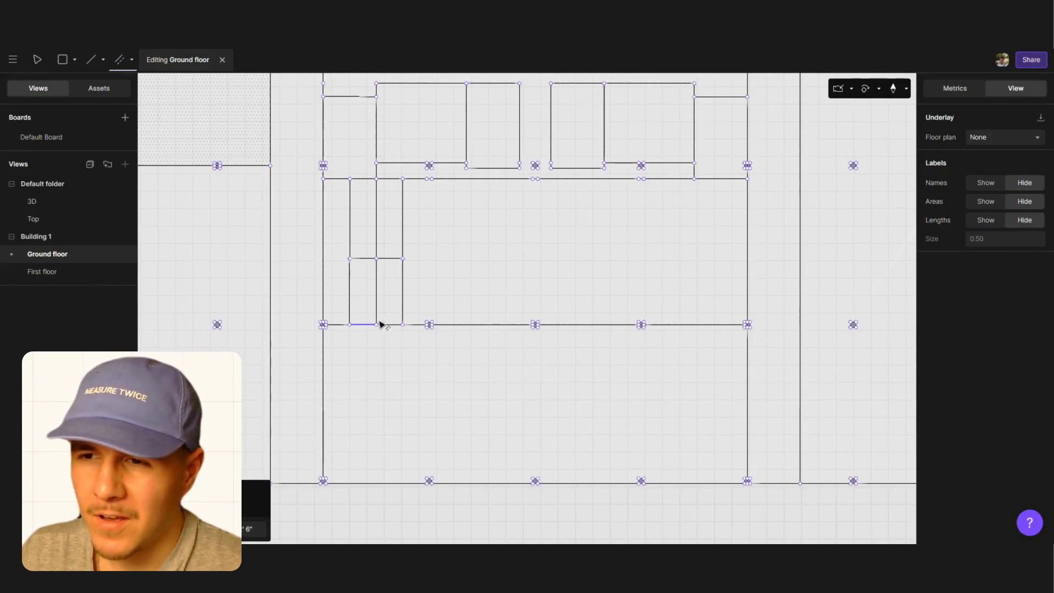
key("Escape")
Draw a vertical line from the core's lower-right wall junction down to the horizontal dividing line
left_click(131, 59)
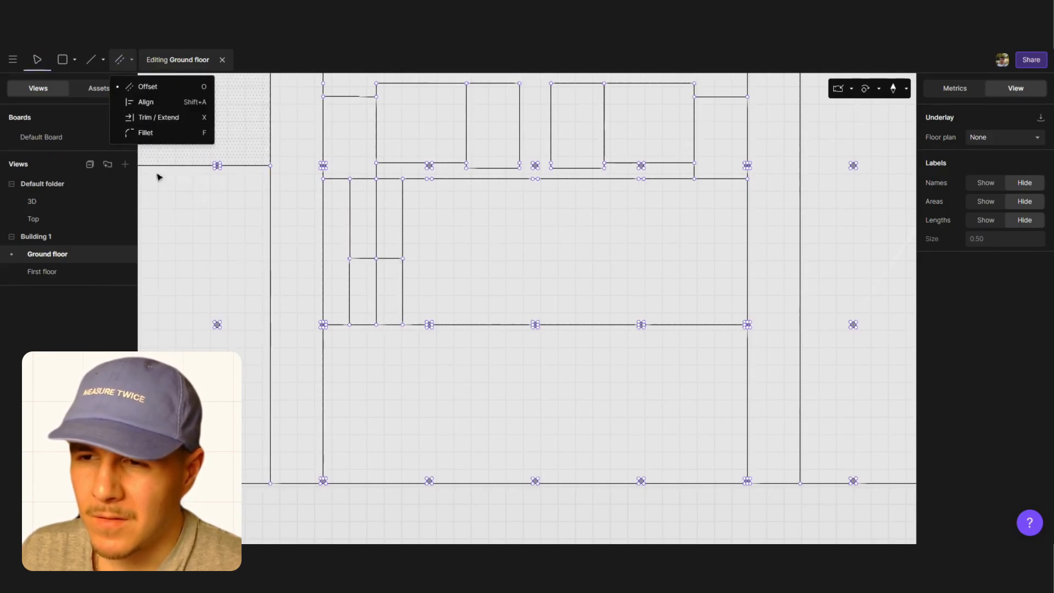
left_click(159, 117)
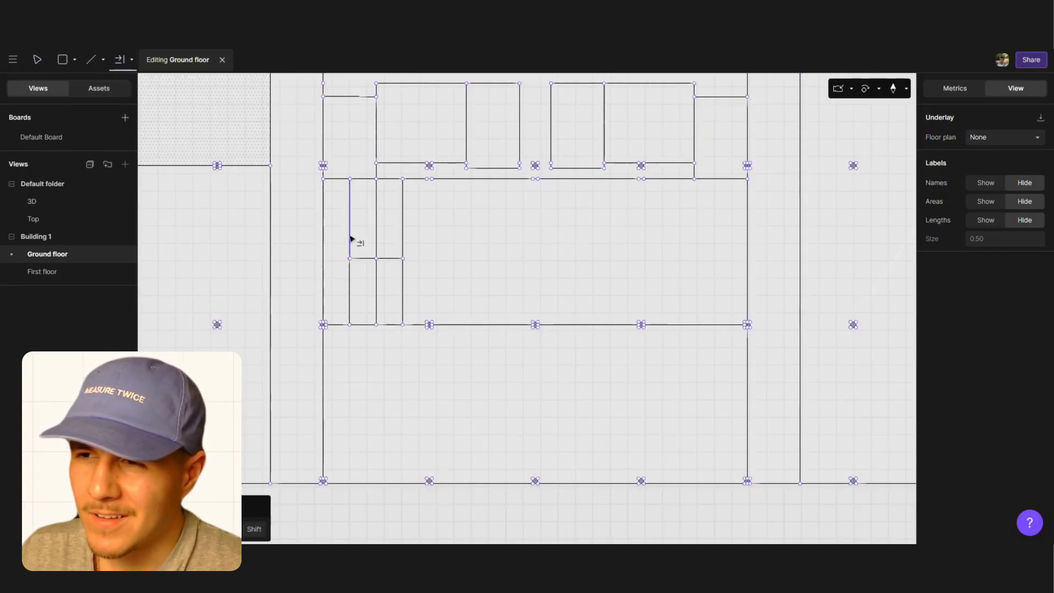
left_click(91, 59)
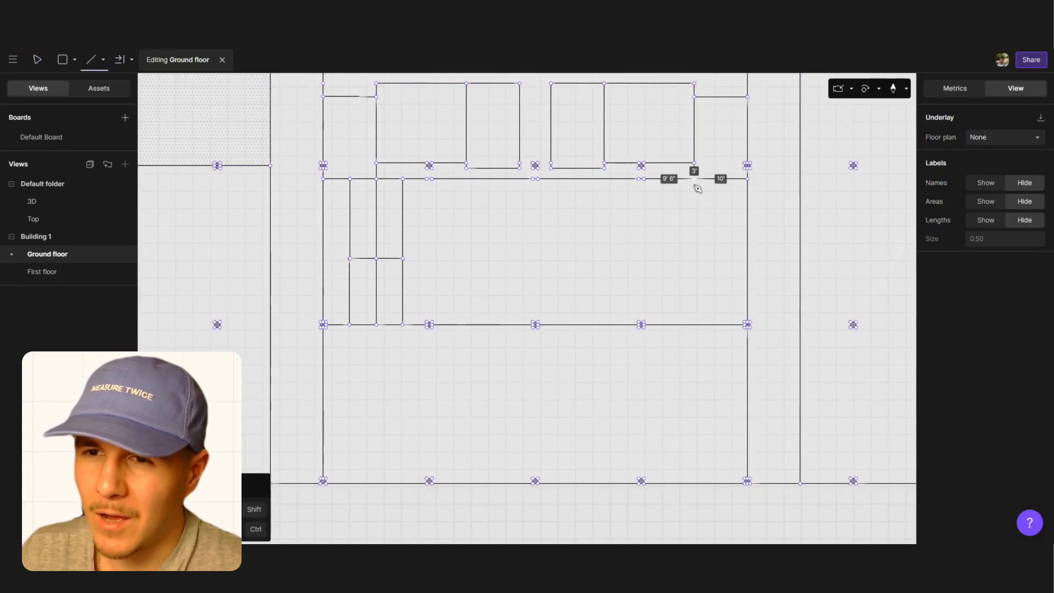
left_click(694, 179)
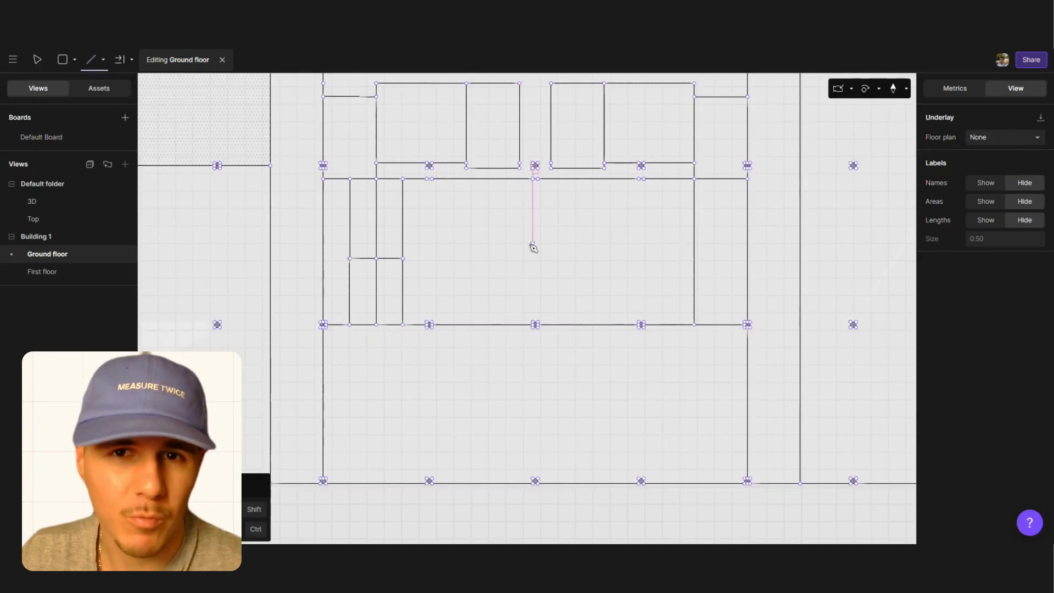
Offset the vertical line below the core's lower-right junction 5' to each side
left_click(132, 60)
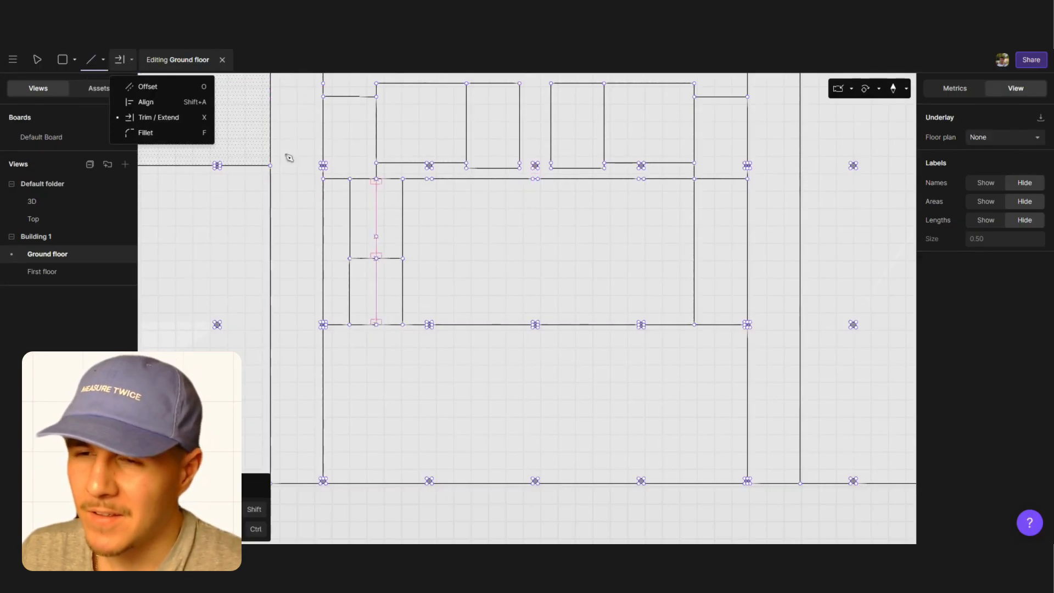
key("o")
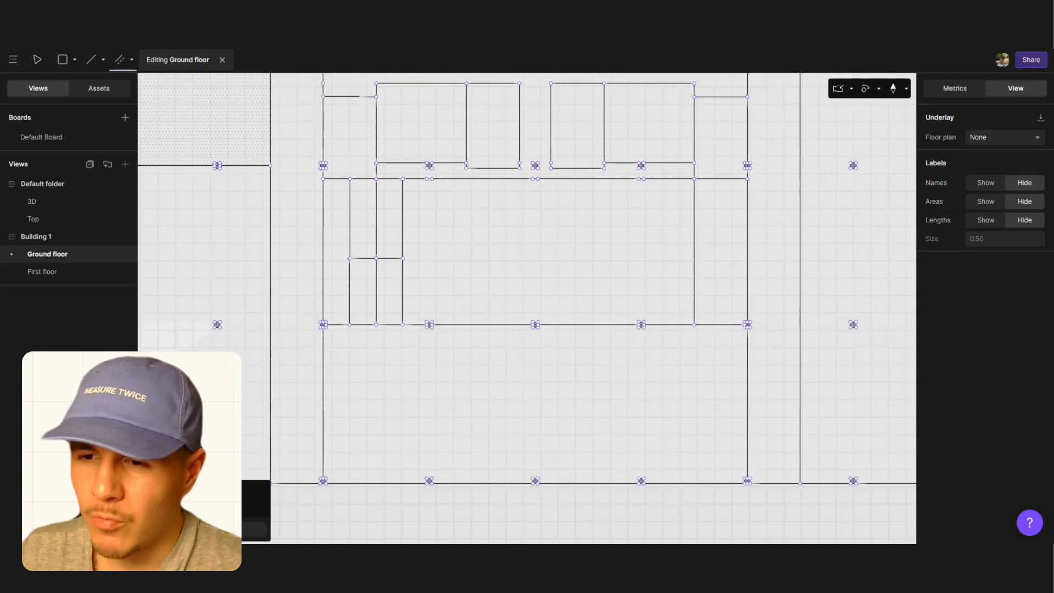
left_click(708, 277)
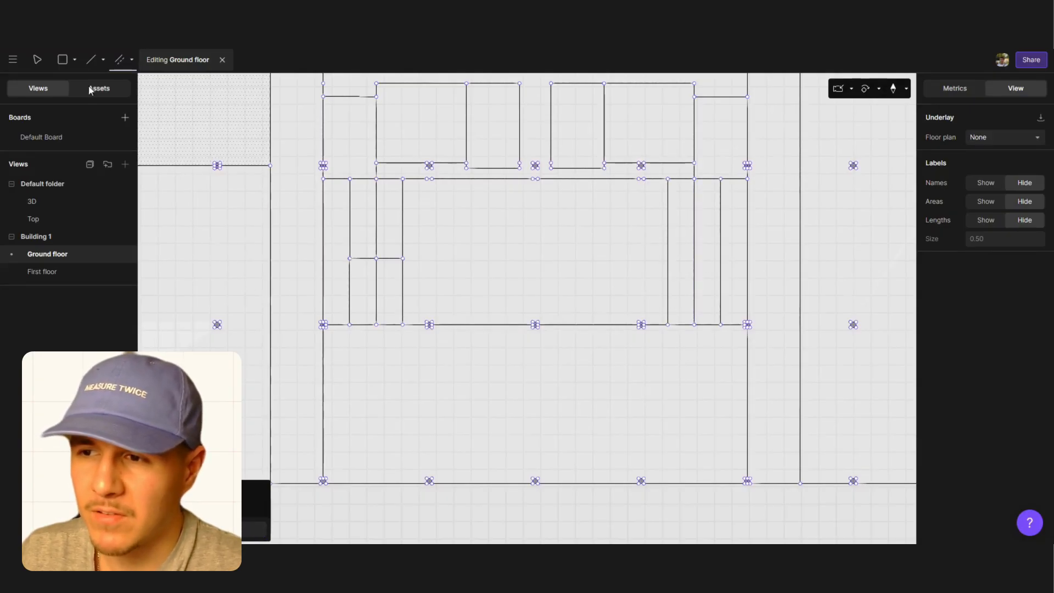
Extend the short horizontal line across the room to the outermost right parallel line with Trim / Extend
left_click(132, 59)
left_click(158, 117)
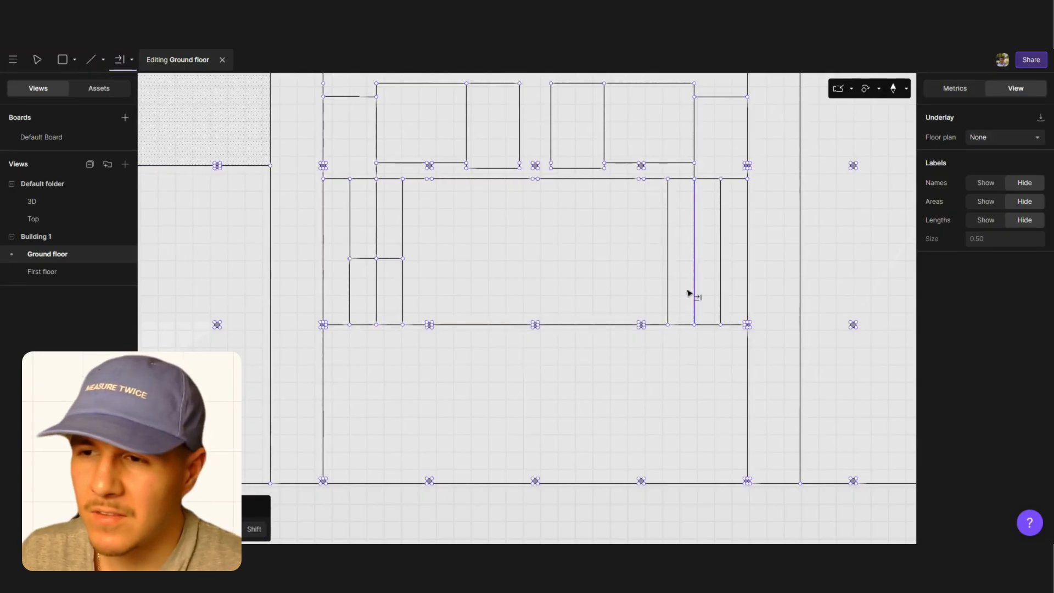
left_click(721, 283, "shift")
left_click(387, 259)
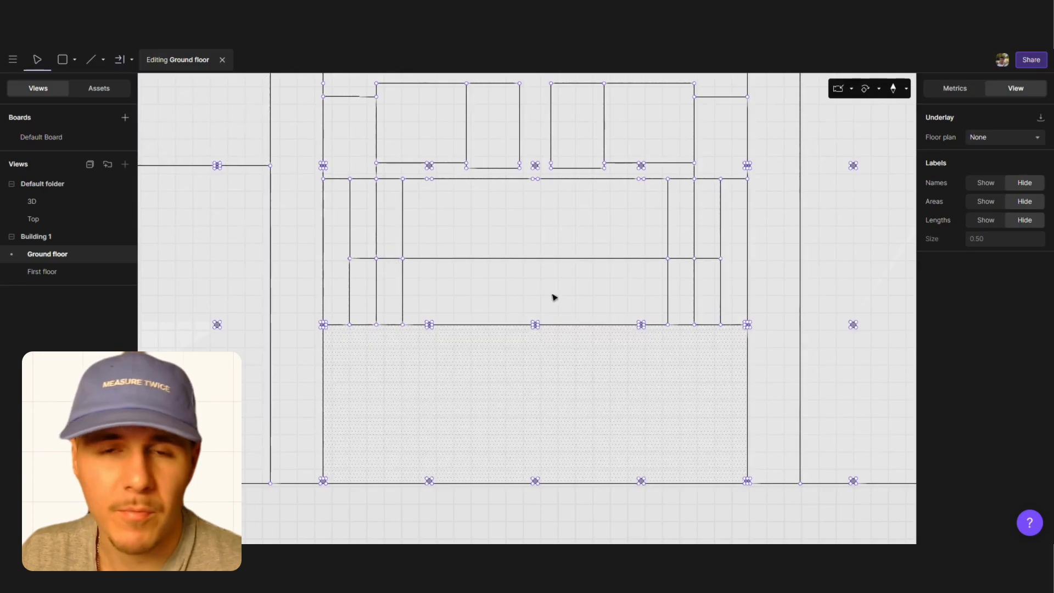
key("Escape")
Delete the middle stretch of the extended horizontal line and all vertical segments between it and the dividing line on both sides
double_click(555, 259)
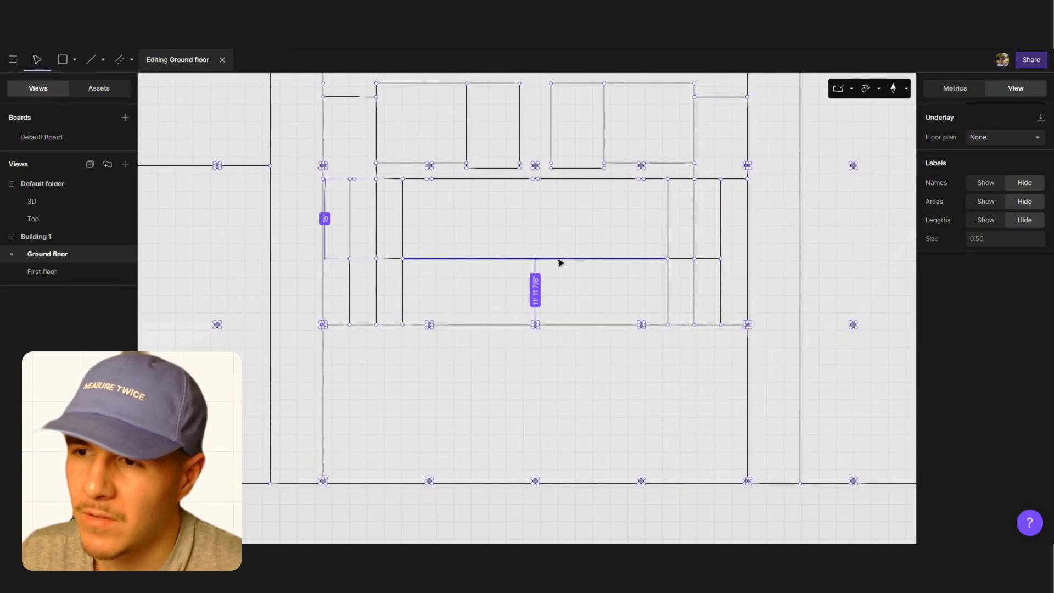
left_click(378, 283)
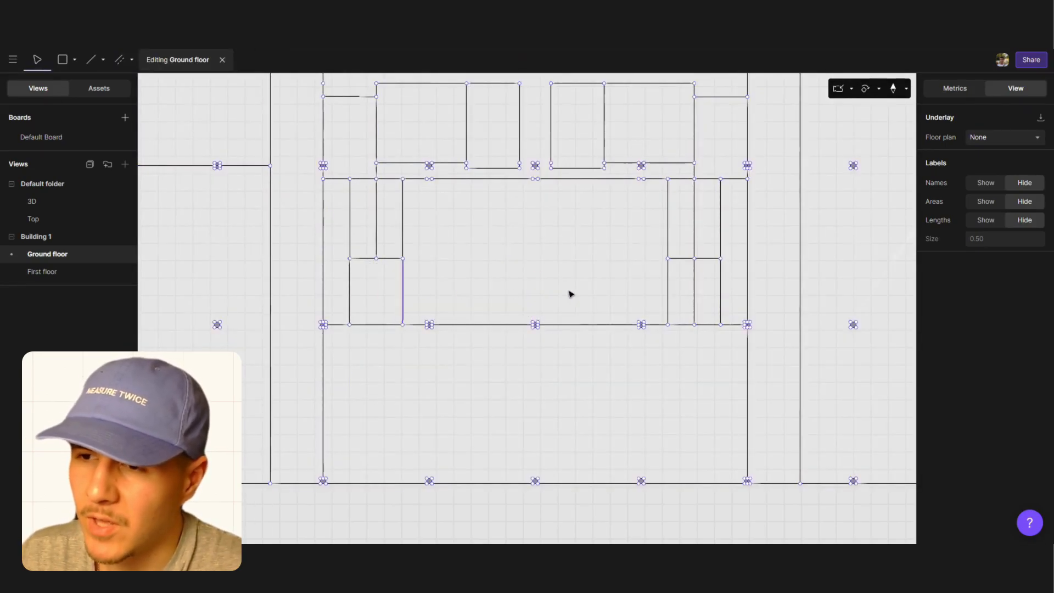
left_click_drag(386, 290, 341, 303)
key("Delete")
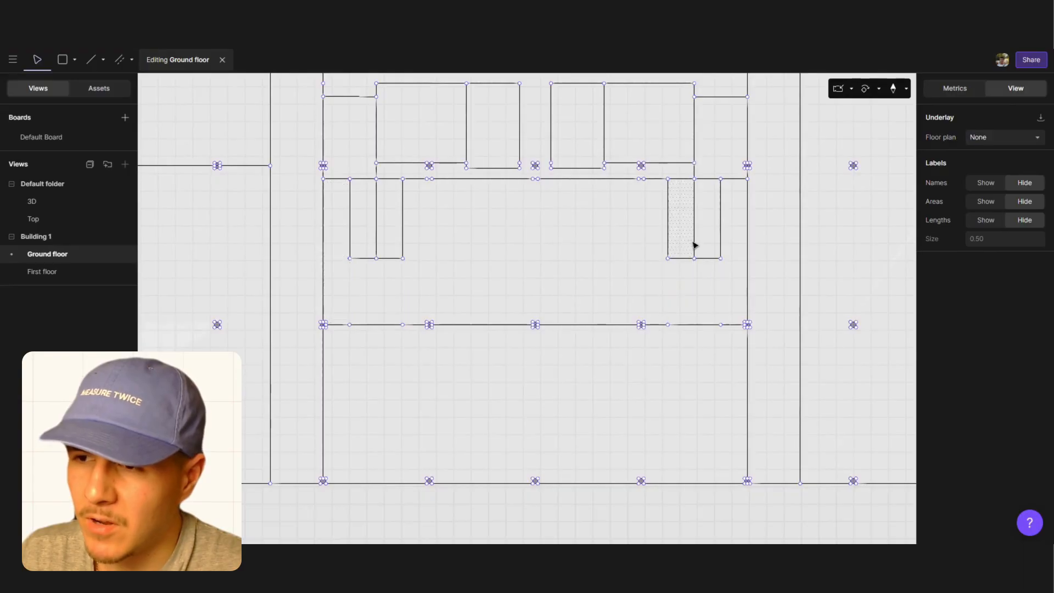
Try deleting the centre line of the right stair block, and undo the deletion
left_click(694, 242)
key("Delete")
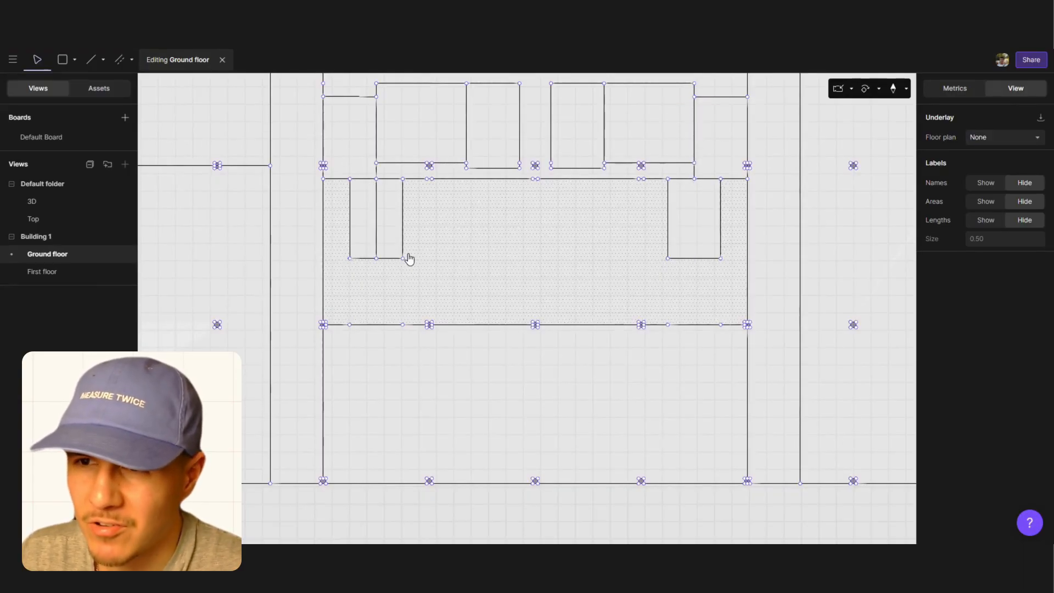
key("ctrl+z")
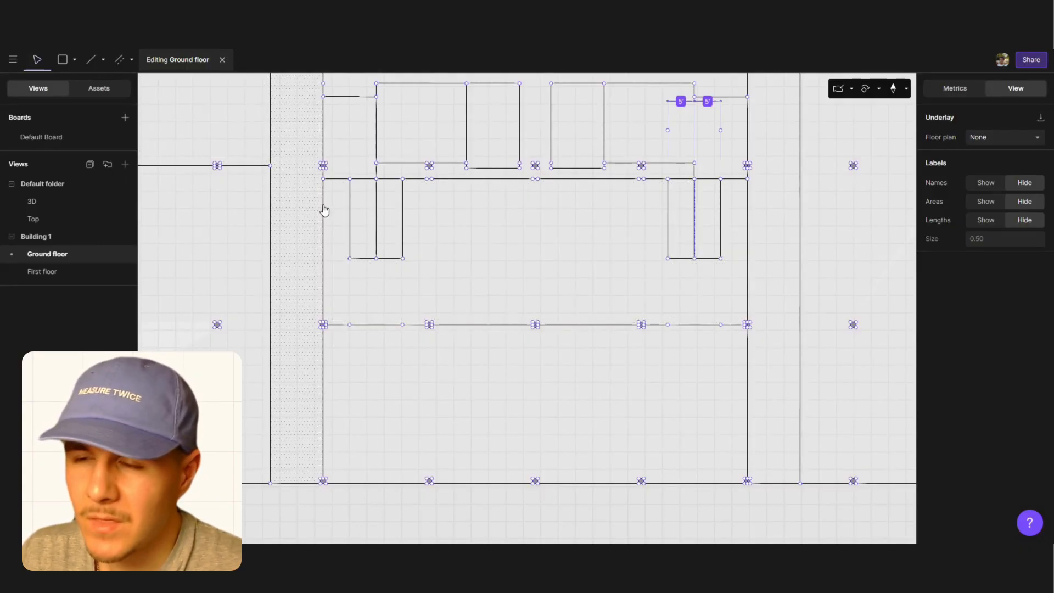
Offset the upper edges of both stair blocks downward to form a cross line in each, and remove the centre line segments above them
left_click(119, 59)
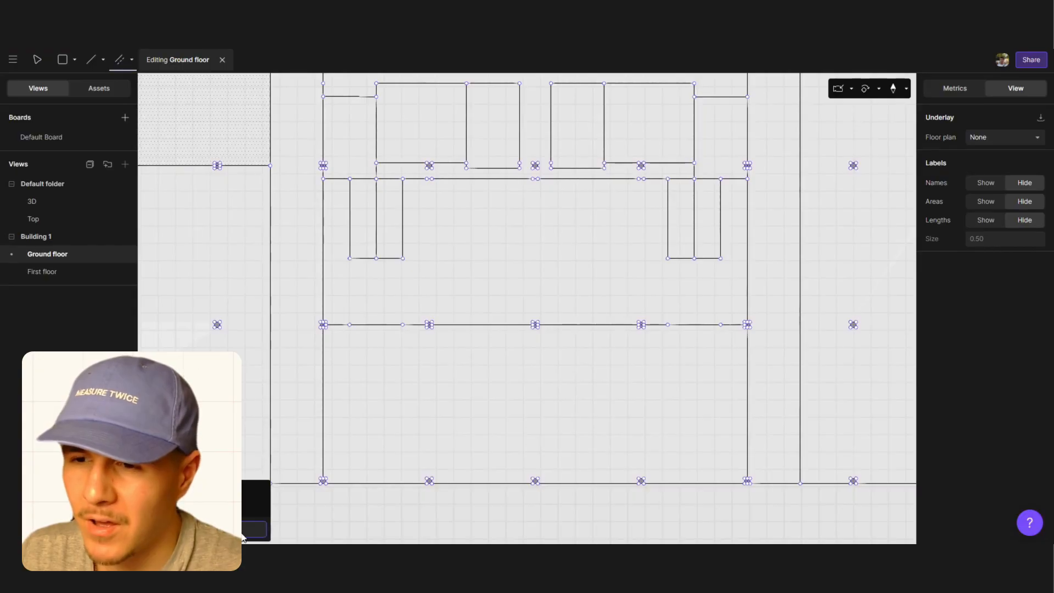
left_click(363, 189)
left_click(386, 190)
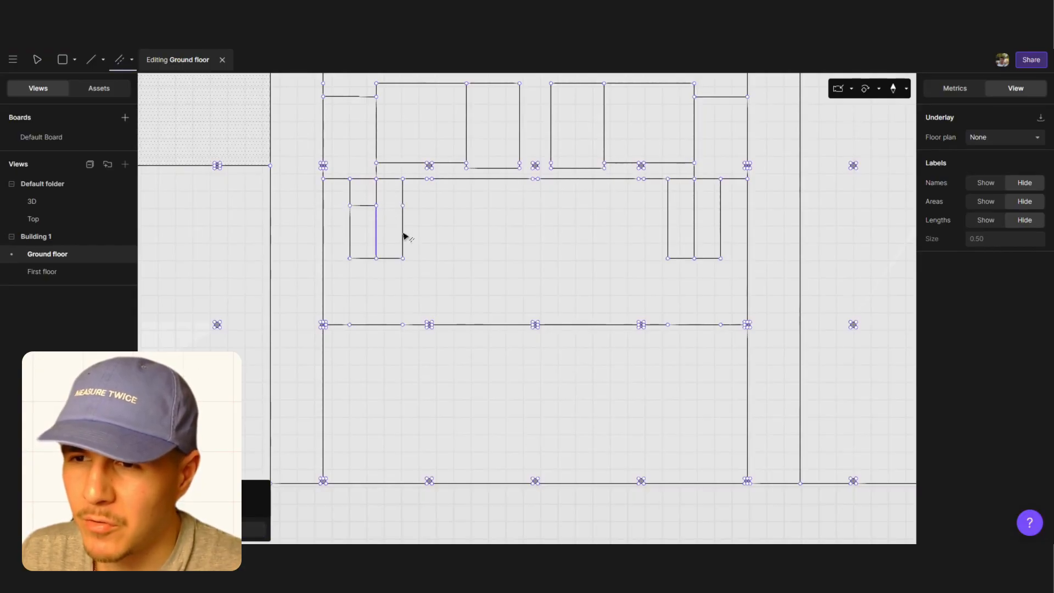
left_click(386, 231)
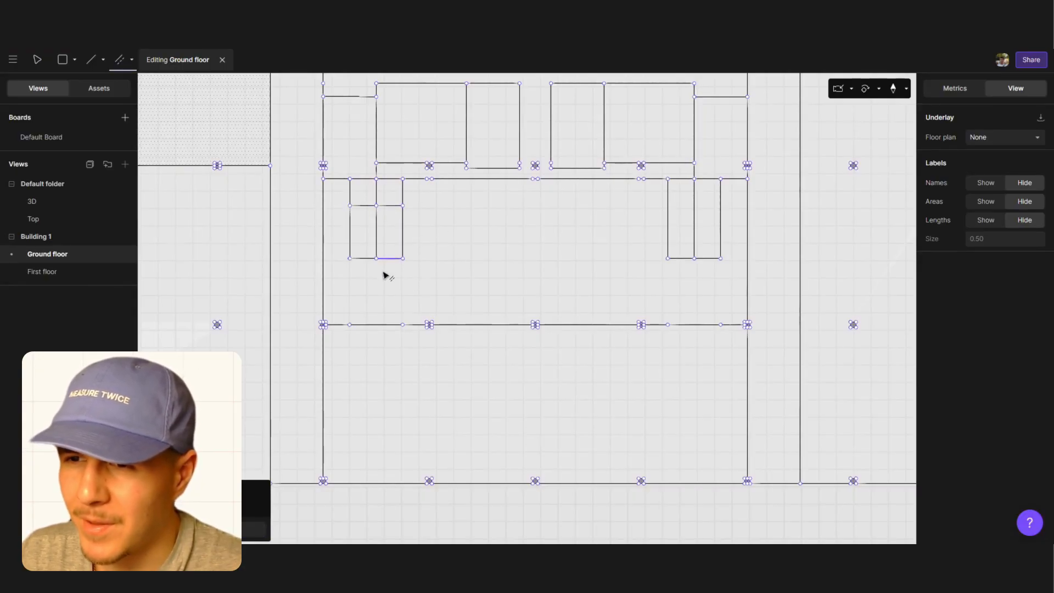
left_click(680, 187)
left_click(711, 189)
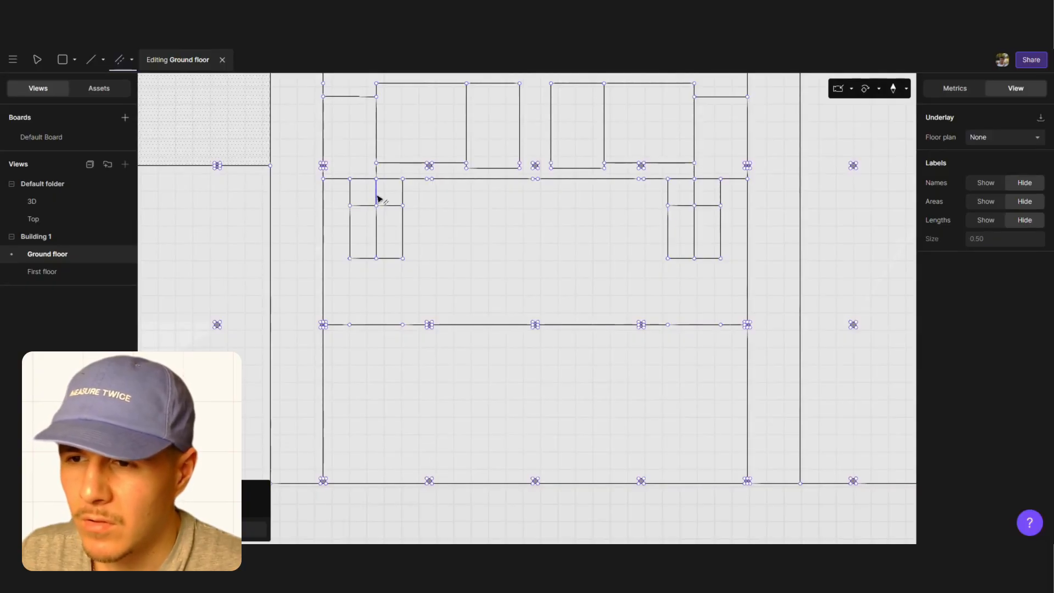
key("Escape")
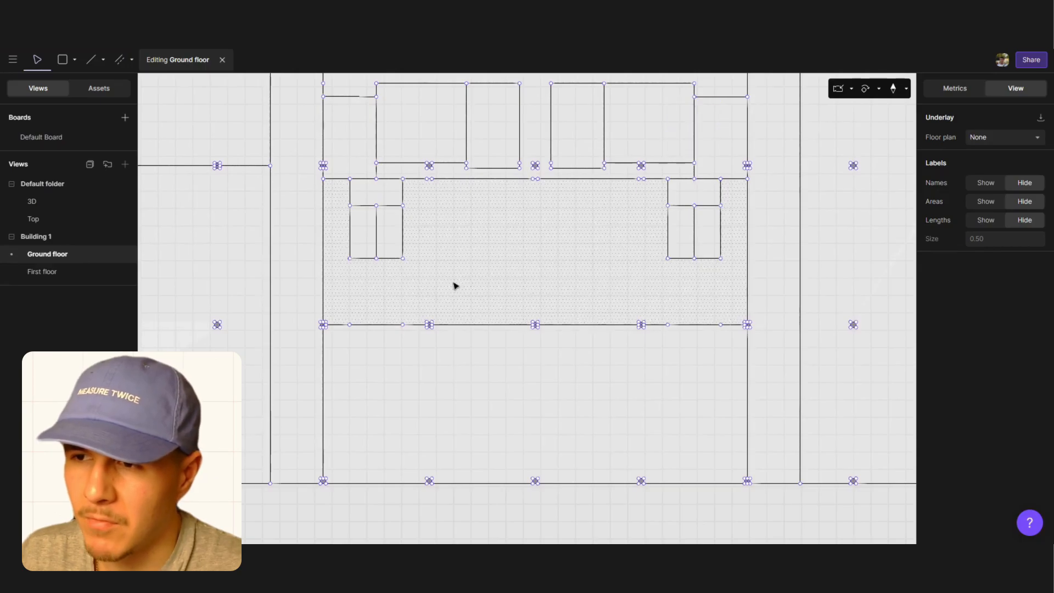
Create a Building-type function named Egress, assign it to all six areas of the two stair blocks, and leave floor plan editing
left_click(365, 229)
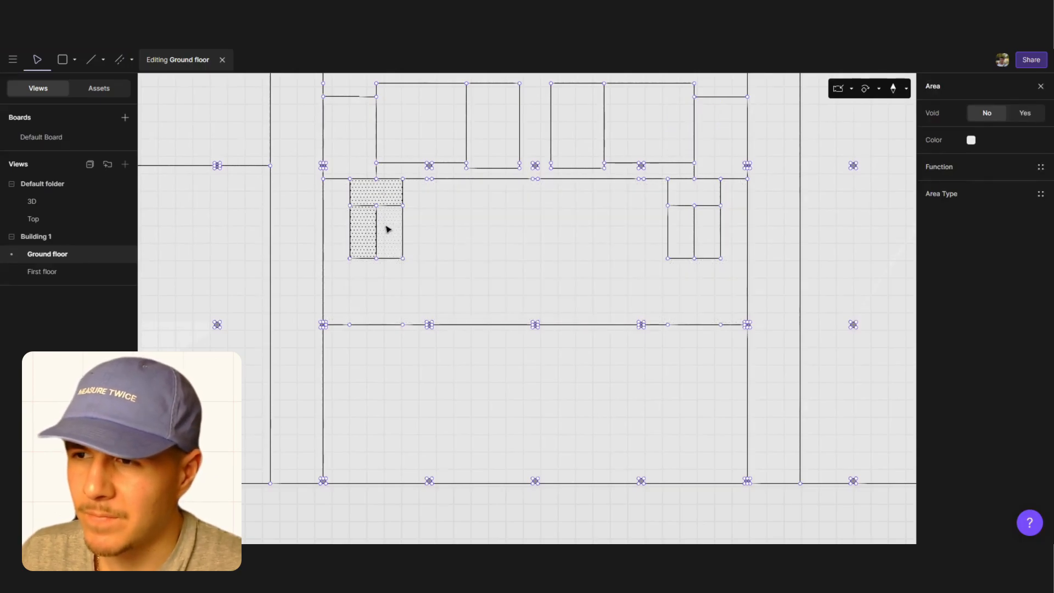
left_click(709, 236)
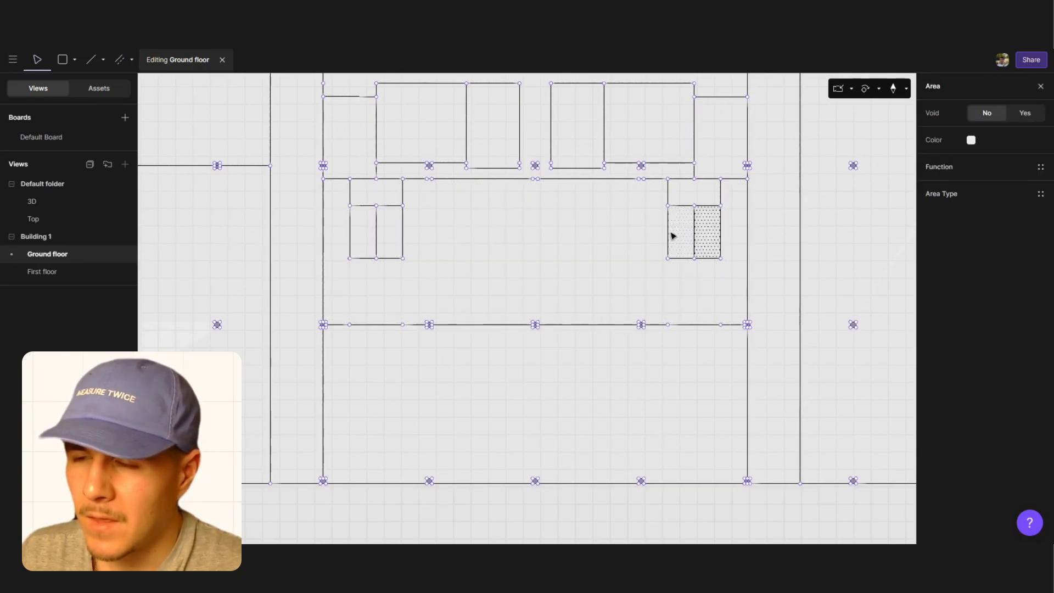
left_click(676, 203, "shift")
left_click(682, 235, "shift")
left_click(384, 235, "shift")
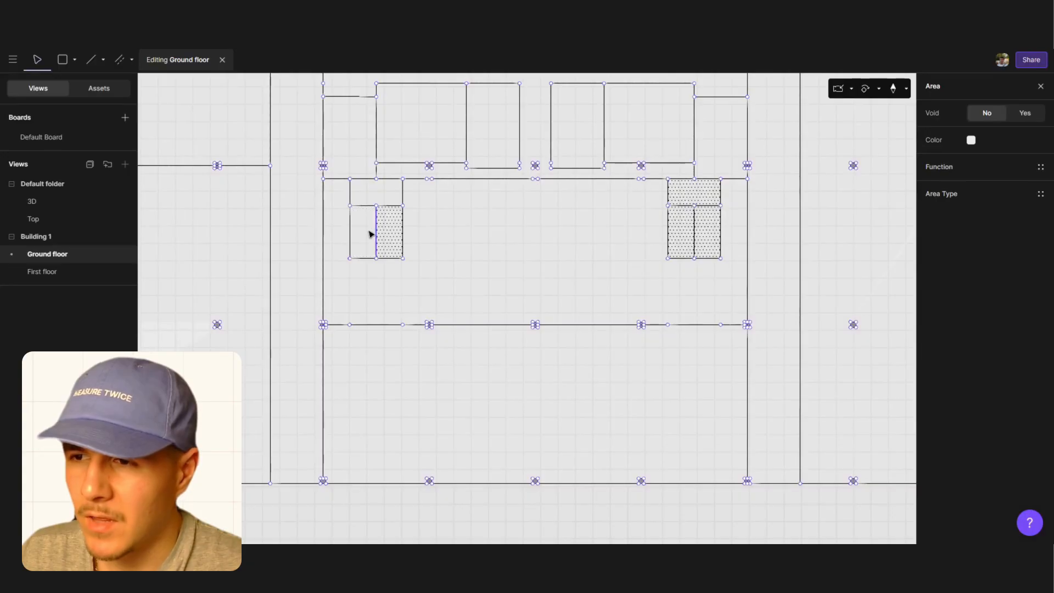
left_click(369, 233, "shift")
left_click(376, 190, "shift")
left_click(1040, 167)
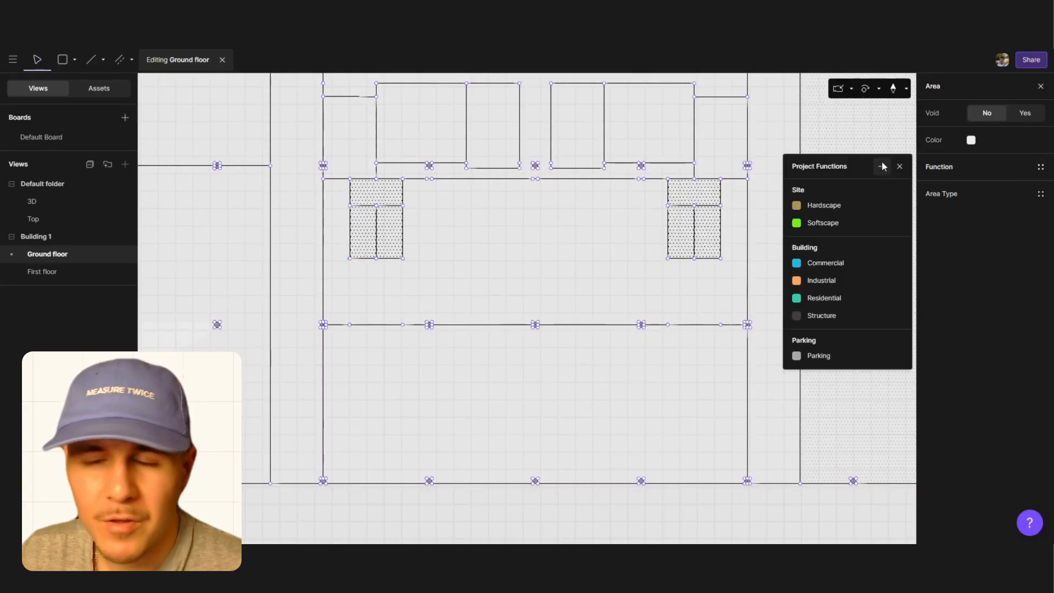
left_click(881, 167)
left_click(761, 225)
left_click(719, 234)
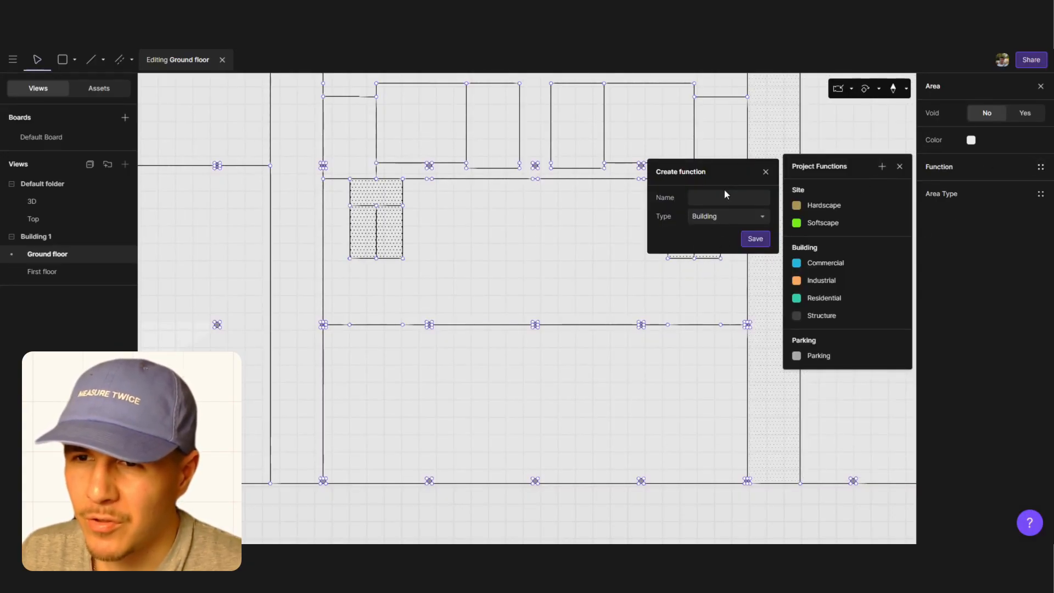
left_click(725, 196)
type("Egress")
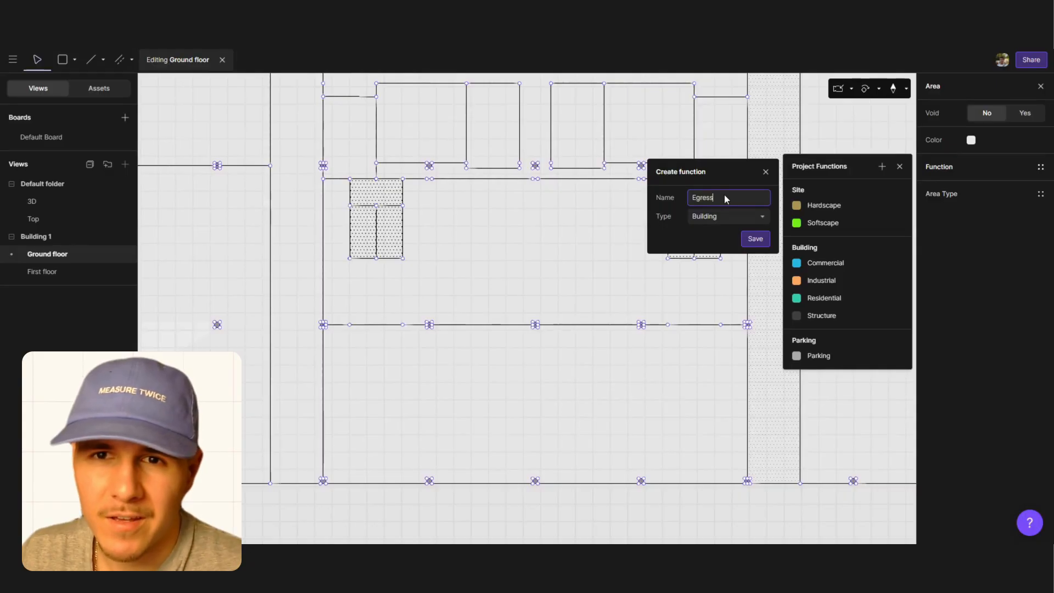
left_click(755, 238)
key("Escape")
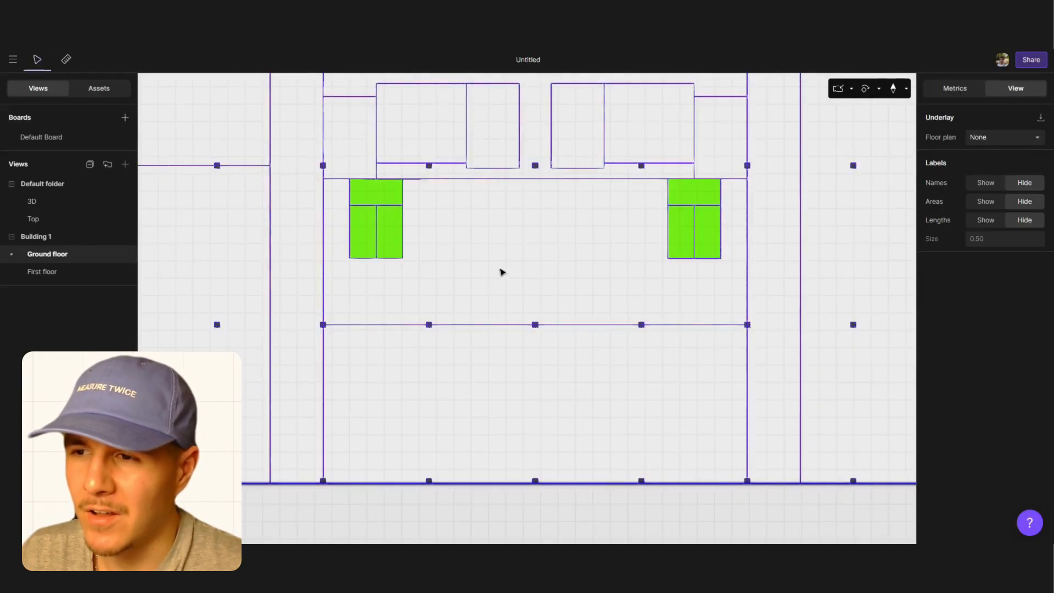
Reopen the ground floor plan for editing and draw a short vertical line down from the dividing line's second column from the left
scroll(501, 272, "down", 3)
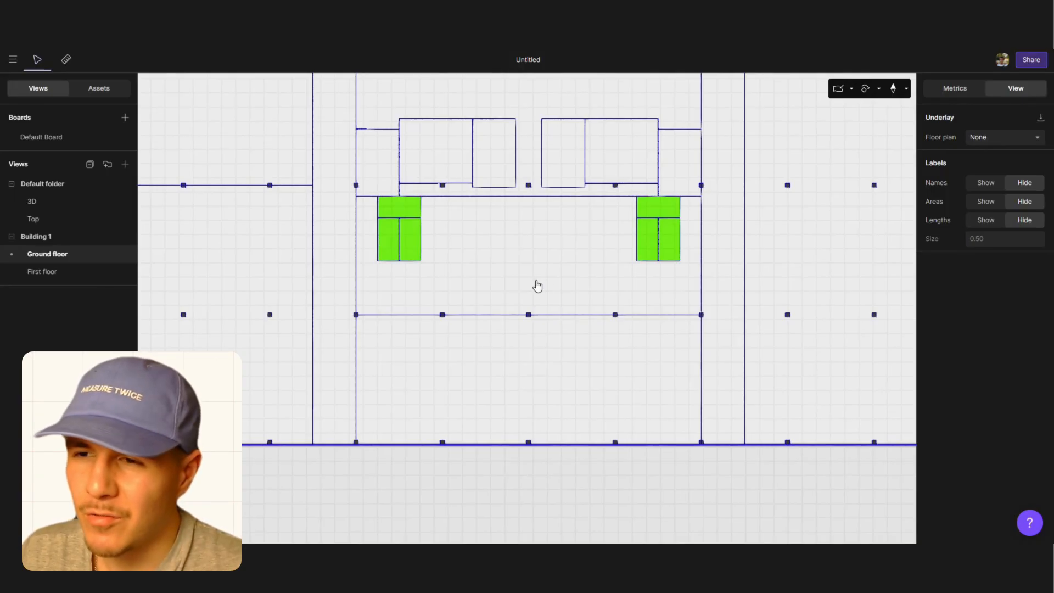
double_click(453, 385)
key("l")
scroll(434, 379, "up", 1)
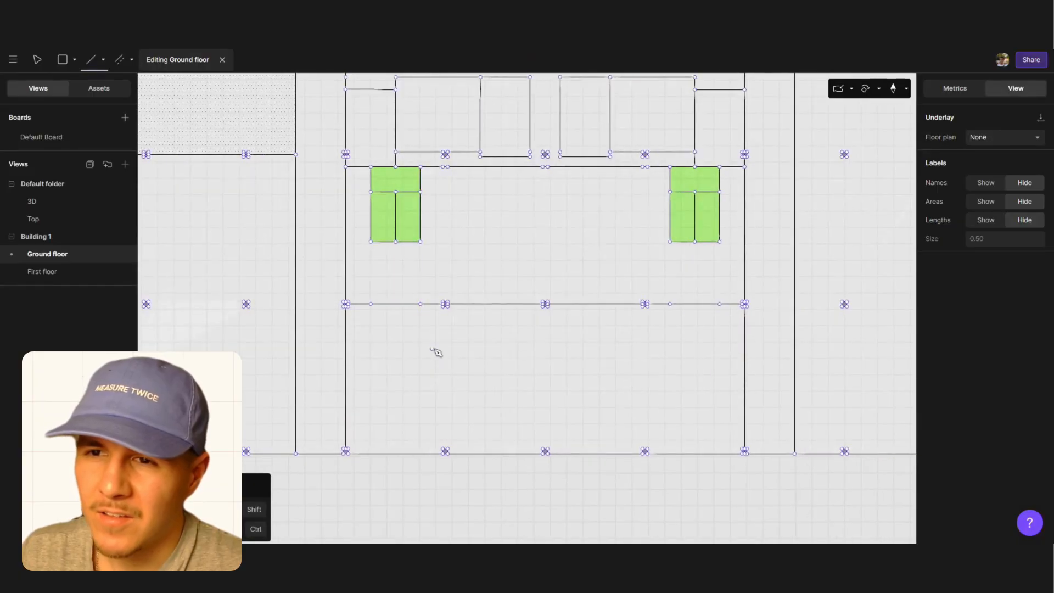
scroll(437, 352, "up", 4)
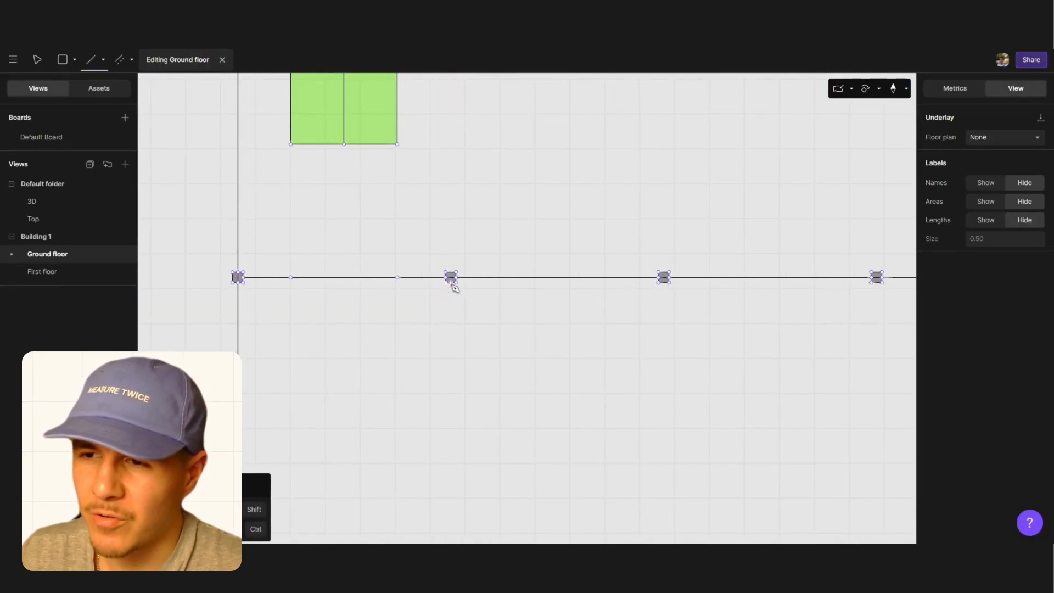
left_click(451, 278)
left_click(455, 358)
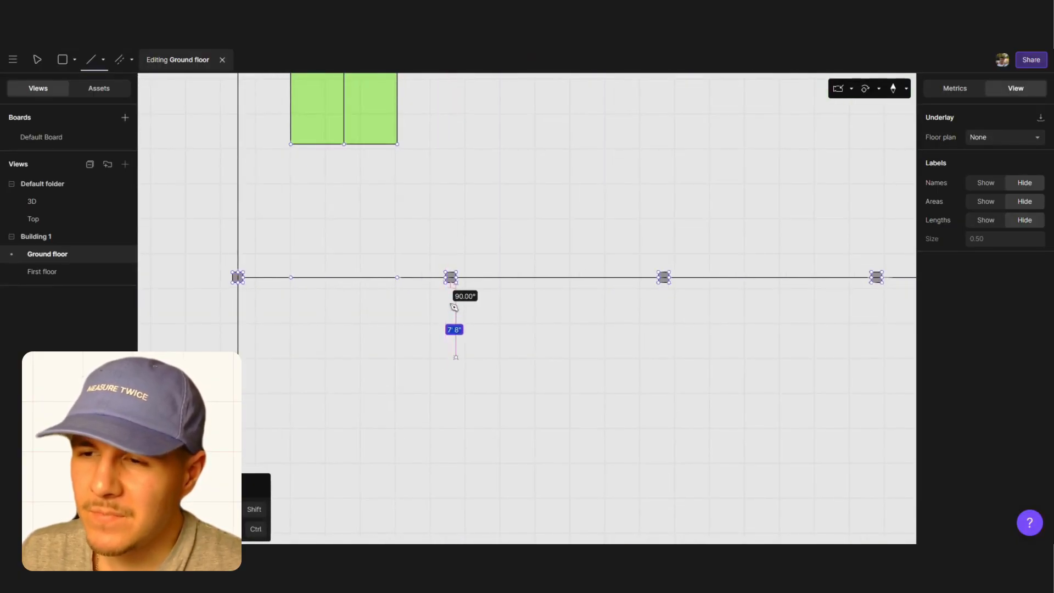
scroll(454, 285, "up", 4)
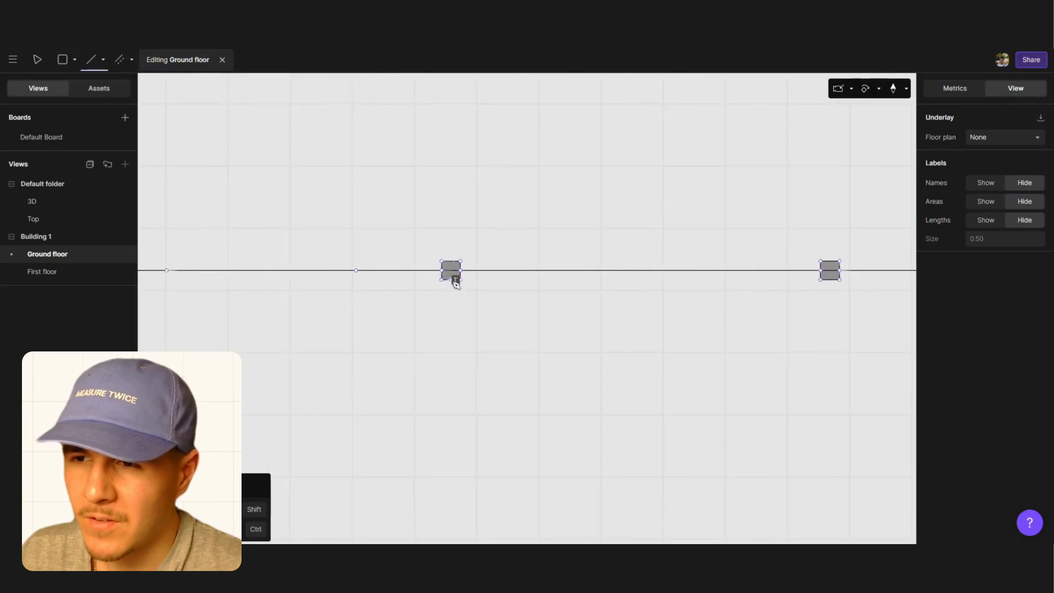
left_click(456, 283)
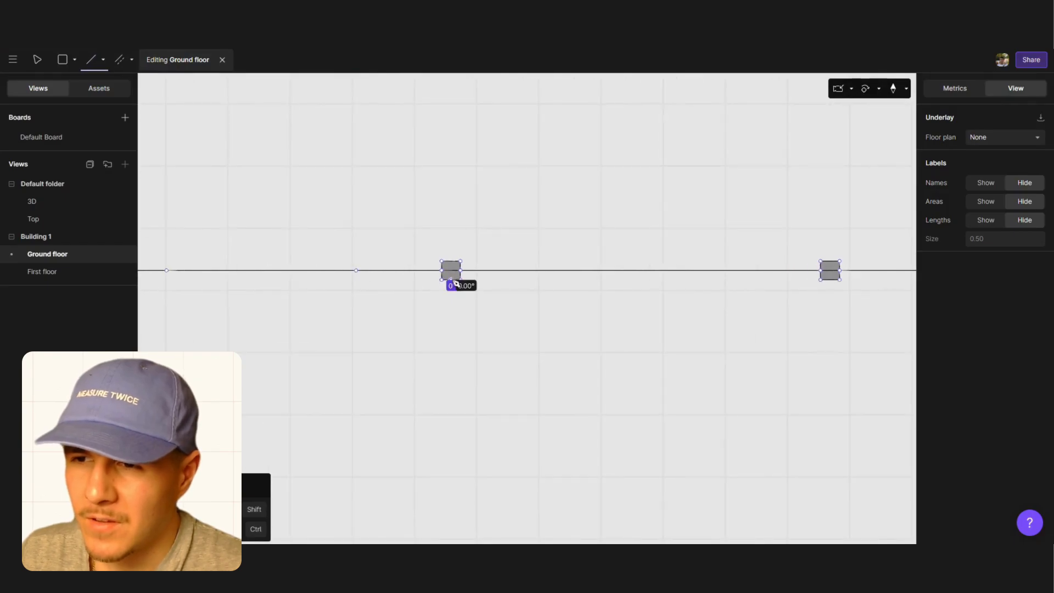
left_click(453, 358)
key("Escape")
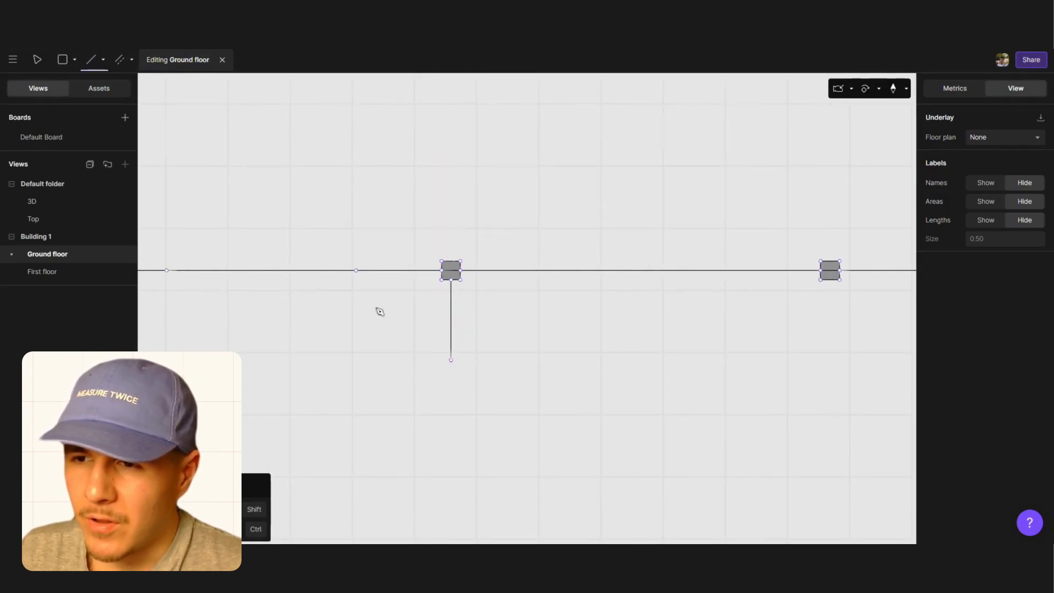
Draw a matching short vertical line down from the fourth column on the dividing line, and leave floor plan editing
scroll(380, 312, "down", 5)
left_click(396, 331)
scroll(760, 344, "up", 2)
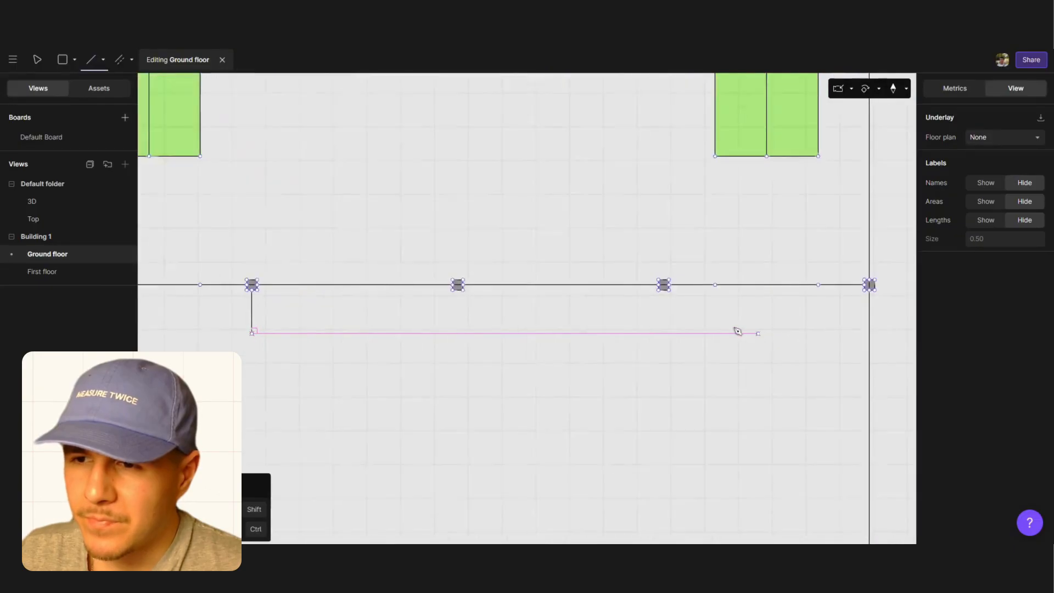
key("Escape")
scroll(665, 300, "up", 3)
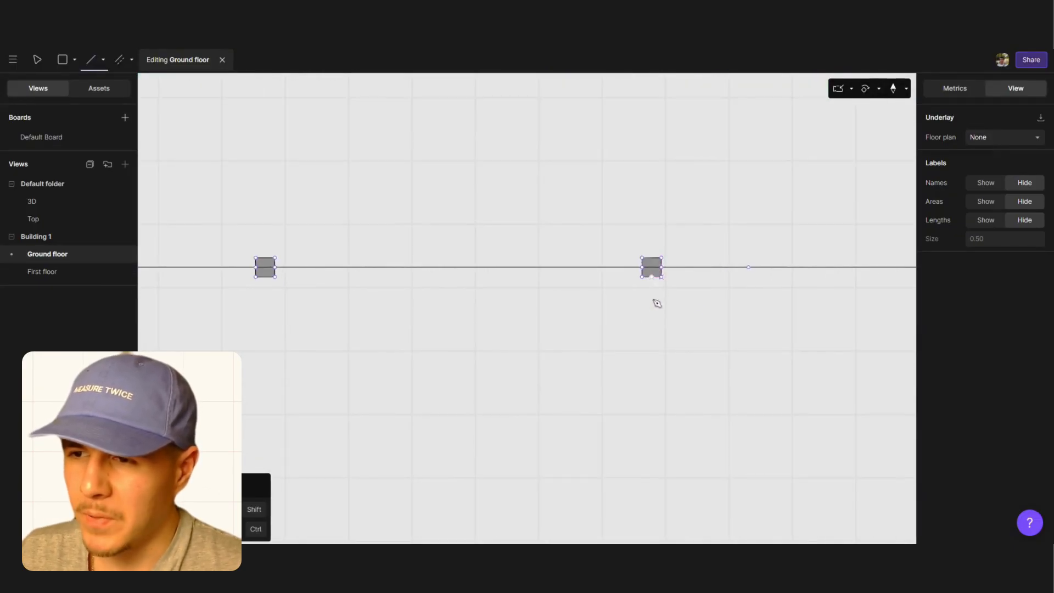
left_click(652, 270)
left_click(653, 341)
scroll(695, 302, "down", 2)
key("Escape")
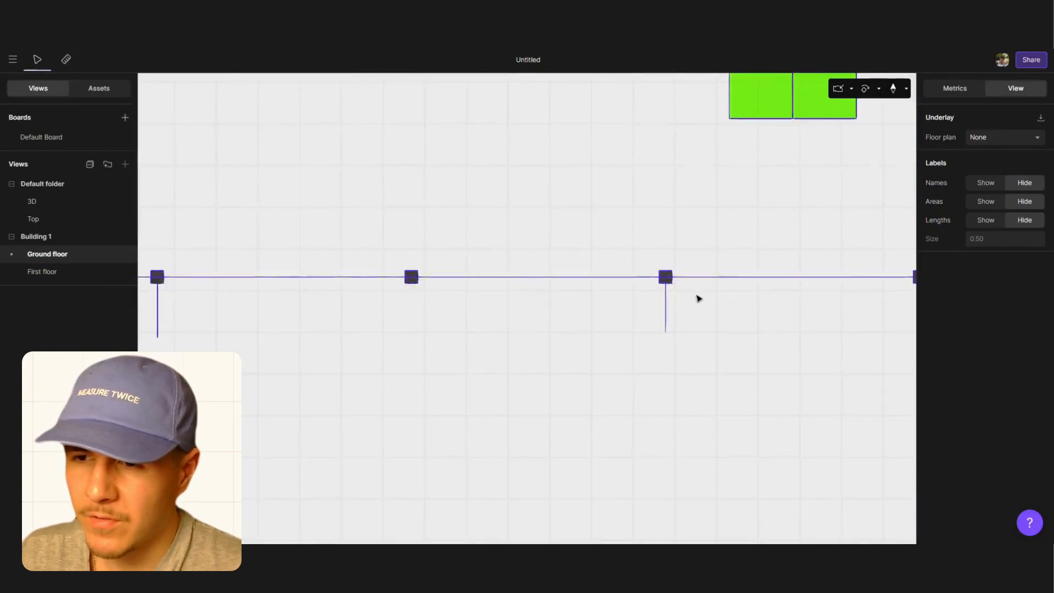
Extend both short vertical lines down to the columns on the building's lower edge with Trim / Extend, and leave floor plan editing
scroll(698, 299, "down", 2)
double_click(532, 389)
left_click(134, 61)
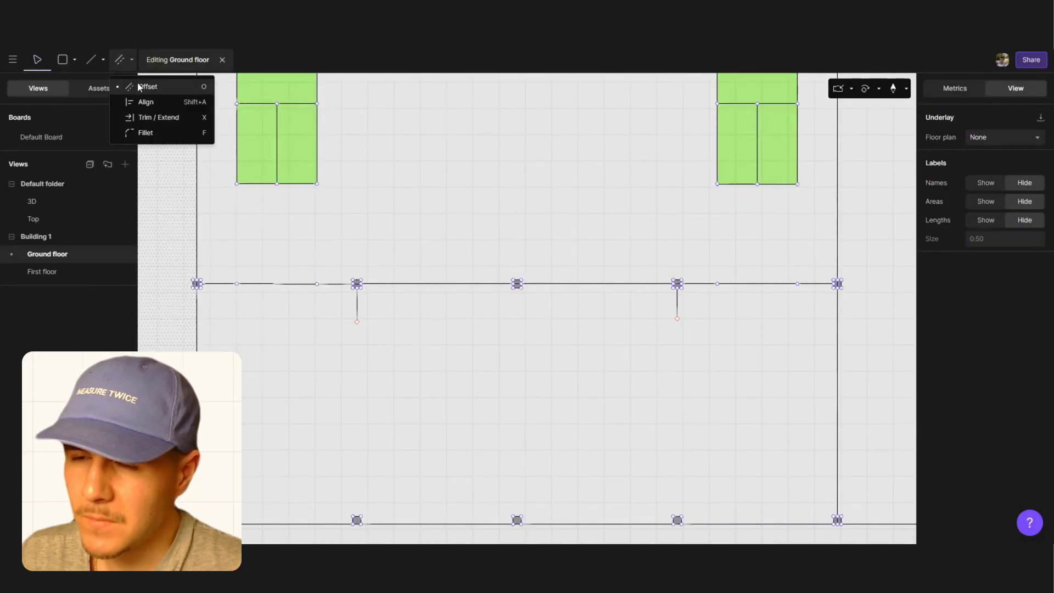
left_click(140, 89)
left_click(133, 62)
left_click(158, 117)
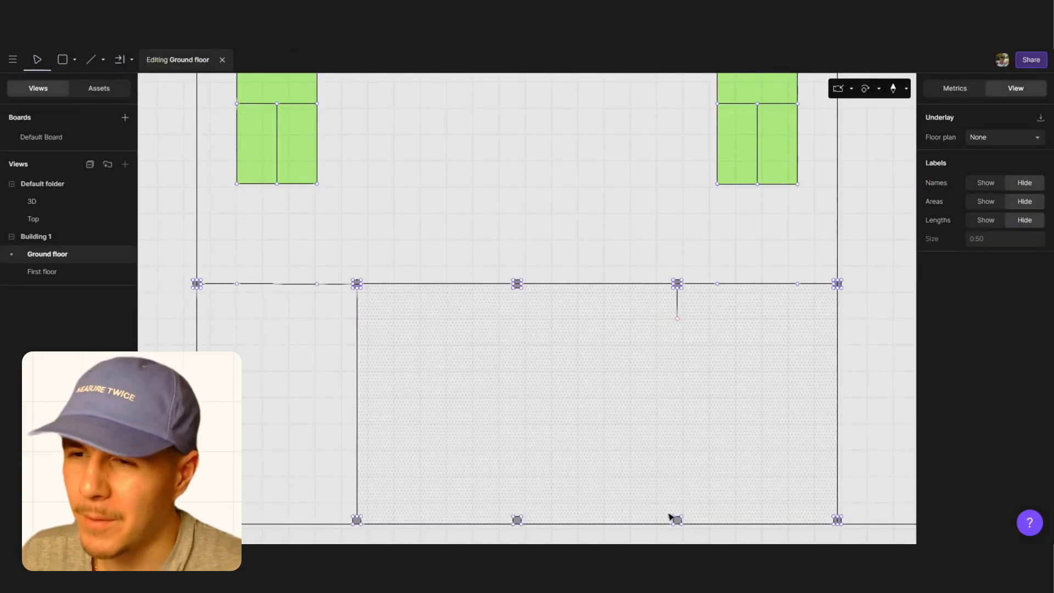
left_click(124, 61)
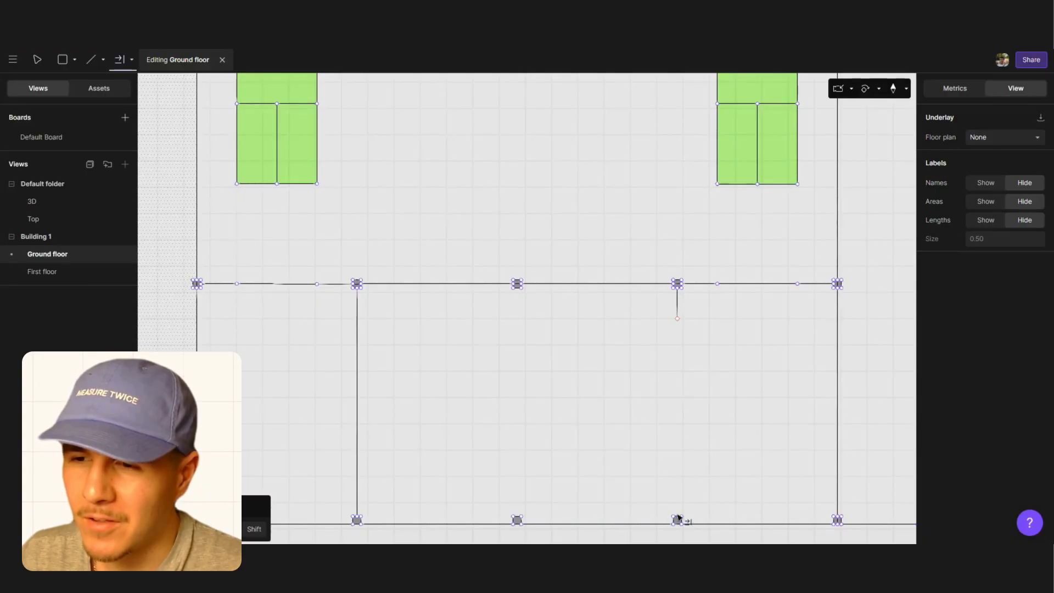
left_click(678, 517)
left_click(678, 304)
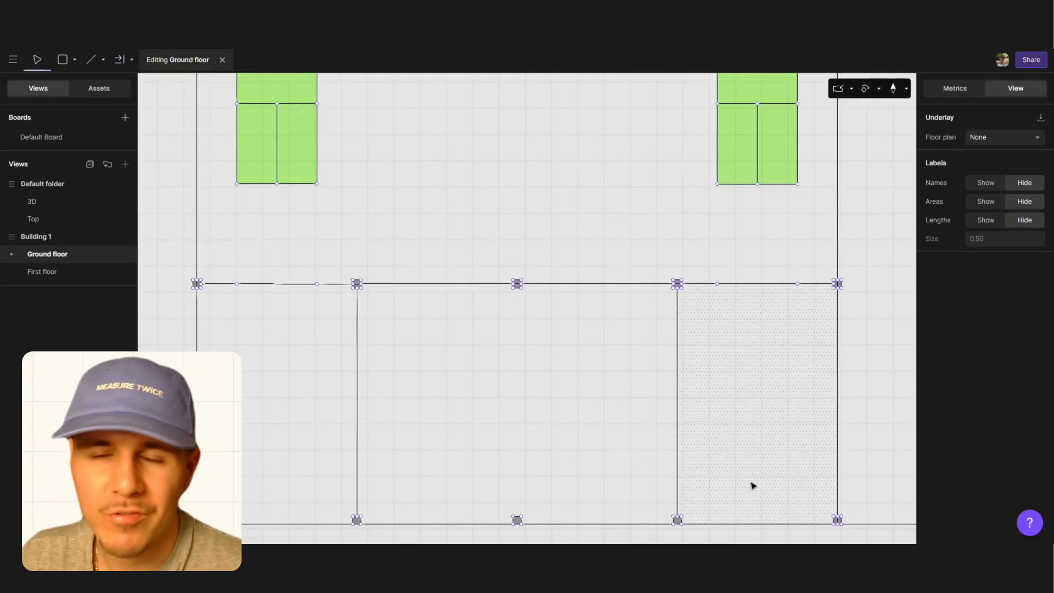
key("Escape")
scroll(527, 340, "down", 3)
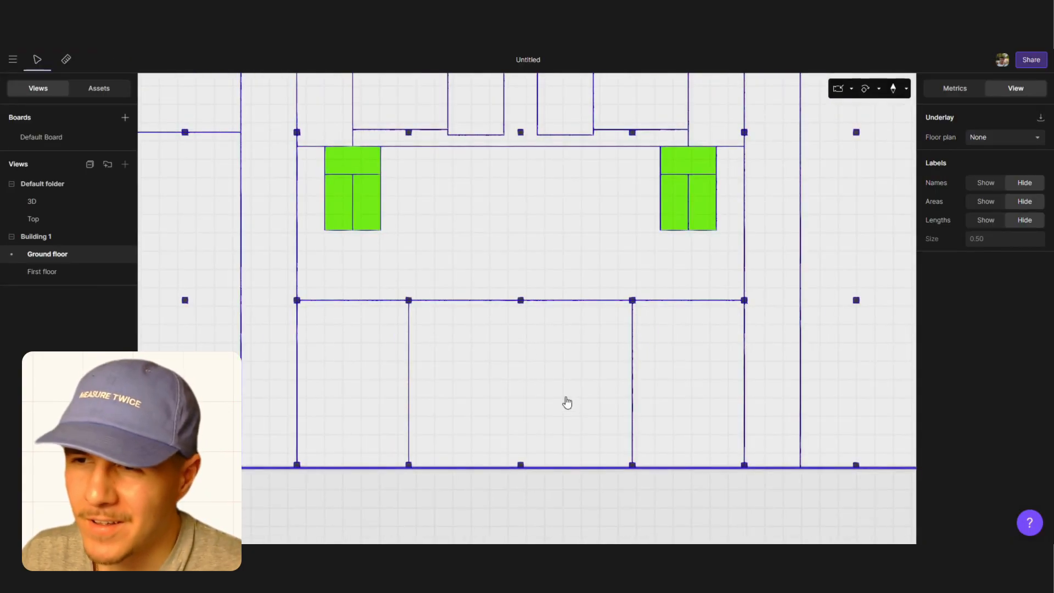
Reopen the floor plan for editing and check the left corridor's width with a temporary line between its walls
double_click(489, 395)
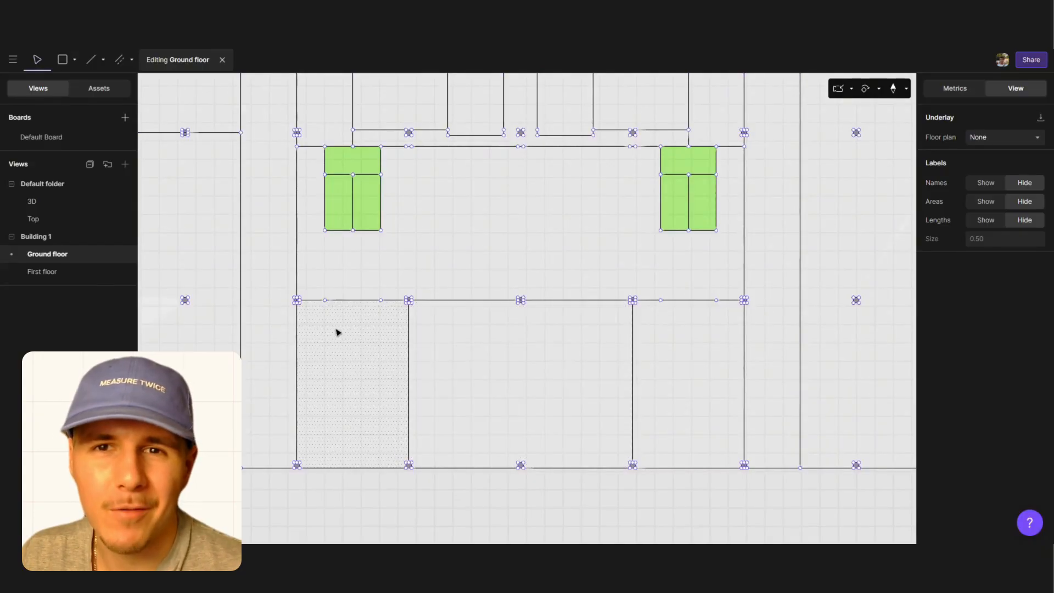
key("ctrl")
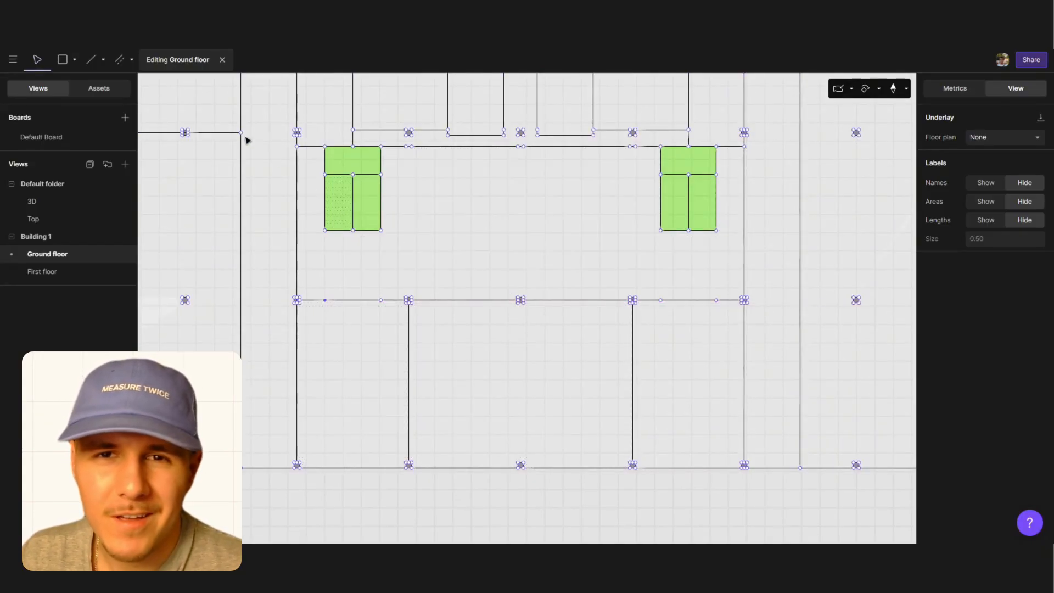
left_click(132, 60)
left_click(152, 90)
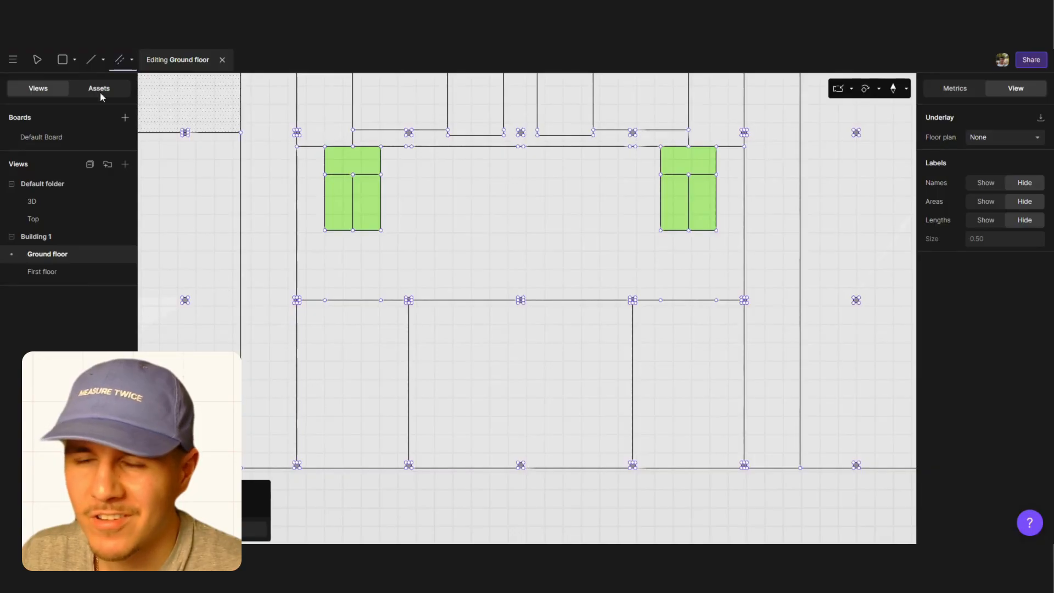
left_click(93, 60)
left_click(242, 262)
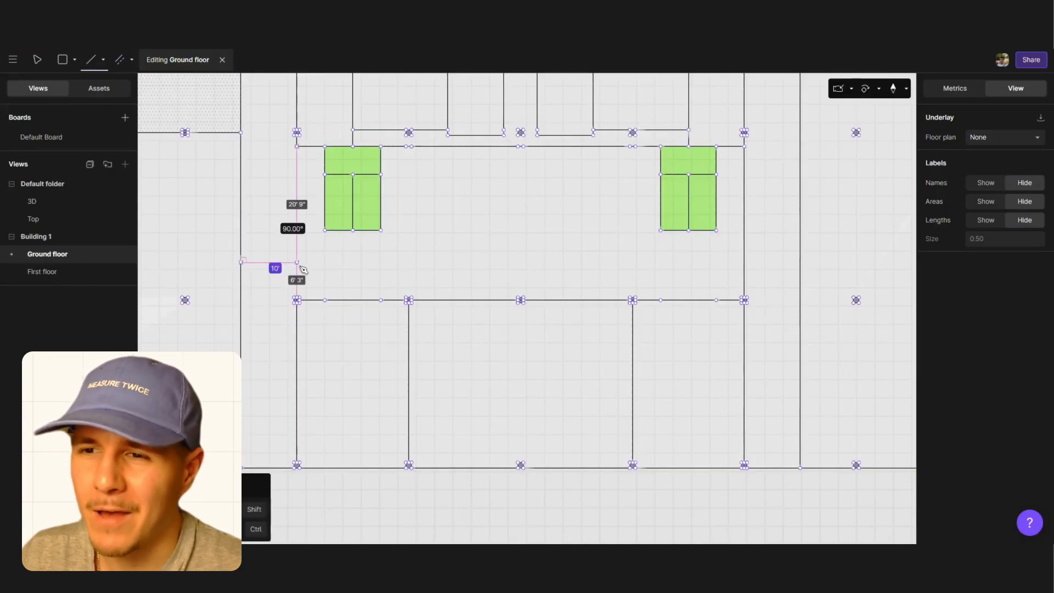
Try offsetting the three dividing line segments above the lower left room downward, and undo the offsets
left_click(132, 59)
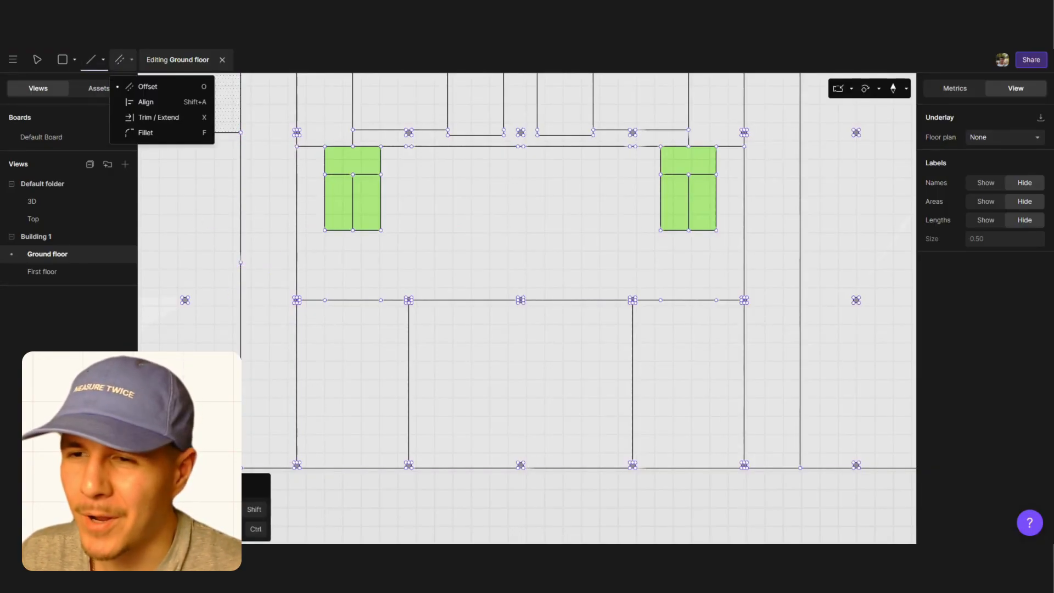
left_click(187, 137)
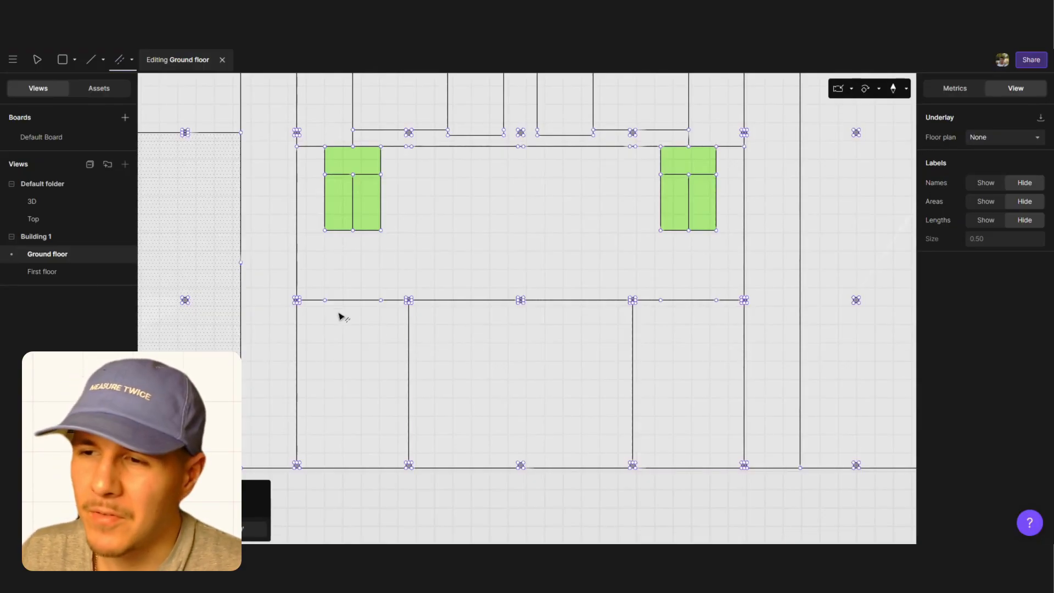
left_click(316, 308)
left_click(357, 308)
left_click(397, 313)
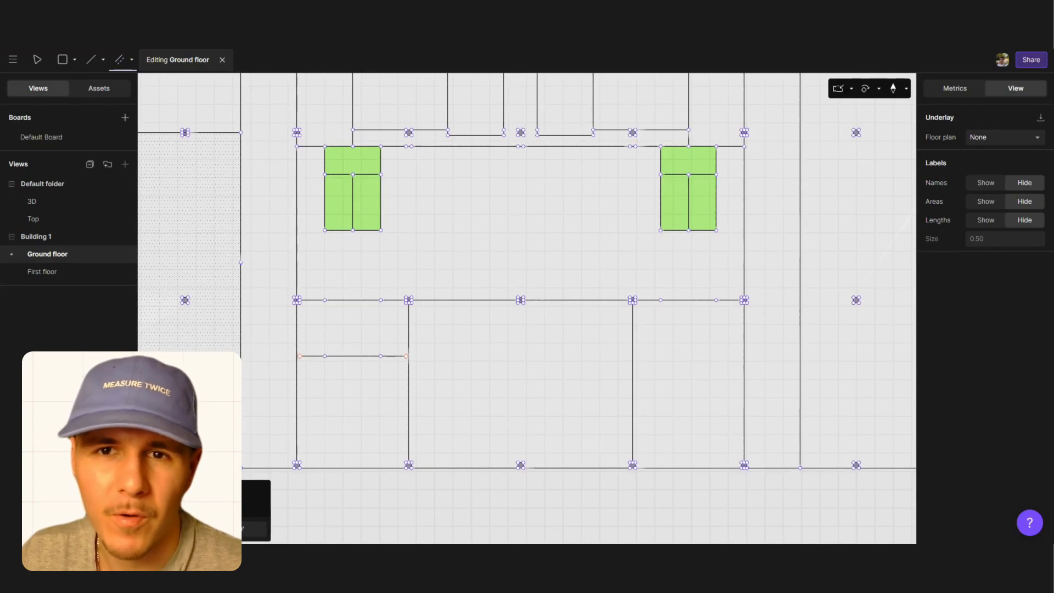
key("ctrl+z")
key("ctrl+z")
key("ctrl+z")
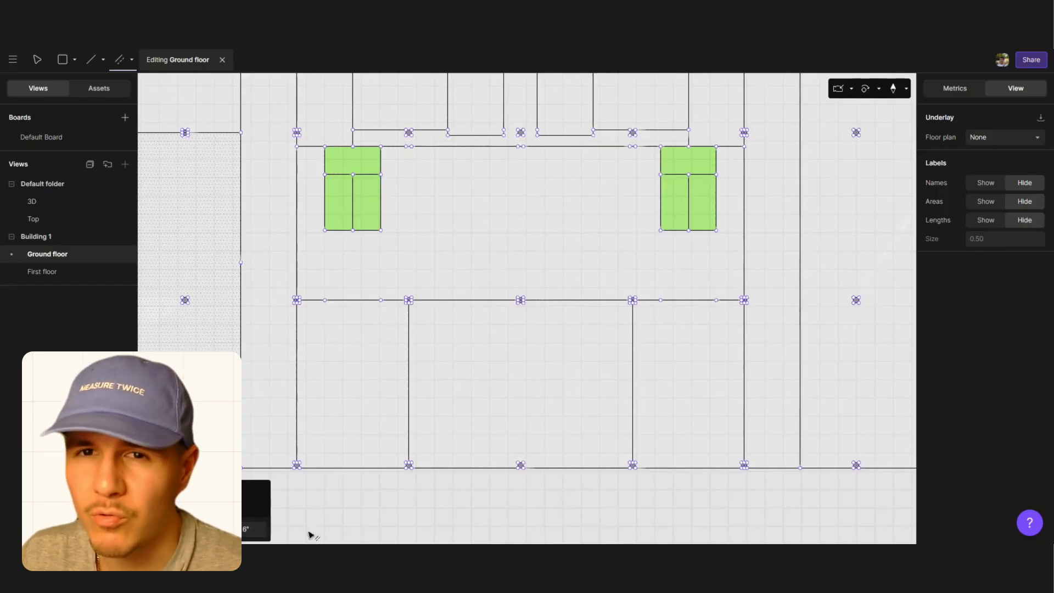
Offset the dividing line segments above the lower left and lower right rooms downward to form a cross line in each room
left_click(320, 309)
left_click(348, 309)
left_click(399, 312)
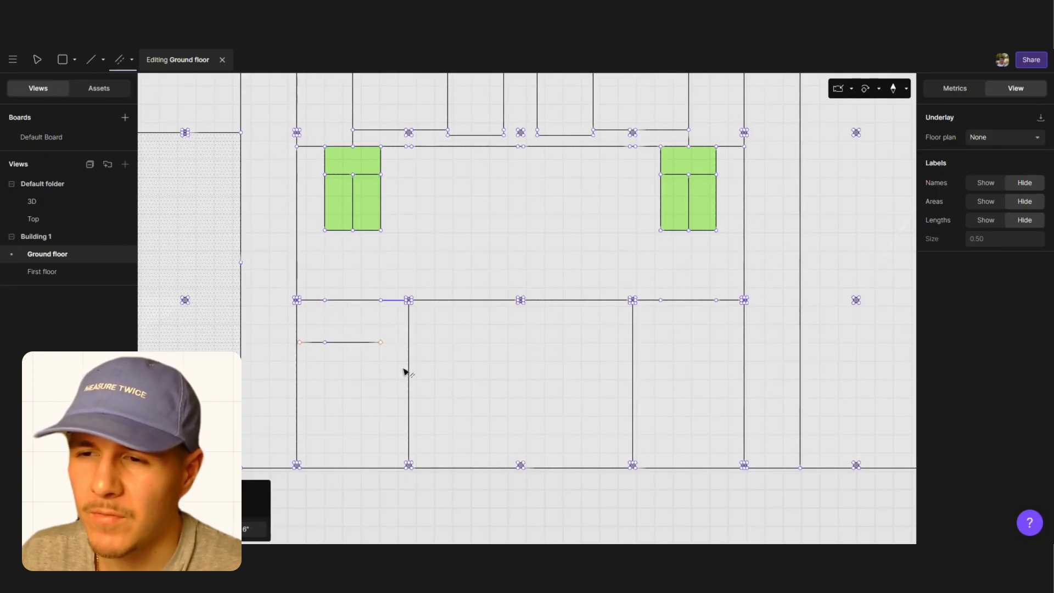
left_click(652, 310)
left_click(685, 308)
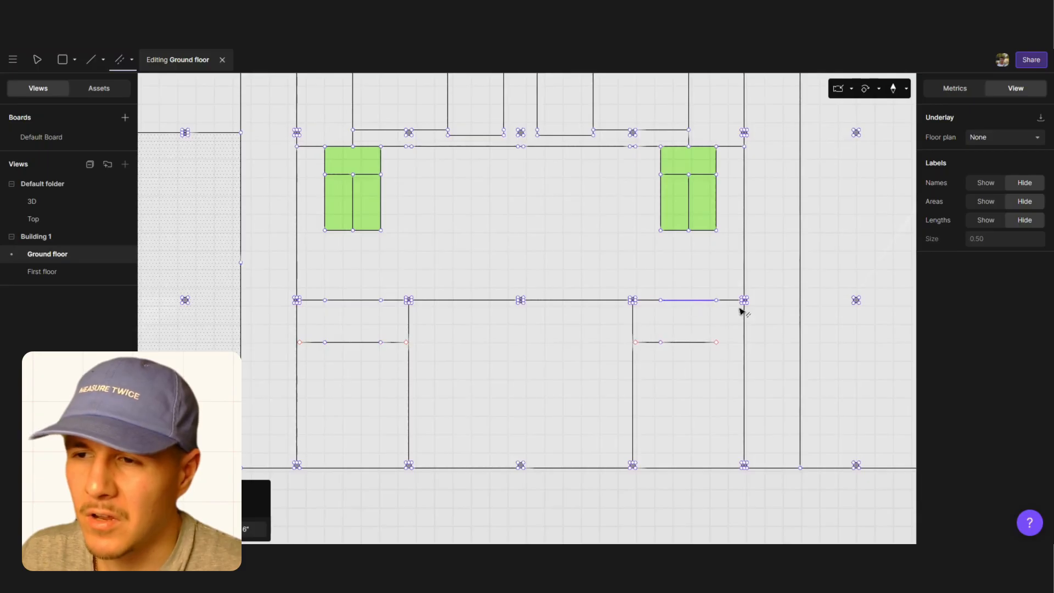
left_click(740, 308)
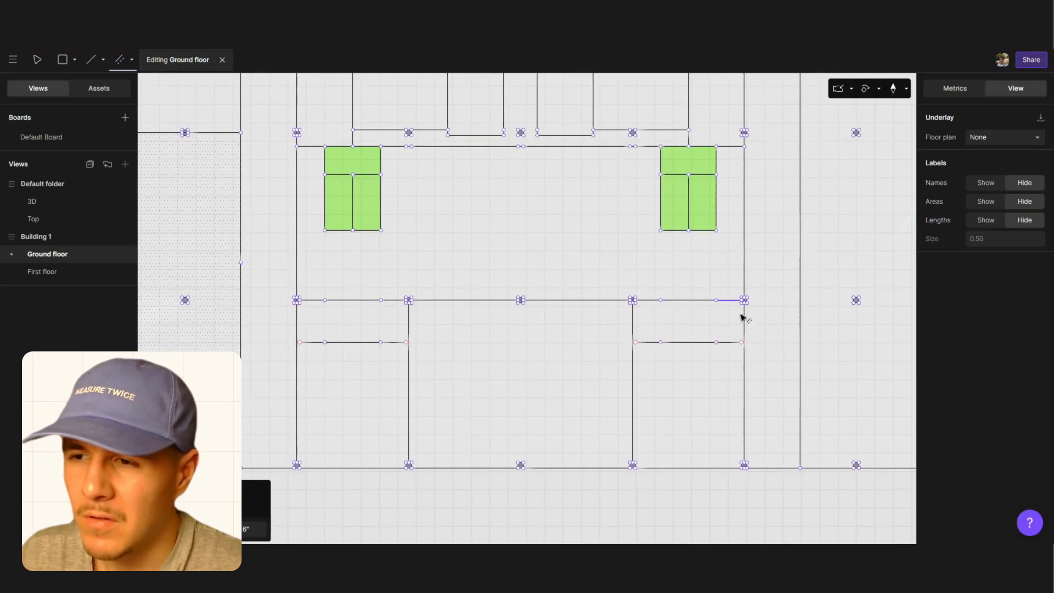
Try to extend the left cross line to the room's right wall with Trim / Extend, and undo the change
left_click(91, 59)
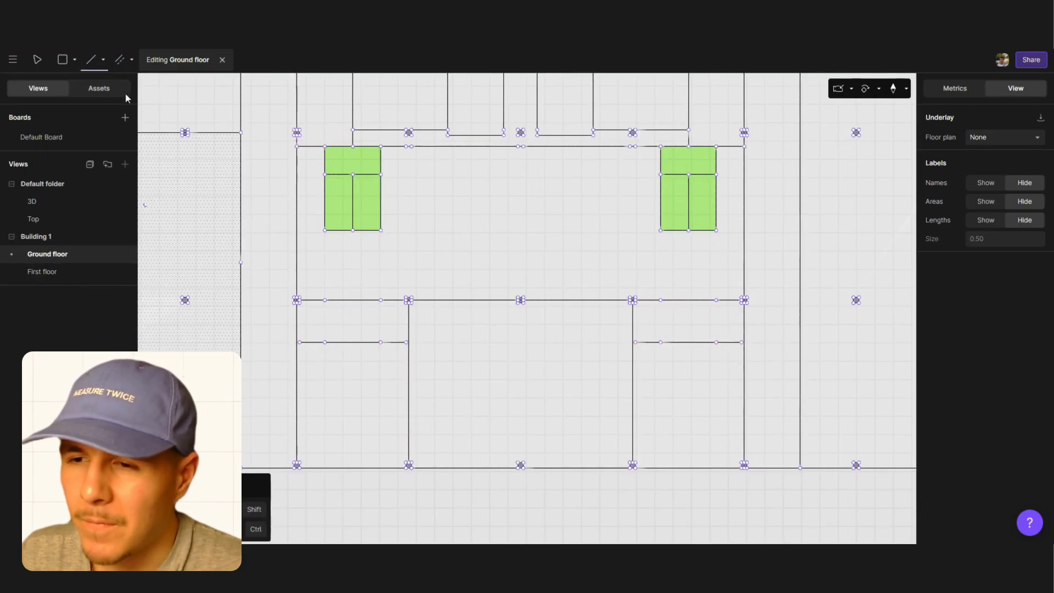
left_click(133, 62)
left_click(170, 116)
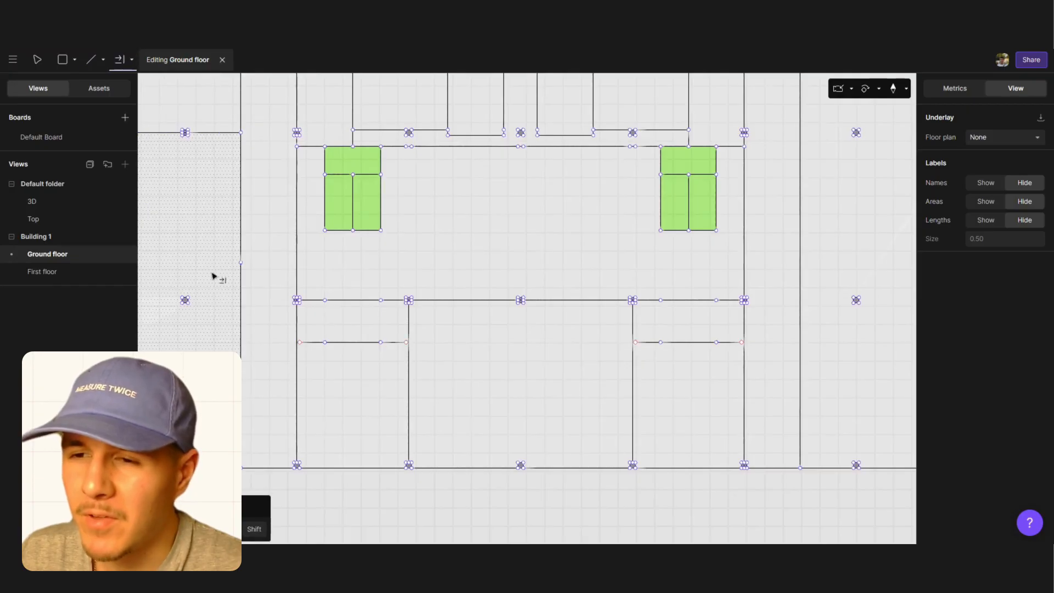
left_click(405, 339)
key("Escape")
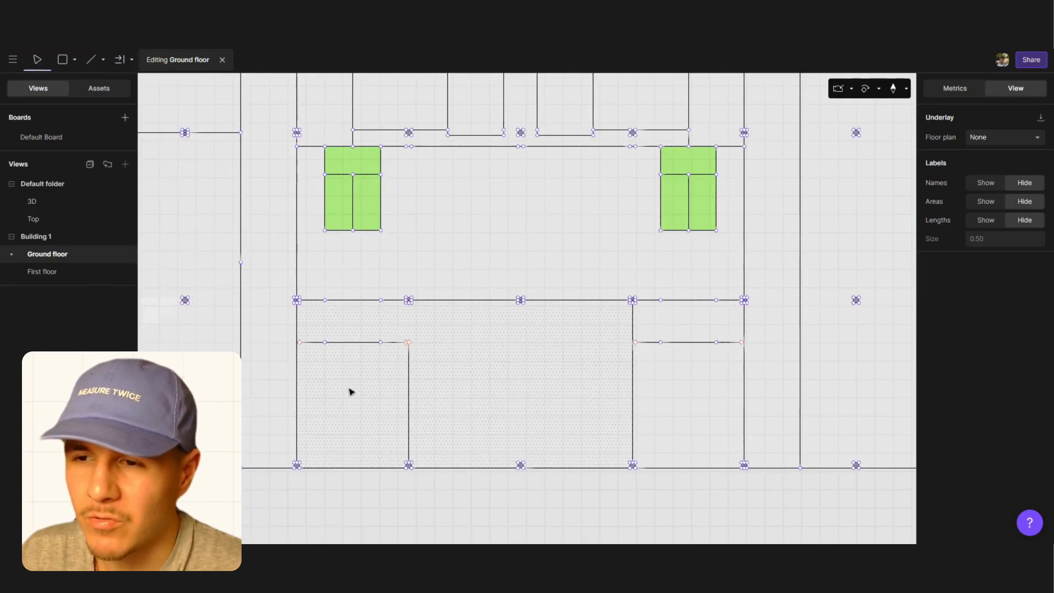
key("ctrl+z")
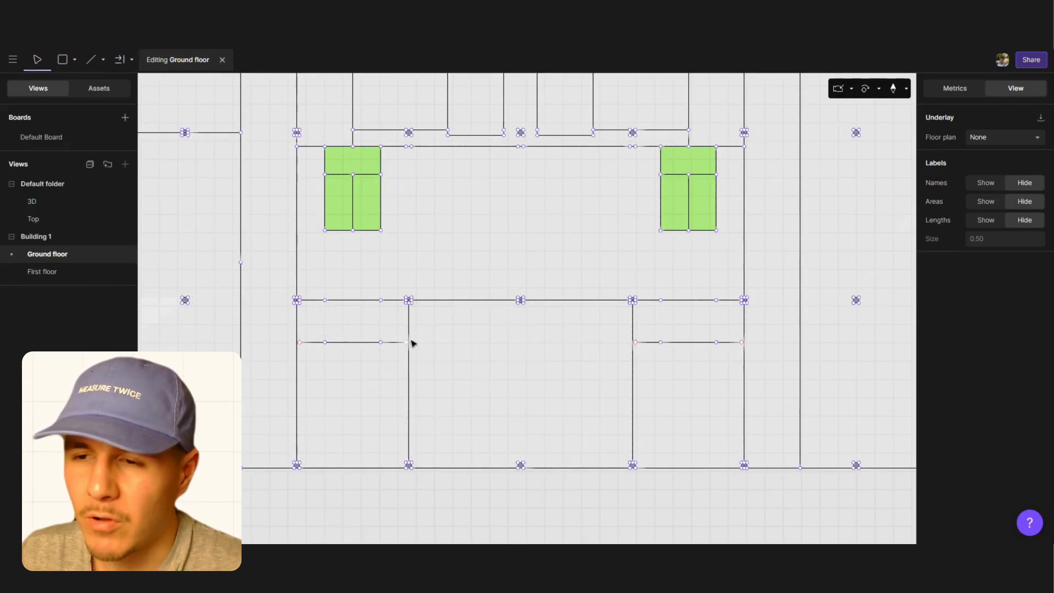
key("ctrl+z")
Extend both ends of the left room's cross line to meet the walls on either side
left_click(119, 59)
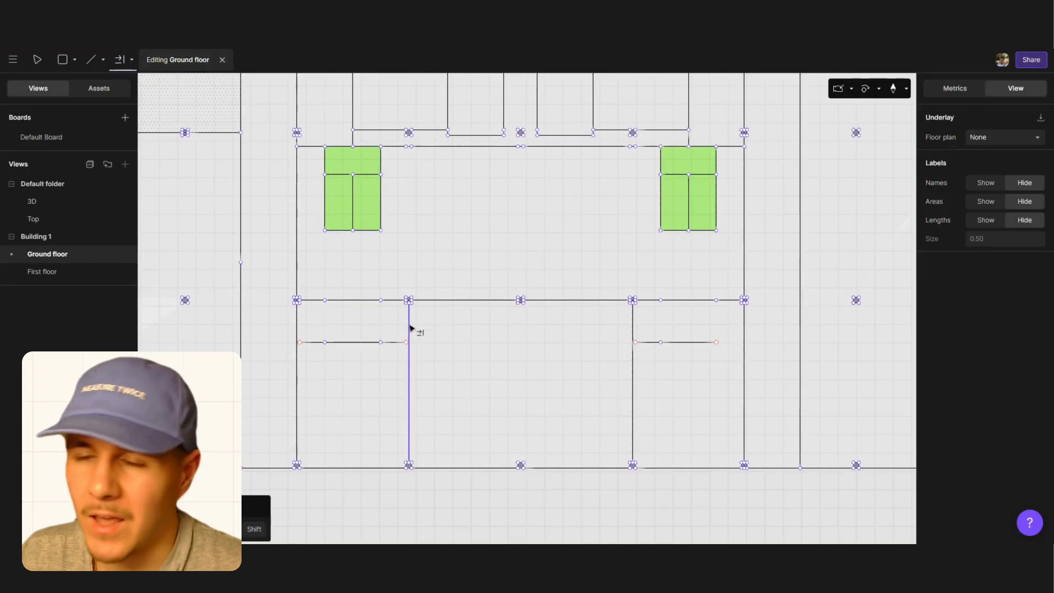
left_click(399, 345)
left_click(119, 60)
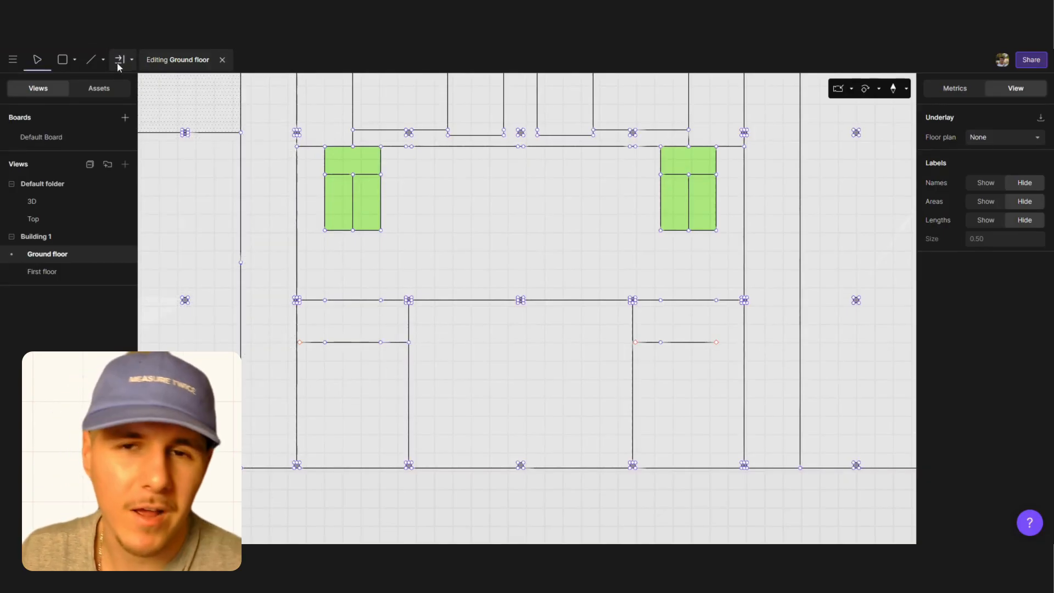
left_click(292, 390)
left_click(254, 406)
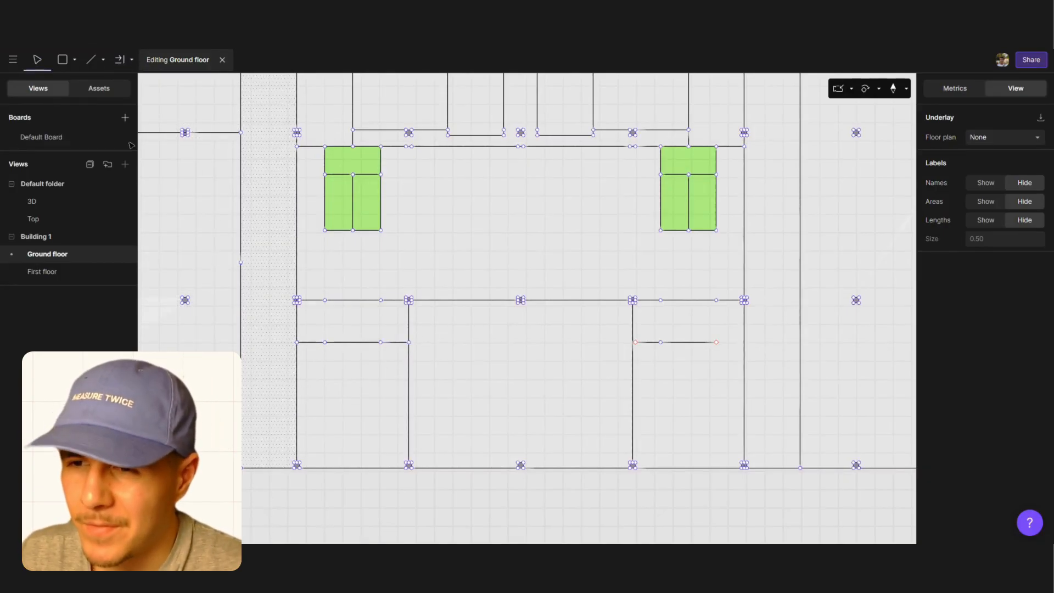
Extend both ends of the lower right room's cross line to meet the walls on either side
left_click(120, 60)
left_click(640, 354)
left_click(647, 341)
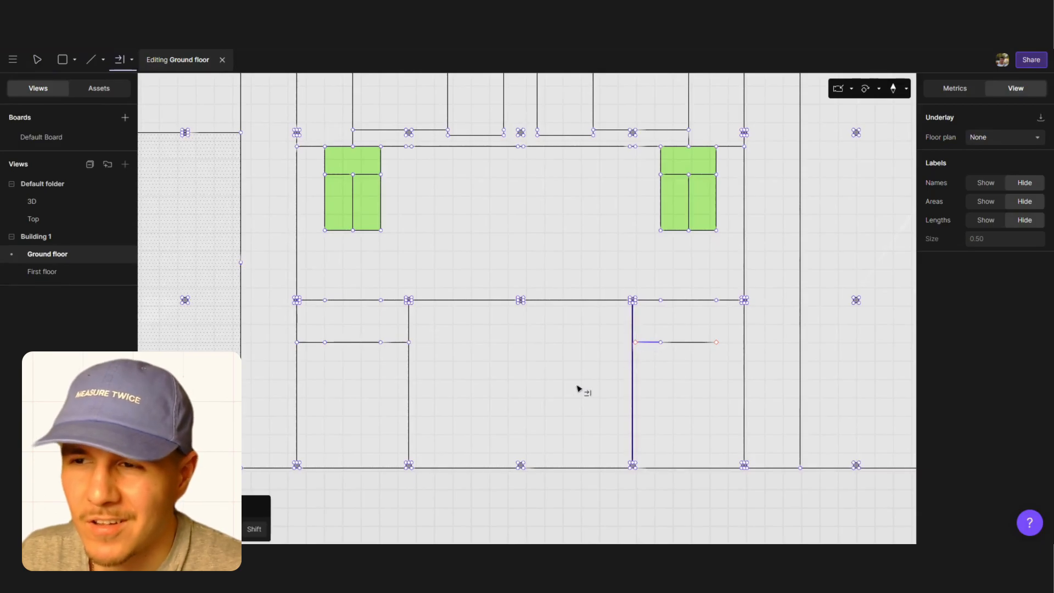
left_click(527, 405)
left_click(121, 58)
left_click(742, 343)
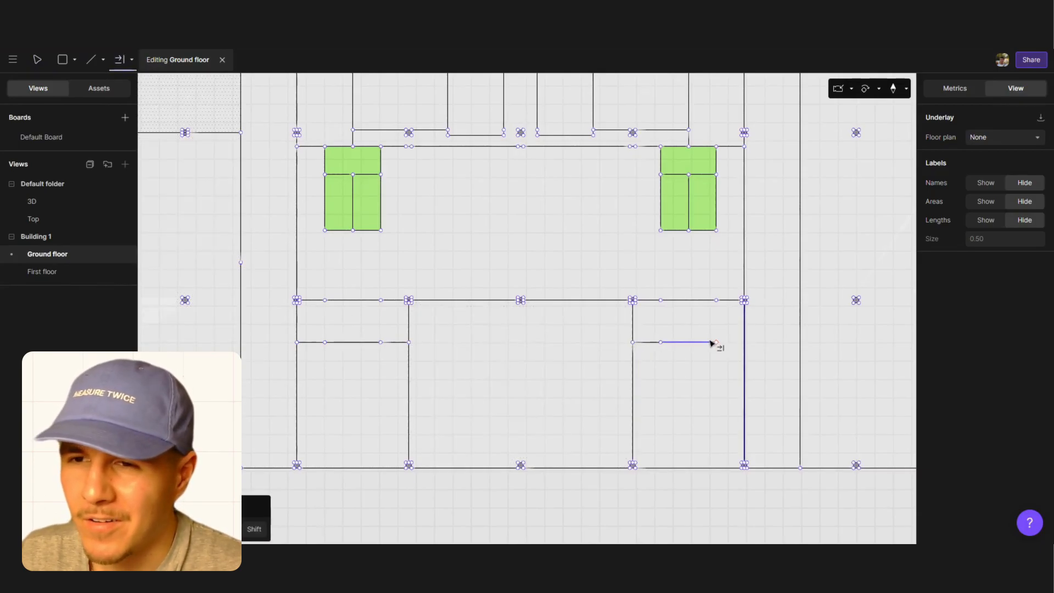
left_click(715, 342)
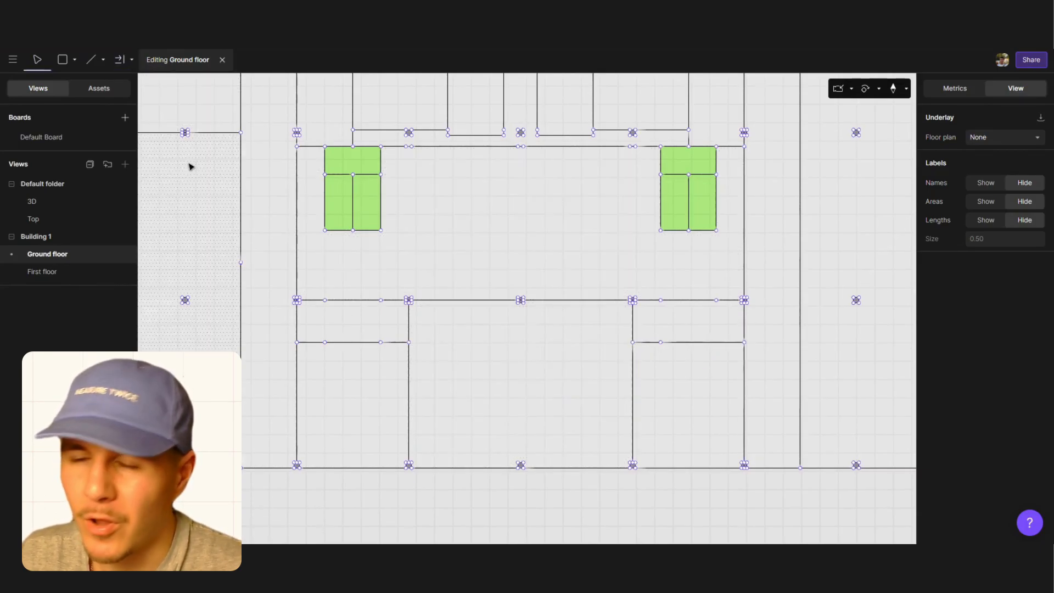
Extend the left and right rooms' cross lines outward across the corridors to the corridors' outer walls
left_click(120, 60)
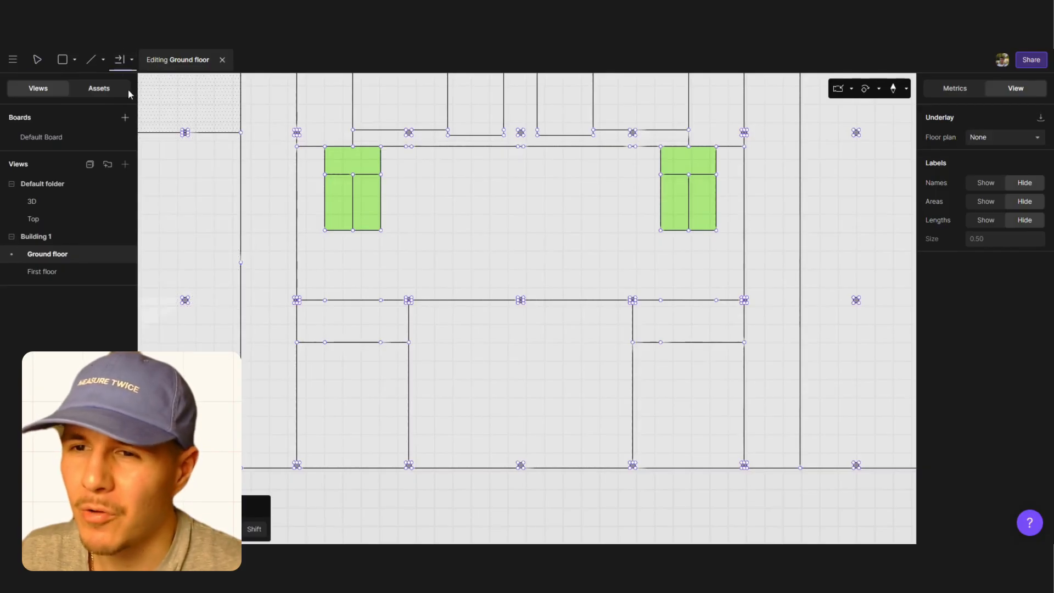
left_click(240, 360)
left_click(312, 346)
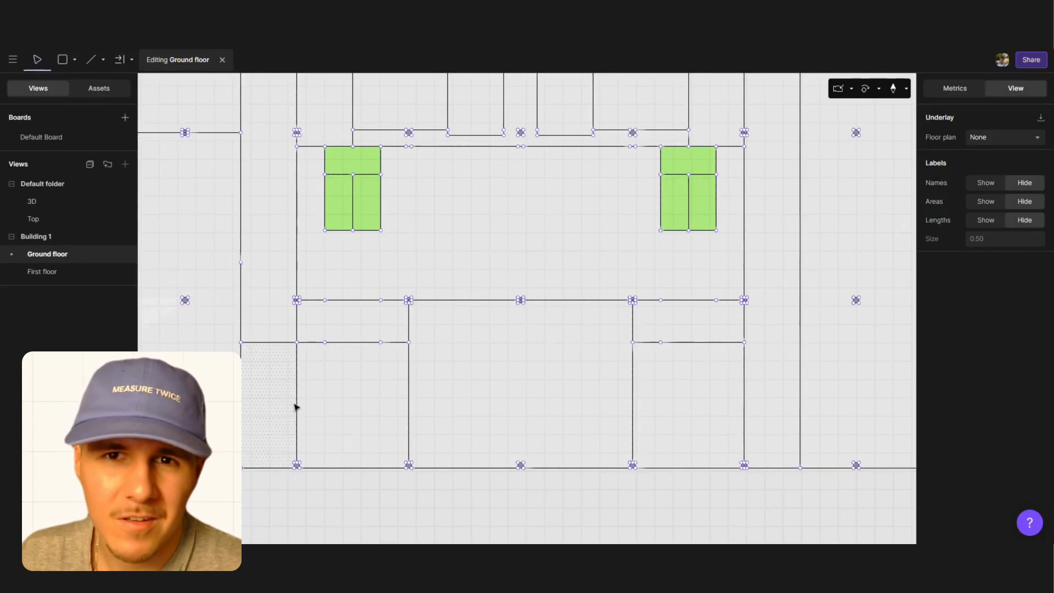
left_click(120, 59)
left_click(800, 364)
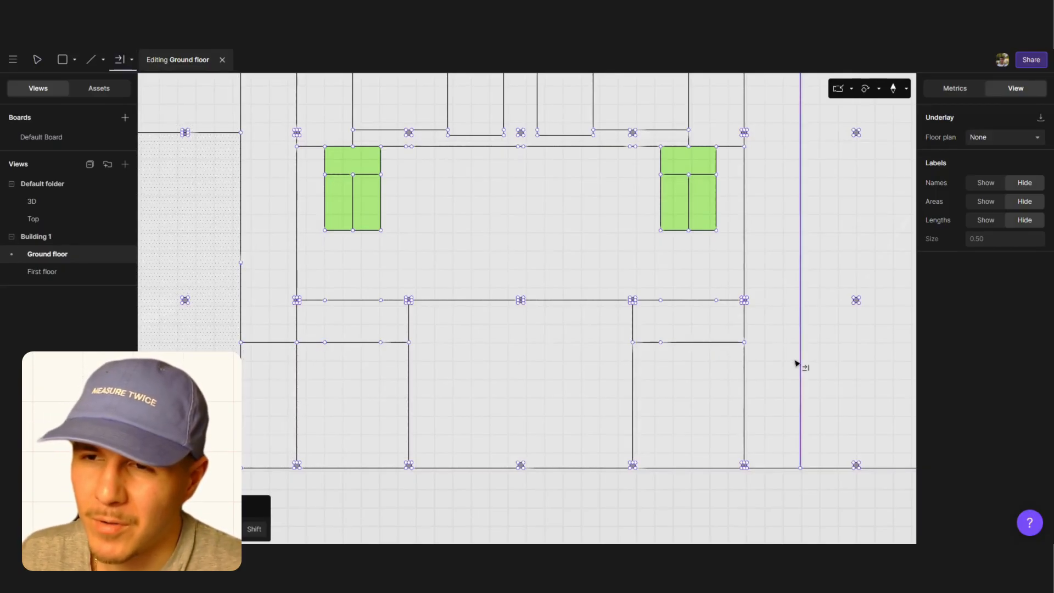
left_click(736, 352)
key("Escape")
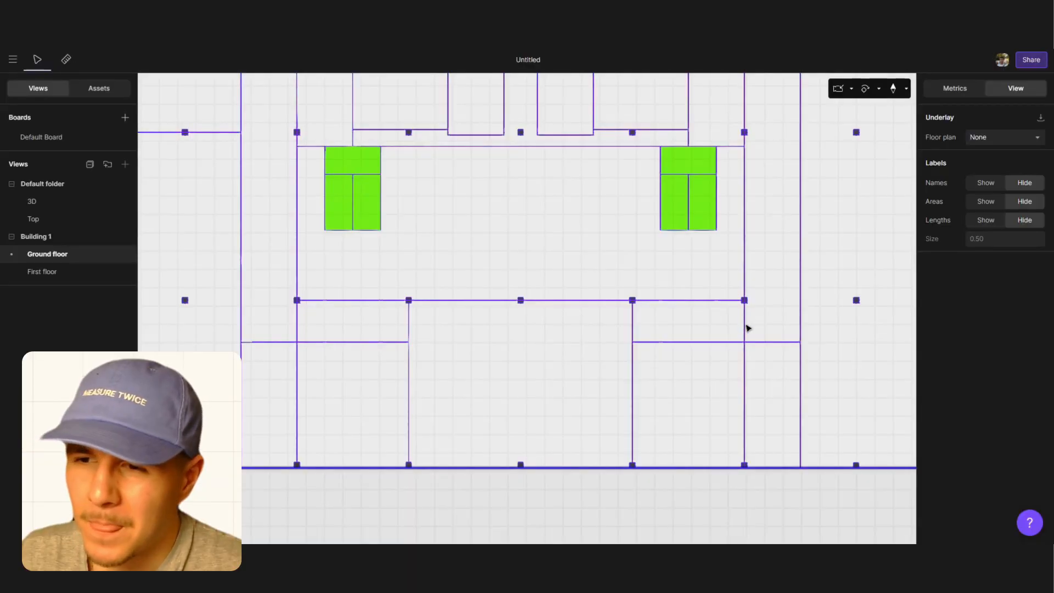
Delete the wall segments separating the lower left and lower right rooms from the corridors
double_click(747, 328)
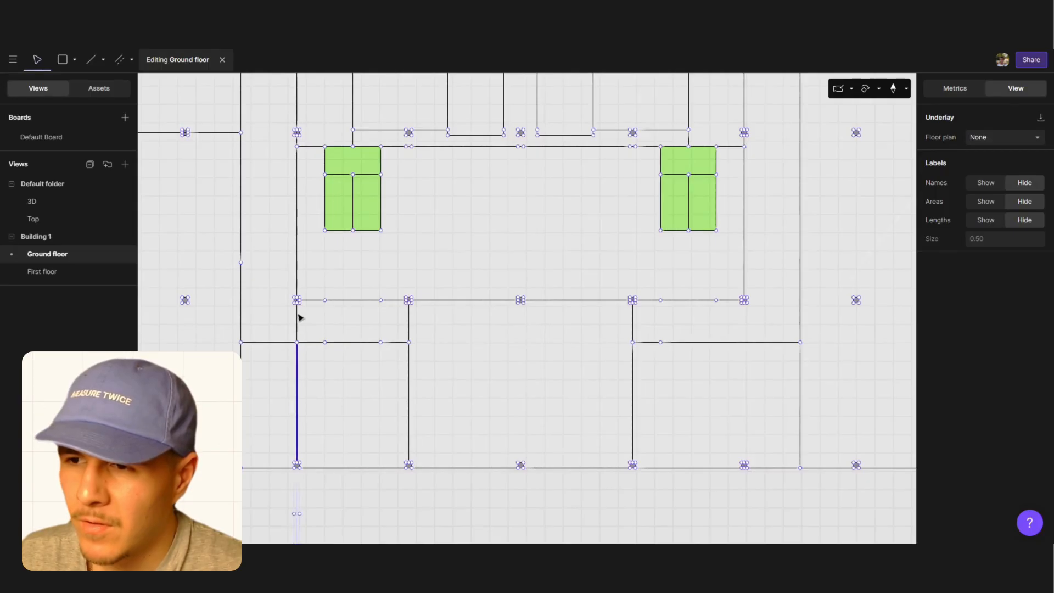
key("Delete")
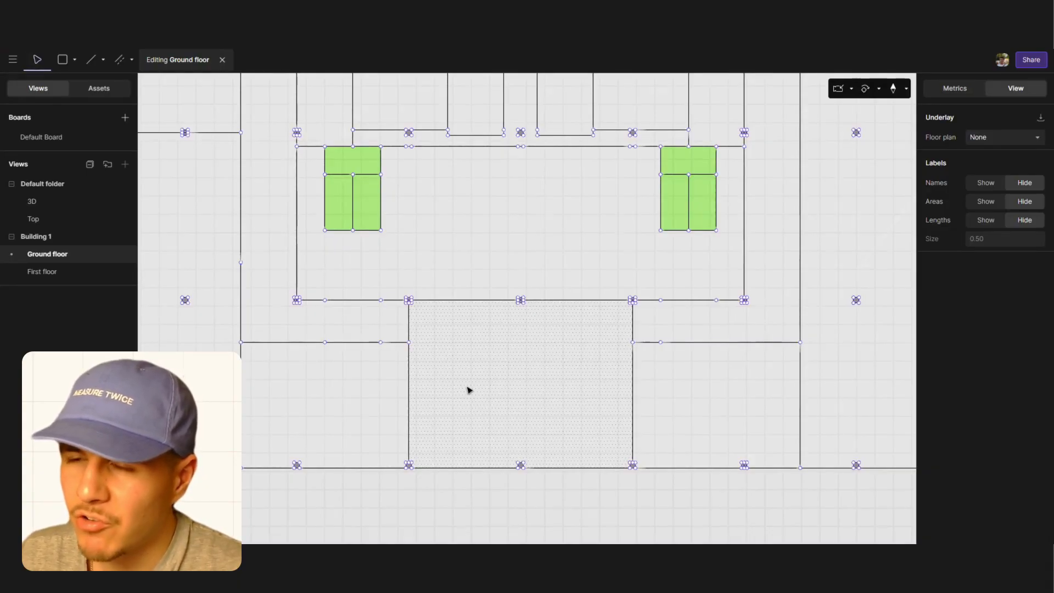
Draw a horizontal line about 8' 3 1/2" long rightward from the first column of the right wing's middle column row
scroll(560, 456, "down", 10)
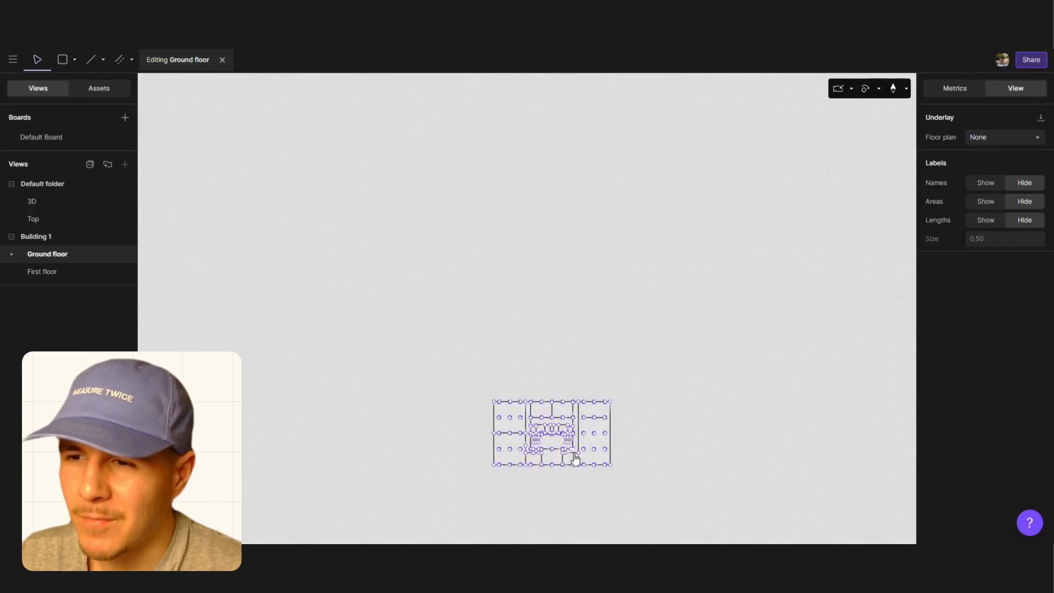
scroll(658, 504, "up", 2)
scroll(415, 396, "up", 5)
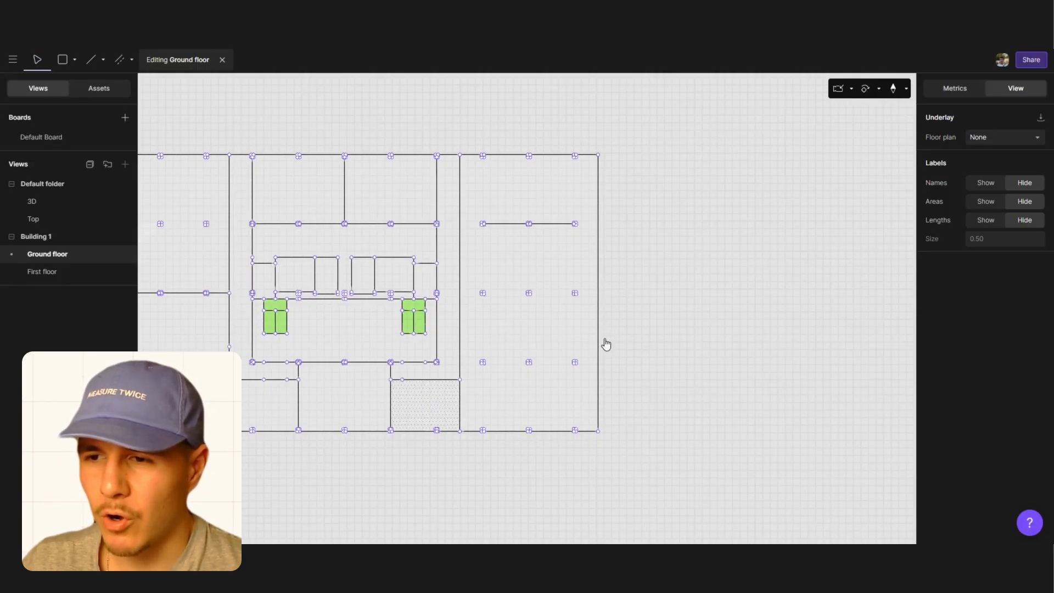
scroll(469, 332, "up", 5)
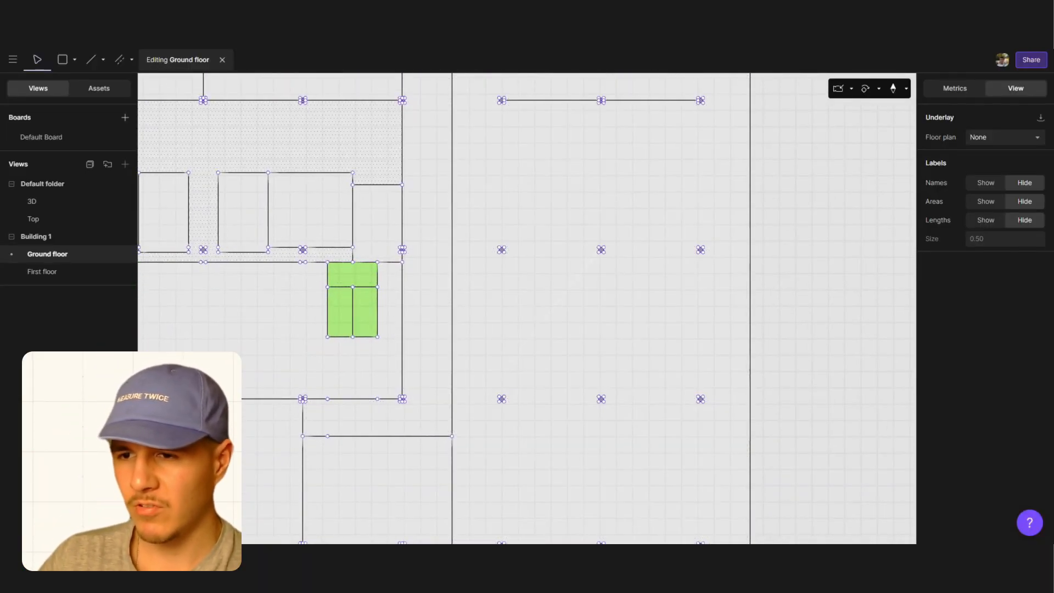
left_click(89, 59)
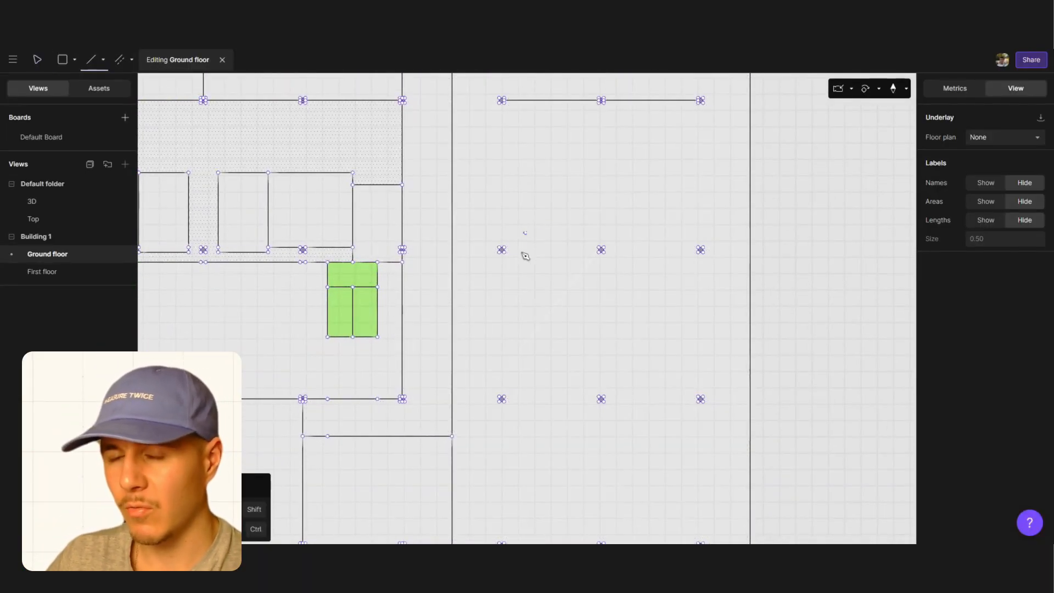
scroll(510, 258, "up", 3)
scroll(502, 253, "up", 3)
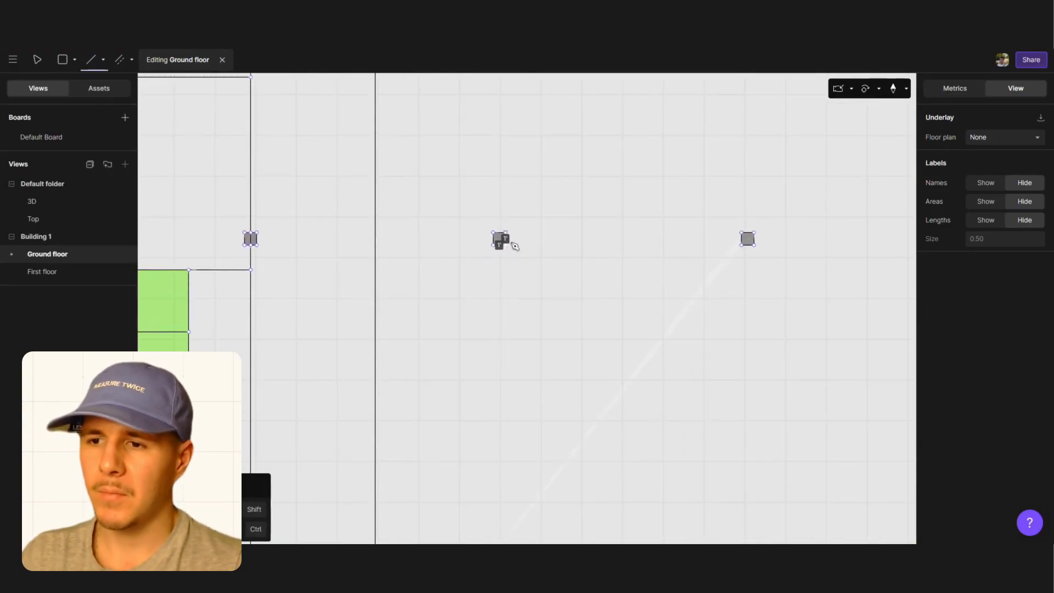
left_click(511, 242)
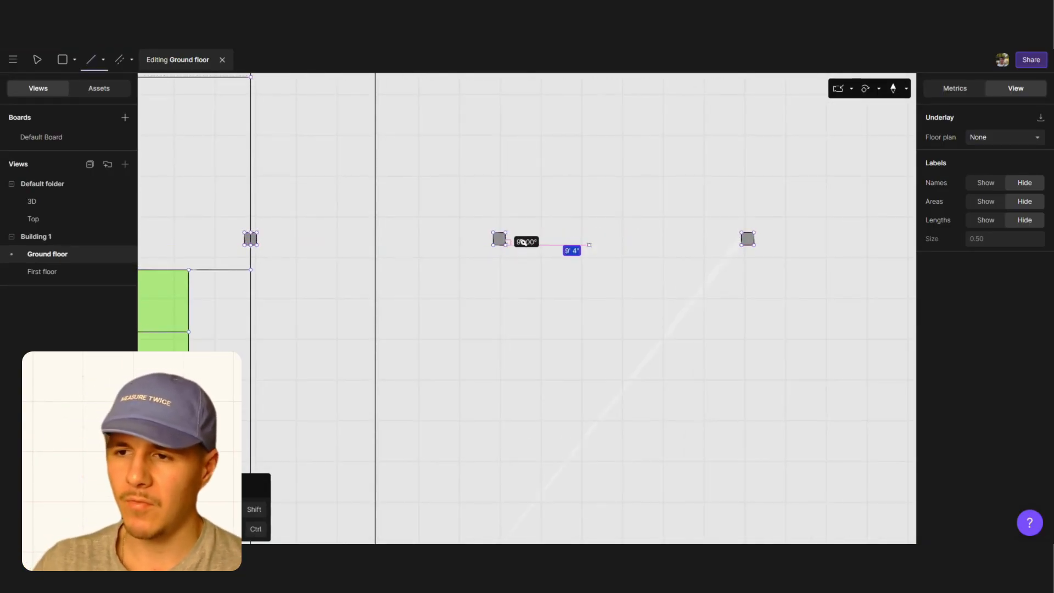
scroll(510, 244, "up", 3)
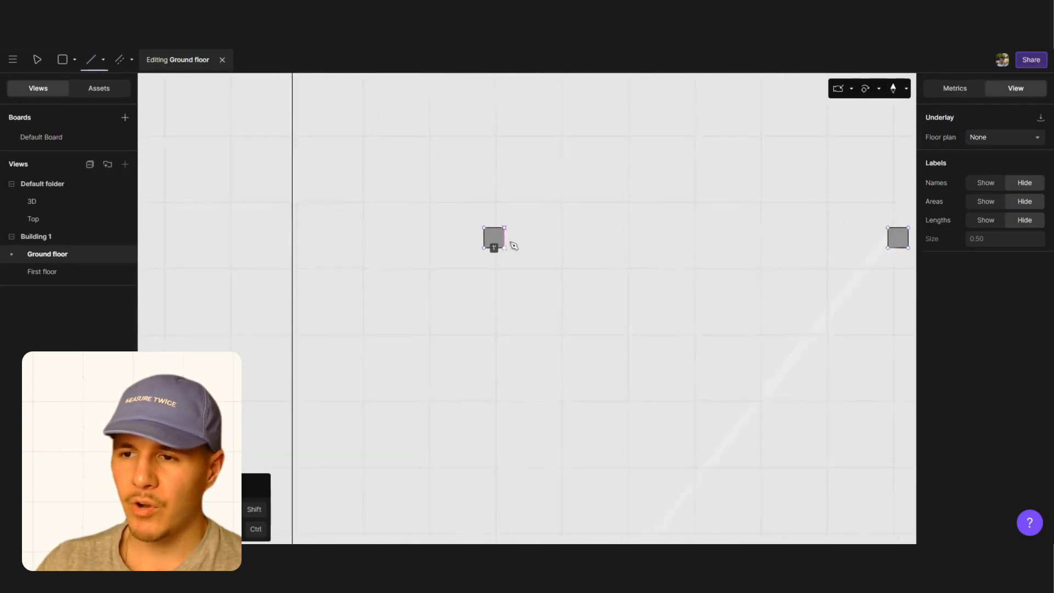
left_click(692, 241)
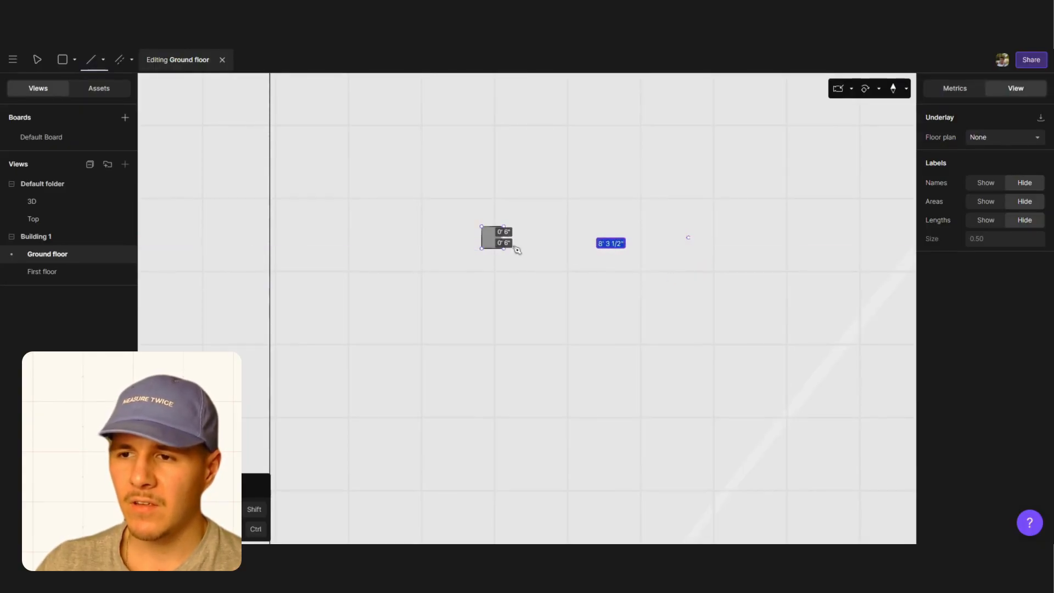
key("Escape")
key("Escape")
scroll(479, 249, "down", 5)
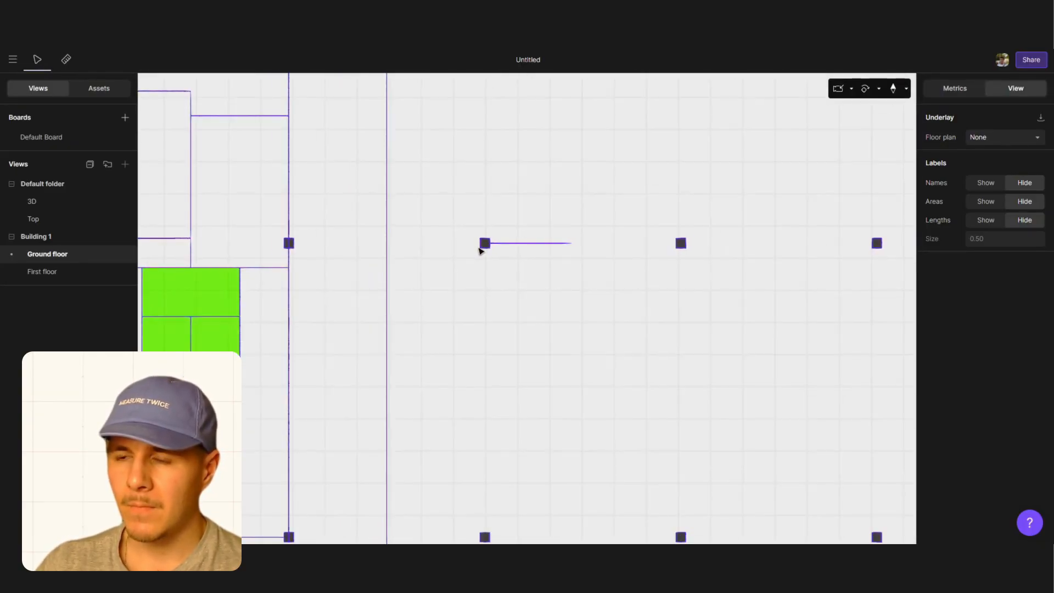
Offset the short line in the right wing downward to between the column rows, and delete the original line
double_click(510, 315)
left_click(132, 59)
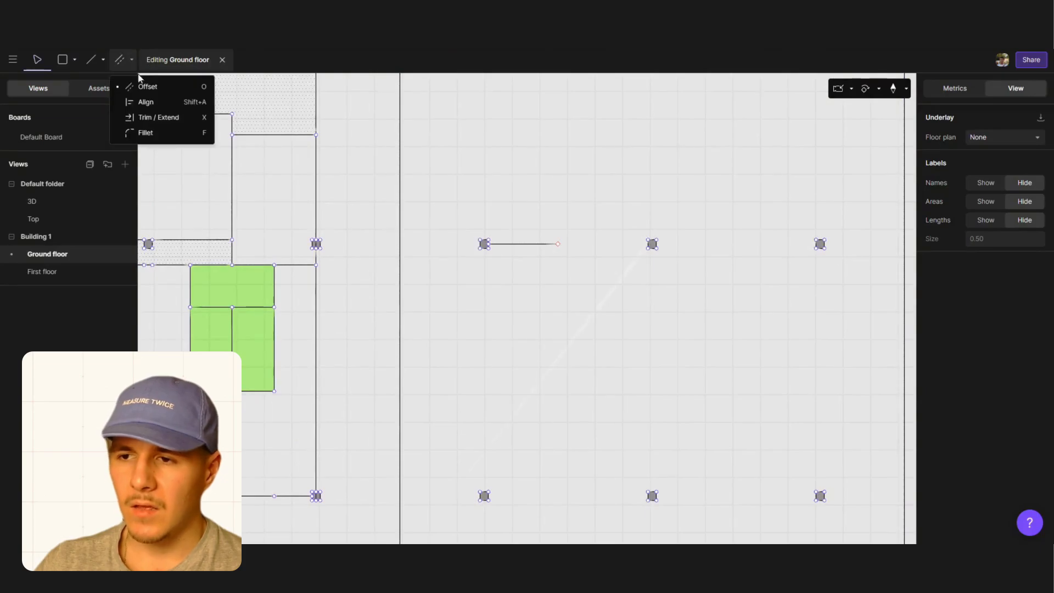
left_click(149, 85)
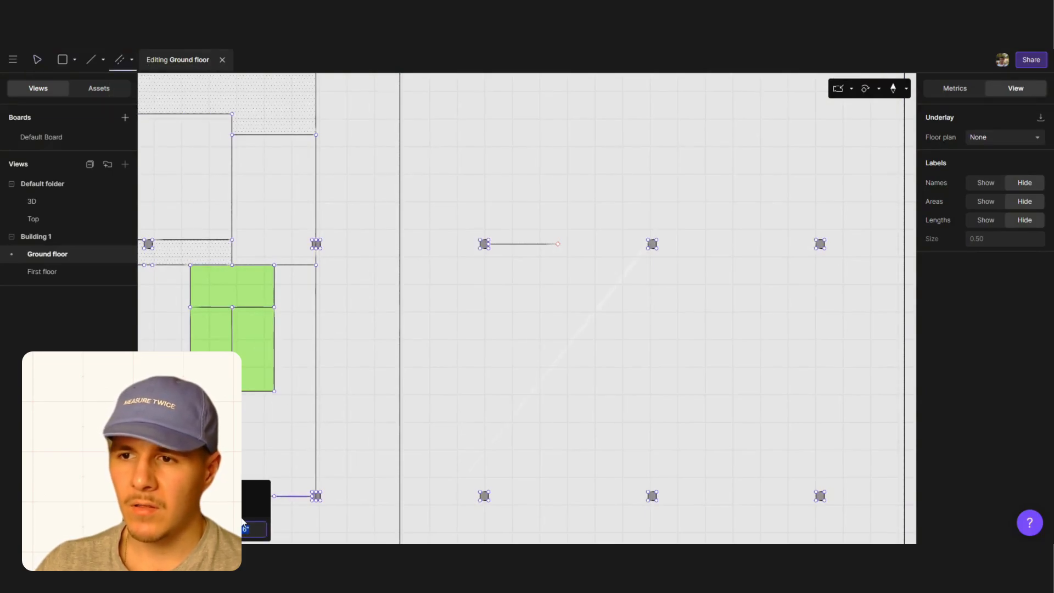
left_click(533, 271)
key("Escape")
left_click(526, 245)
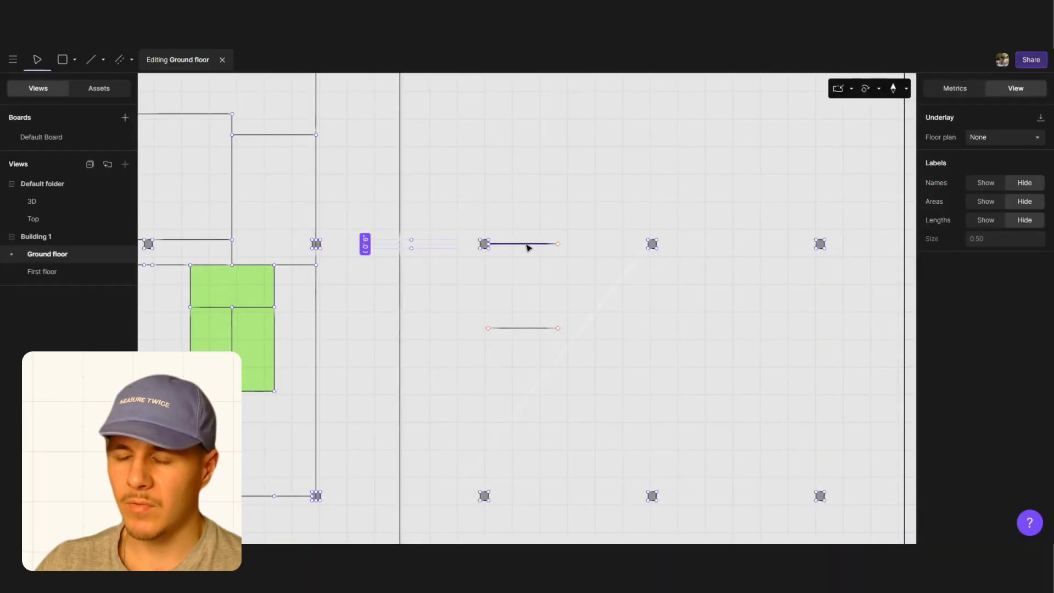
key("Delete")
Extend both ends of the offset line to the corridor wall and the building's right outer wall with Trim / Extend
left_click(133, 60)
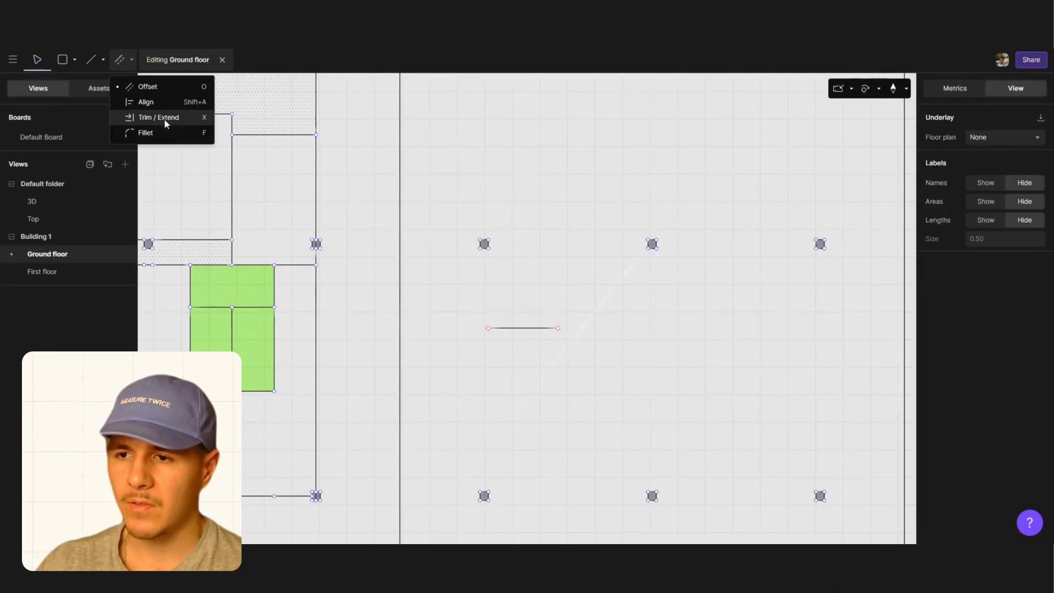
left_click(171, 121)
left_click(407, 349)
left_click(497, 330)
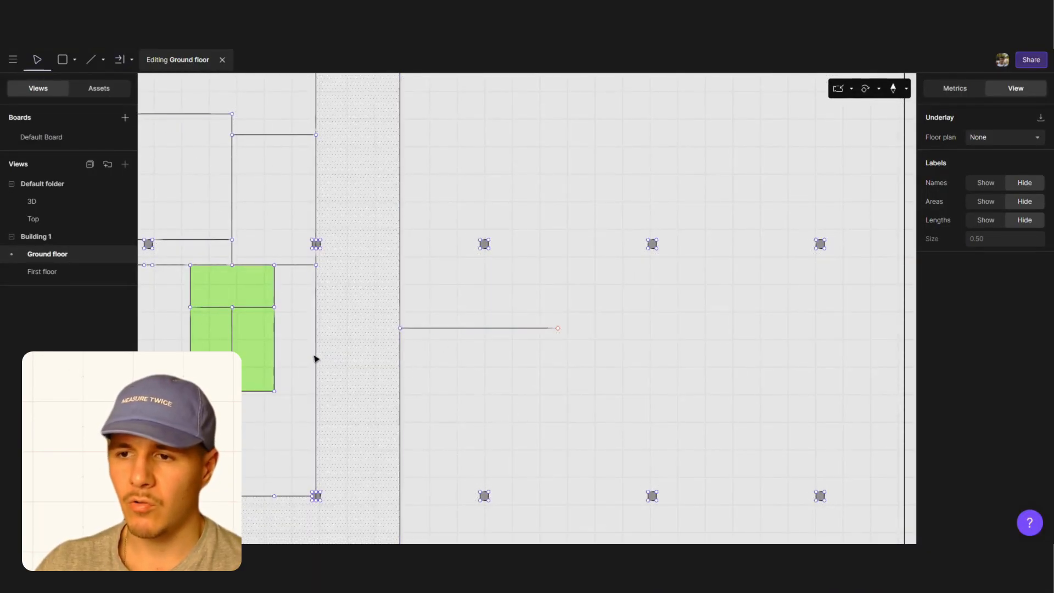
key("Escape")
scroll(315, 360, "down", 2)
scroll(318, 362, "down", 2)
key("shift+e")
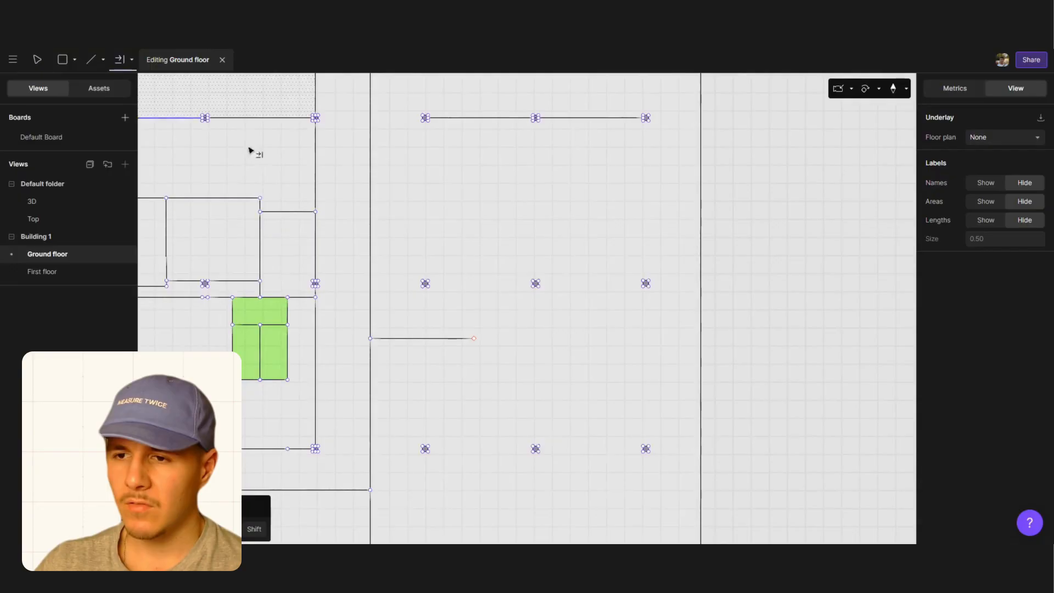
left_click(700, 349)
left_click(475, 338)
key("Escape")
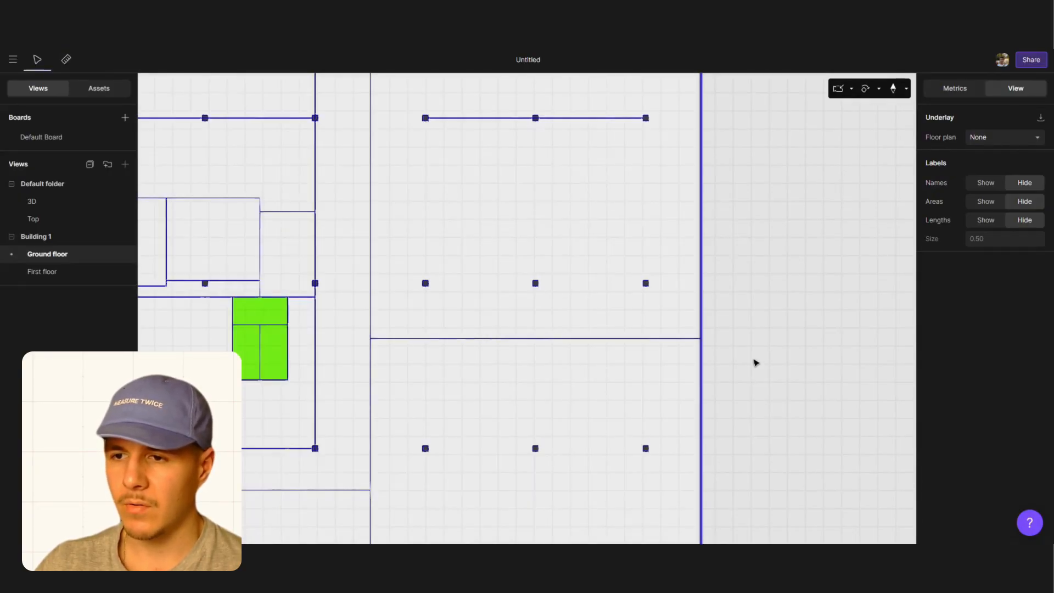
Draw a 10' line straight up from the left wing's upper outer wall, starting between its first two columns
scroll(754, 359, "down", 3)
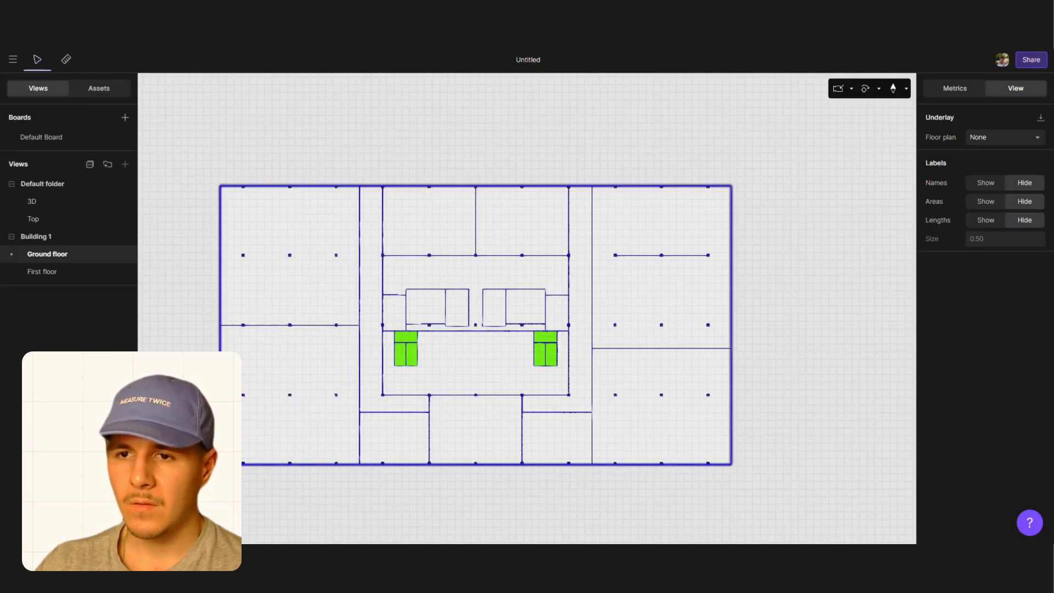
double_click(309, 242)
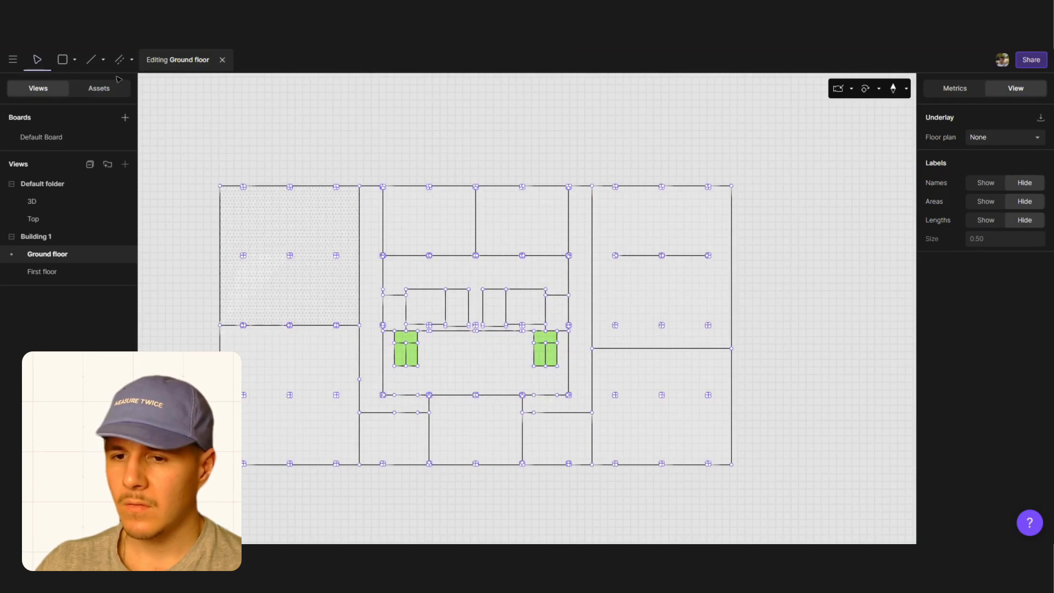
left_click(91, 59)
left_click(263, 184)
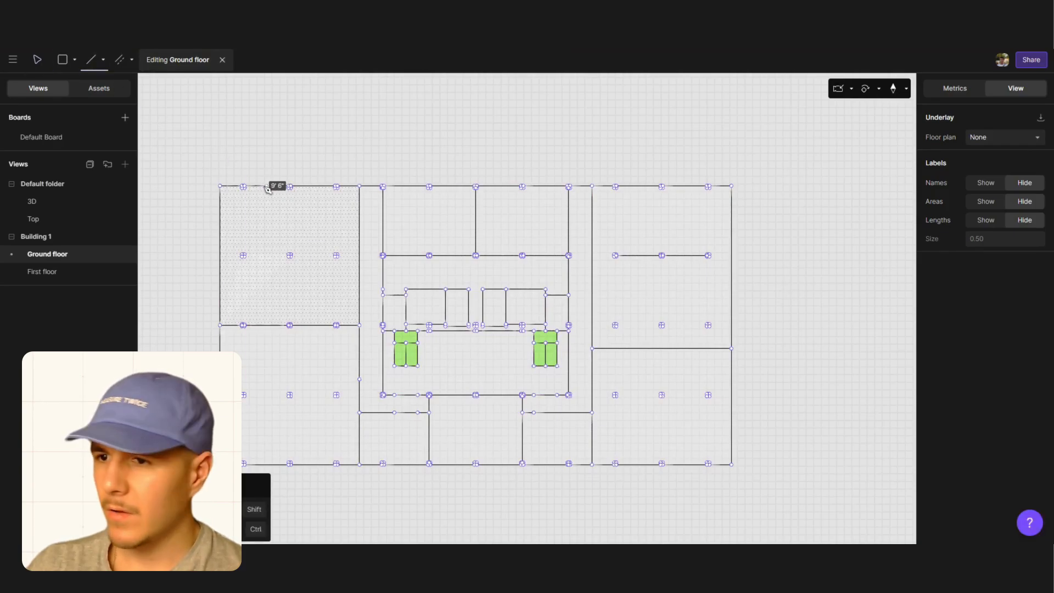
type("1")
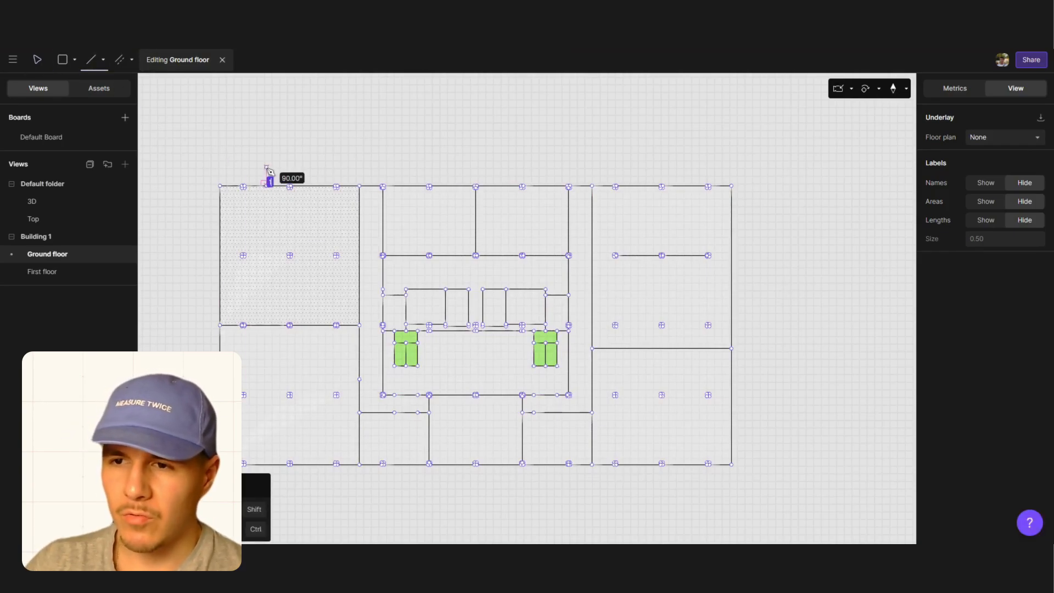
type("0")
key("Return")
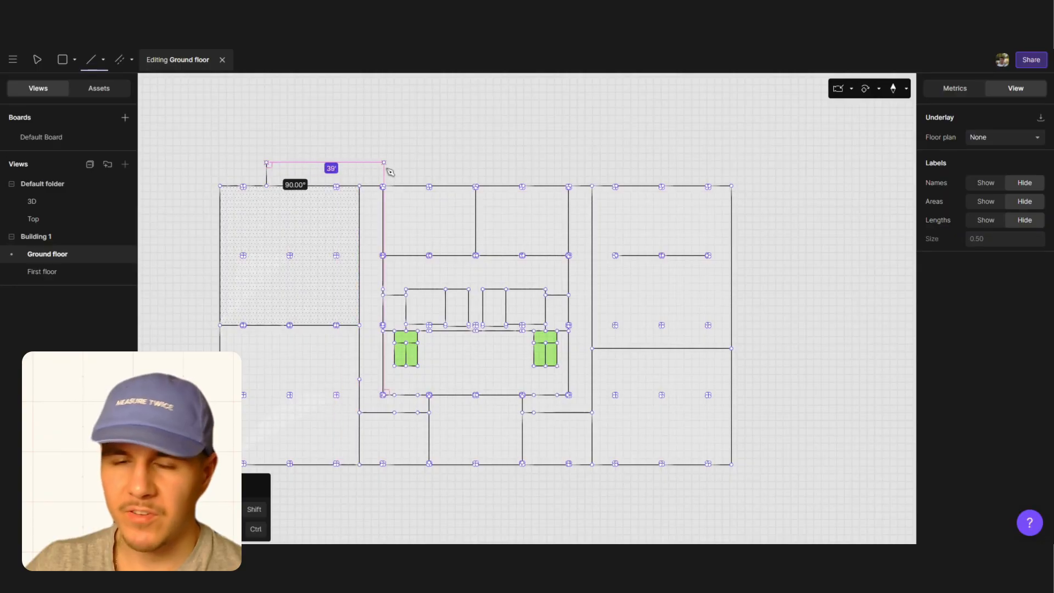
Draw the left projection's top edge about 49' 11 1/2" rightward to align with the central block's left wall, ending with a short downward segment
scroll(386, 170, "up", 5)
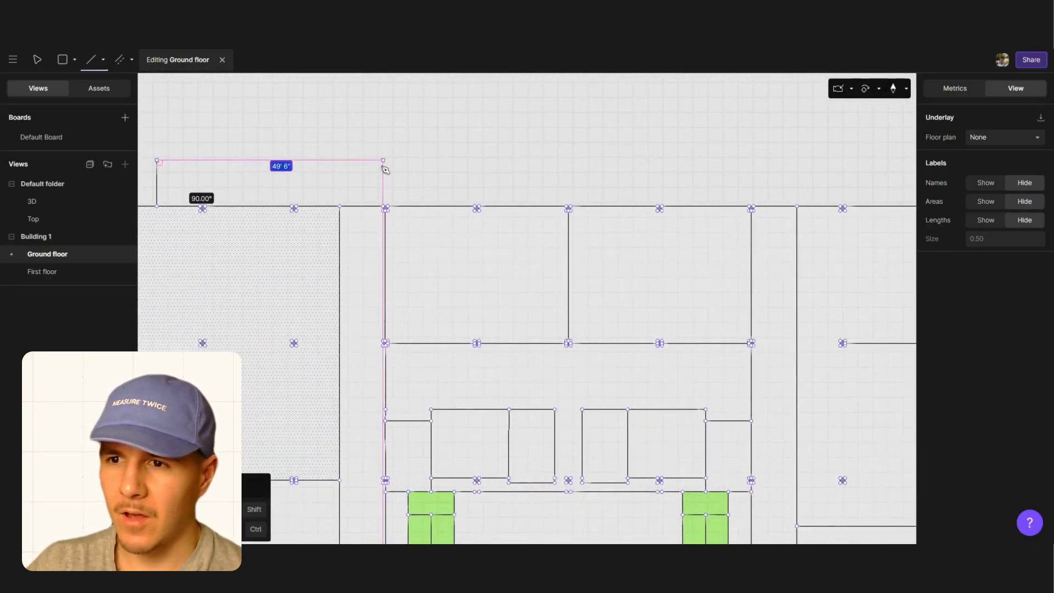
scroll(385, 172, "up", 3)
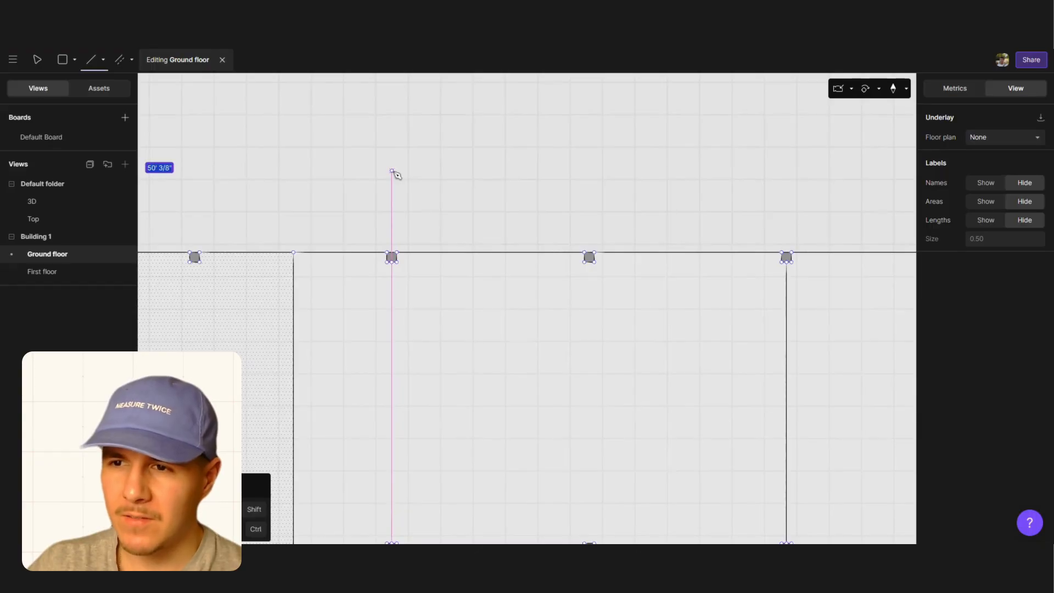
scroll(497, 194, "down", 2, "ctrl")
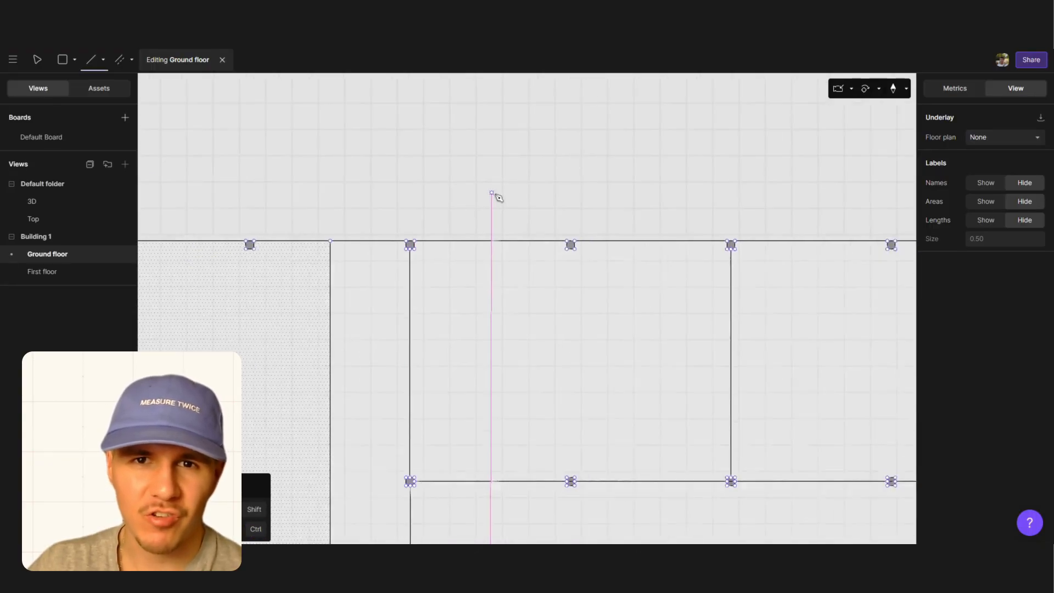
scroll(497, 194, "down", 3, "ctrl")
left_click(384, 178)
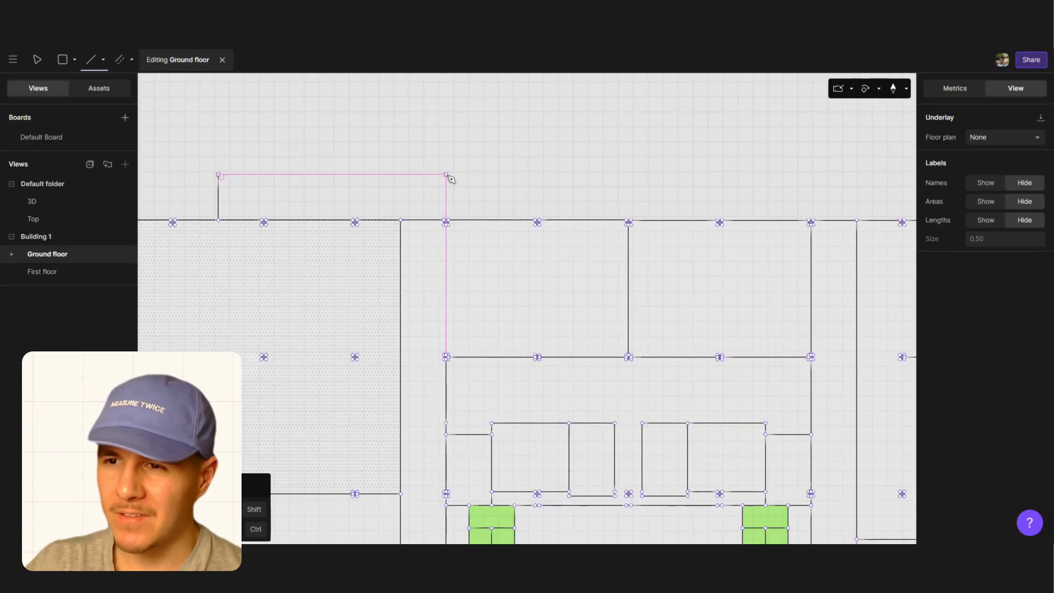
left_click(445, 174)
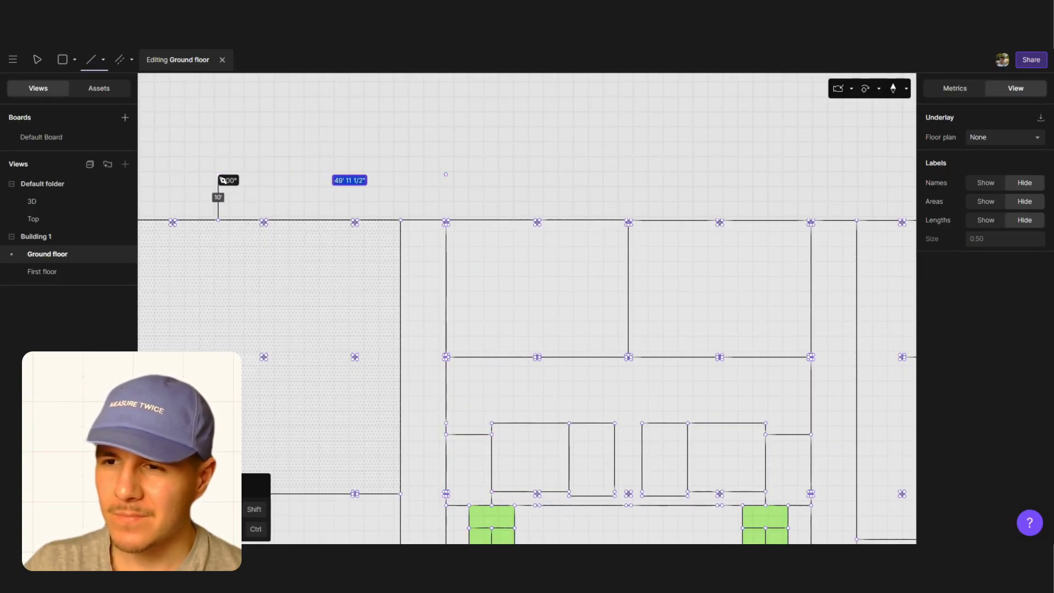
left_click(448, 176)
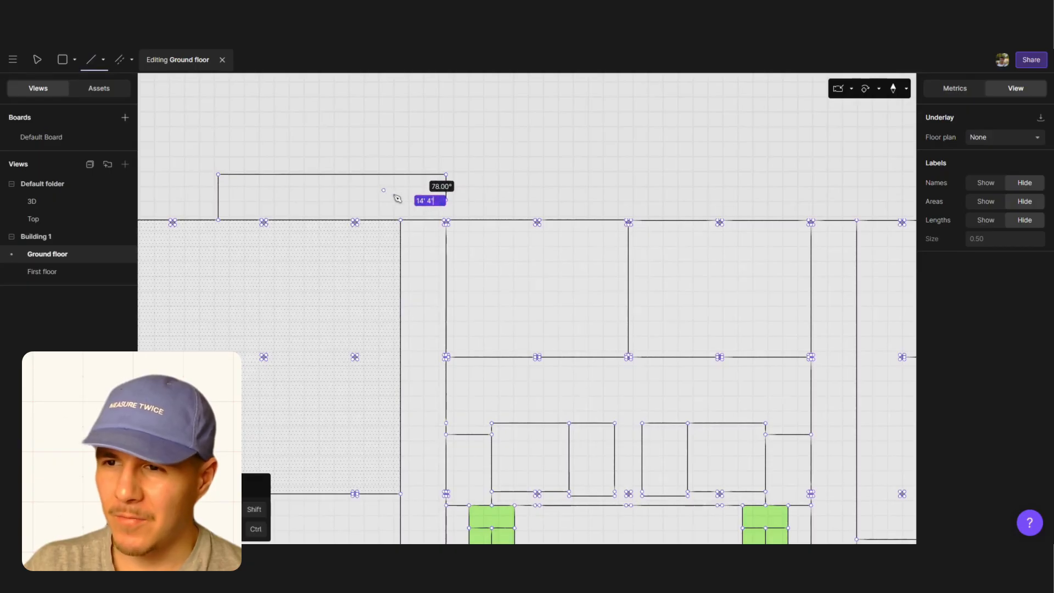
key("Escape")
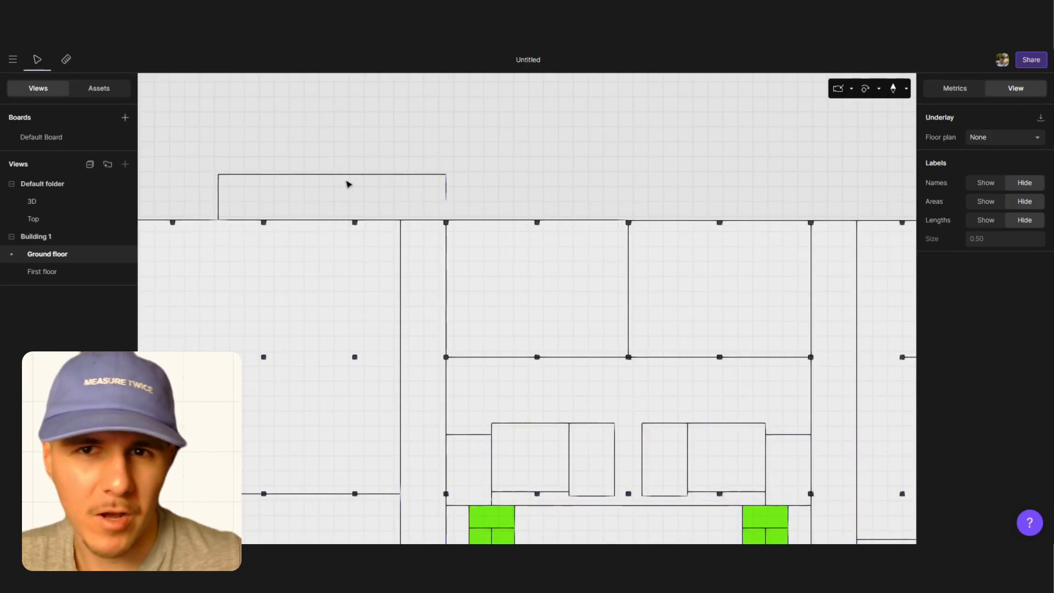
Continue the left corridor wall up to the projection's top edge, and extend the short downward segment to the building's upper wall with Trim / Extend
double_click(348, 174)
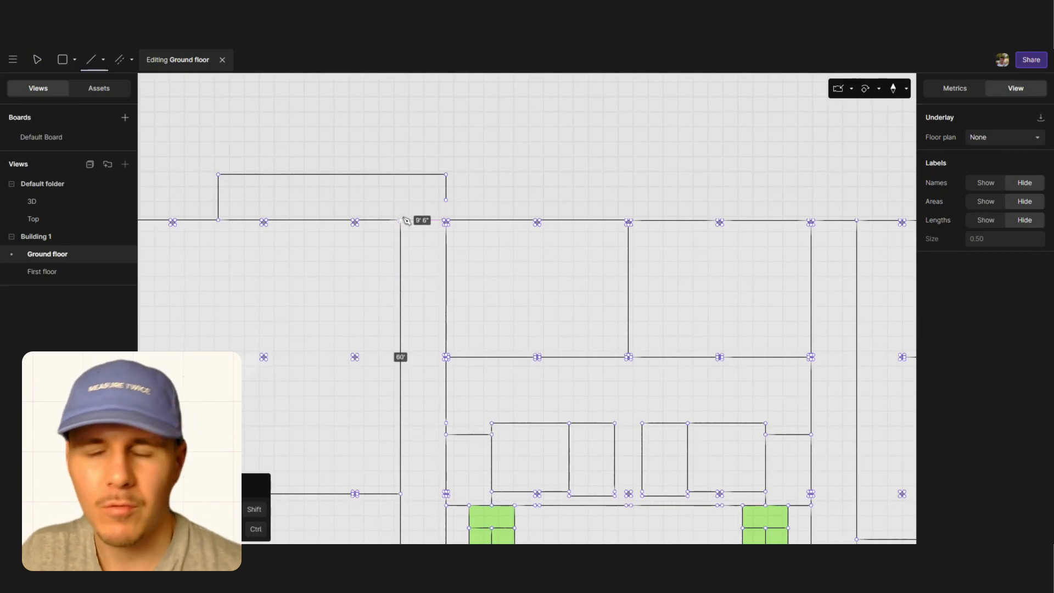
left_click(400, 175)
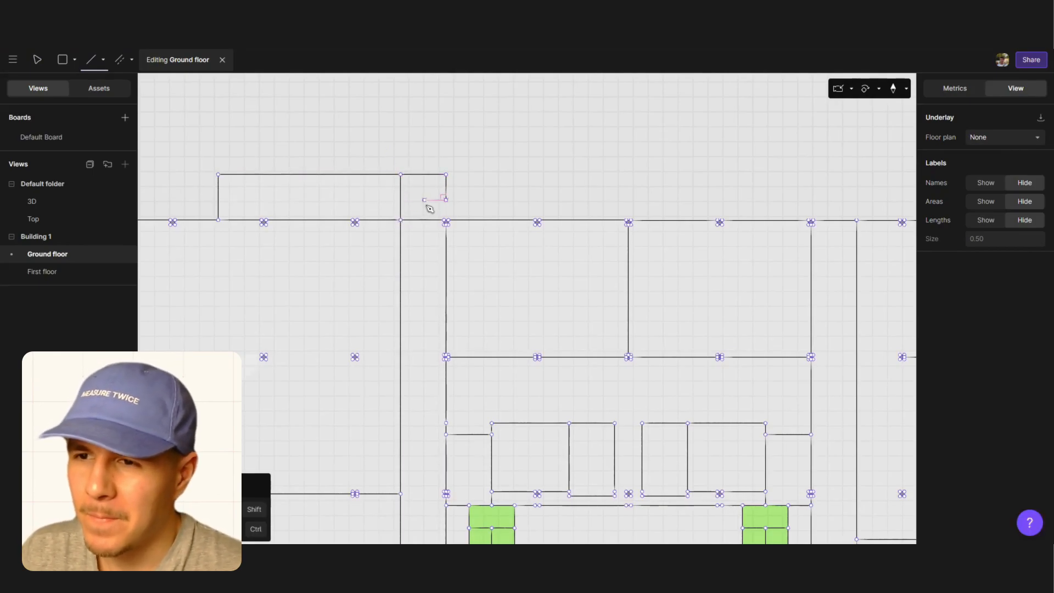
left_click(131, 60)
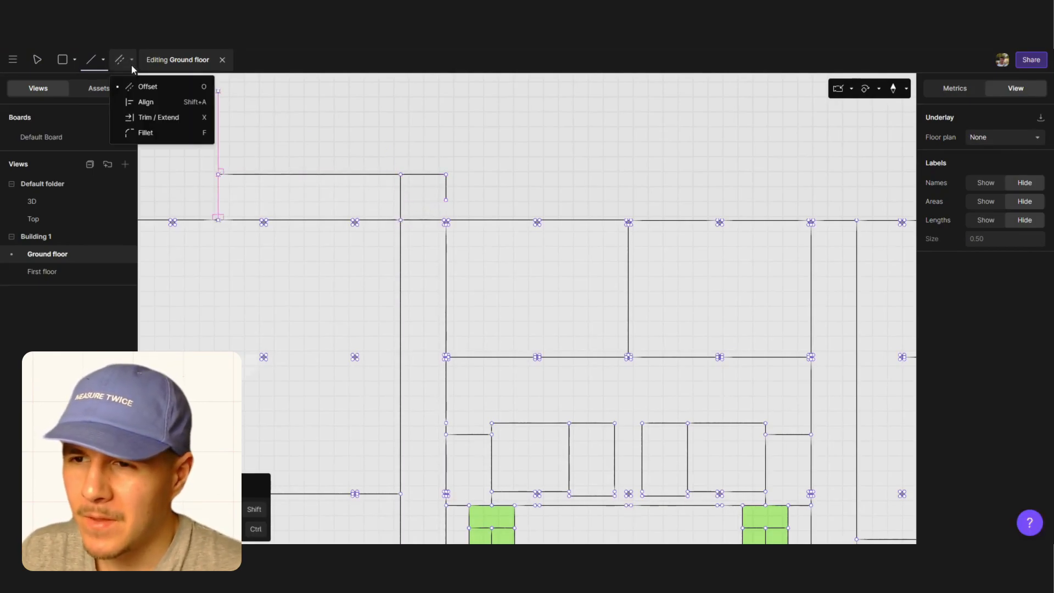
left_click(188, 115)
scroll(446, 222, "up", 3)
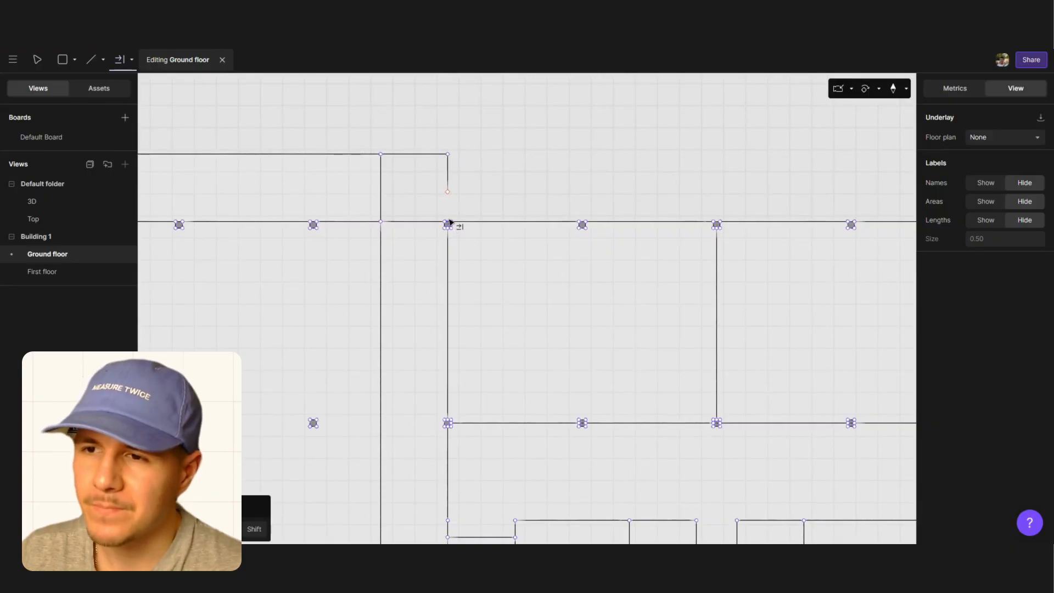
scroll(276, 247, "down", 6)
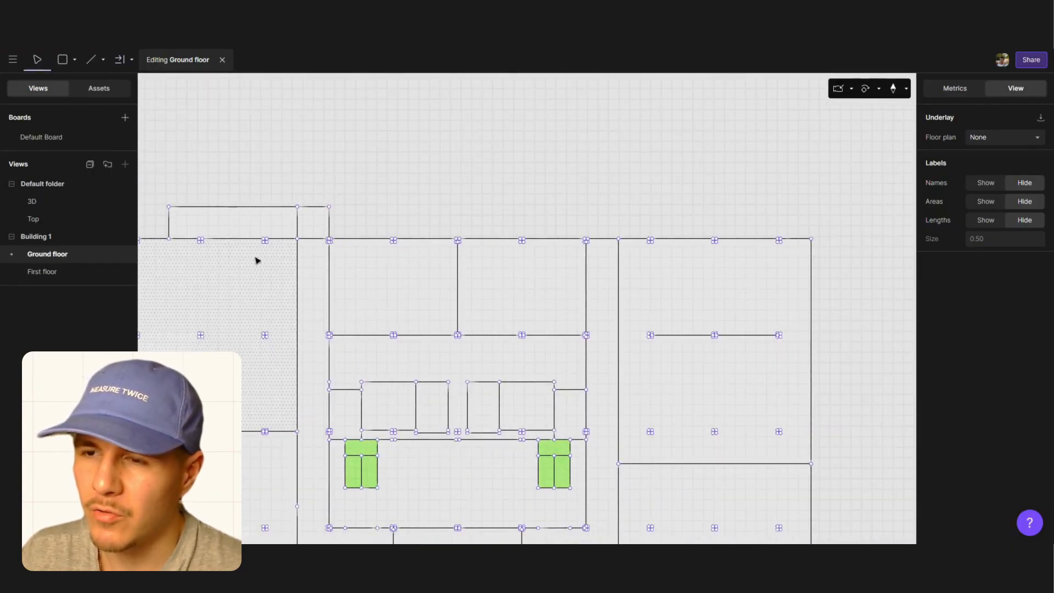
key("Escape")
Draw a 10' line up from the right wing's upper wall between its last two columns, and a 50' line leftward to the central block's right wall alignment
double_click(417, 280)
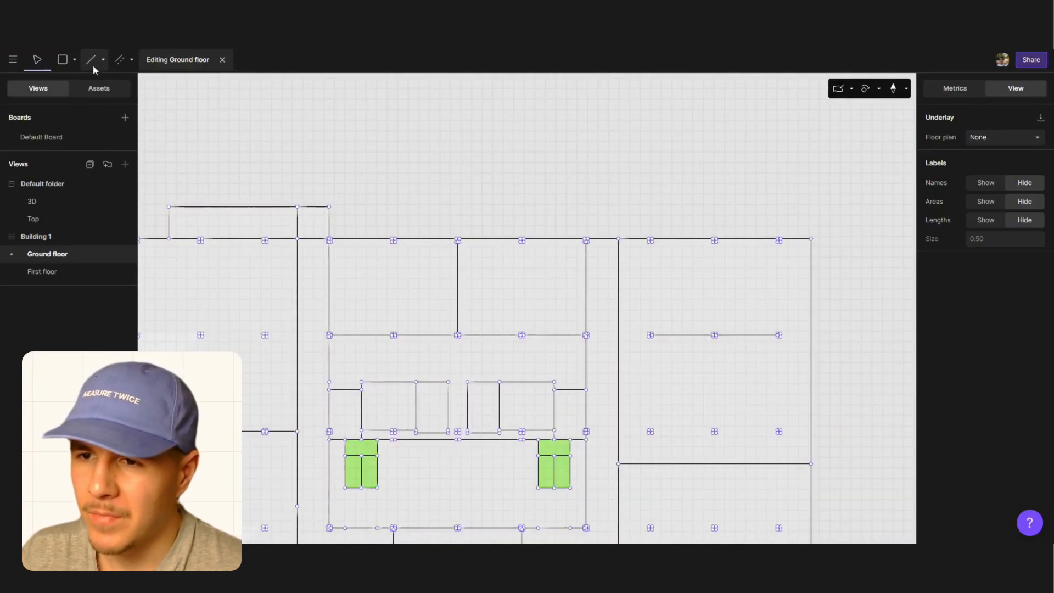
left_click(748, 239)
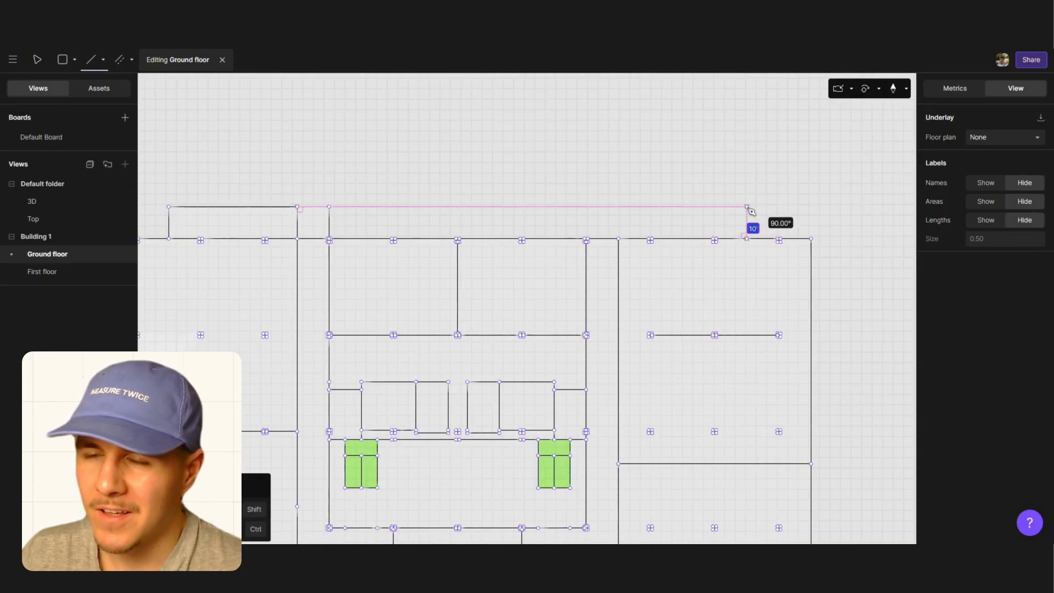
left_click(746, 208)
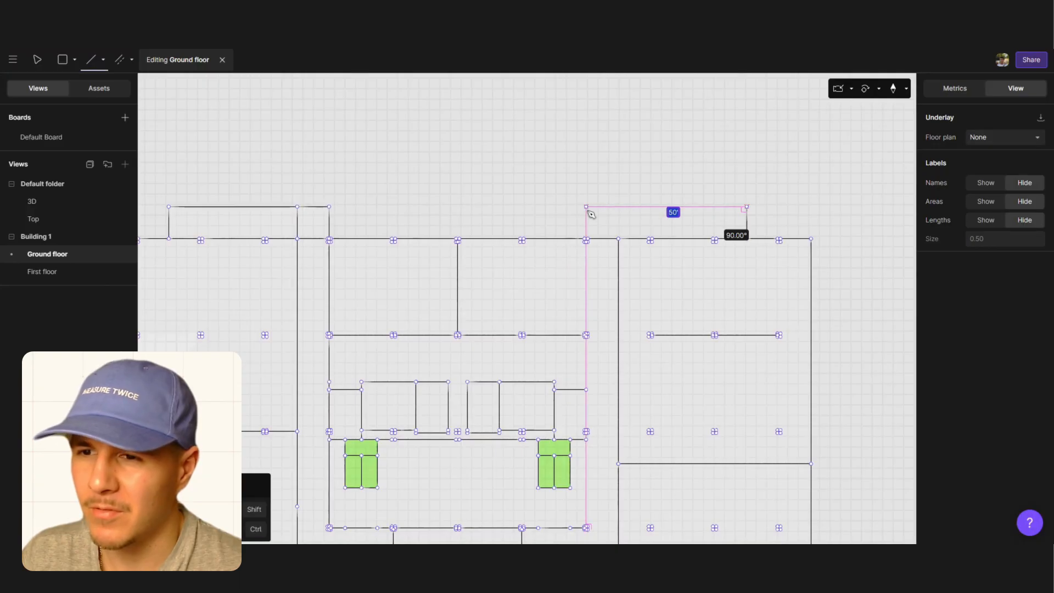
left_click(587, 209)
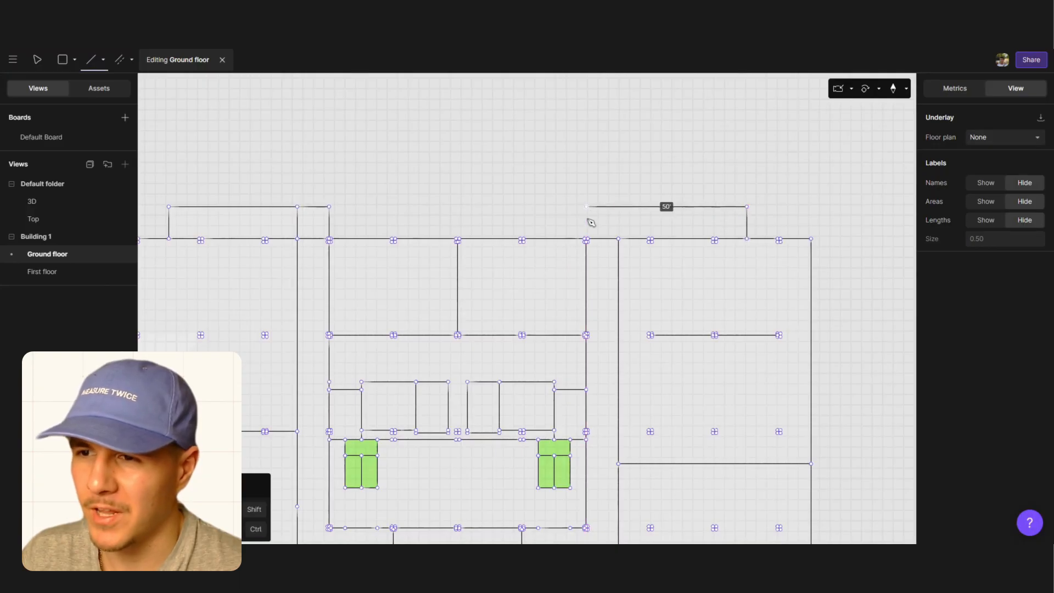
Continue the right corridor wall up through the right projection, and extend the projection's short inner side to the building's upper wall with Trim / Extend
left_click(618, 240)
key("ctrl+z")
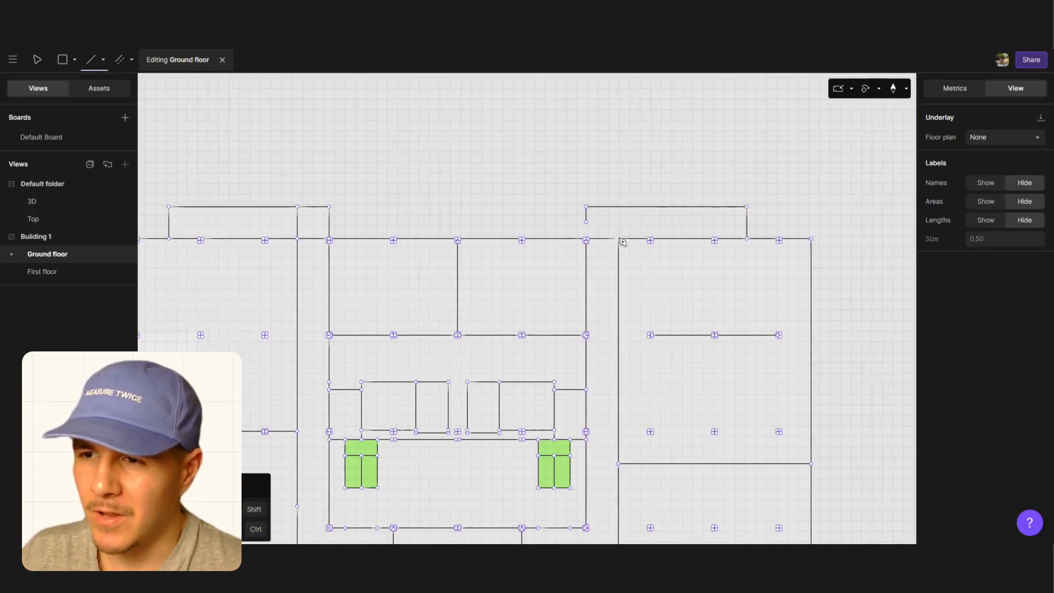
key("Escape")
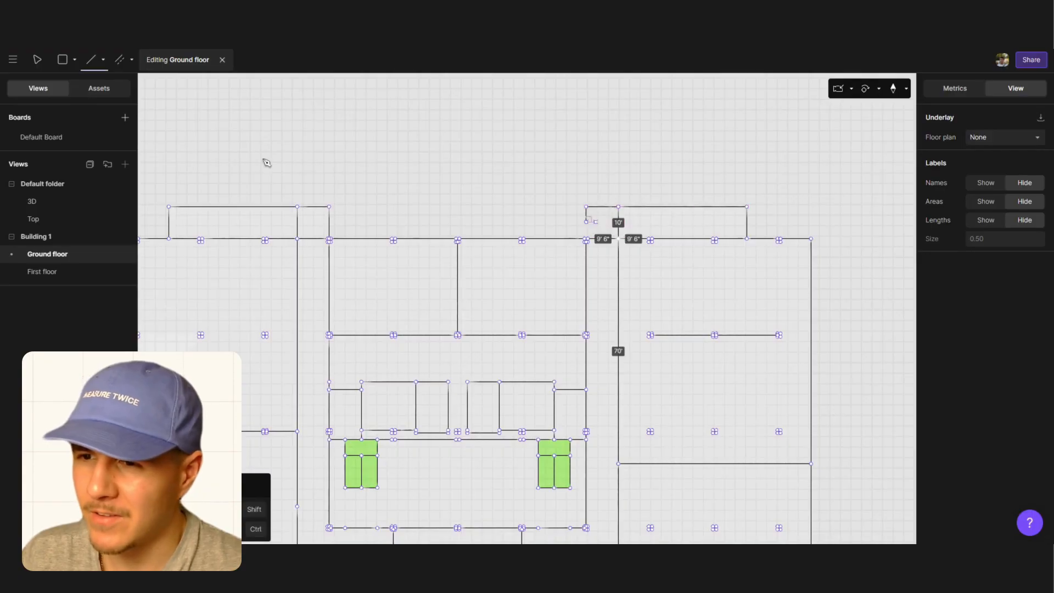
left_click(131, 60)
left_click(189, 118)
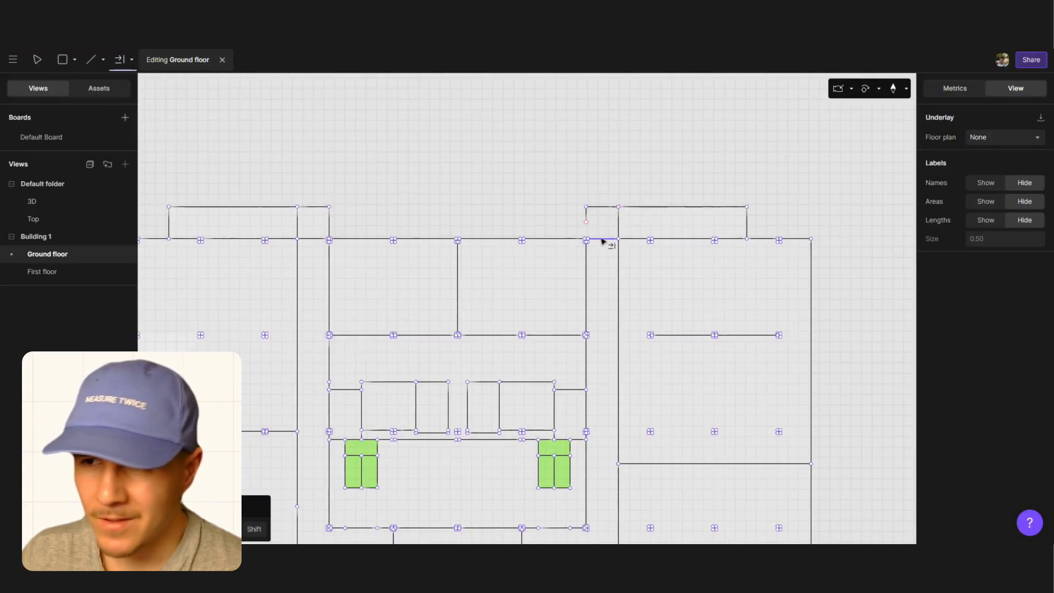
scroll(588, 240, "up", 1)
scroll(587, 240, "up", 3)
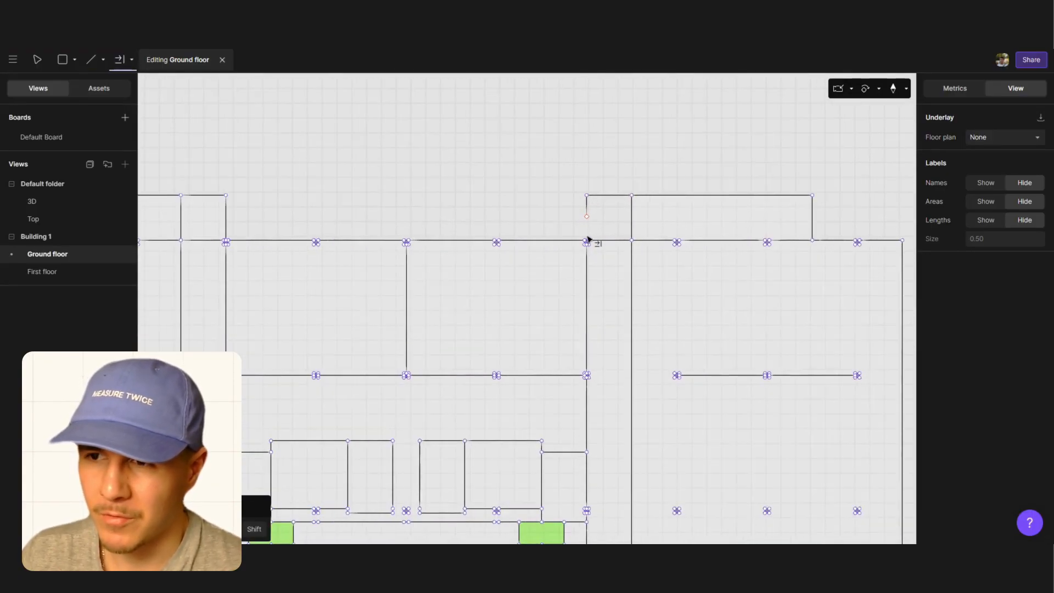
left_click(588, 199)
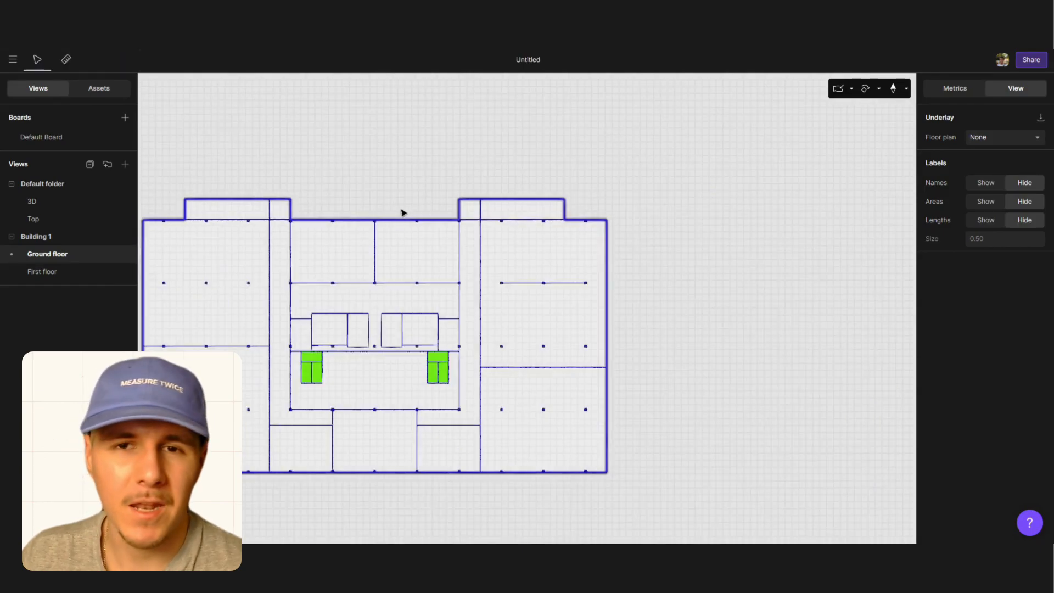
Examine the completed ground floor outline and the building's massing on its site in the 3D view
scroll(649, 228, "down", 2)
scroll(598, 228, "up", 1)
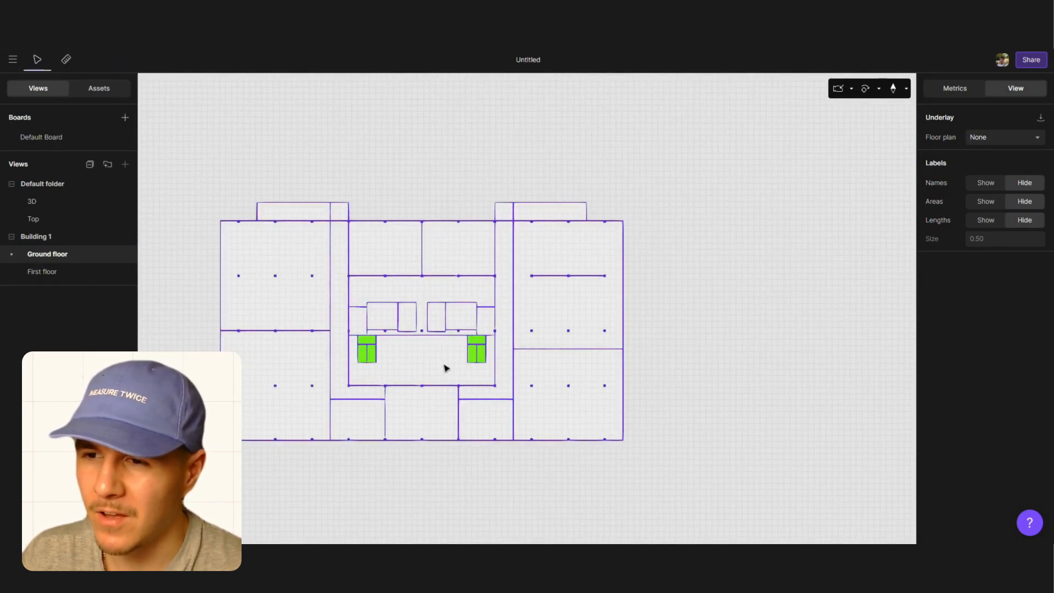
left_click(72, 203)
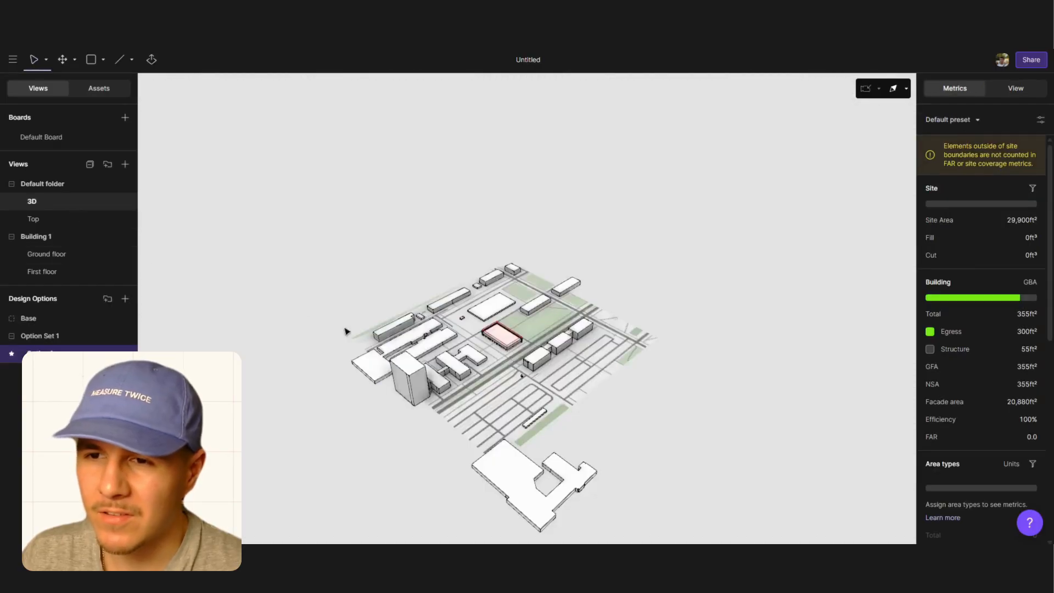
middle_click_drag(678, 424, 637, 417)
scroll(543, 344, "up", 3)
scroll(458, 344, "up", 8)
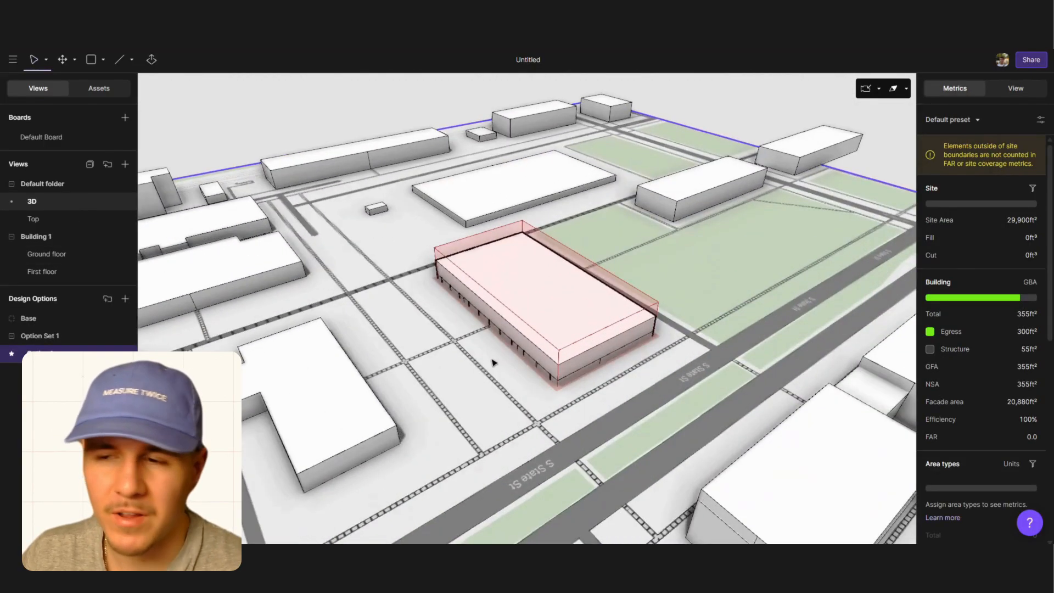
middle_click_drag(493, 362, 651, 337)
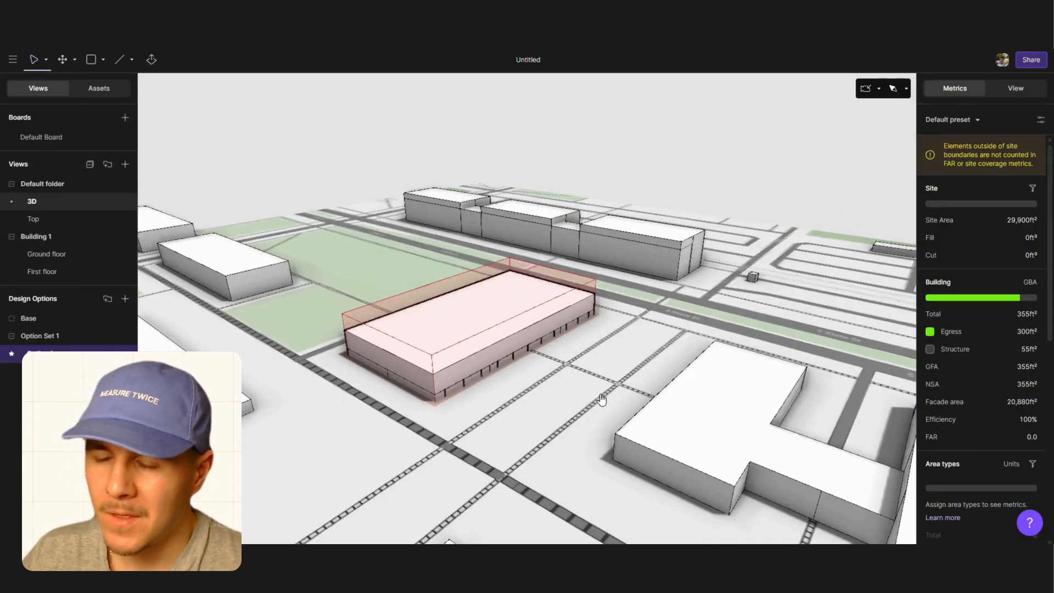
Open the first floor plan and set its label size to 0.50
left_click(78, 274)
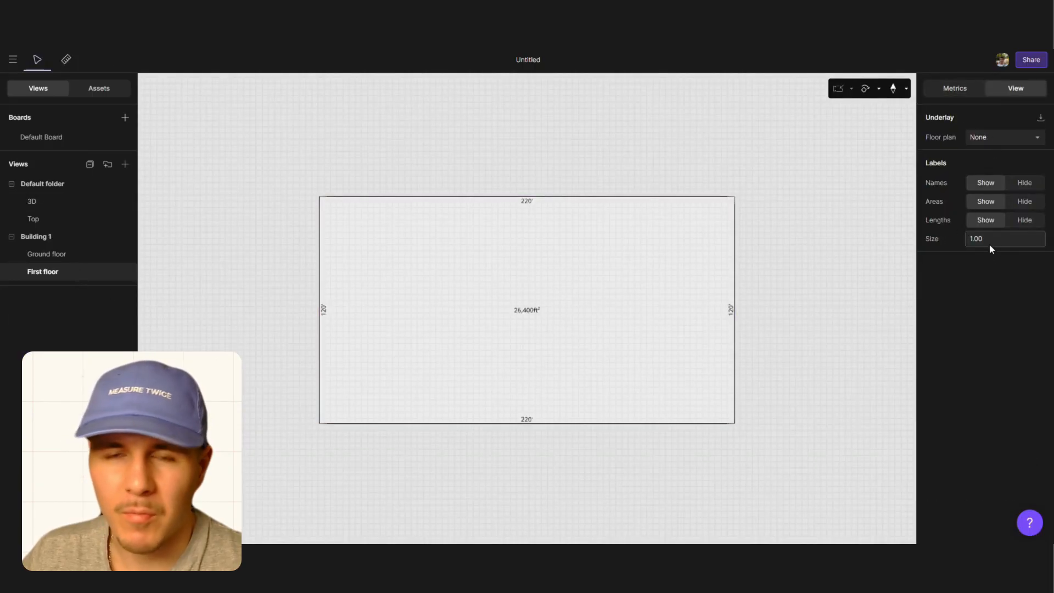
type("0.50")
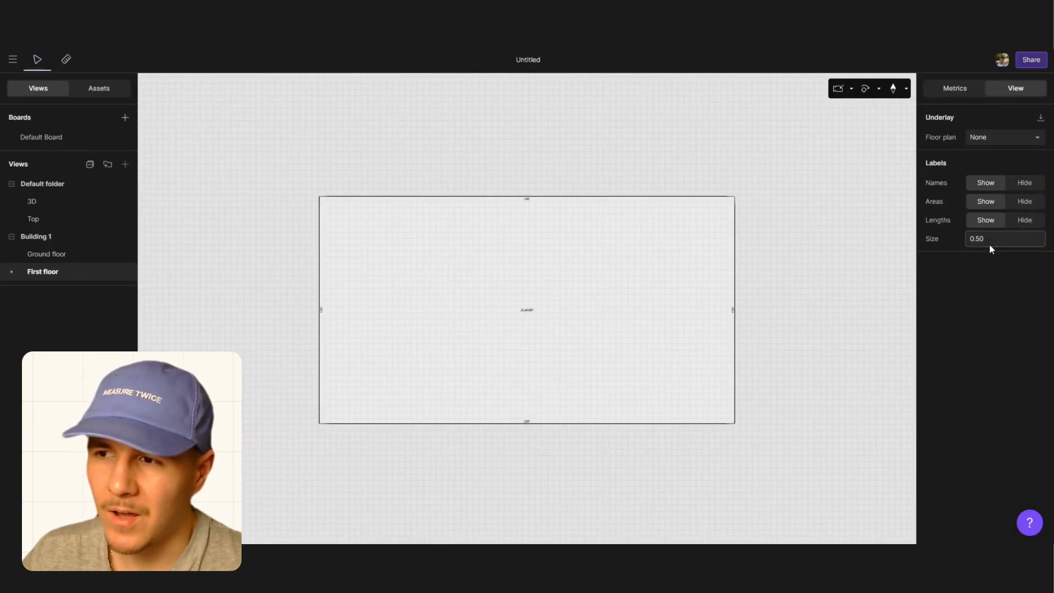
key("Return")
Compare the ground floor plan with the first floor, and set the first floor's floor plan underlay to Ground floor
left_click(108, 251)
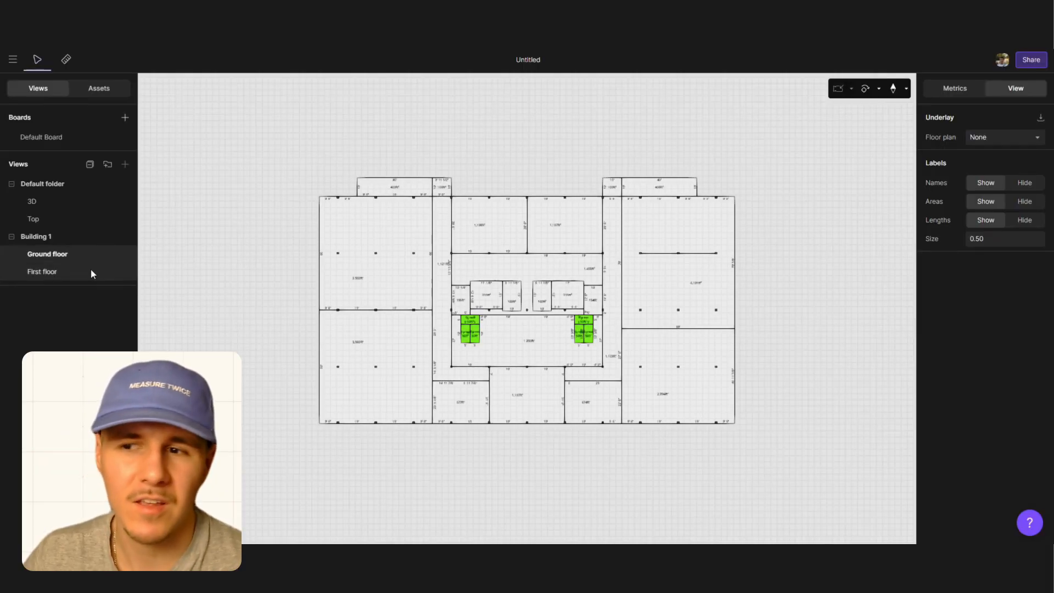
left_click(91, 271)
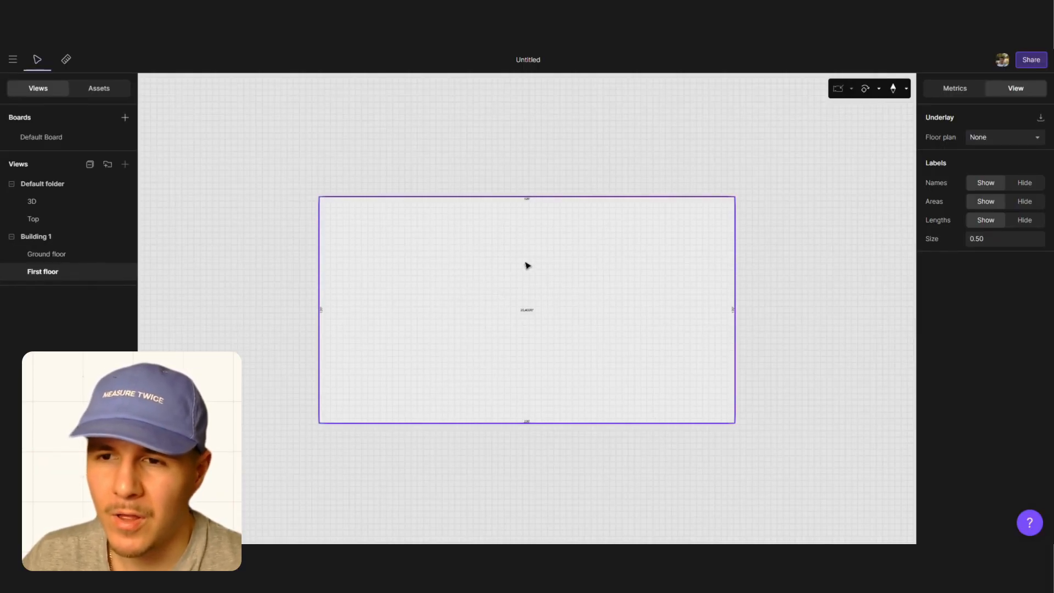
left_click(996, 140)
left_click(991, 142)
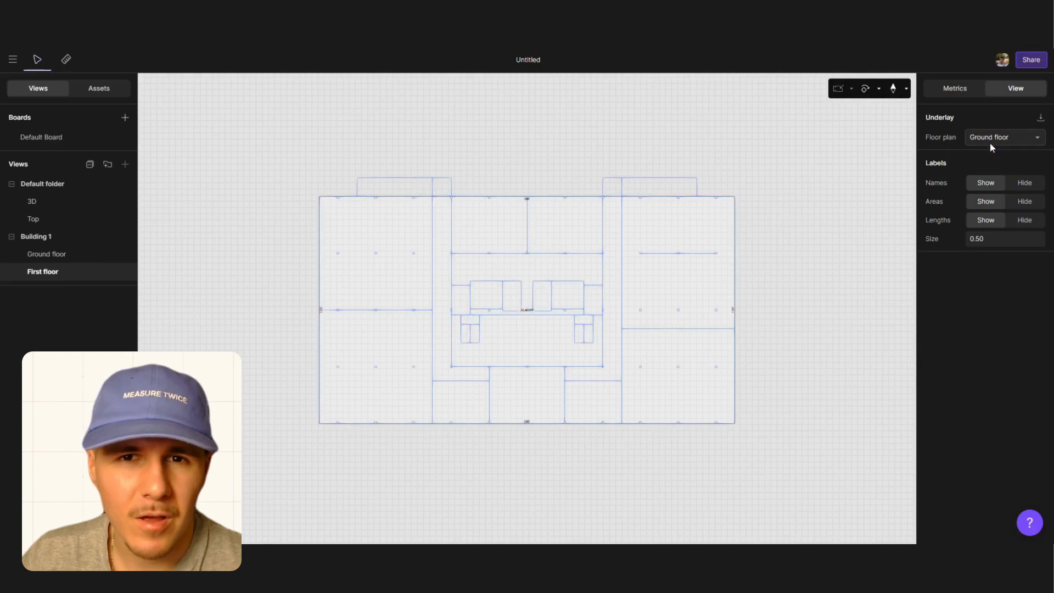
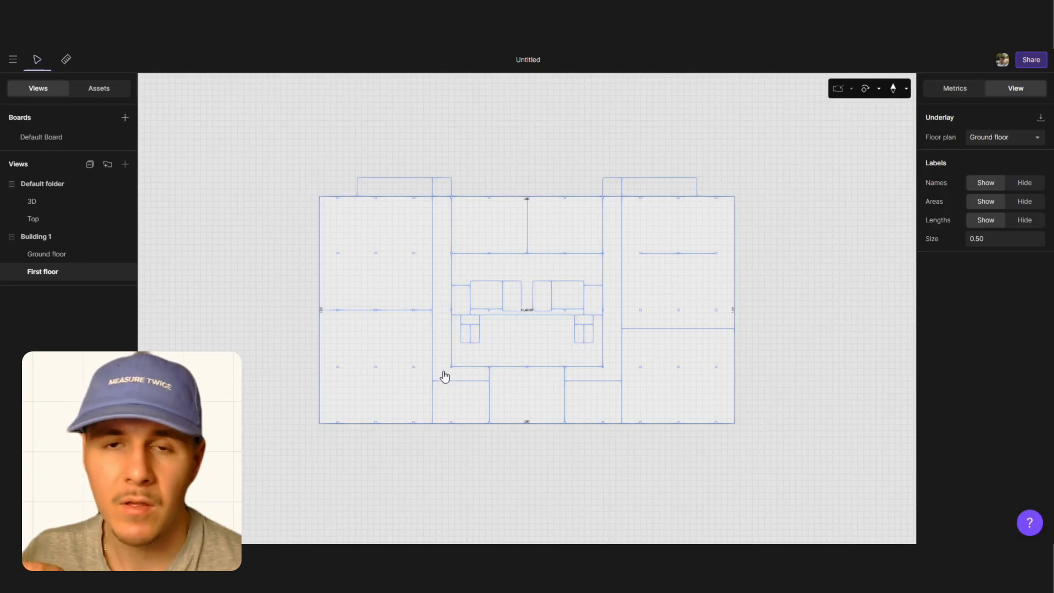
Draw a 60' by 10' central projection above the first floor's upper wall, between the two underlay projections, and square off its slanted right side
double_click(398, 239)
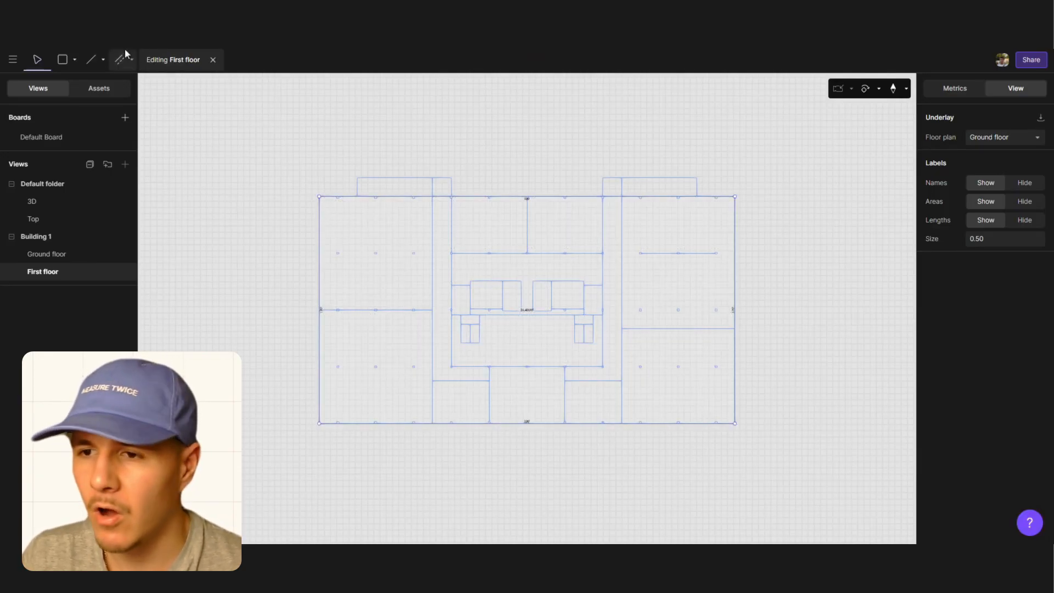
left_click(89, 60)
left_click(471, 197)
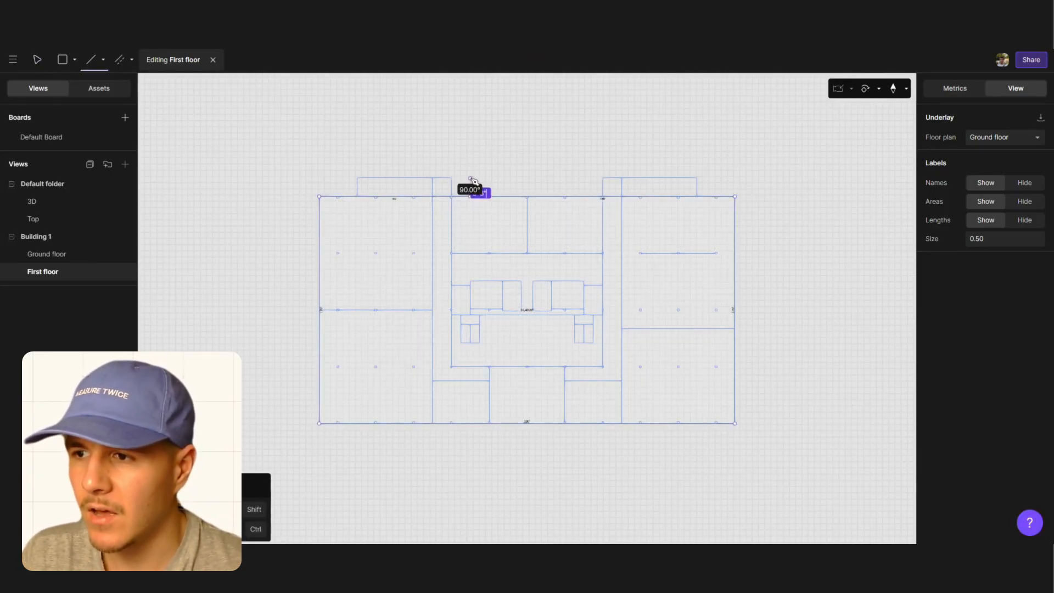
left_click(470, 177)
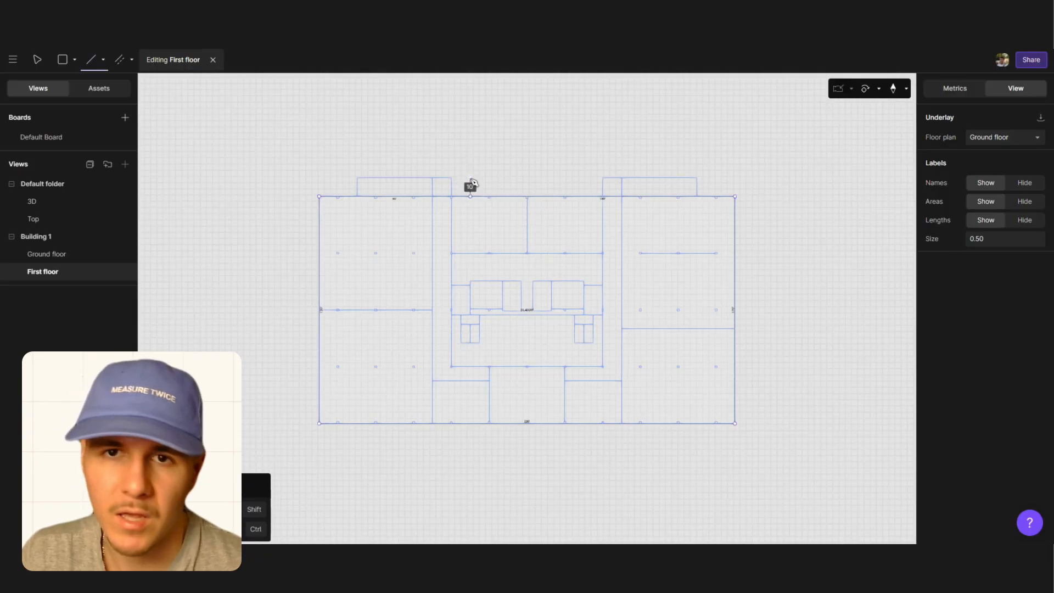
left_click(578, 177)
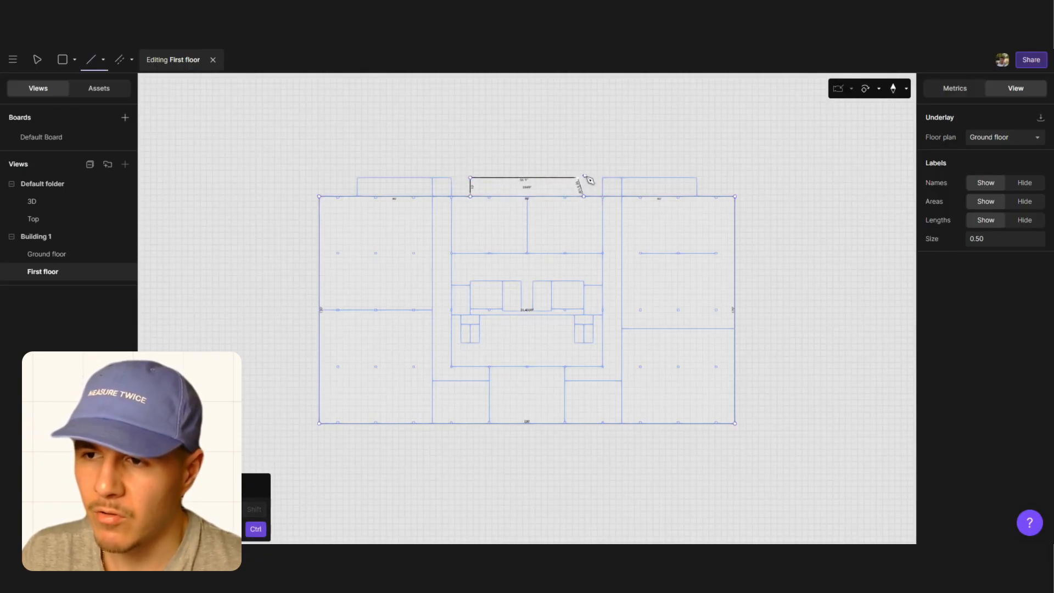
scroll(589, 179, "up", 5)
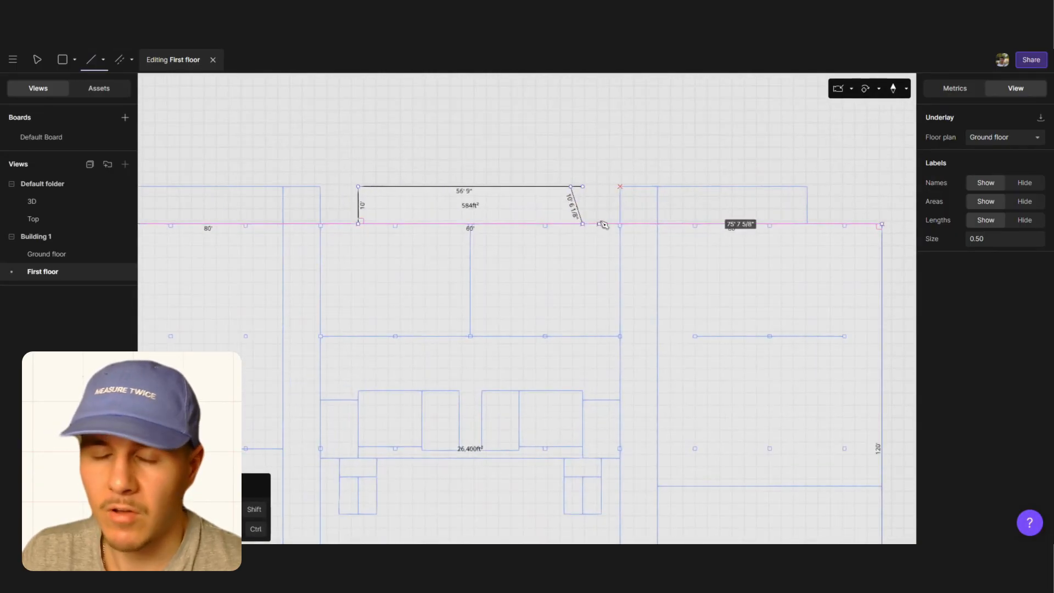
left_click(580, 204)
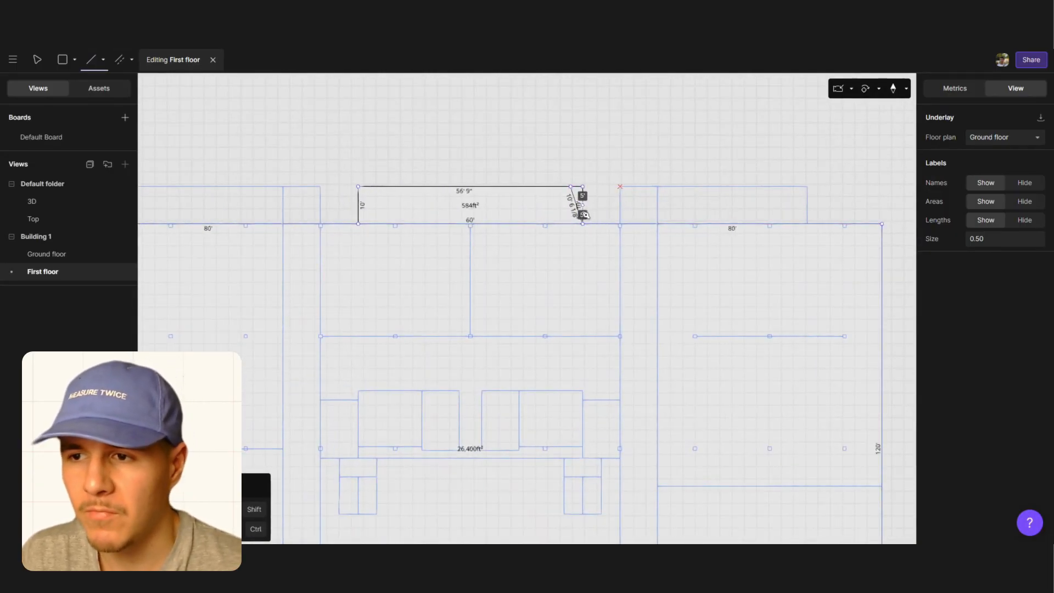
key("Escape")
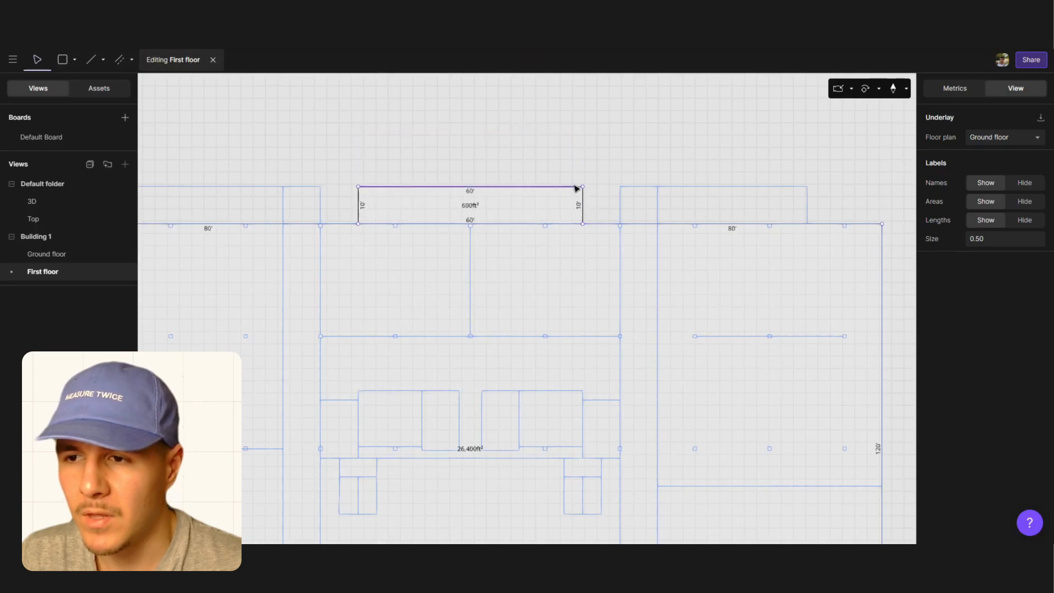
Offset both short sides of the central projection inward by 10' to divide it into 10', 40' and 10' bays
scroll(608, 192, "down", 8)
scroll(563, 203, "up", 5)
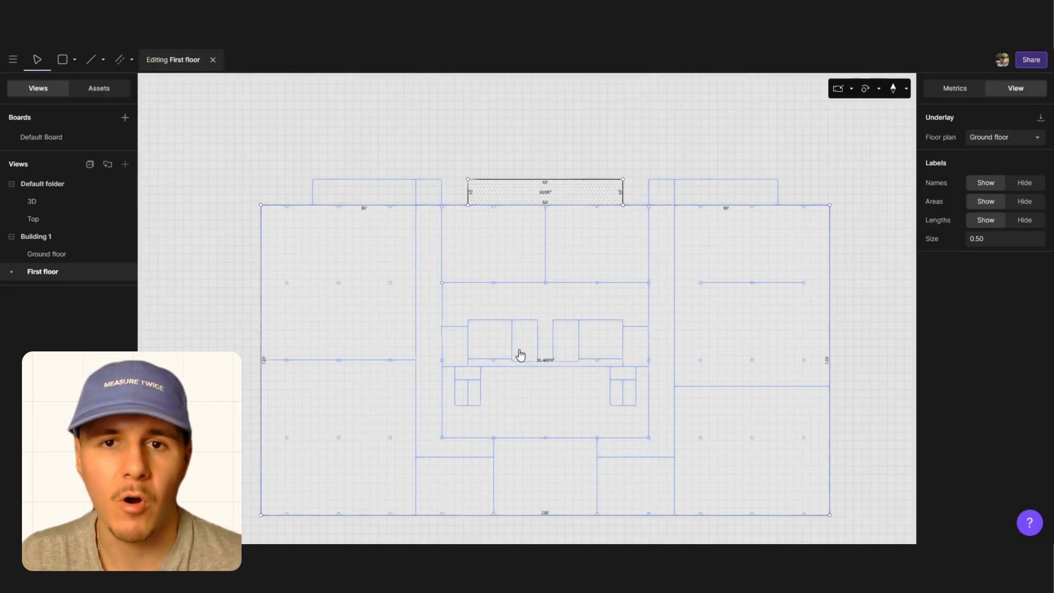
left_click(496, 273)
left_click(95, 61)
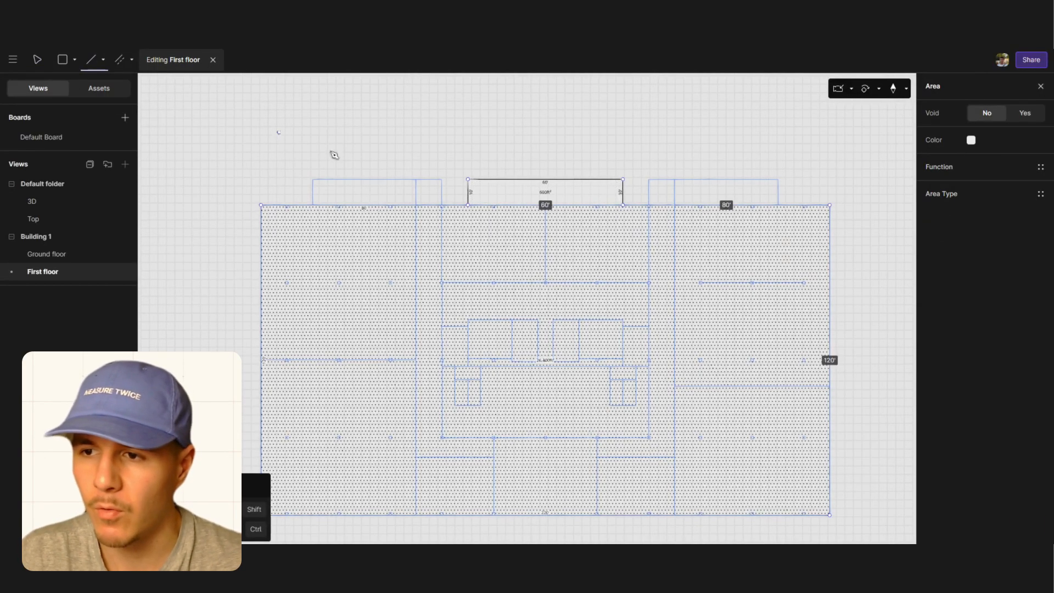
scroll(497, 208, "up", 5)
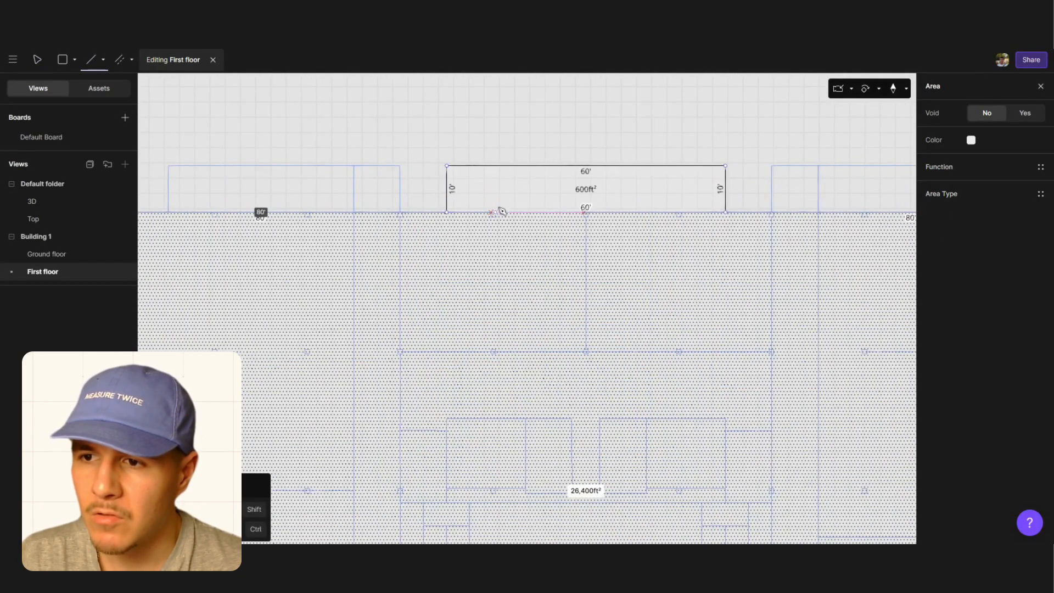
left_click(132, 59)
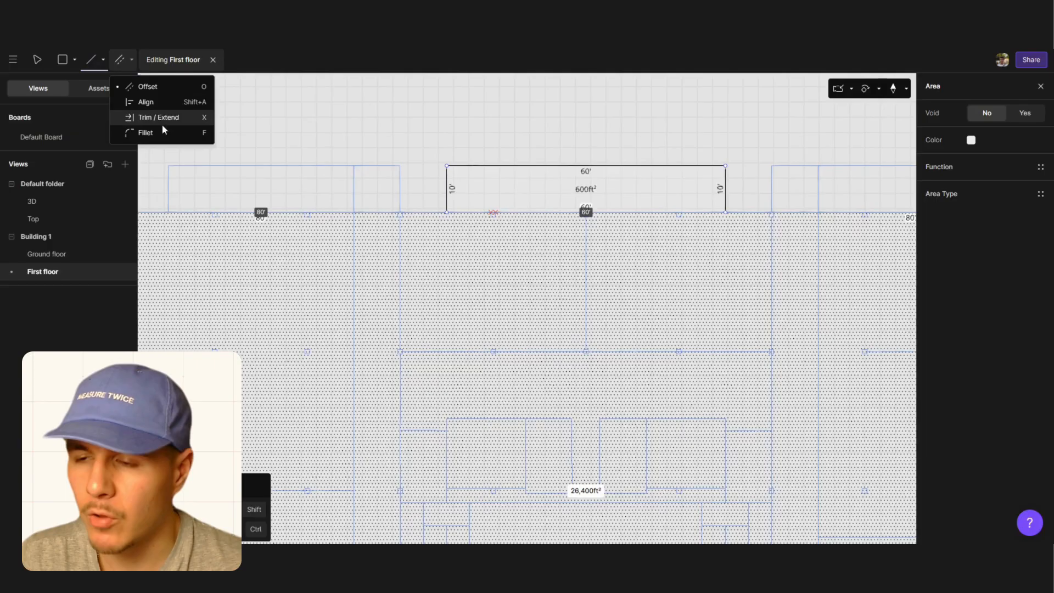
left_click(164, 83)
left_click(473, 197)
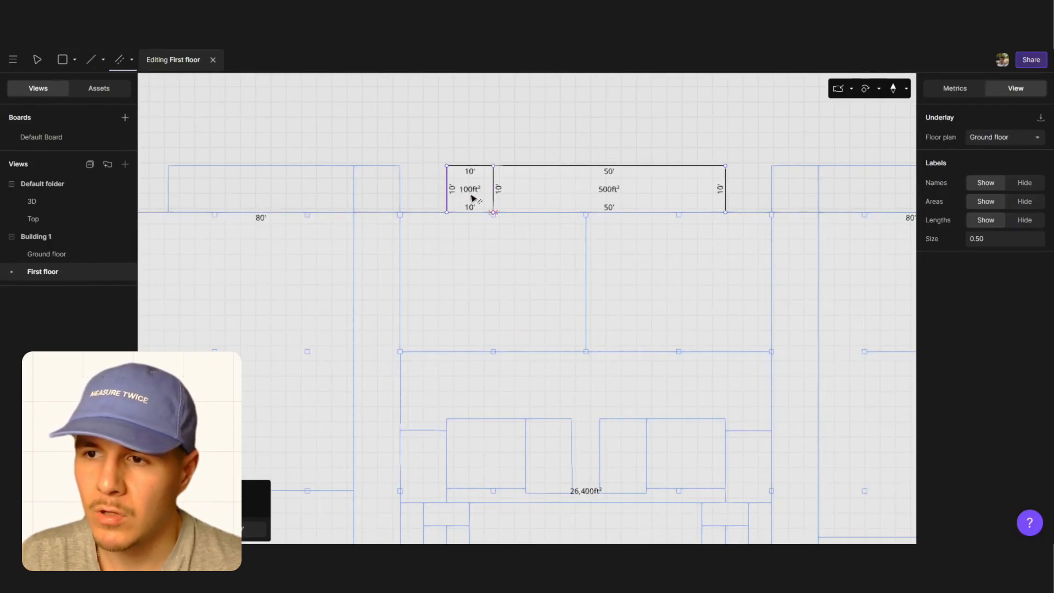
left_click(720, 190)
key("Escape")
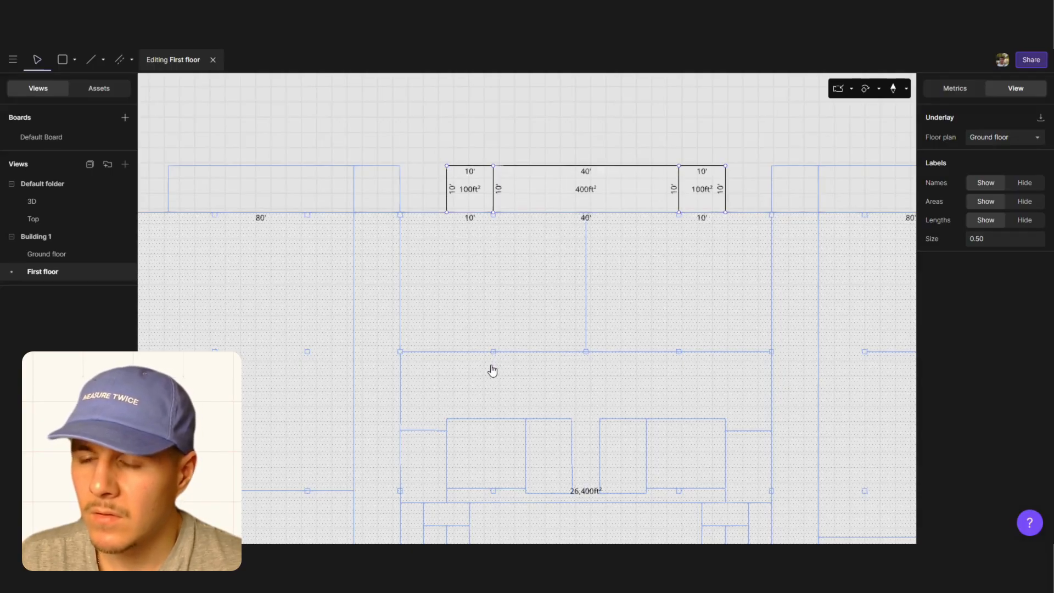
Draw a horizontal line across the full 220' building width, 30' below the upper wall
scroll(496, 291, "down", 5)
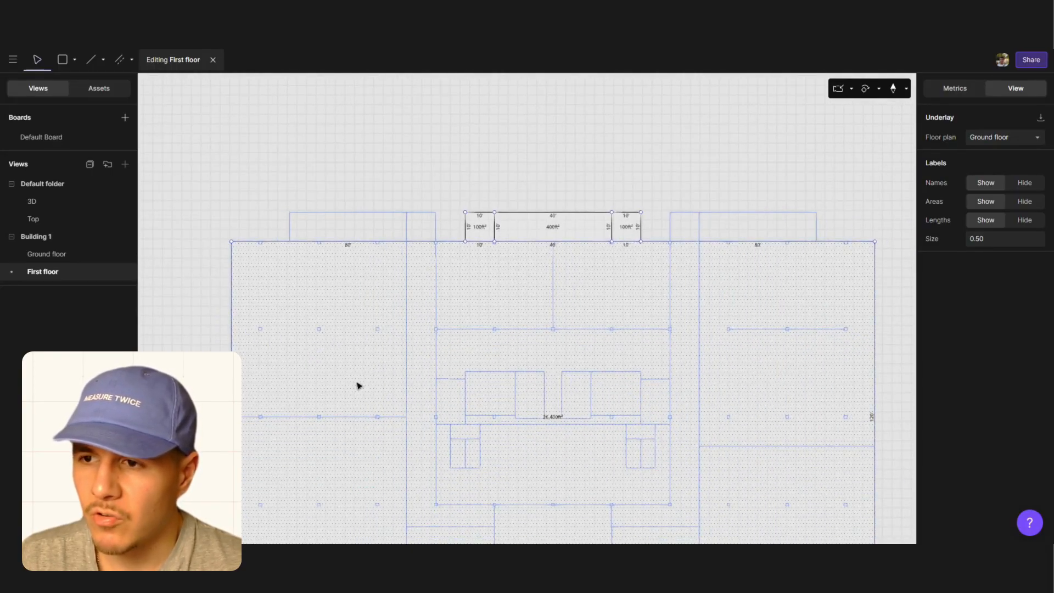
left_click(298, 368)
left_click(91, 59)
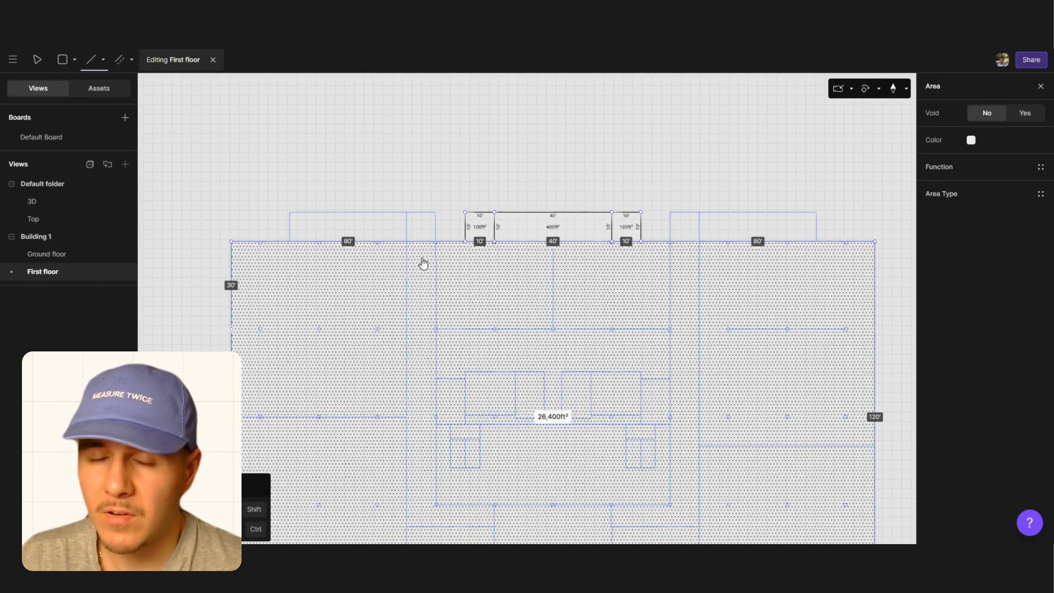
left_click(231, 329)
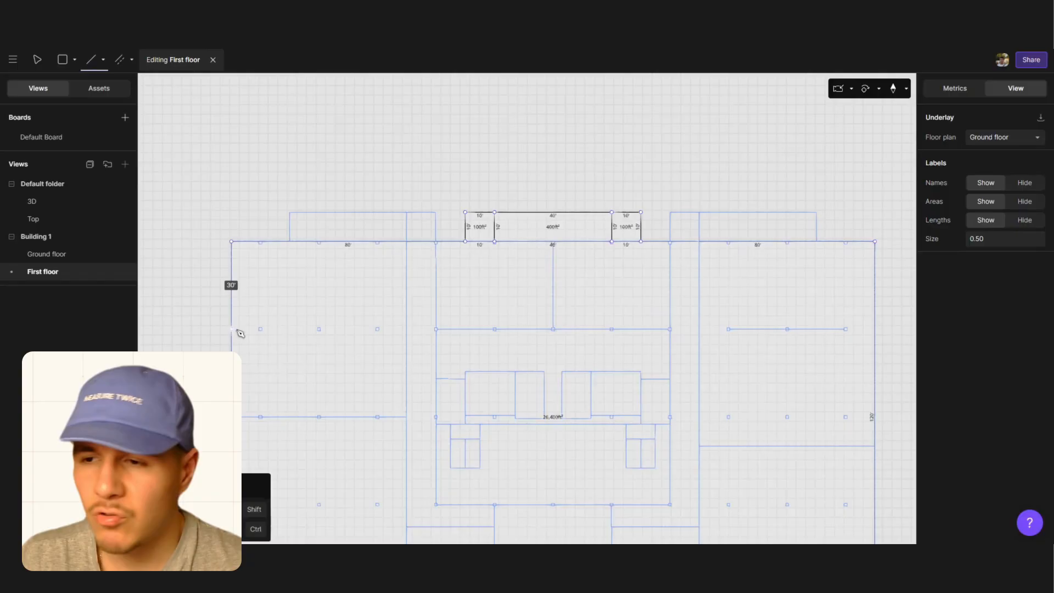
left_click(875, 328)
key("Escape")
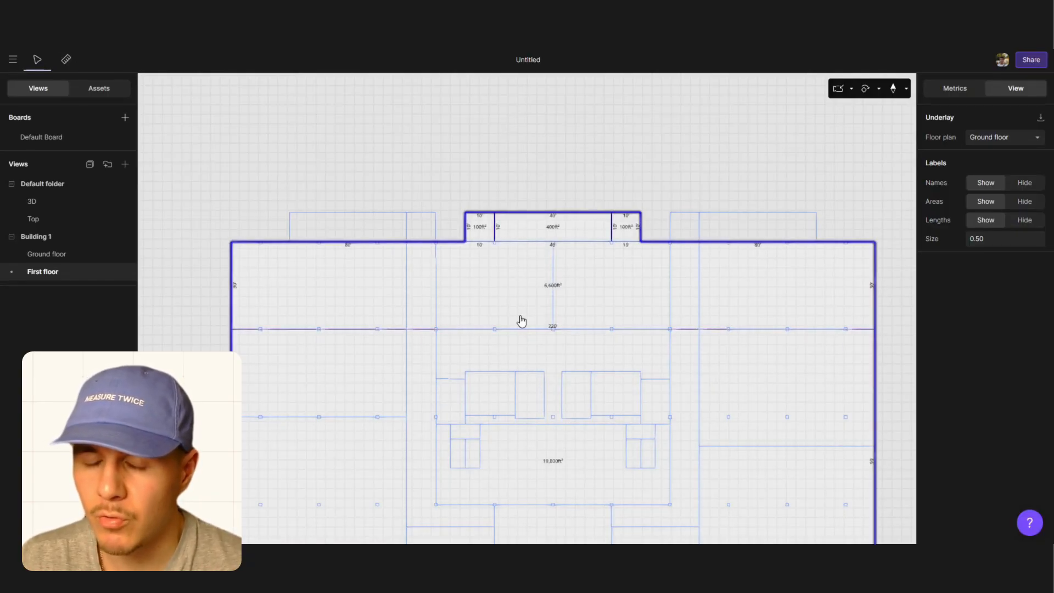
scroll(496, 299, "down", 10)
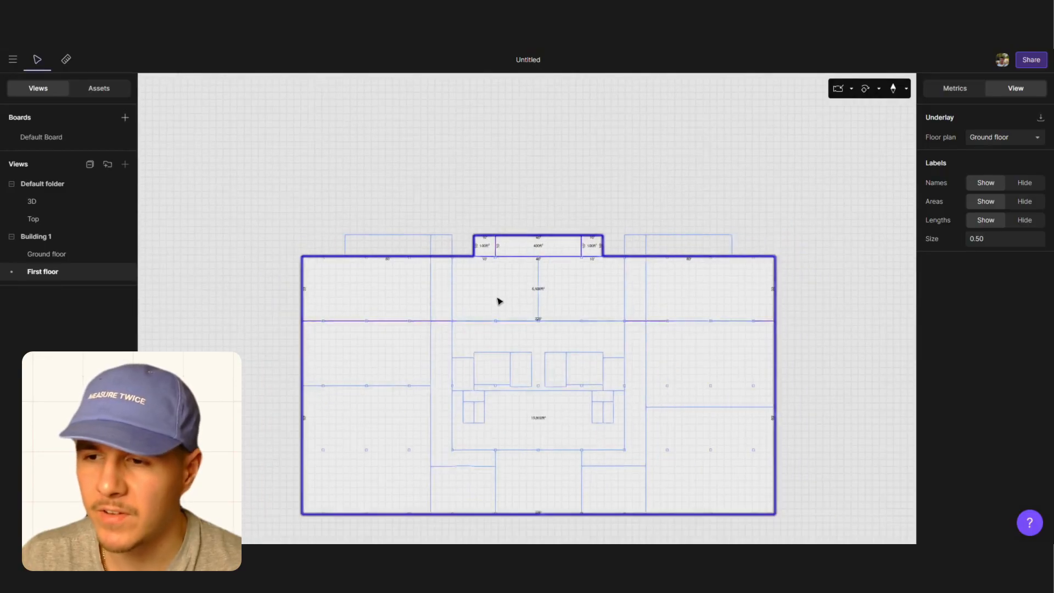
Draw vertical lines down from the central projection's two outer corners, running past the horizontal line
double_click(492, 188)
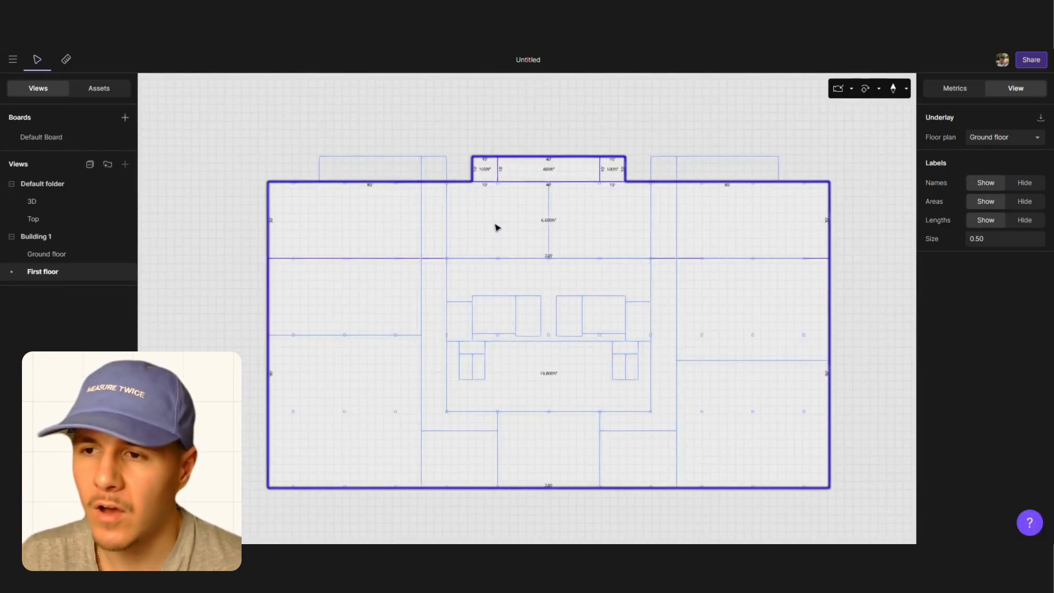
key("l")
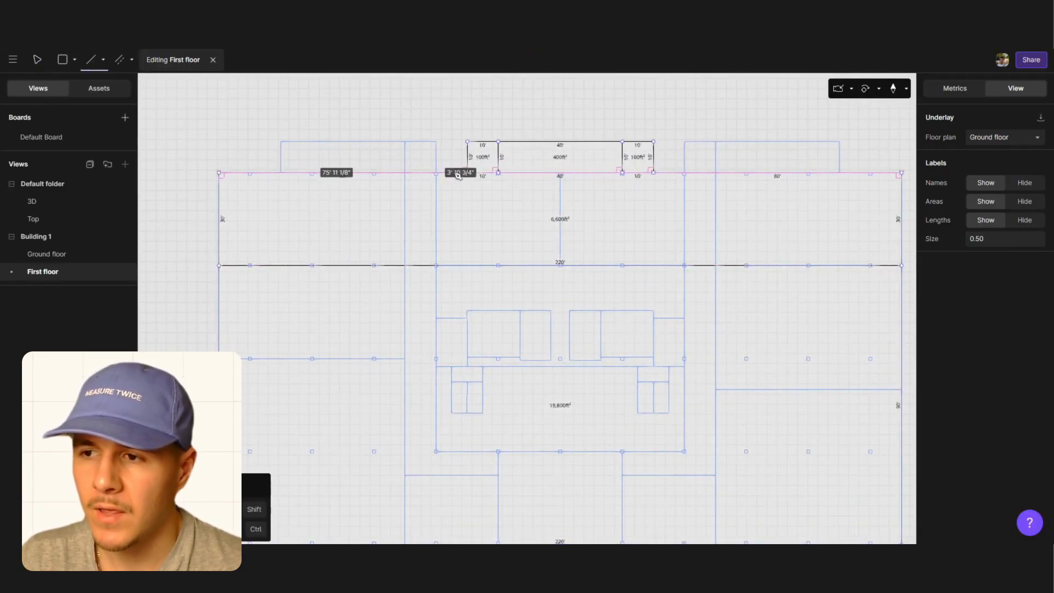
left_click(467, 173)
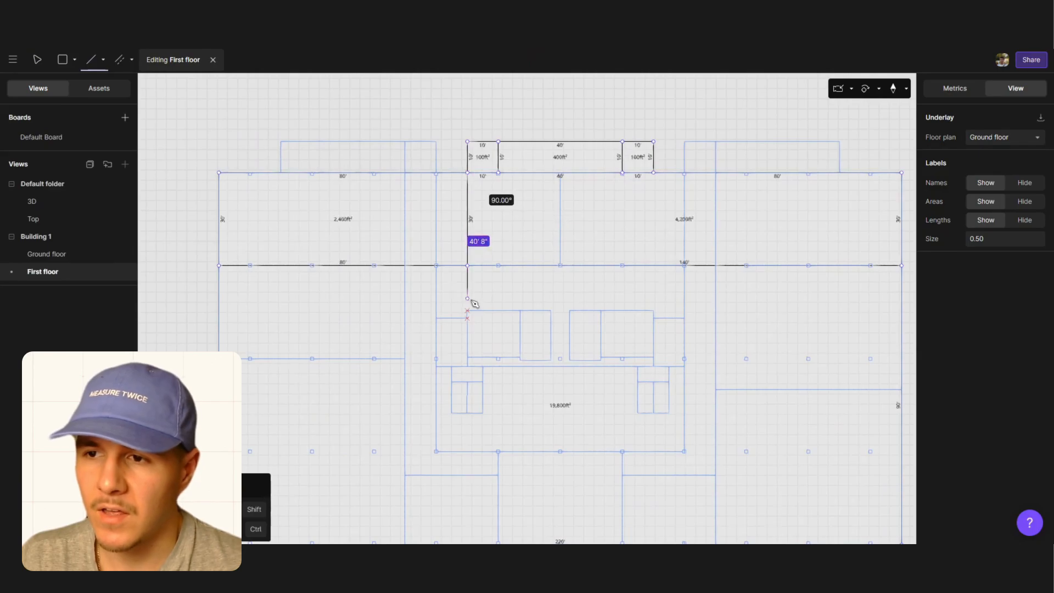
left_click(468, 300)
scroll(315, 306, "down", 1)
key("Escape")
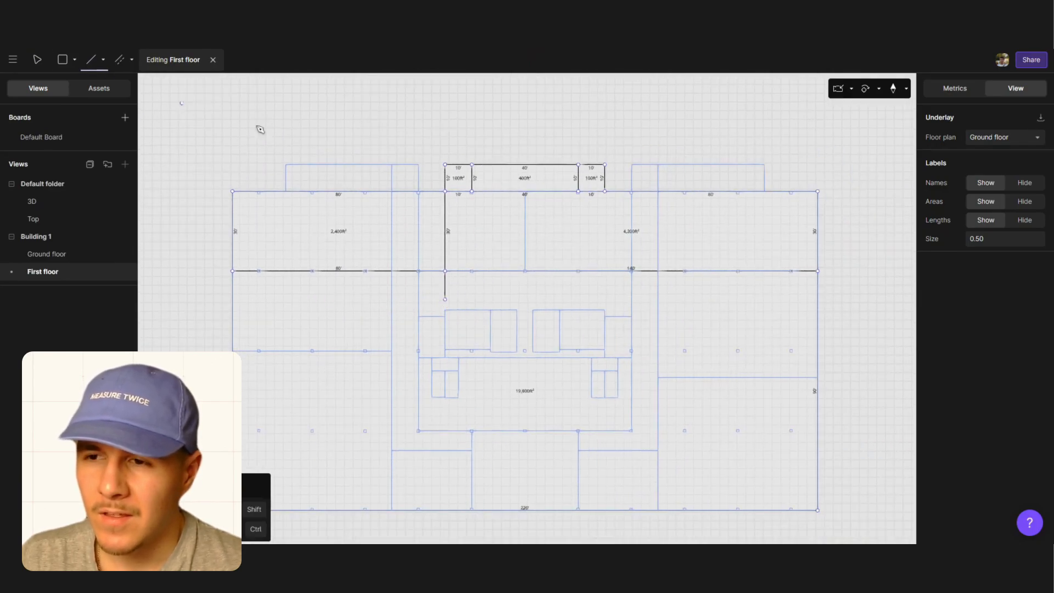
left_click(604, 191)
left_click(605, 291)
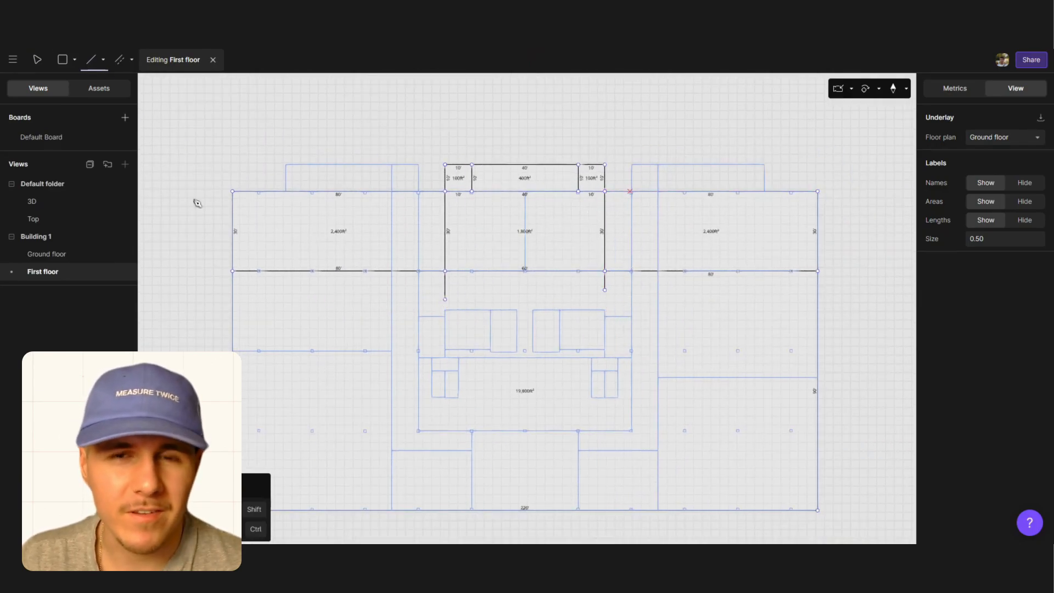
Offset the 60' middle stretch of the horizontal line upward by 5' between the two vertical lines
left_click(121, 63)
left_click(173, 90)
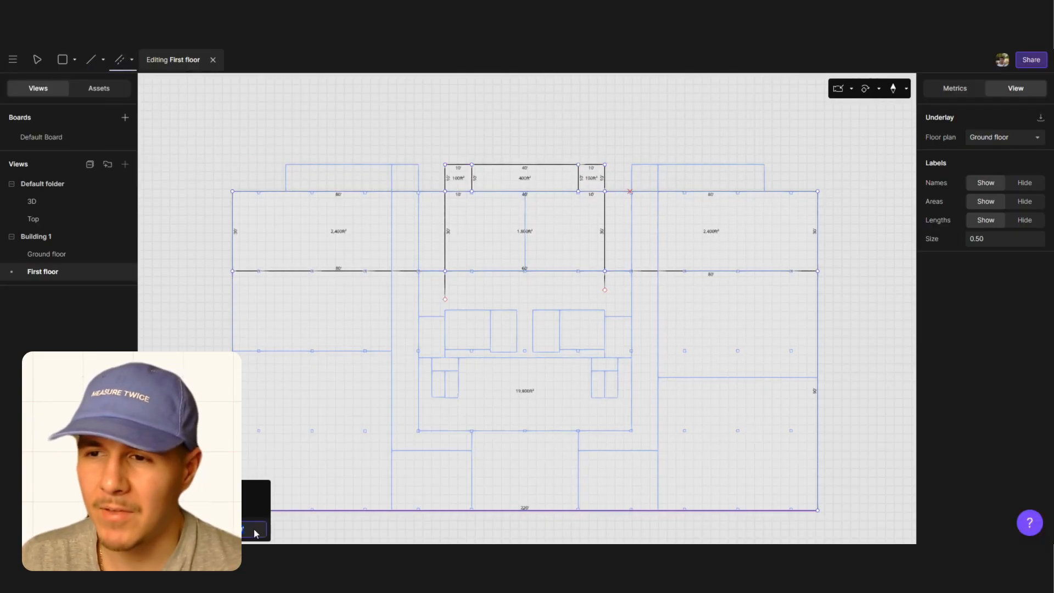
left_click(524, 258)
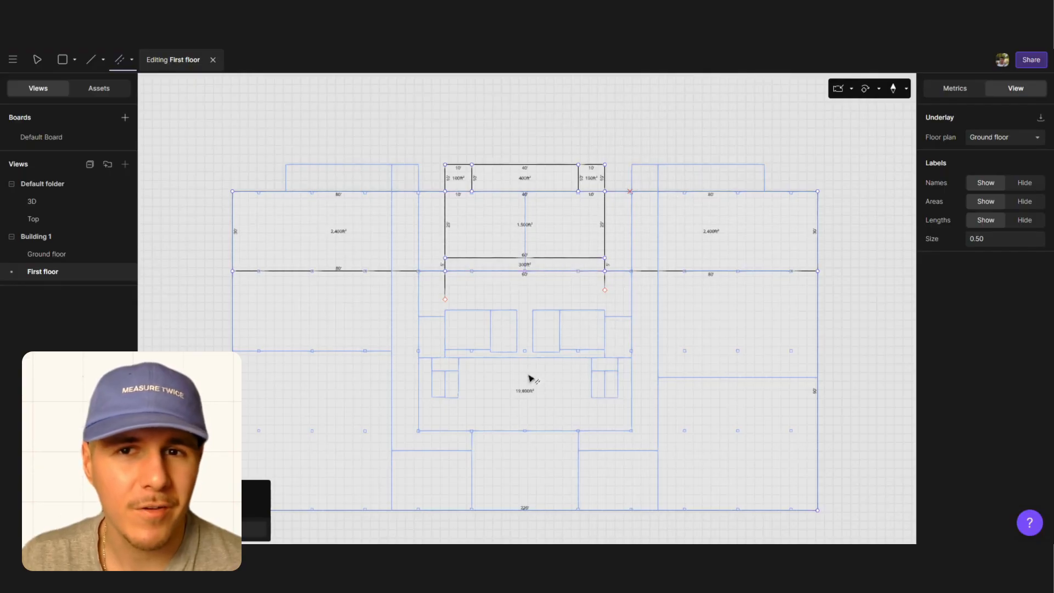
key("Escape")
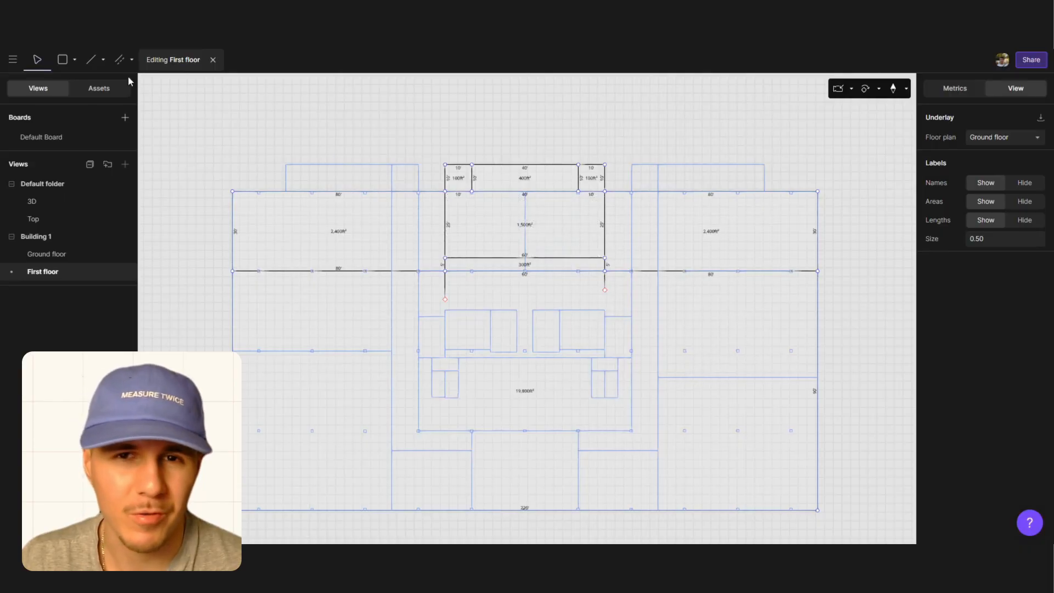
Divide the 5' deep strip with two short vertical lines placed 10' in from each end
left_click(91, 60)
left_click(472, 258)
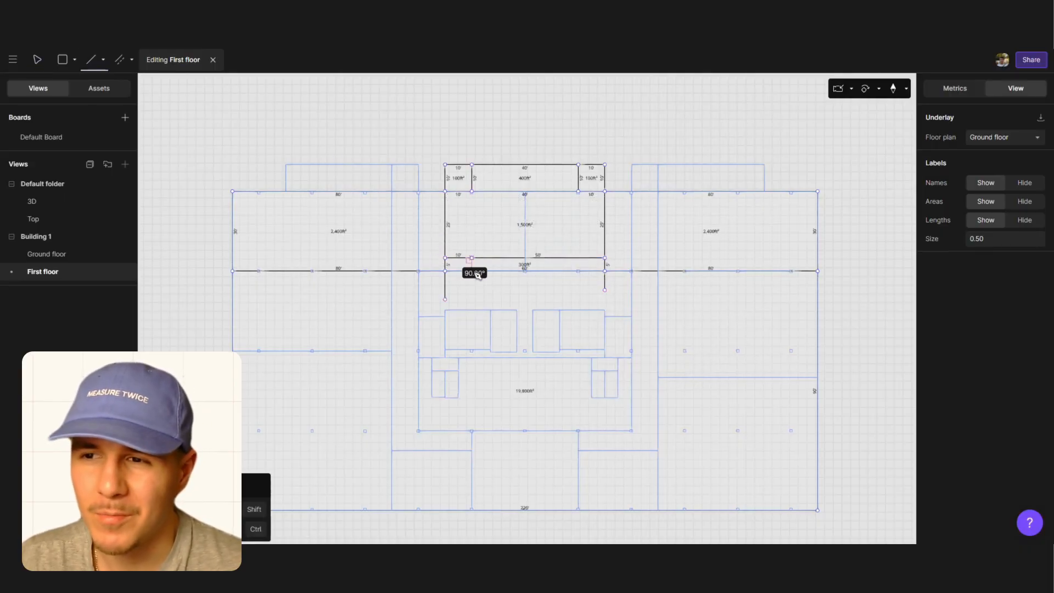
left_click(471, 271)
key("Escape")
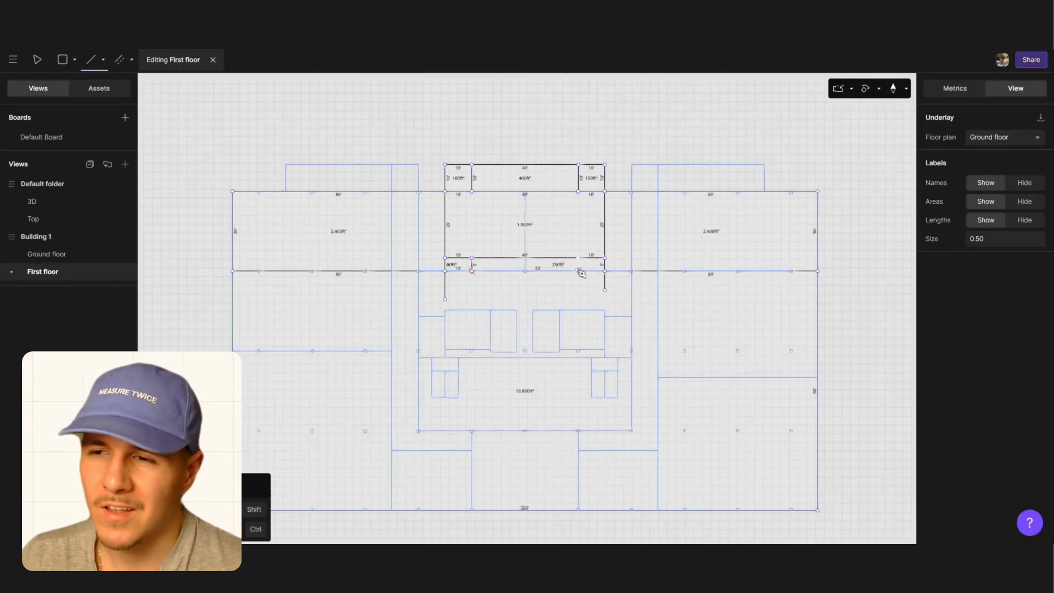
left_click(579, 271)
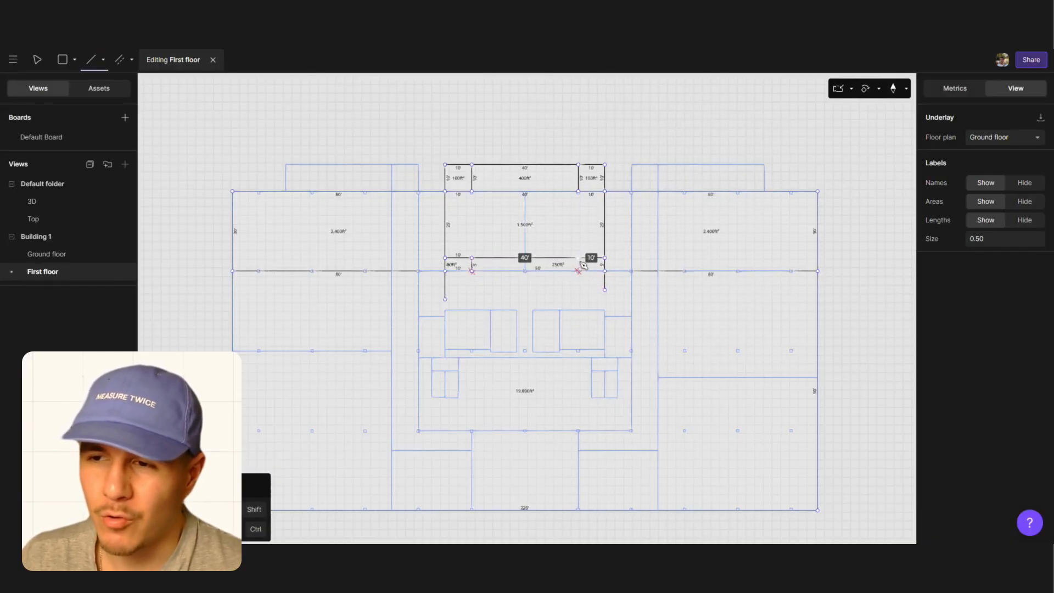
scroll(583, 267, "up", 3)
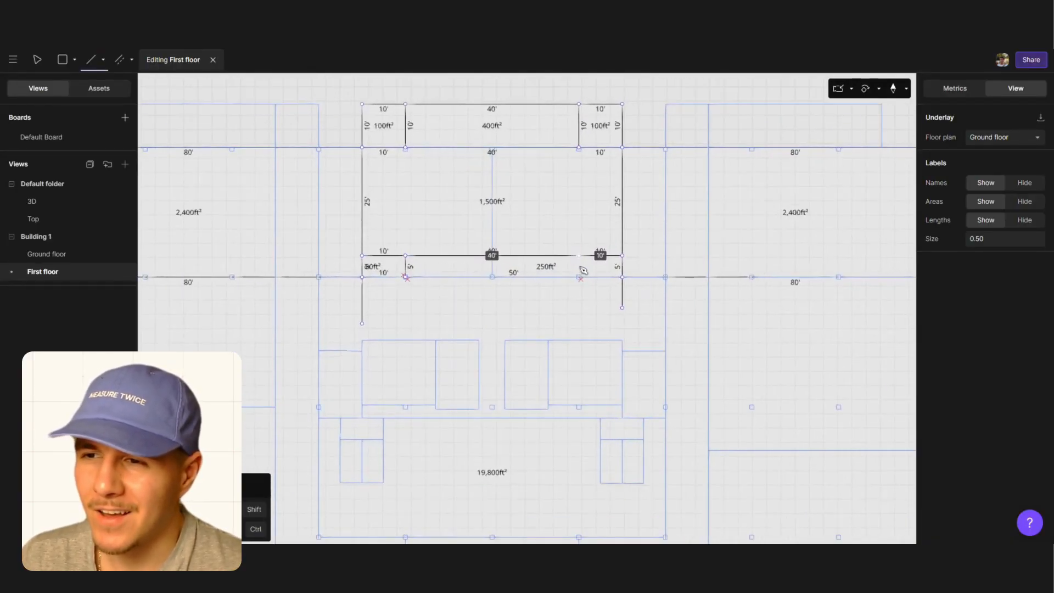
scroll(583, 269, "up", 2)
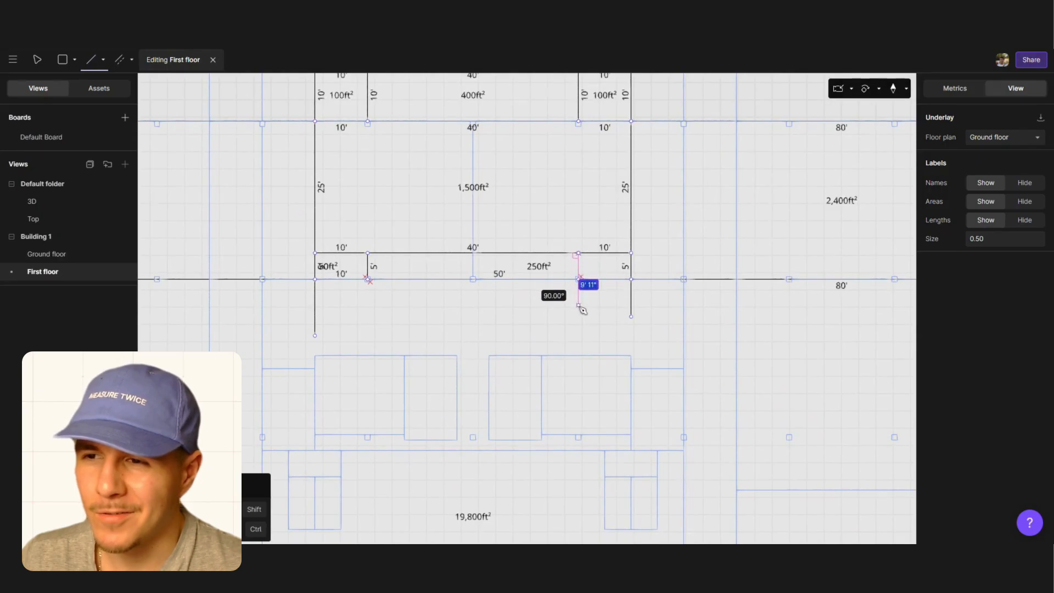
left_click(579, 304)
key("Escape")
Delete the vertical line ends that overhang below the horizontal line
left_click_drag(651, 300, 287, 364)
key("Delete")
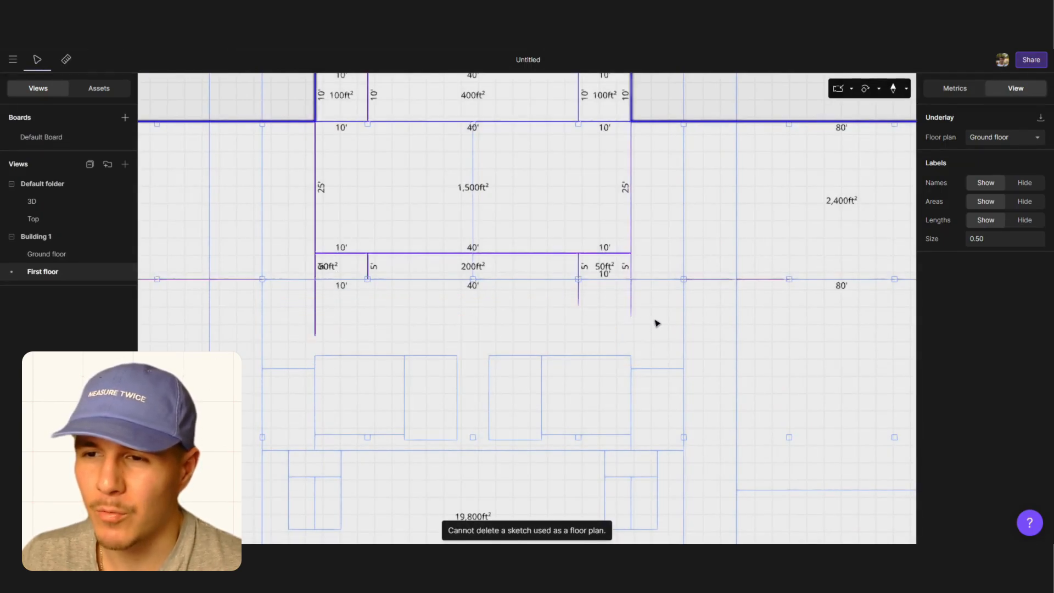
double_click(657, 323)
left_click_drag(651, 298, 291, 339)
key("Delete")
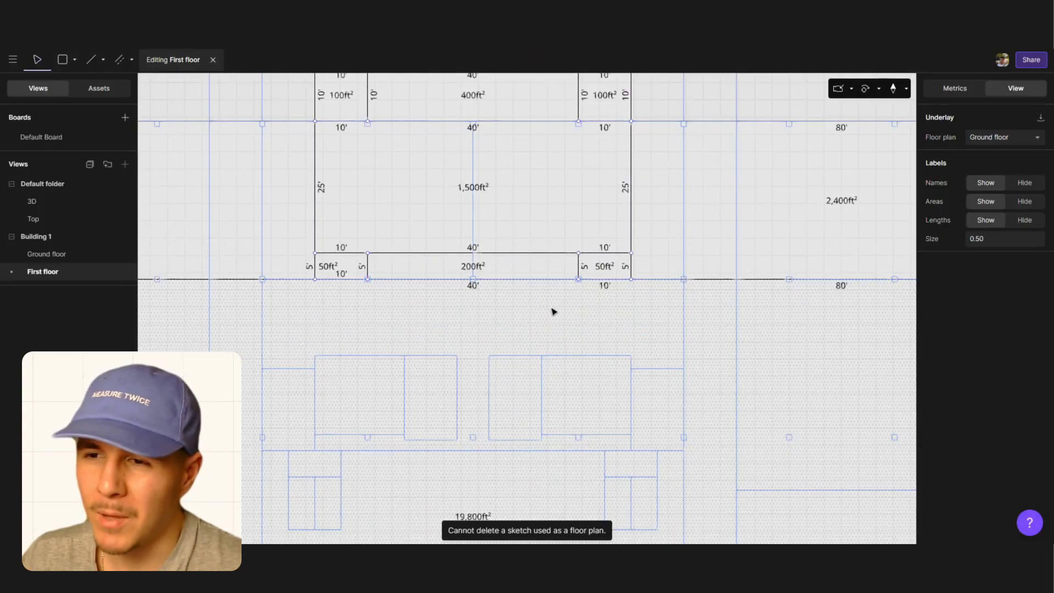
key("Escape")
Delete the two 25' vertical lines above the 5' deep strip and the 80' horizontal lines on either side of it
scroll(528, 308, "down", 1)
double_click(668, 211)
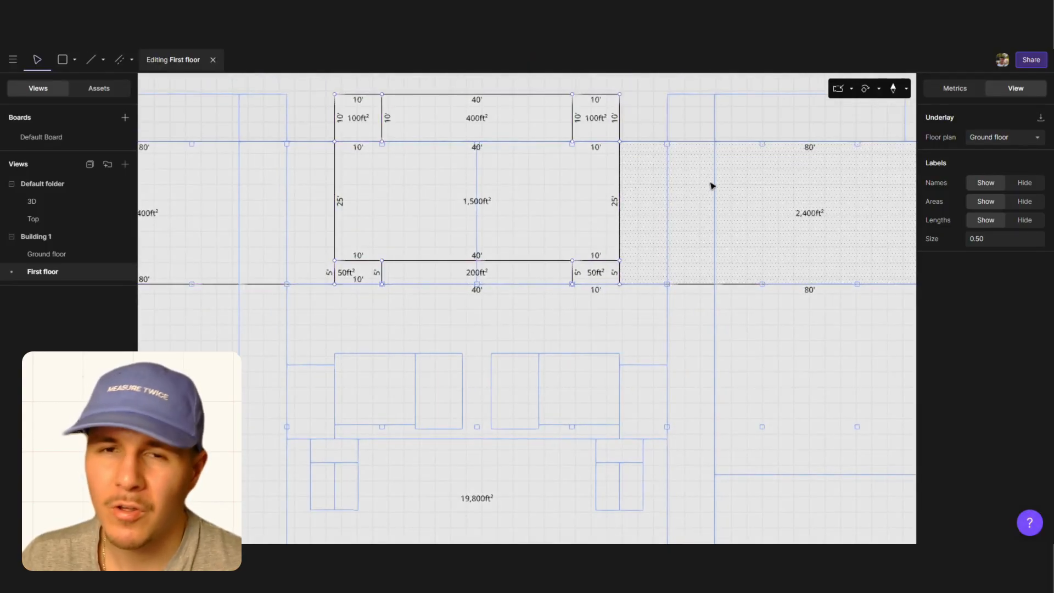
left_click_drag(701, 182, 258, 227)
key("Delete")
left_click_drag(846, 251, 821, 317)
key("Delete")
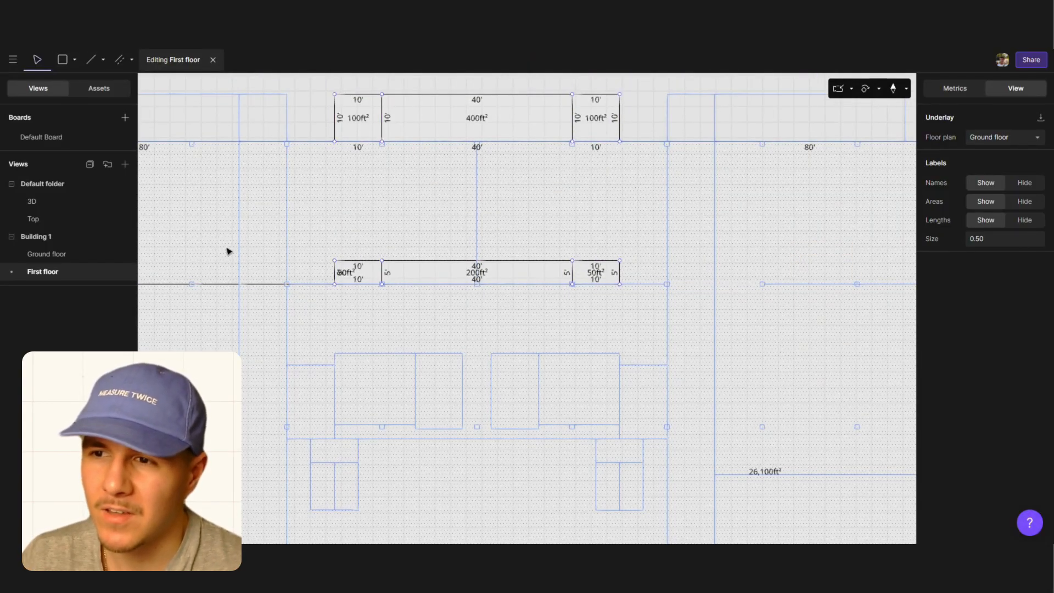
left_click_drag(228, 202, 192, 337)
key("Delete")
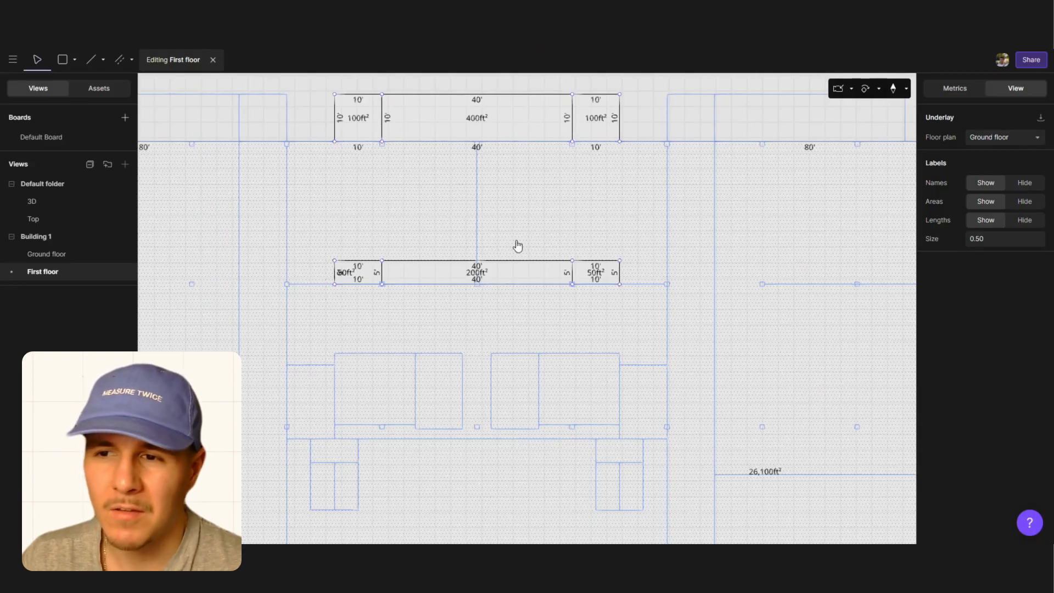
Open the Ground floor plan for editing and set its label size to 0.25
scroll(514, 233, "down", 2)
scroll(622, 489, "up", 4)
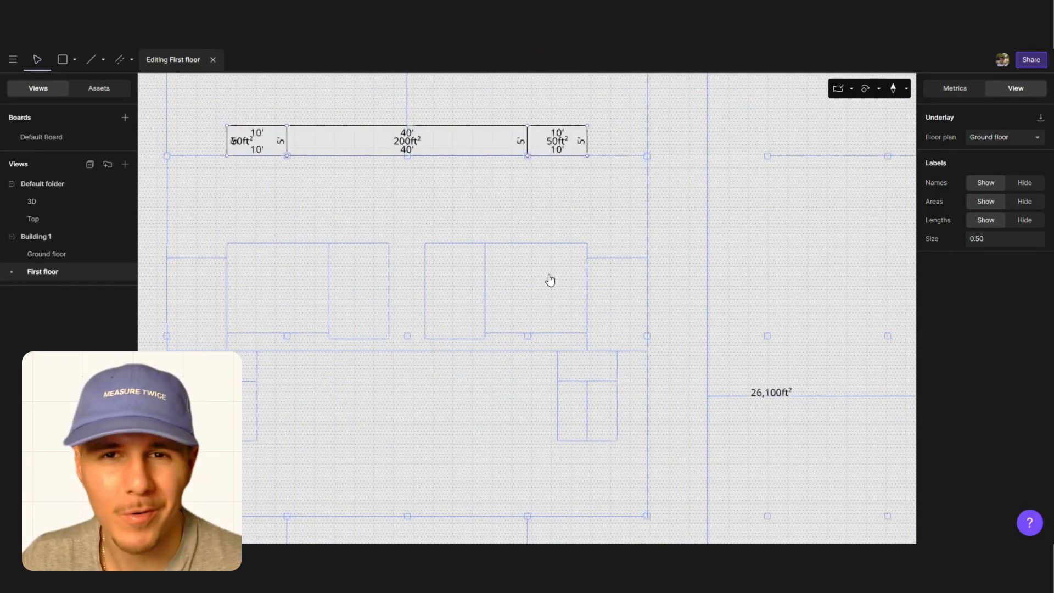
left_click(85, 62)
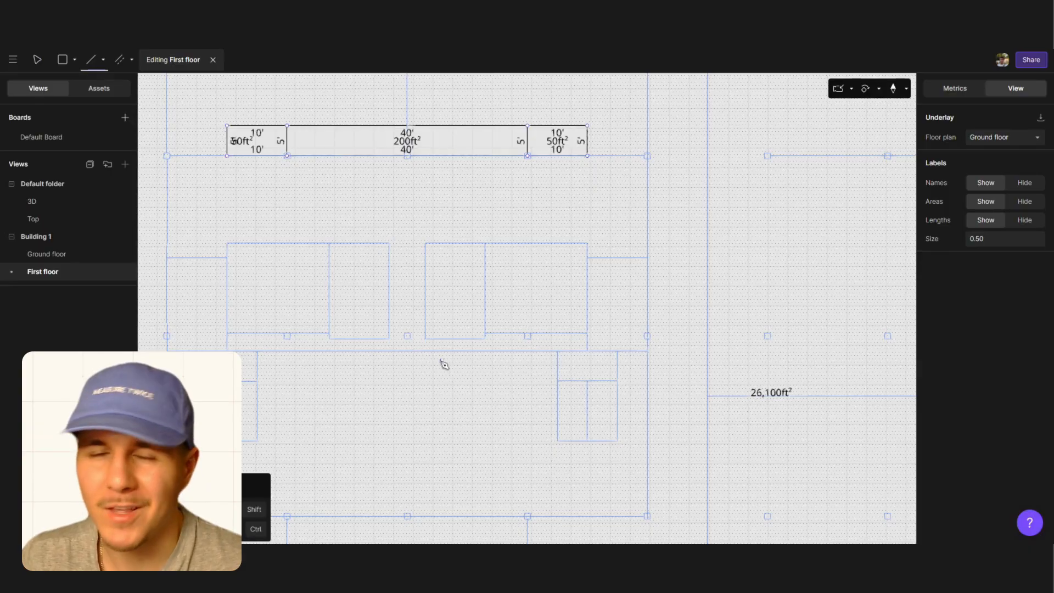
left_click(48, 255)
scroll(595, 346, "up", 6)
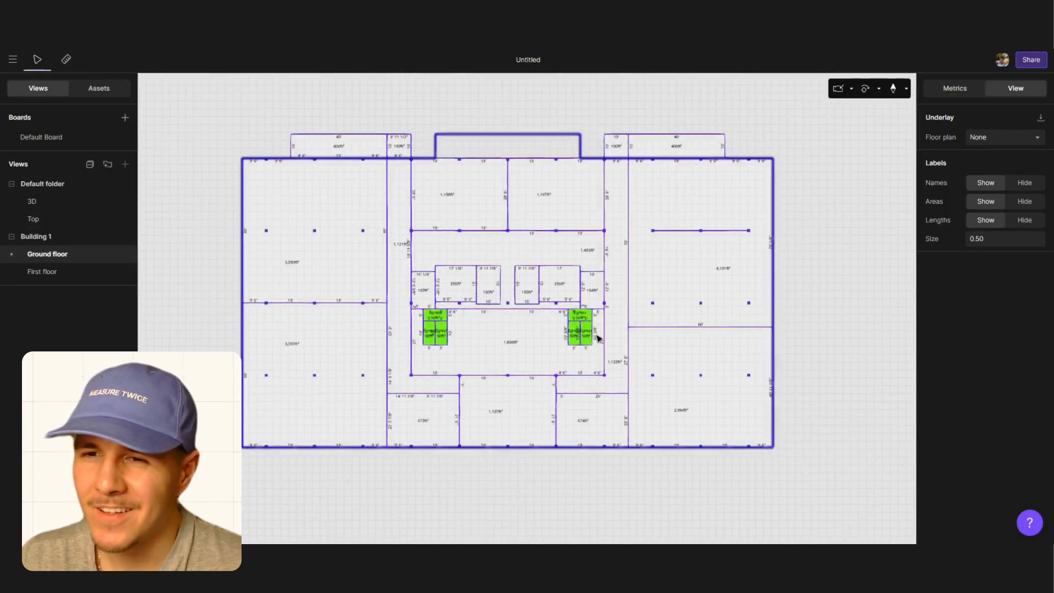
scroll(589, 337, "up", 1)
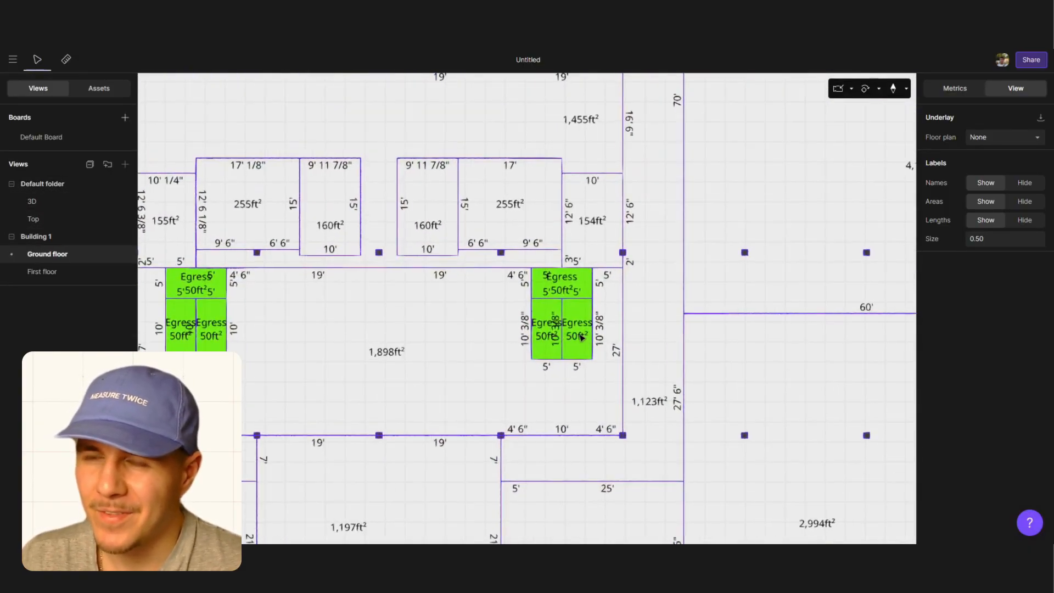
double_click(863, 293)
left_click(977, 240)
type("0.25")
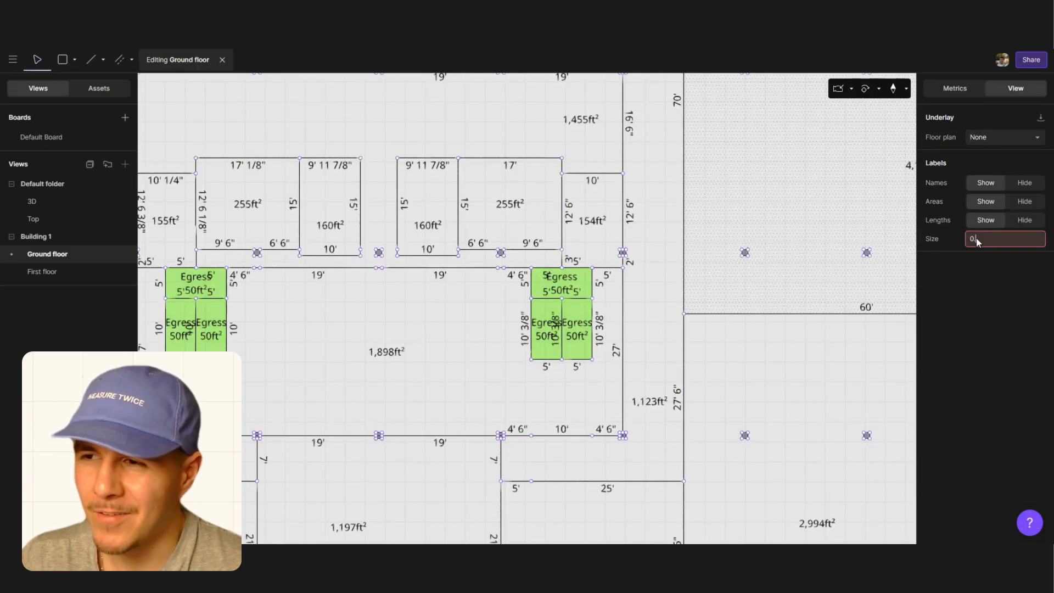
key("Return")
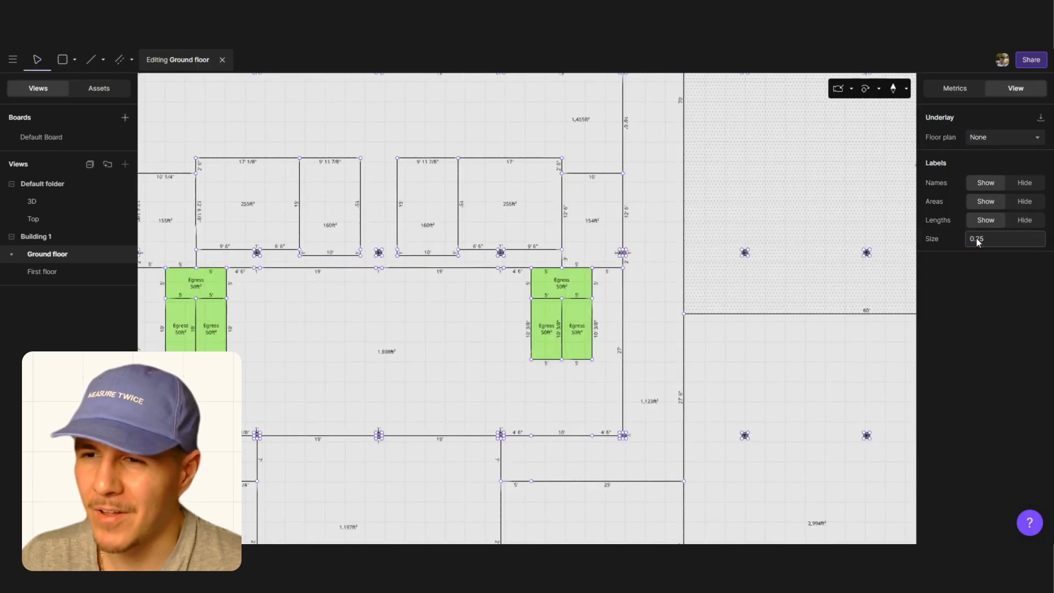
Leave the ground floor sketch and try label sizes of 0.30, 0.5 and 0.4
left_click(580, 334)
scroll(494, 258, "up", 5)
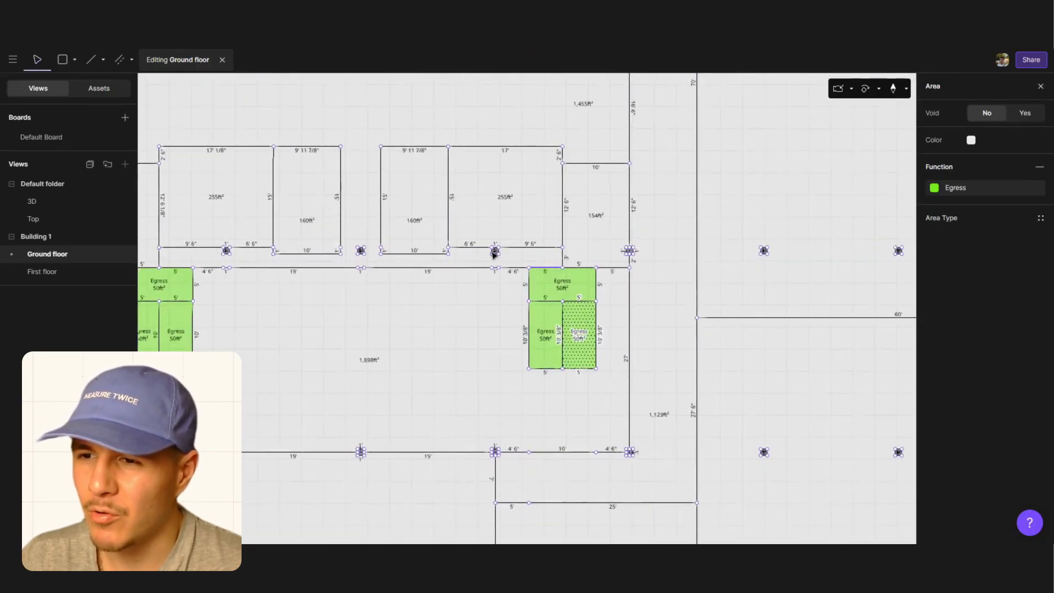
scroll(526, 266, "down", 1)
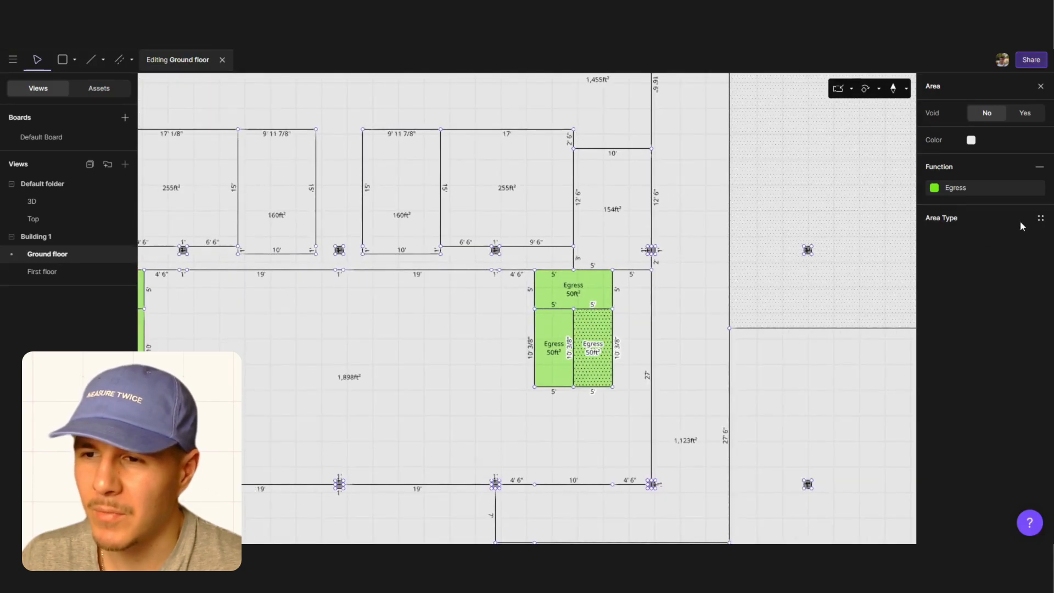
key("Escape")
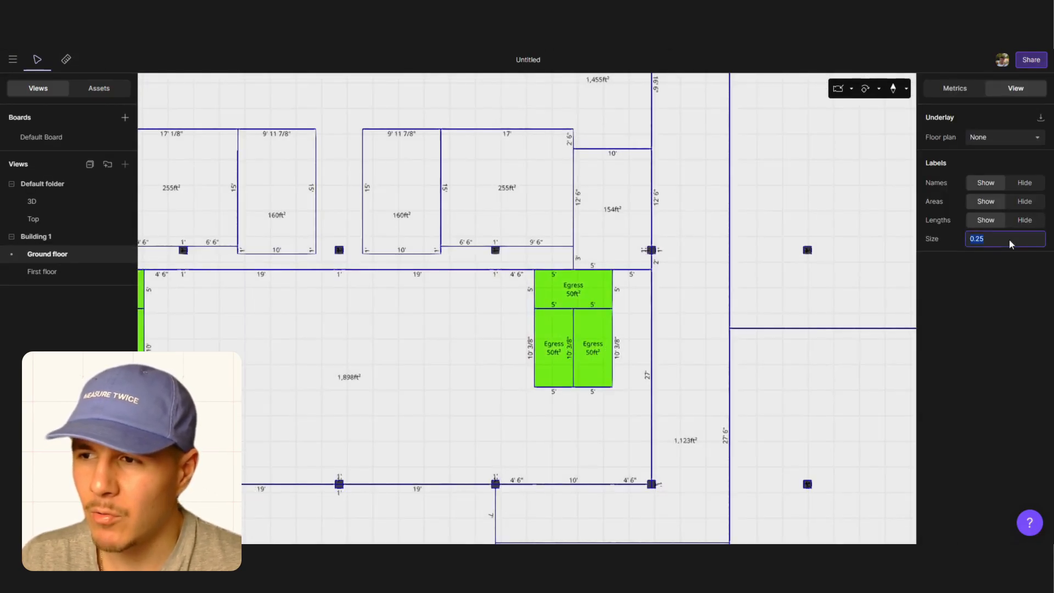
type("0.30")
key("Return")
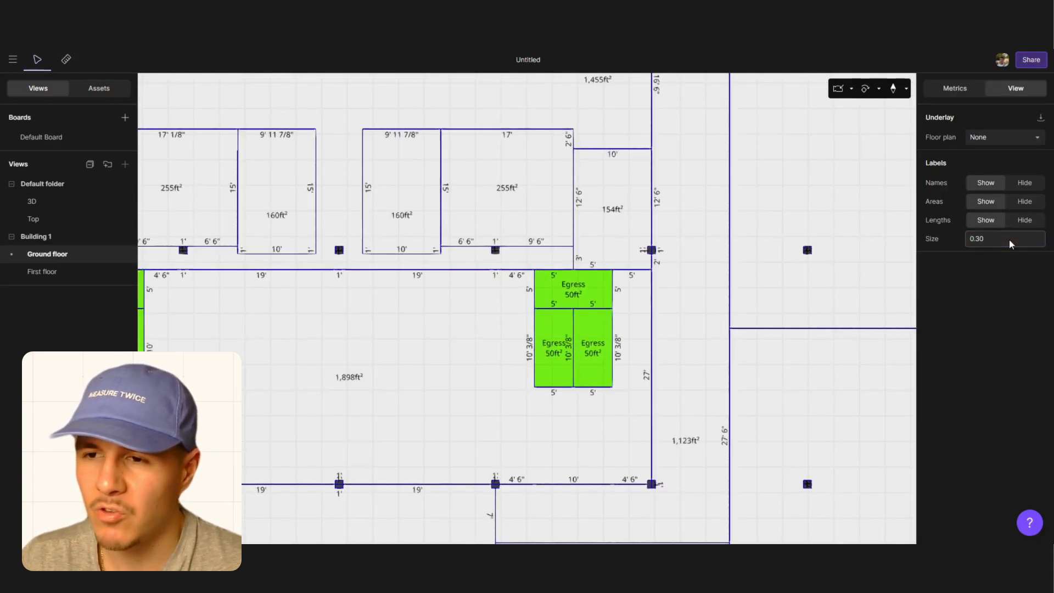
key("BackSpace")
type("0.5")
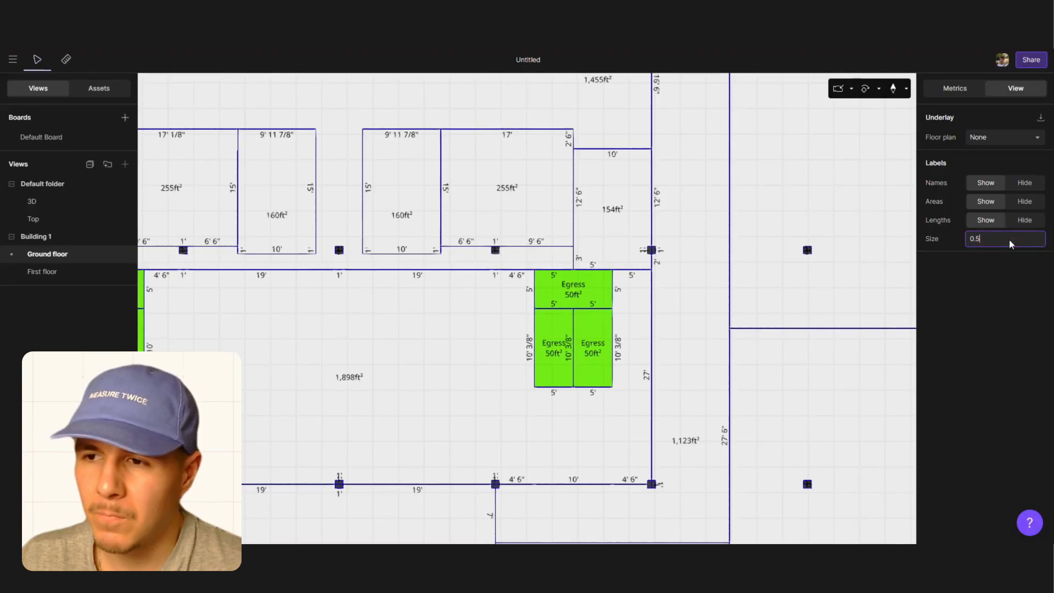
key("Return")
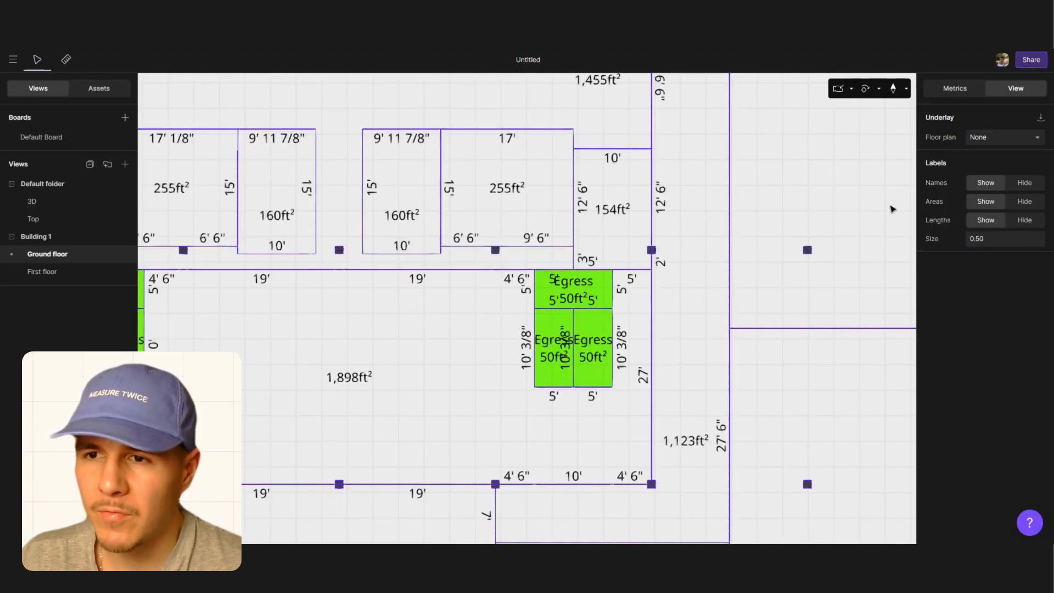
key("BackSpace")
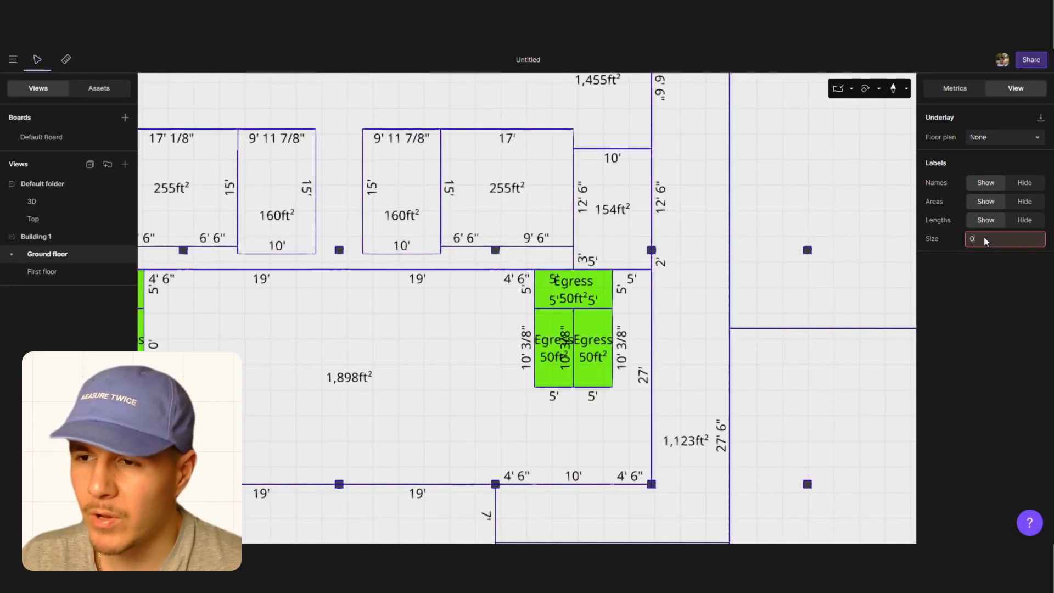
type("0.4")
key("Return")
Set the ground floor's label size to 0.35
left_click(982, 240)
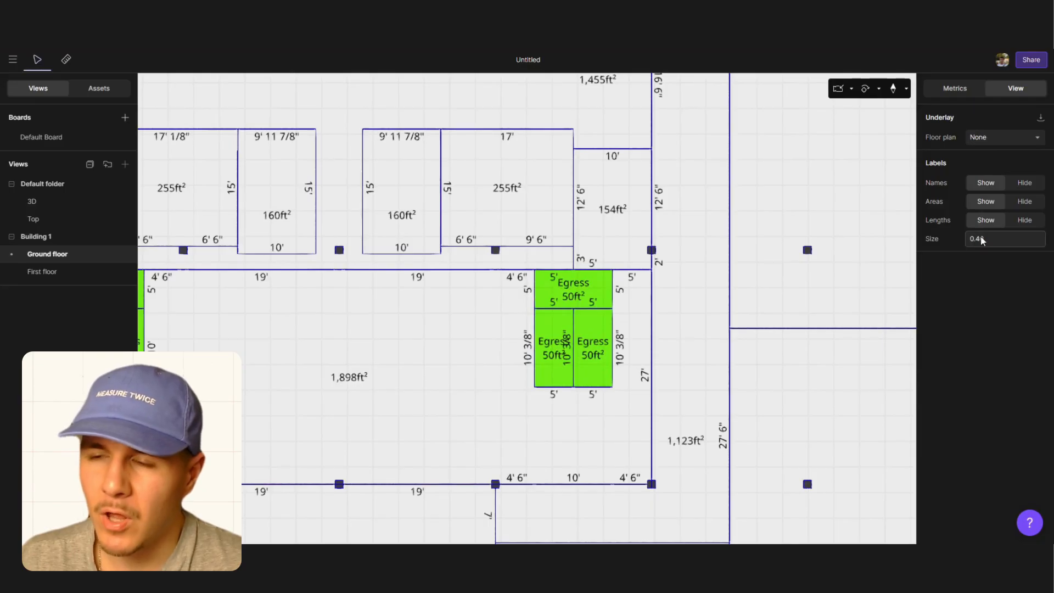
type("0")
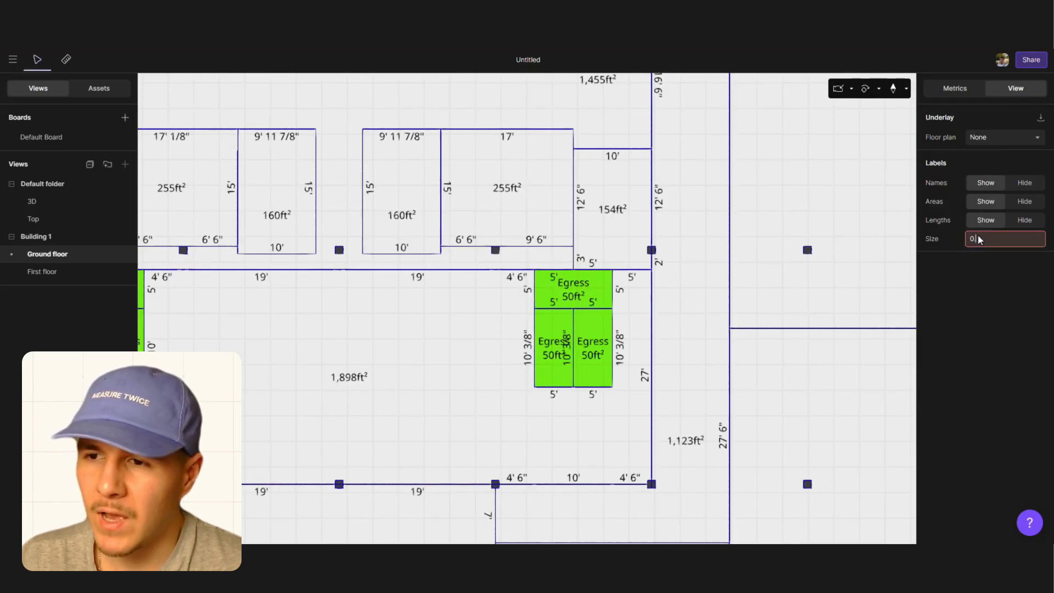
type(".35")
key("Return")
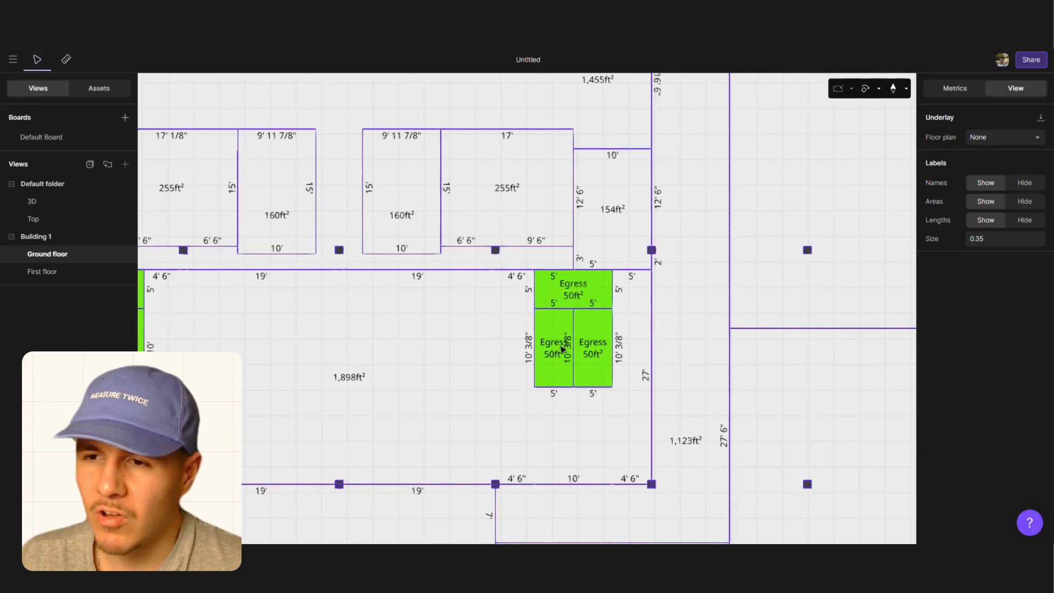
Copy the two side-by-side lower Egress areas of the right-hand egress block to the First floor plan
double_click(562, 348)
left_click(563, 348)
right_click(562, 350)
left_click(576, 357)
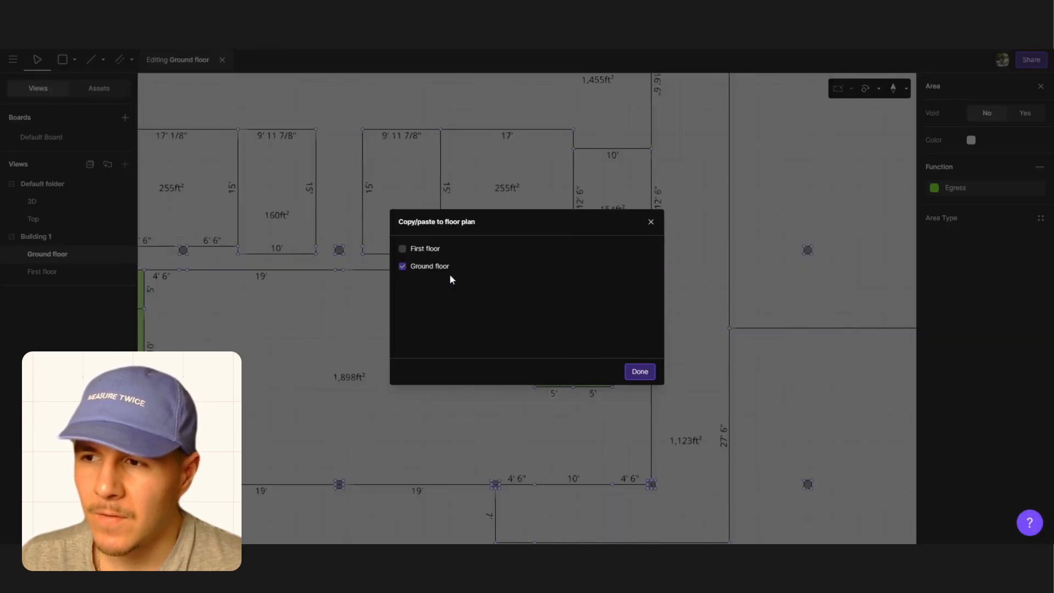
left_click(402, 248)
left_click(637, 371)
right_click(600, 363)
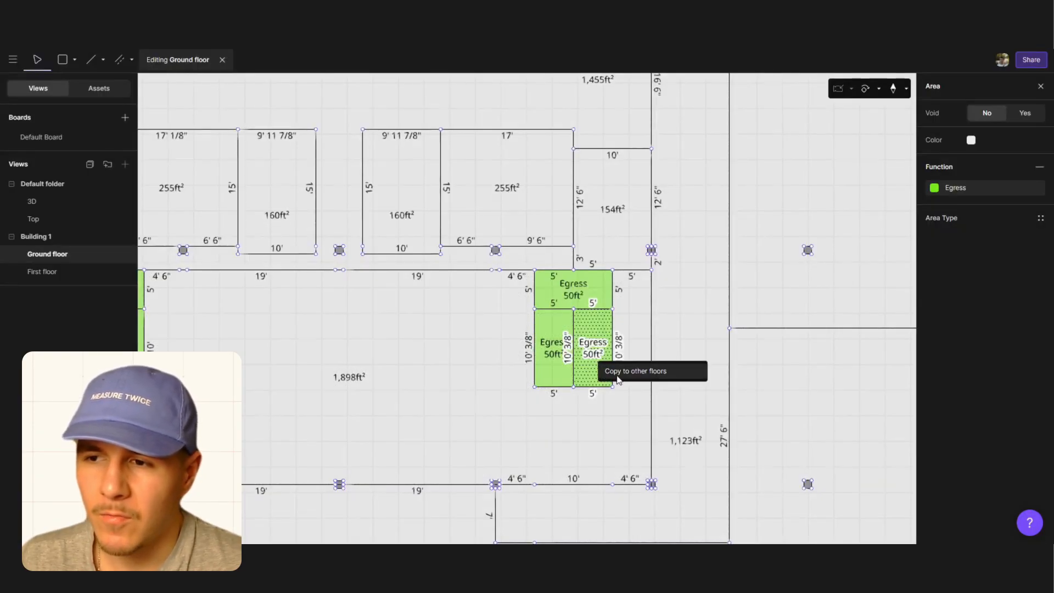
left_click(620, 370)
left_click(403, 247)
left_click(635, 372)
Copy the upper Egress area of the right-hand egress block to the First floor plan
right_click(571, 302)
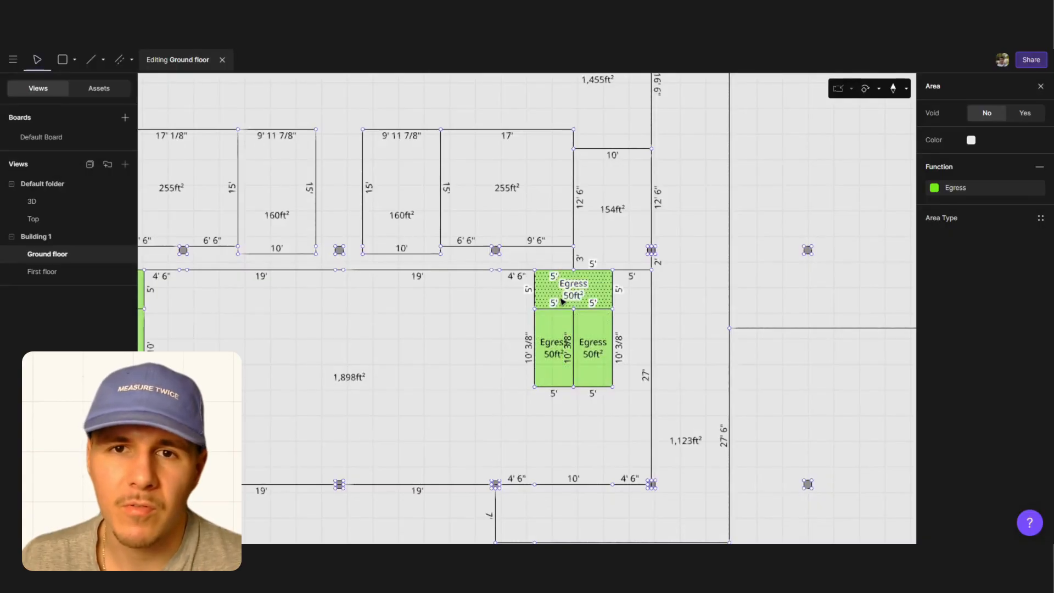
left_click(592, 309)
left_click(403, 248)
left_click(641, 374)
Copy the lower-left and upper Egress areas of the left-hand egress block to the First floor plan
scroll(732, 374, "down", 5)
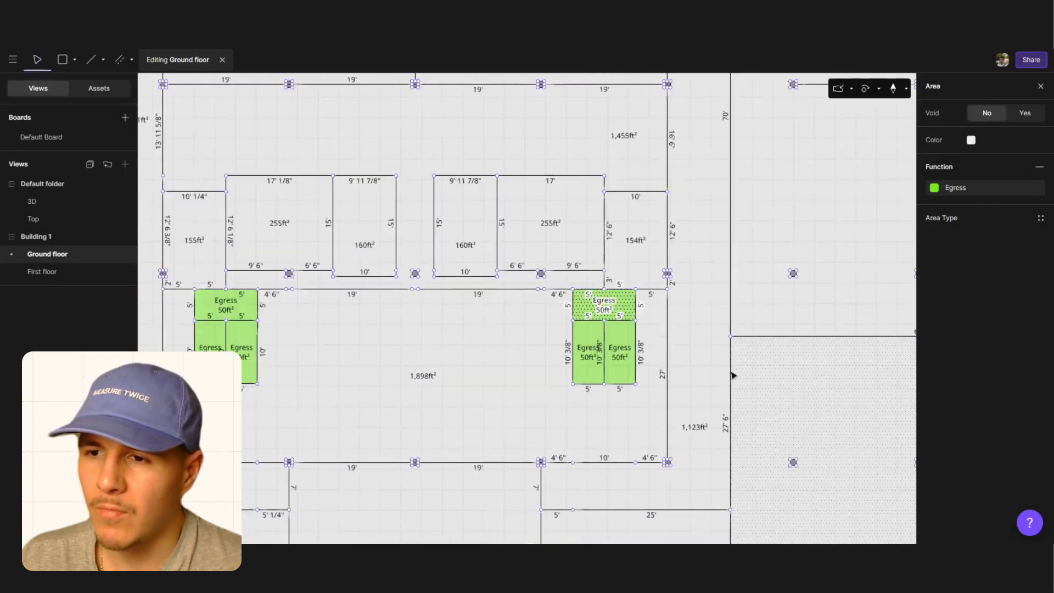
scroll(300, 366, "up", 6)
right_click(287, 357)
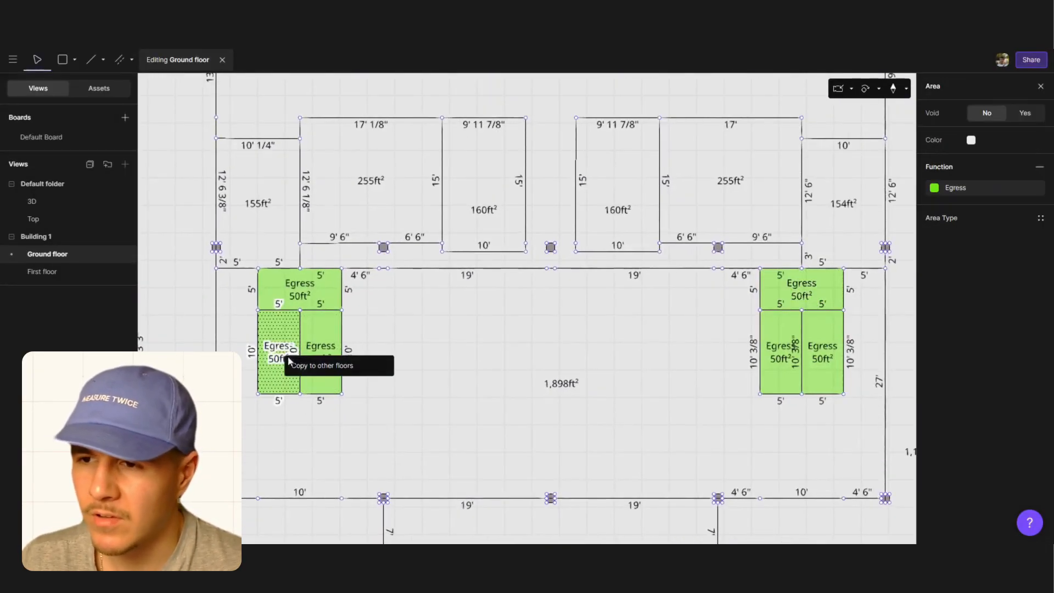
left_click(307, 365)
left_click(430, 251)
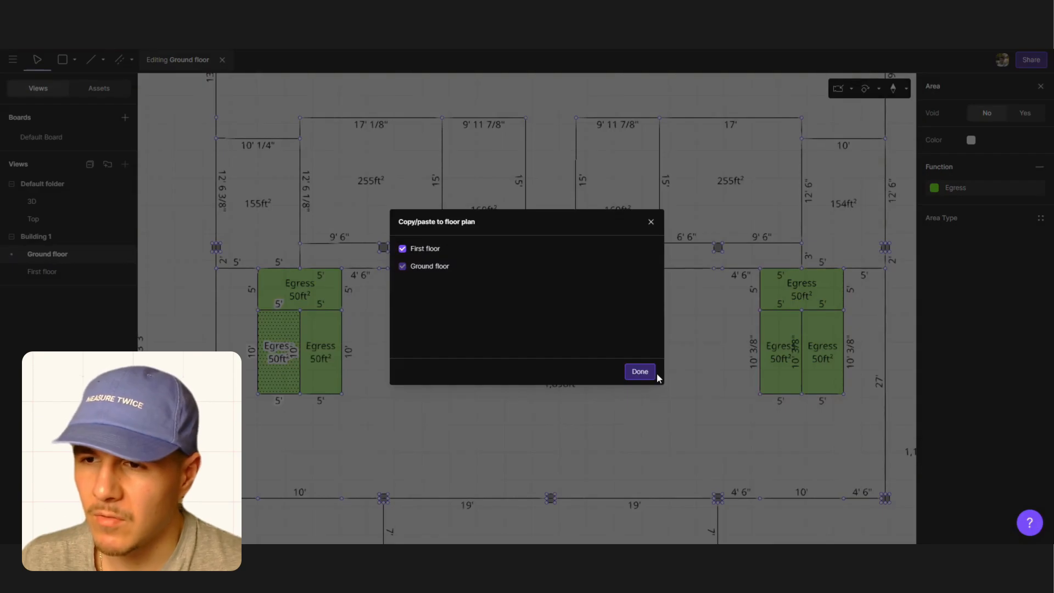
left_click(640, 372)
right_click(321, 292)
left_click(352, 298)
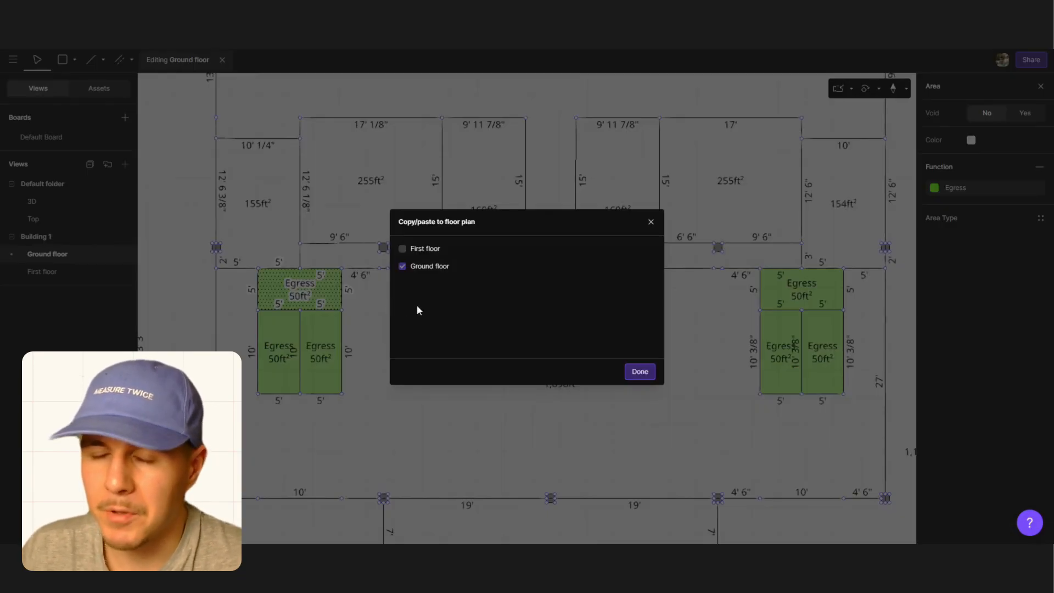
left_click(423, 249)
left_click(640, 372)
Copy the lower-right Egress area of the left-hand egress block to the First floor plan
left_click(327, 367)
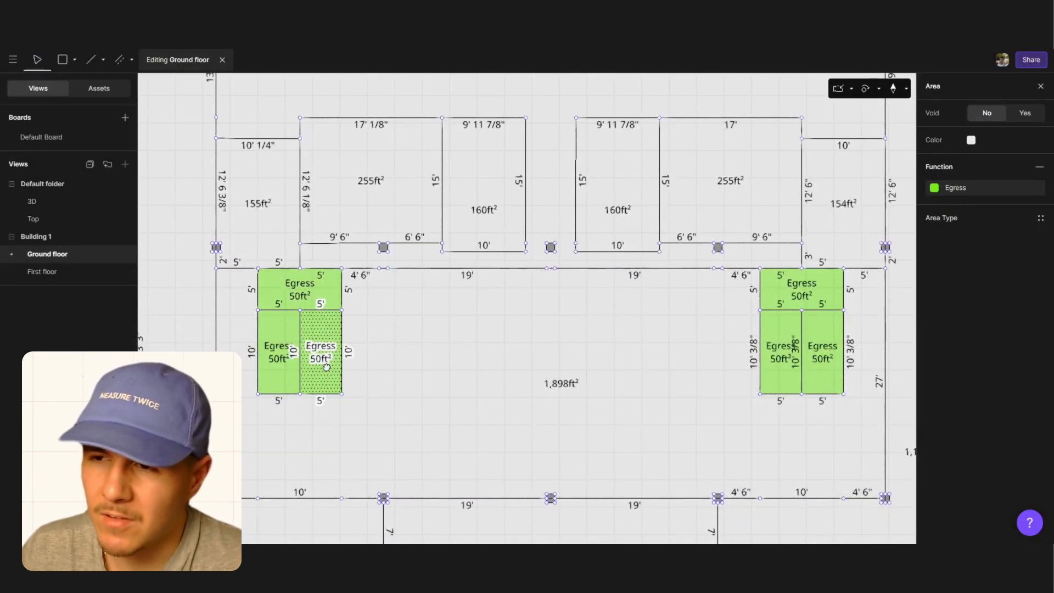
right_click(327, 367)
left_click(346, 373)
left_click(434, 249)
left_click(637, 369)
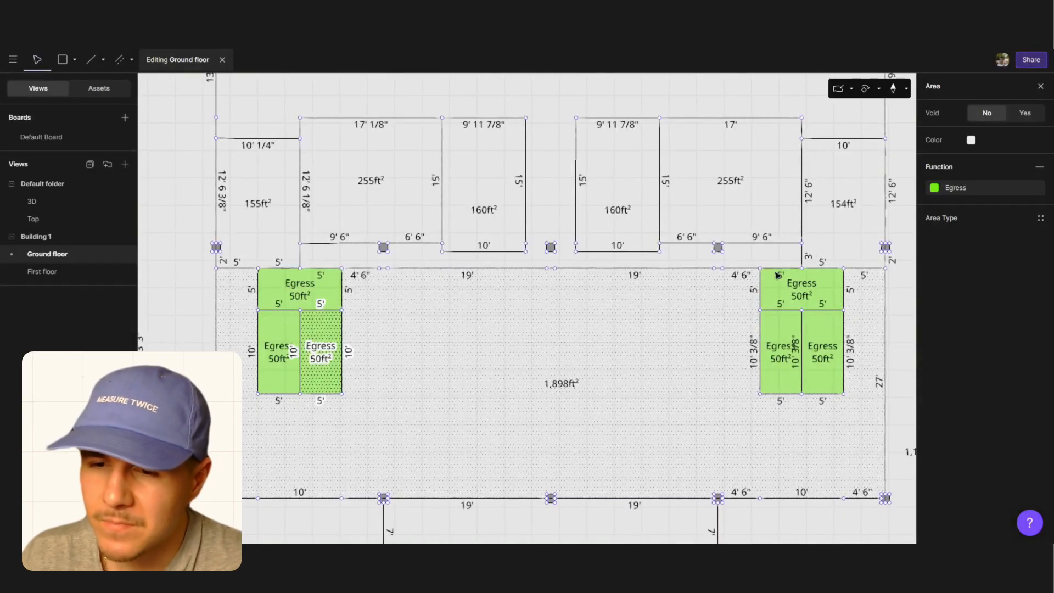
Exit the ground floor sketch and hide its area and length labels, showing only the names
key("Escape")
left_click(1025, 182)
left_click(1024, 201)
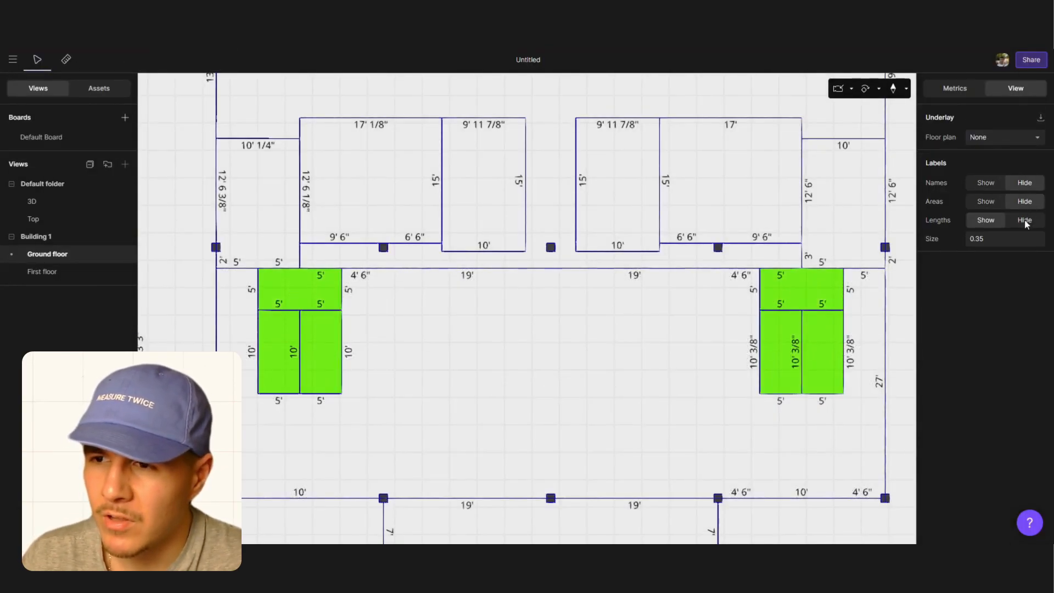
left_click(1024, 220)
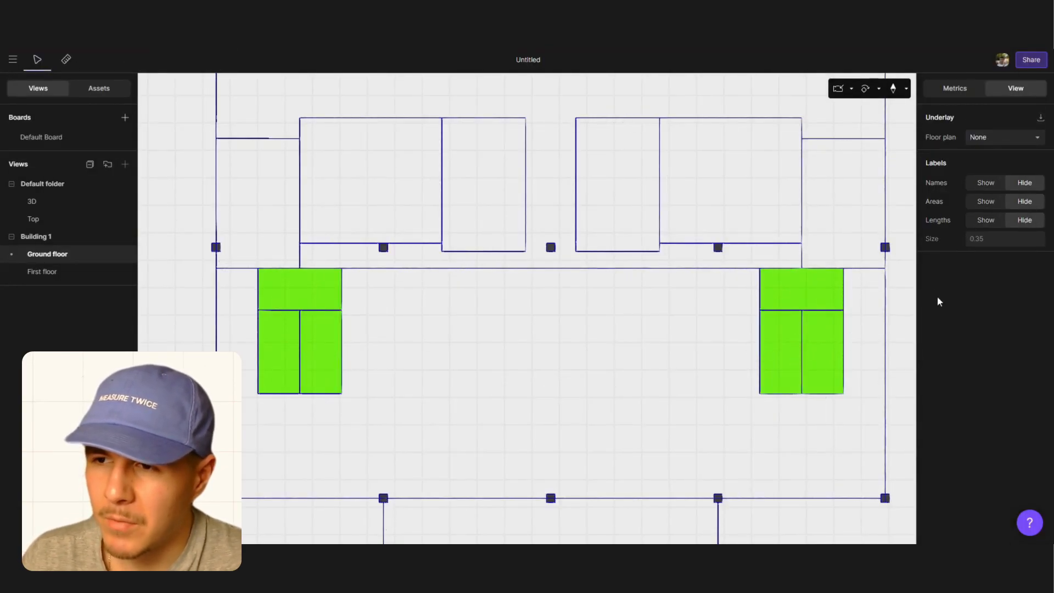
left_click(986, 201)
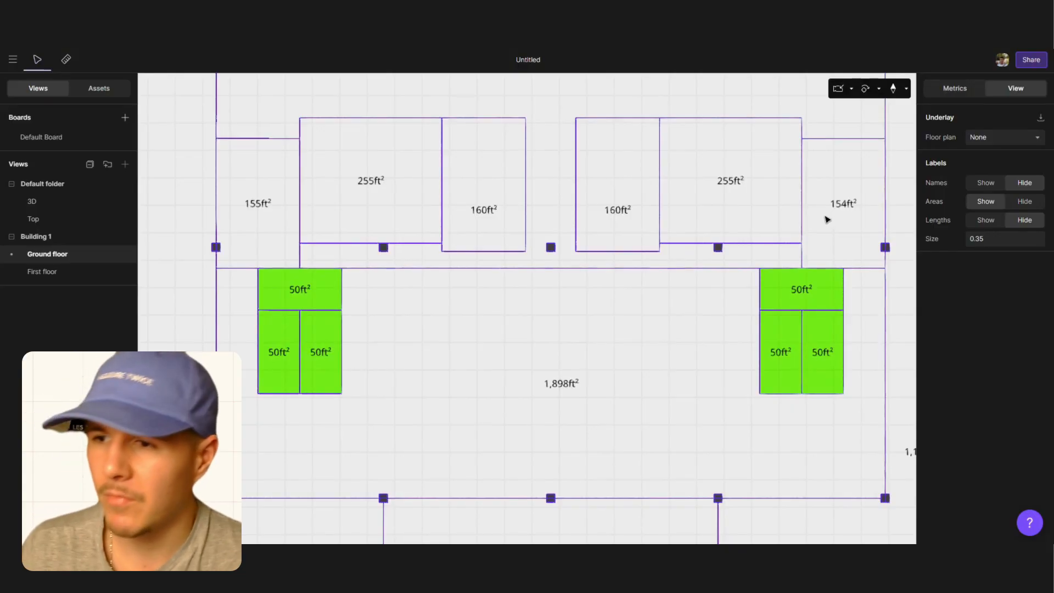
left_click(1024, 201)
left_click(985, 182)
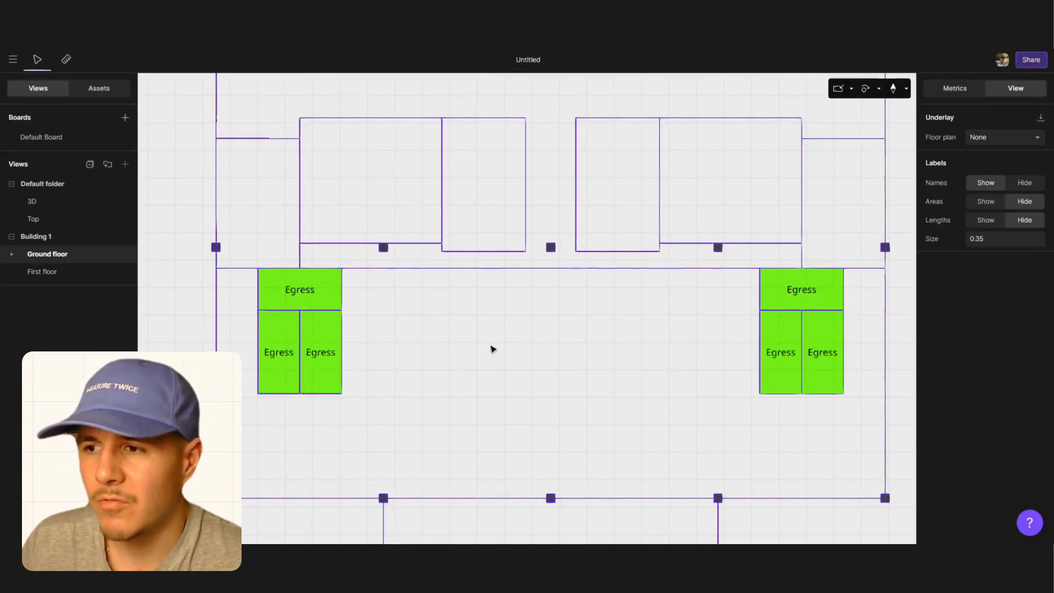
scroll(483, 352, "down", 5)
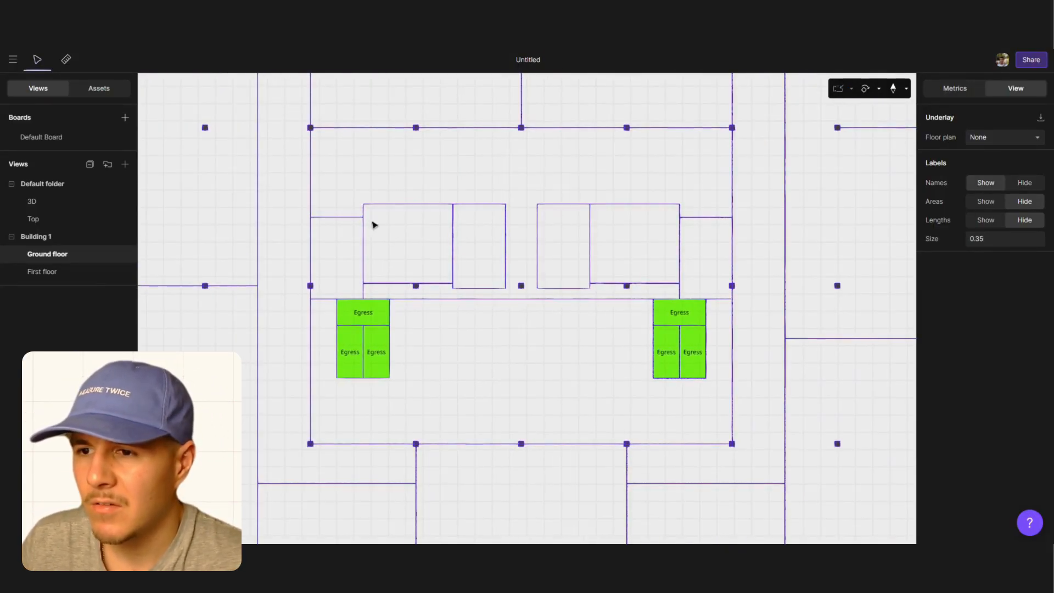
Open the First floor plan and hide its area and length labels
left_click(71, 275)
left_click(1024, 200)
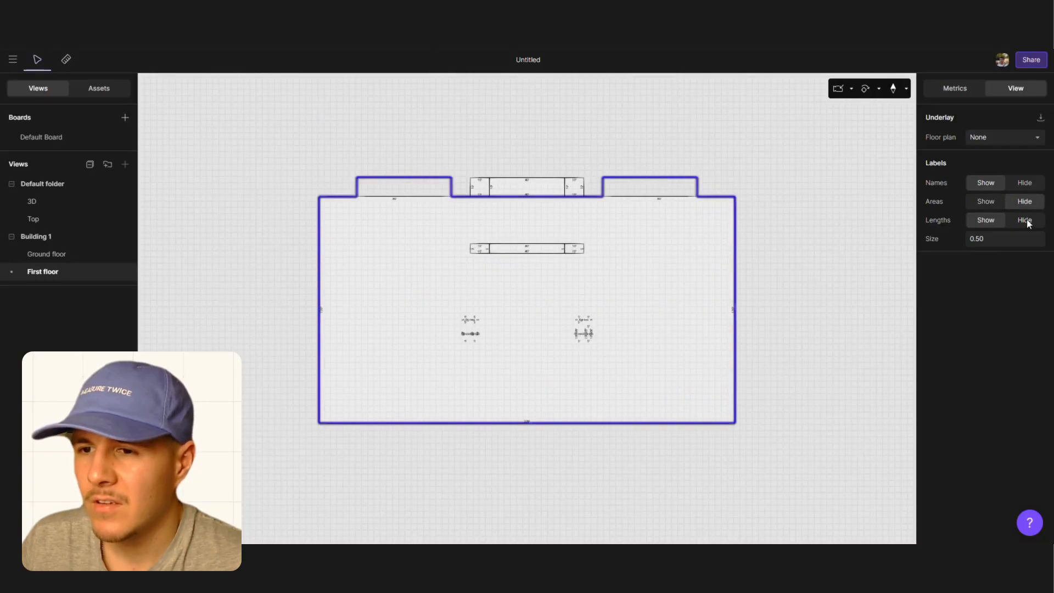
left_click(1024, 219)
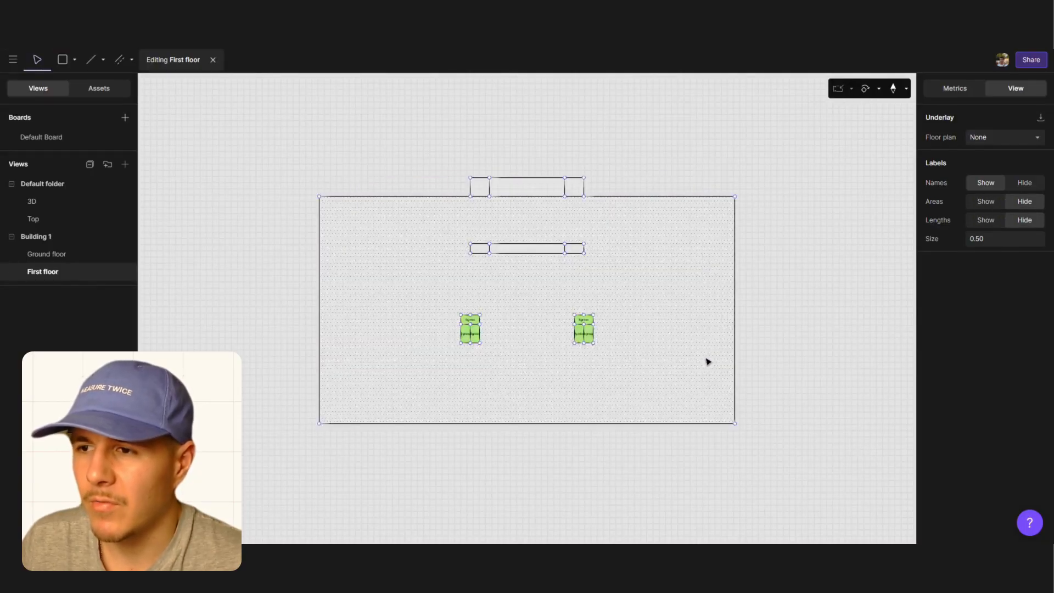
Open the First floor plan for editing and set the Ground floor as its underlay
scroll(659, 351, "up", 5)
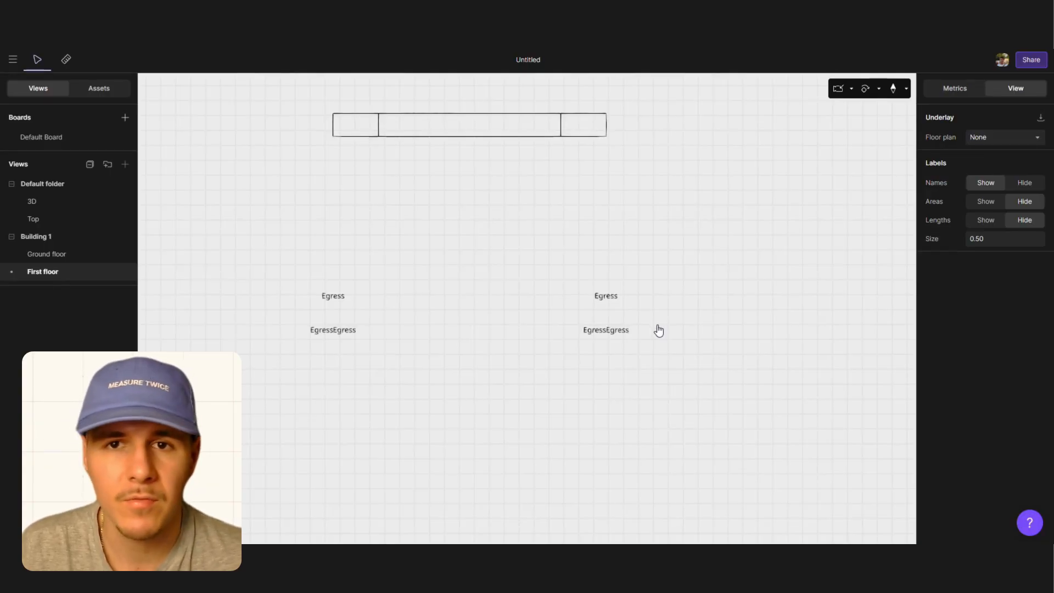
double_click(475, 279)
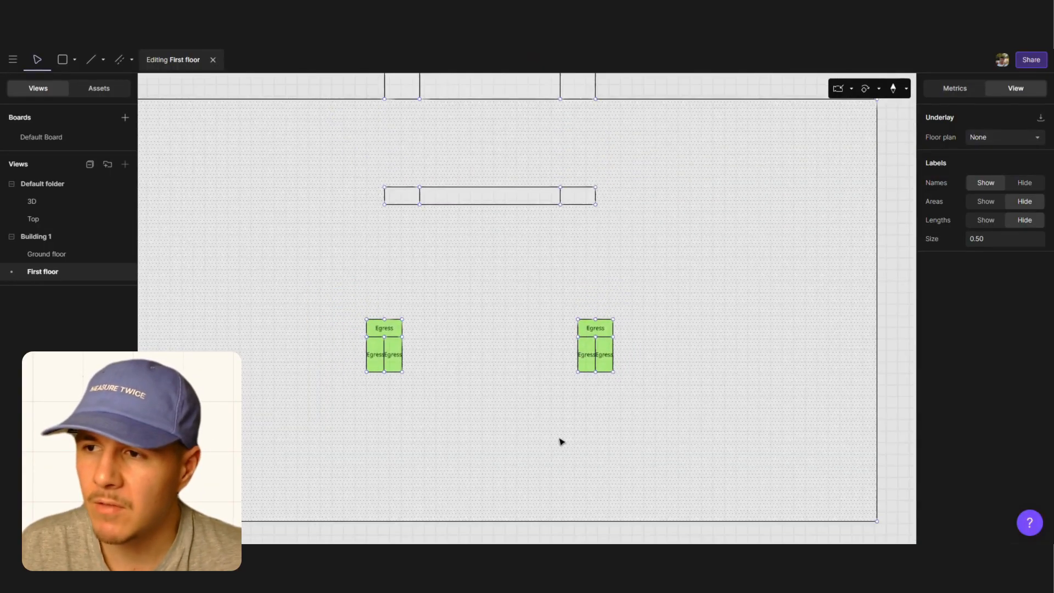
left_click(1013, 137)
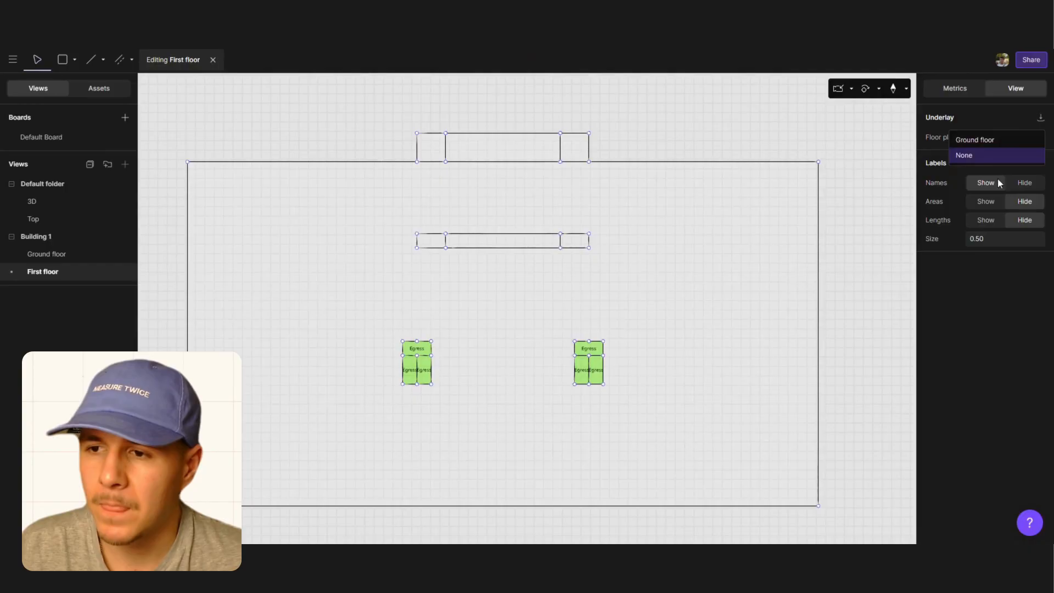
left_click(988, 140)
Draw horizontal guide lines about 17' long outward from both lower outer corners of the narrow strip above the egress blocks
left_click(94, 61)
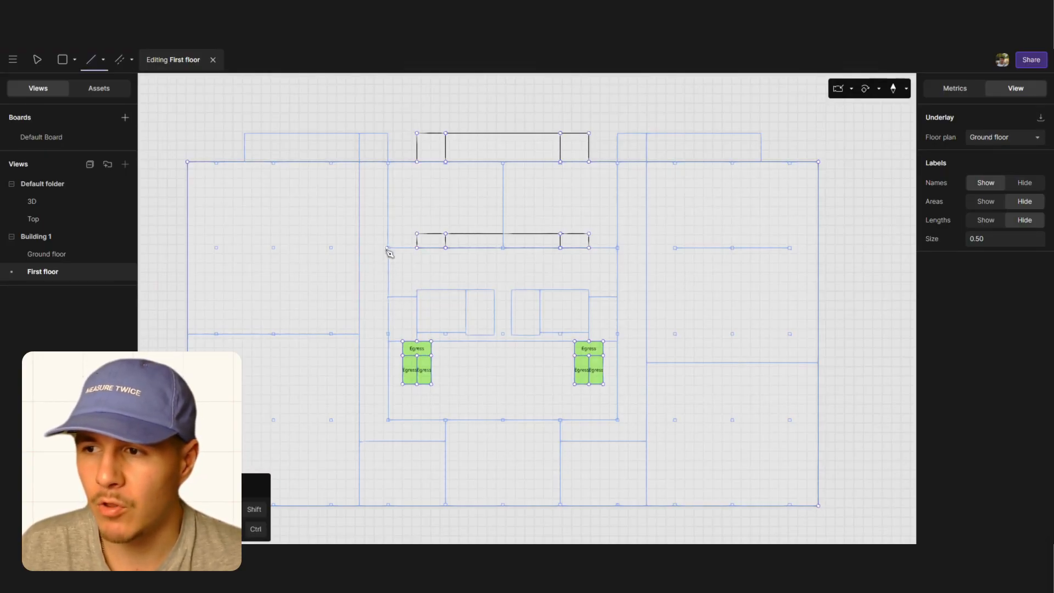
scroll(388, 252, "up", 3)
left_click(417, 247)
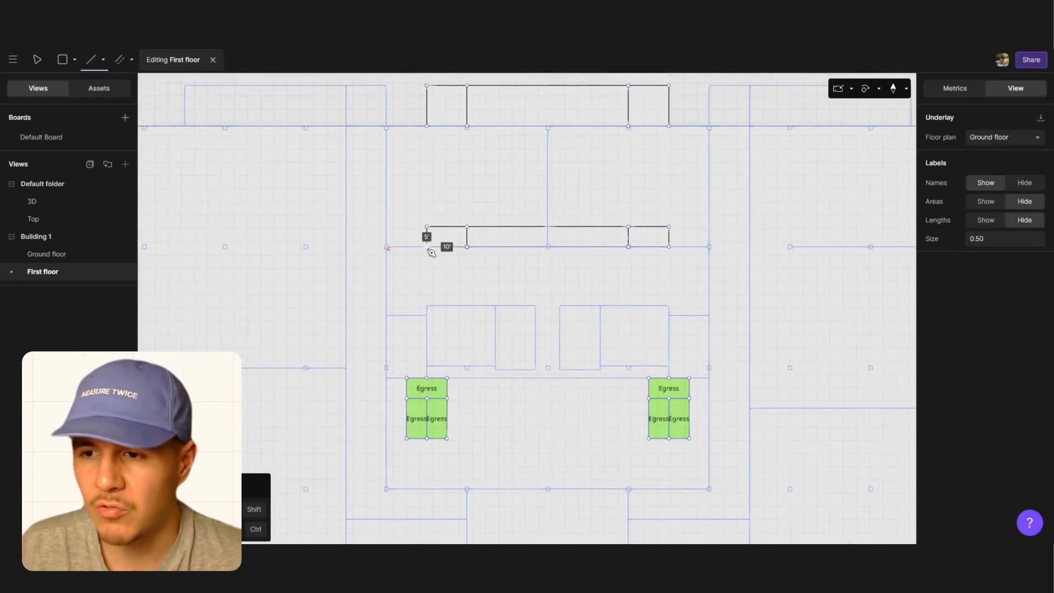
left_click(360, 247)
left_click(669, 246)
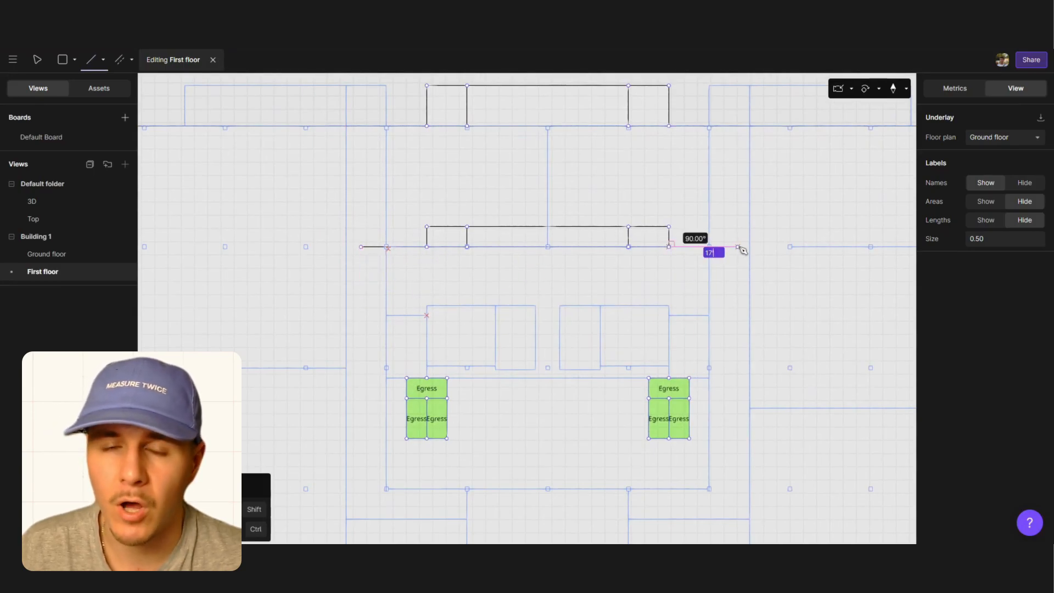
left_click(737, 247)
Offset both horizontal guide lines downward with the Offset tool
left_click(130, 61)
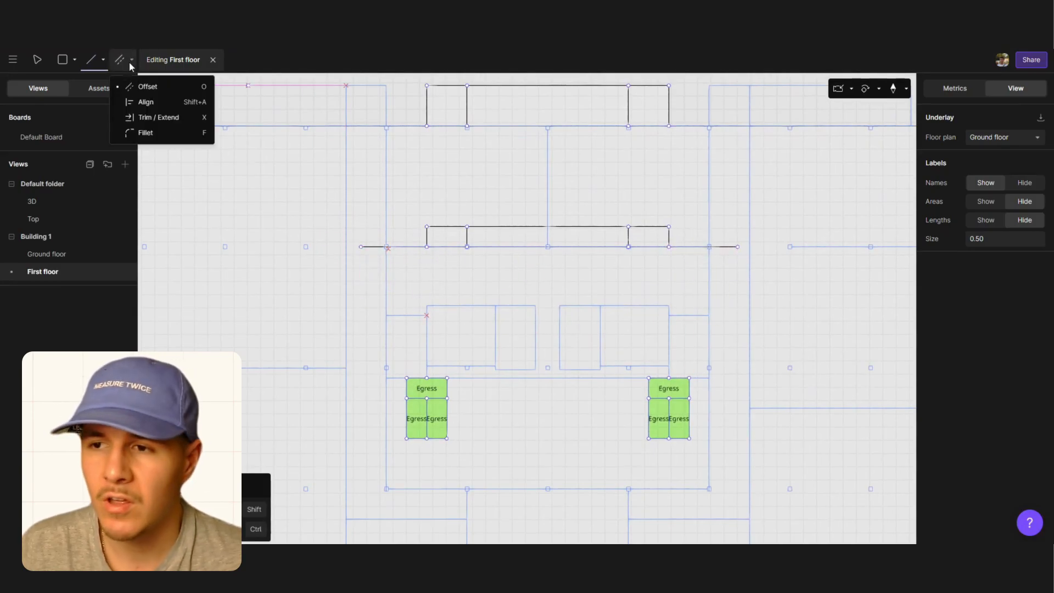
left_click(147, 86)
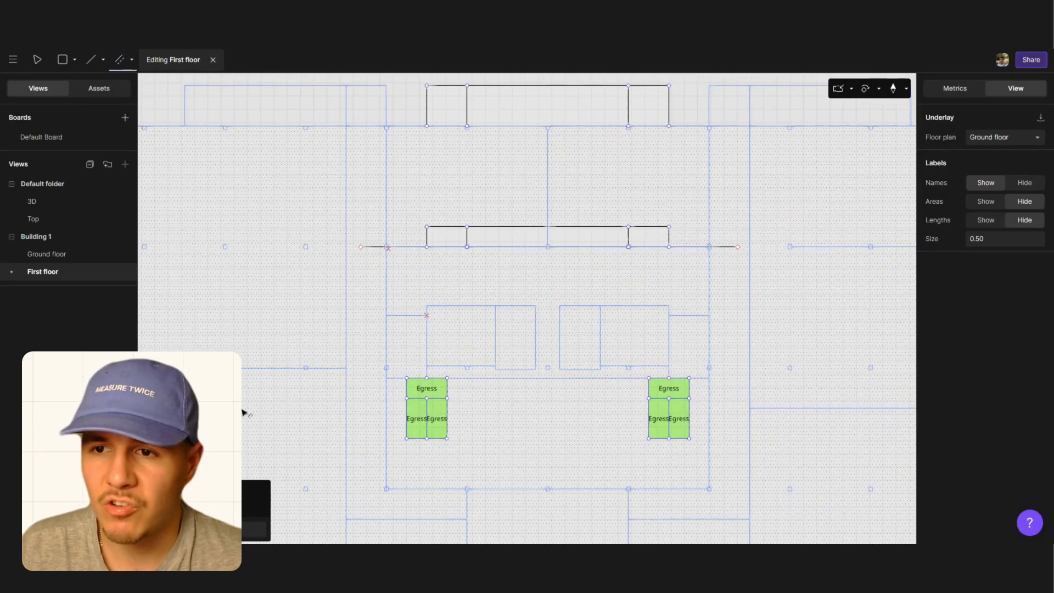
left_click(376, 267)
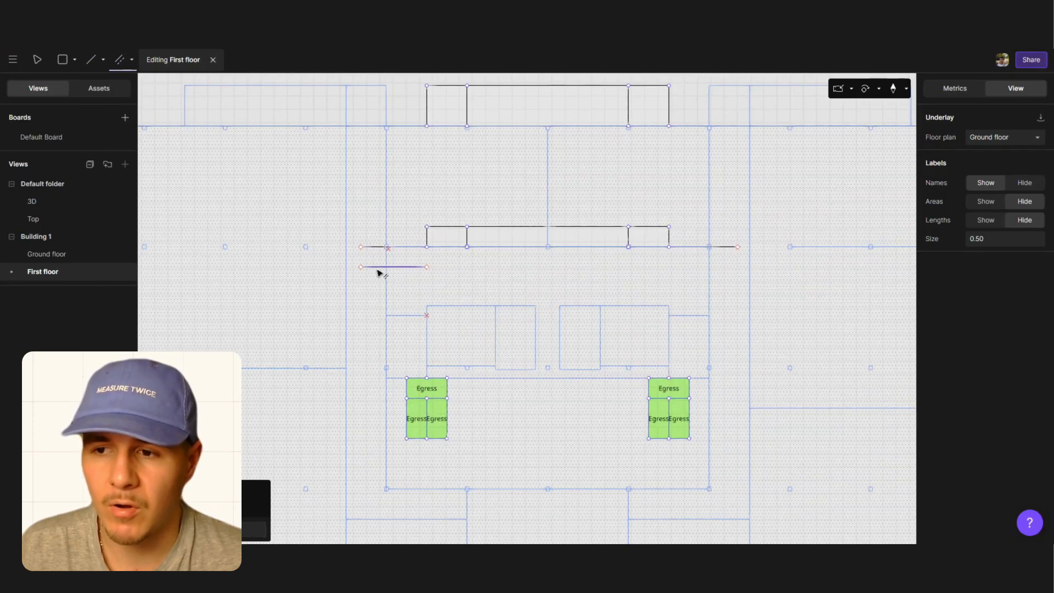
left_click(708, 266)
Draw a vertical line about 15' long down from each offset guide line, along the underlay's central room walls
left_click(90, 60)
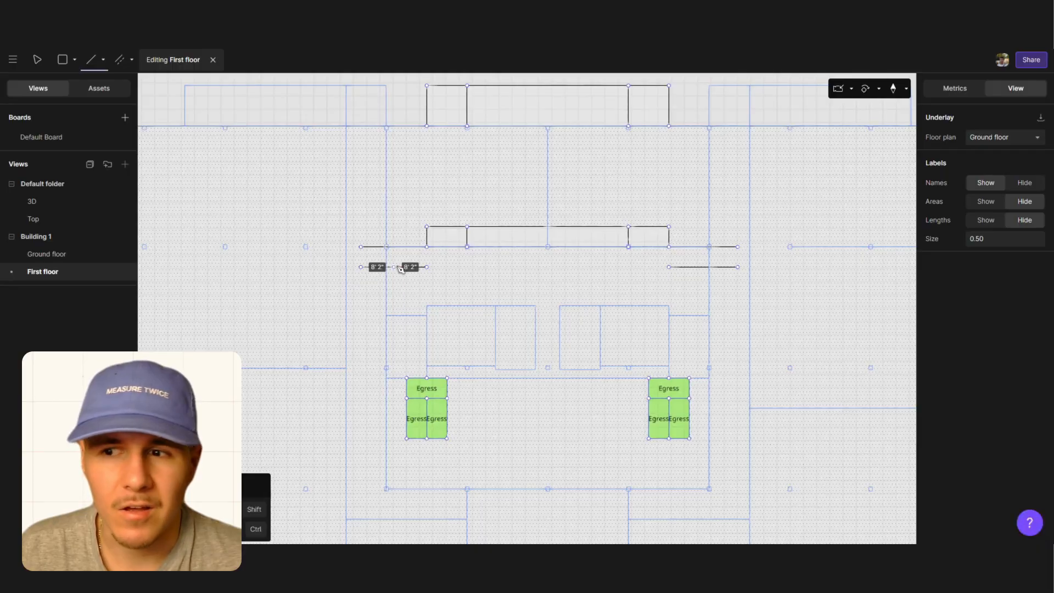
left_click(361, 247)
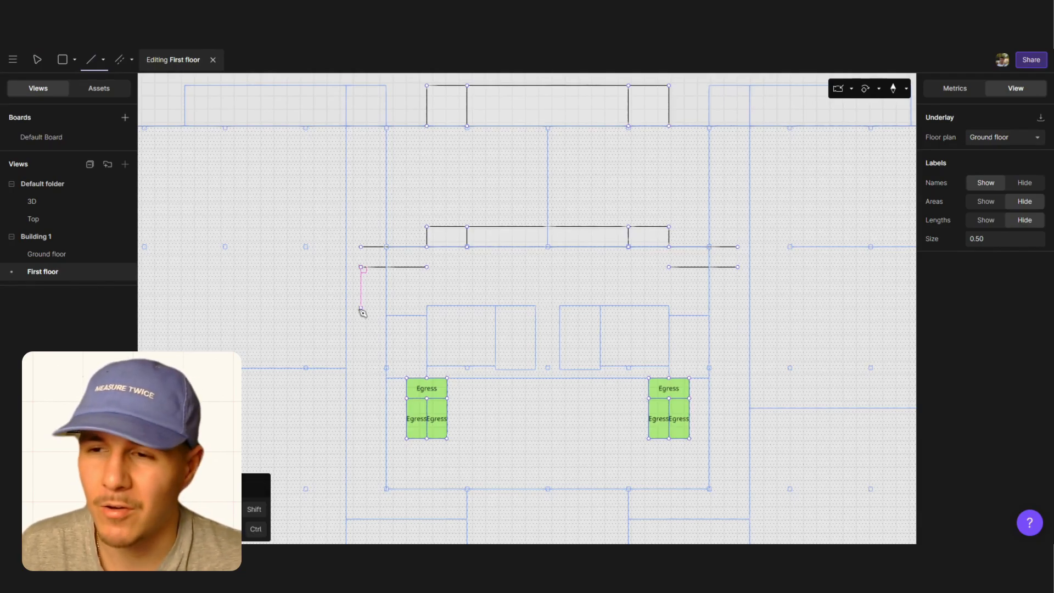
left_click(387, 267)
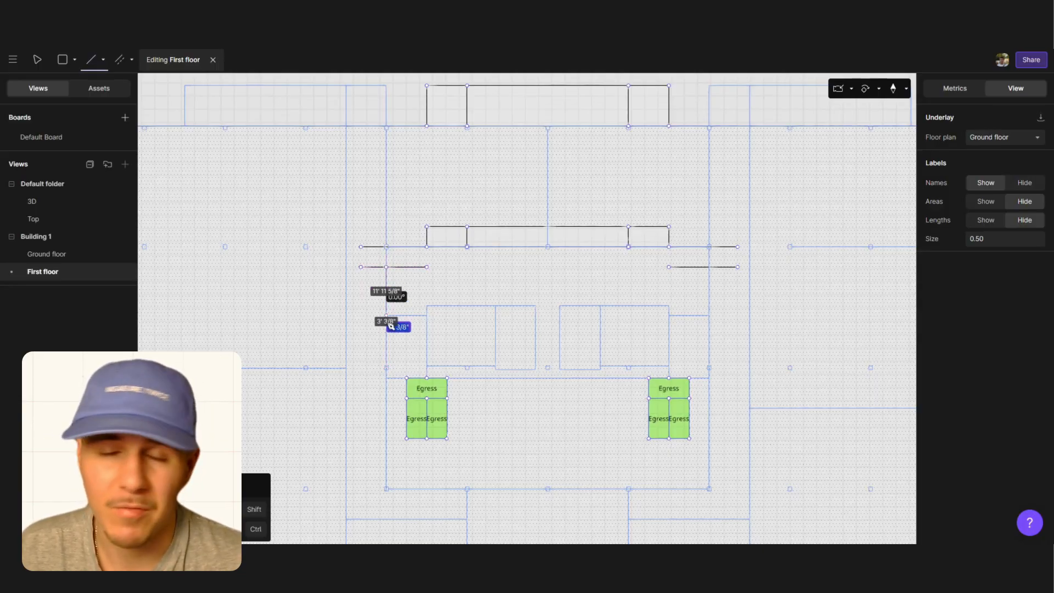
left_click(386, 328)
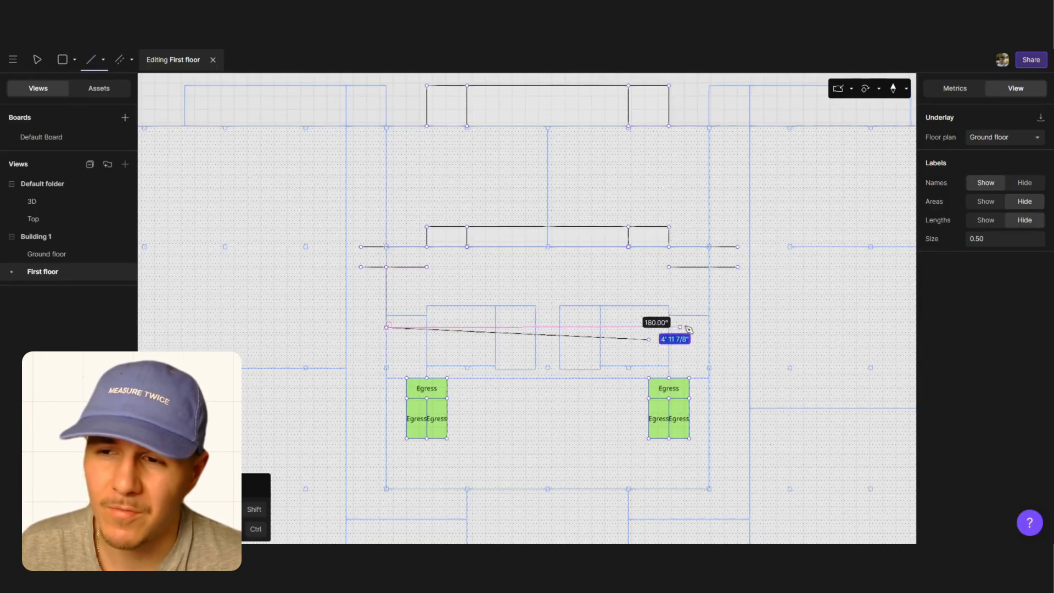
left_click(709, 267)
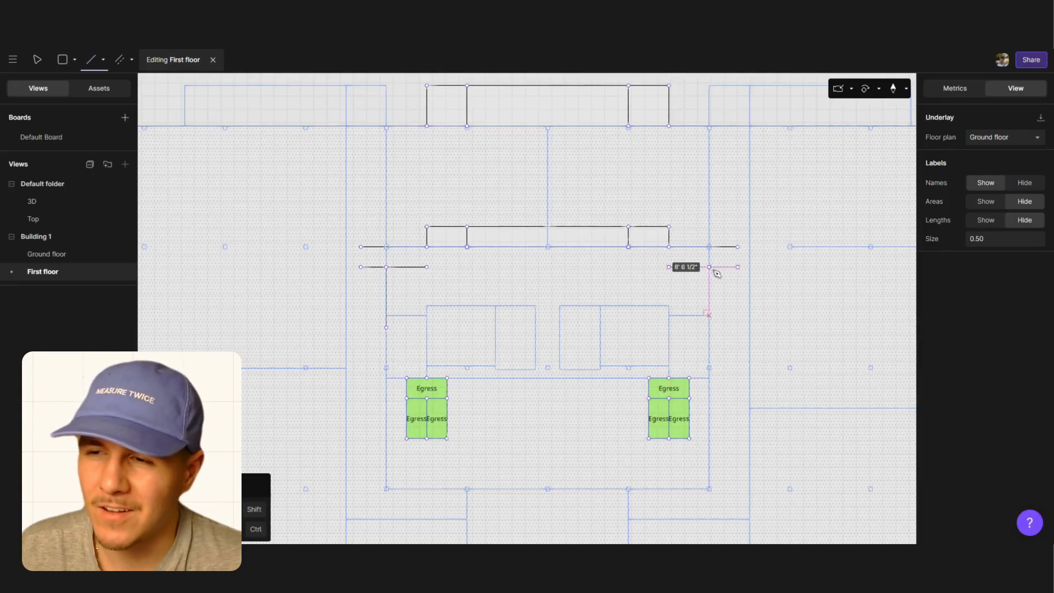
left_click(709, 327)
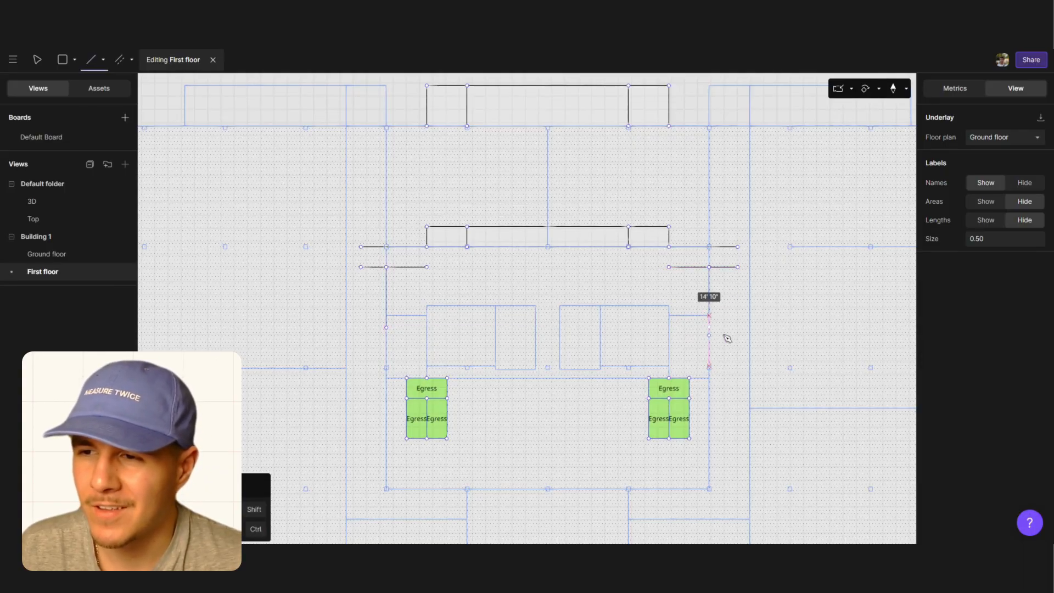
key("Escape")
Offset the two vertical lines 2' 6" to both sides and close the lower ends to form narrow rectangles
left_click(128, 62)
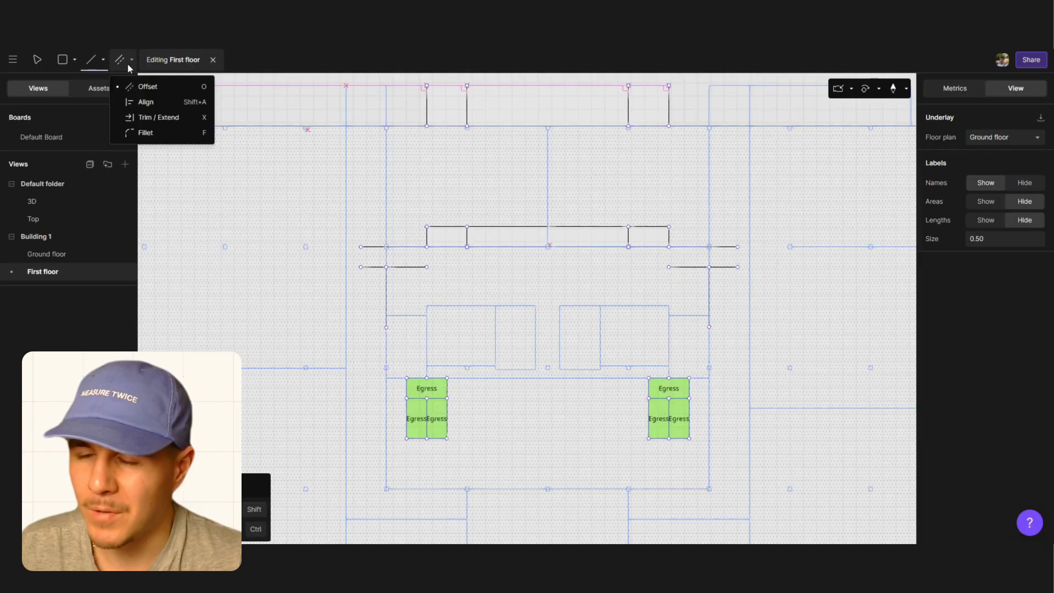
left_click(155, 117)
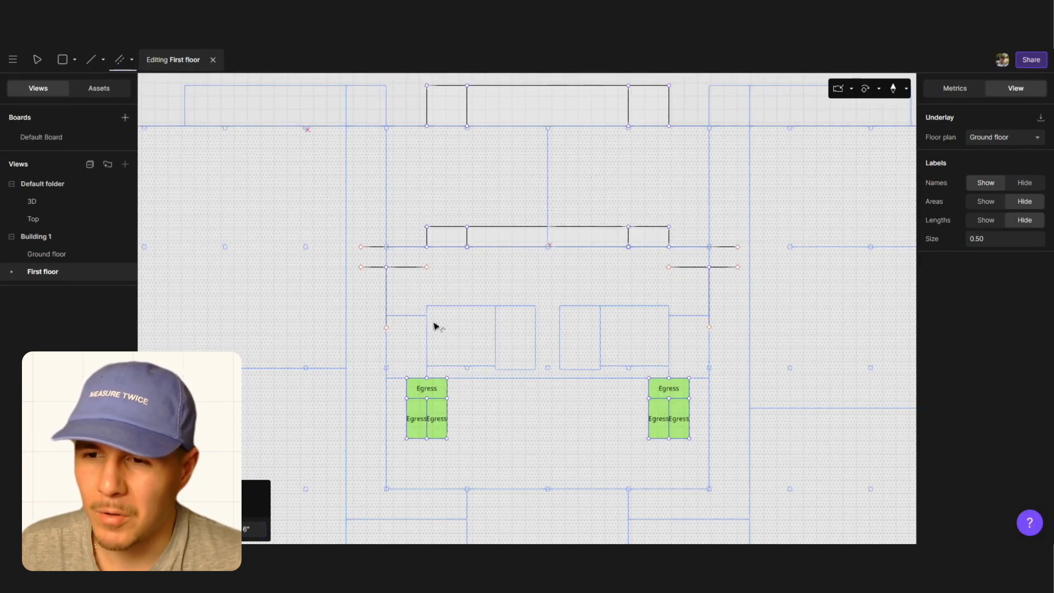
left_click(390, 301)
left_click(708, 310)
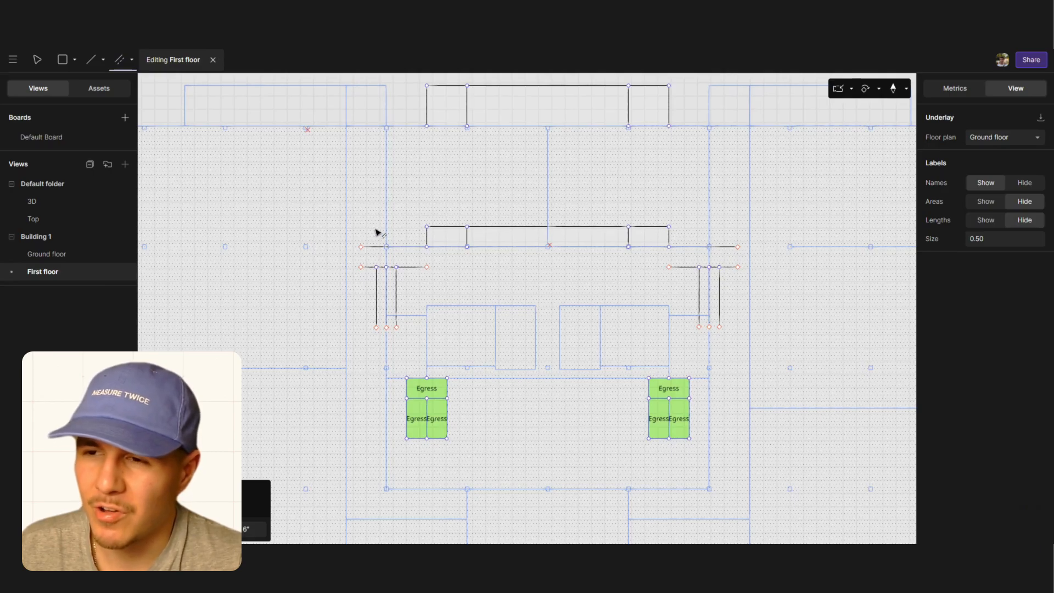
left_click(91, 59)
left_click(376, 327)
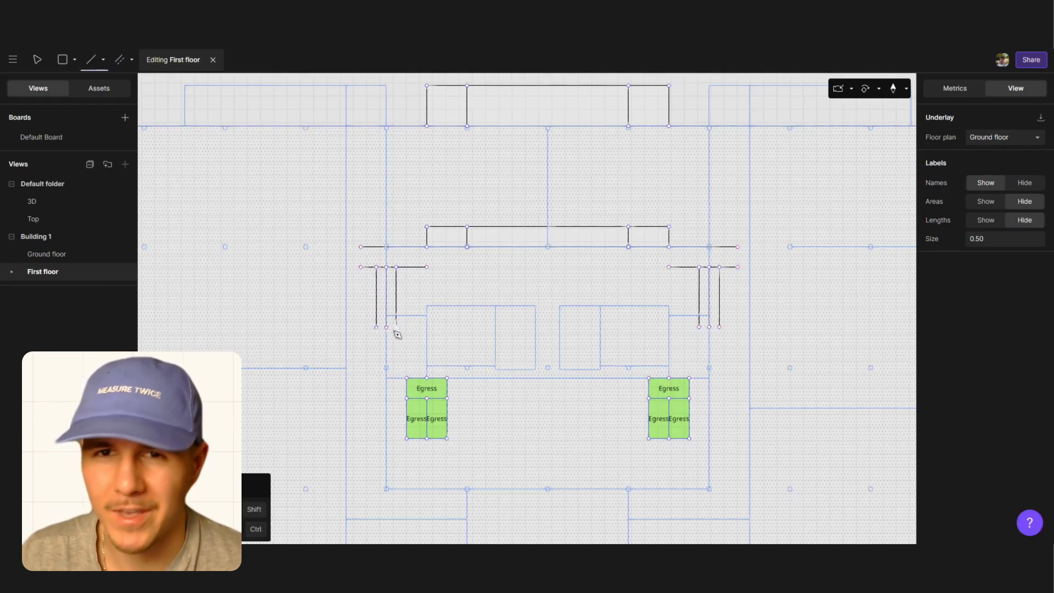
left_click(395, 327)
left_click(700, 327)
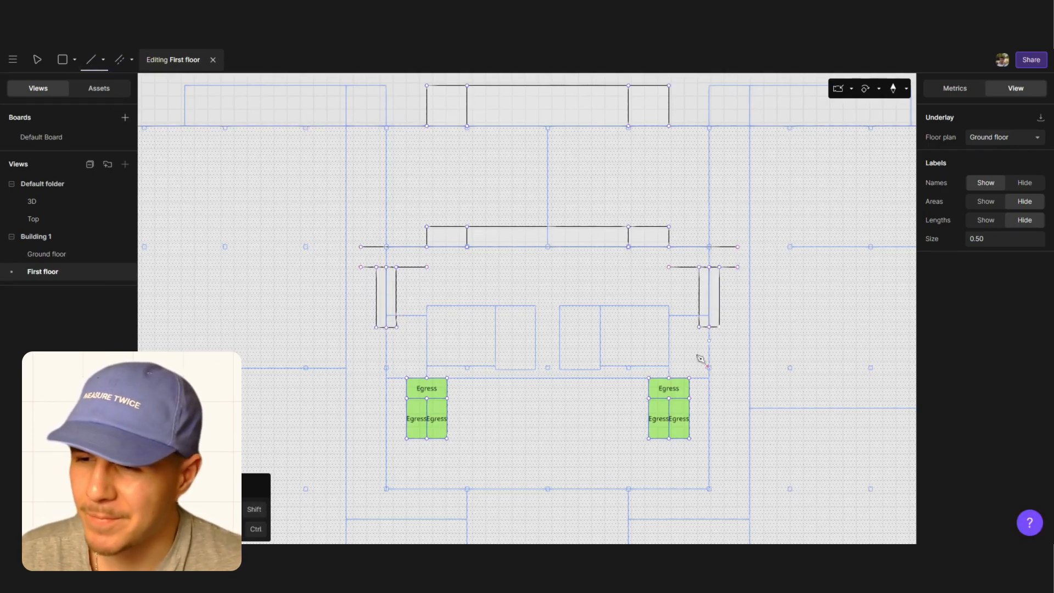
key("Escape")
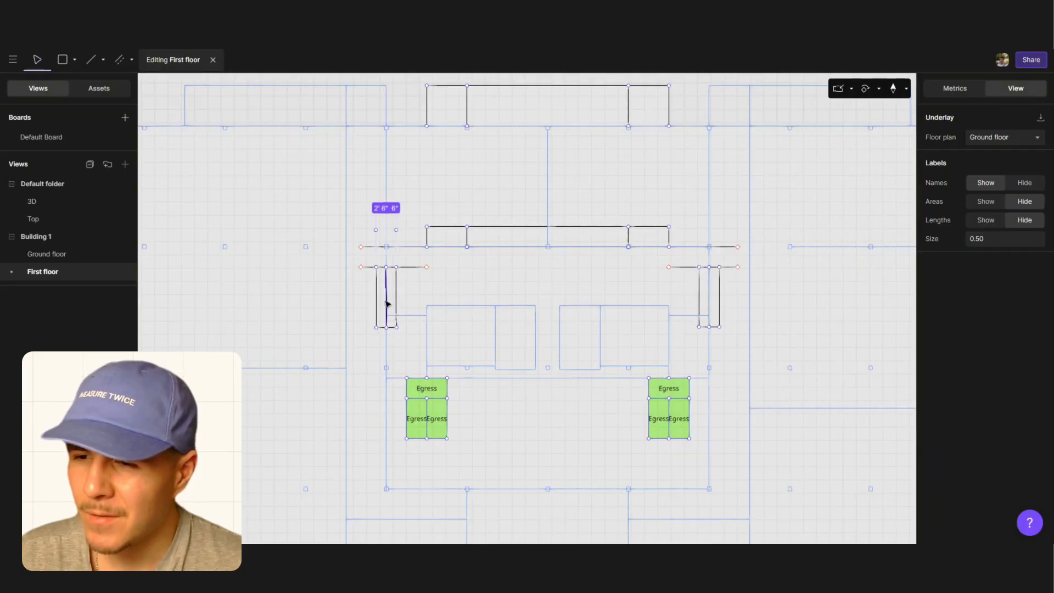
Delete the vertical centre lines and the horizontal guide lines around the two narrow rectangles
key("Delete")
left_click_drag(412, 234, 408, 292)
key("Delete")
left_click_drag(364, 240, 369, 287)
key("Delete")
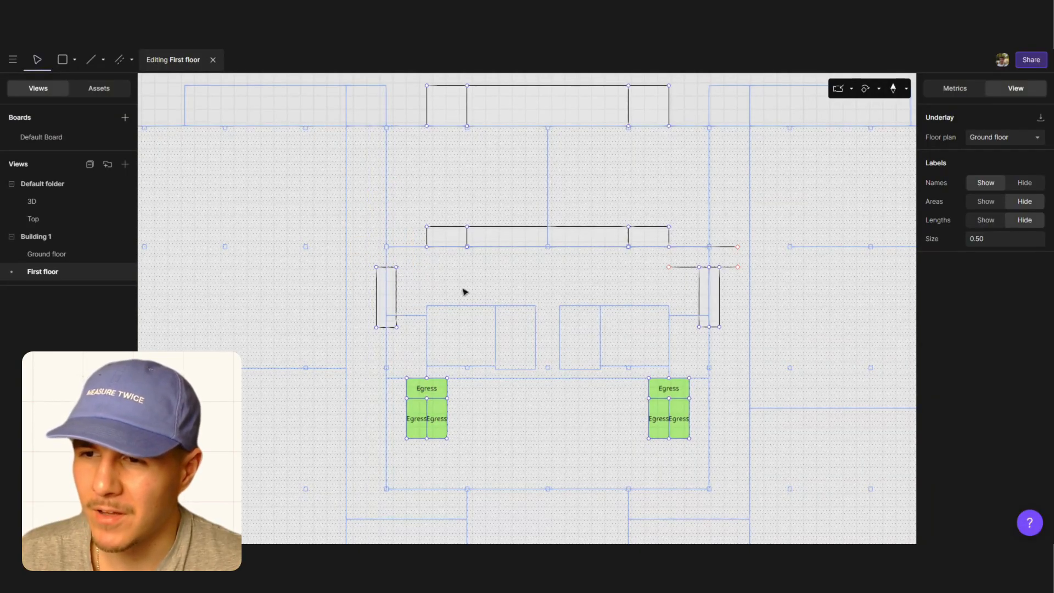
left_click_drag(758, 234, 671, 301)
key("Delete")
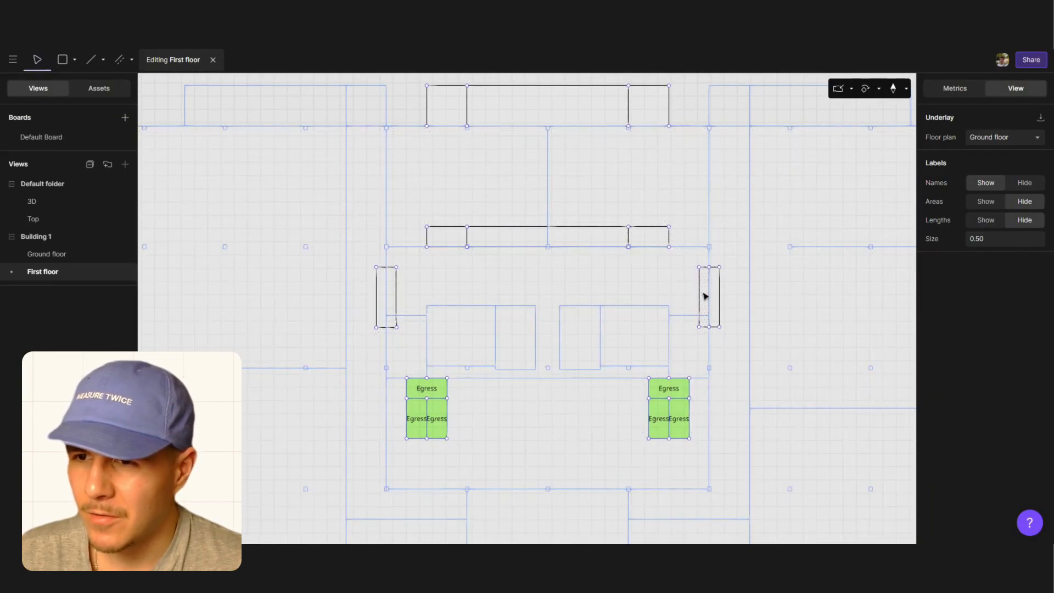
Assign the Structure function to both narrow rectangles and exit the First floor sketch
left_click(712, 302)
left_click(386, 297, "shift")
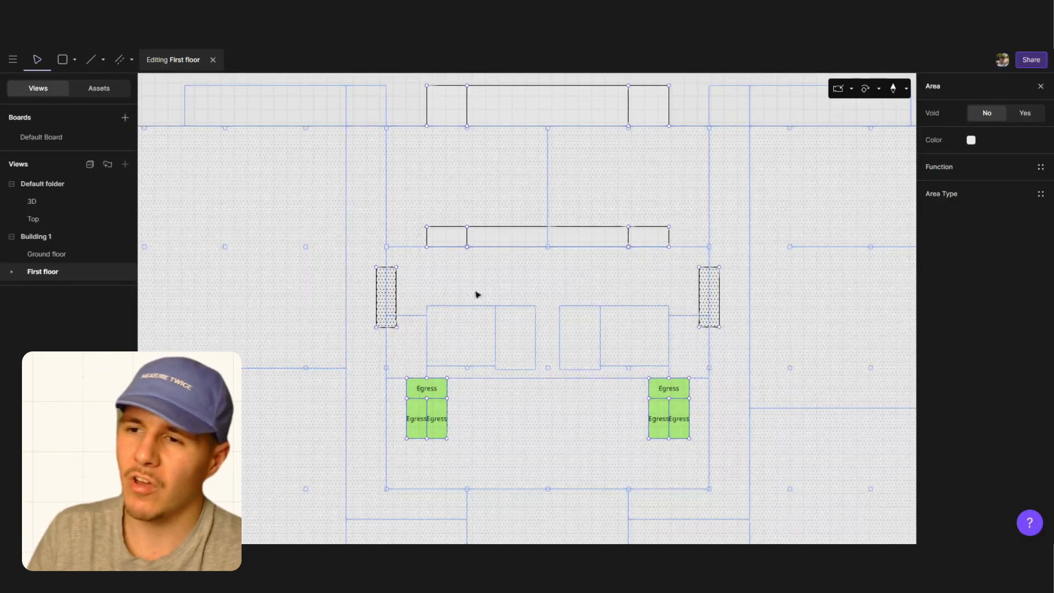
left_click(1040, 167)
left_click(821, 332)
key("Escape")
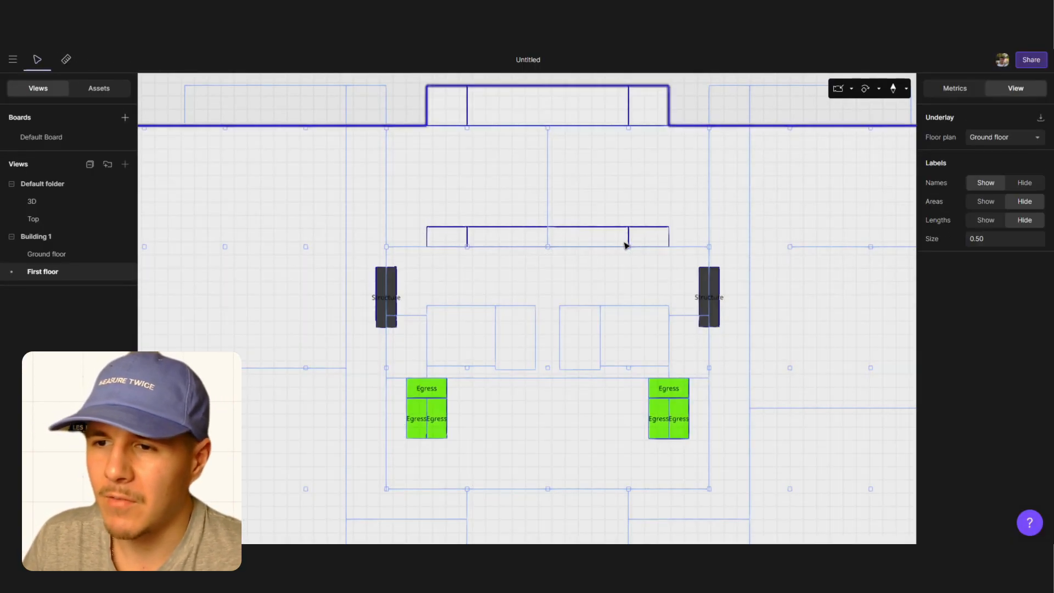
Reopen the First floor sketch and draw two vertical lines 146' long, from the building's upper edge through the egress blocks to below its lower edge
scroll(394, 301, "down", 3)
scroll(583, 308, "down", 2)
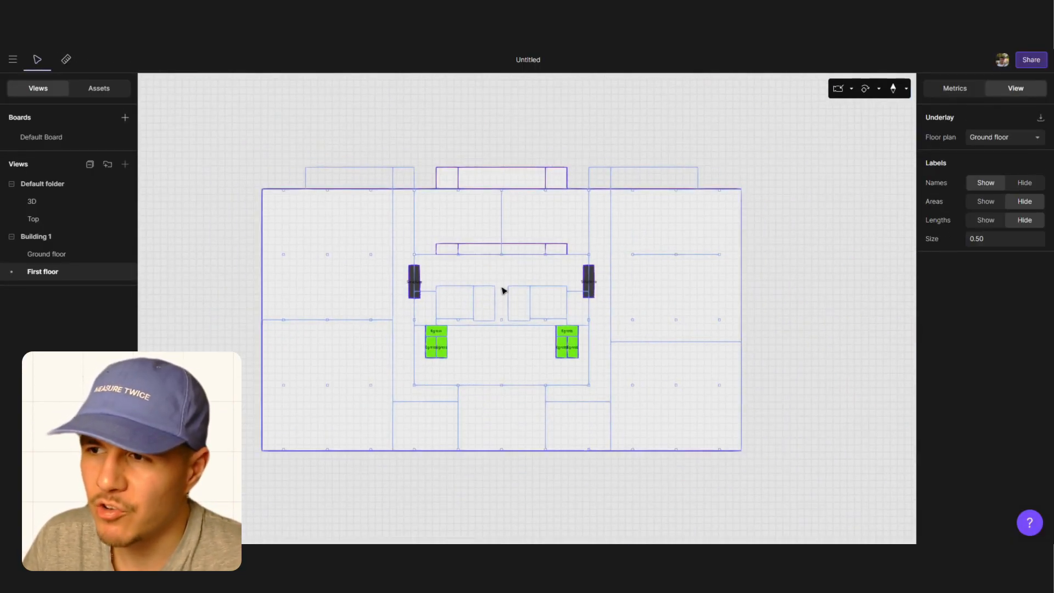
scroll(504, 290, "down", 1)
scroll(508, 411, "up", 3)
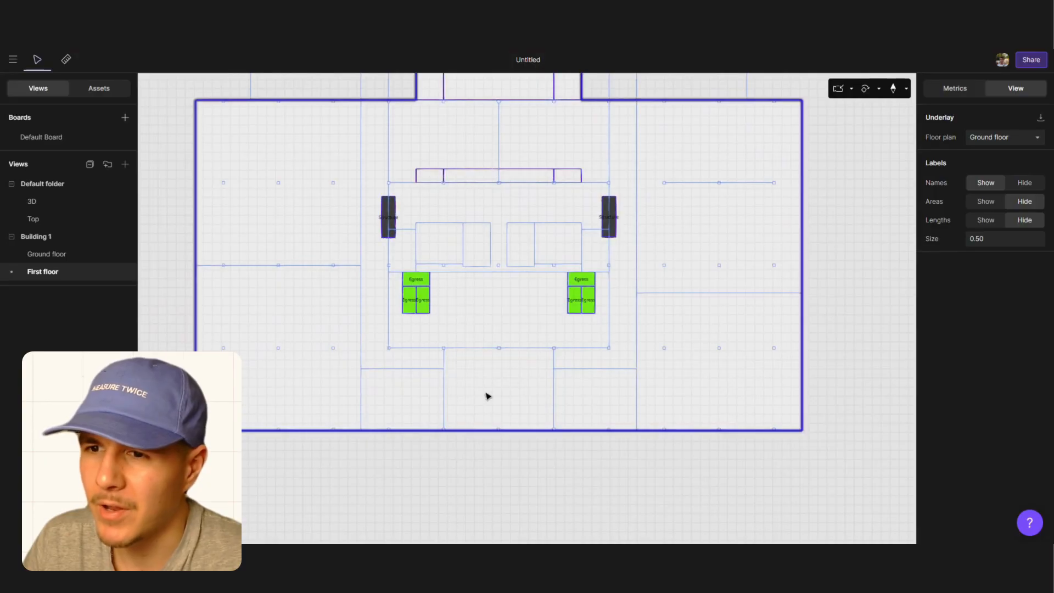
double_click(488, 396)
key("l")
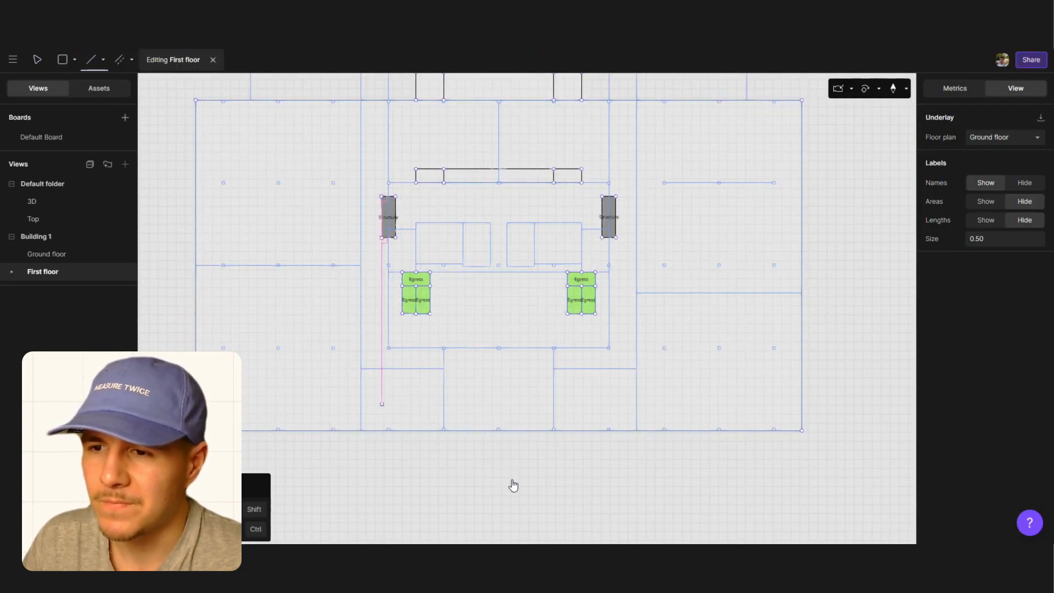
scroll(395, 438, "down", 1)
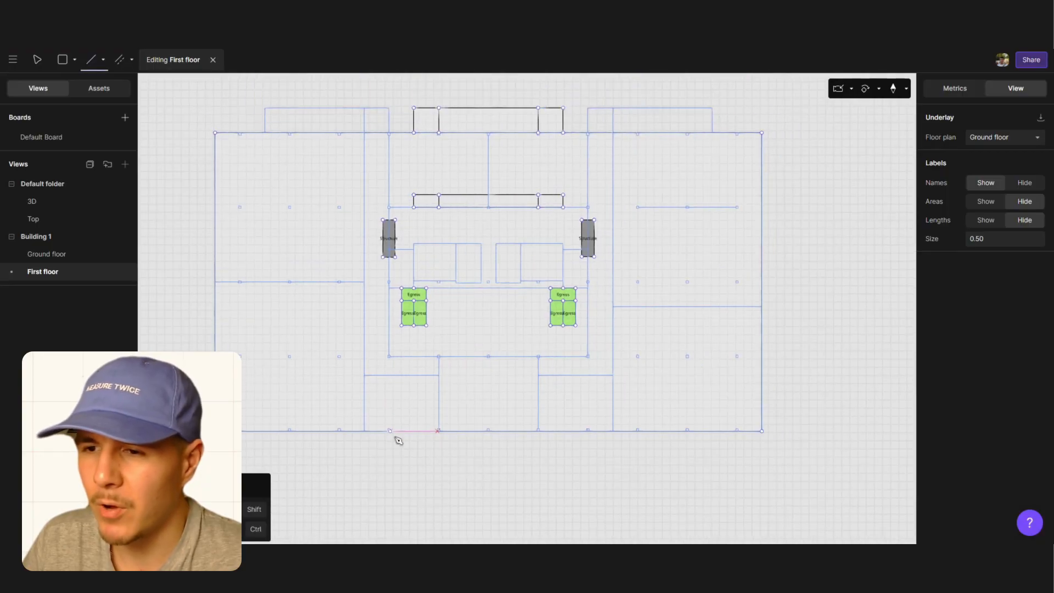
left_click(414, 135)
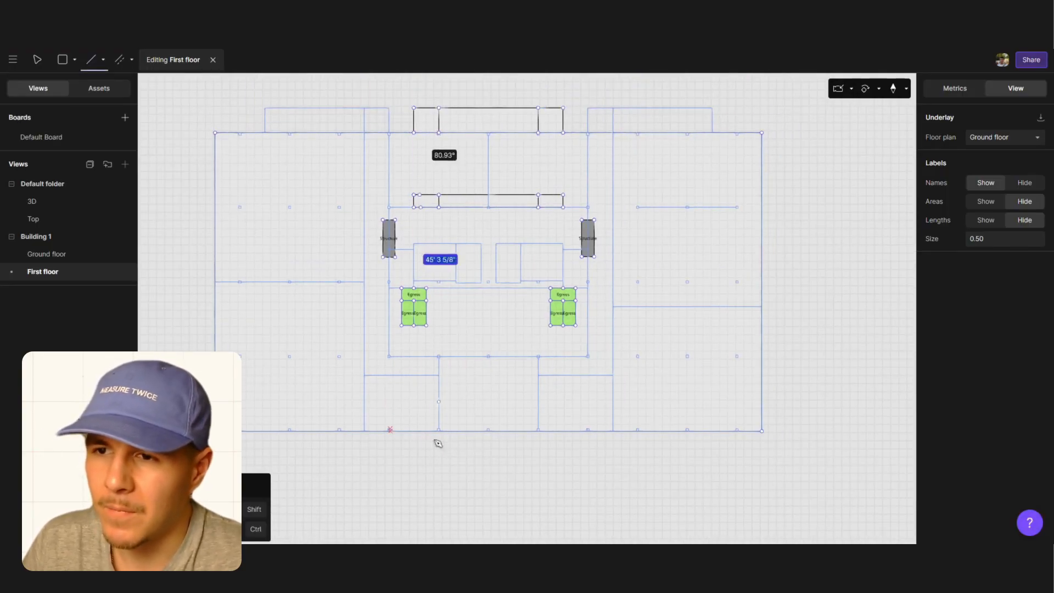
left_click(414, 495)
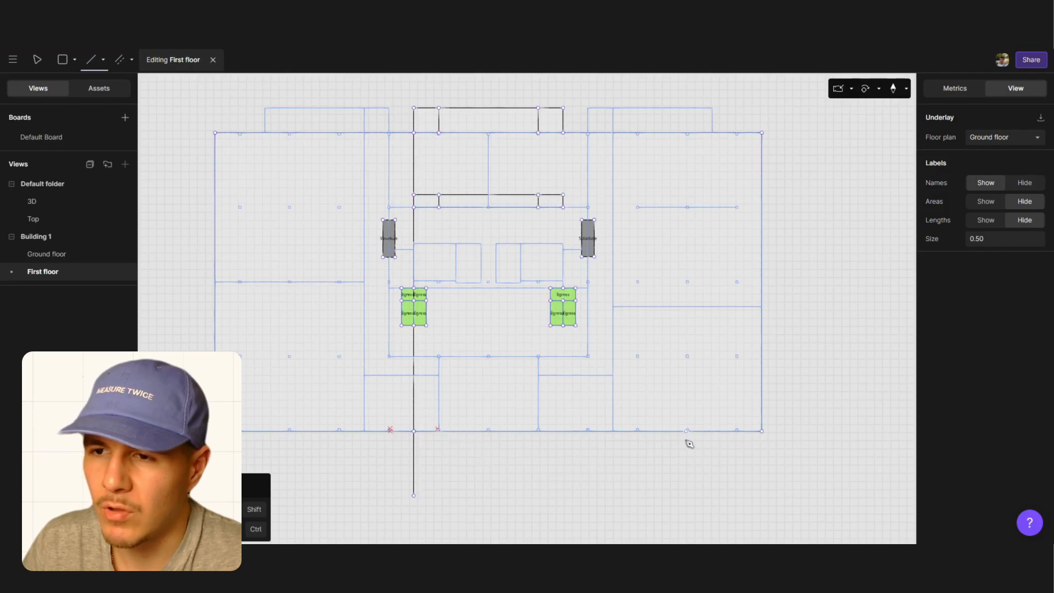
left_click(574, 326)
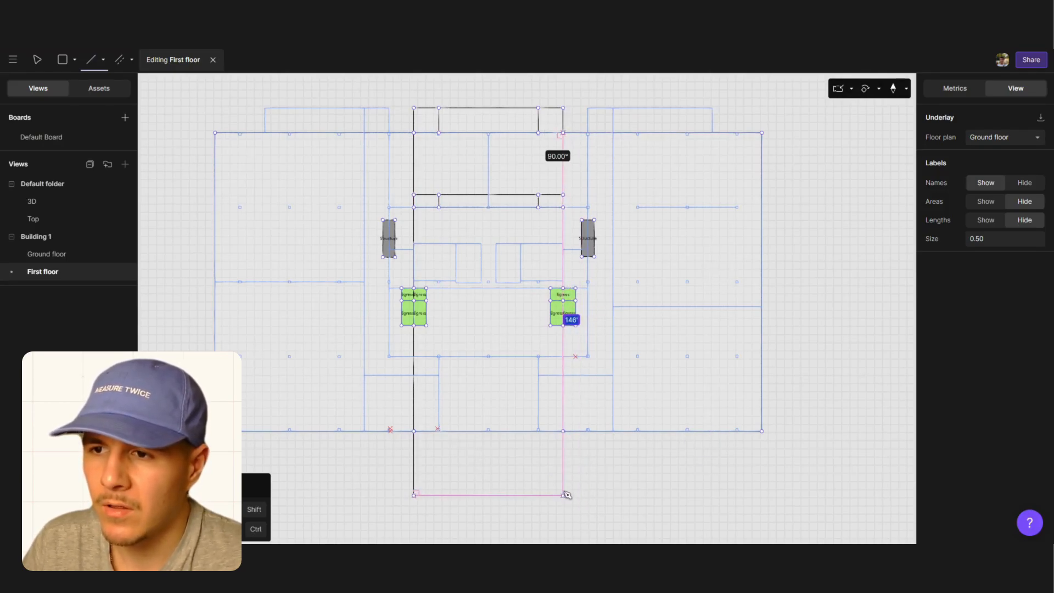
left_click(563, 494)
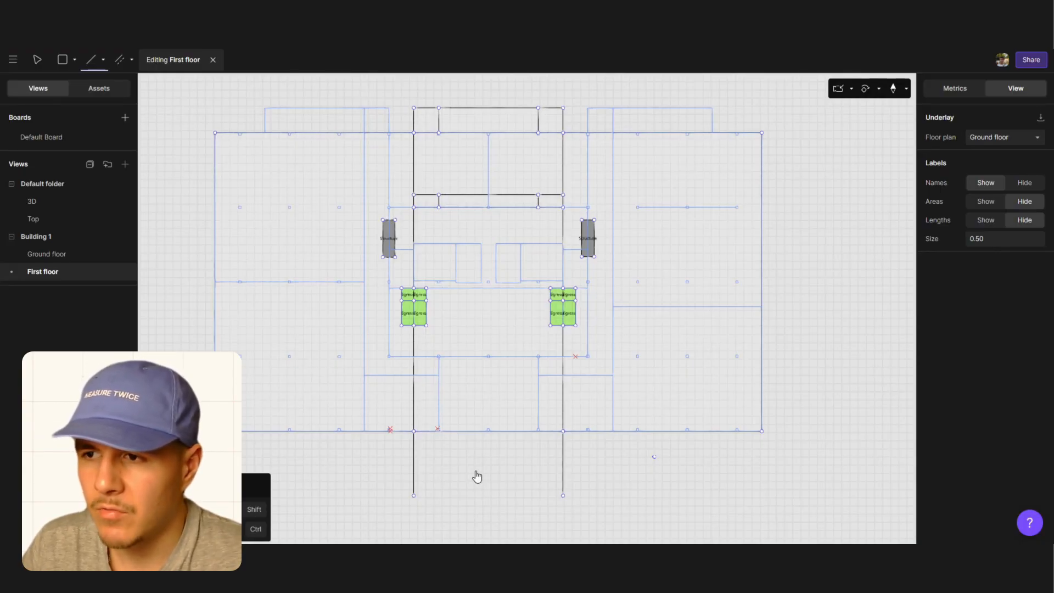
Draw a horizontal line joining the two long vertical lines 20' below the building's lower edge
left_click(424, 470)
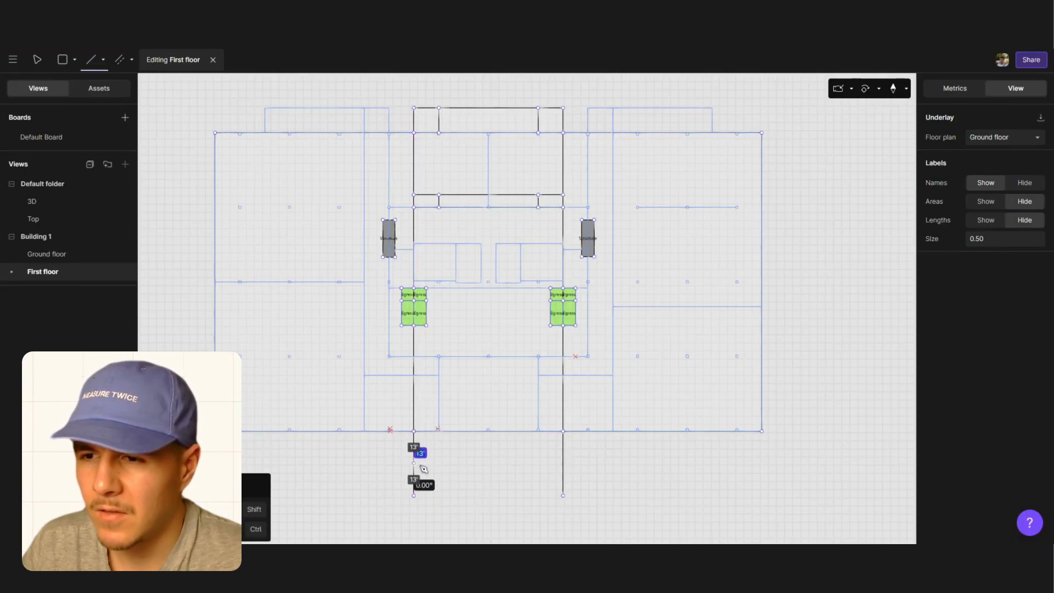
key("Return")
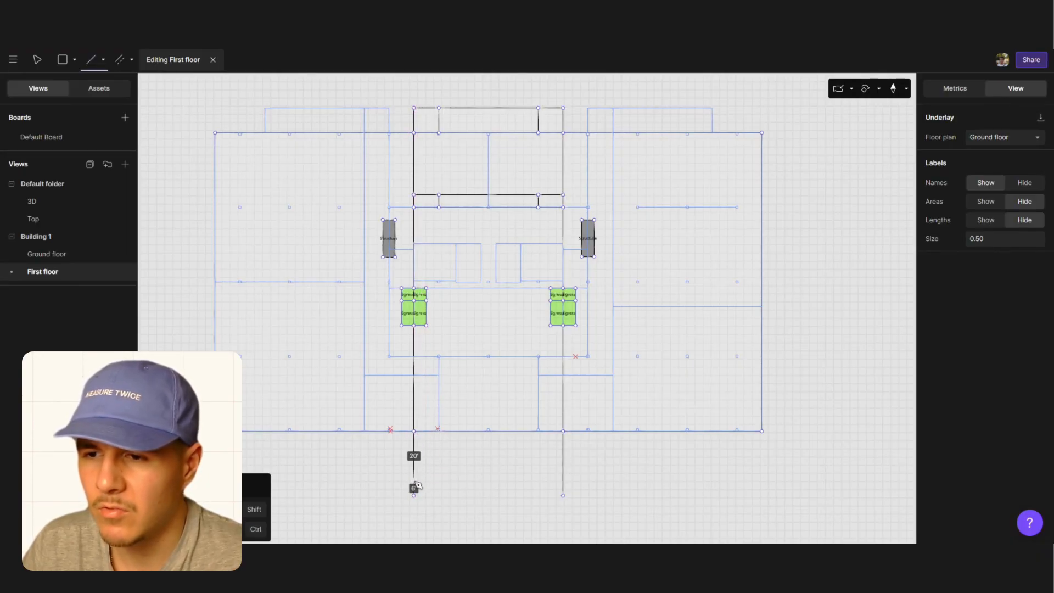
left_click(421, 485)
left_click(569, 488)
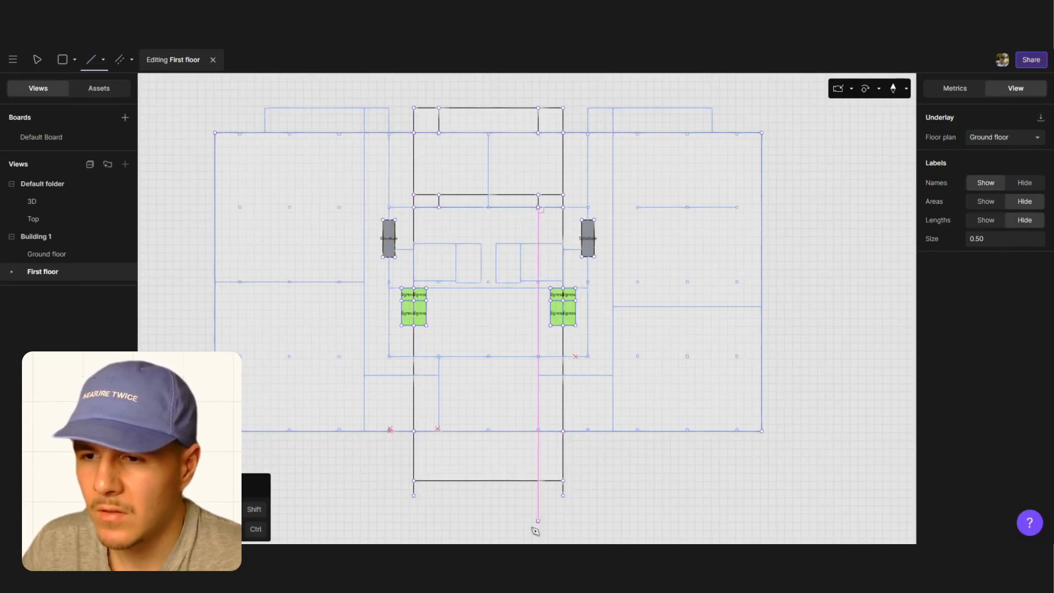
Draw a 6' line straight down from the midpoint of the new horizontal line and undo the extra 5' segment
left_click(488, 482)
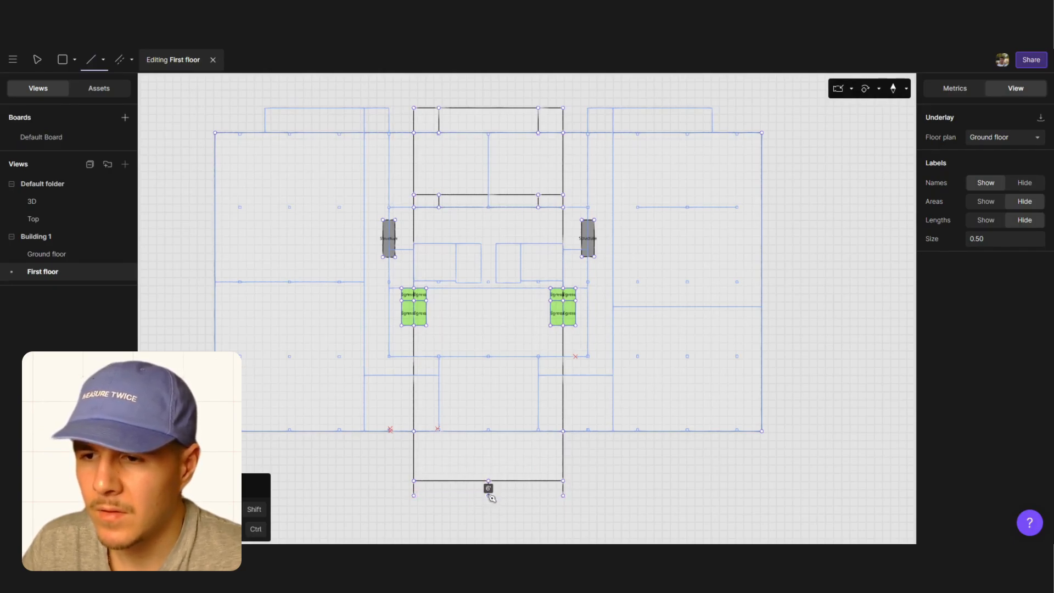
left_click(489, 495)
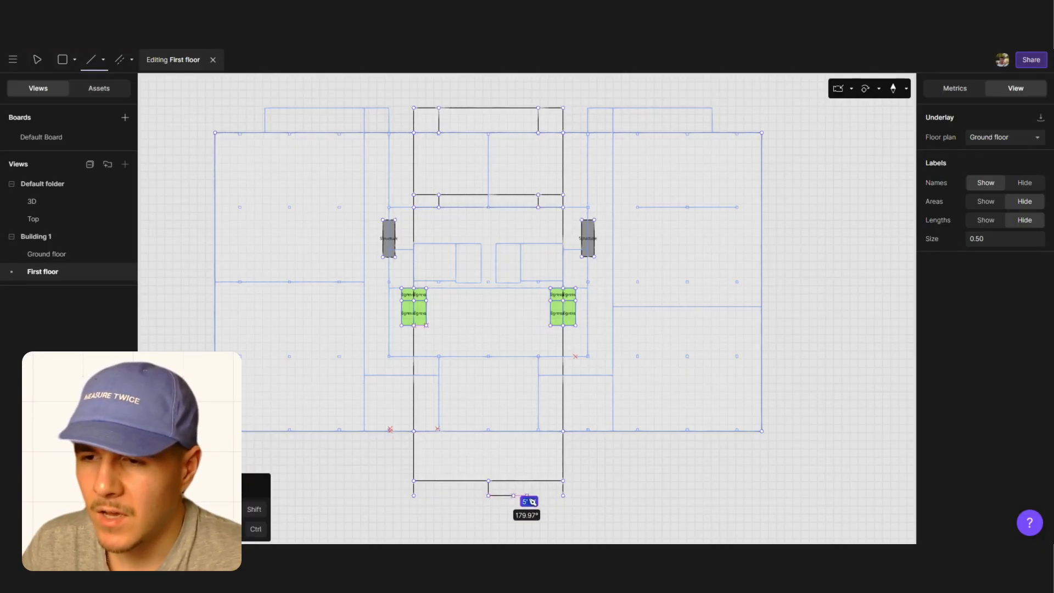
key("Return")
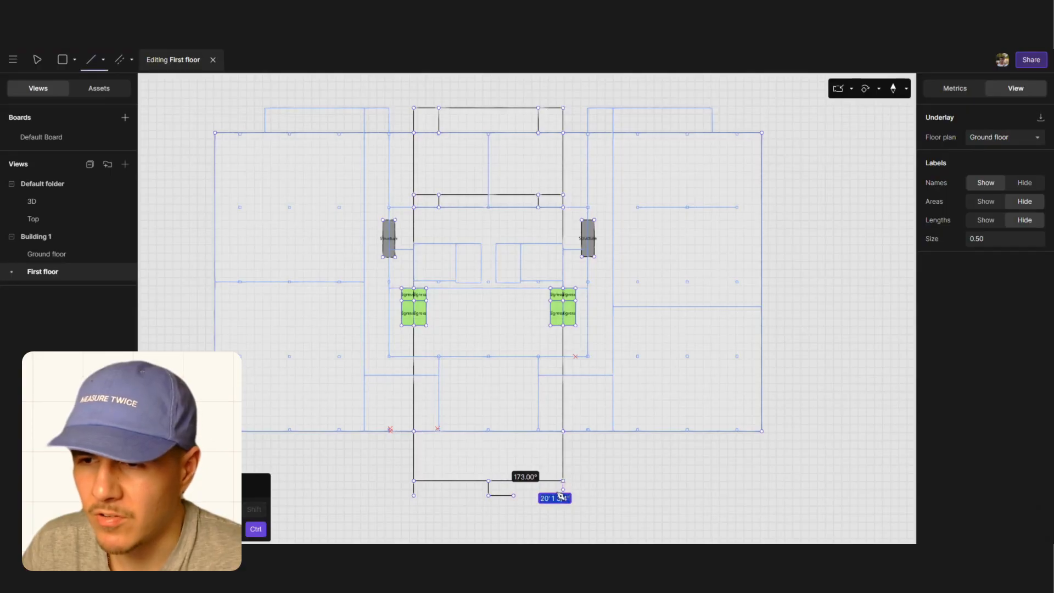
key("ctrl+z")
Draw two adjoining rectangles, each 15' wide, on both sides of the 6' line and close them against the horizontal line
left_click(490, 498)
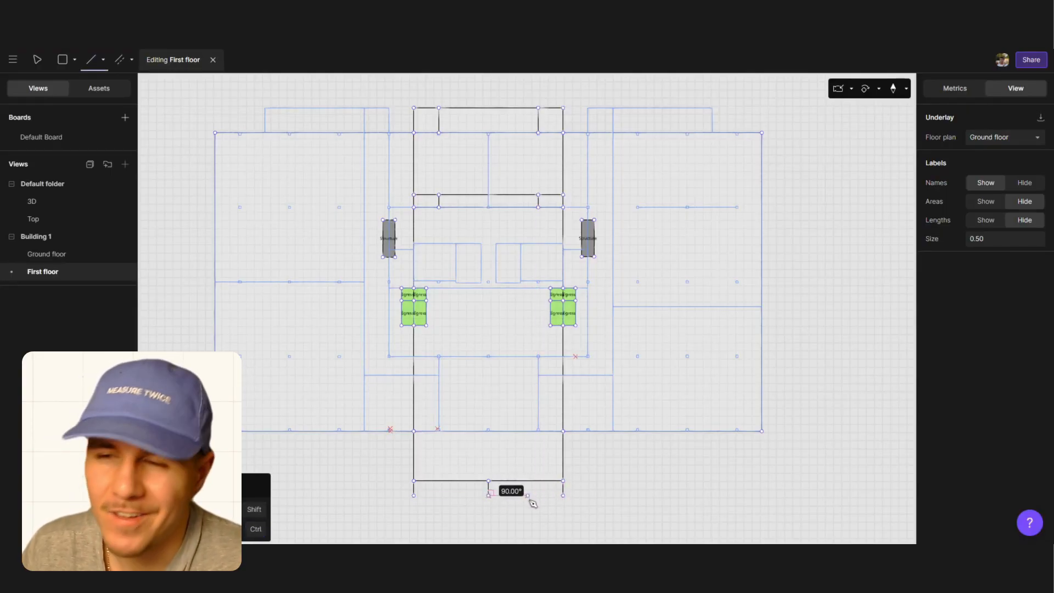
type("15")
key("Return")
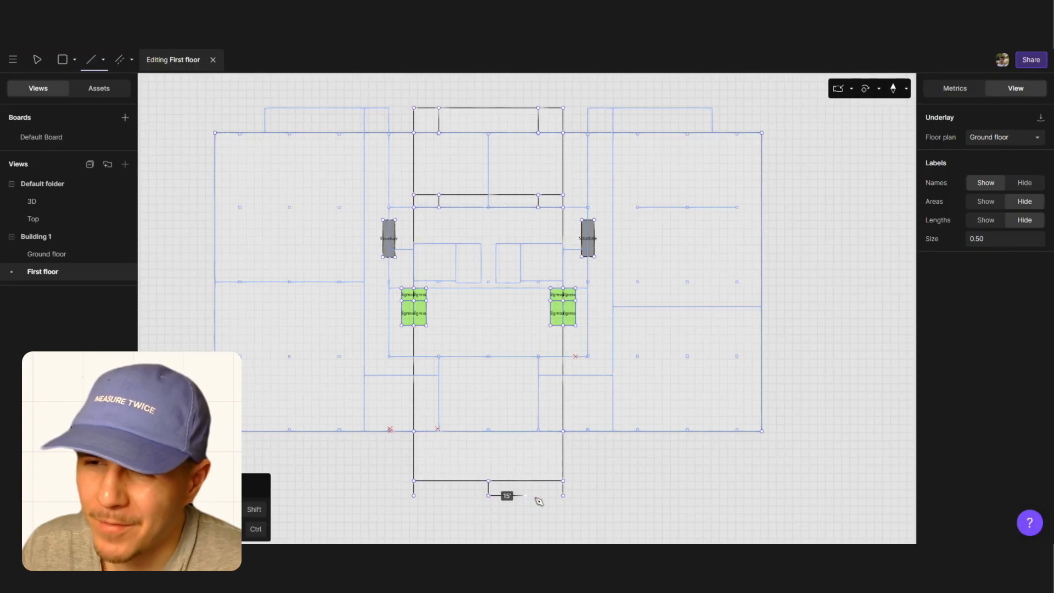
left_click(526, 483)
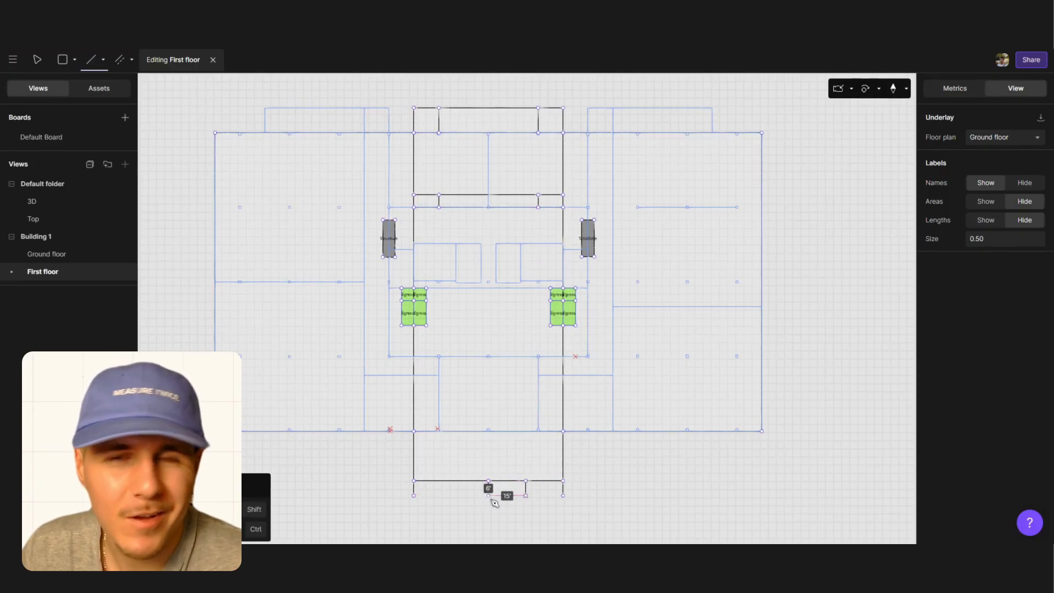
key("Return")
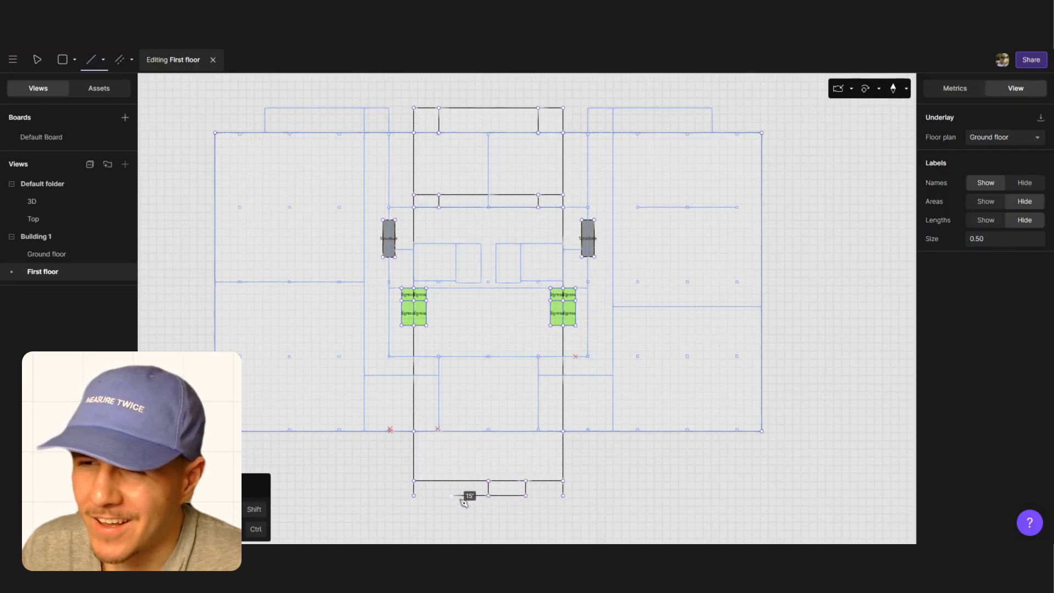
left_click(451, 482)
Delete the dividing line between the two small rectangles and the vertical stubs extending below the horizontal line
key("Escape")
double_click(490, 494)
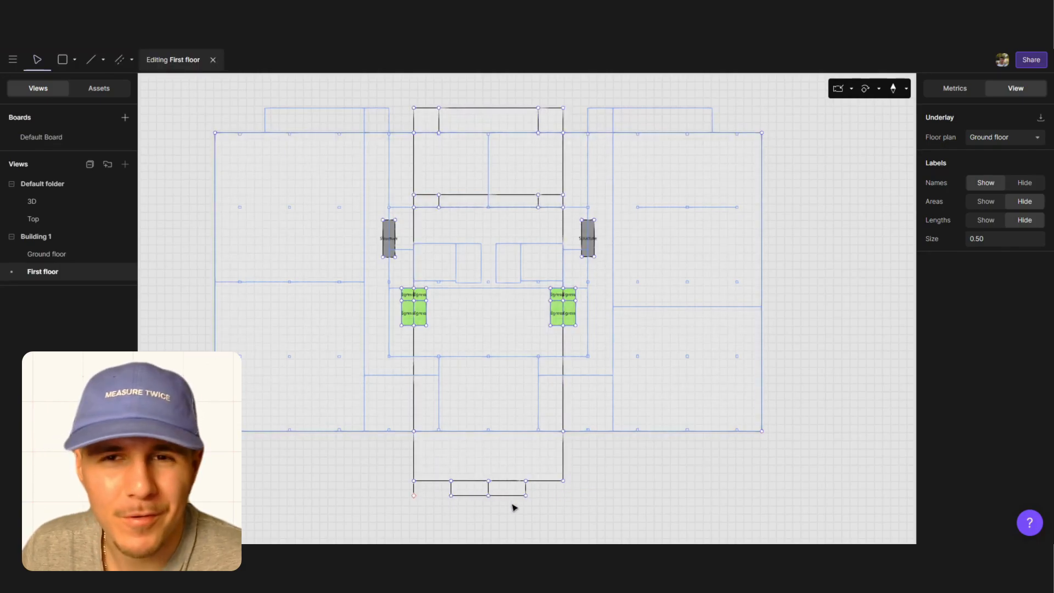
scroll(514, 507, "up", 5)
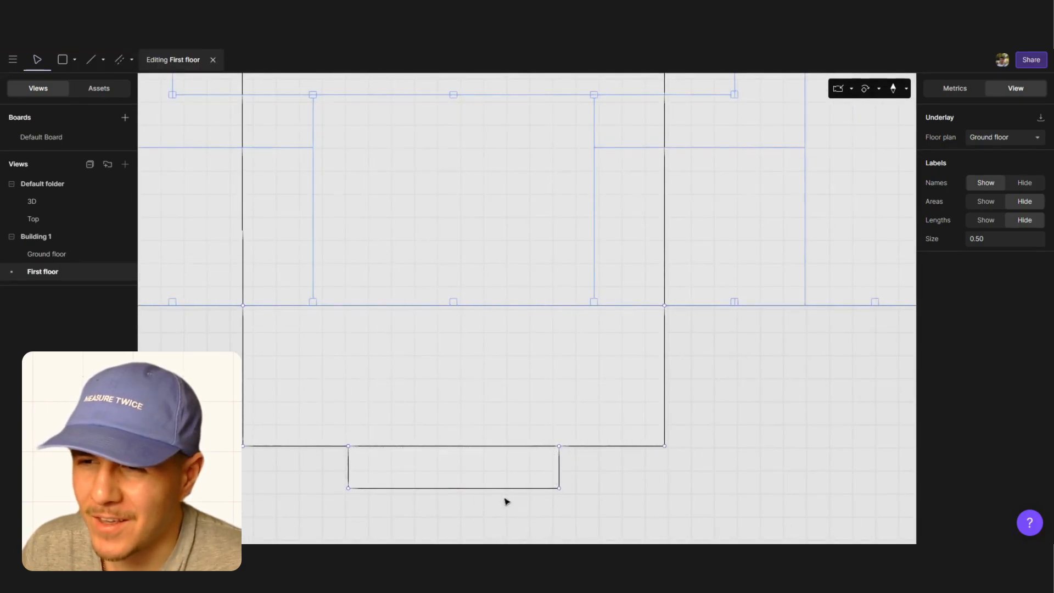
scroll(571, 504, "down", 1)
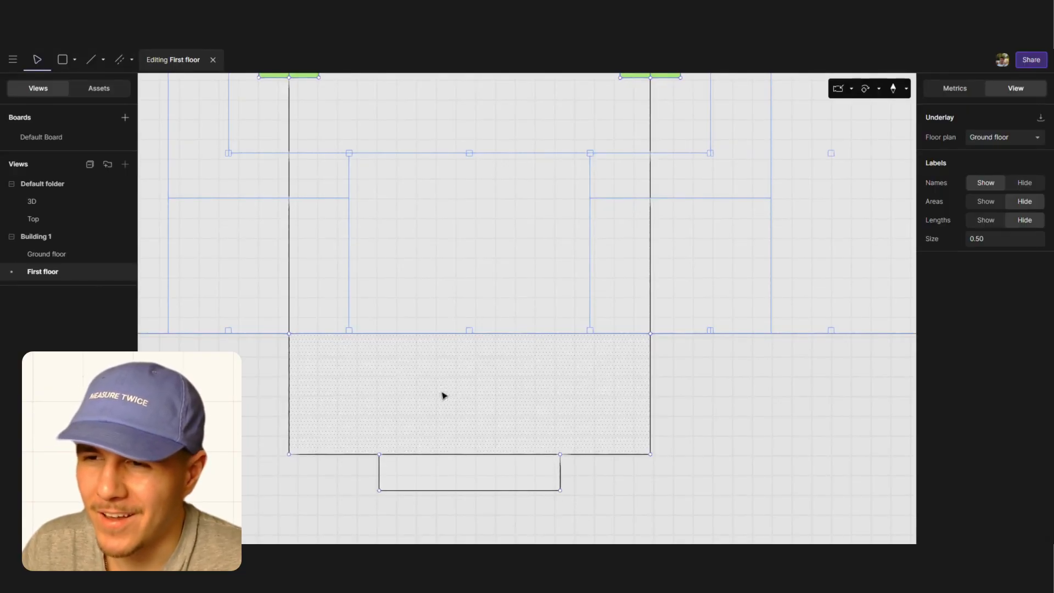
Offset the projecting block's outer vertical sides inward to align with the sides of the small rectangle below it
left_click(129, 61)
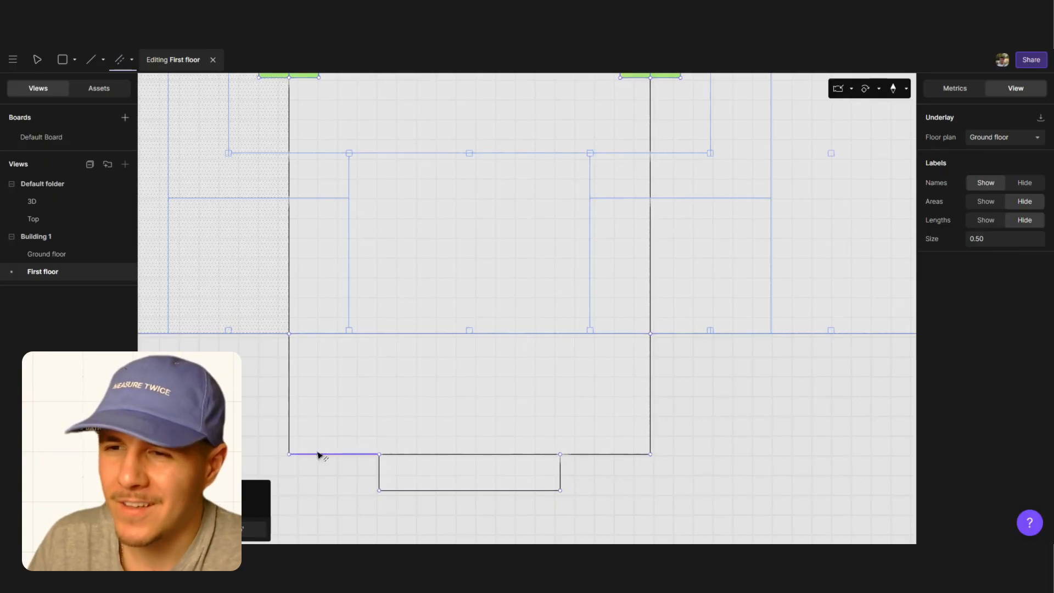
left_click(302, 393)
left_click(628, 409)
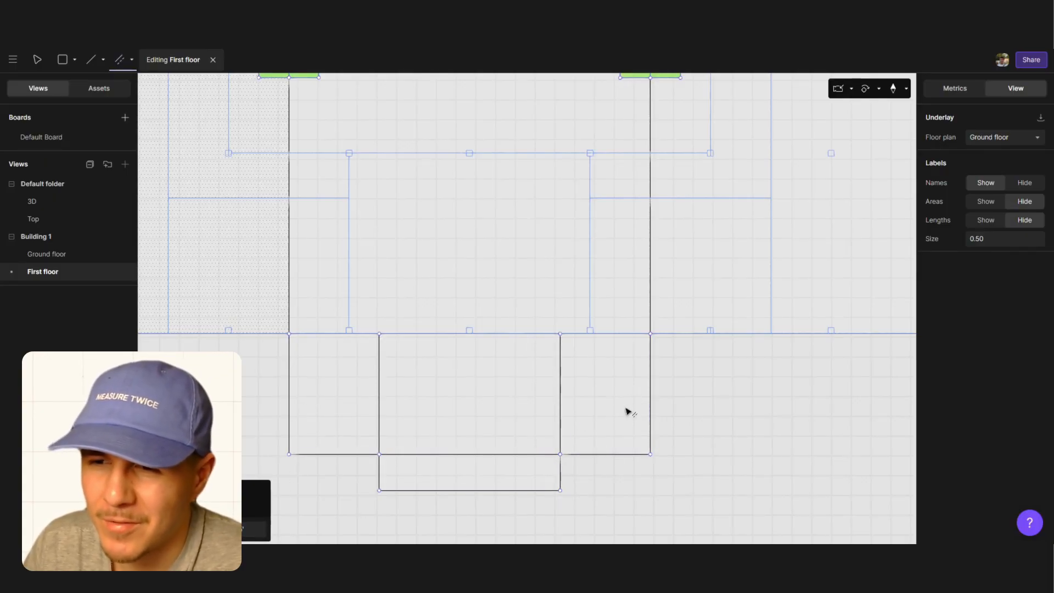
key("Escape")
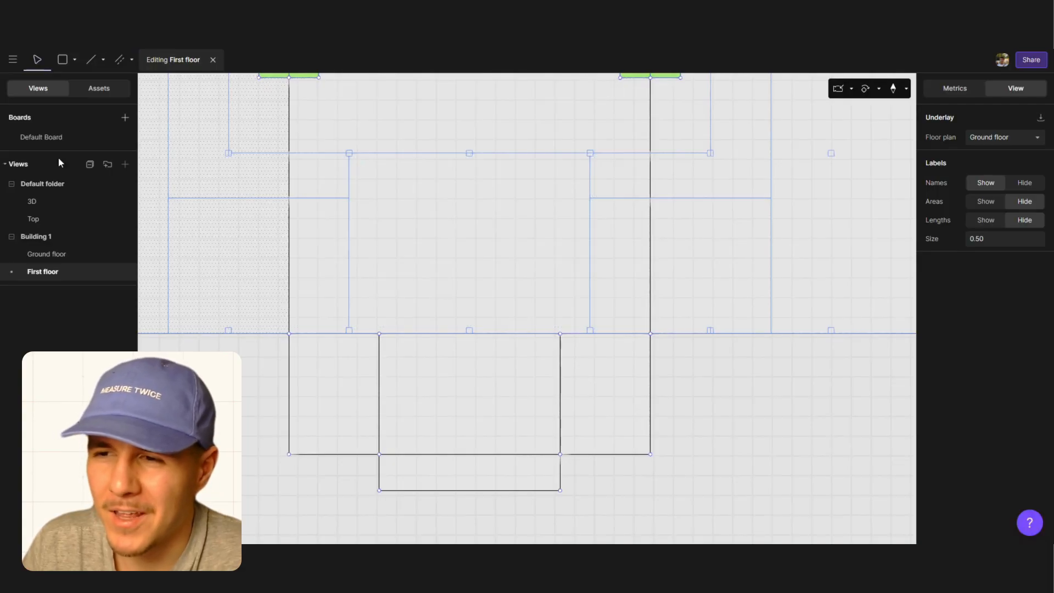
Draw a horizontal line between the two inner vertical lines just below the building's lower edge and exit the First floor sketch
left_click(91, 59)
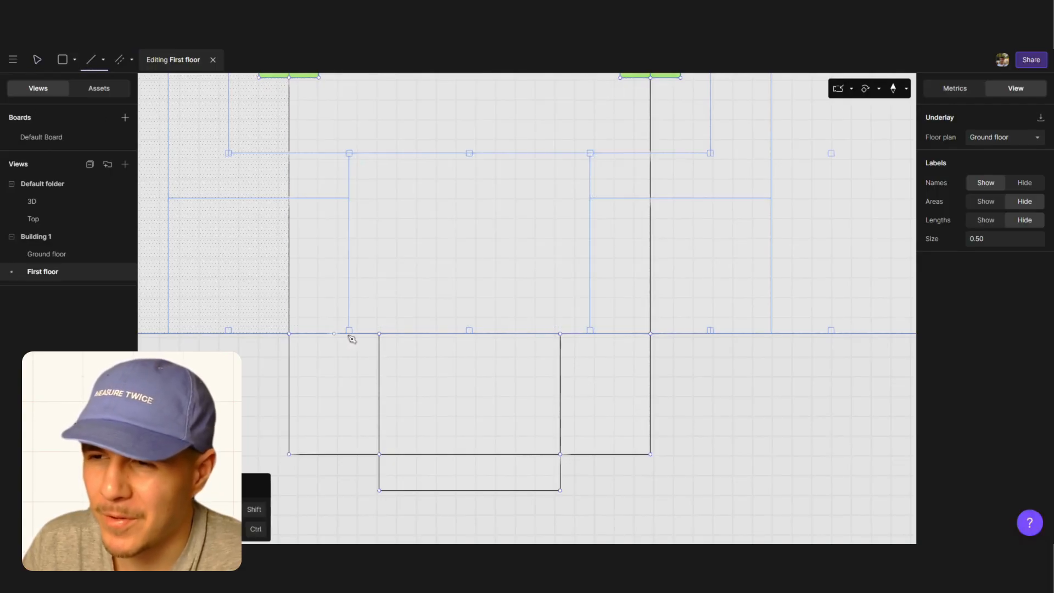
left_click(378, 333)
left_click(387, 371)
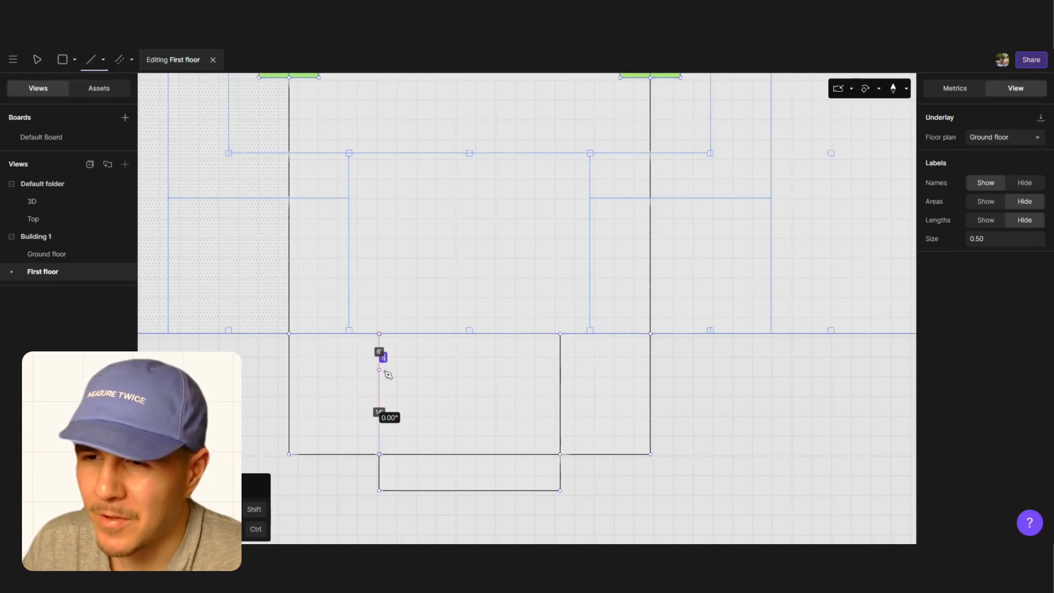
key("Return")
left_click(562, 366)
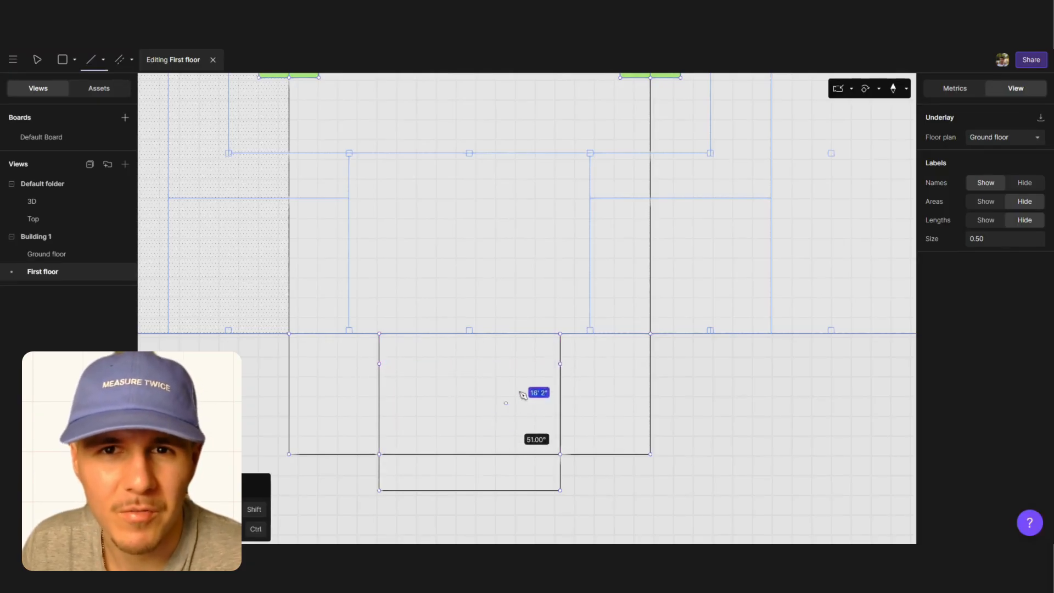
left_click(380, 365)
key("Escape")
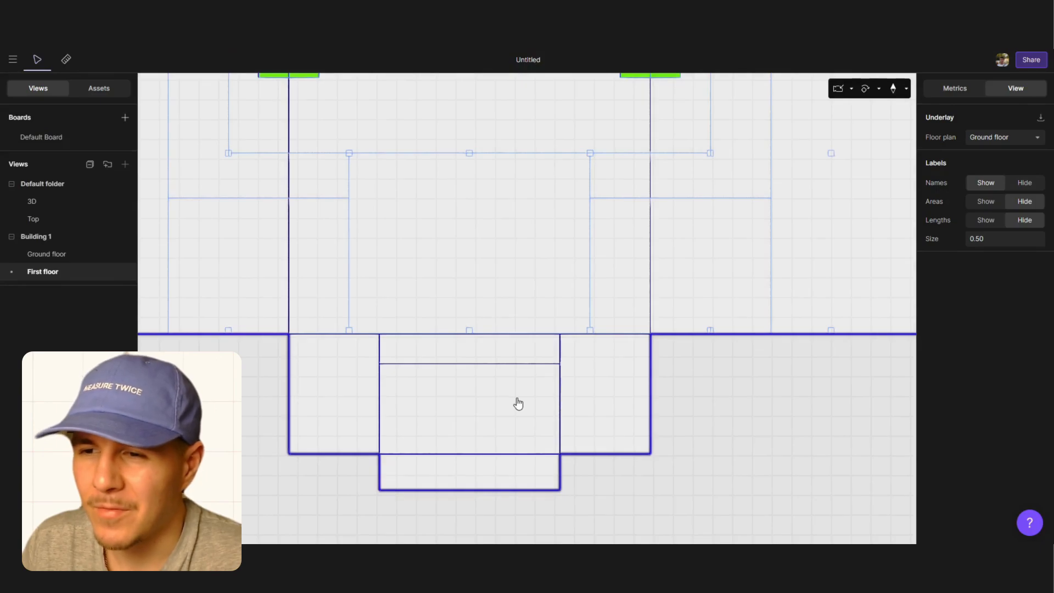
Reopen the First floor sketch, delete the inner vertical segments below the shallow rectangle, and exit the sketch
double_click(556, 408)
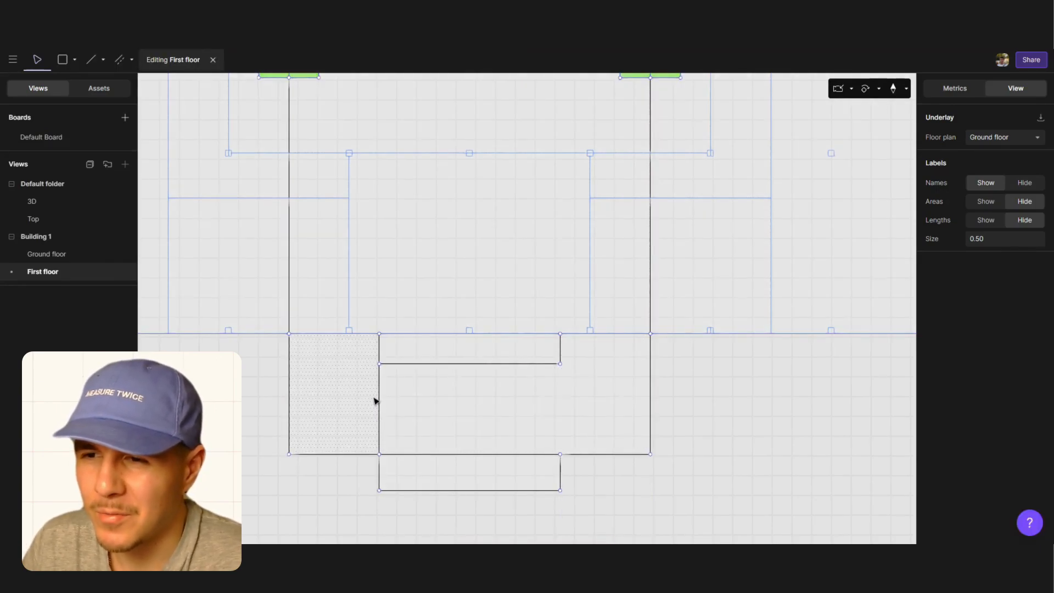
scroll(477, 415, "down", 2, "ctrl")
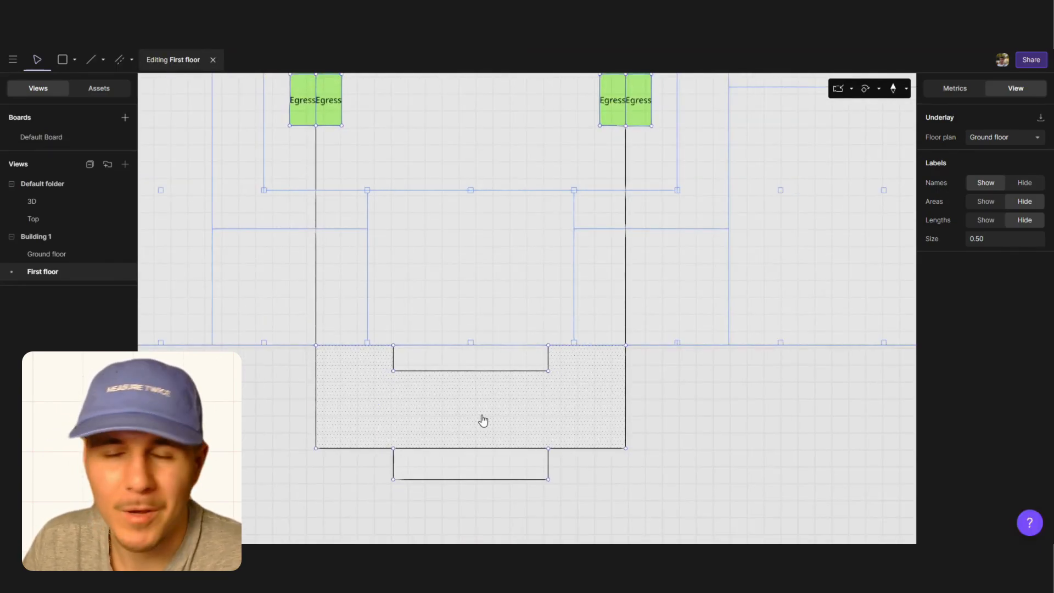
scroll(509, 441, "down", 2, "ctrl")
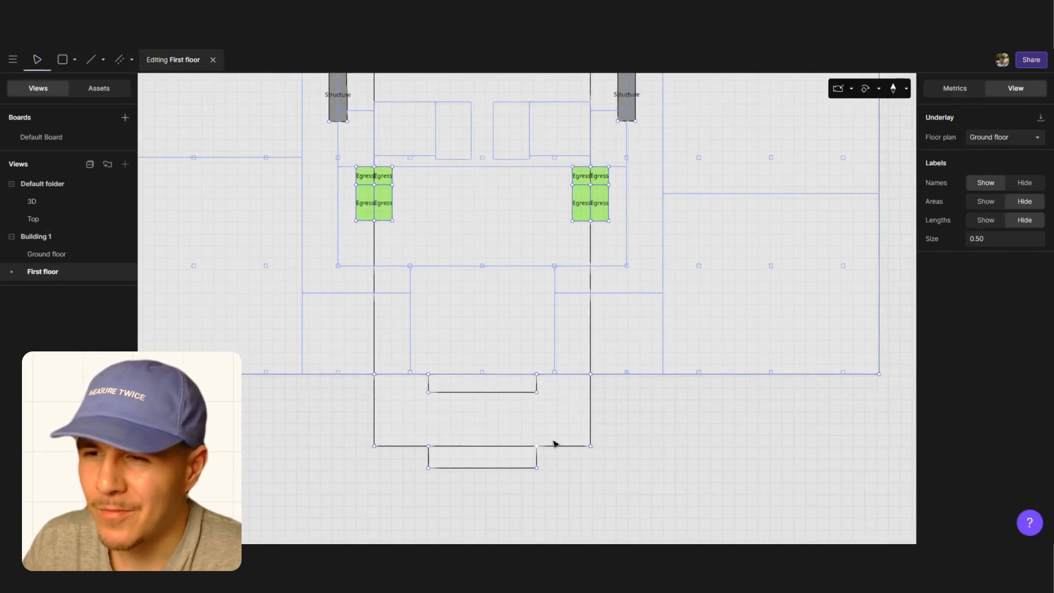
key("Escape")
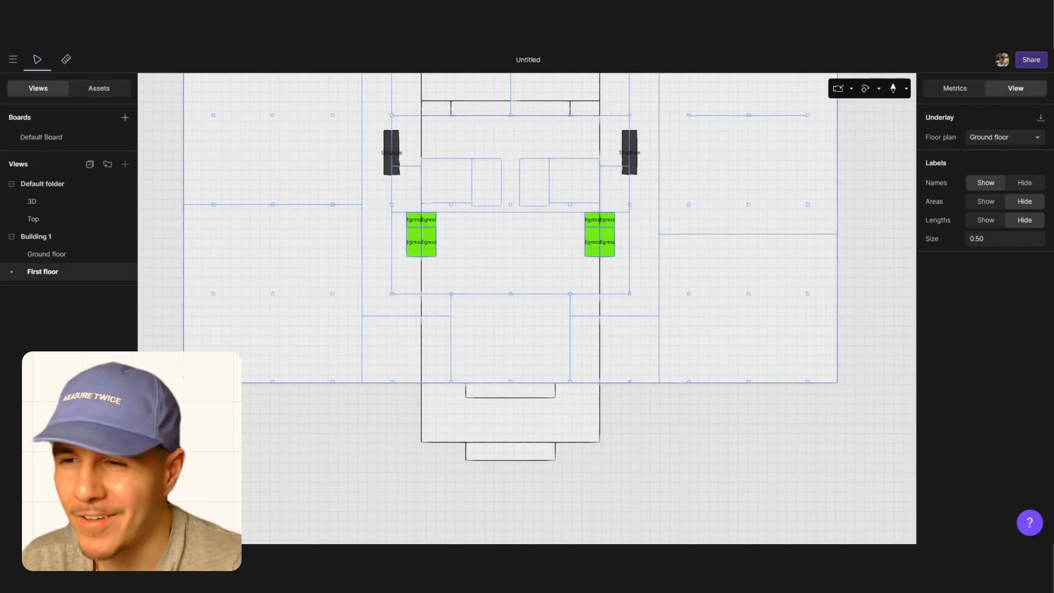
Reopen the First floor sketch, delete the vertical construction lines crossing the main floor area, and set the underlay floor plan to None
double_click(696, 353)
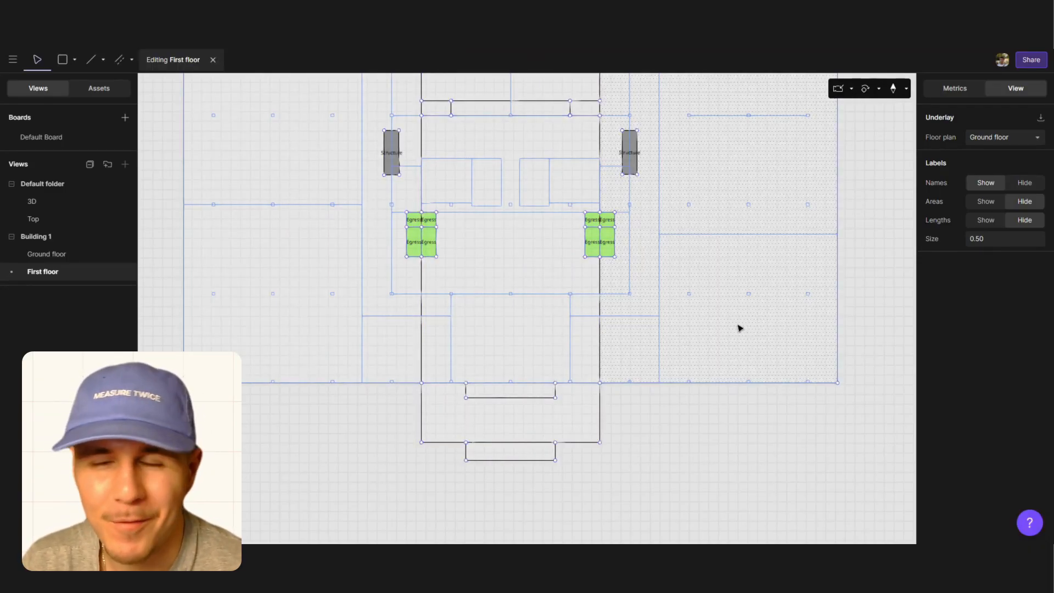
scroll(486, 434, "down", 2)
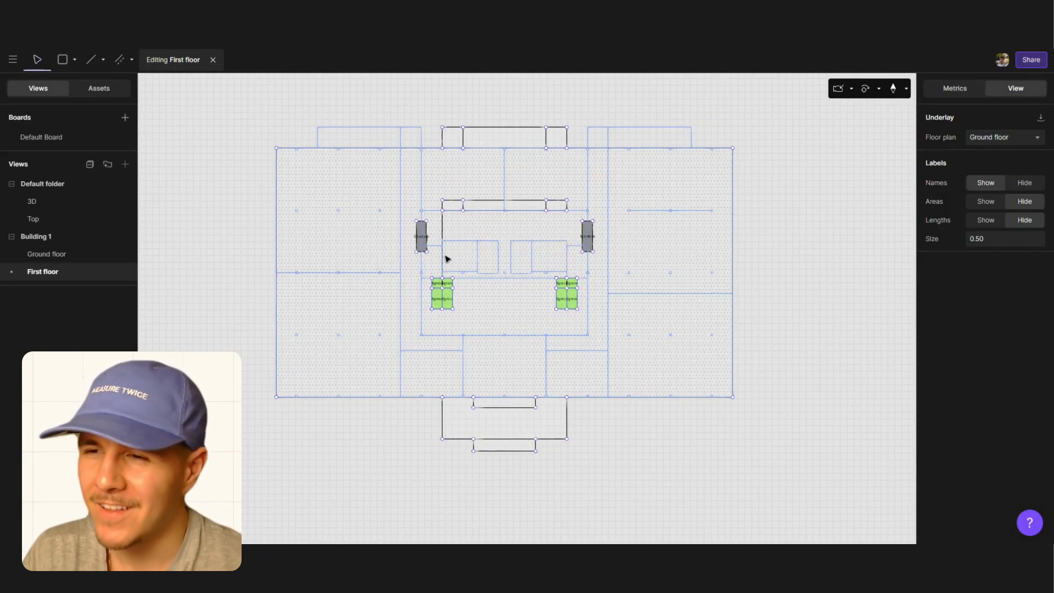
left_click(1010, 138)
left_click(996, 156)
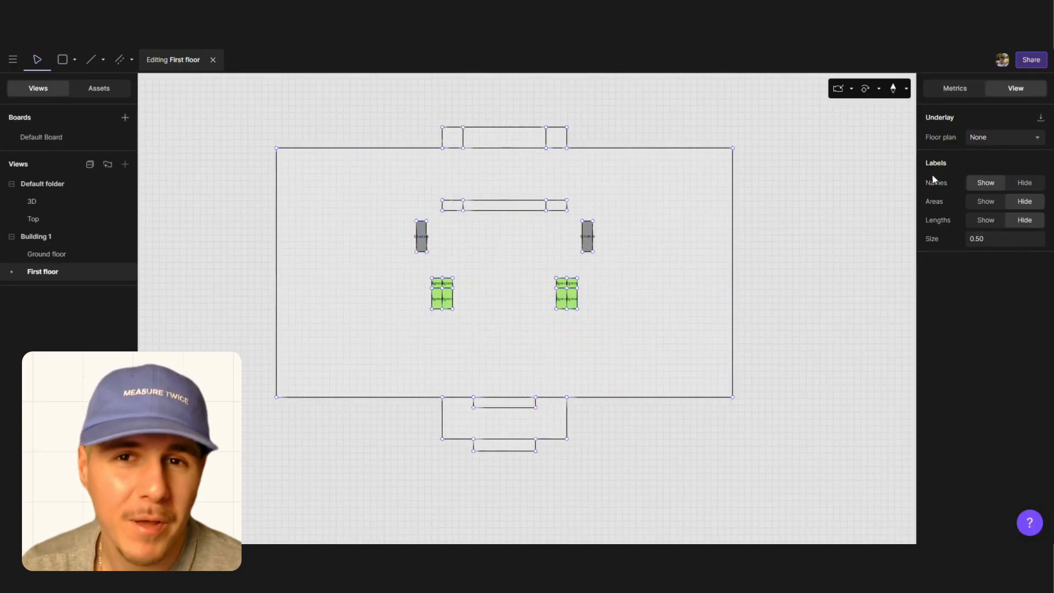
Create a Building function named Circulation and assign it to the three projecting areas above and two below the main floor
left_click(648, 388)
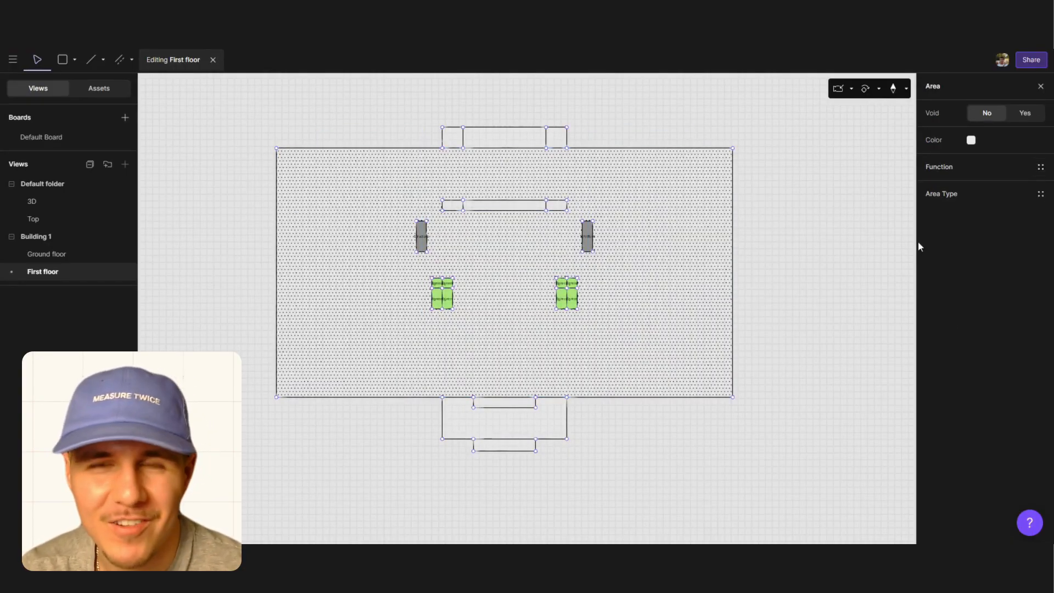
left_click(528, 441)
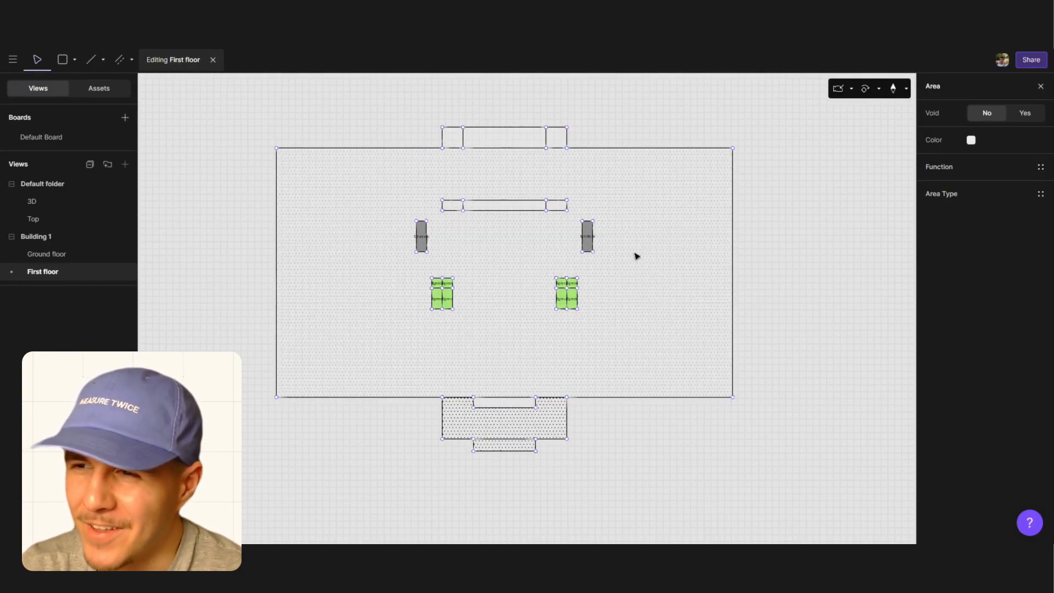
left_click(557, 140, "shift")
left_click(520, 139, "shift")
left_click(458, 143, "shift")
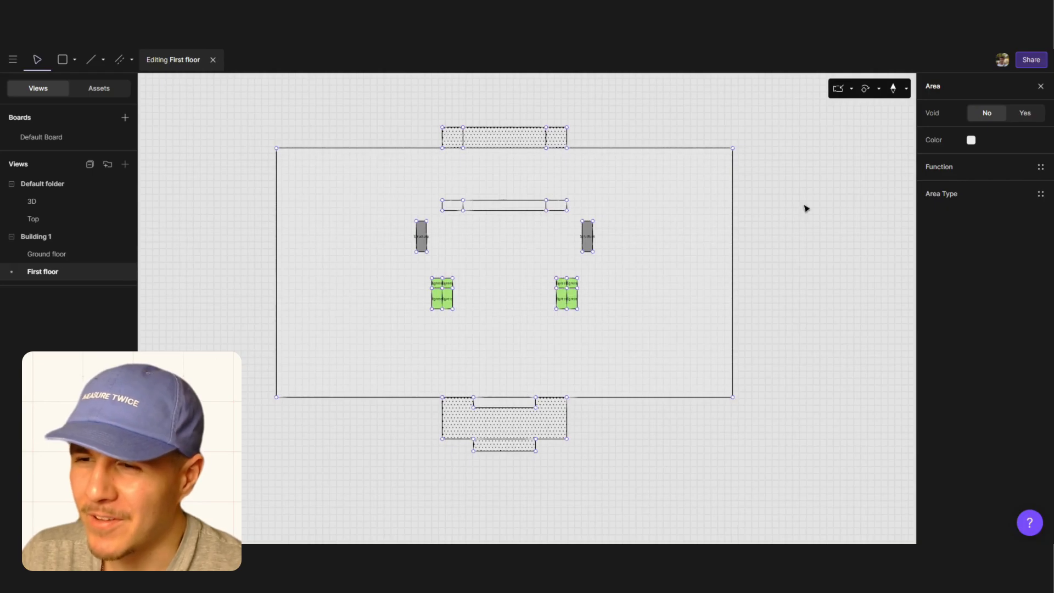
left_click(1040, 167)
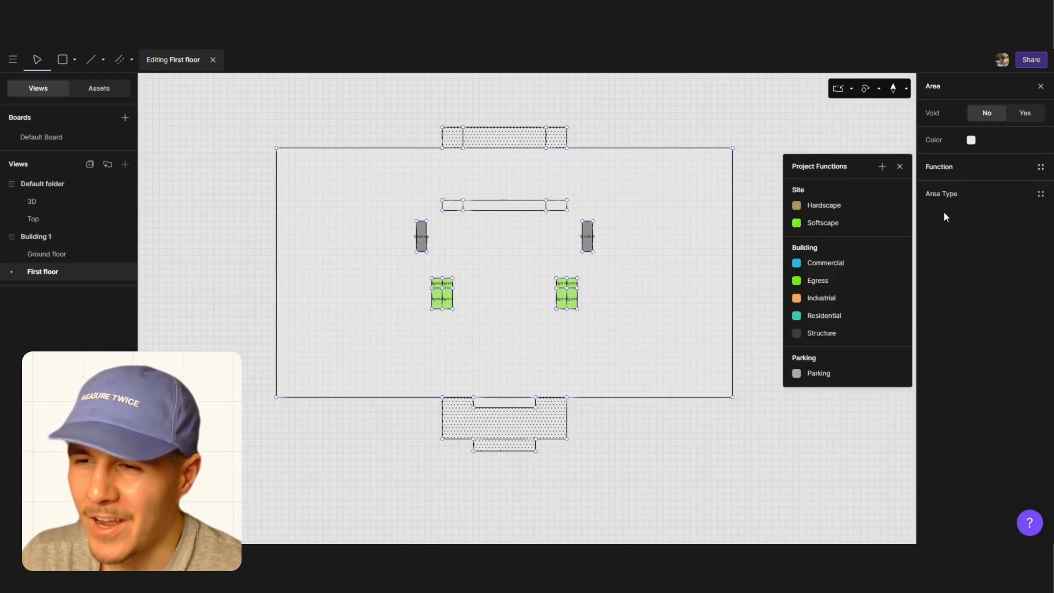
left_click(882, 167)
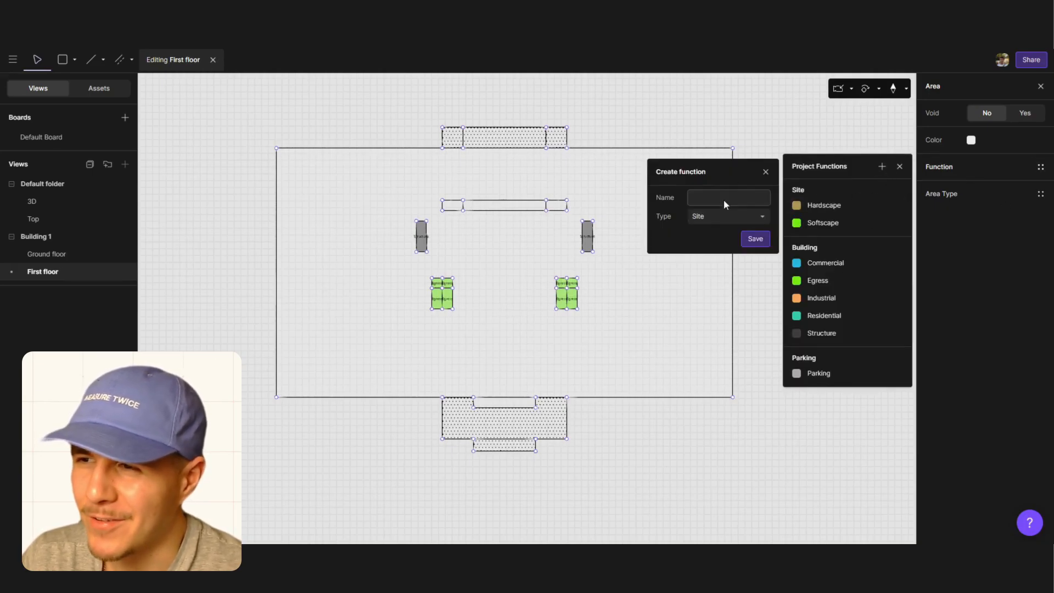
left_click(725, 217)
left_click(720, 233)
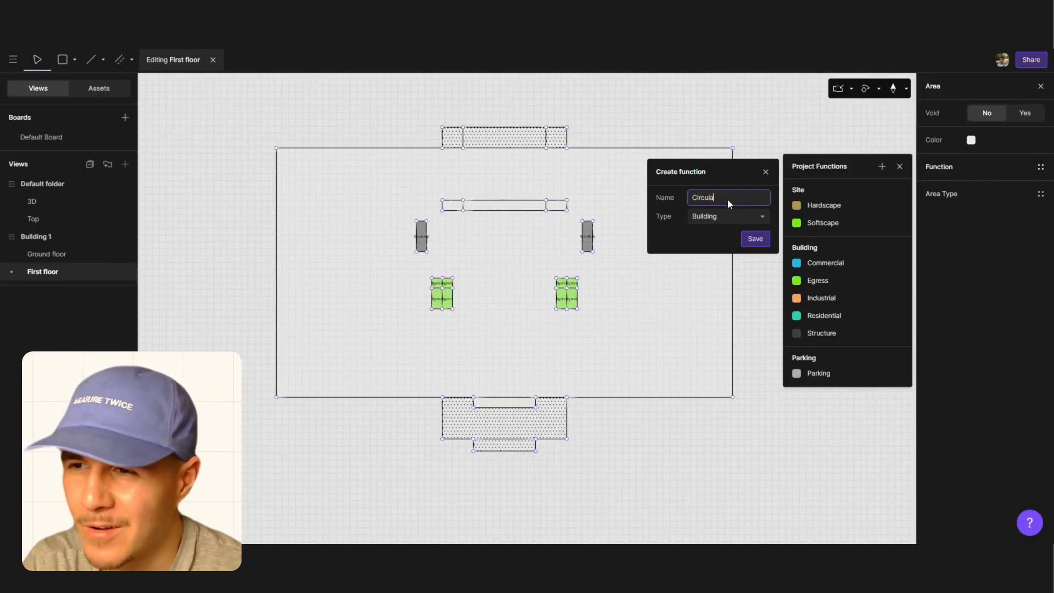
left_click(727, 198)
type("Circulation")
left_click(744, 239)
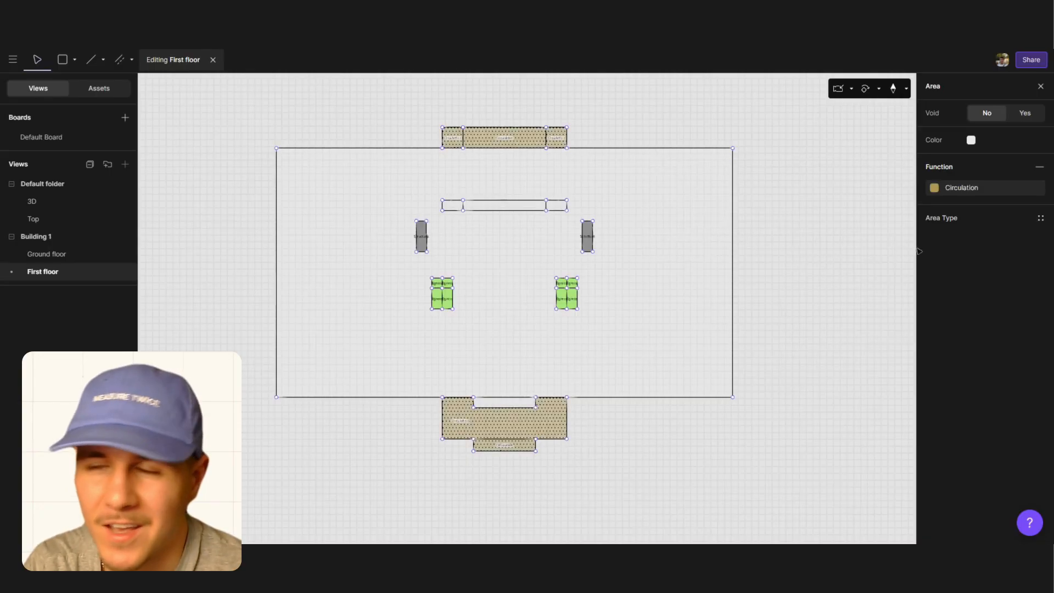
Create a Circulation area type named Stairs and assign it to the projecting areas above and below the main floor
left_click(1041, 218)
left_click(881, 218)
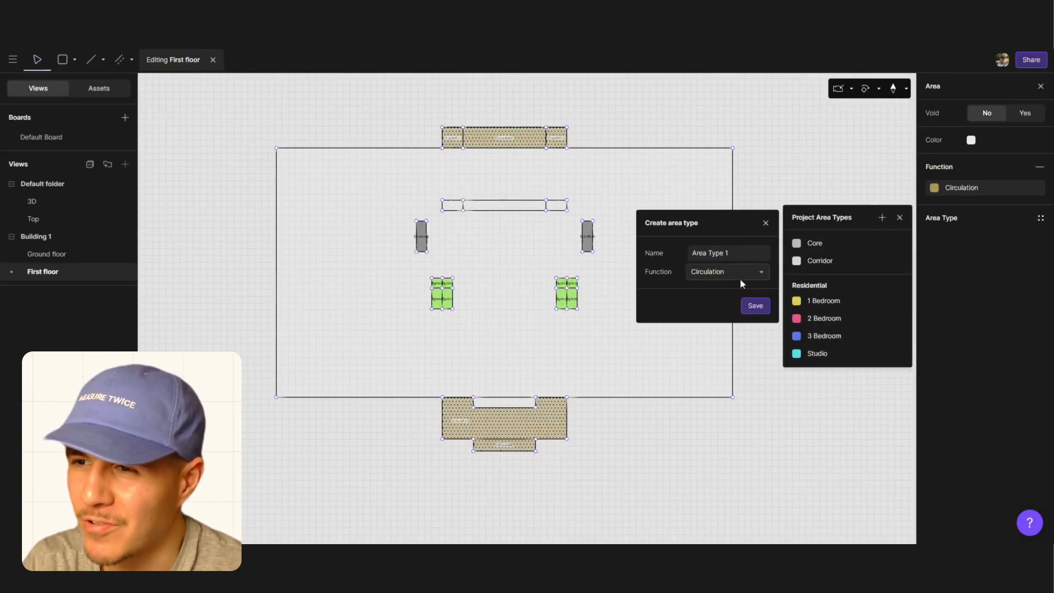
double_click(724, 253)
key("BackSpace")
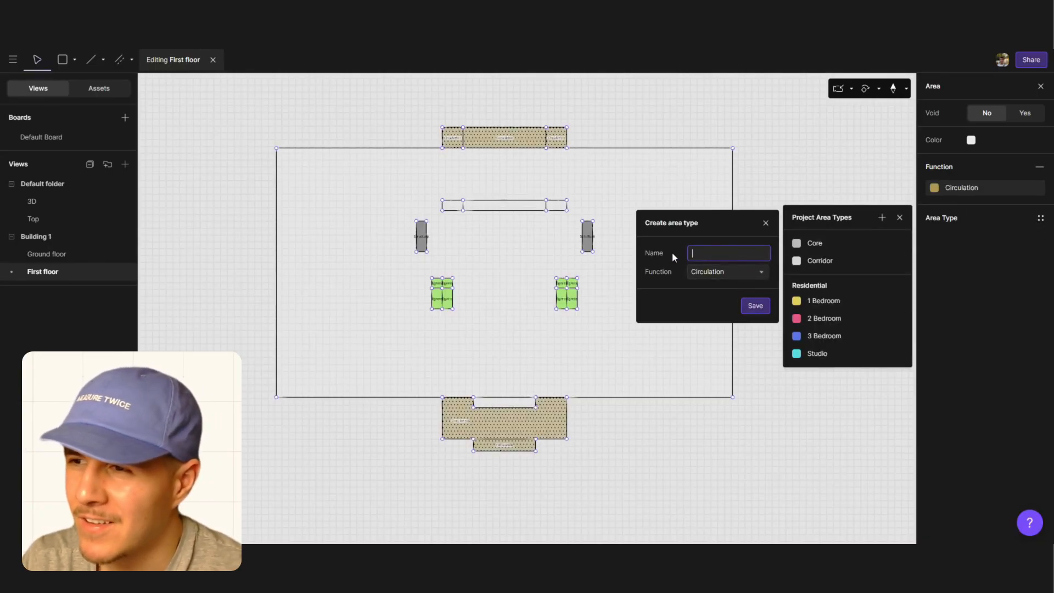
type("Stairs")
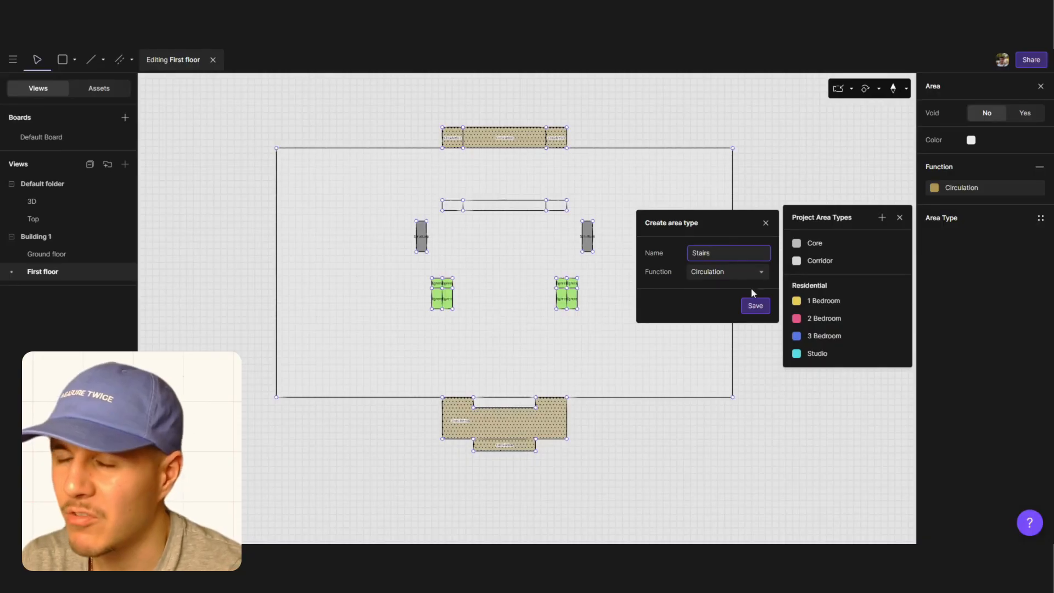
left_click(755, 305)
left_click(686, 431)
Create a Building function named Academic and assign it to the large main floor area
left_click(664, 332)
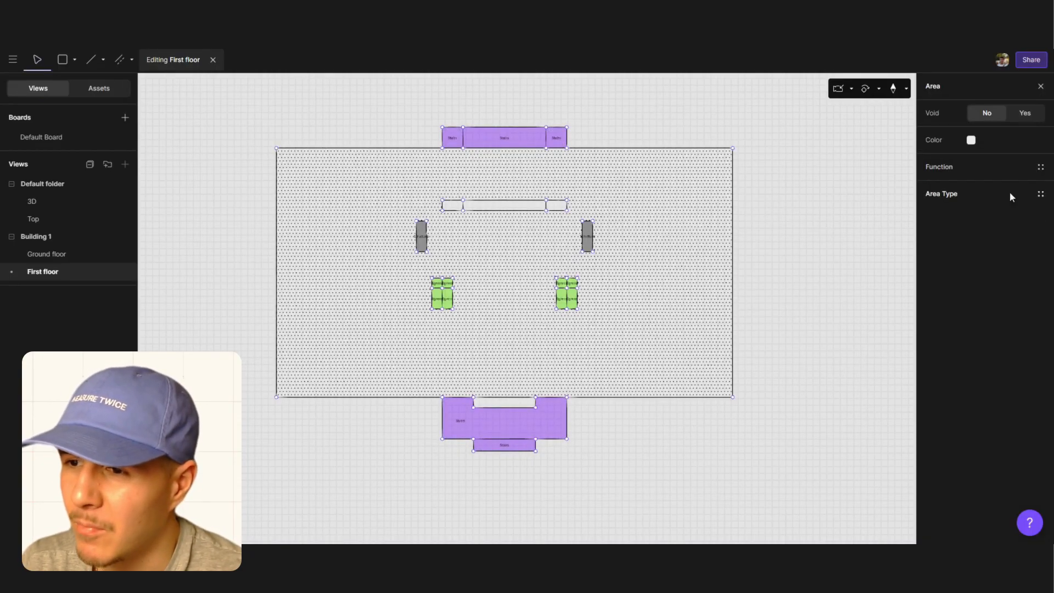
left_click(1040, 166)
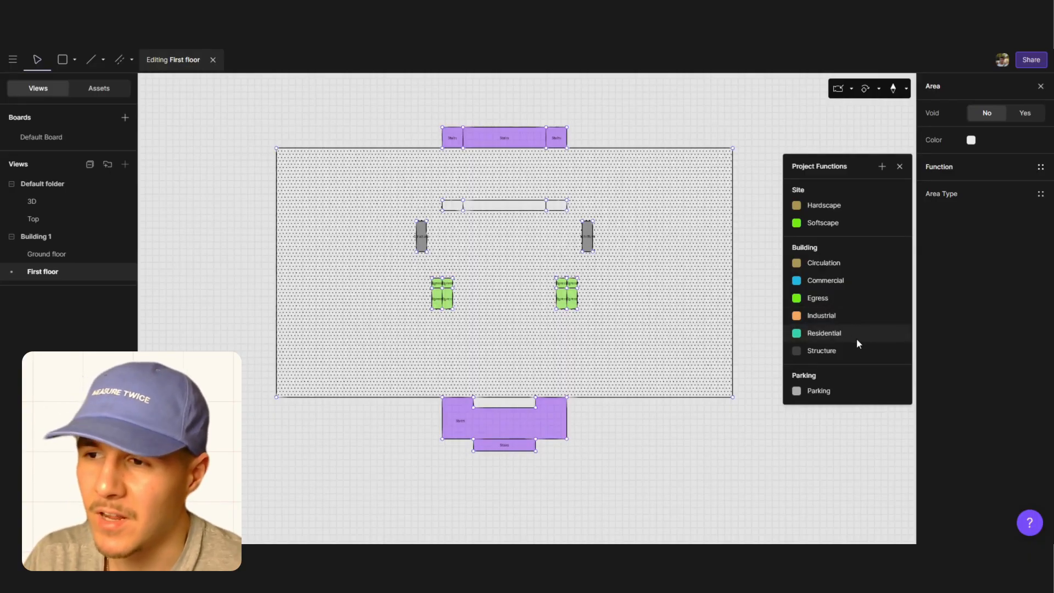
left_click(882, 166)
left_click(733, 221)
left_click(705, 233)
left_click(720, 198)
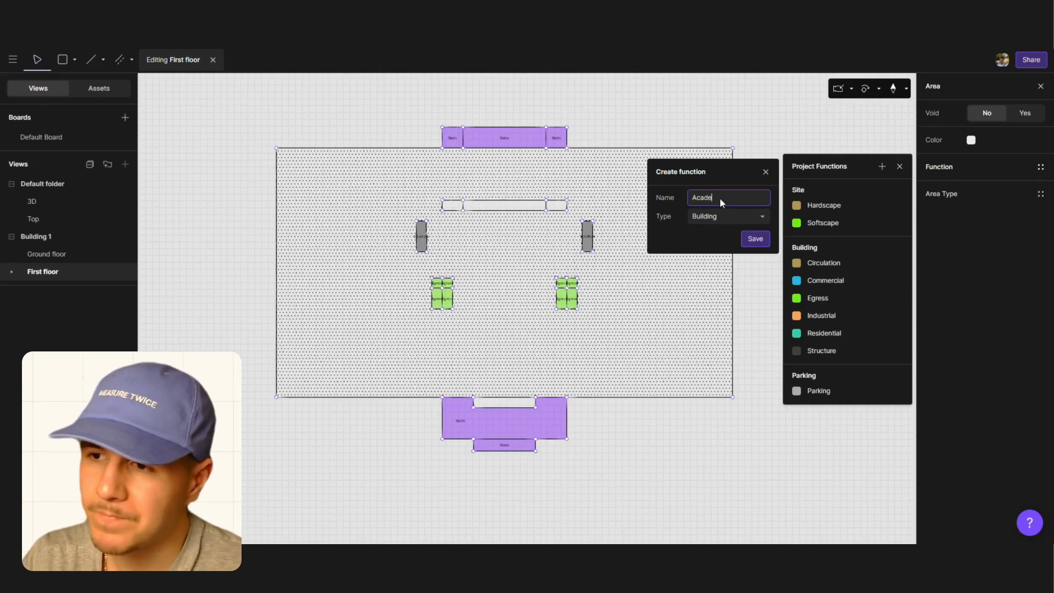
type("Academic")
left_click(760, 239)
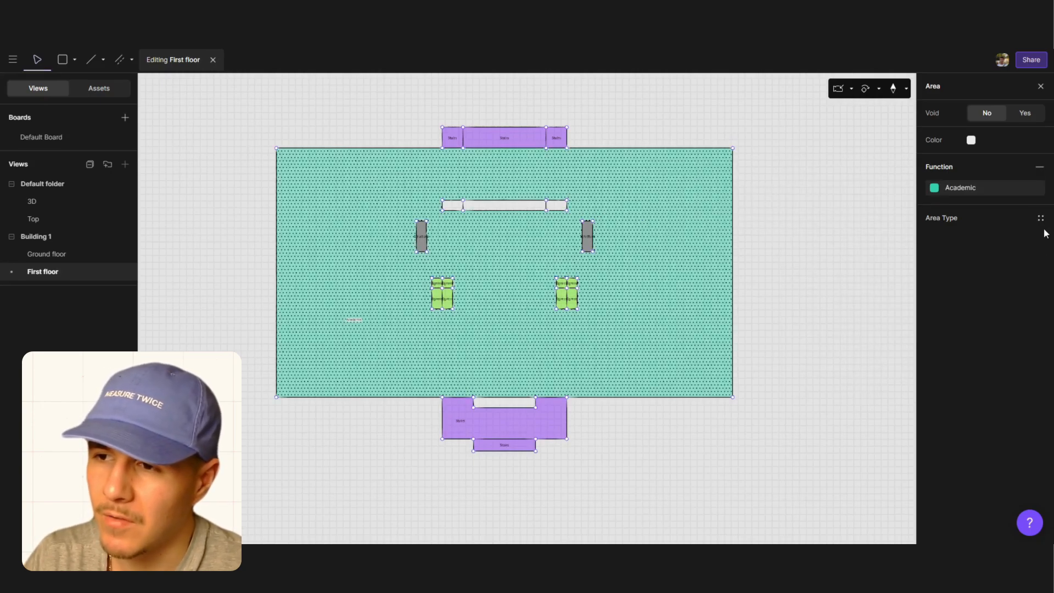
Create an Academic area type named Studio space, assign it to the main floor area, and exit the First floor sketch
left_click(1040, 218)
left_click(881, 217)
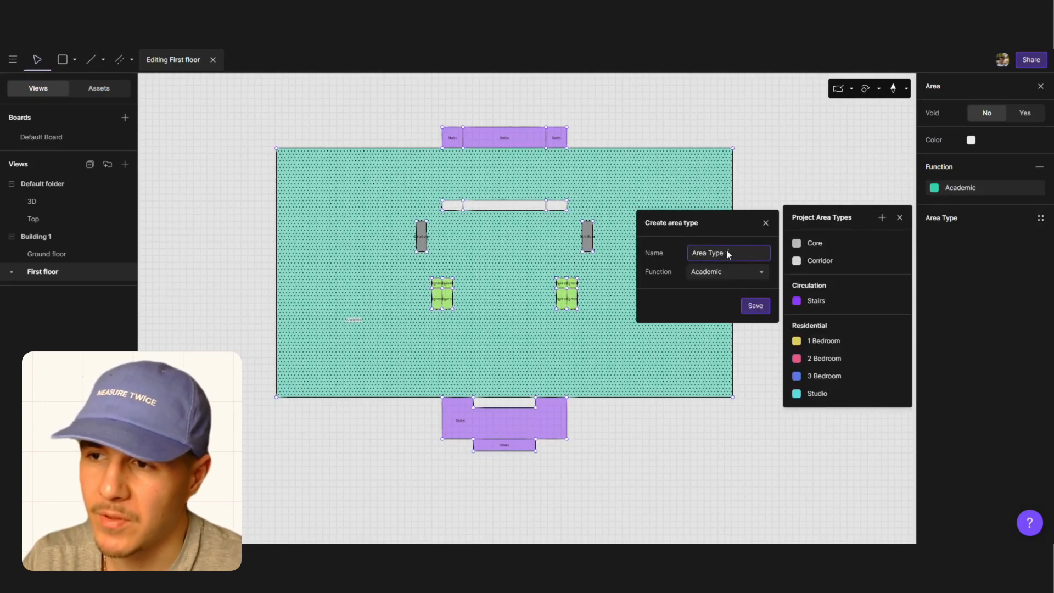
type("A")
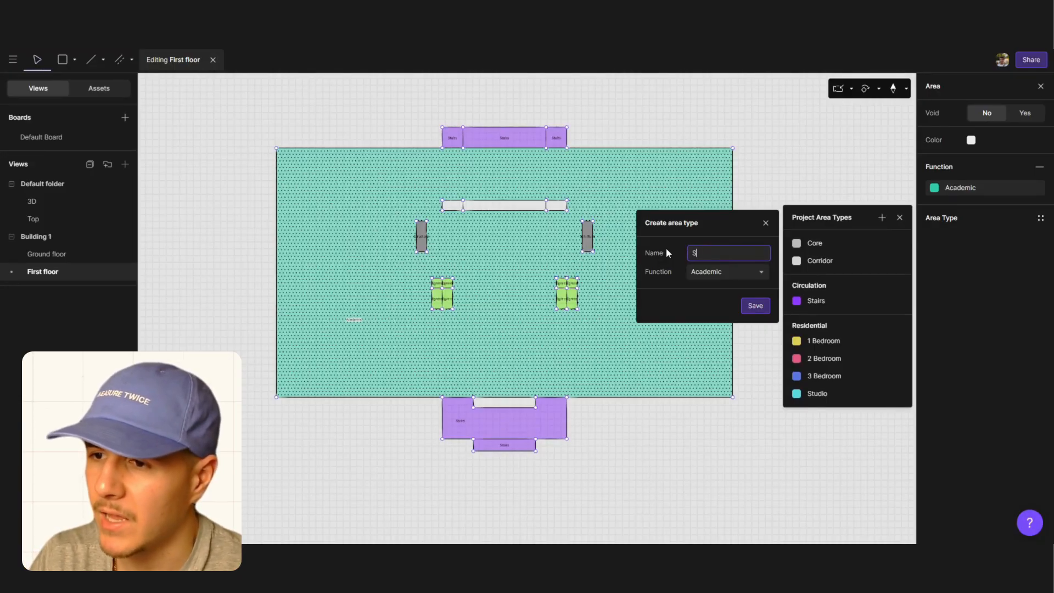
type("tudio")
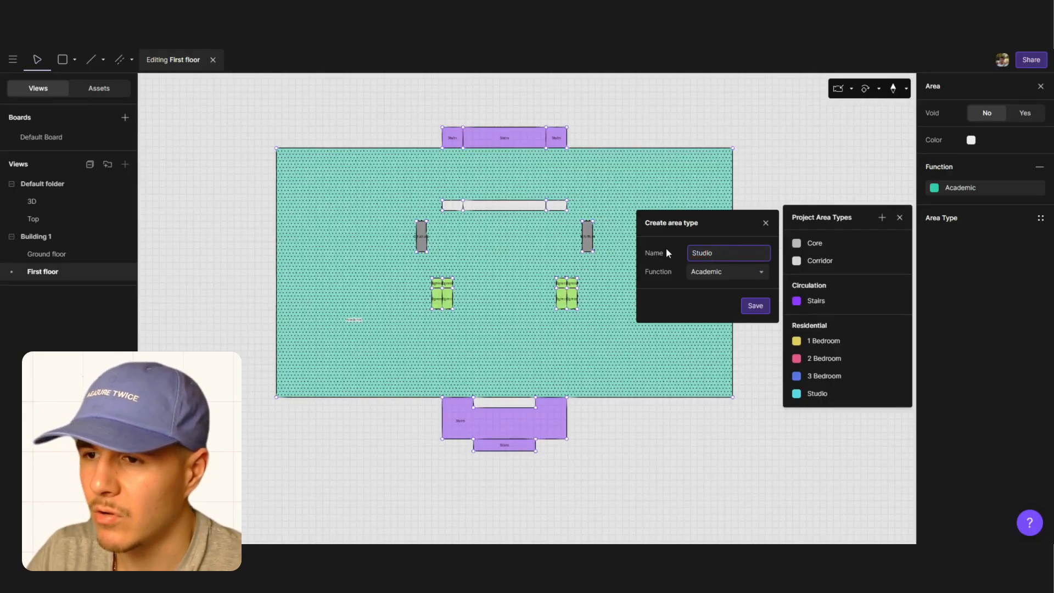
type("space")
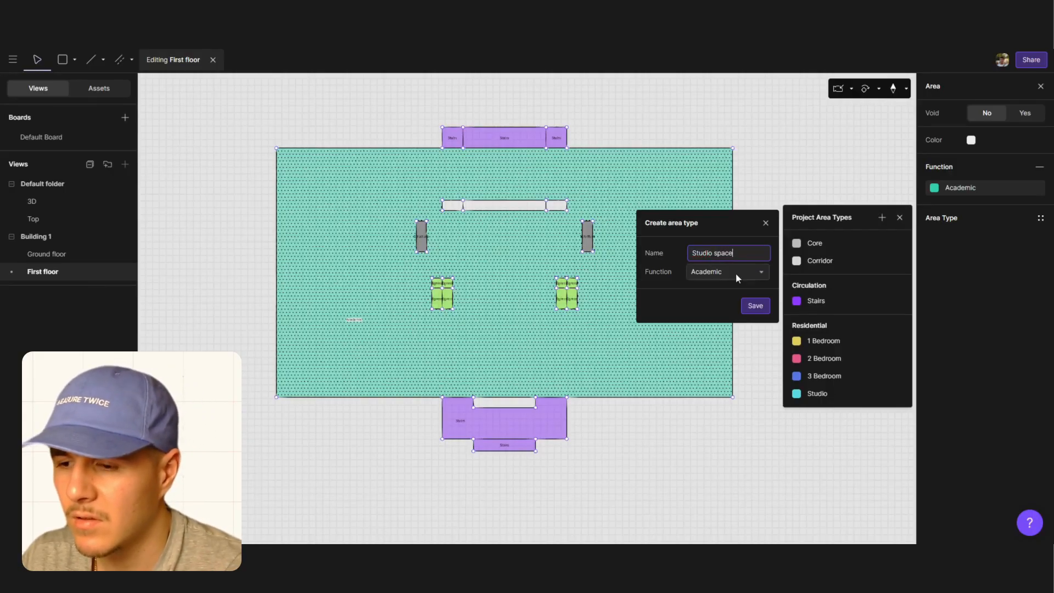
left_click(766, 309)
key("Escape")
Examine the three unassigned strip areas in the First floor sketch and compare them with the Ground floor layout
scroll(514, 218, "up", 5)
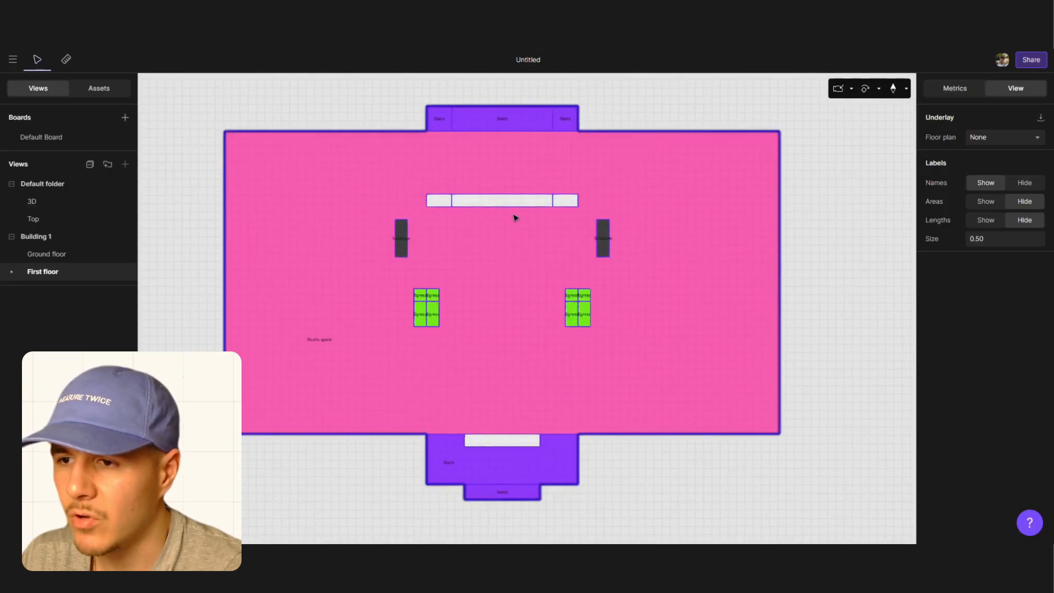
scroll(514, 219, "up", 2)
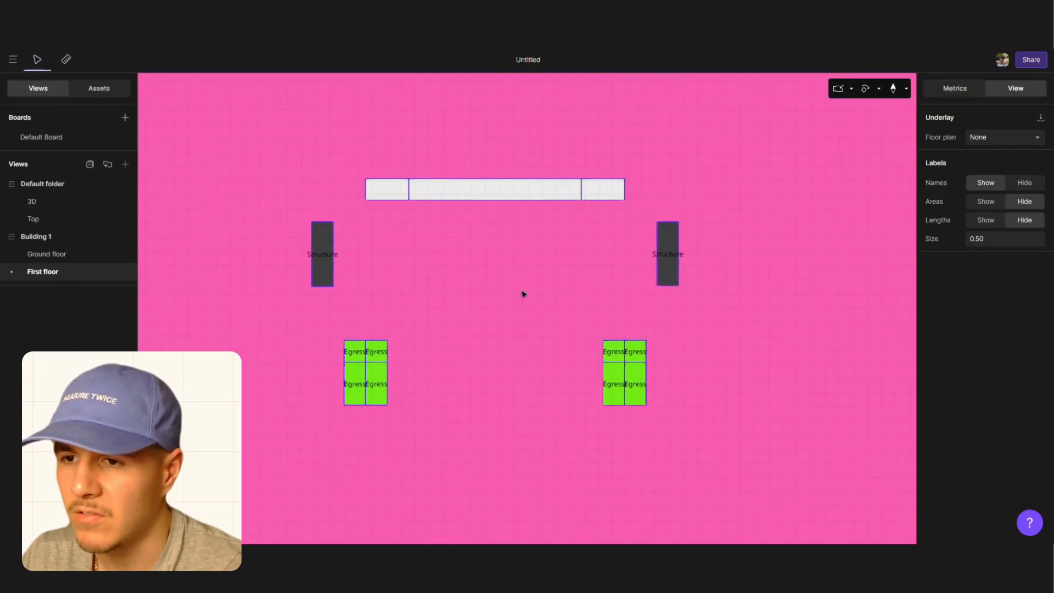
scroll(532, 301, "down", 5)
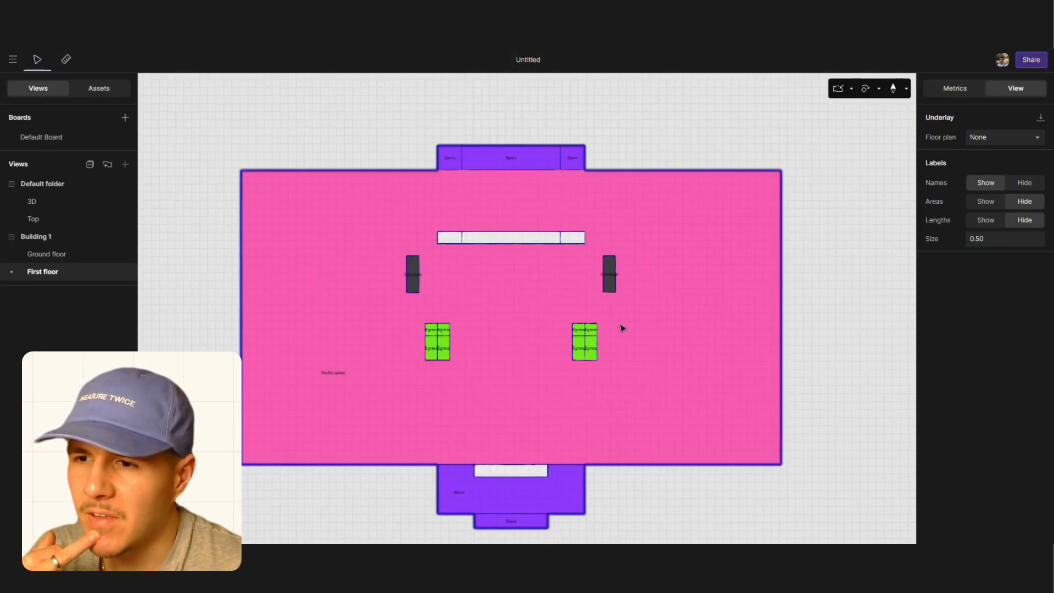
double_click(522, 246)
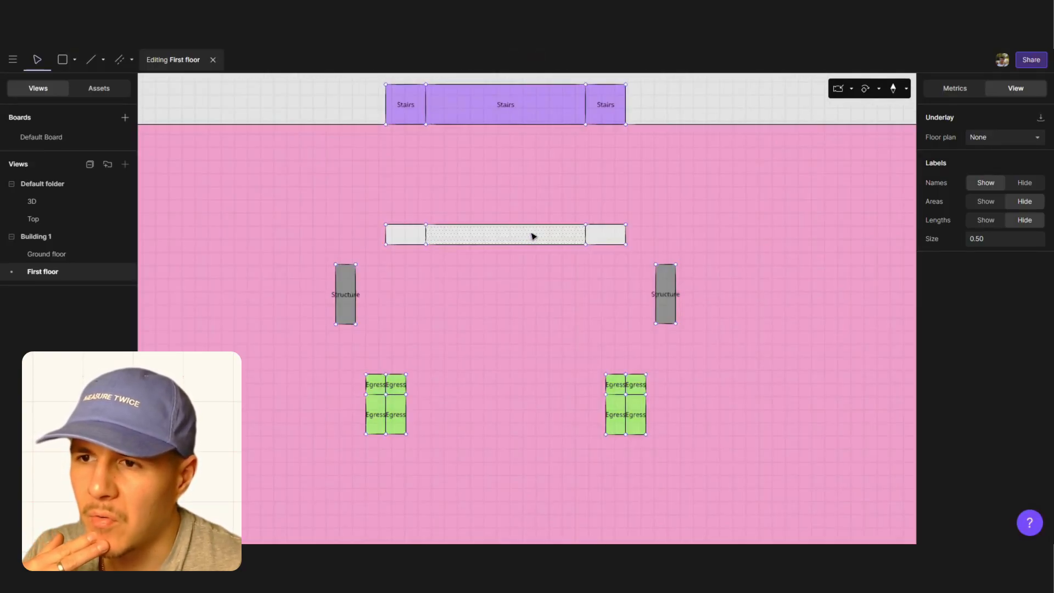
left_click(510, 236)
left_click(420, 236, "shift")
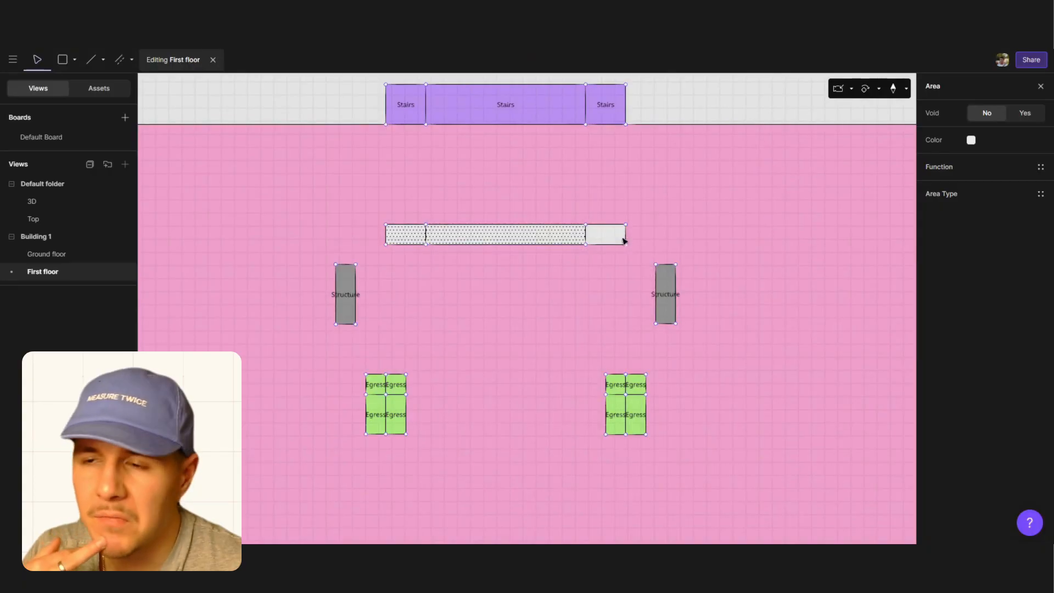
left_click(609, 236, "shift")
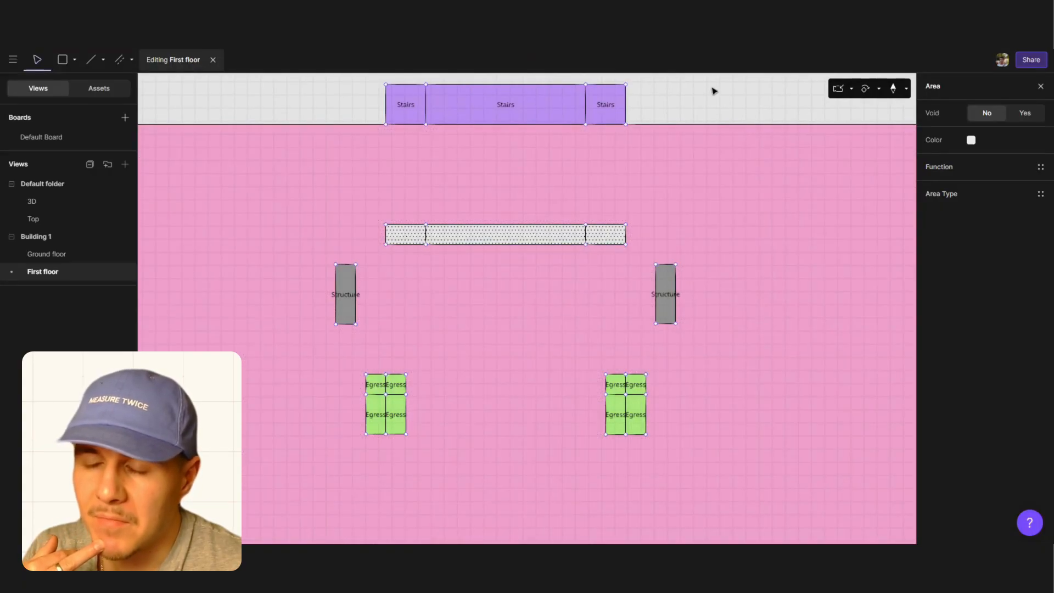
left_click(81, 257)
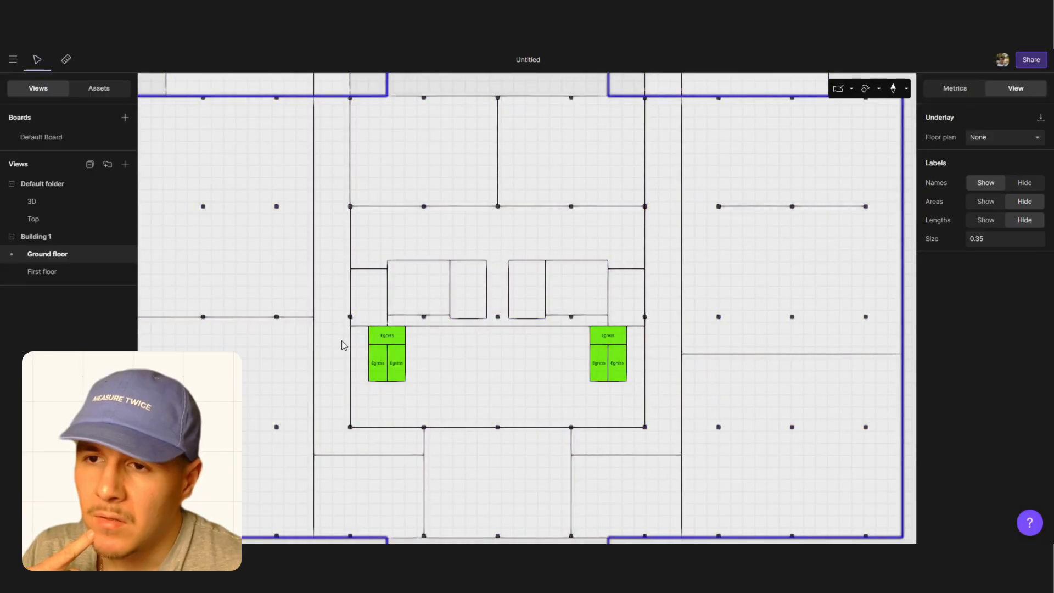
left_click(70, 275)
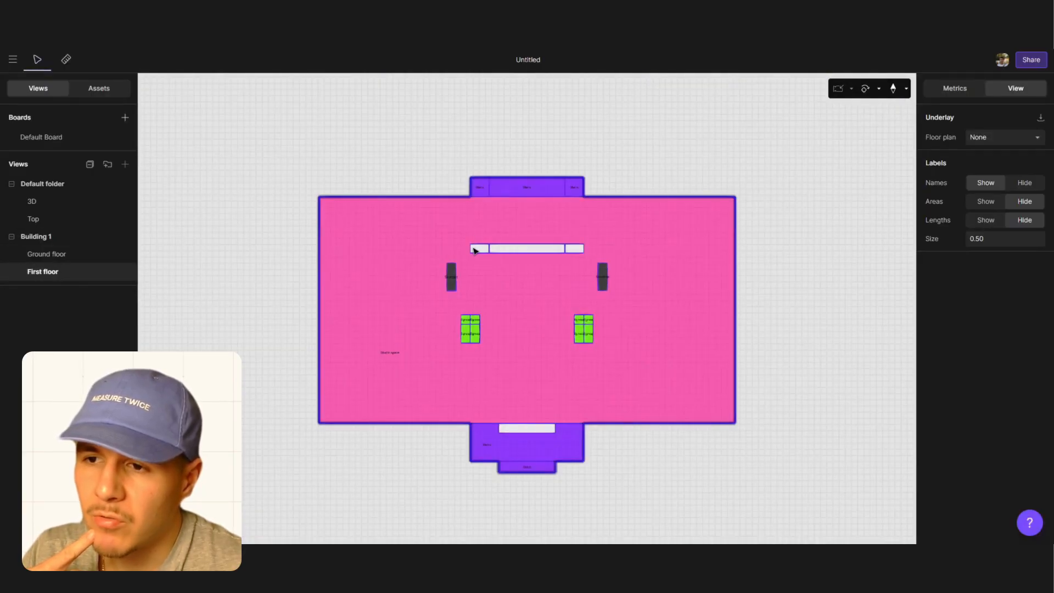
Reopen the First floor sketch, briefly show the area size labels, and hide them again
double_click(484, 250)
left_click(534, 253, "shift")
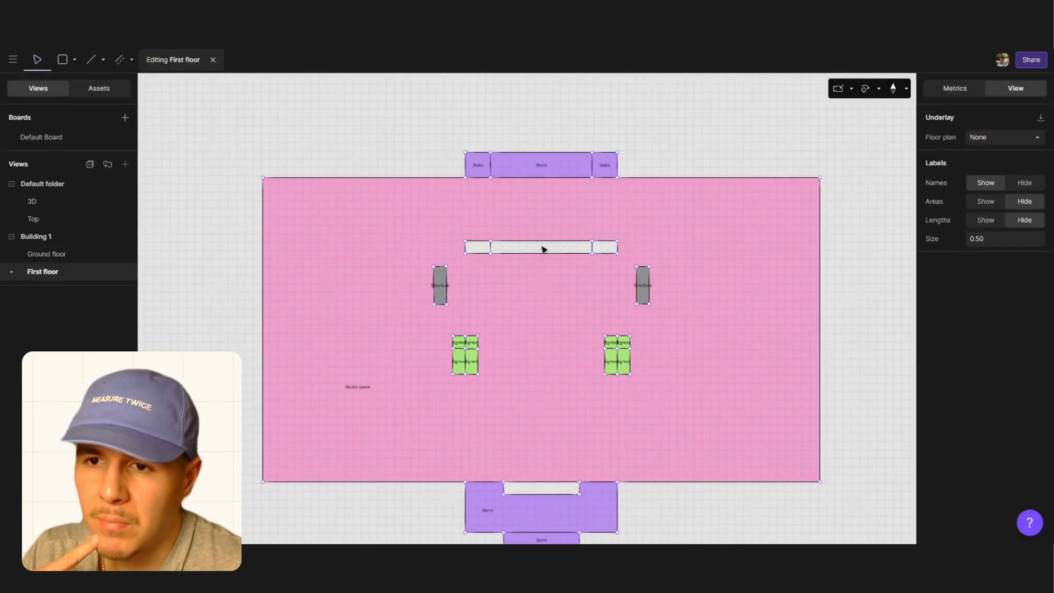
left_click(483, 250)
left_click(525, 248, "shift")
left_click(612, 251, "shift")
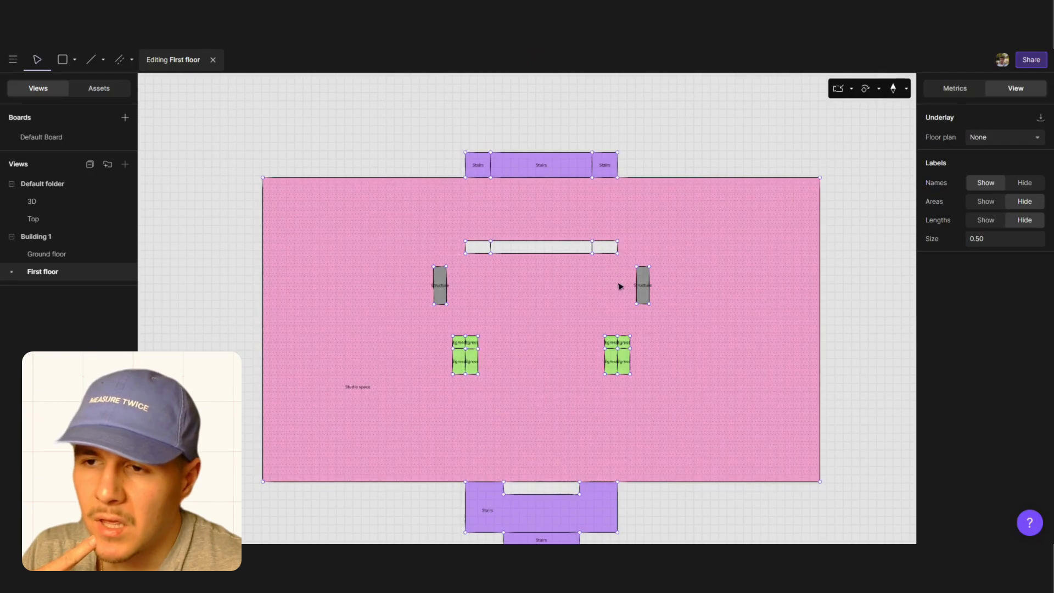
left_click(986, 203)
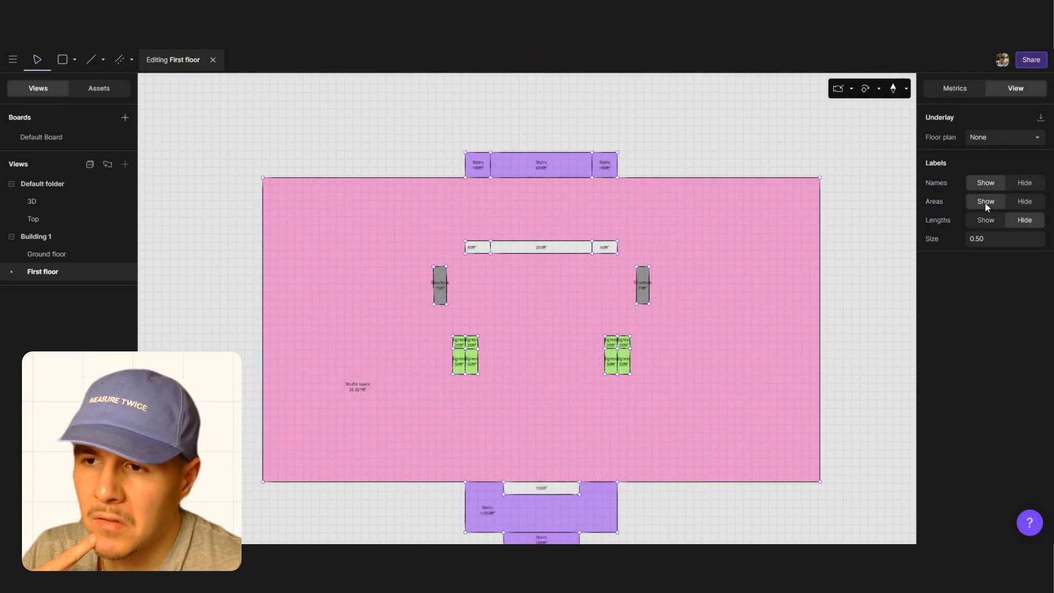
left_click(1040, 207)
Create a Building function named Support, assign it to the three thin strip areas above the structure blocks, and exit the sketch
left_click(483, 247)
left_click(541, 247, "shift")
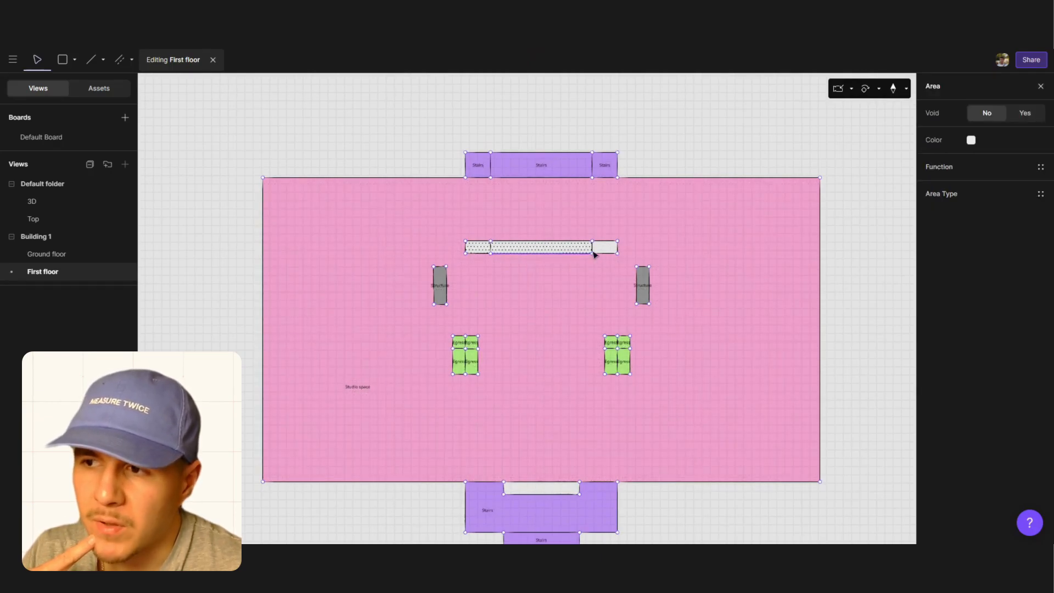
left_click(606, 248, "shift")
left_click(1041, 167)
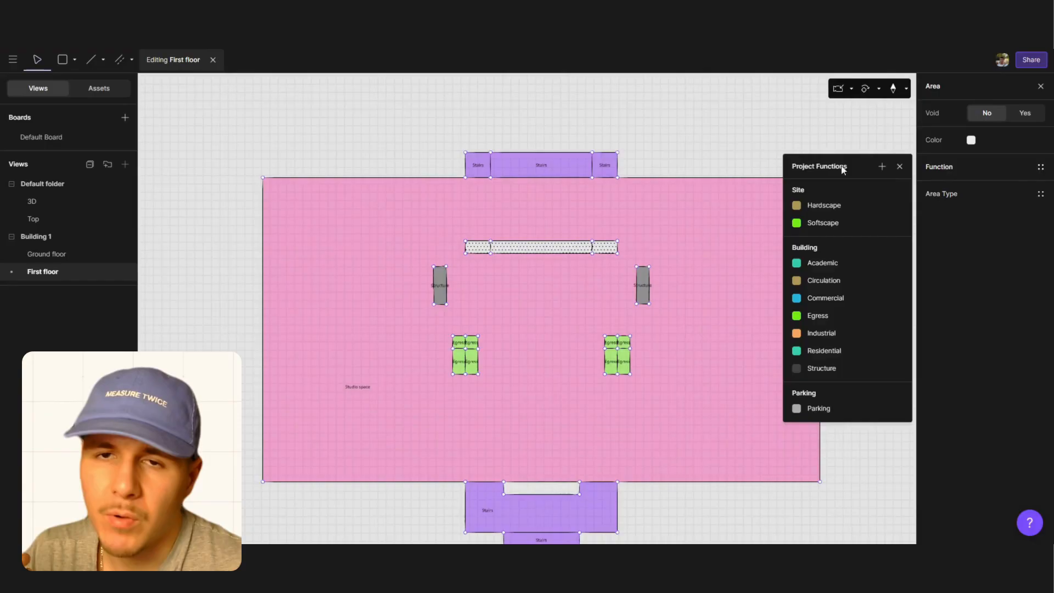
left_click(882, 166)
left_click(707, 199)
type("Sup")
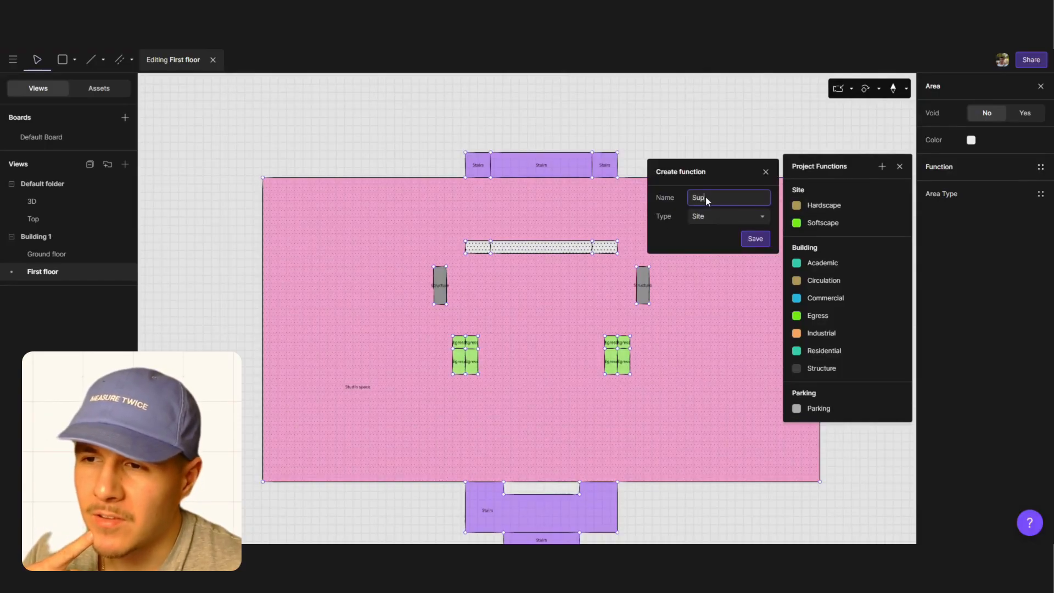
type("portr")
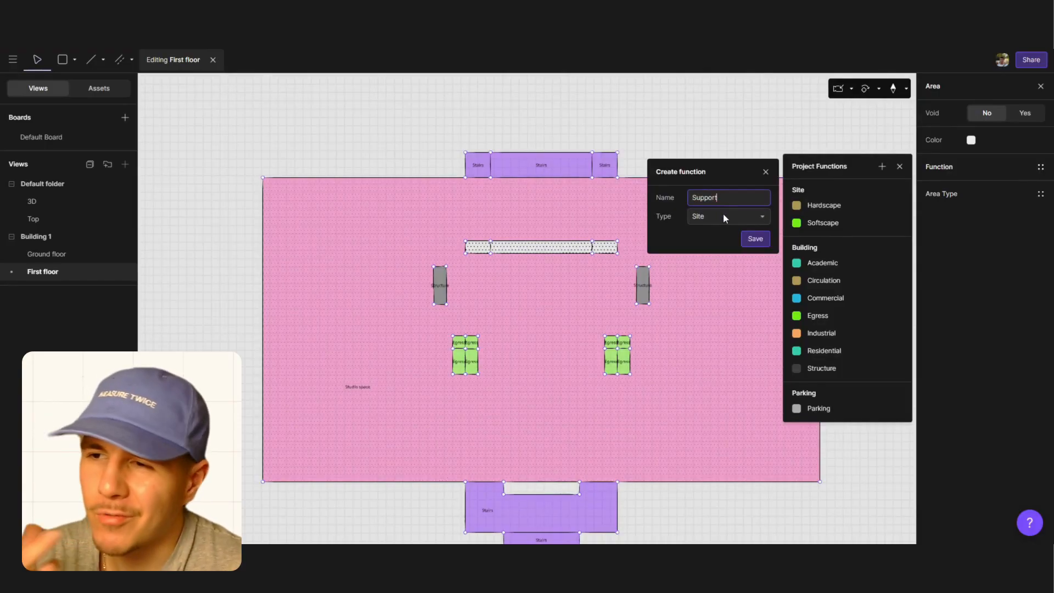
left_click(739, 214)
left_click(742, 233)
left_click(755, 238)
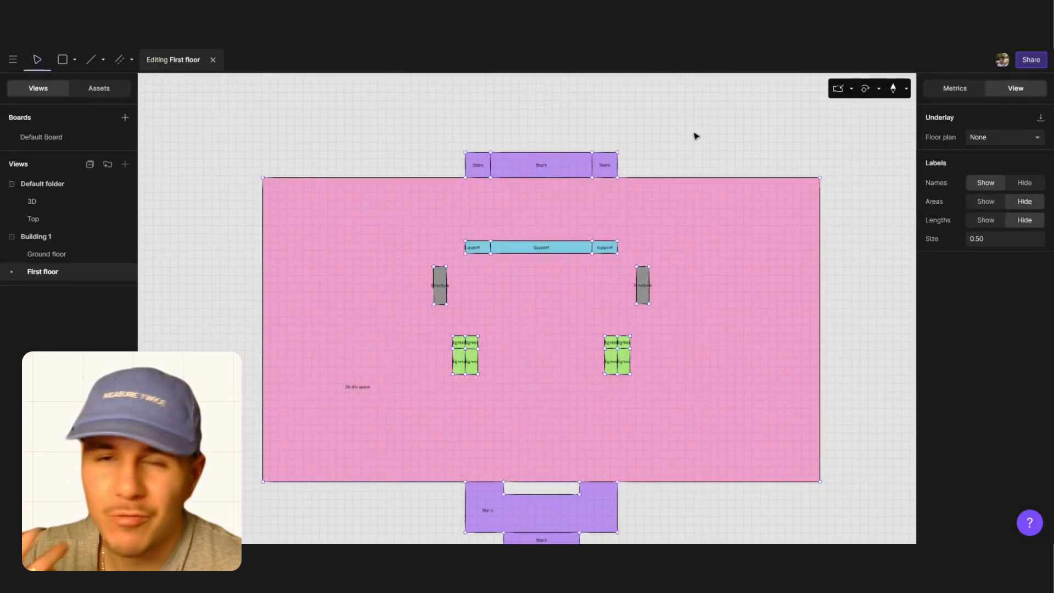
key("Escape")
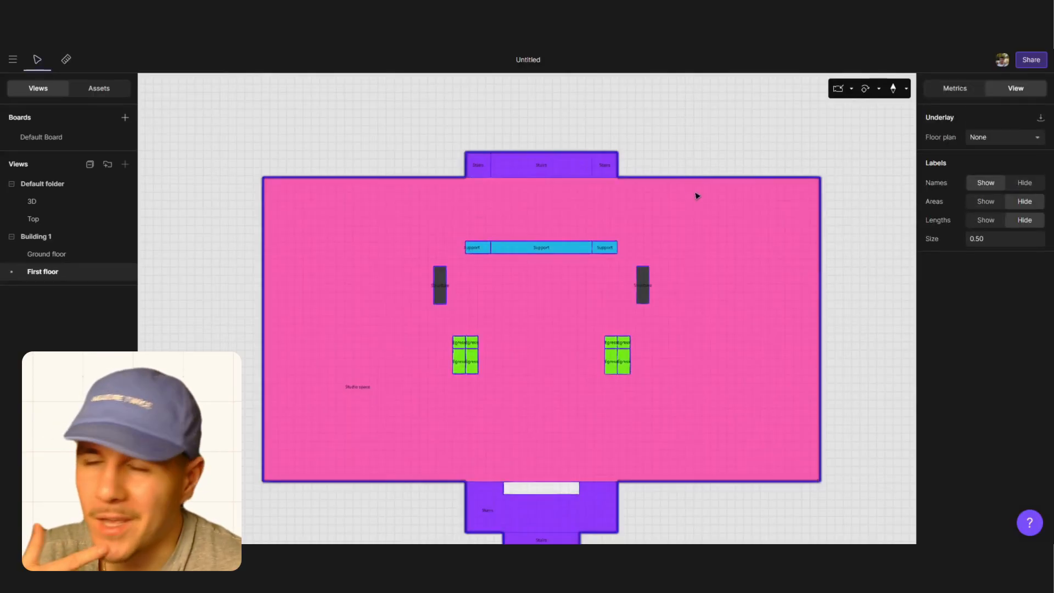
Assign the Circulation function and the Stairs area type to the small blank rectangle just below the main floor's lower edge
double_click(541, 488)
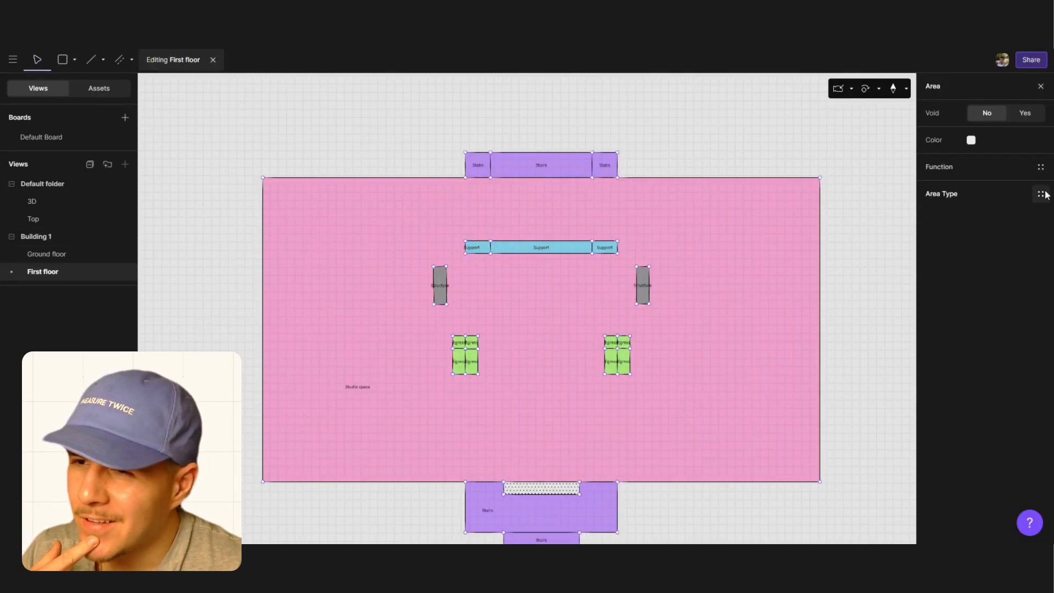
left_click(1040, 167)
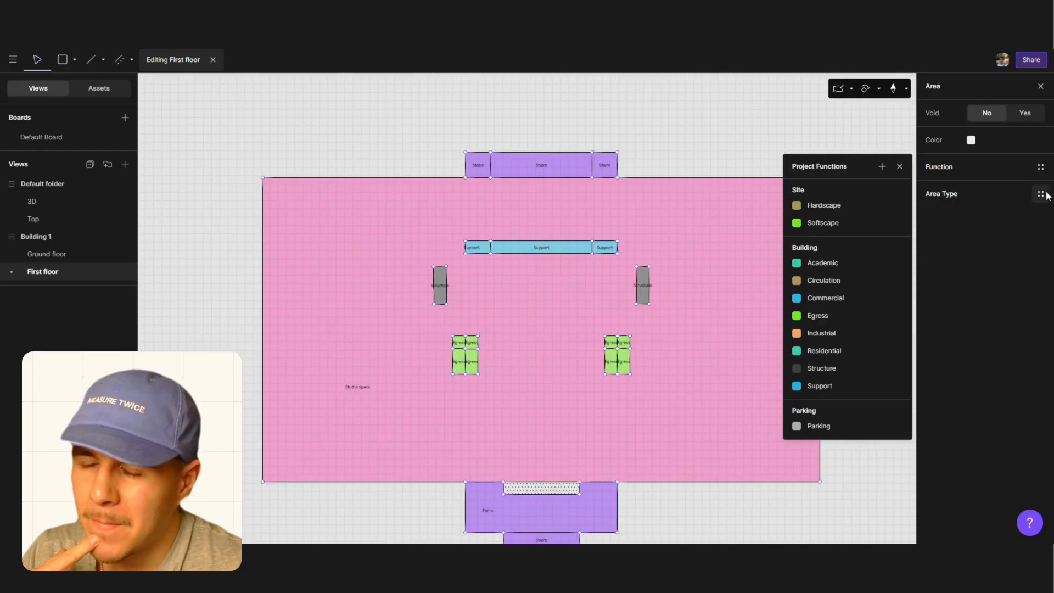
left_click(858, 279)
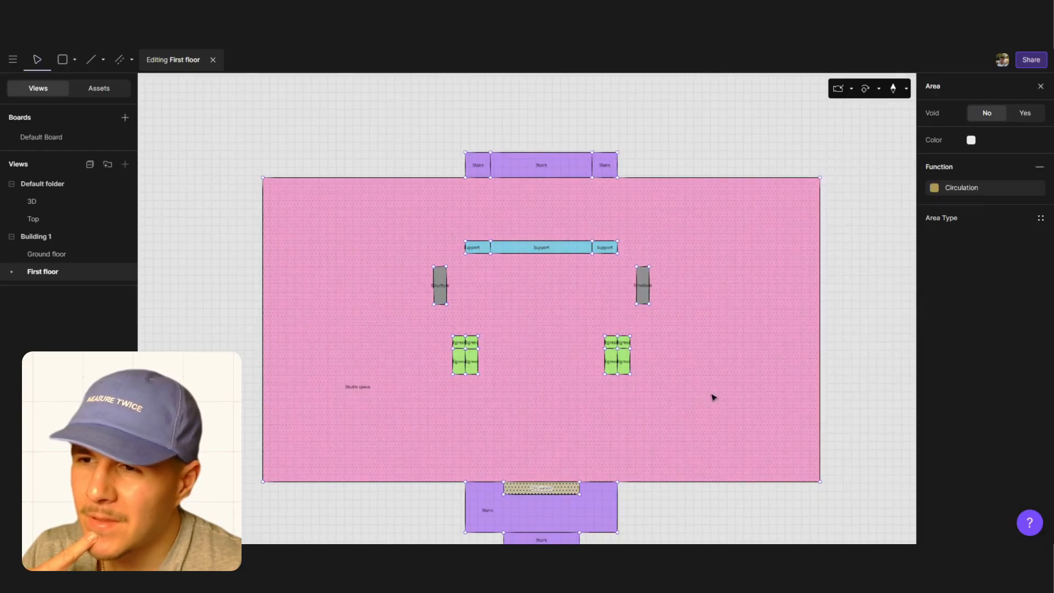
left_click(1041, 218)
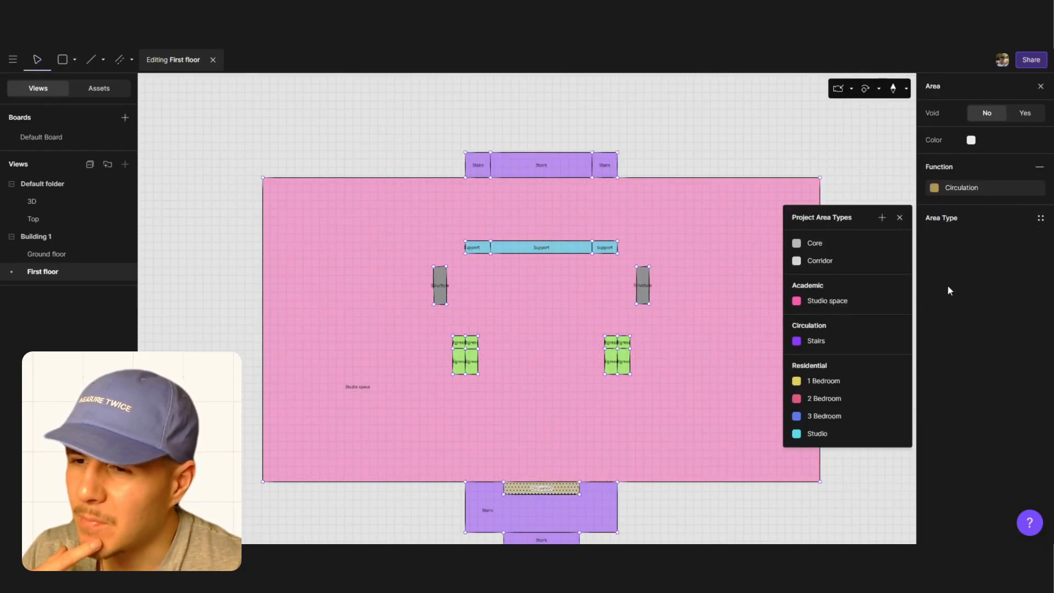
left_click(823, 341)
left_click(679, 132)
Open the Ground floor sketch for editing and assign the Stairs area type to the four blocks projecting above the floor's upper edge
left_click(59, 260)
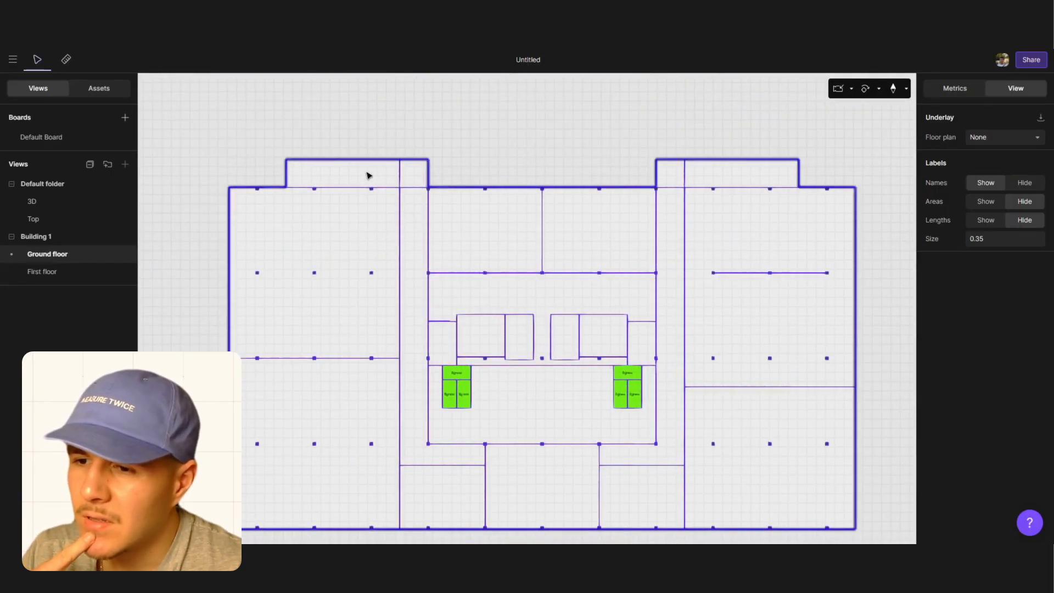
double_click(354, 173)
left_click(372, 173)
left_click(559, 186)
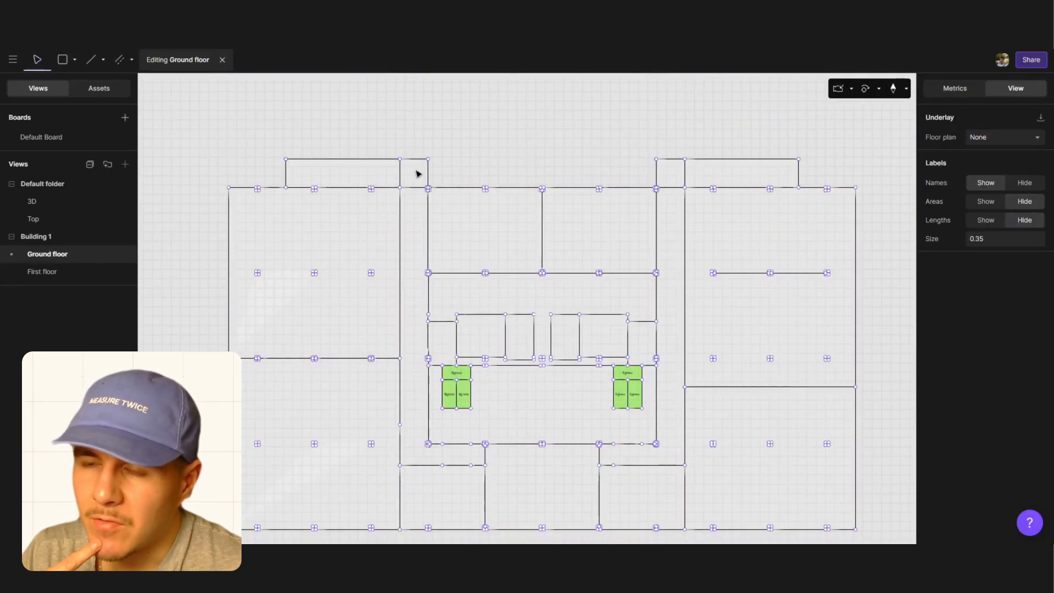
left_click(388, 176)
left_click(713, 178, "shift")
left_click(1040, 194)
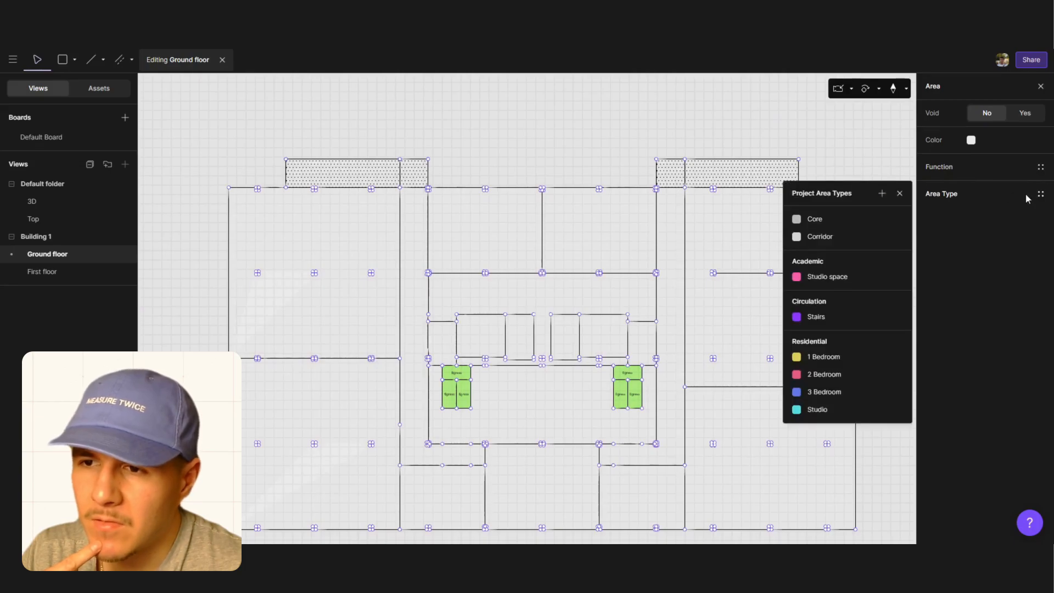
left_click(802, 313)
left_click(622, 185)
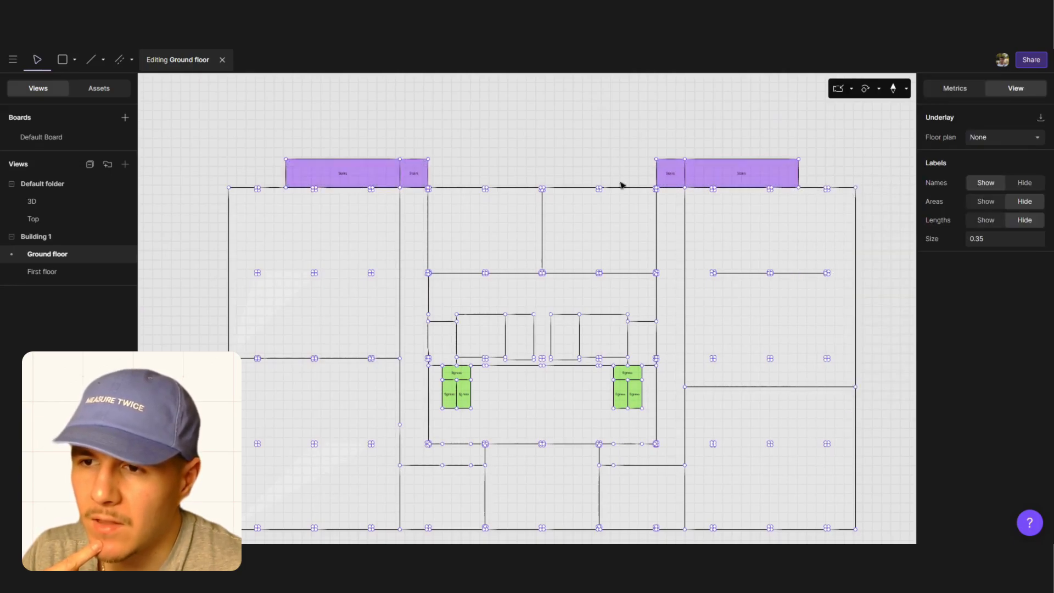
Assign the Corridor area type to the two L-shaped strips flanking the central core of the Ground floor
left_click(670, 247)
left_click(415, 298, "shift")
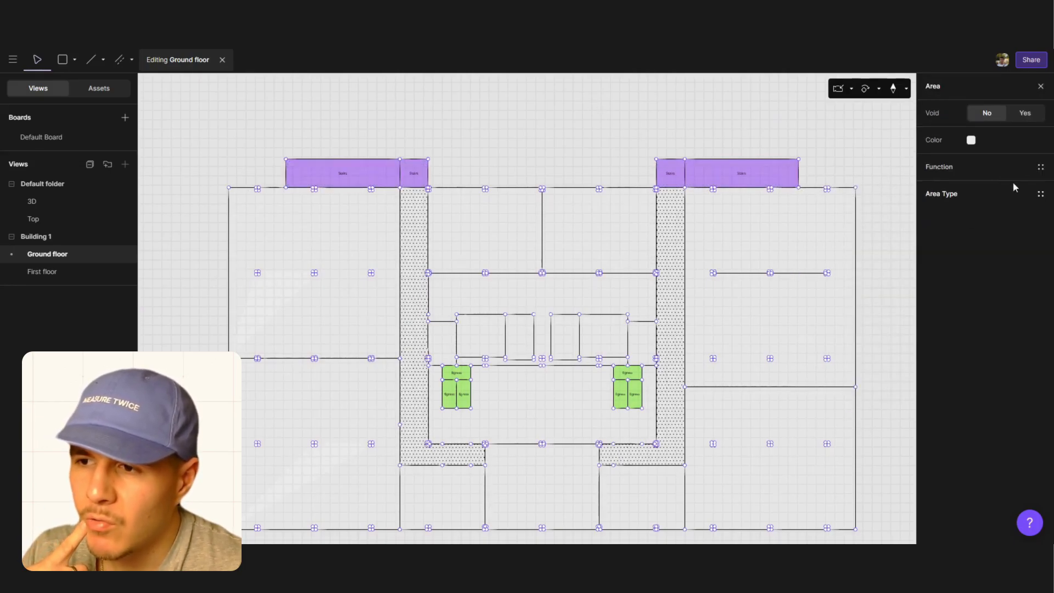
left_click(1040, 167)
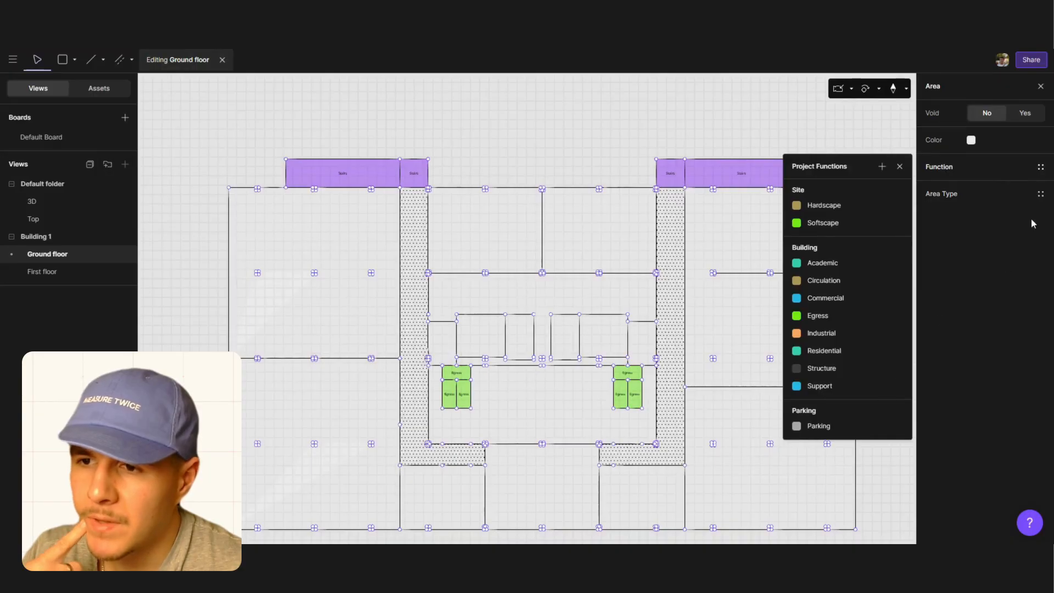
left_click(1040, 194)
left_click(849, 237)
left_click(635, 158)
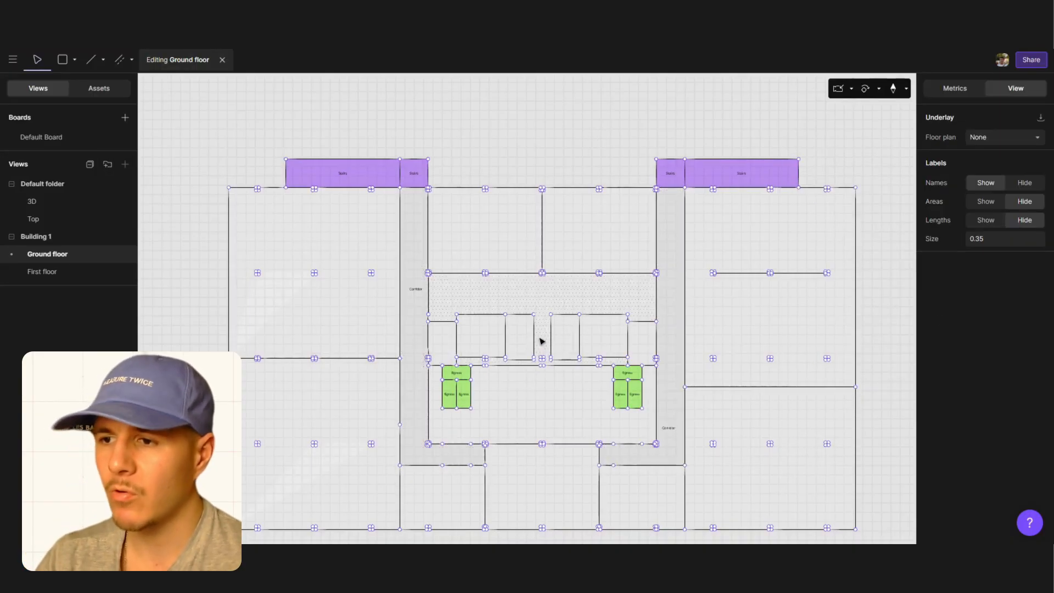
Assign the Support function to the four rooms in the middle of the core, just above the egress blocks
left_click(534, 411)
scroll(536, 412, "up", 2)
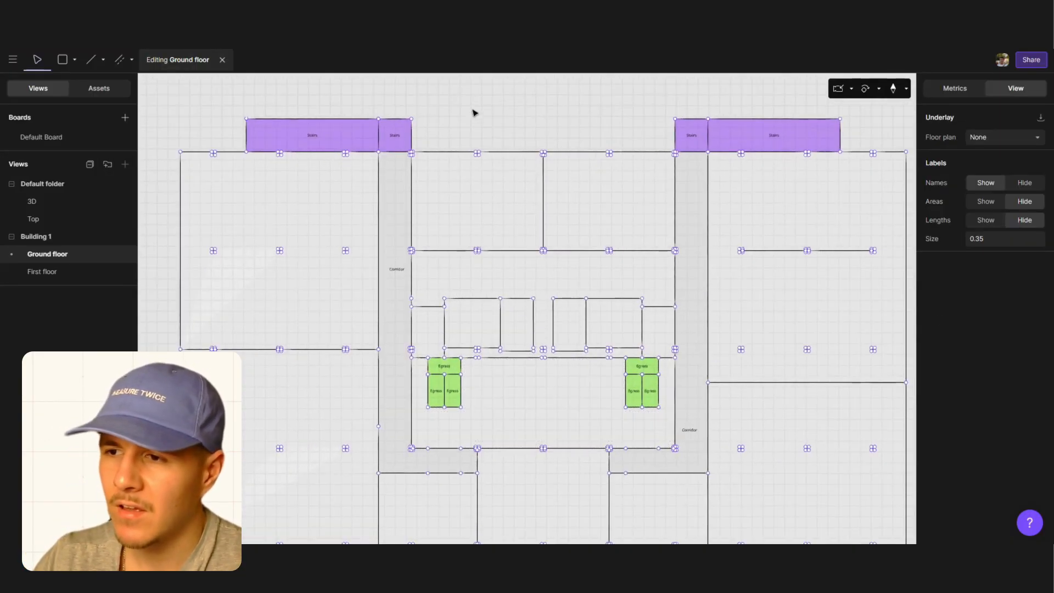
left_click(518, 98)
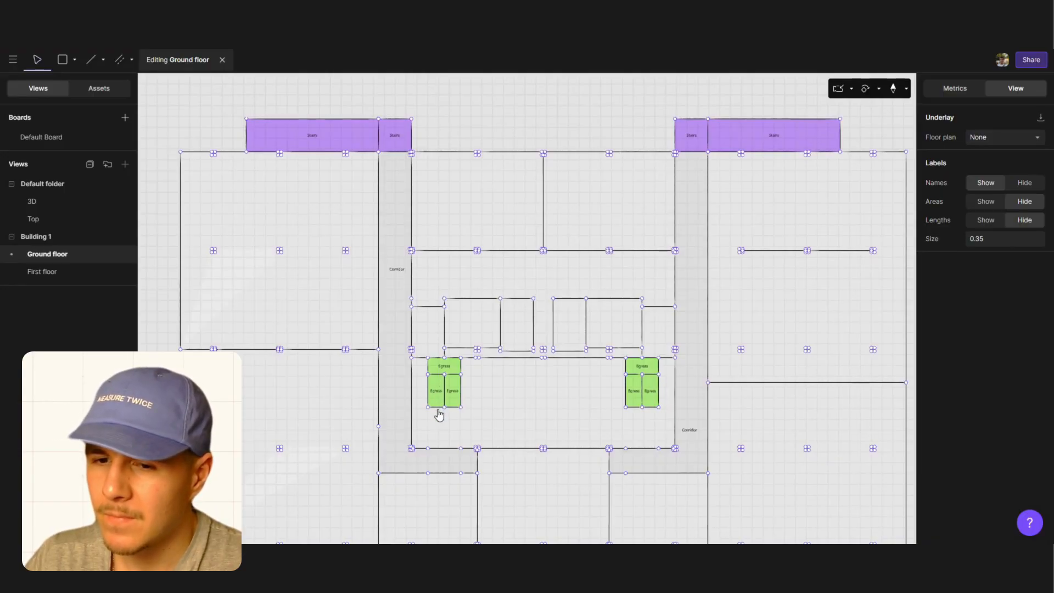
left_click(479, 331)
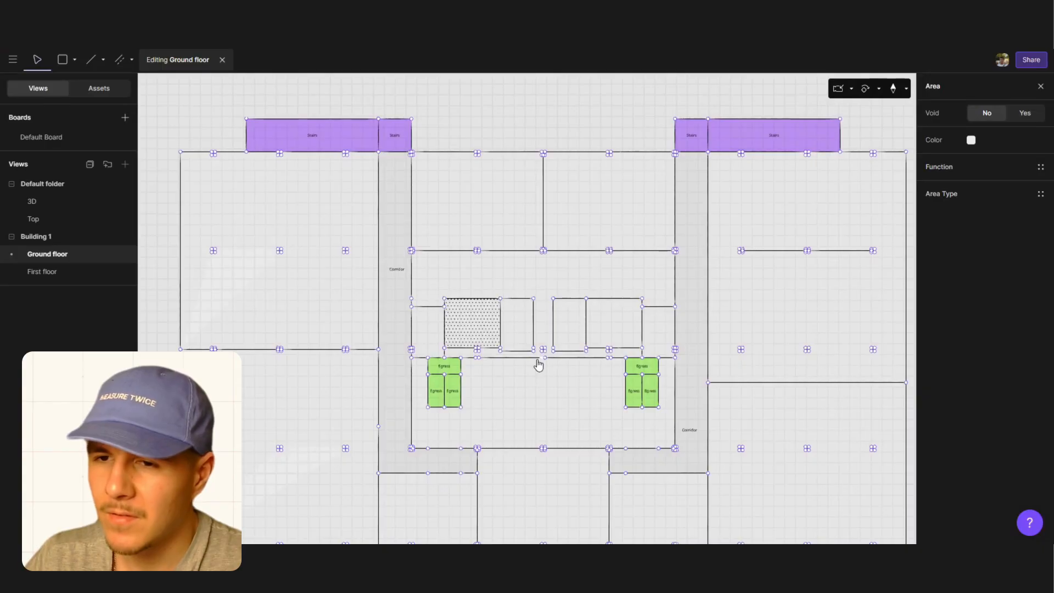
left_click(530, 330, "shift")
left_click(572, 331, "shift")
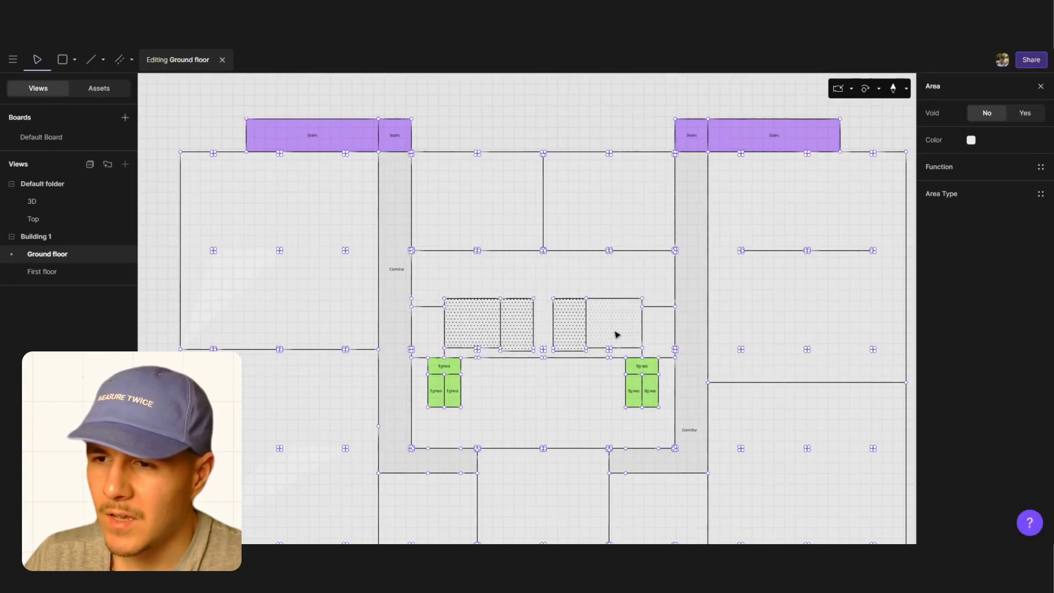
left_click(616, 331, "shift")
left_click(1041, 194)
left_click(882, 193)
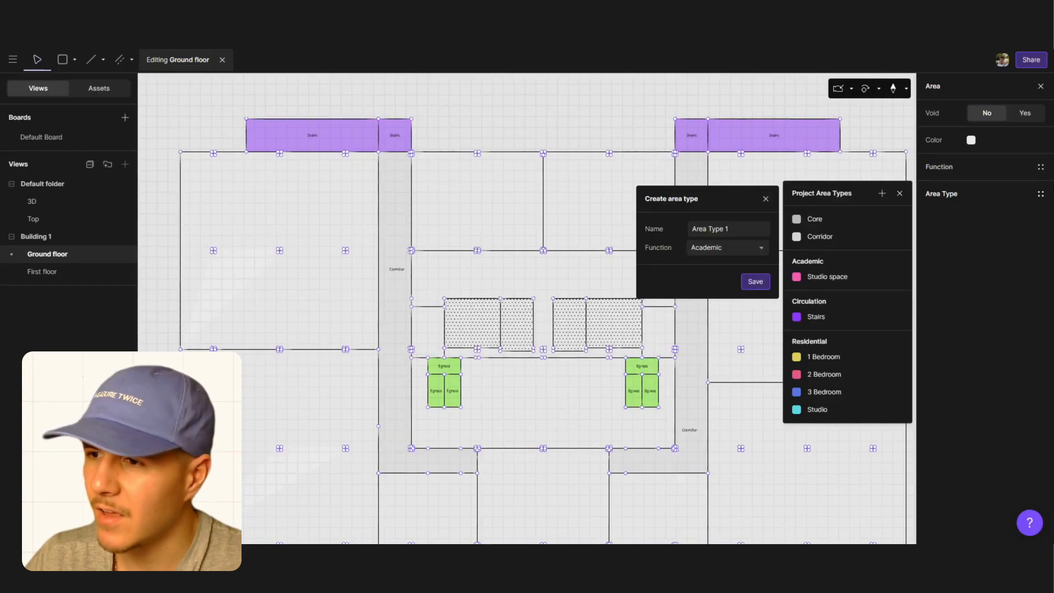
left_click(1041, 167)
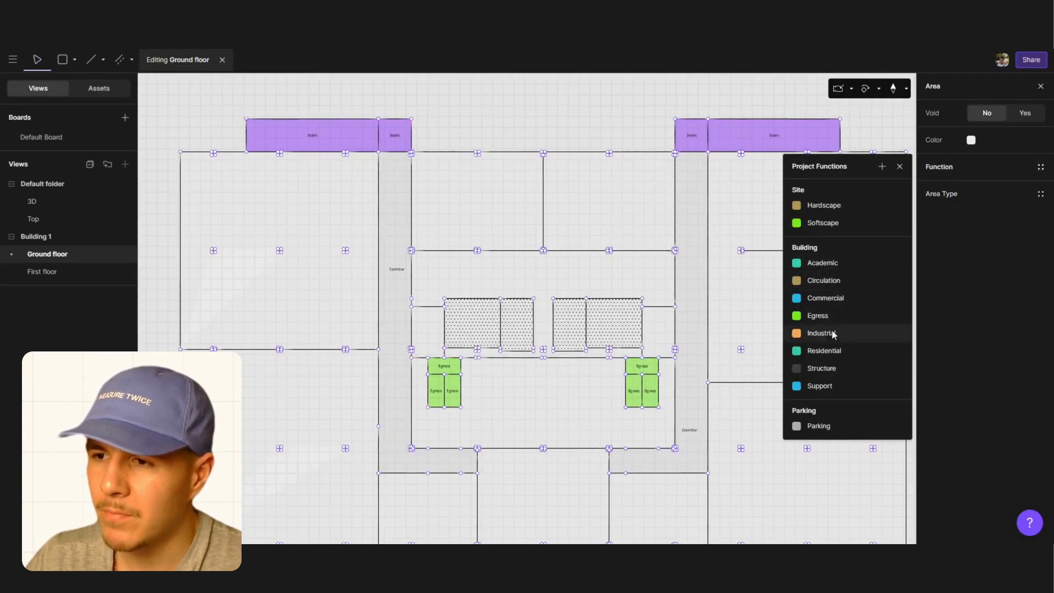
left_click(831, 386)
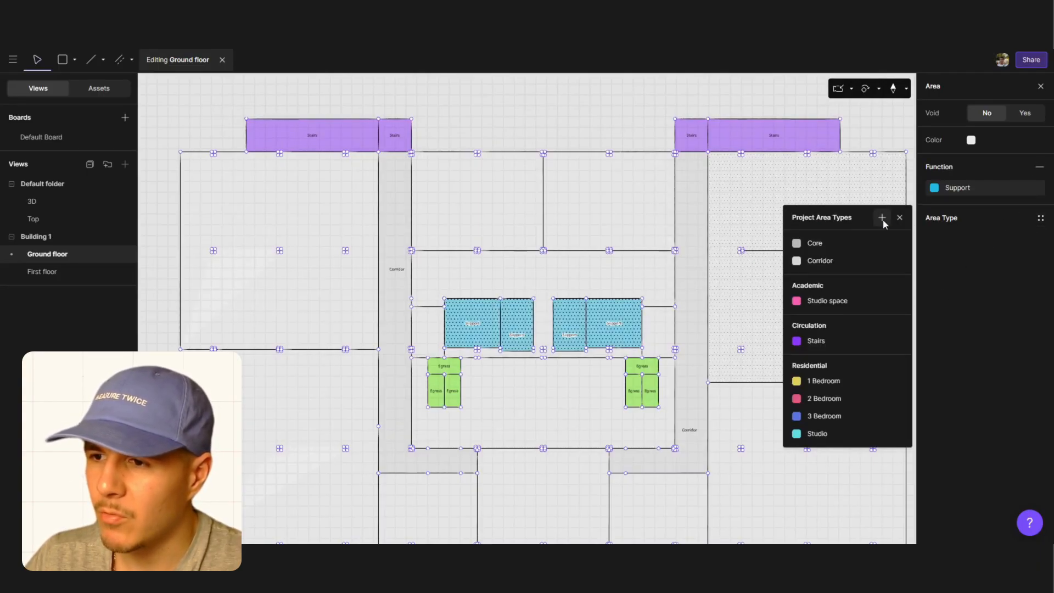
Start a new project area type and set its function to Support
left_click(882, 218)
left_click(742, 272)
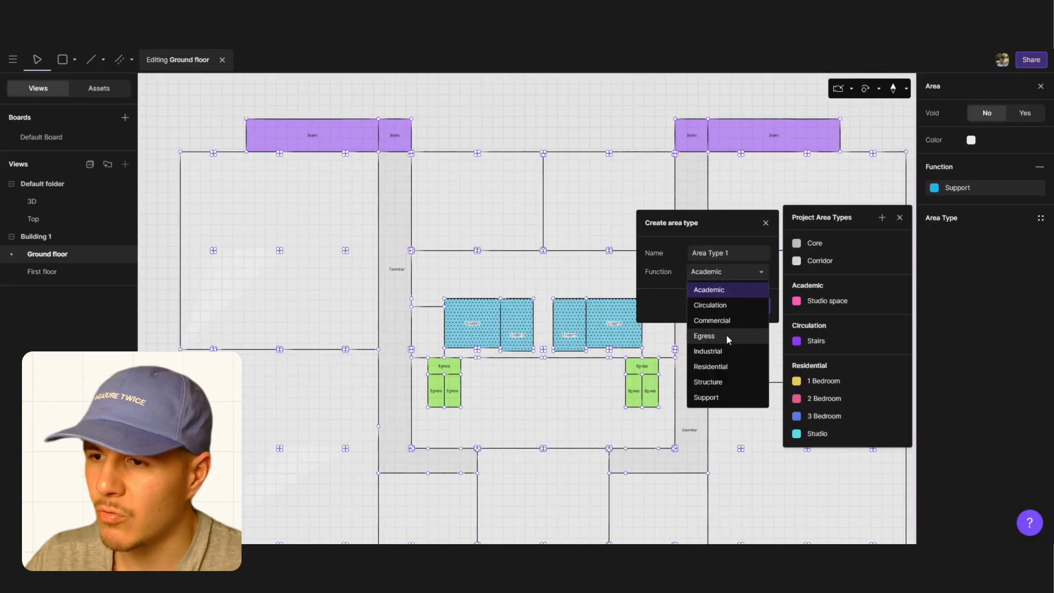
left_click(713, 397)
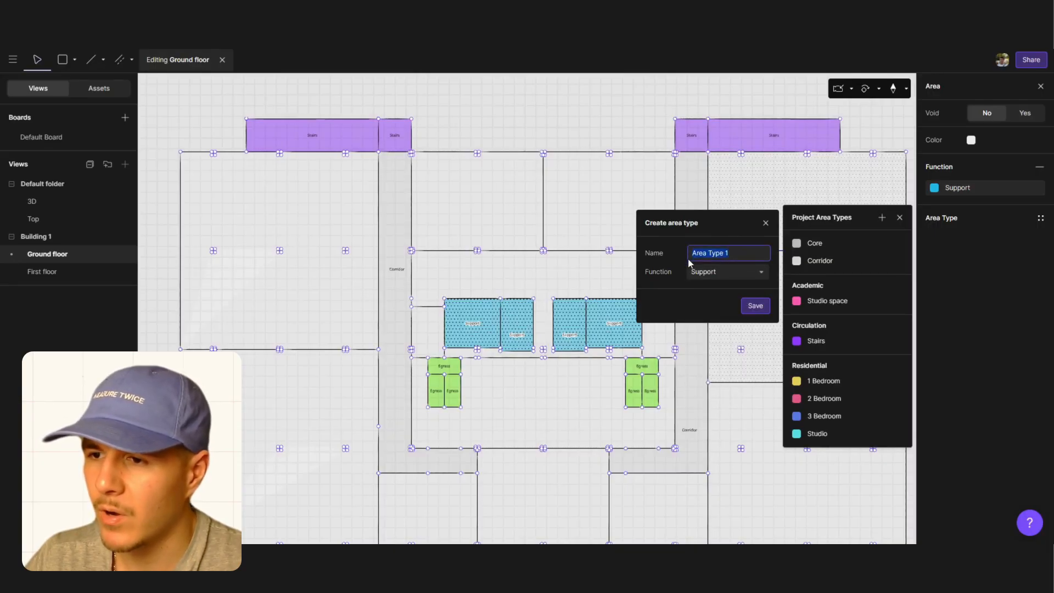
Name the new Support area type Bathroom and save it for the four restroom areas in the central core
type("Bathroom")
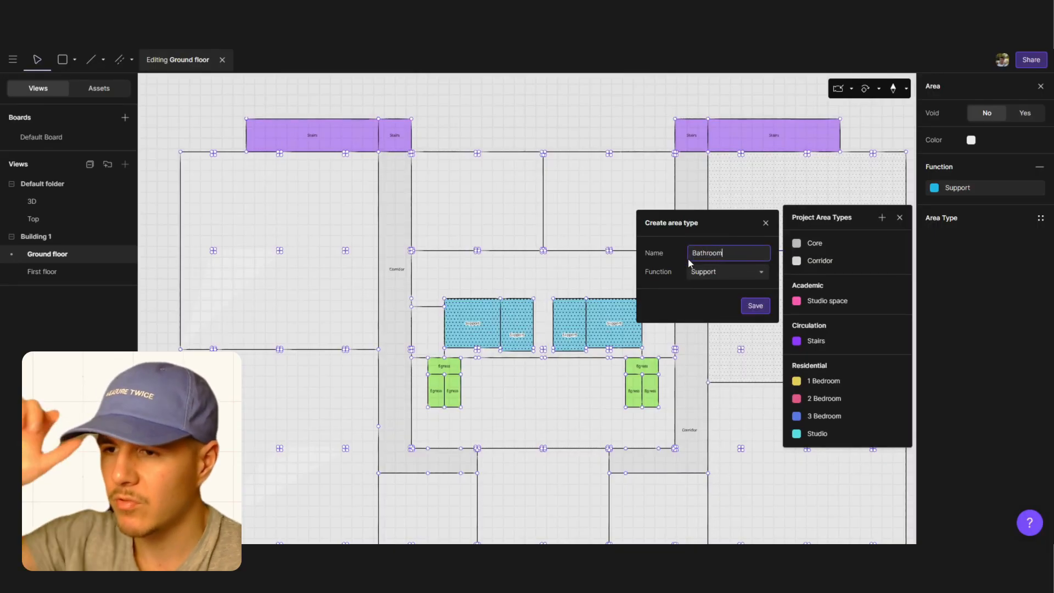
left_click(752, 305)
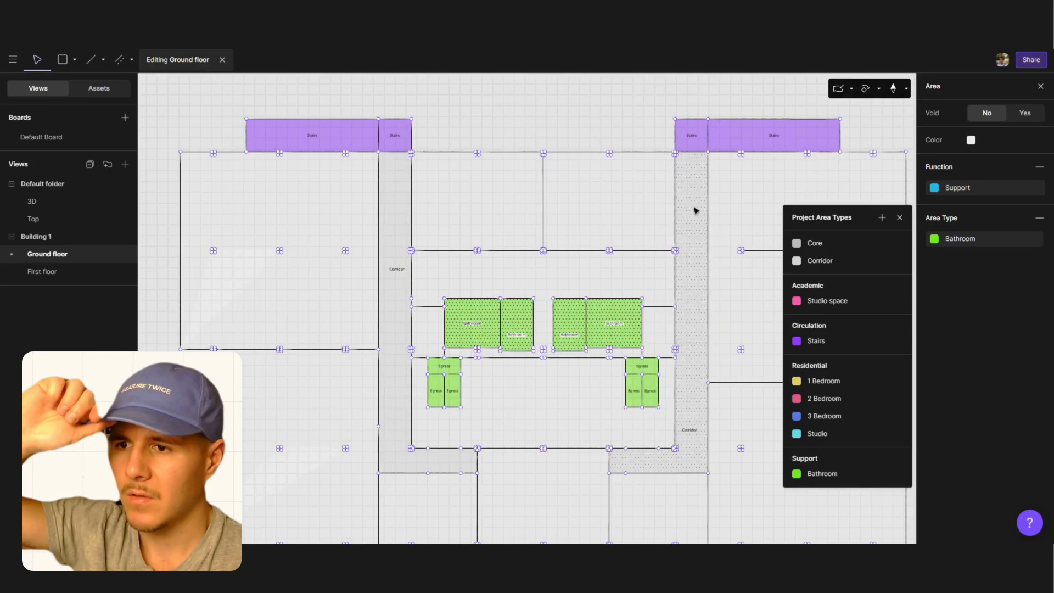
left_click(531, 86)
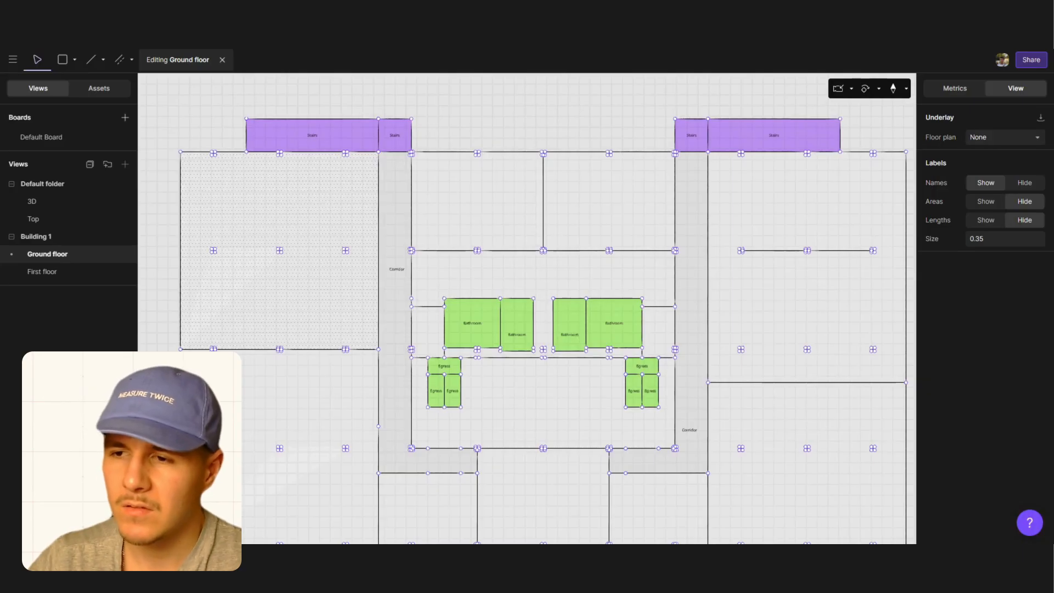
Assign the Academic function to the two large rooms in the building's west wing
left_click(782, 193)
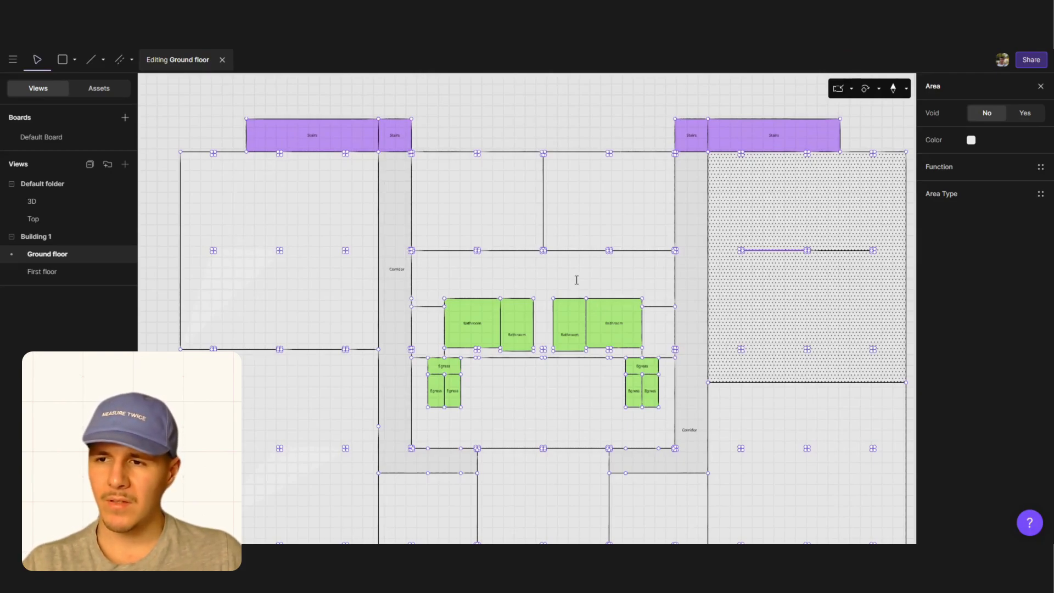
left_click(309, 250)
left_click(315, 397, "shift")
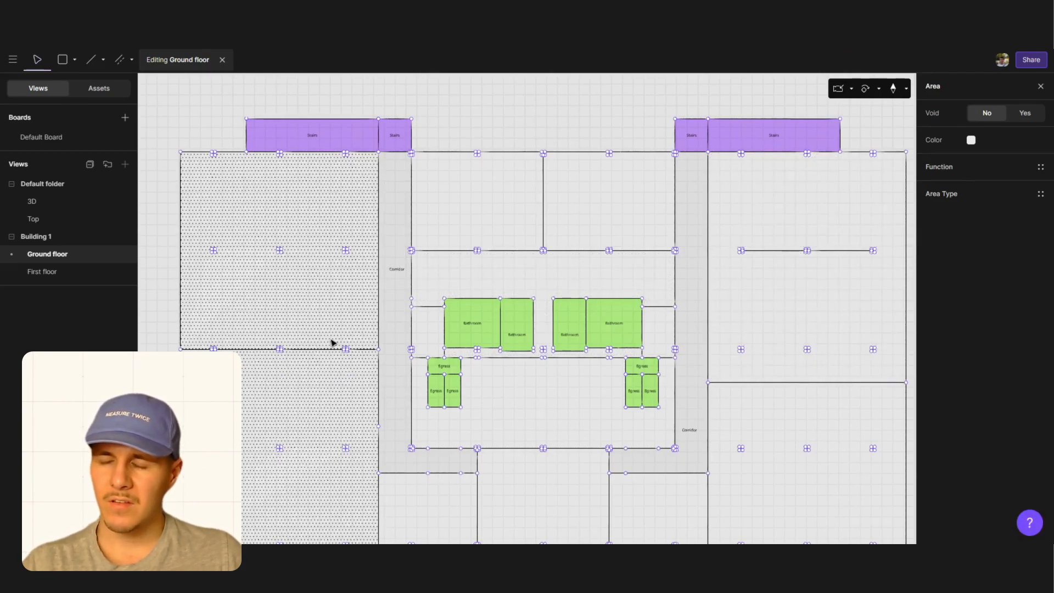
scroll(332, 341, "down", 2)
left_click(1041, 167)
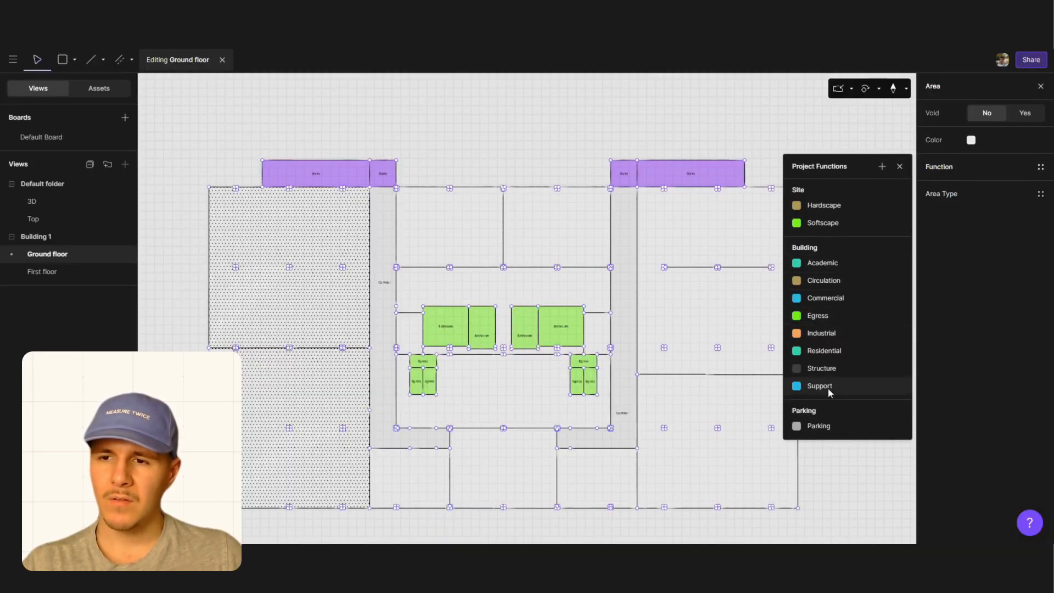
left_click(826, 263)
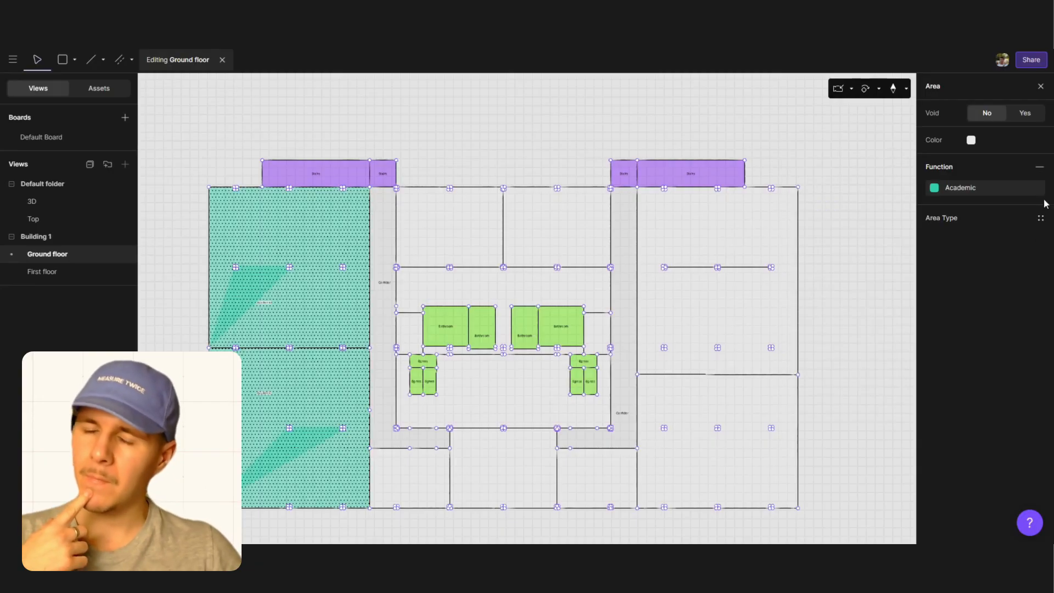
Create an Academic area type named Library for the two west wing rooms
left_click(1040, 219)
left_click(882, 218)
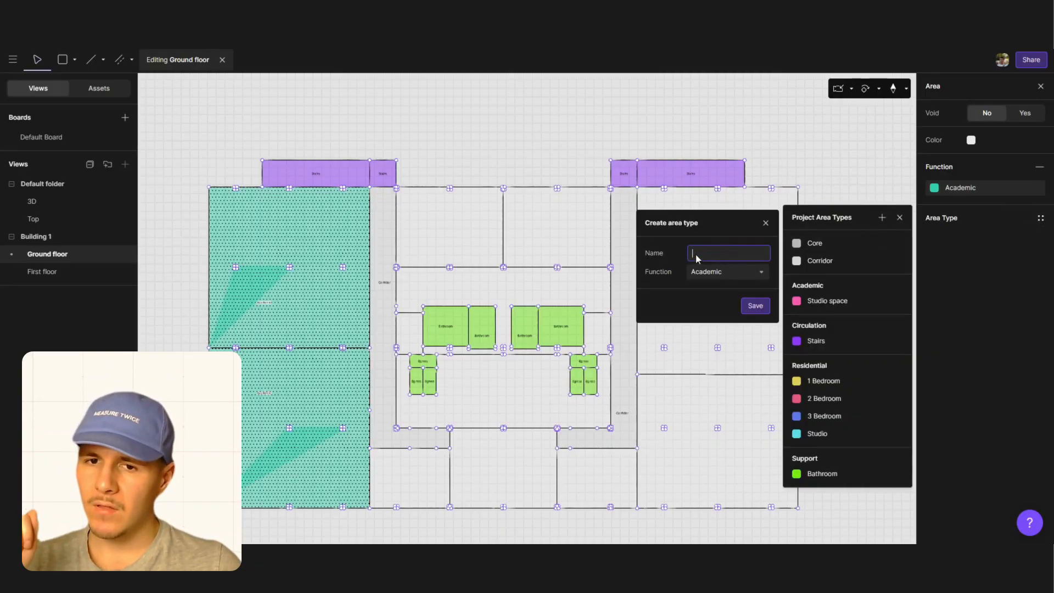
type("Library")
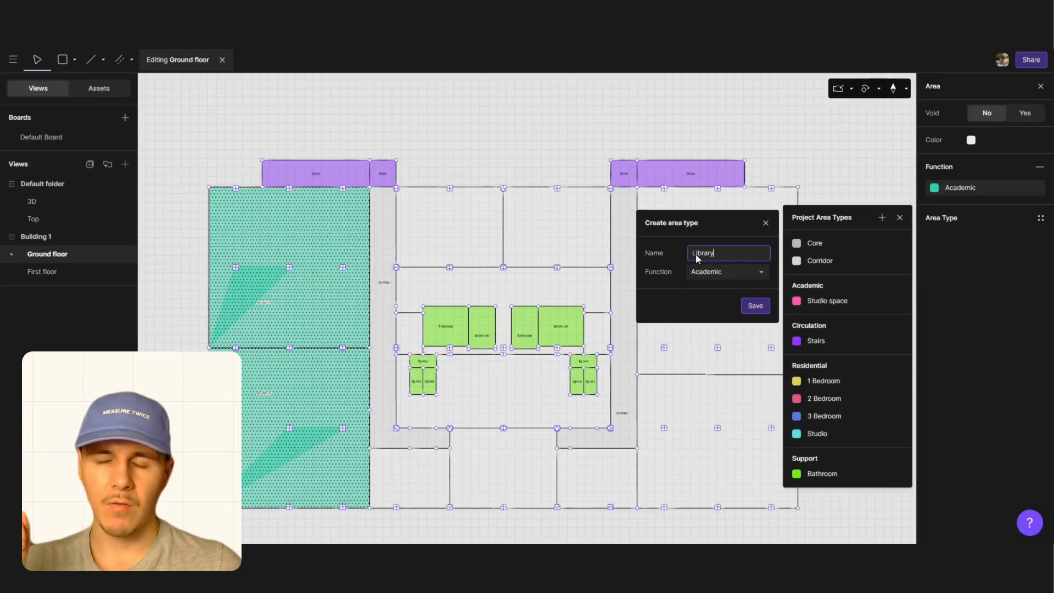
left_click(755, 306)
left_click(525, 138)
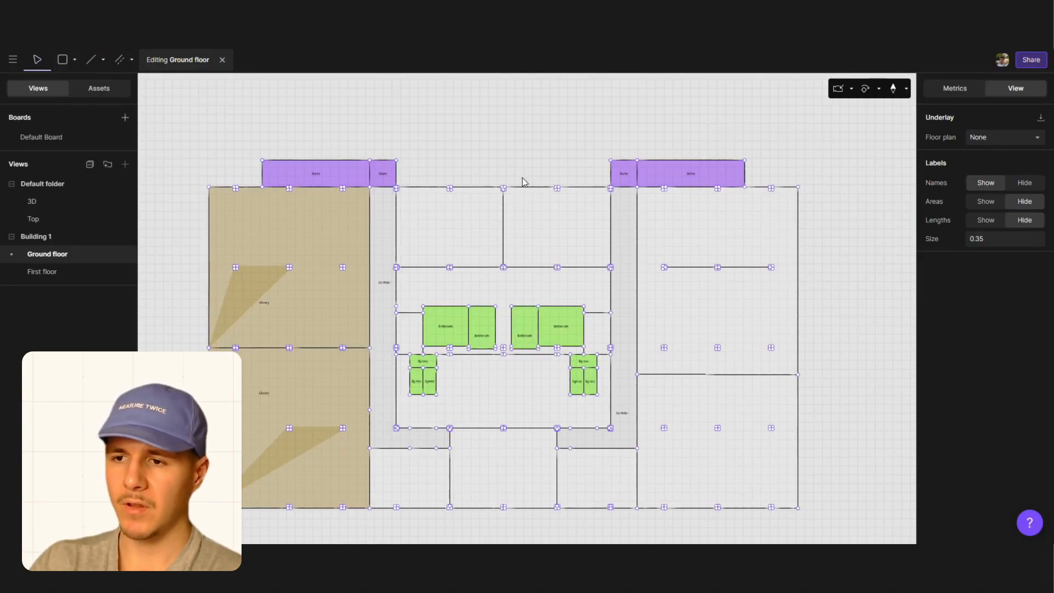
Assign the Academic function to the three adjoining rooms along the middle of the building's lower edge
left_click(437, 480)
left_click(502, 482, "shift")
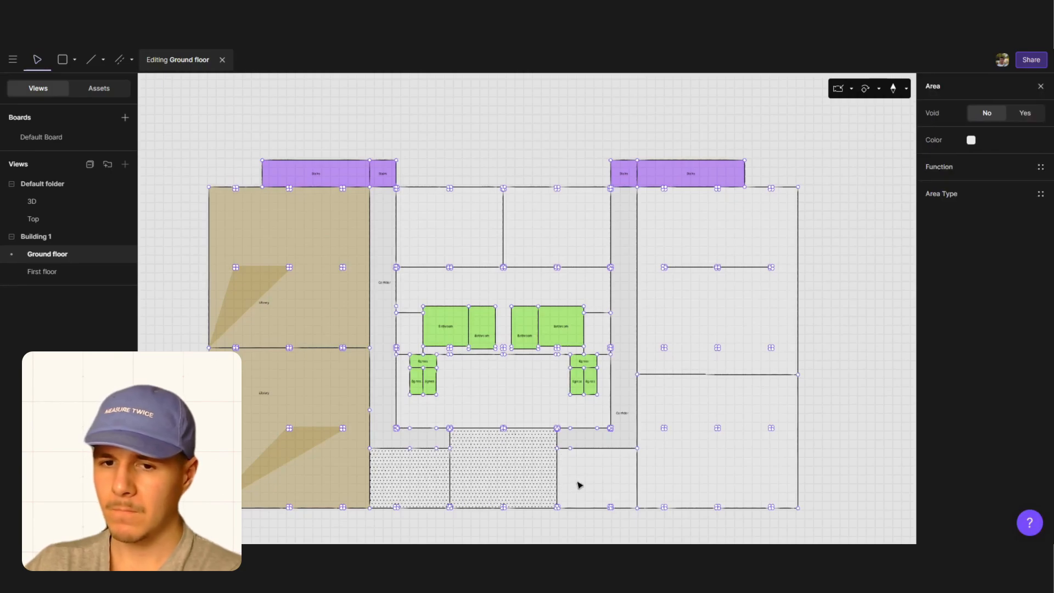
left_click(579, 485, "shift")
left_click(1039, 167)
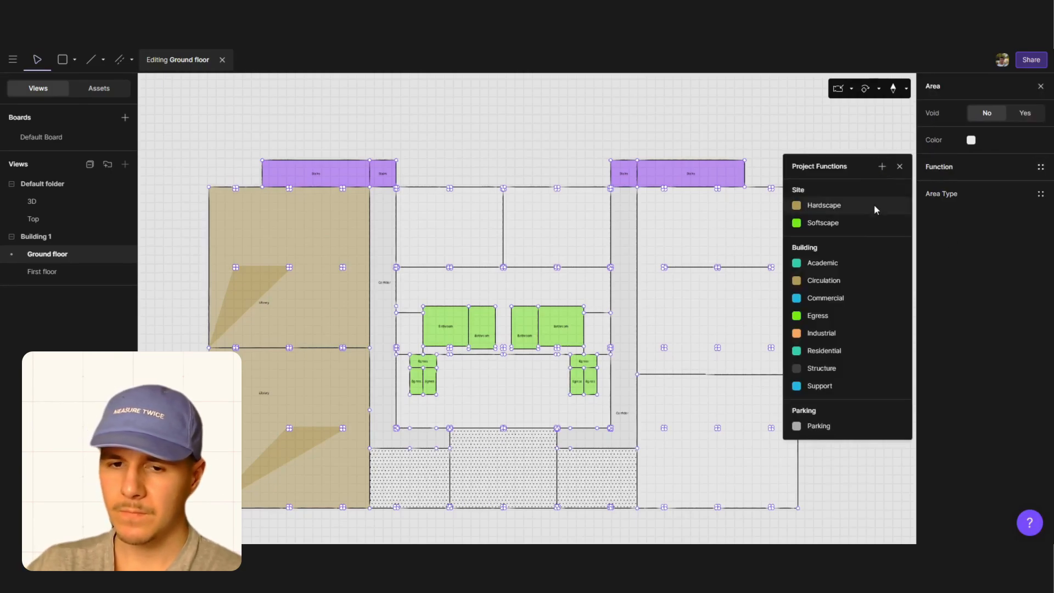
left_click(840, 263)
Create an Academic area type named Faculty offices for the three rooms along the lower edge
left_click(1040, 218)
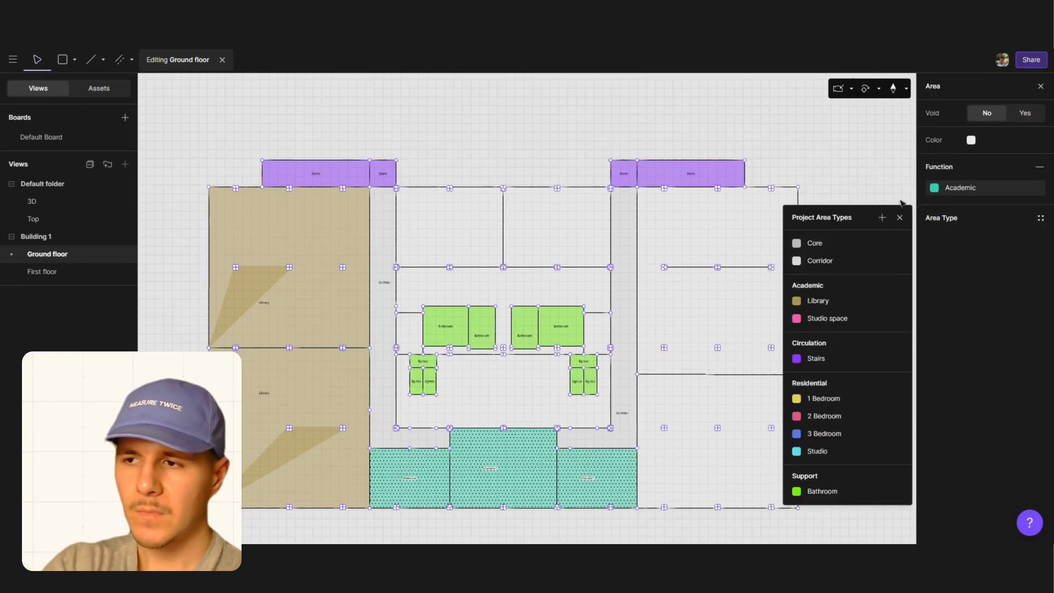
left_click(882, 217)
left_click_drag(741, 251, 693, 254)
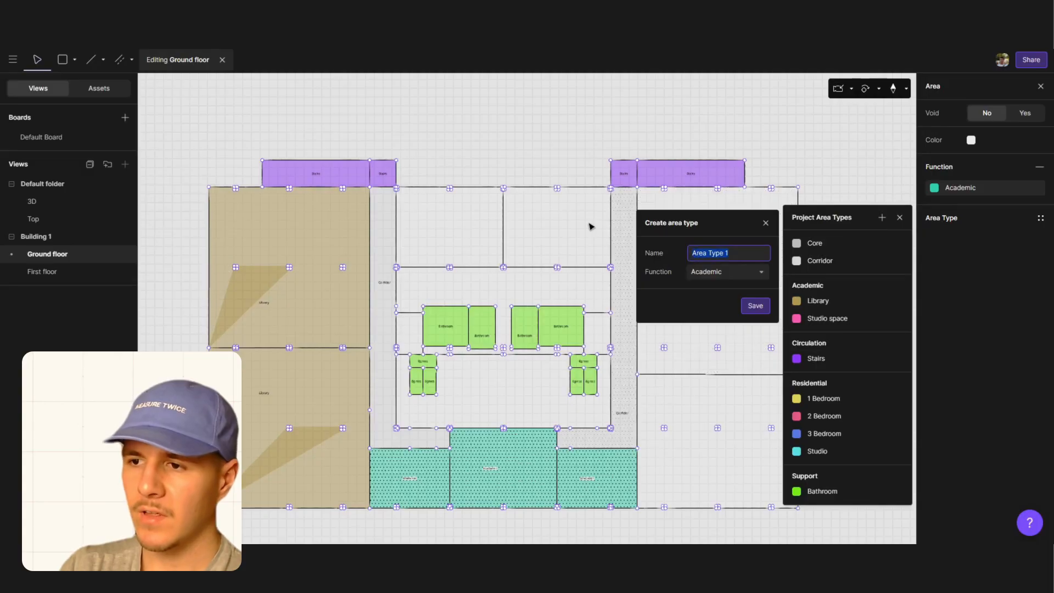
key("BackSpace")
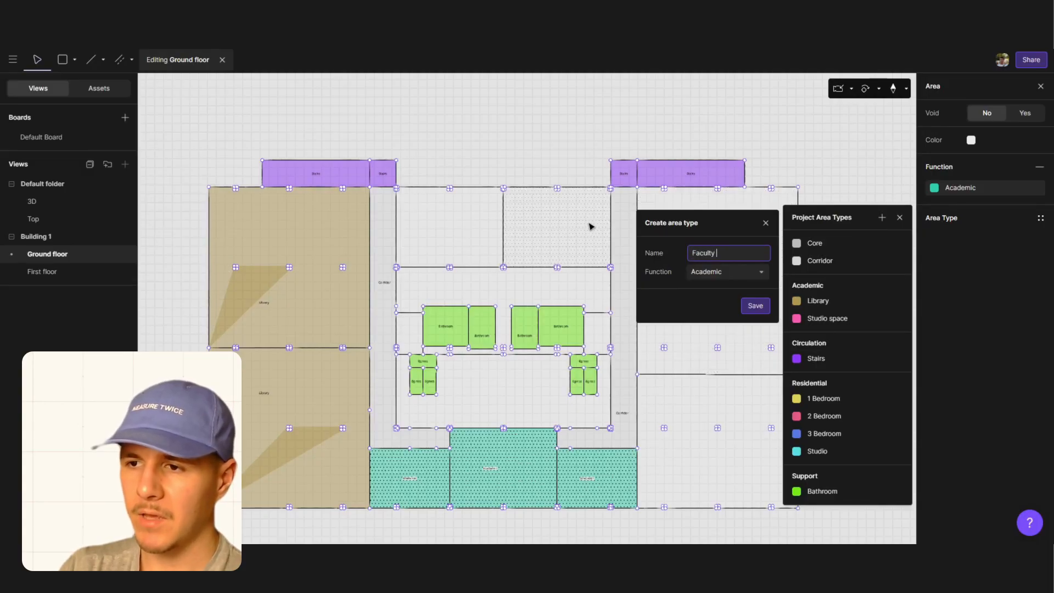
left_click(758, 308)
scroll(459, 539, "up", 5)
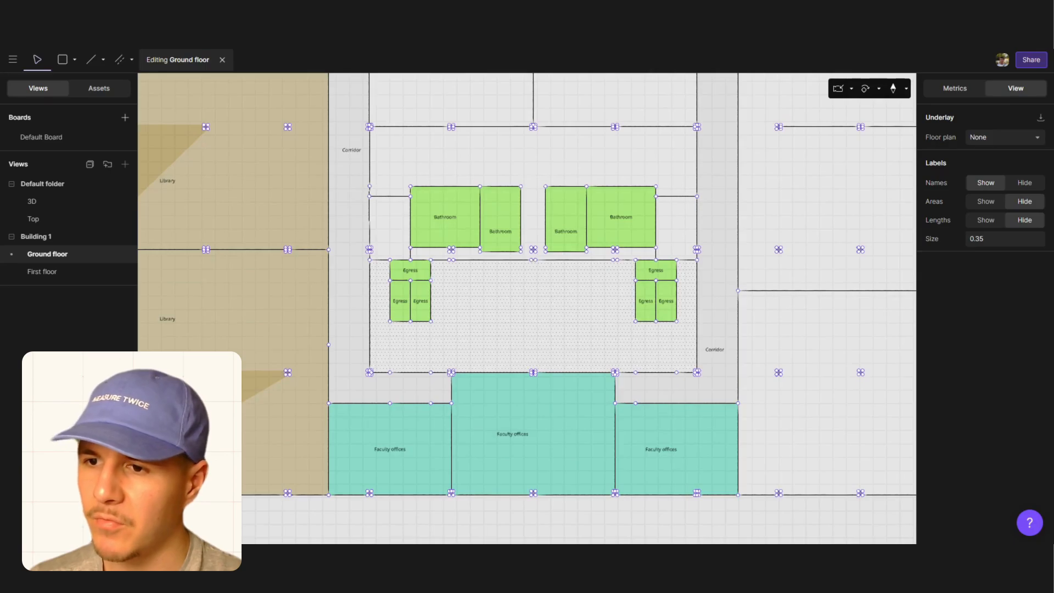
Assign the Academic function to the large upper room in the building's east wing
scroll(374, 357, "down", 5)
left_click(661, 274)
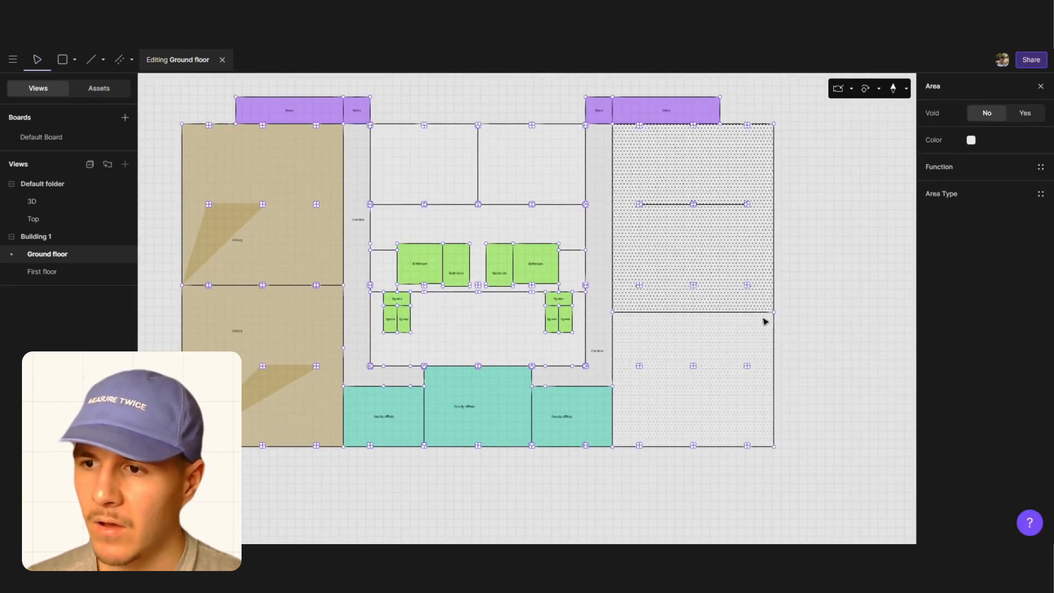
left_click(1040, 166)
left_click(822, 263)
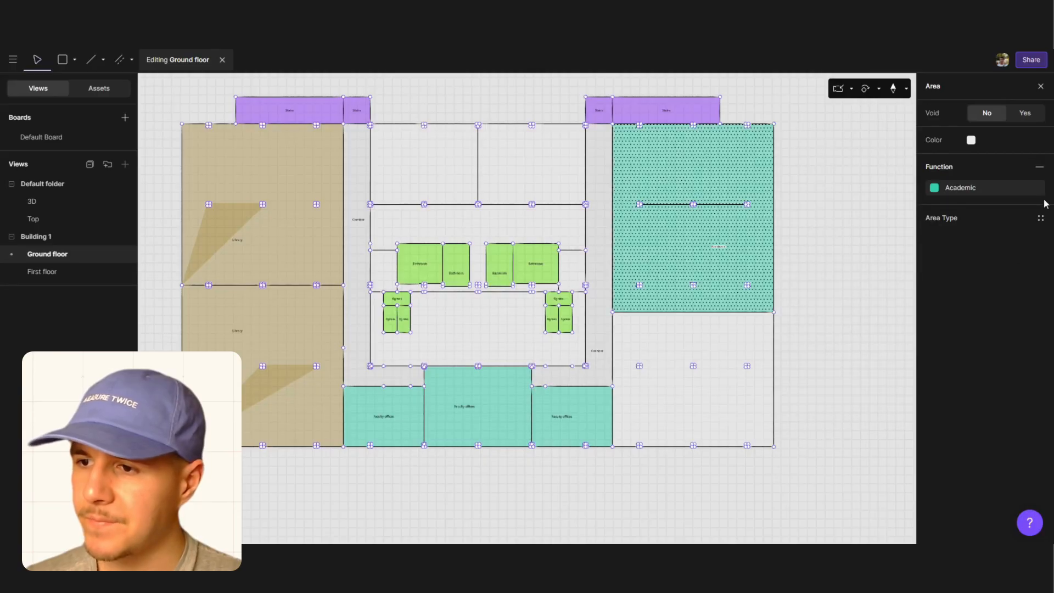
Create an Academic area type named Woodshop for the upper east wing room
left_click(1040, 218)
left_click(878, 219)
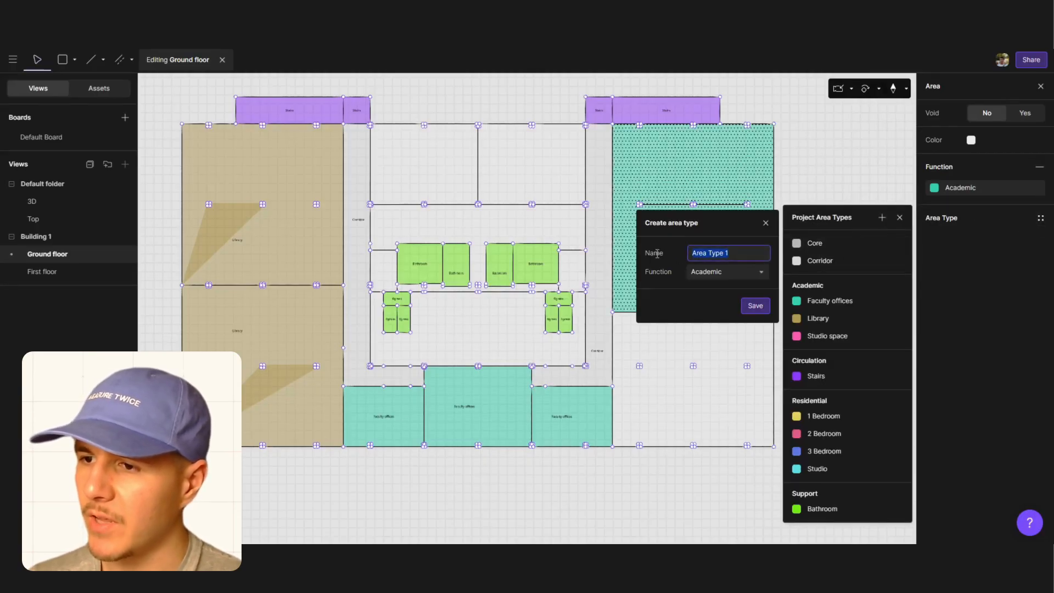
type("Woodshop")
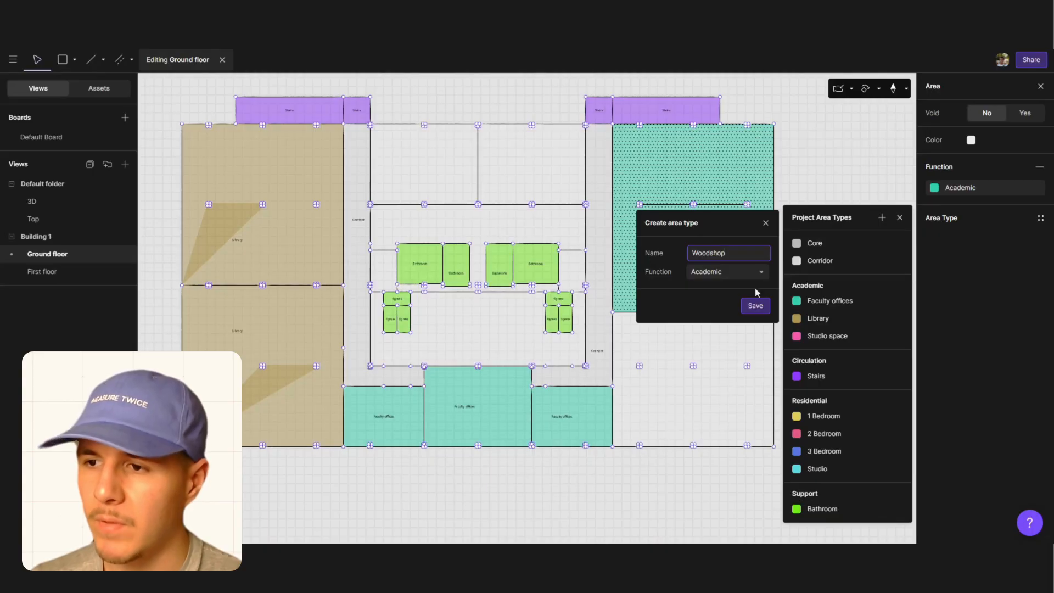
left_click(756, 305)
left_click(800, 184)
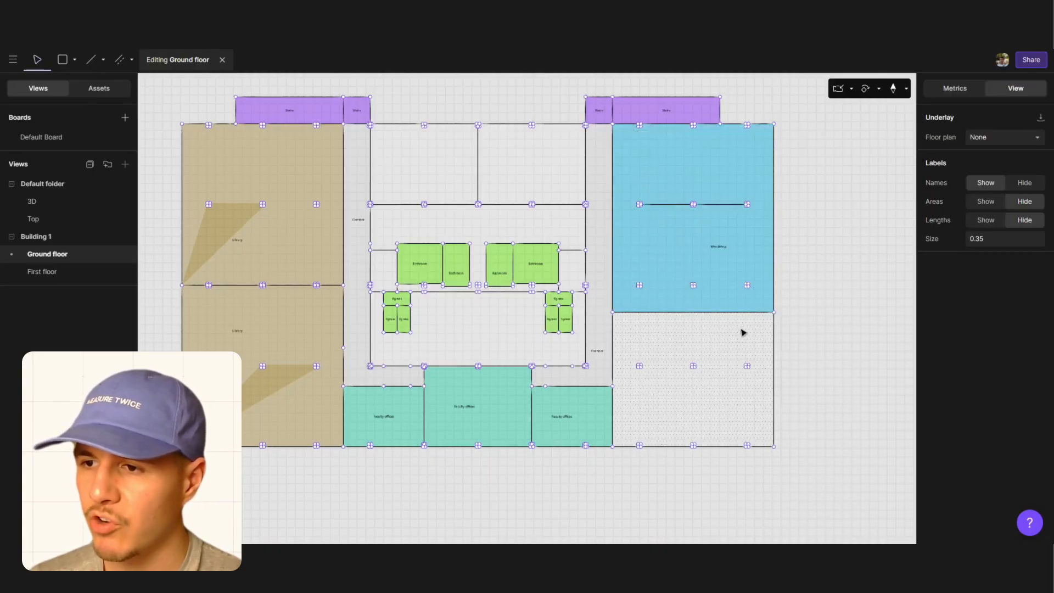
Assign the Academic function to the room below the Woodshop
left_click(744, 333)
left_click(1040, 167)
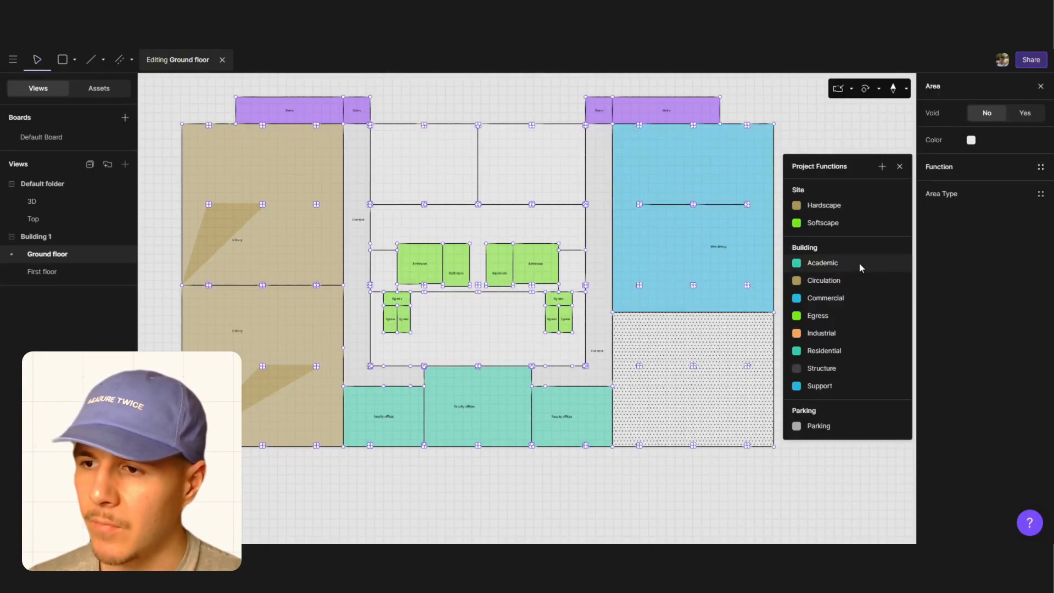
left_click(859, 265)
Create an Academic area type named Seminar room for the room below the Woodshop
left_click(1040, 218)
left_click(883, 218)
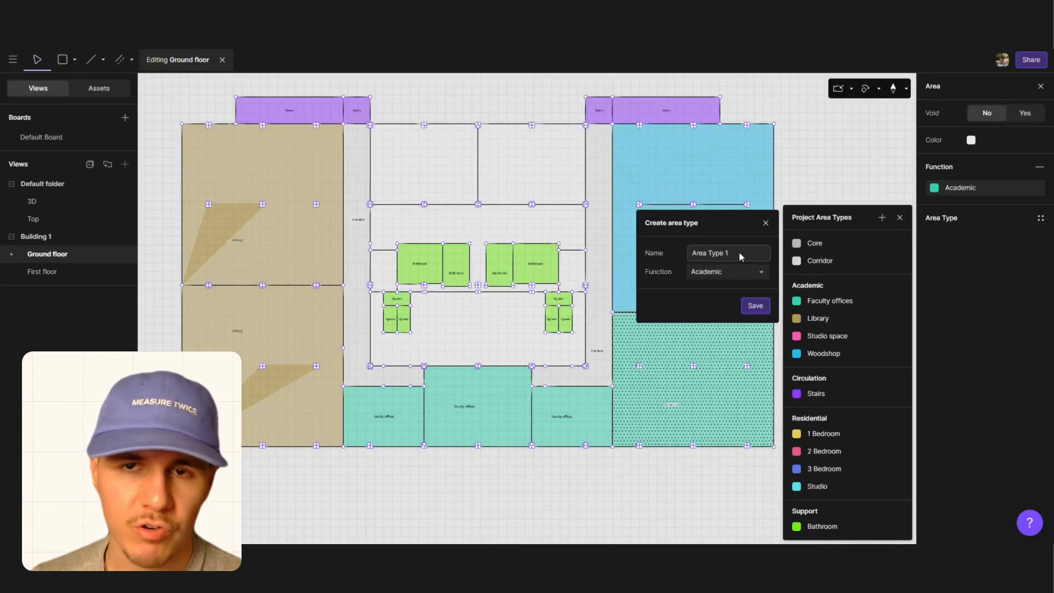
type("Semina")
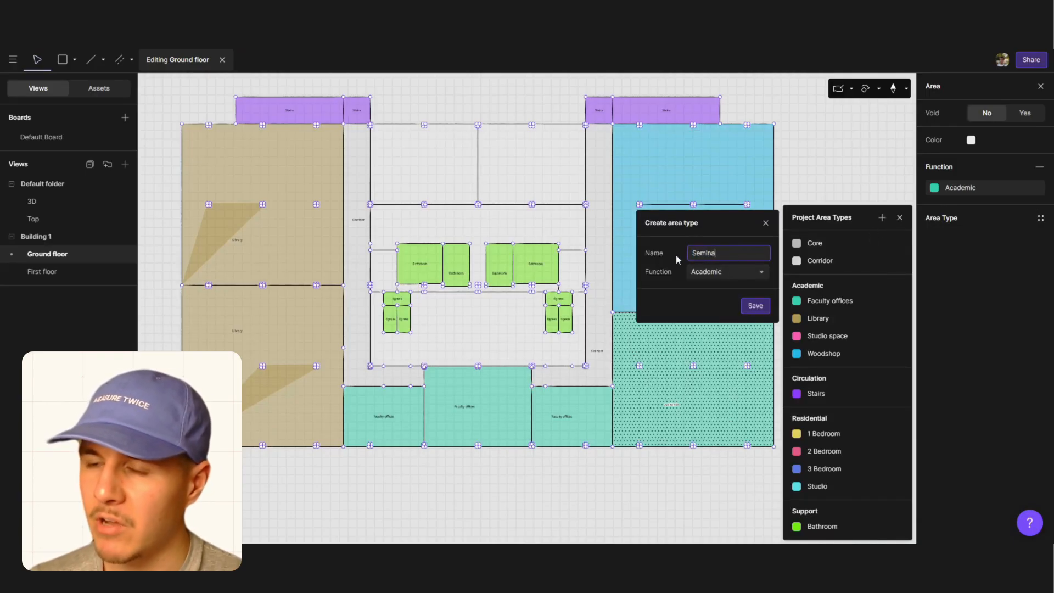
type("r room")
left_click(755, 305)
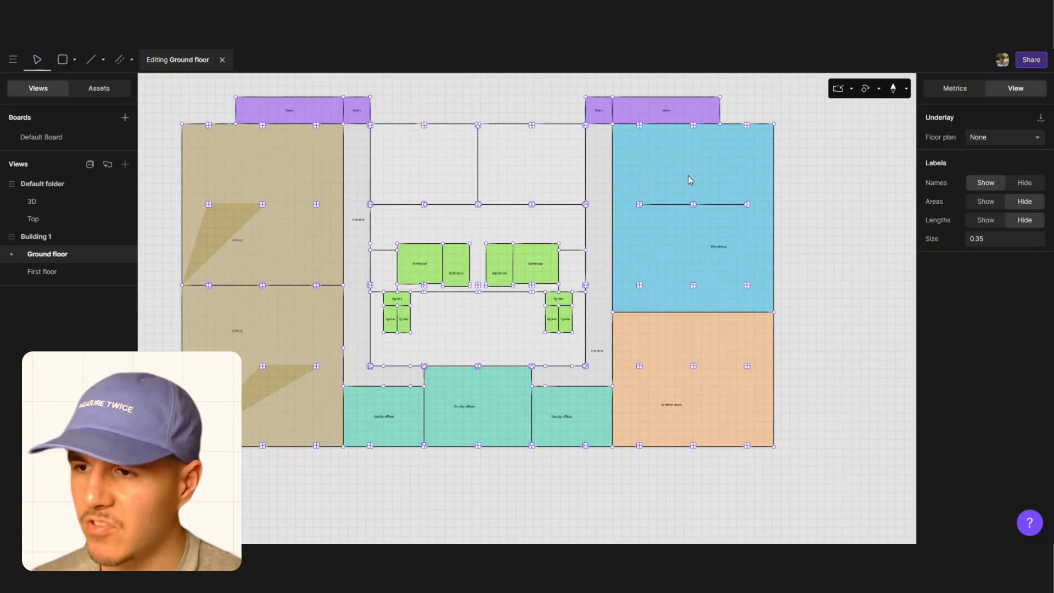
left_click(449, 159)
left_click(551, 192, "shift")
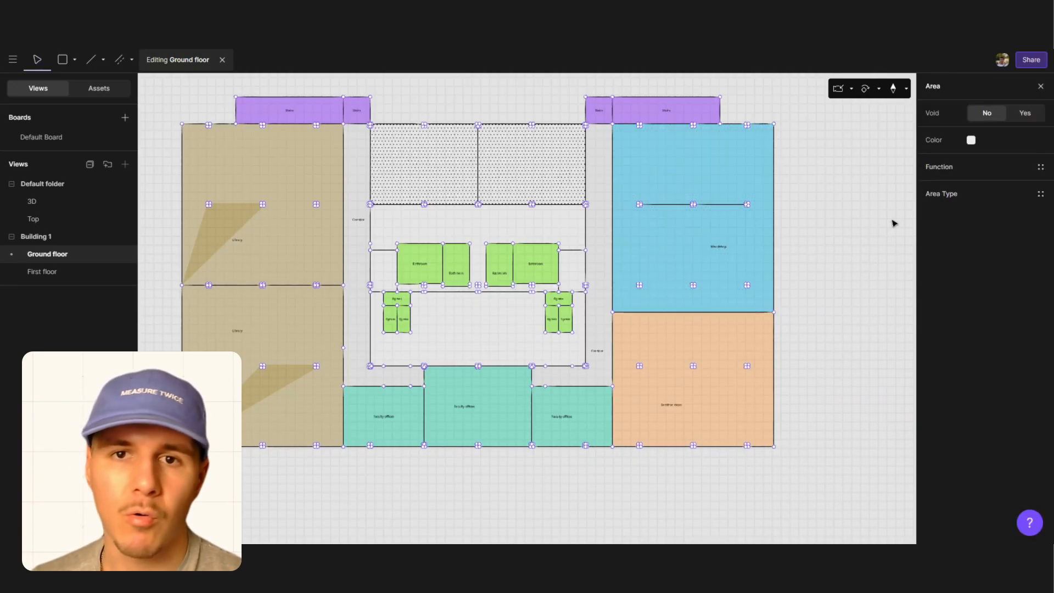
left_click(1040, 167)
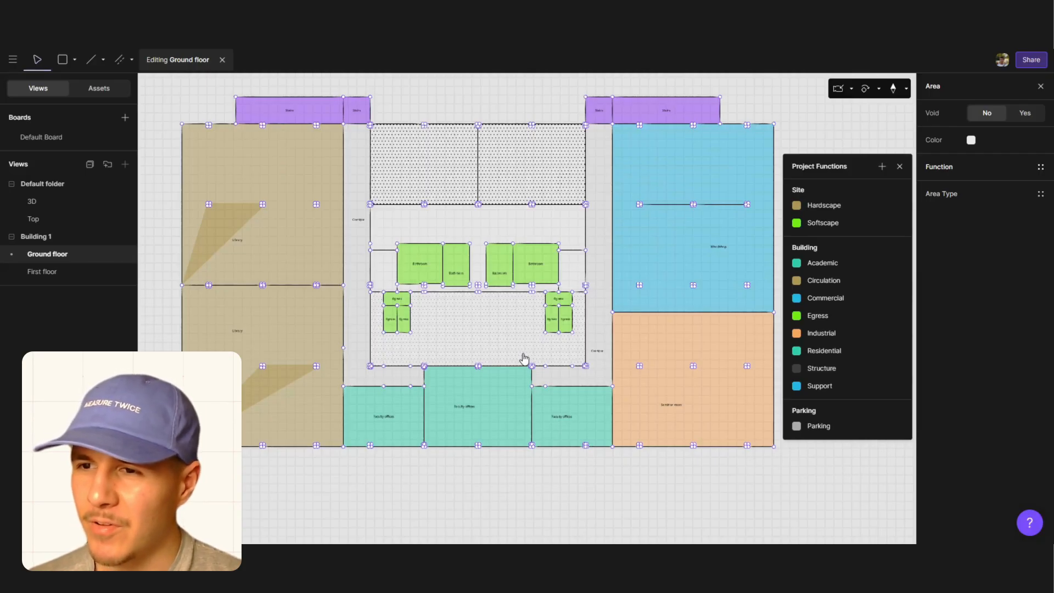
left_click(484, 102)
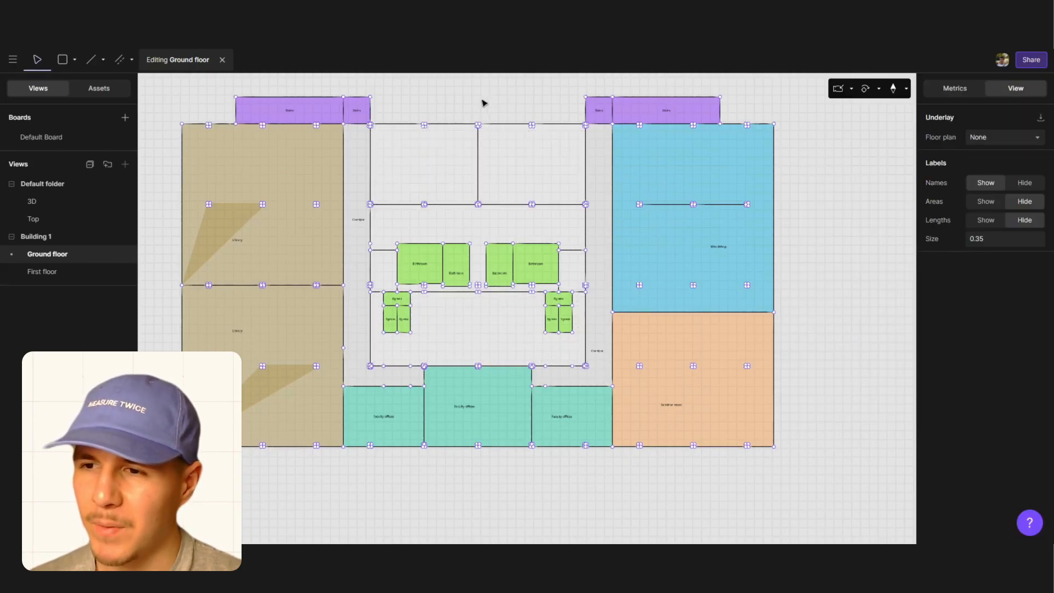
left_click(454, 170)
left_click(476, 234)
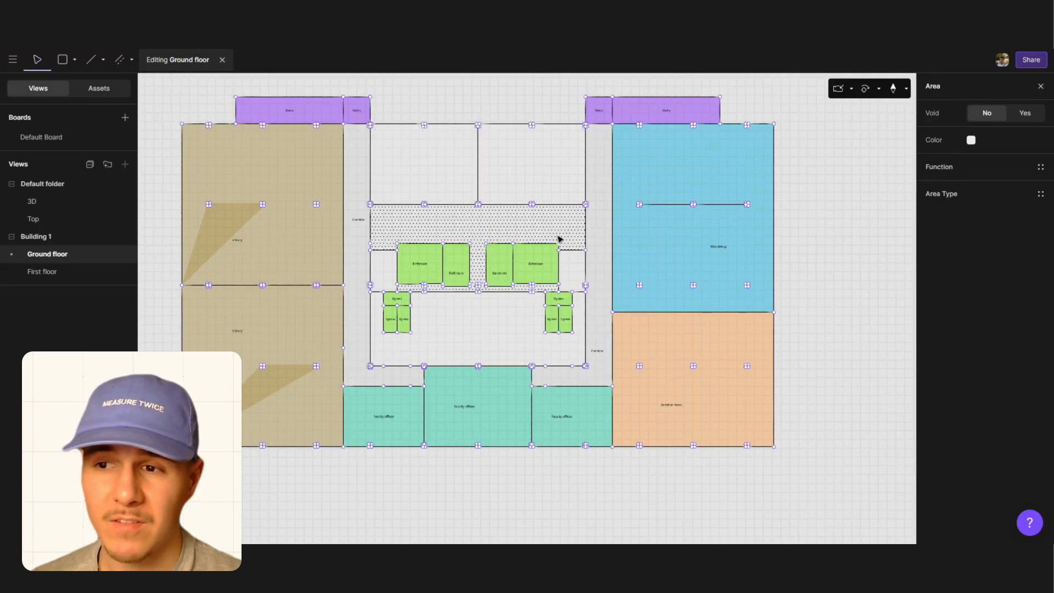
Assign the Corridor area type to the two small spaces on the outer sides of the bathrooms
left_click(582, 279)
left_click(384, 273, "shift")
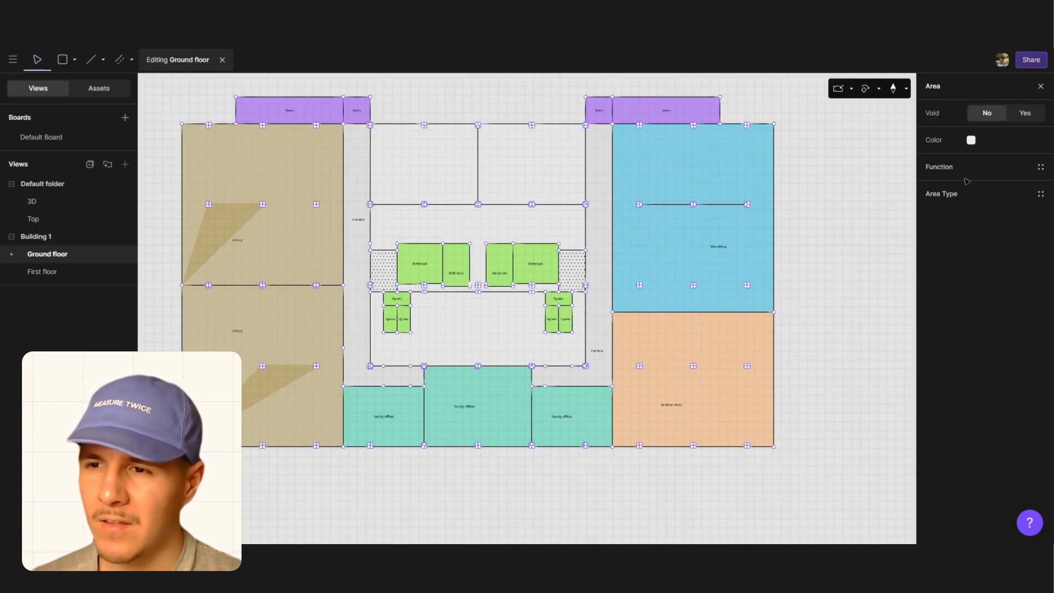
left_click(1039, 195)
left_click(816, 240)
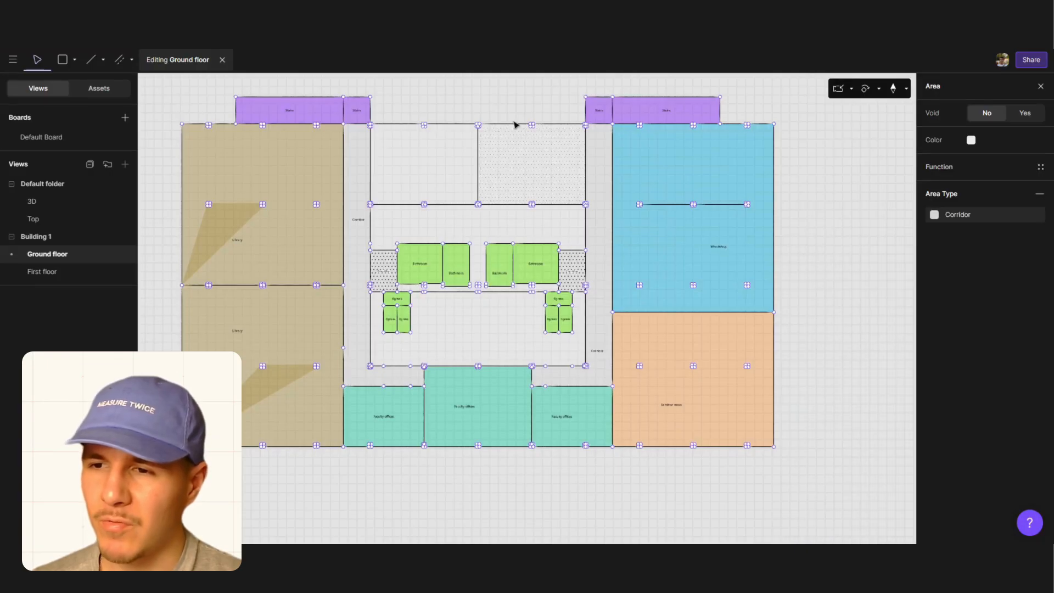
left_click(505, 95)
Assign the Academic function to the two adjacent rooms along the upper edge of the central block
left_click(430, 169)
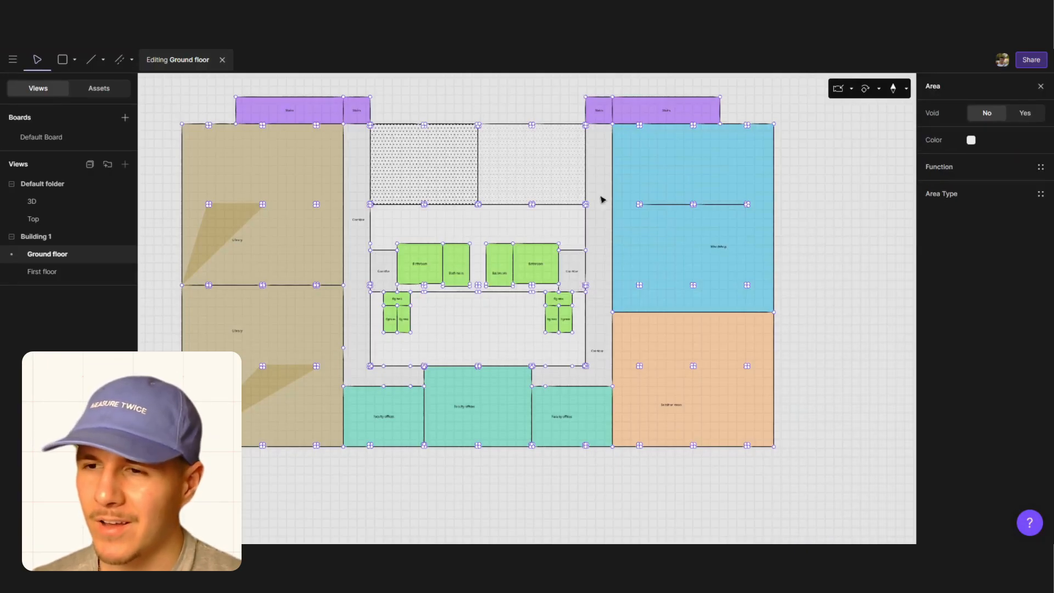
left_click(490, 233)
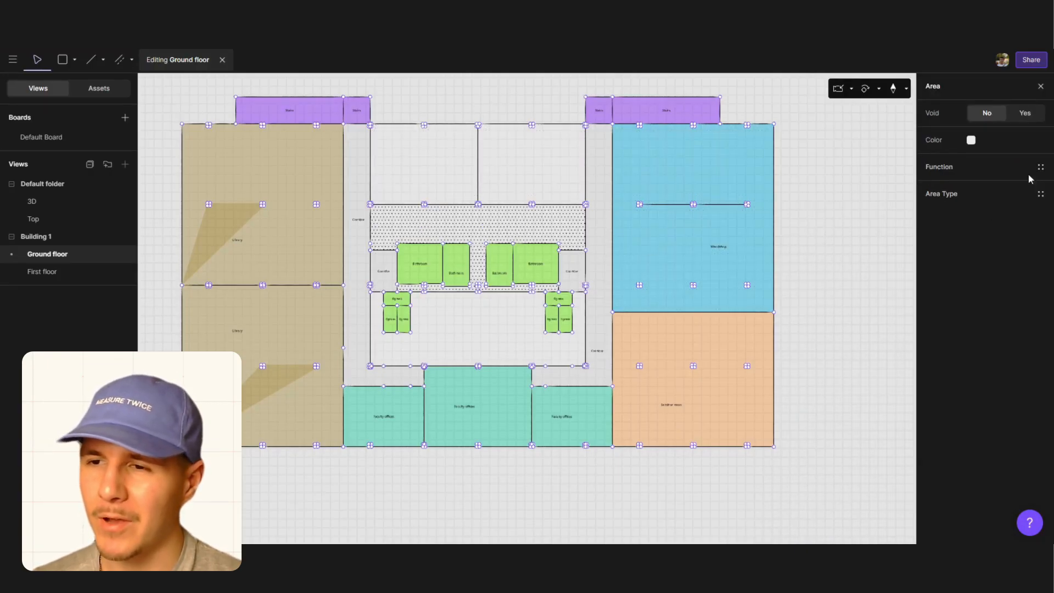
left_click(461, 166)
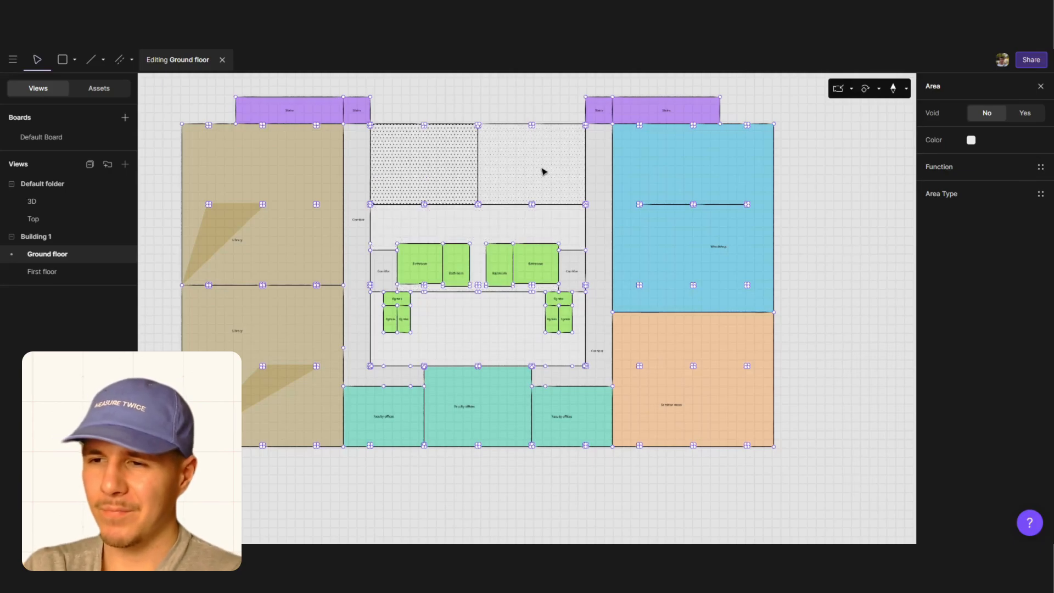
left_click(544, 169, "shift")
left_click(689, 435)
scroll(690, 436, "up", 5, "ctrl")
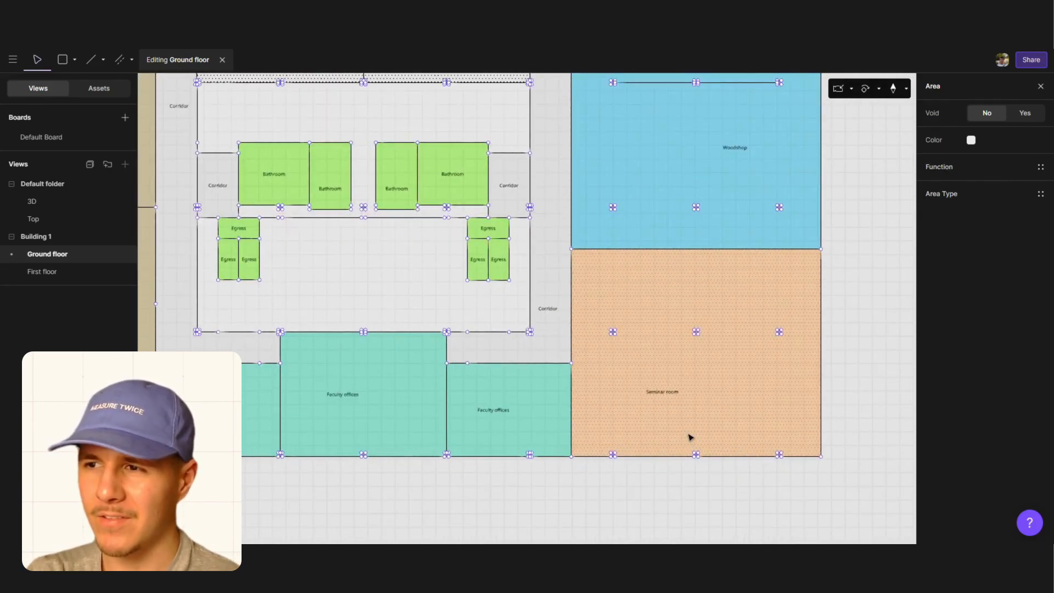
scroll(689, 436, "down", 3, "ctrl")
scroll(690, 436, "down", 1, "ctrl")
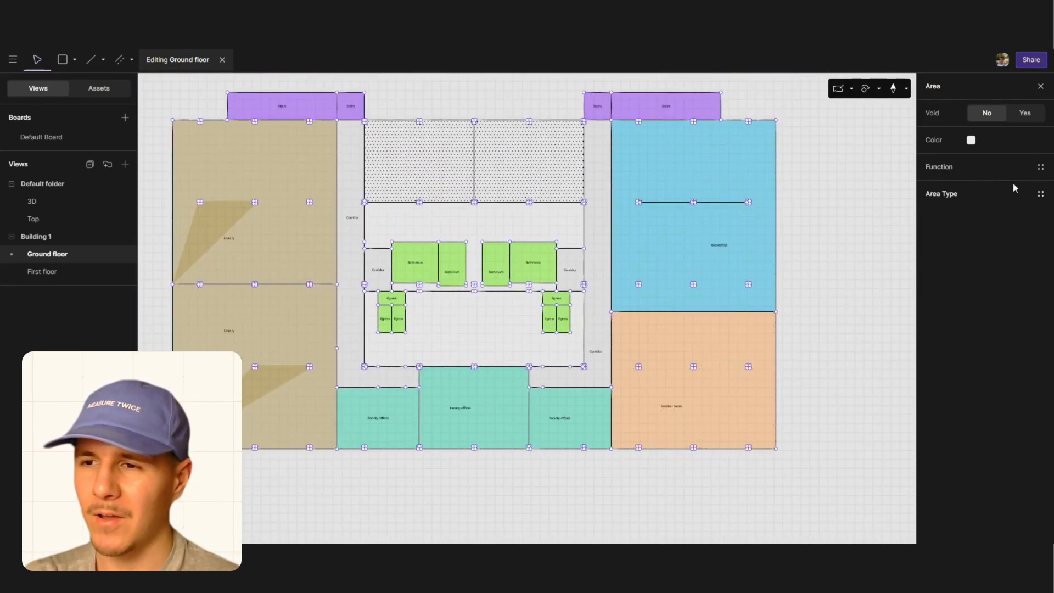
left_click(1040, 167)
left_click(867, 263)
Create an Academic area type named Lecture space for the two upper central rooms
left_click(1041, 218)
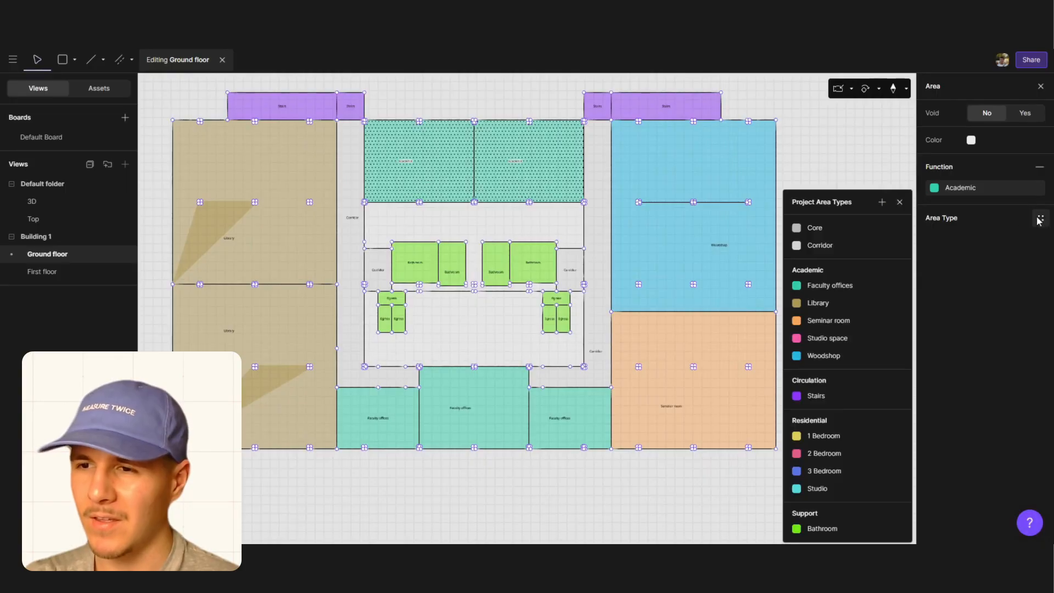
left_click(885, 204)
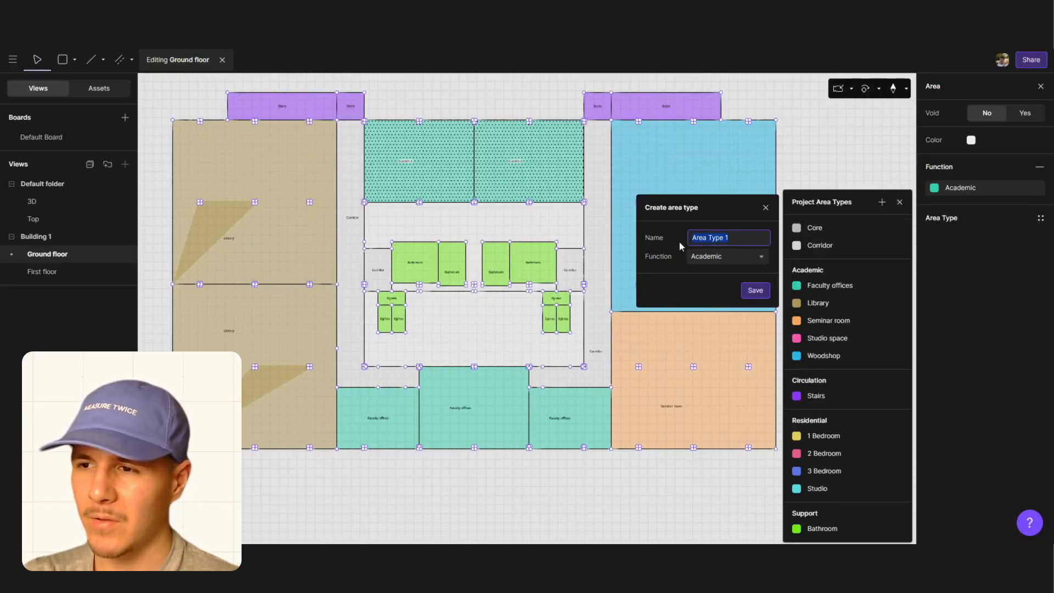
type("E")
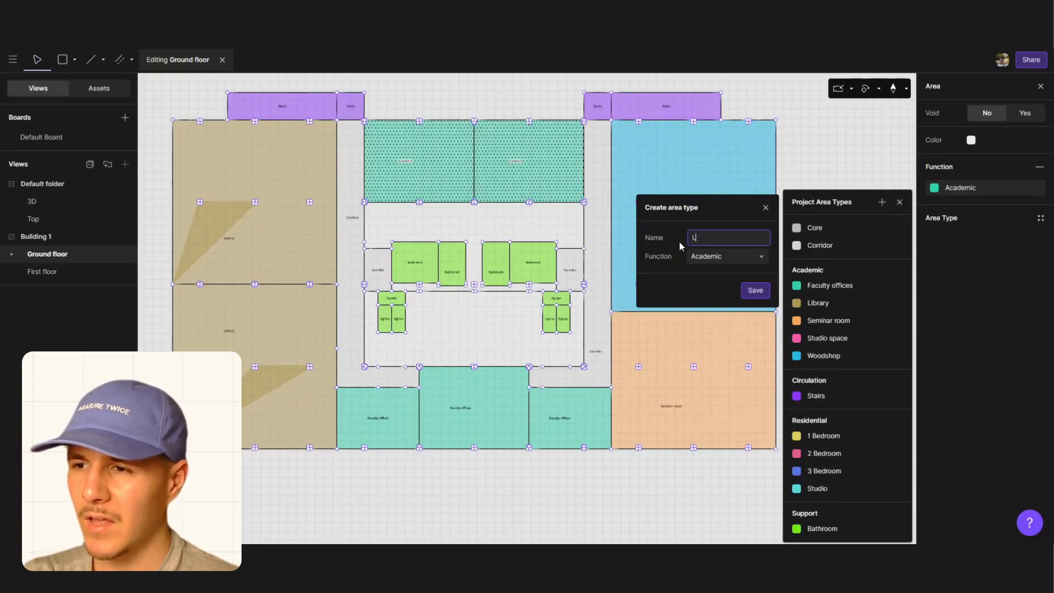
type("ecture space")
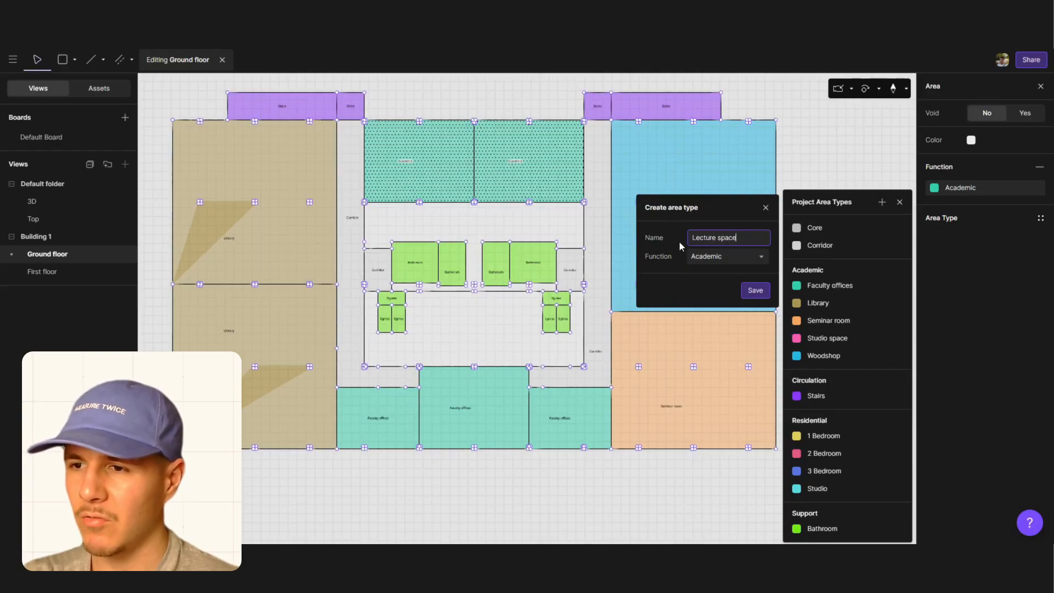
left_click(760, 291)
left_click(466, 78)
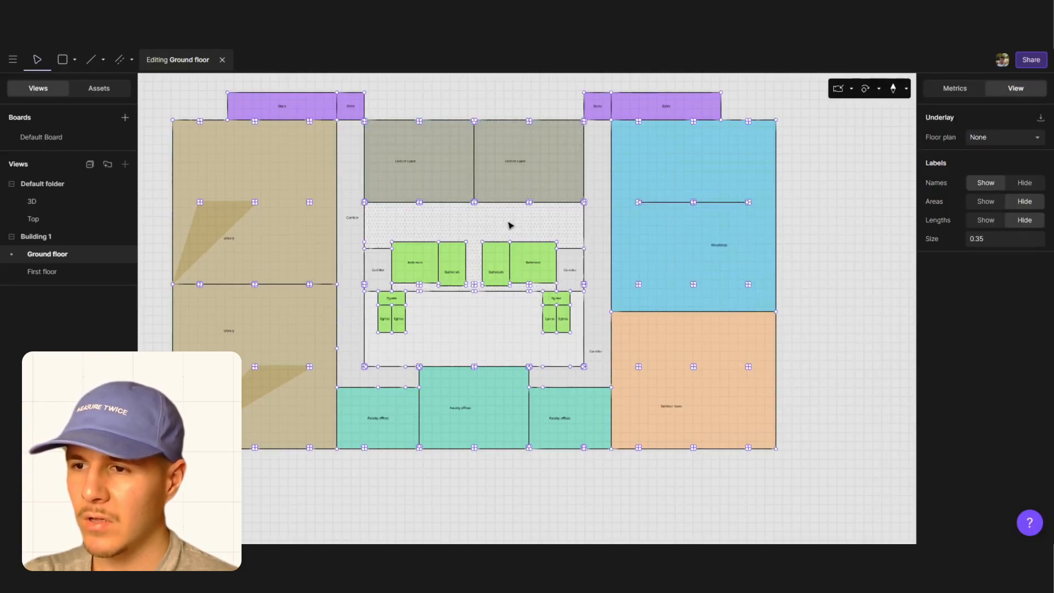
left_click(528, 222)
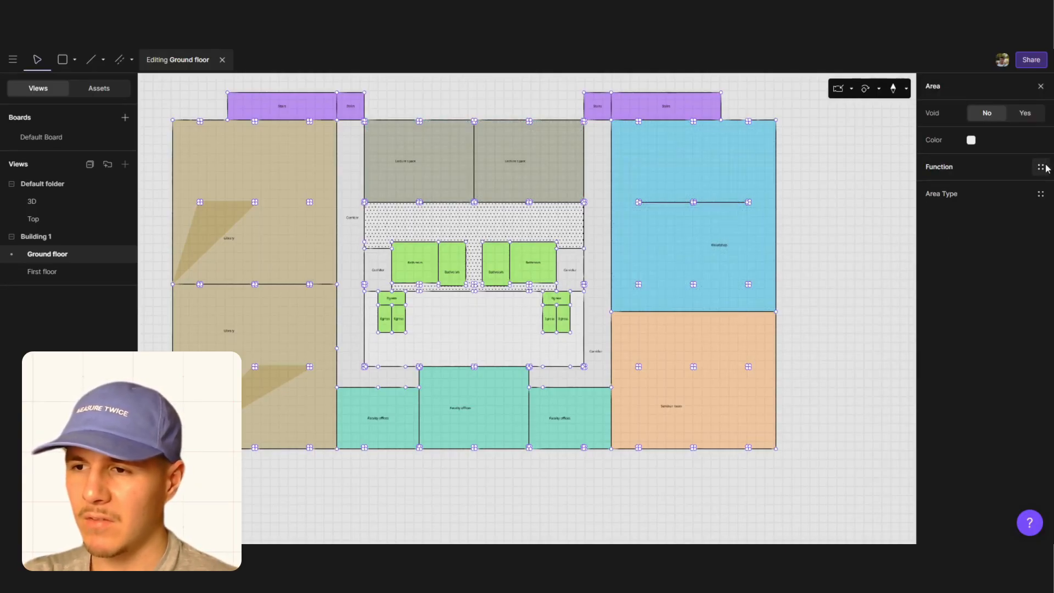
left_click(1041, 167)
left_click(882, 166)
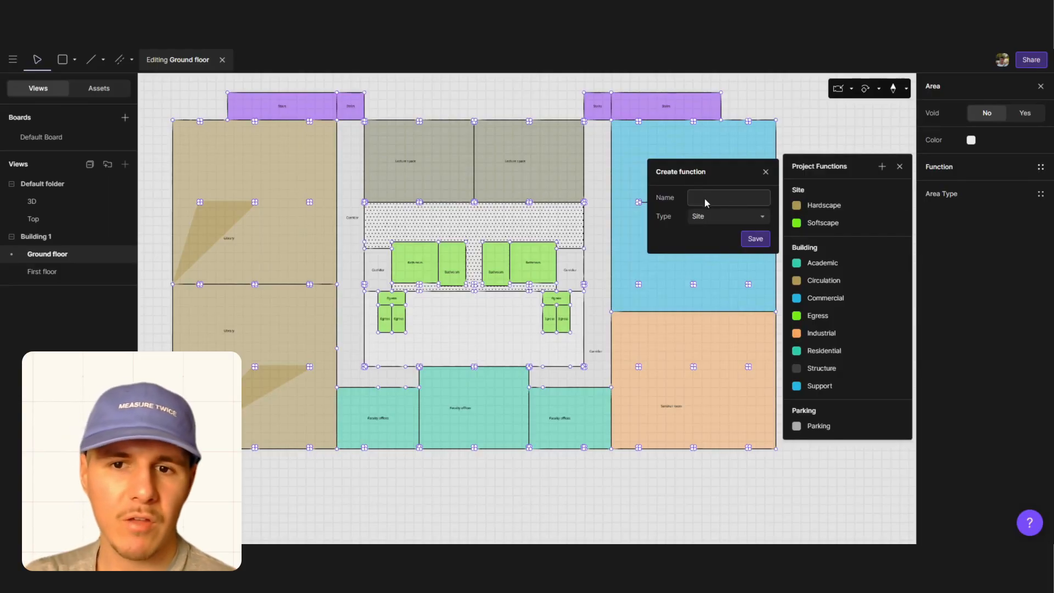
left_click(713, 216)
left_click(708, 235)
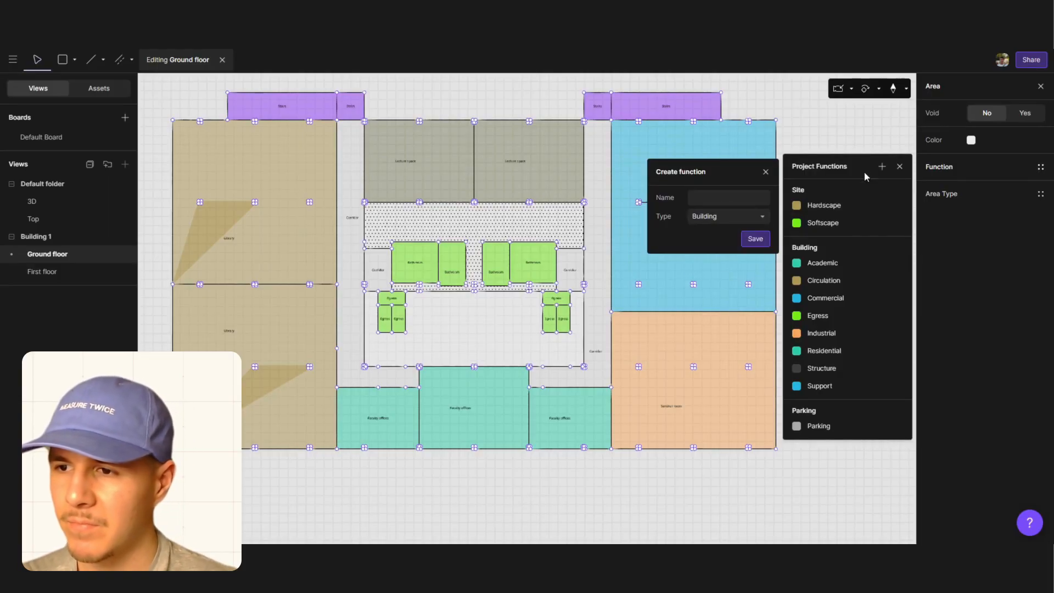
key("Escape")
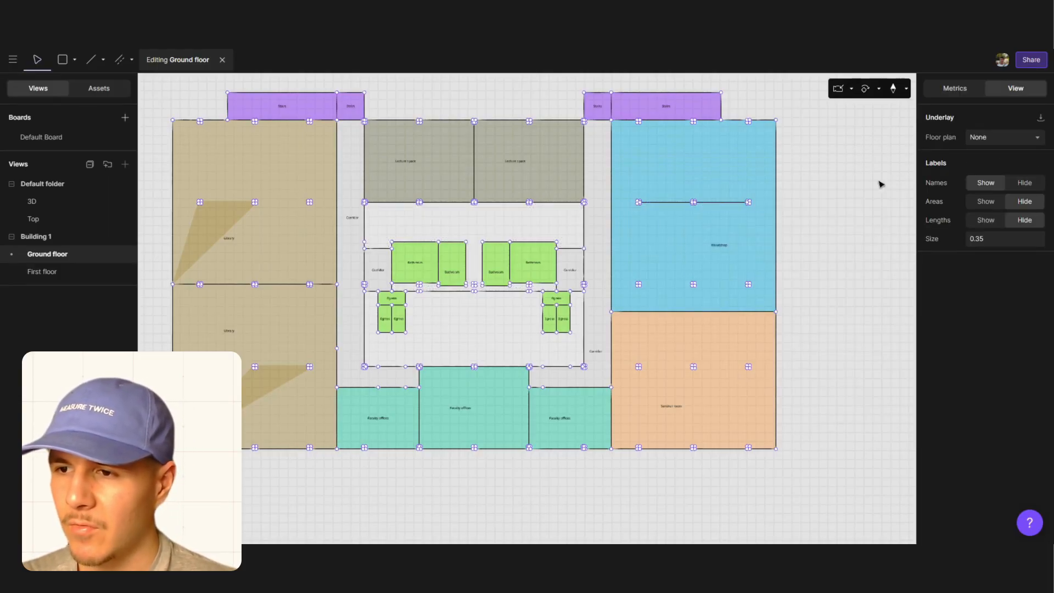
Assign the Academic function to the area that wraps around the bathrooms below the lecture spaces
left_click(530, 222)
left_click(1040, 194)
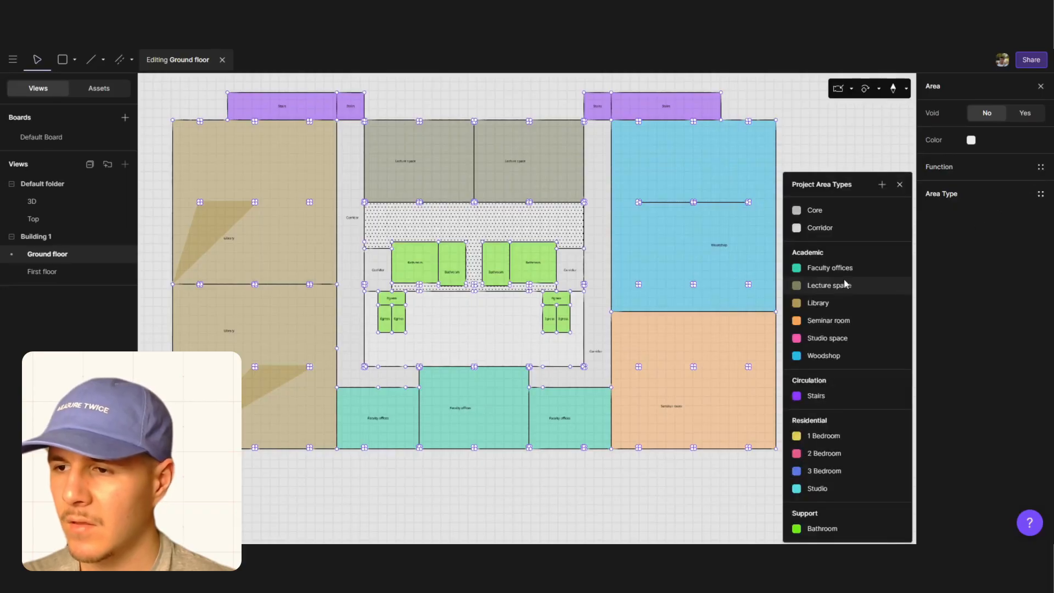
left_click(1039, 167)
left_click(852, 261)
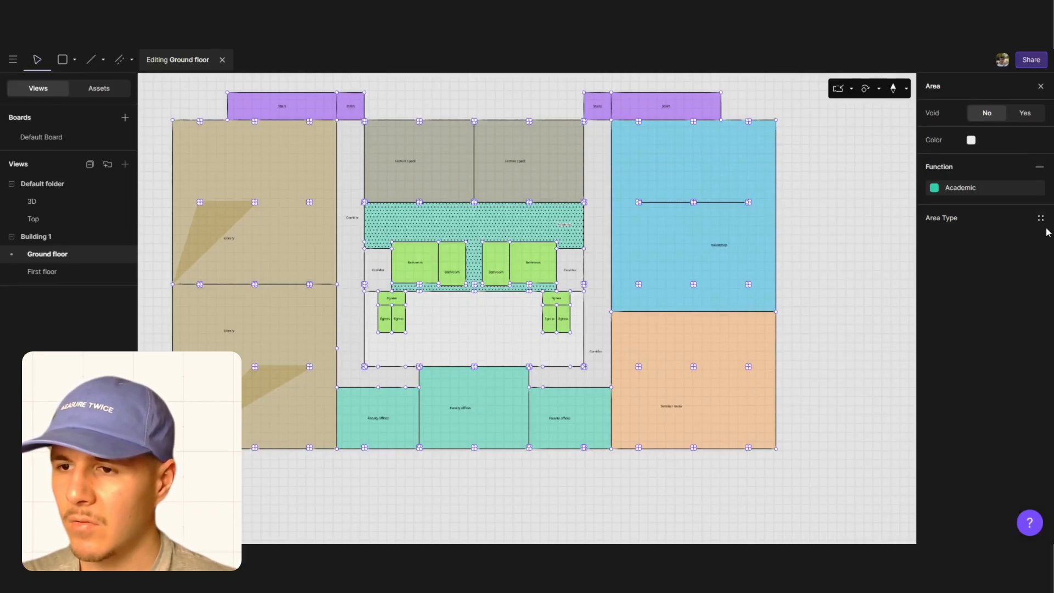
Create an Academic area type named Computer lab for the area wrapping around the bathrooms
left_click(882, 184)
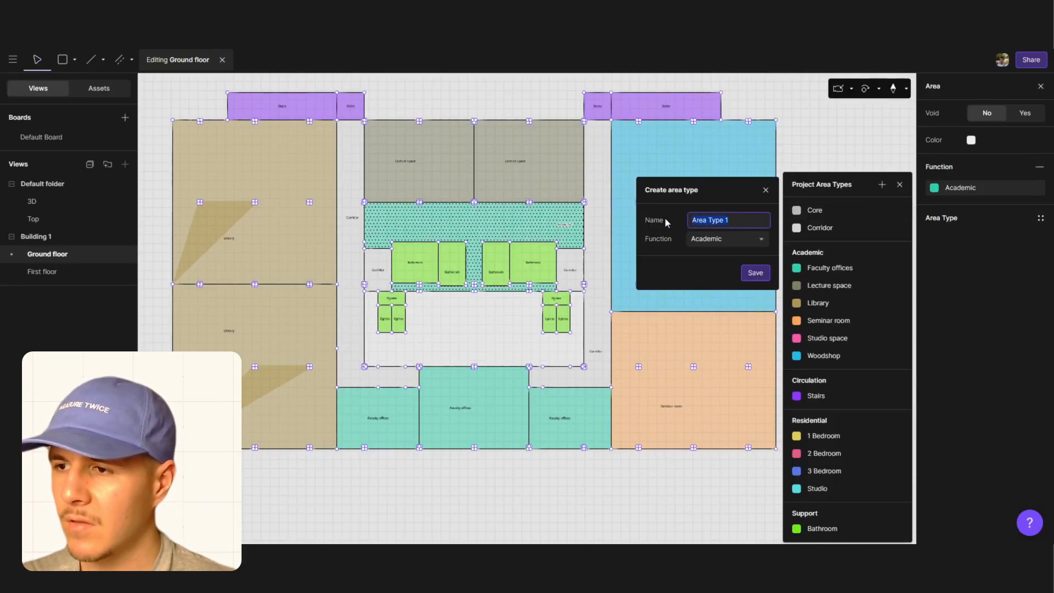
type("CA")
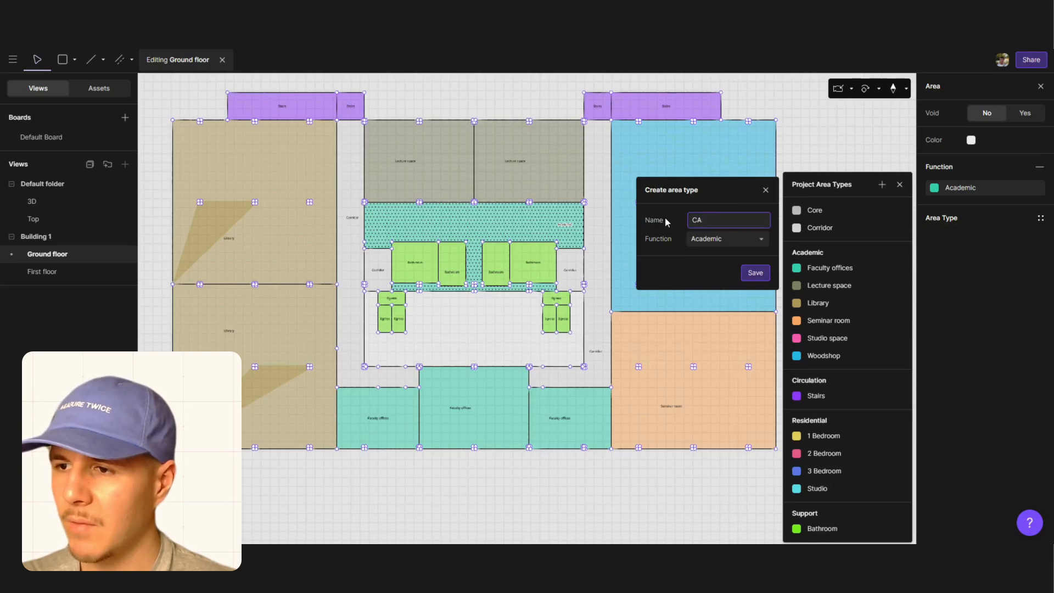
type("D")
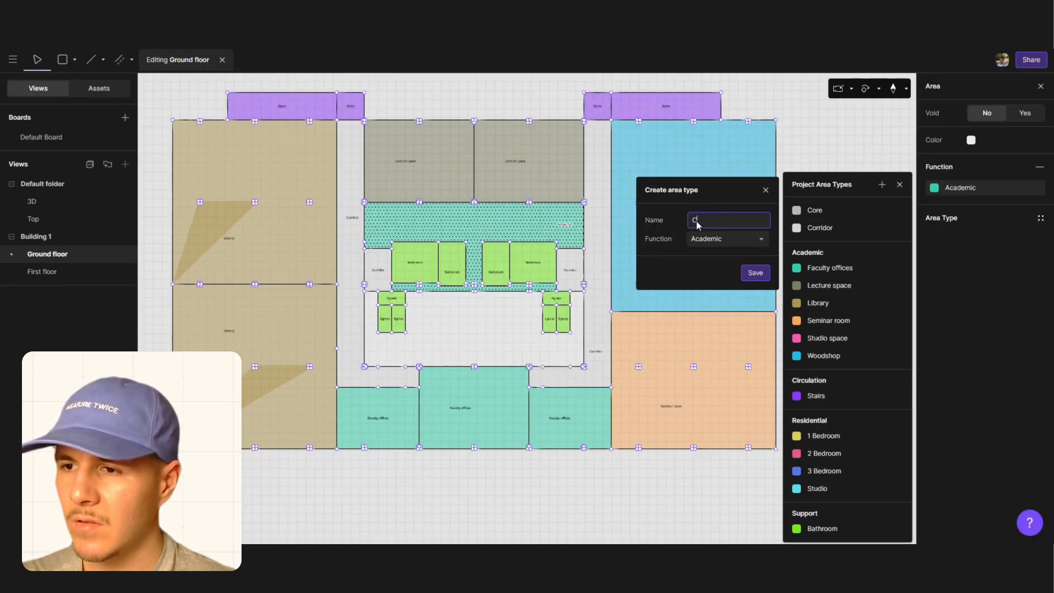
type("ui")
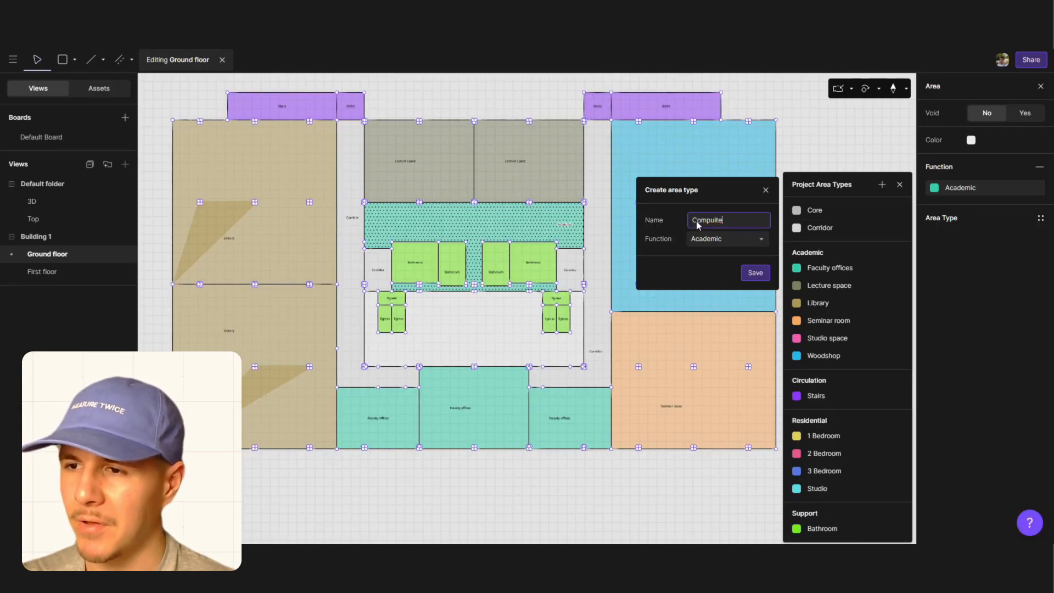
key("BackSpace")
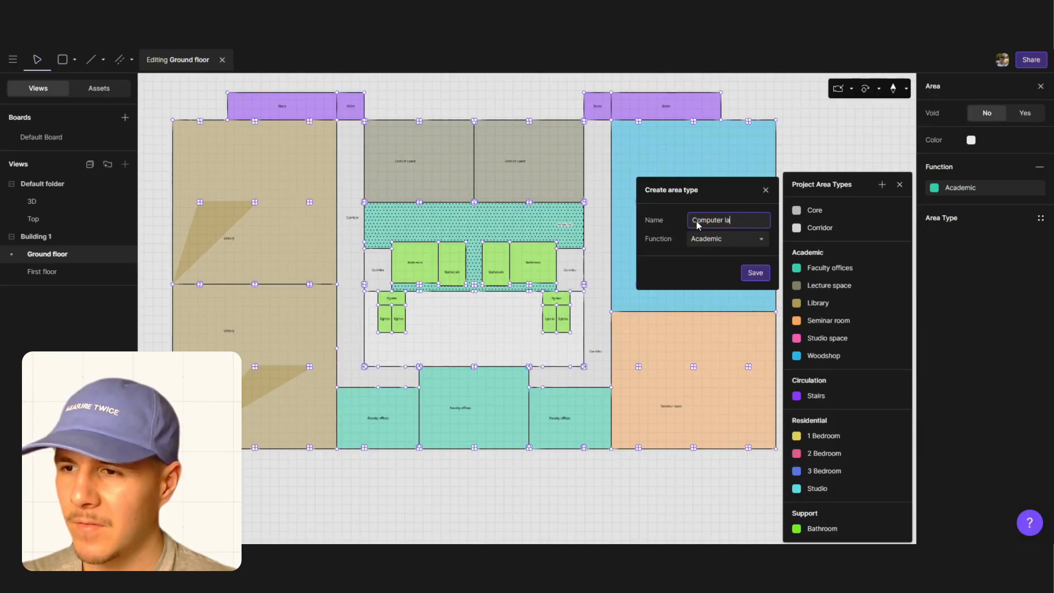
type("lab")
left_click(760, 275)
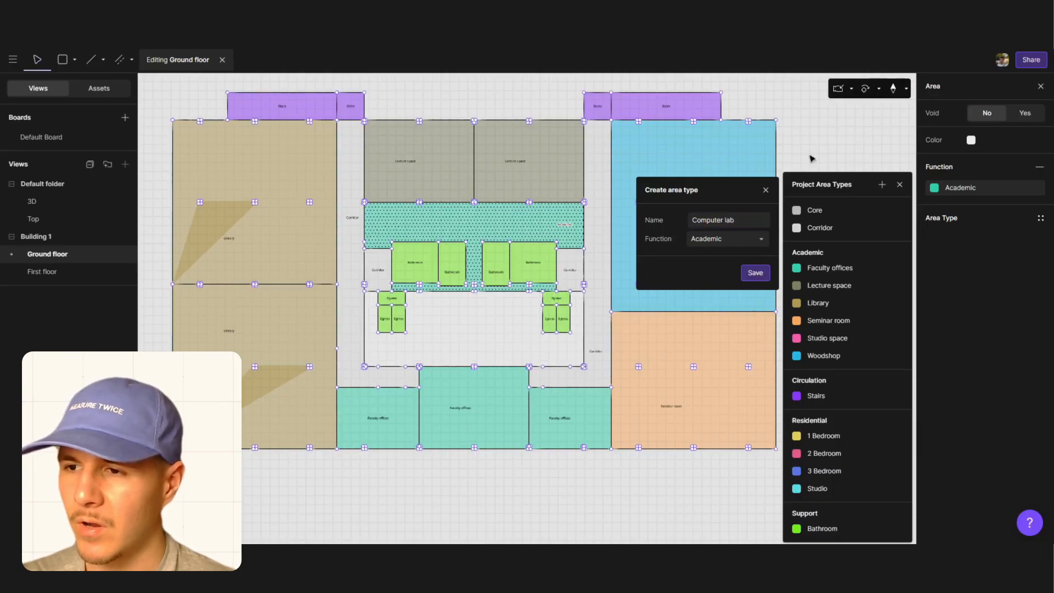
left_click(828, 132)
Assign the Corridor area type to the large central area around the egress cores
left_click(466, 341)
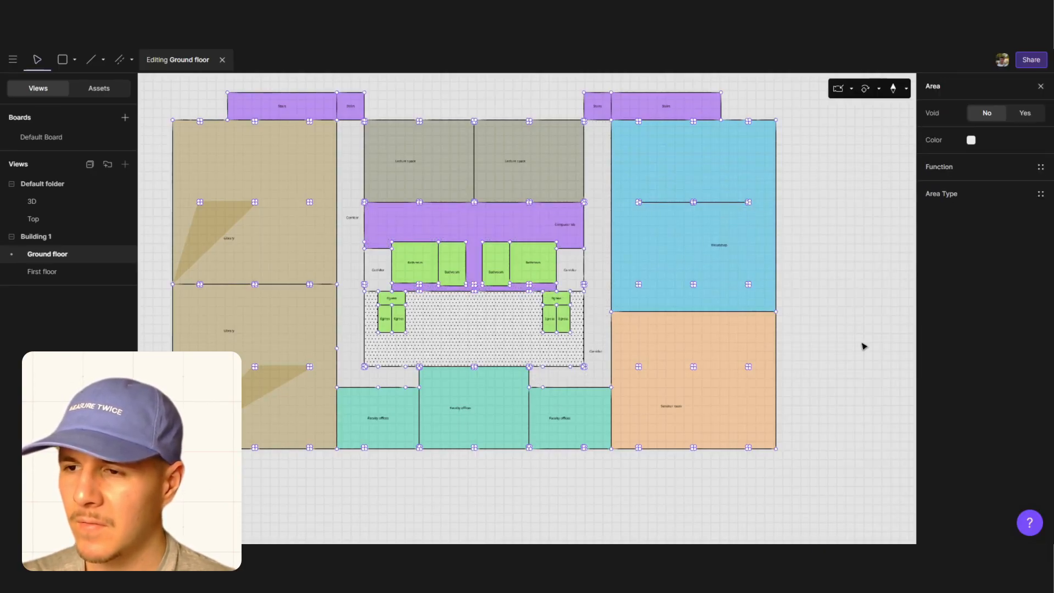
left_click(1040, 194)
left_click(1040, 167)
left_click(1040, 194)
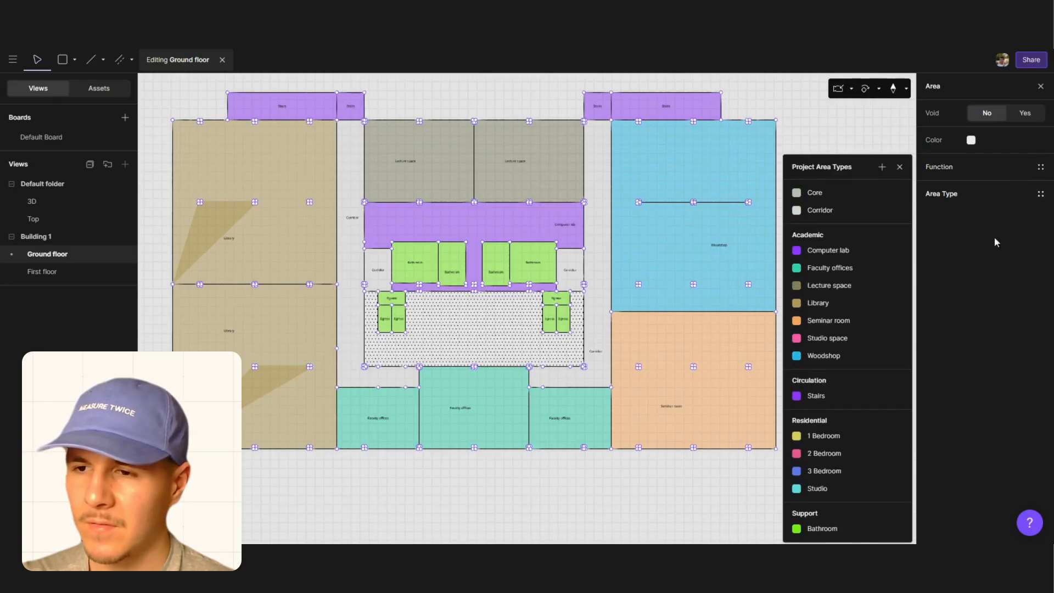
left_click(843, 212)
left_click(873, 109)
Leave ground floor editing and examine the building against its site envelope in the 3D view
scroll(565, 299, "down", 3)
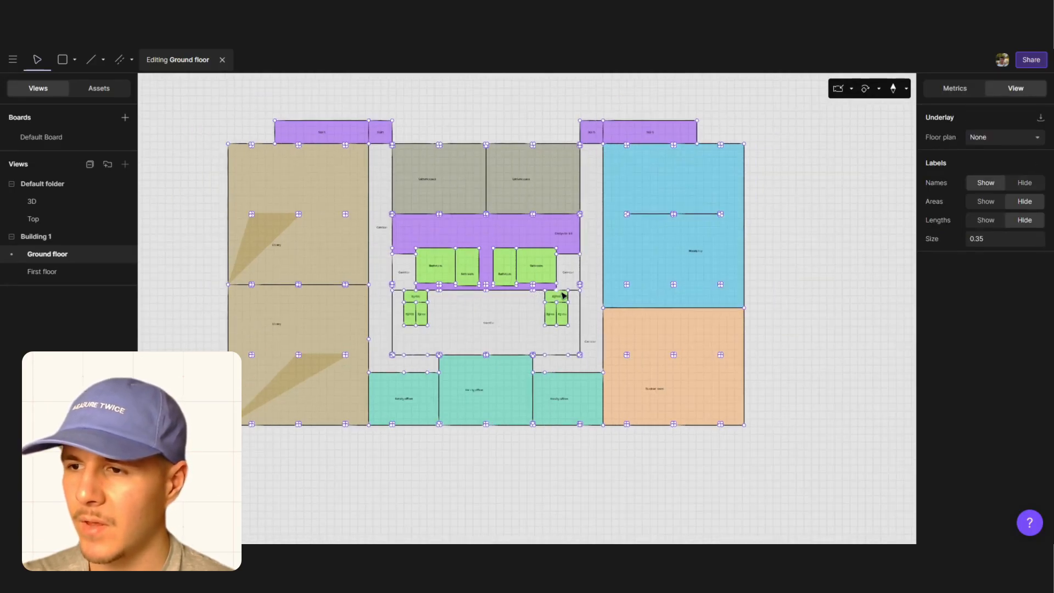
left_click(32, 201)
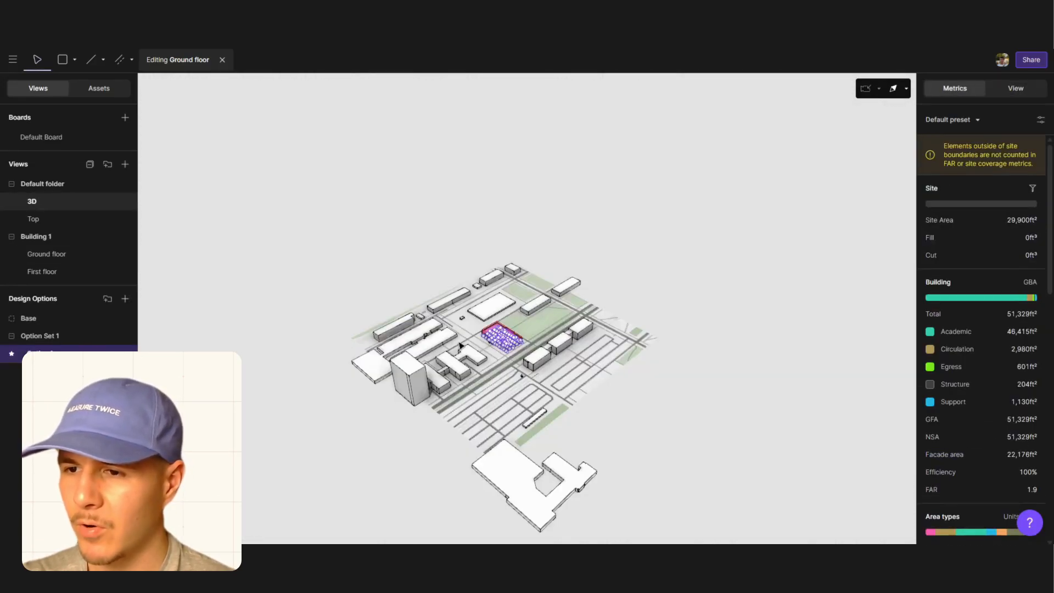
left_click_drag(477, 380, 732, 377)
key("Escape")
scroll(571, 341, "up", 10)
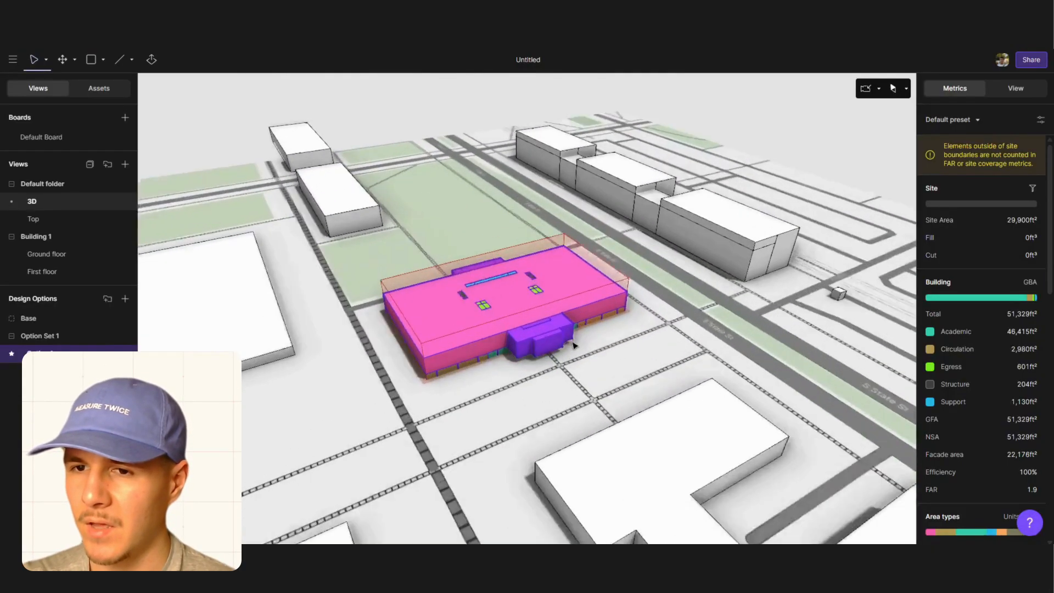
left_click_drag(573, 345, 683, 372)
middle_click_drag(682, 371, 656, 348)
left_click(438, 390)
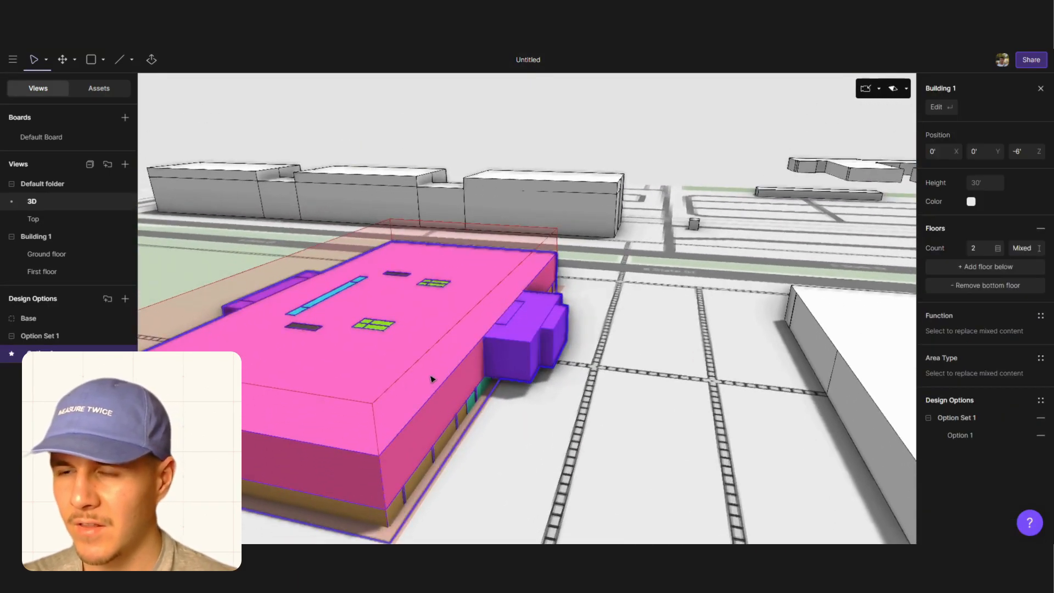
scroll(559, 397, "down", 5)
Edit the Site 1 boundary in the Top view and move its southwest corner down, making the west edge about 164' 9 1/4"
left_click(33, 218)
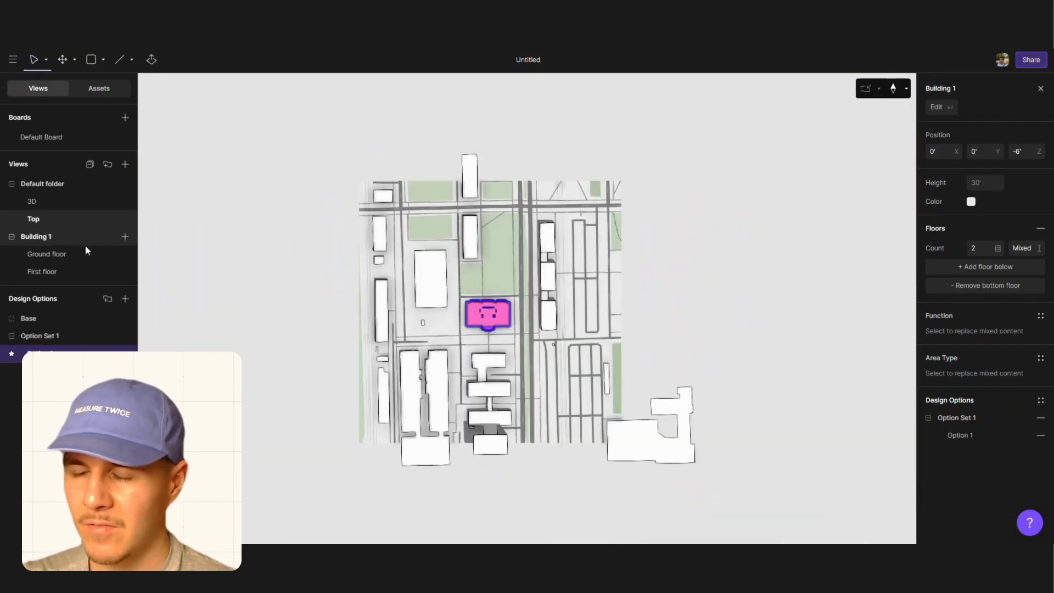
scroll(483, 330, "up", 5)
scroll(405, 277, "up", 5)
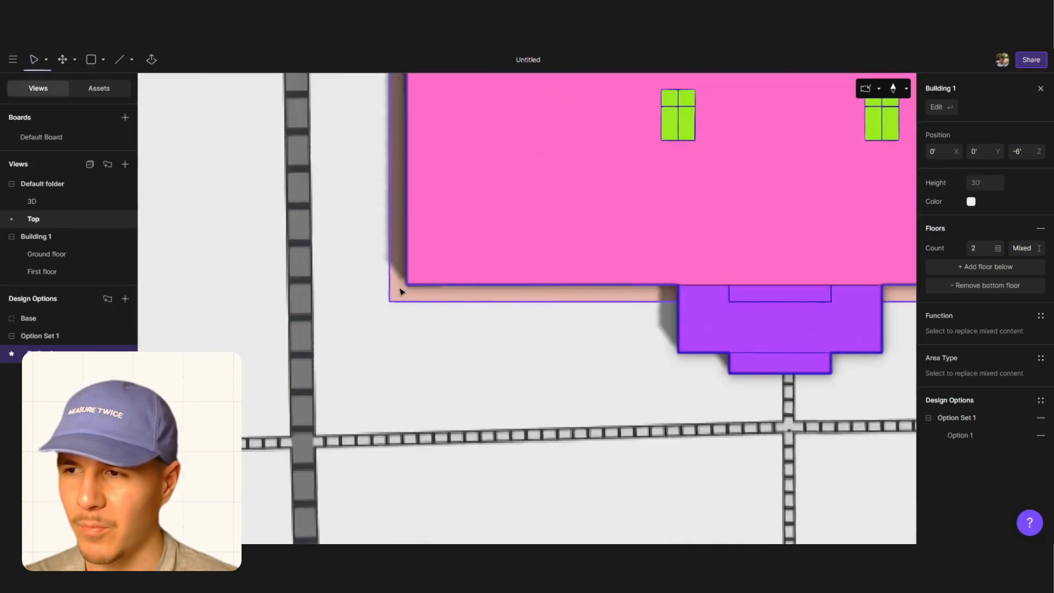
double_click(400, 295)
left_click_drag(390, 308, 392, 422)
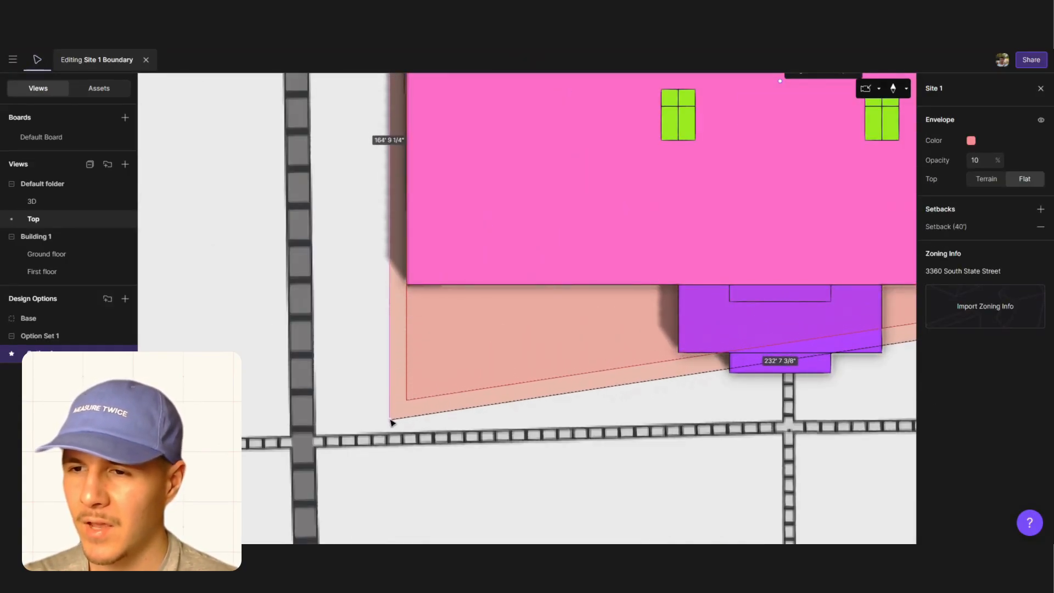
Move the site boundary's southeast corner down level with the southwest one, giving a 230' south edge and 164' 9 1/4" east edge
scroll(335, 371, "down", 8)
scroll(408, 388, "up", 7)
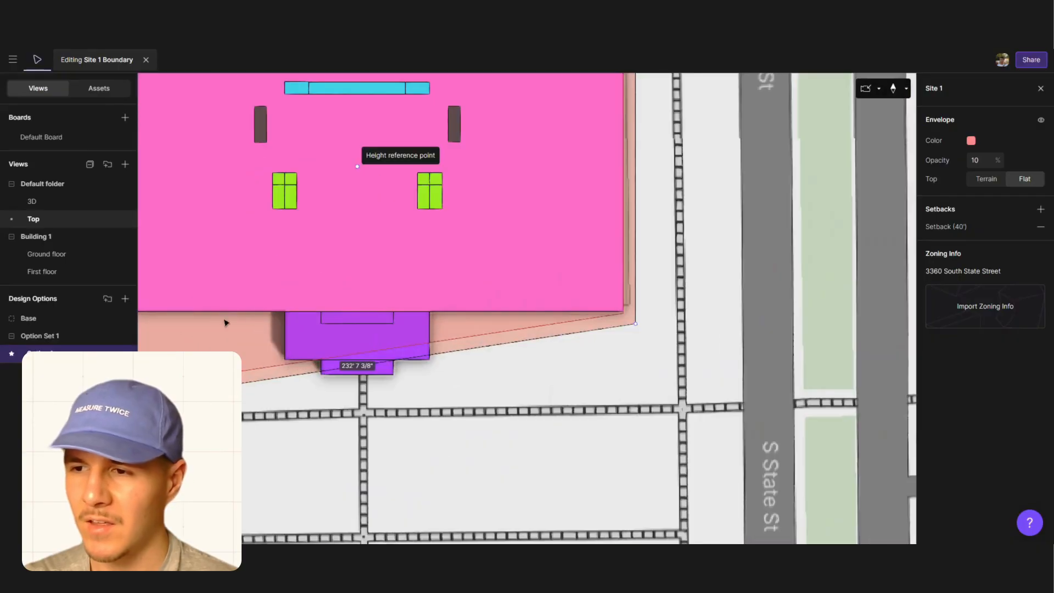
left_click_drag(636, 330, 632, 410)
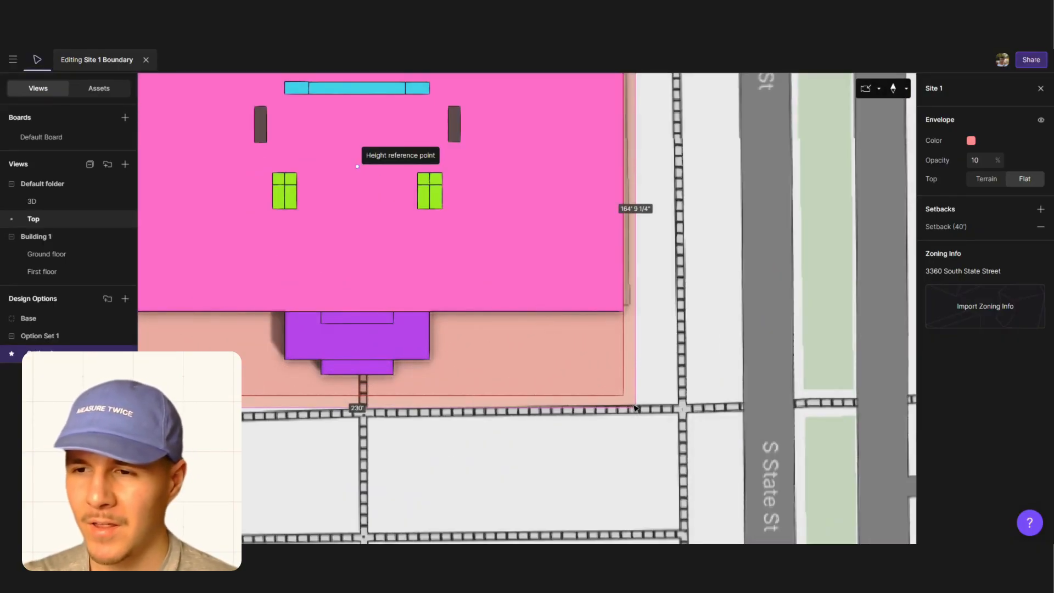
Move the site boundary's northeast corner up toward the road, making the east edge about 185' 4 3/4"
scroll(675, 362, "down", 4)
scroll(384, 402, "up", 5)
scroll(384, 402, "down", 5)
scroll(499, 364, "up", 6)
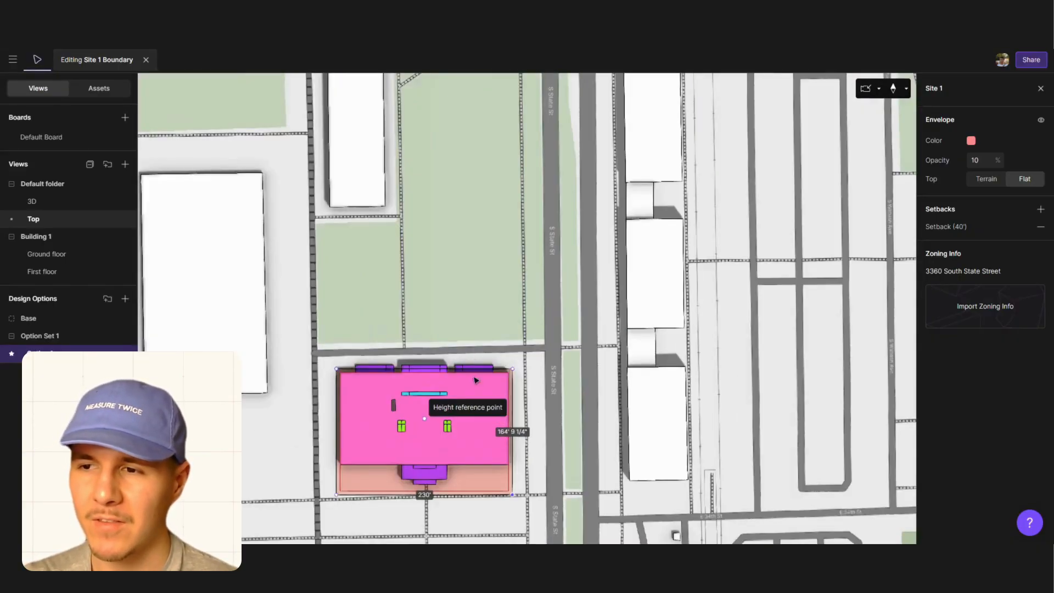
left_click_drag(601, 331, 597, 301)
scroll(597, 302, "down", 4)
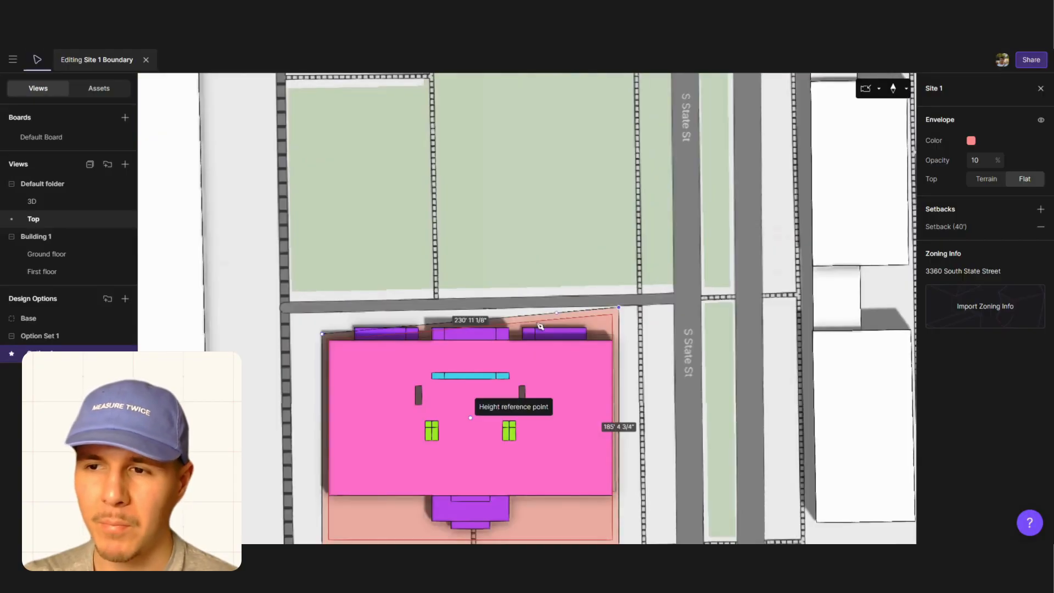
Move the site boundary's northwest corner up level with the northeast one, giving a 230' north edge and 185' 4 3/4" west edge, and finish editing
scroll(325, 310, "up", 4)
left_click_drag(325, 310, 320, 291)
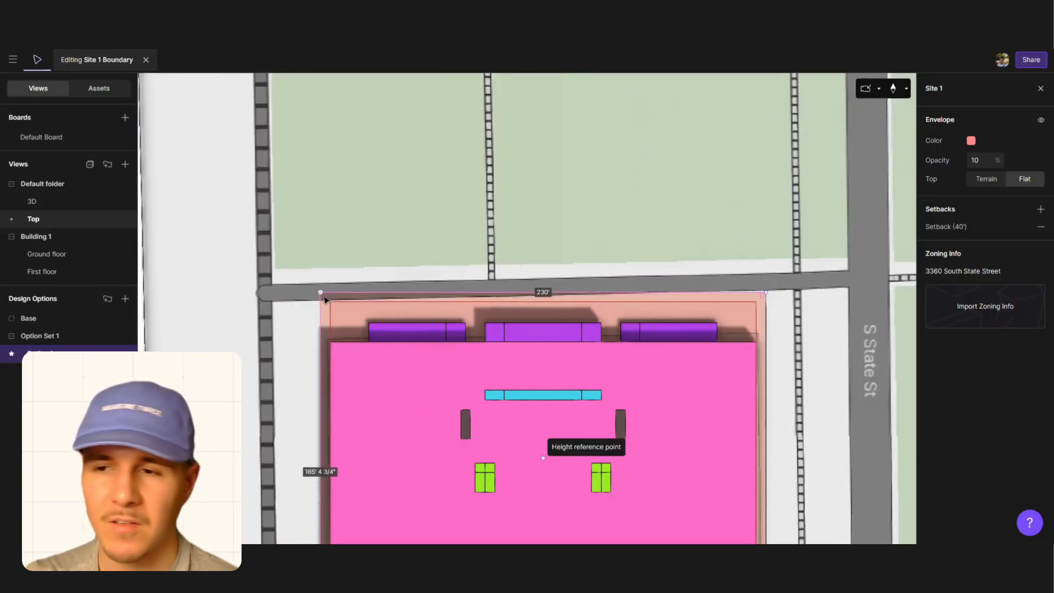
key("Escape")
Review the enlarged site around the building in 3D, the ground and first floor plans, and the site, building and area type metrics
left_click(94, 203)
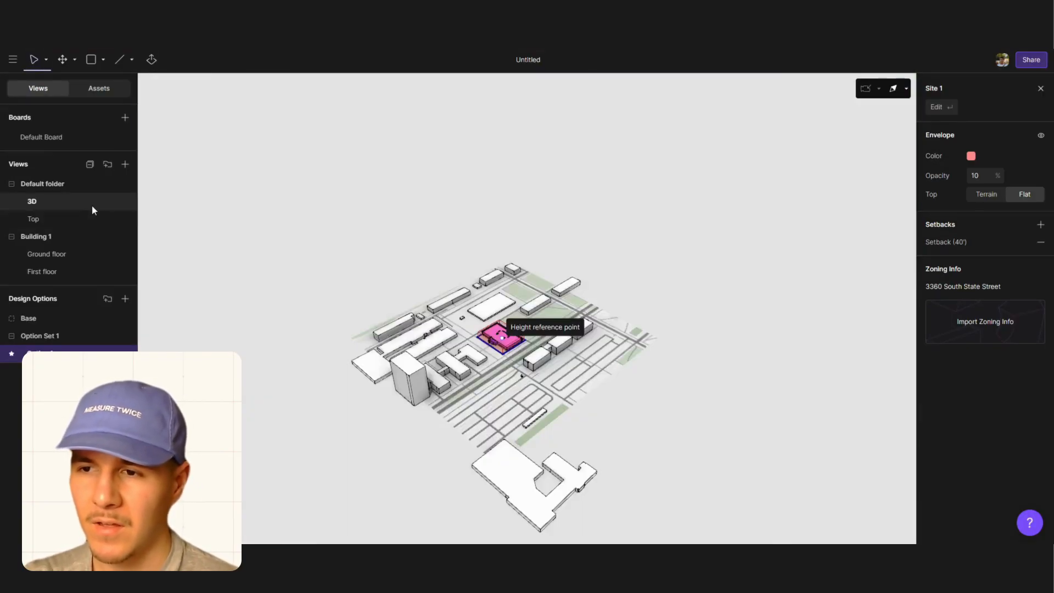
middle_click_drag(616, 313, 483, 269)
key("Escape")
scroll(504, 314, "up", 10)
scroll(480, 282, "up", 4)
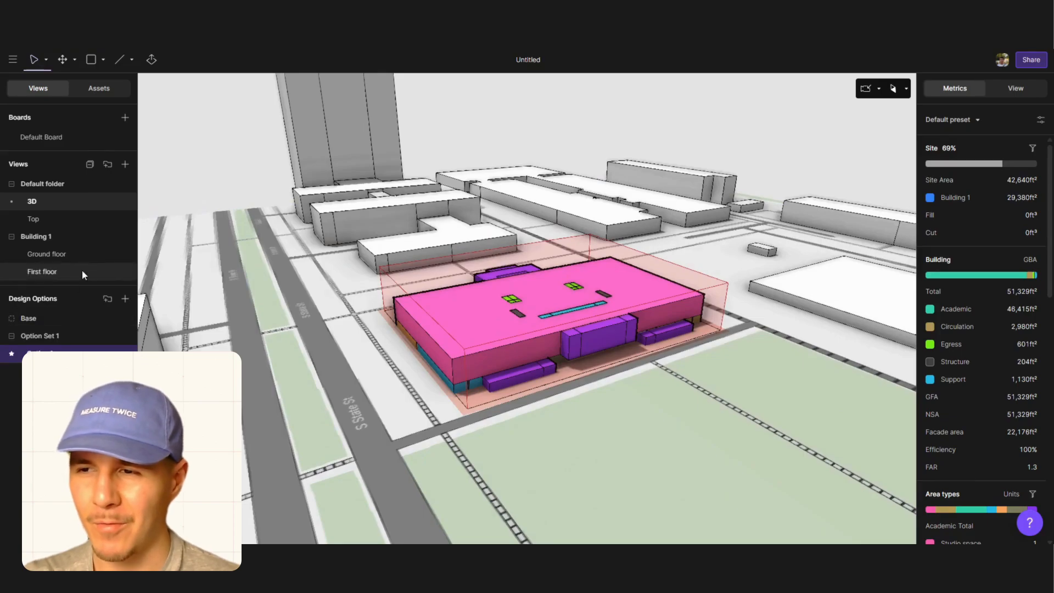
left_click(80, 255)
scroll(445, 308, "down", 5)
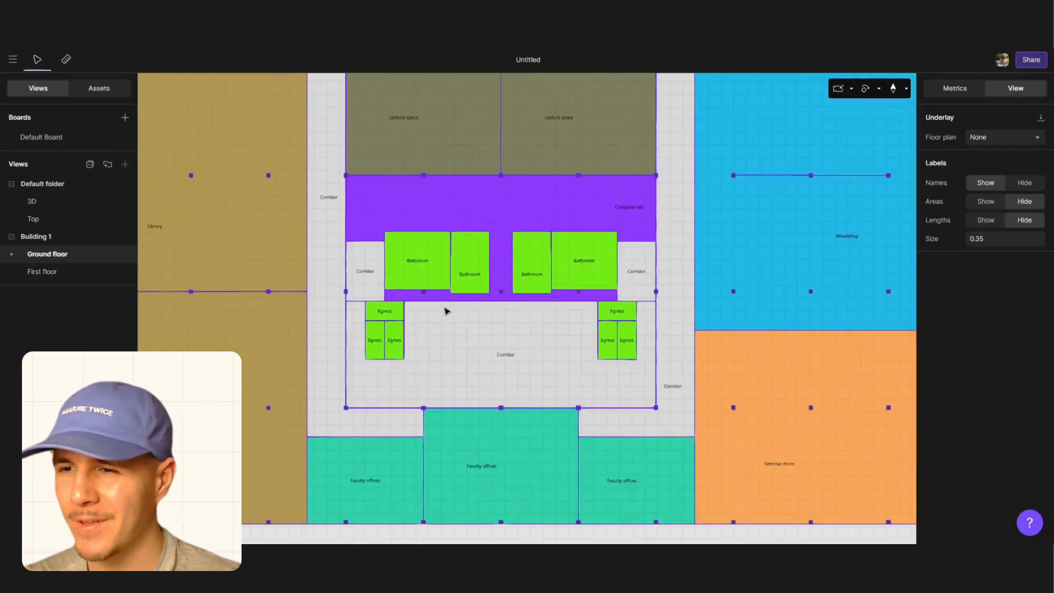
left_click(95, 273)
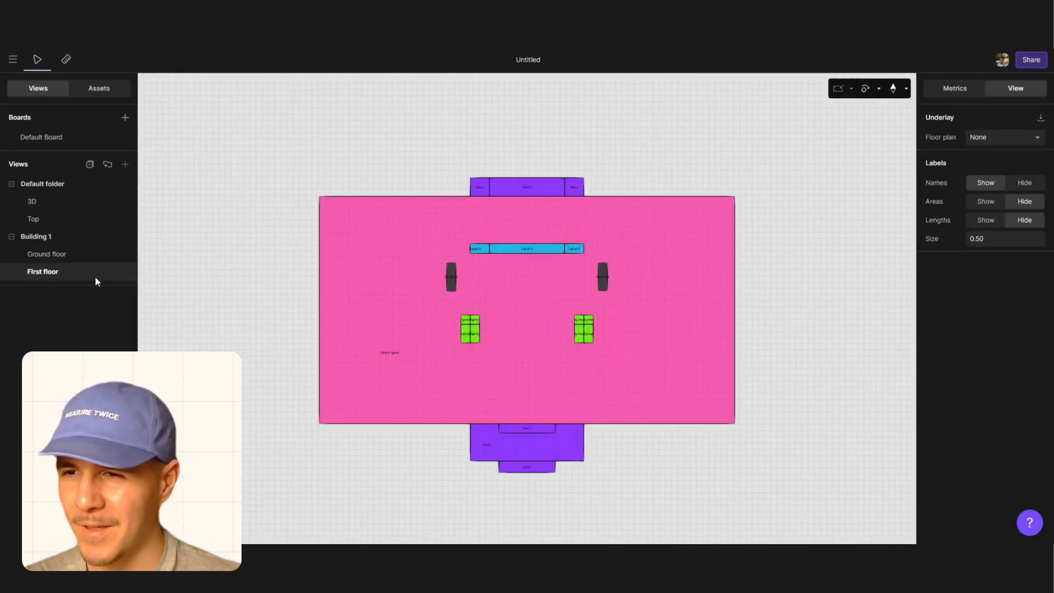
left_click(80, 202)
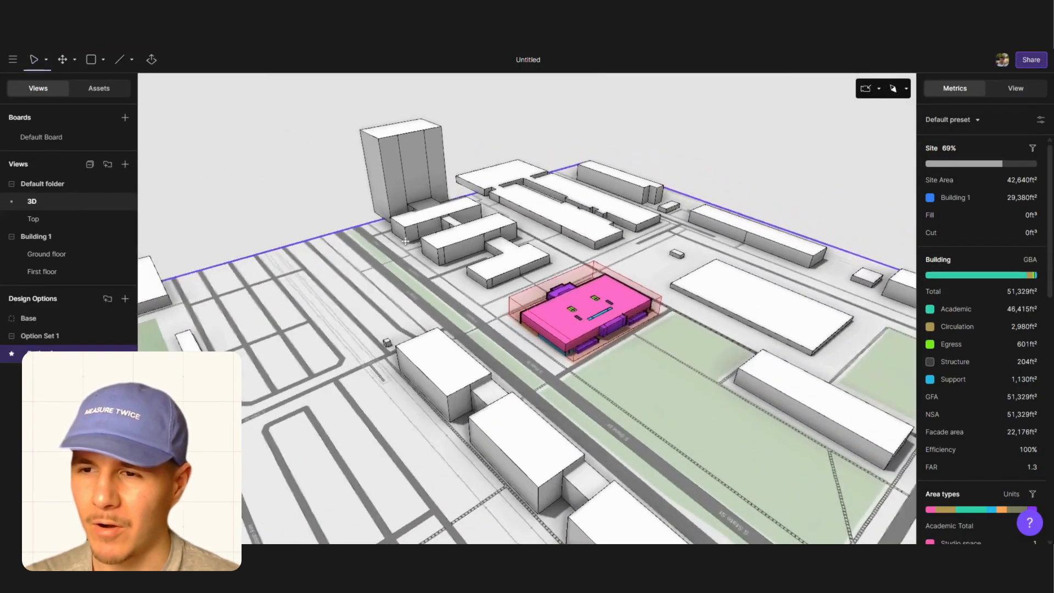
scroll(1024, 463, "down", 6)
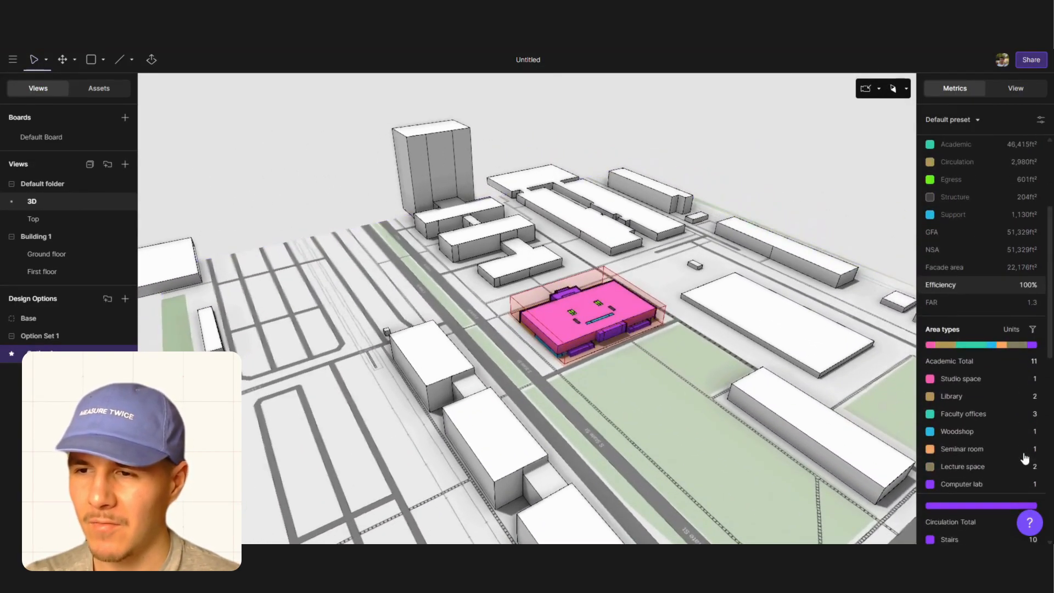
scroll(1023, 463, "up", 5)
scroll(1024, 462, "up", 2)
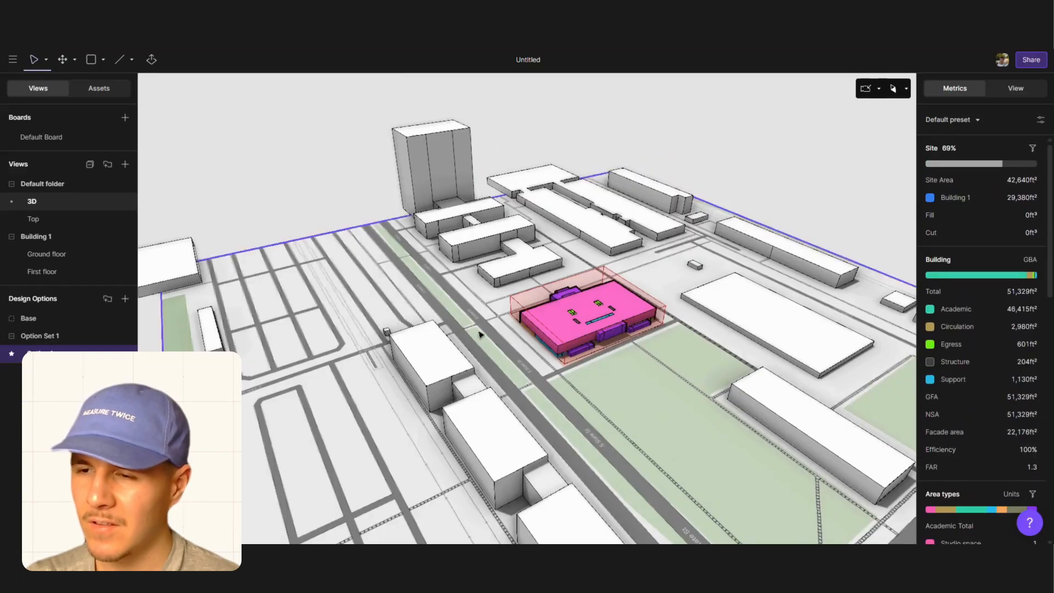
middle_click_drag(494, 329, 560, 340)
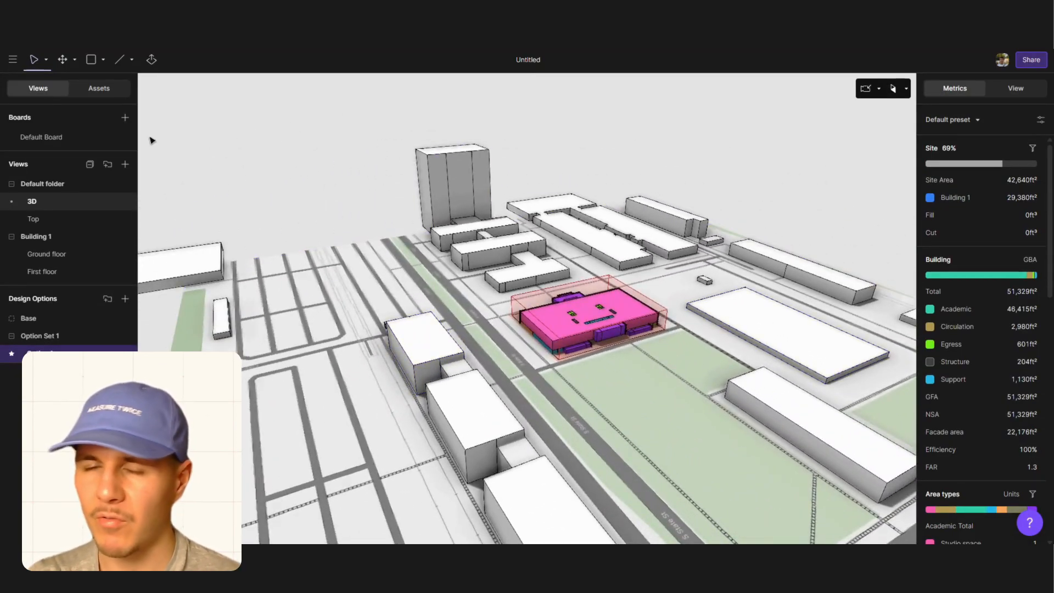
Rename the untitled project as Crown Hall
left_click(530, 60)
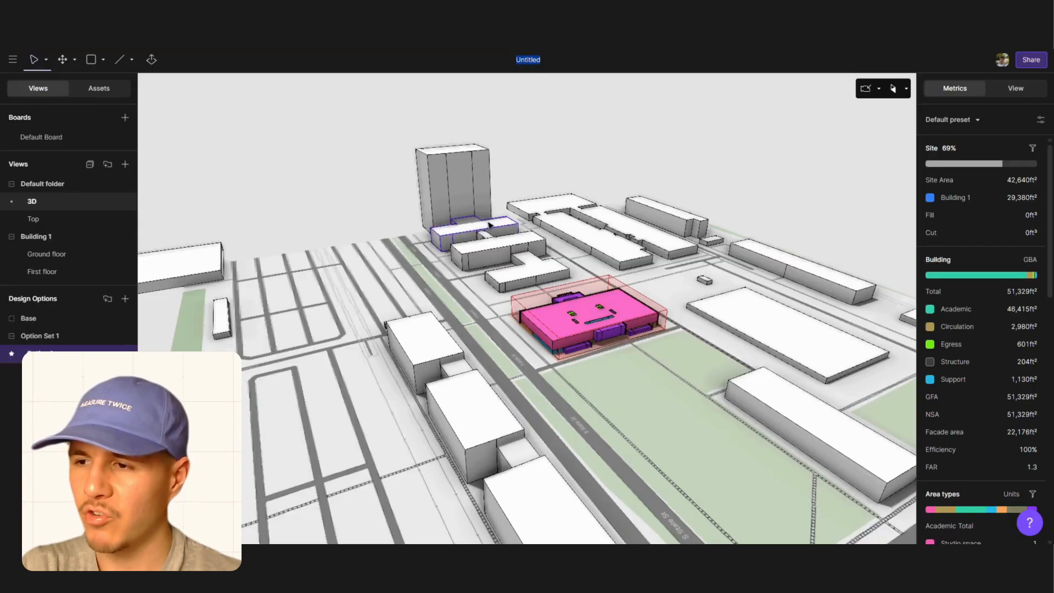
type("C")
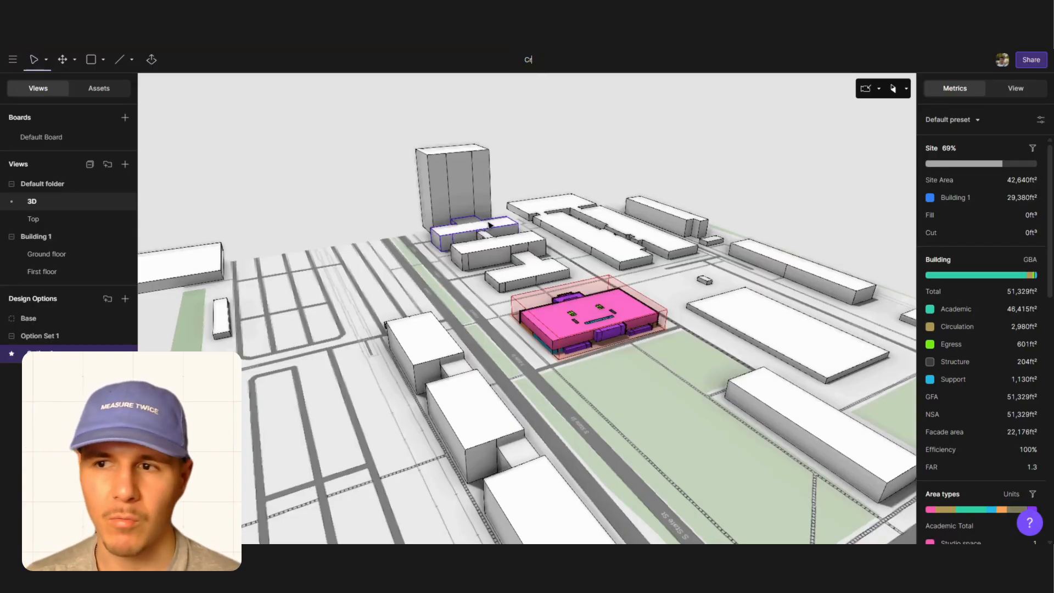
type("rown Hall")
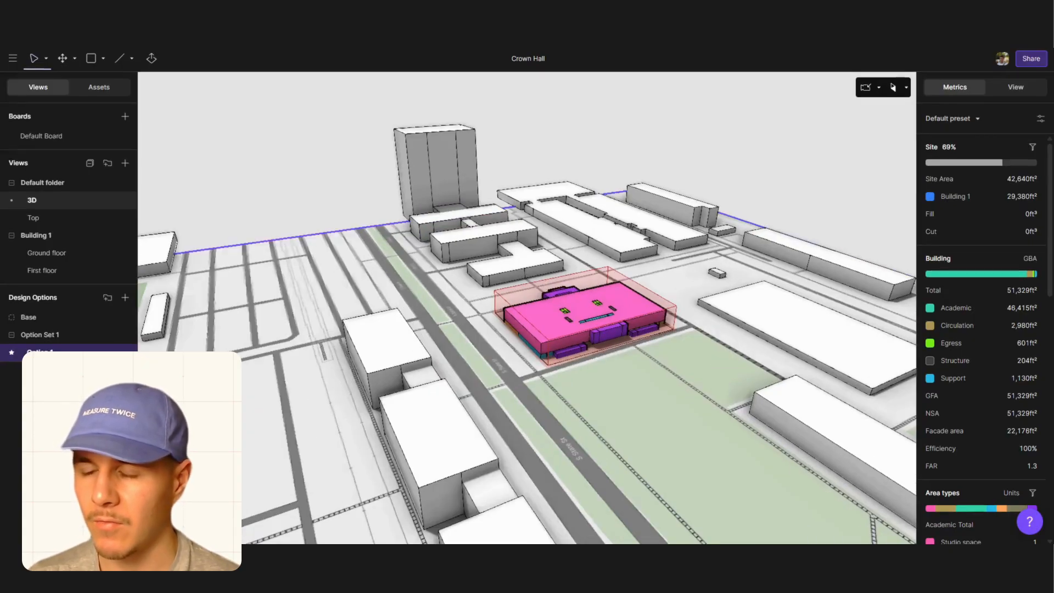
Delete the unused Commercial and Industrial building functions from the metrics settings
left_click(1040, 118)
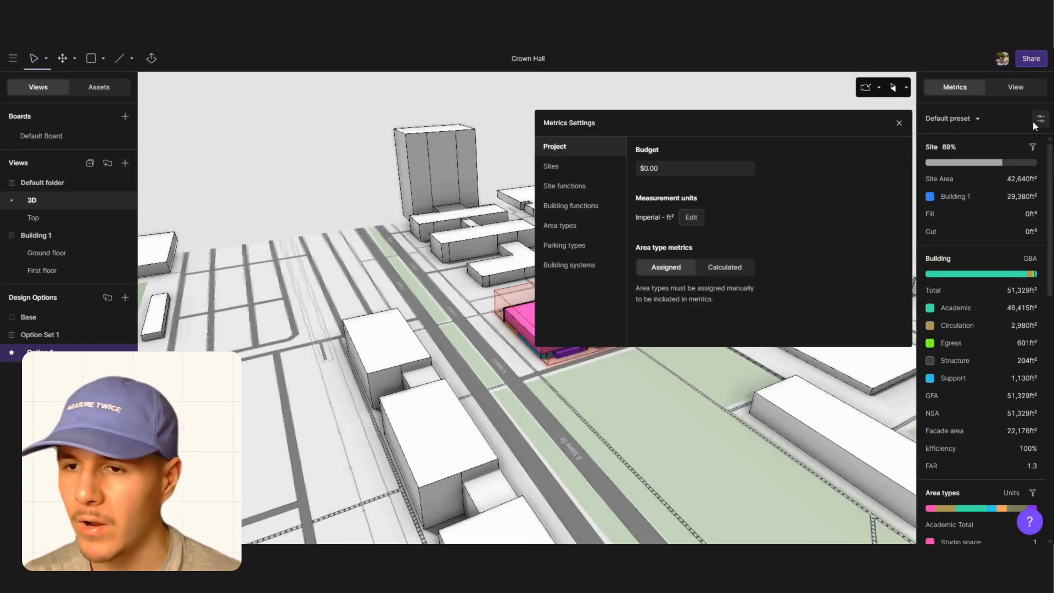
left_click(573, 186)
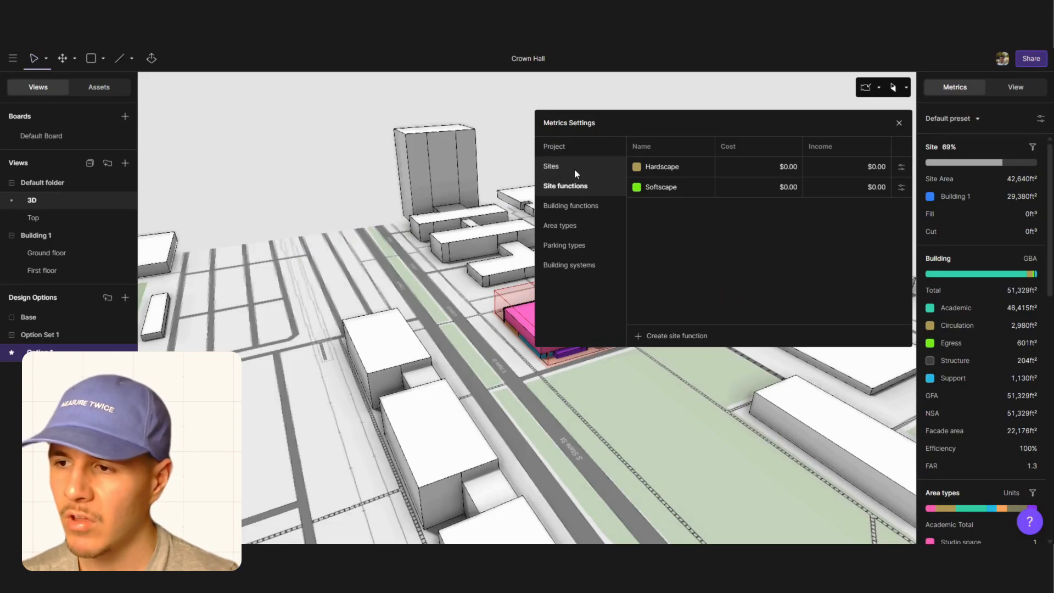
left_click(574, 170)
left_click(580, 205)
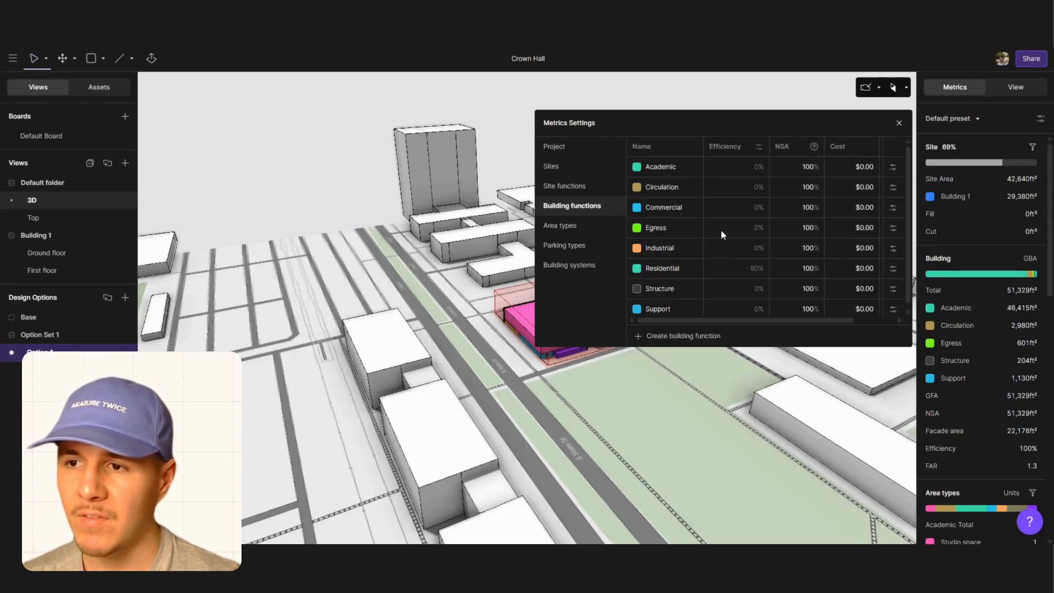
left_click(895, 208)
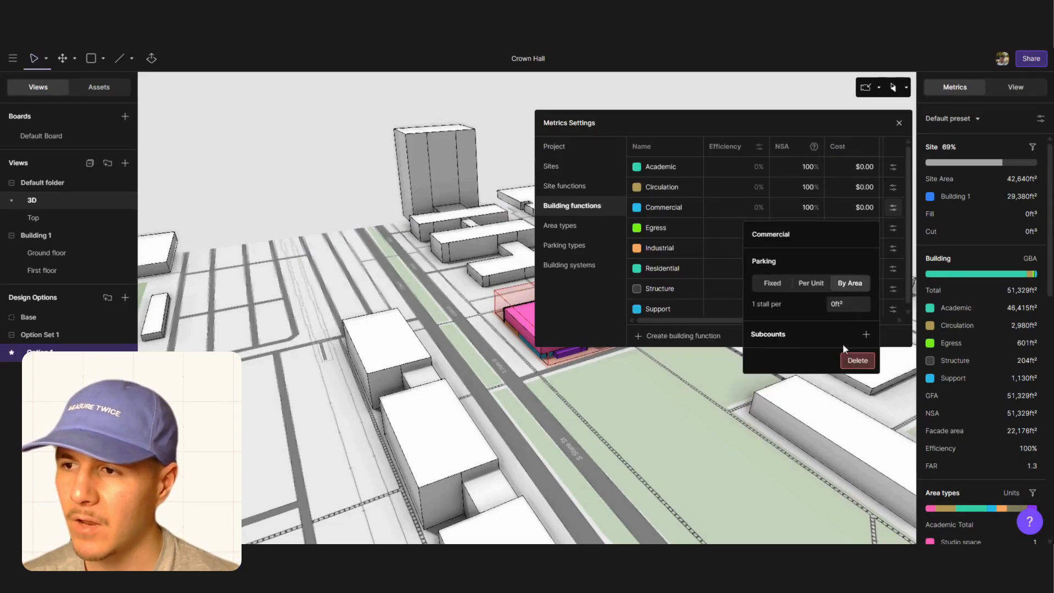
left_click(857, 361)
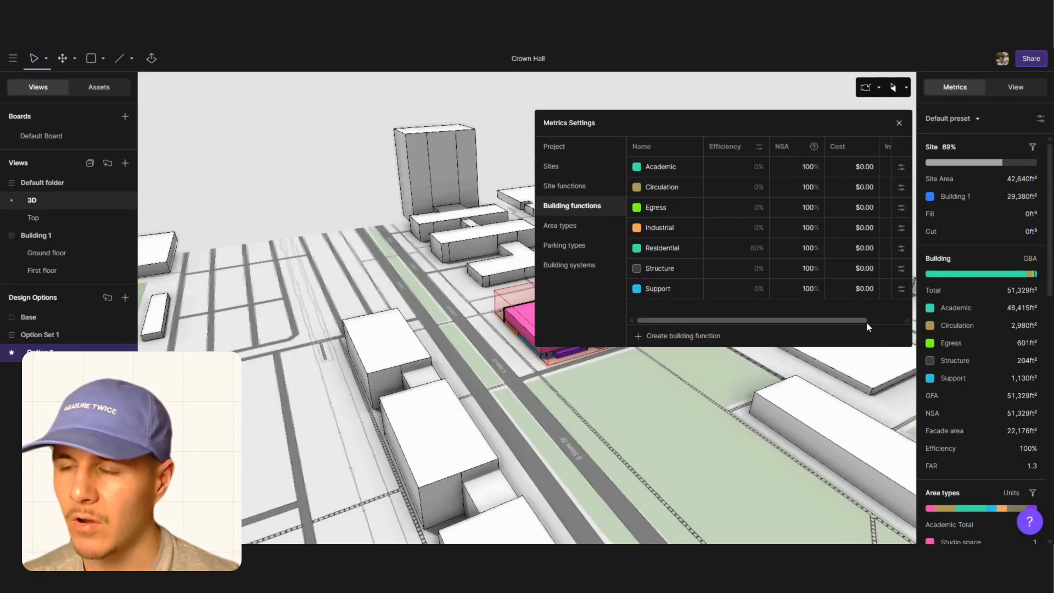
left_click(901, 227)
left_click(865, 381)
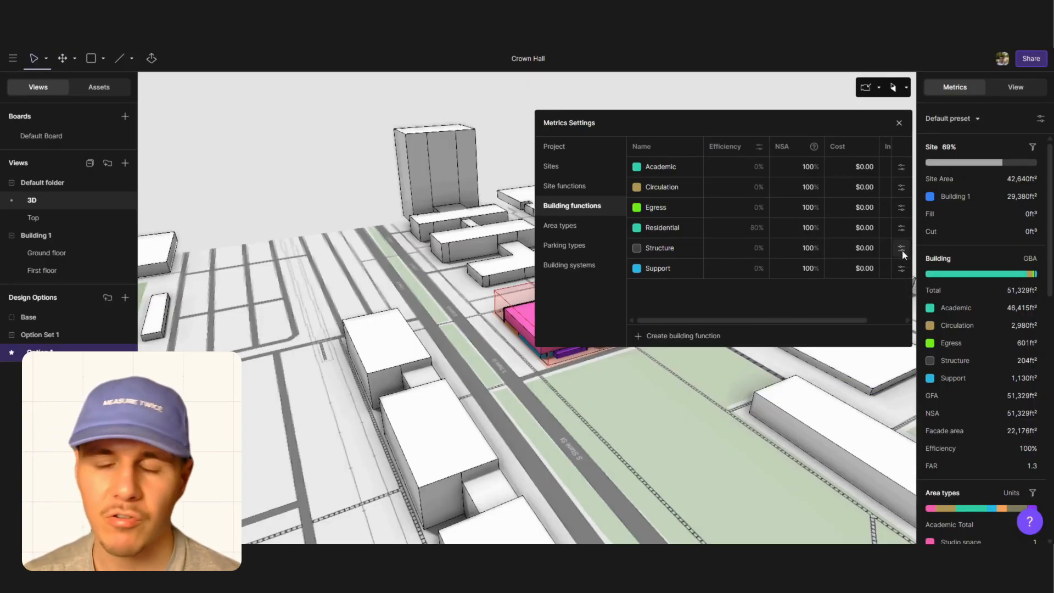
Add a subcount named Students to the Academic building function and set it to count by area
left_click(901, 163)
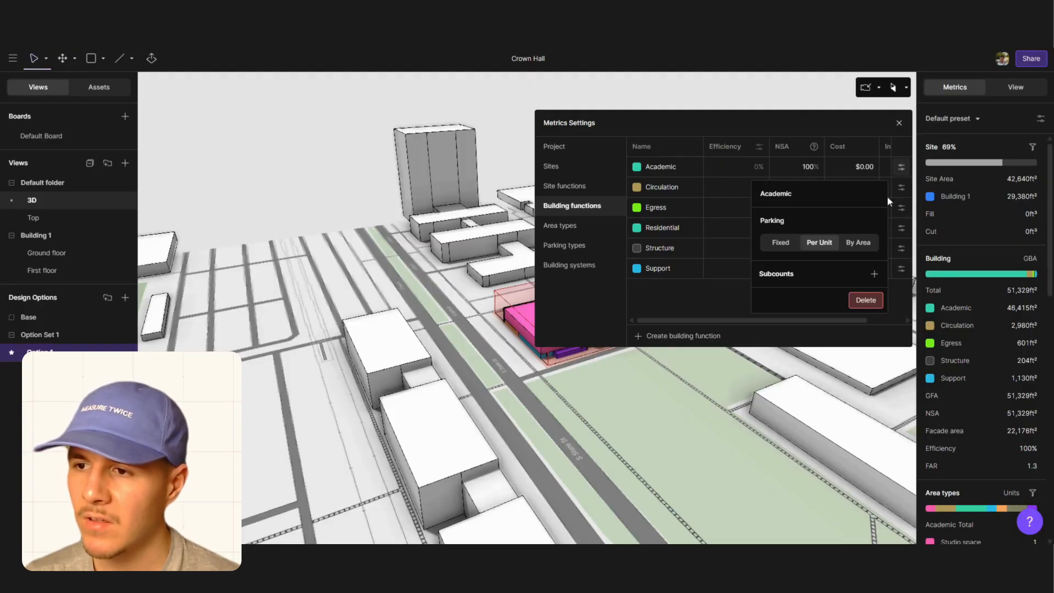
left_click(873, 275)
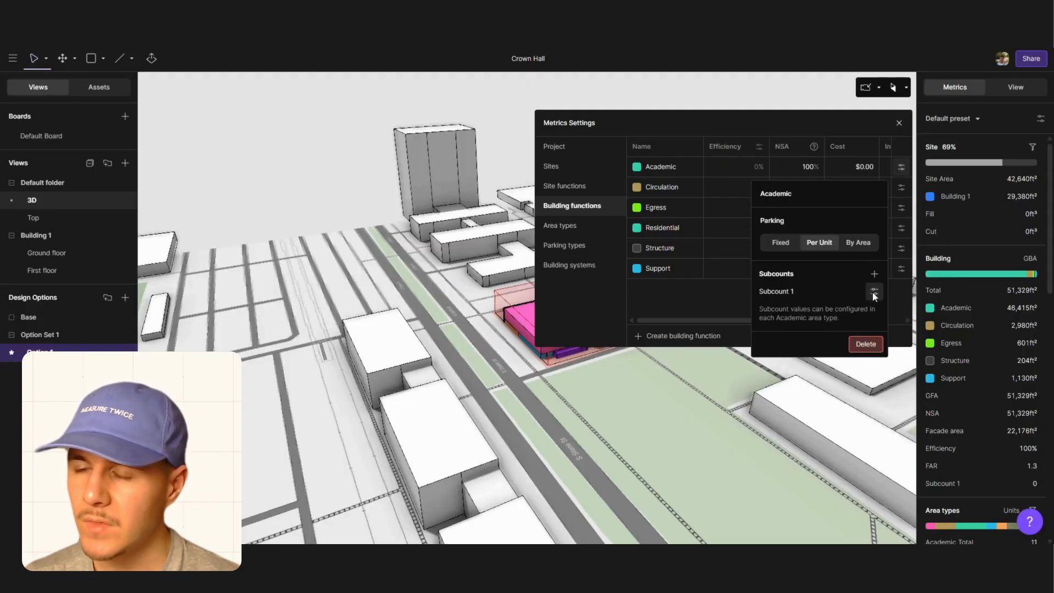
left_click(873, 292)
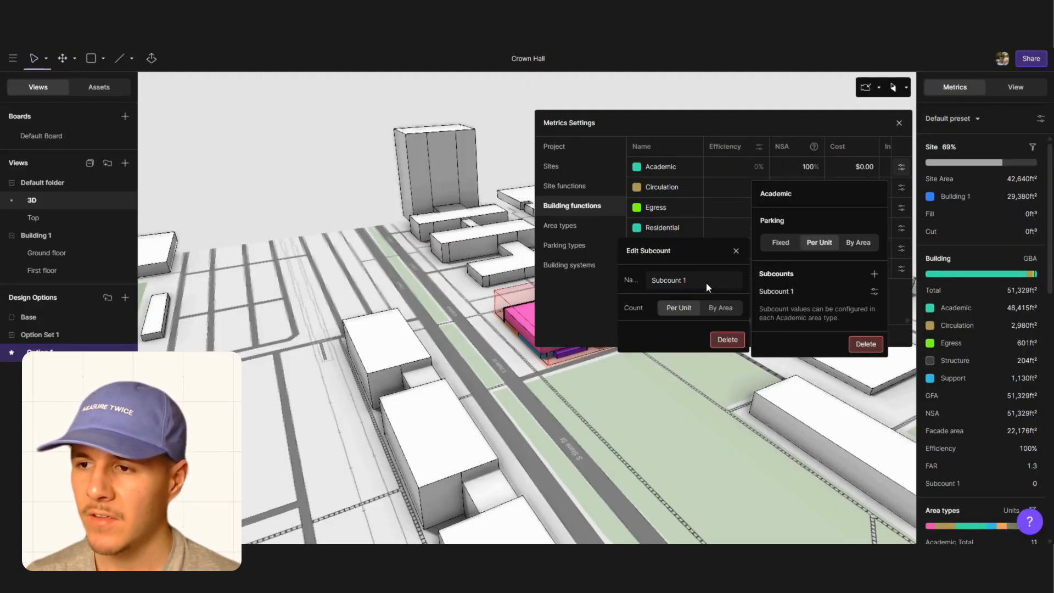
triple_click(656, 280)
key("BackSpace")
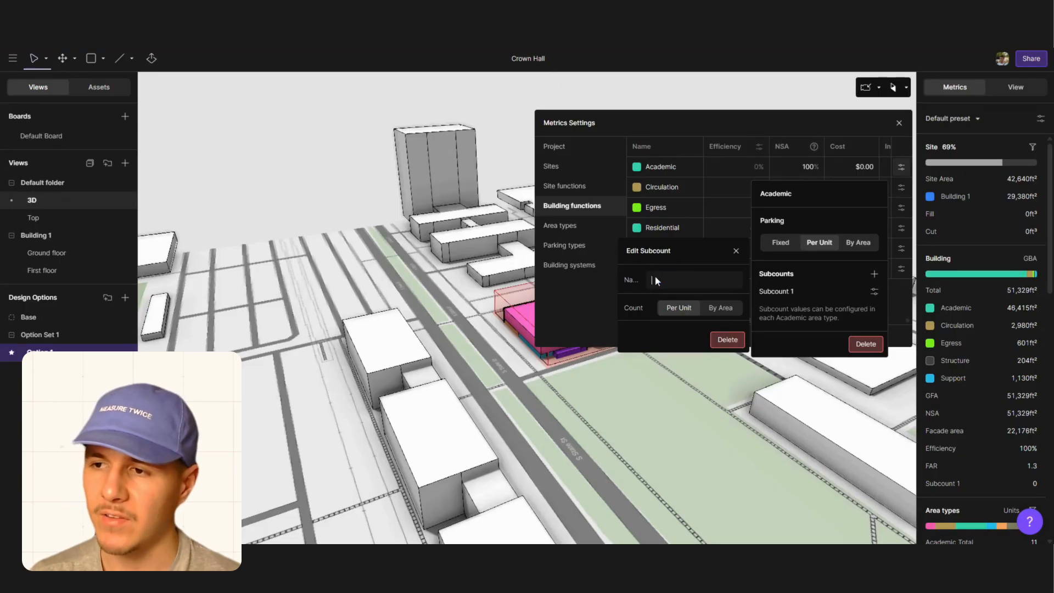
type("Sp")
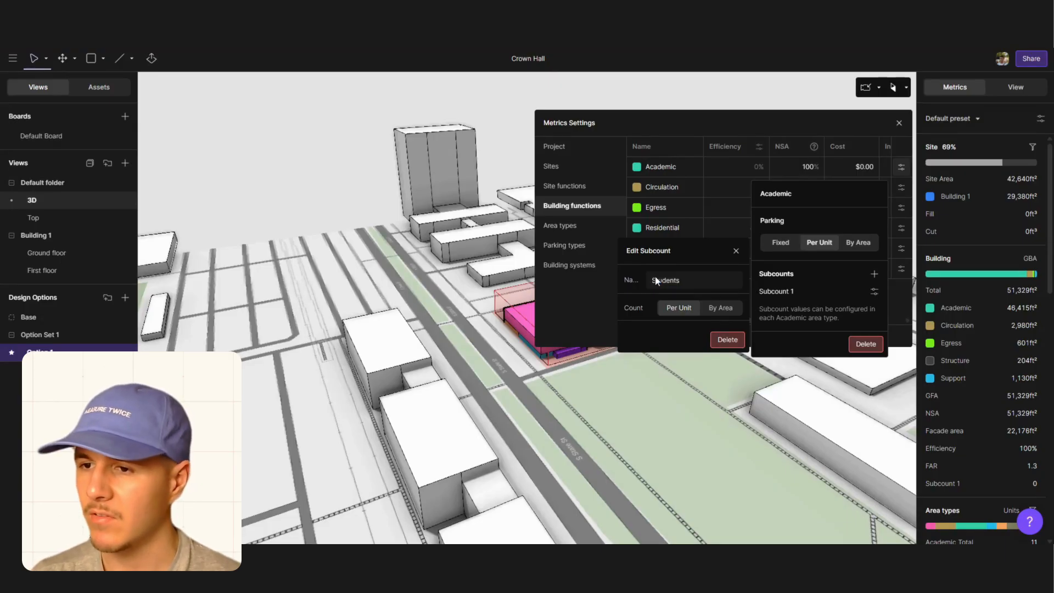
left_click(723, 309)
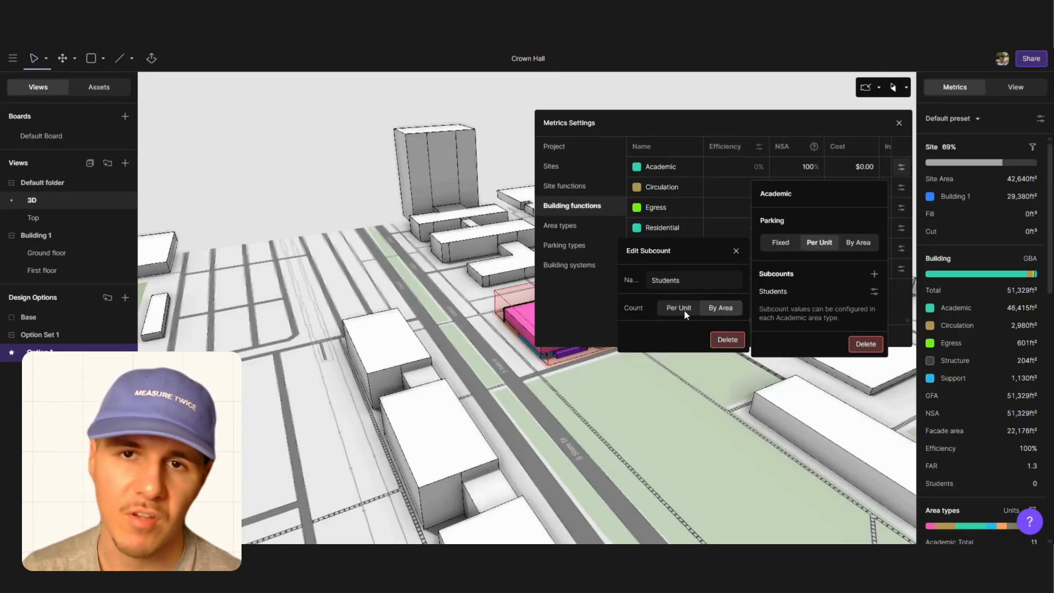
left_click(802, 339)
Look through the area types, parking types and building systems in the metrics settings
left_click(1041, 119)
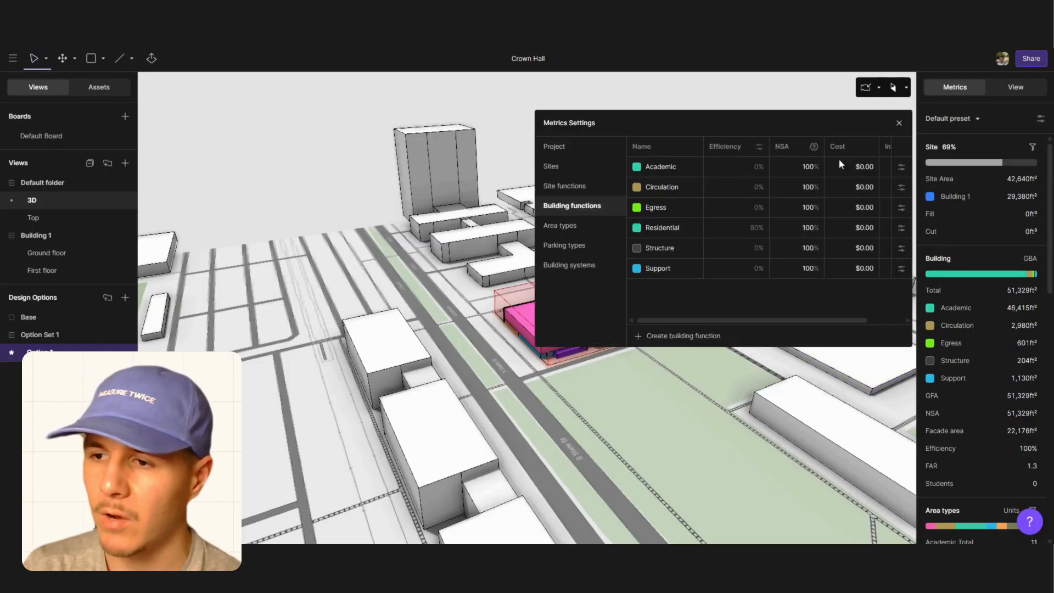
left_click(602, 229)
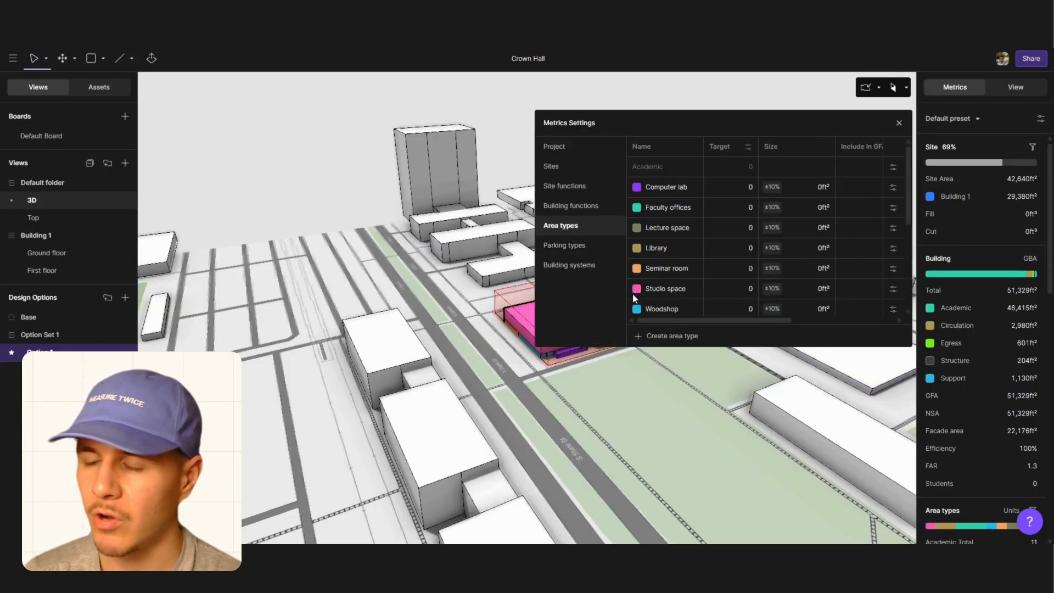
scroll(636, 305, "down", 5)
scroll(643, 309, "up", 5)
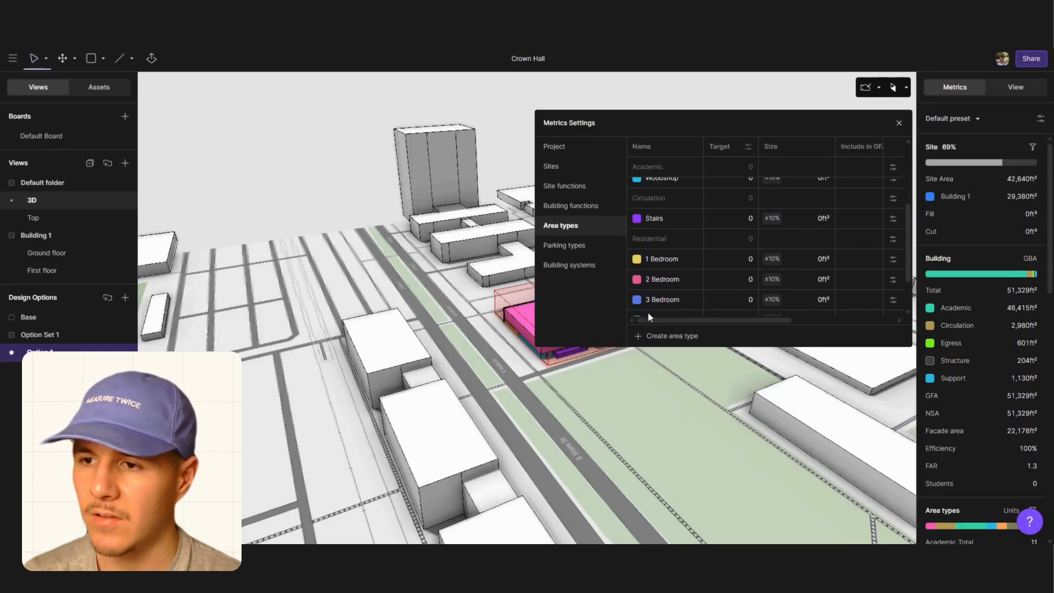
left_click(604, 246)
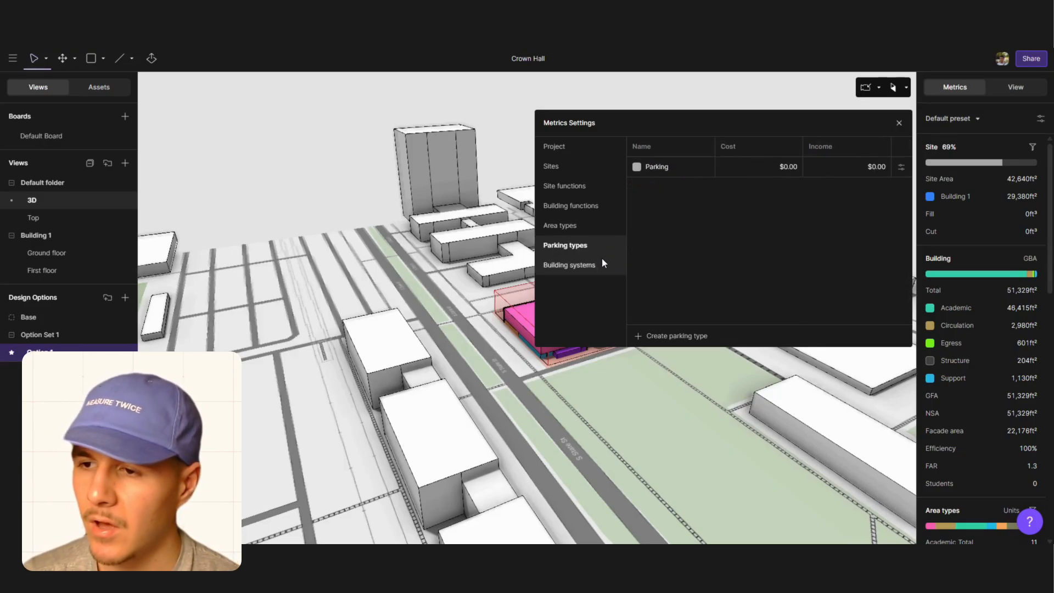
left_click(601, 265)
Set the area type costs per ft² to $225 for Computer lab and $175 for Faculty offices
left_click(588, 225)
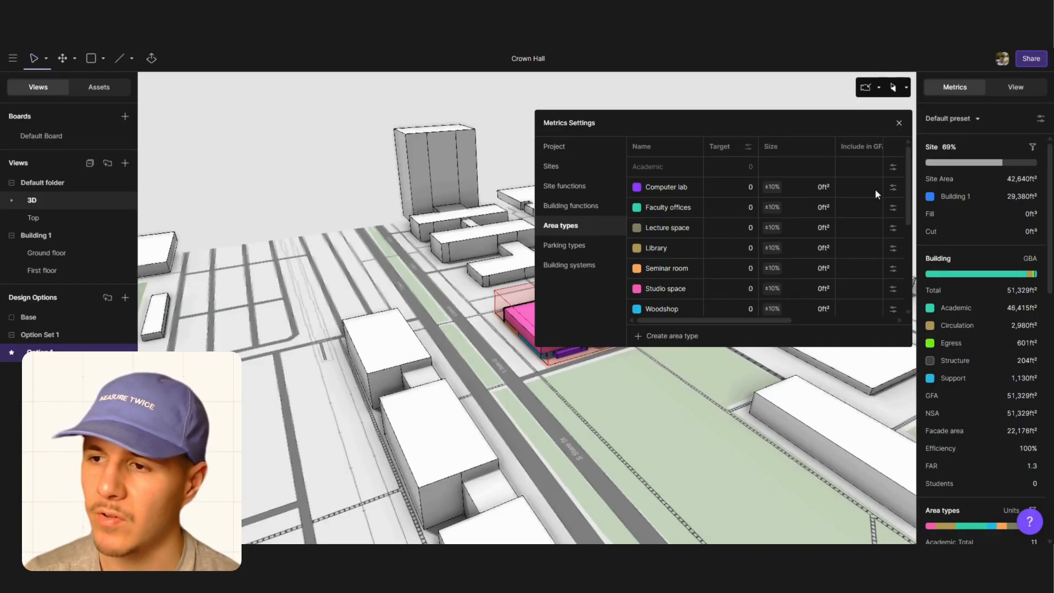
left_click_drag(766, 320, 849, 321)
left_click(811, 188)
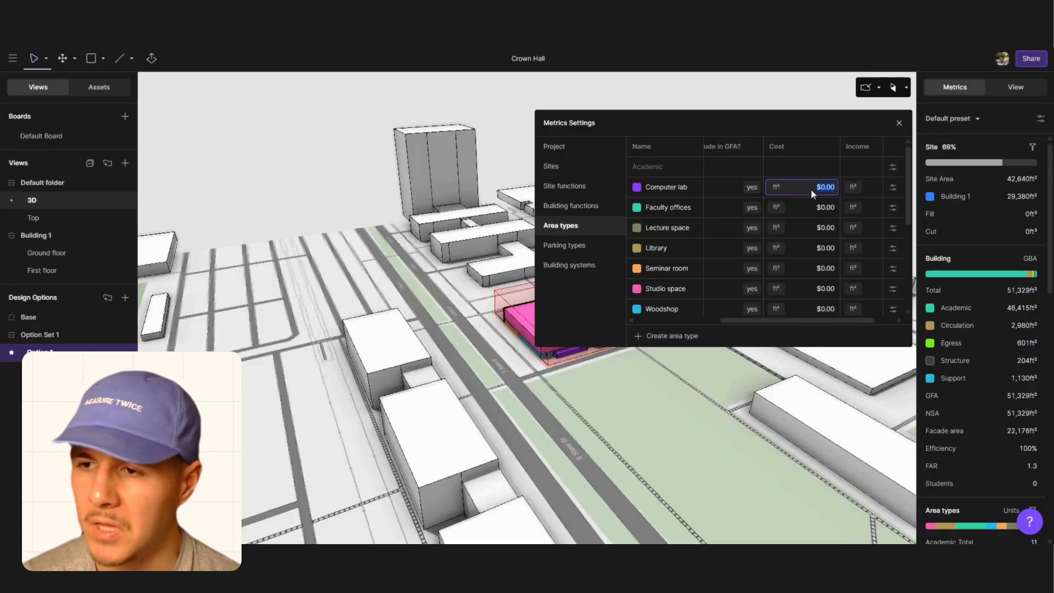
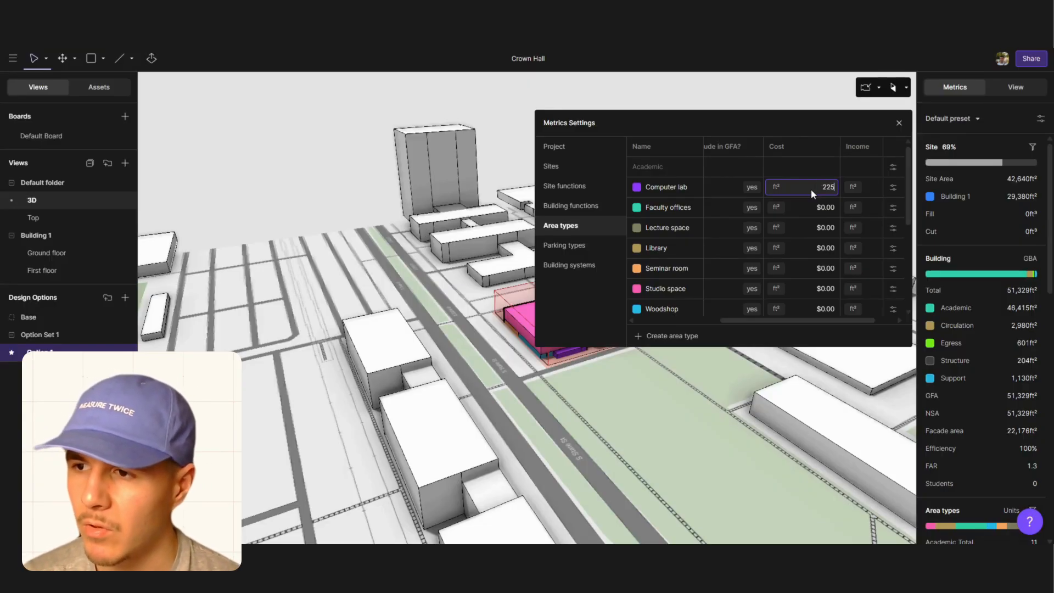
left_click(812, 216)
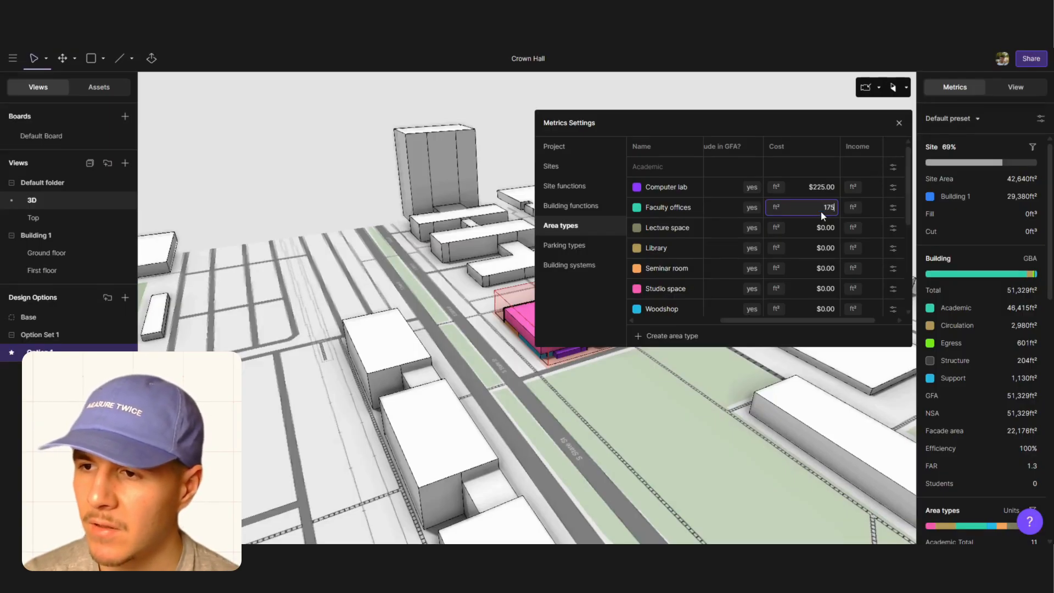
Set the costs per ft² to $200 for Lecture space, Seminar room and Stairs, $225 for Library, and $250 for Studio space and Woodshop
left_click(825, 230)
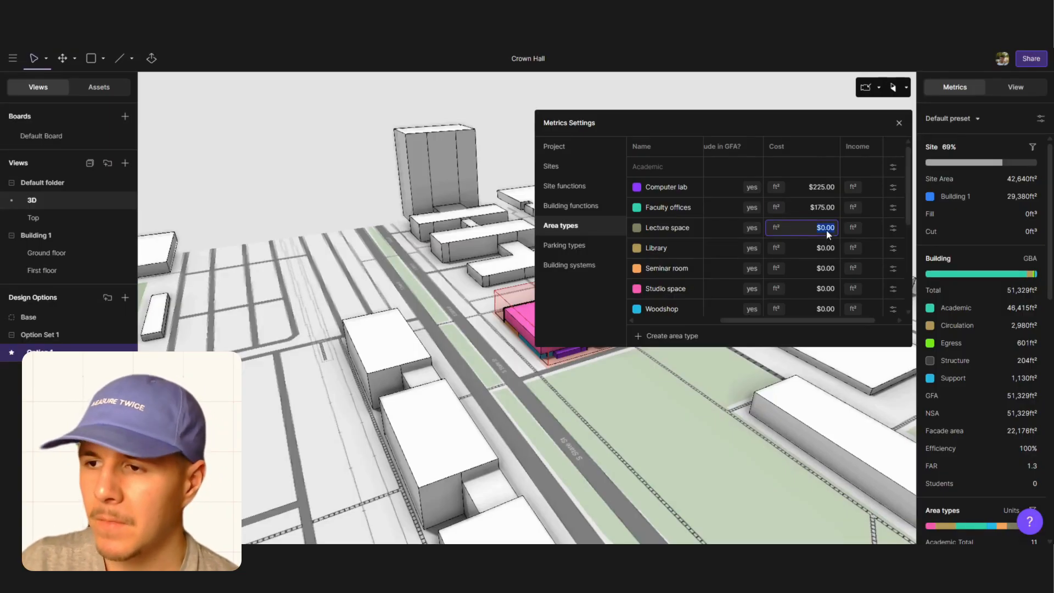
left_click(823, 248)
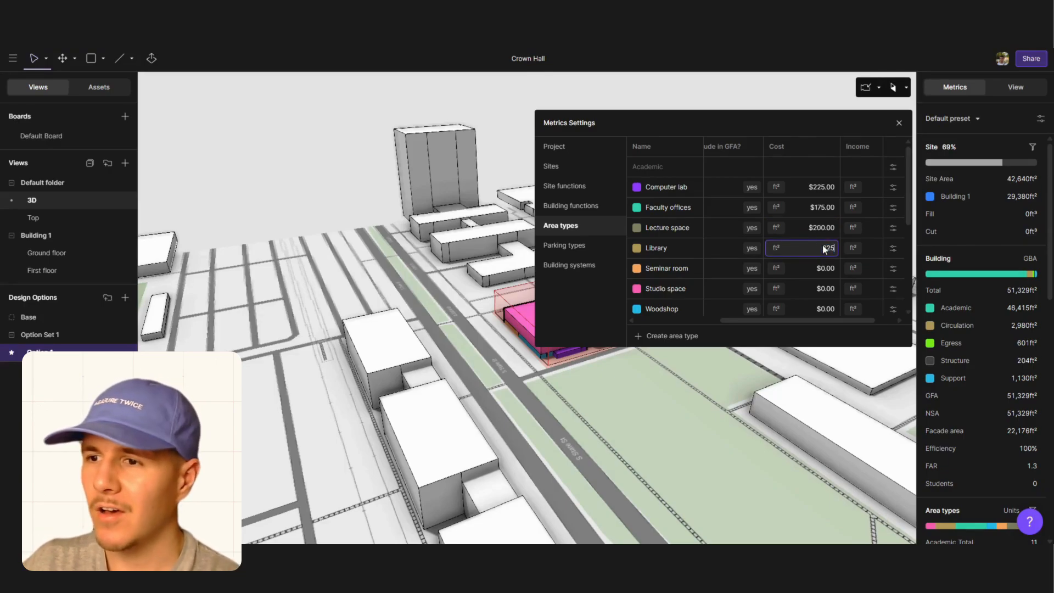
left_click(825, 269)
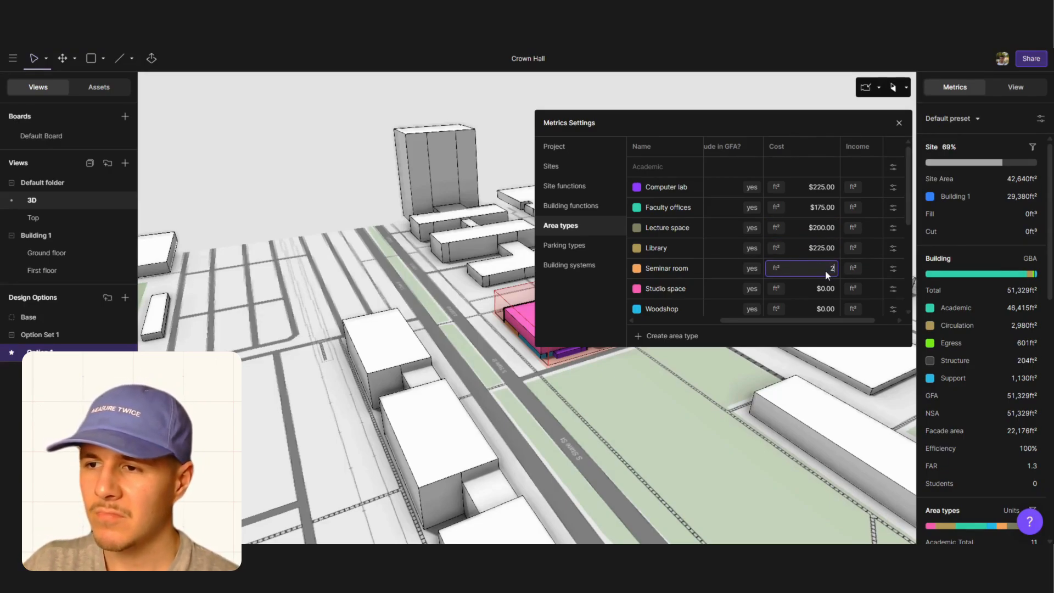
left_click(824, 289)
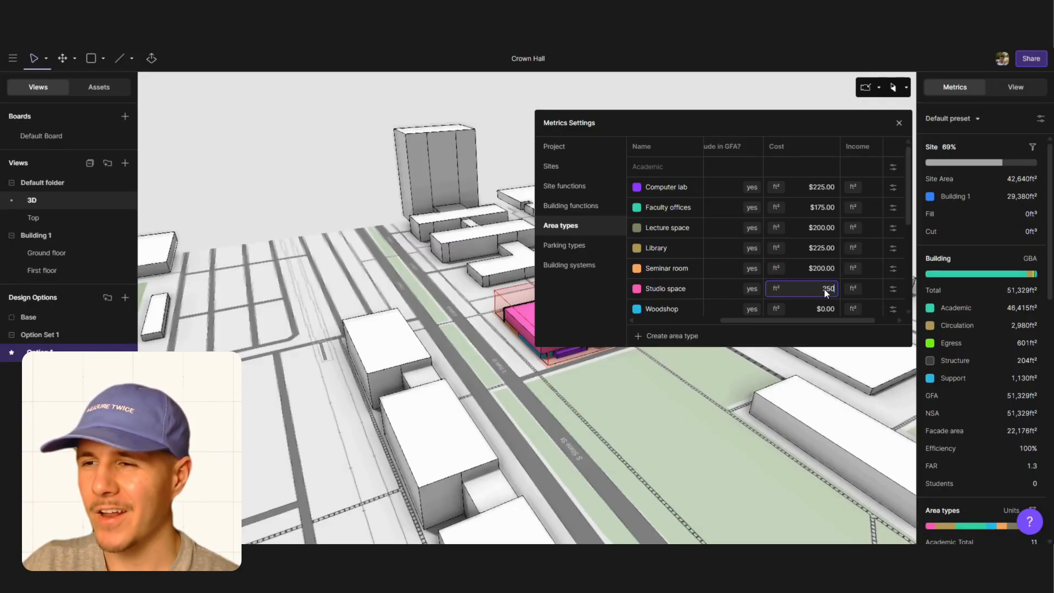
left_click(829, 309)
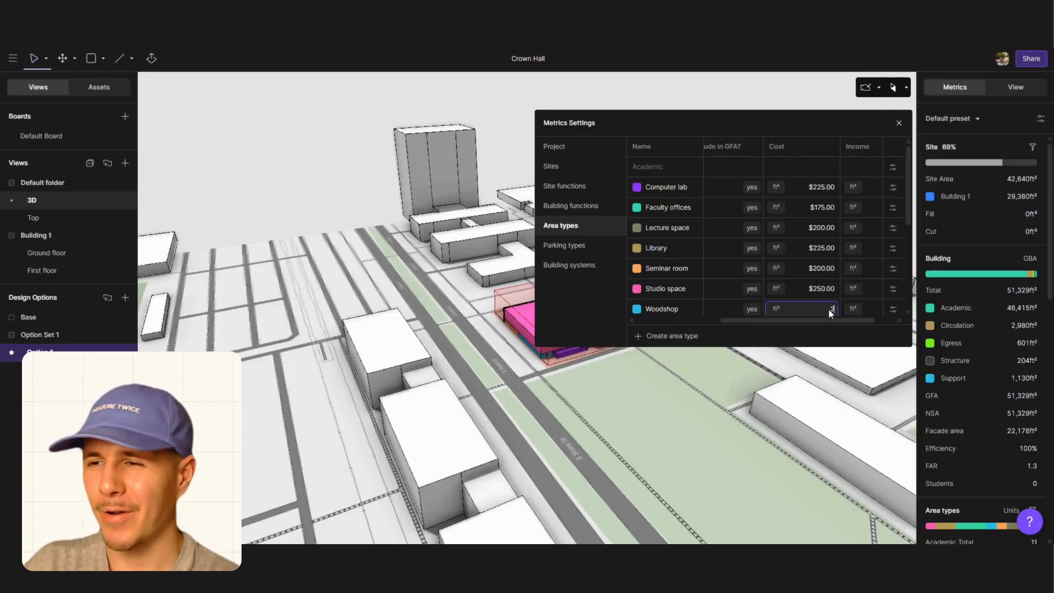
scroll(837, 300, "down", 4)
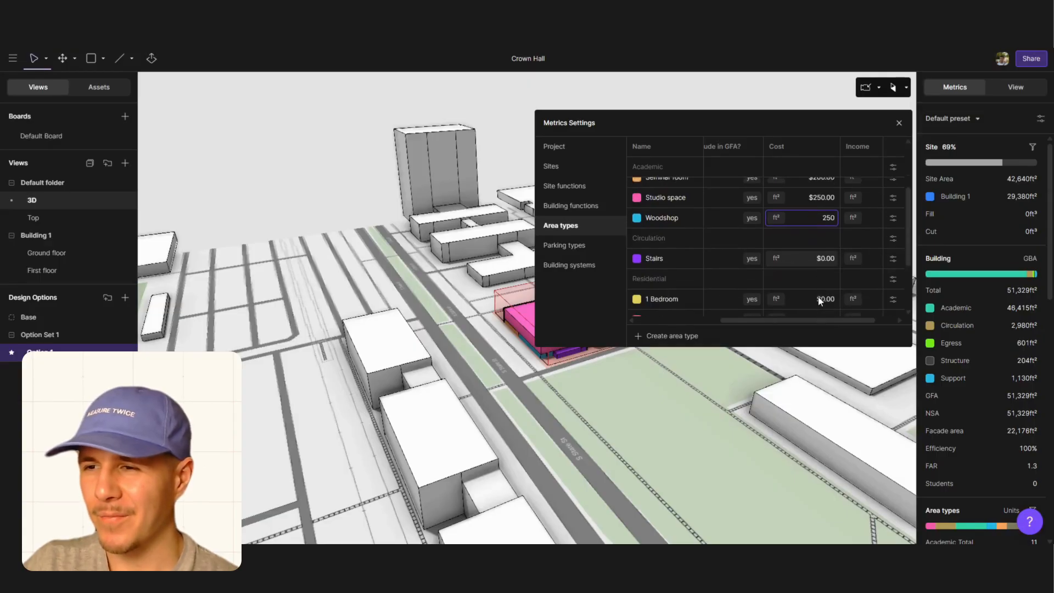
left_click(818, 243)
type("200")
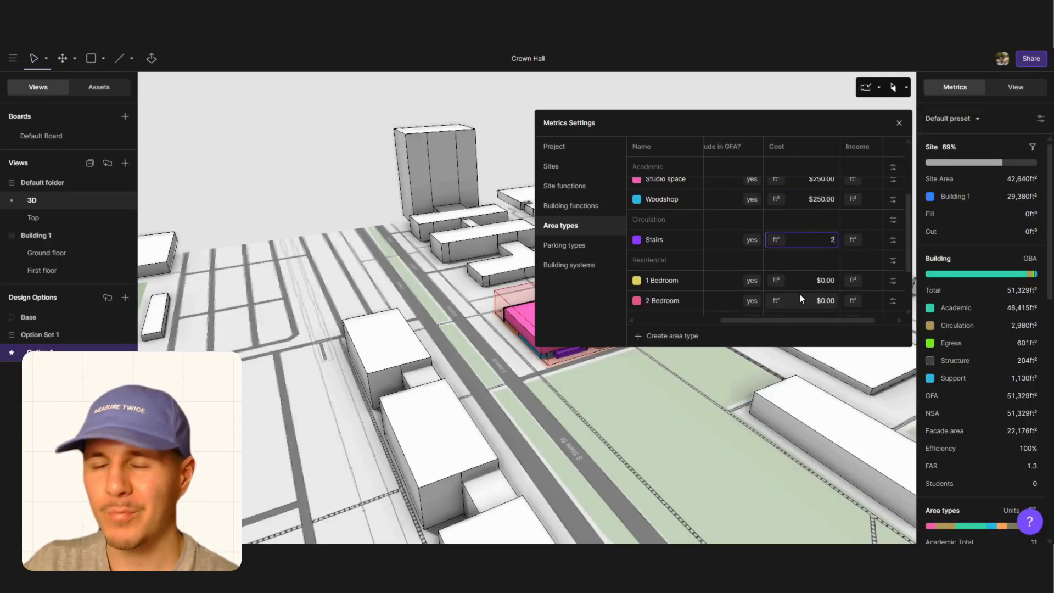
Delete the unused Residential building function and set the Bathroom area type's cost to $200 per ft²
left_click(893, 280)
left_click(894, 261)
left_click(855, 422)
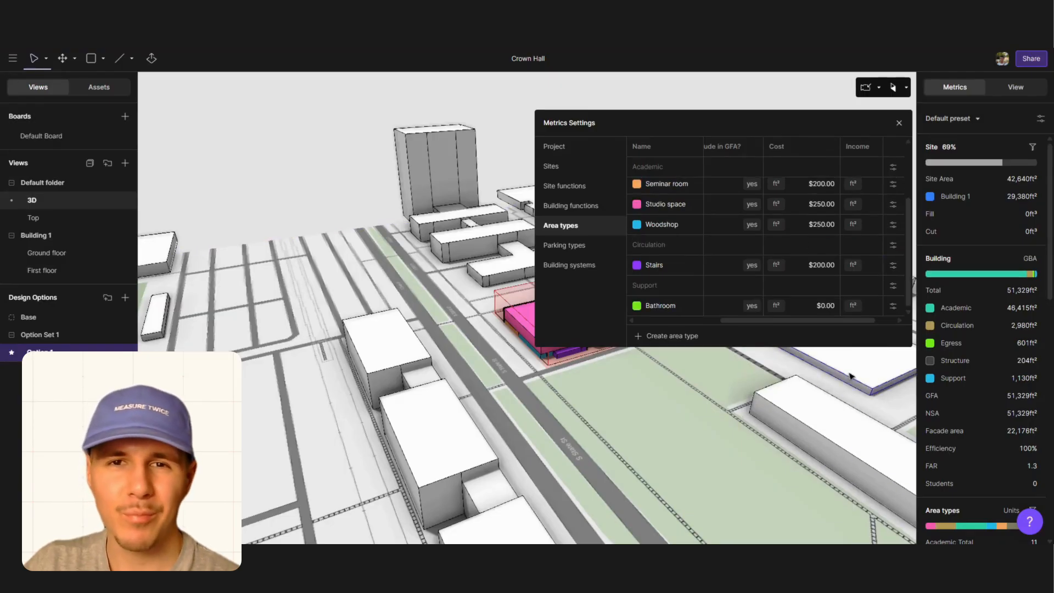
left_click(822, 305)
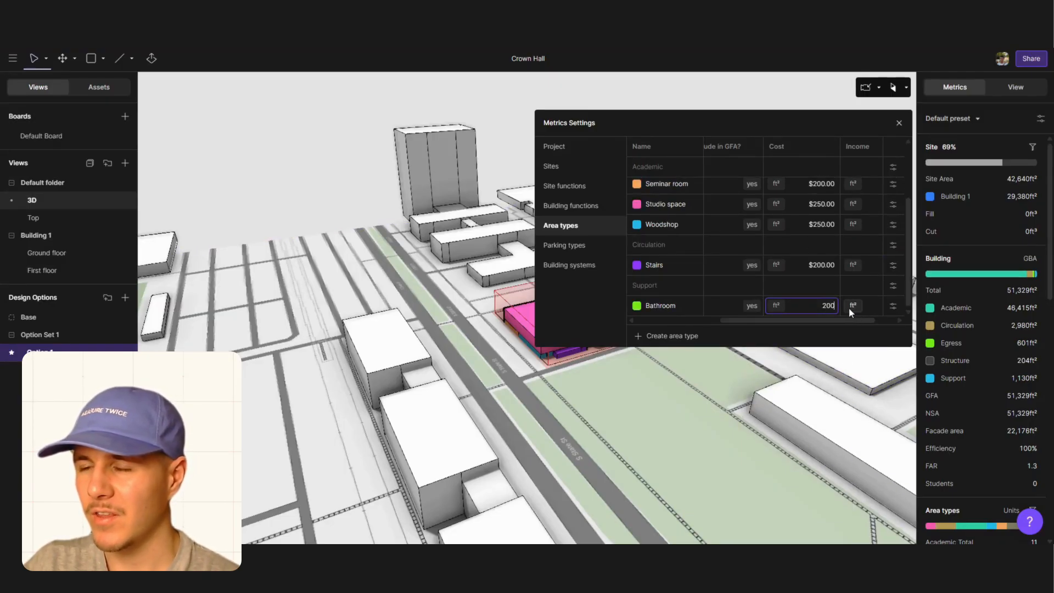
Look through the building systems, building functions, site functions, sites and project metrics settings, and close them
left_click(593, 266)
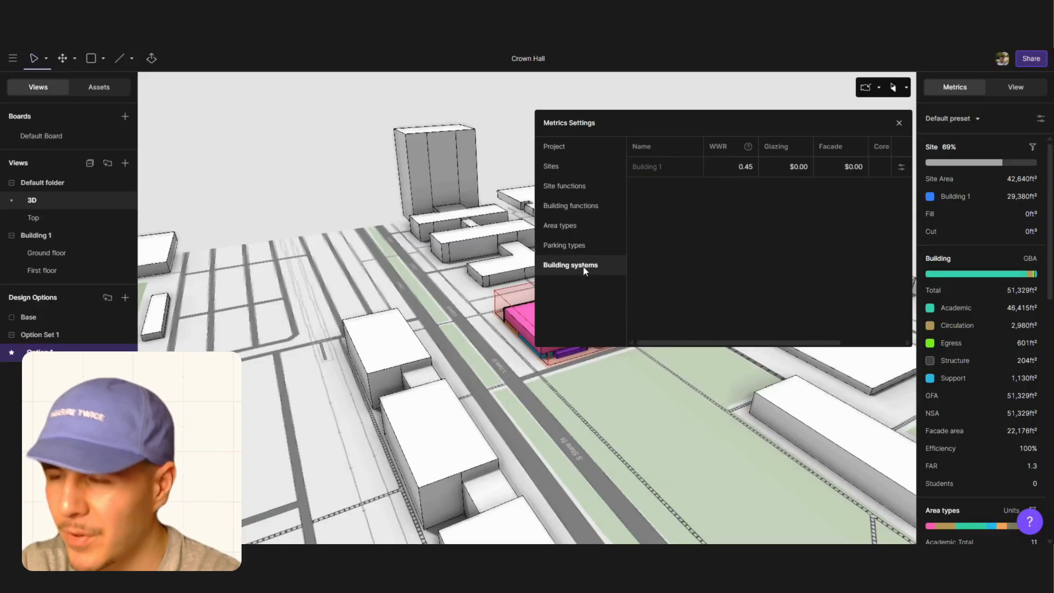
left_click(581, 206)
left_click(577, 185)
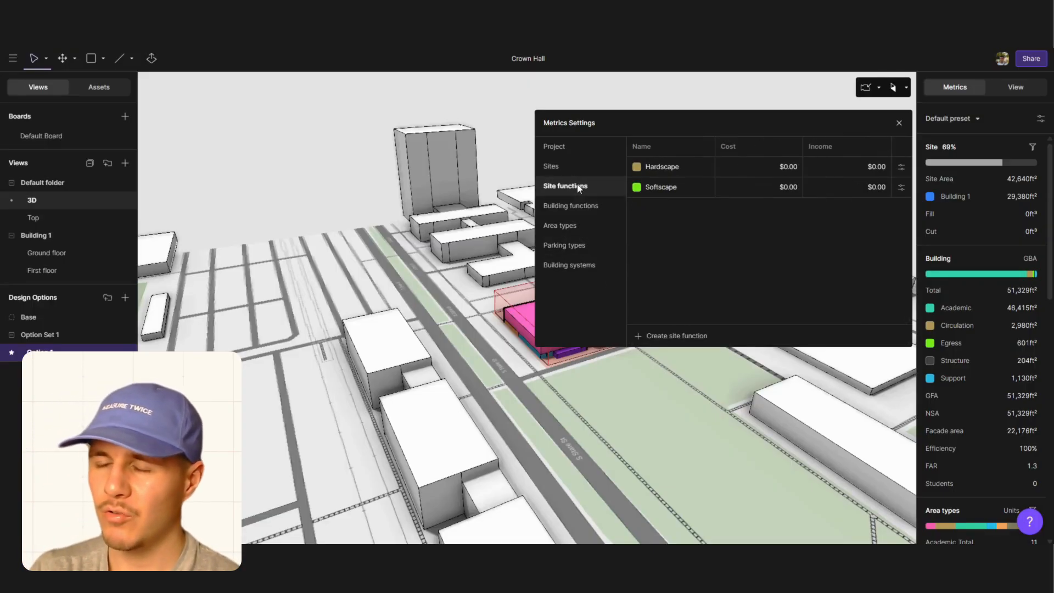
left_click(575, 165)
left_click(576, 147)
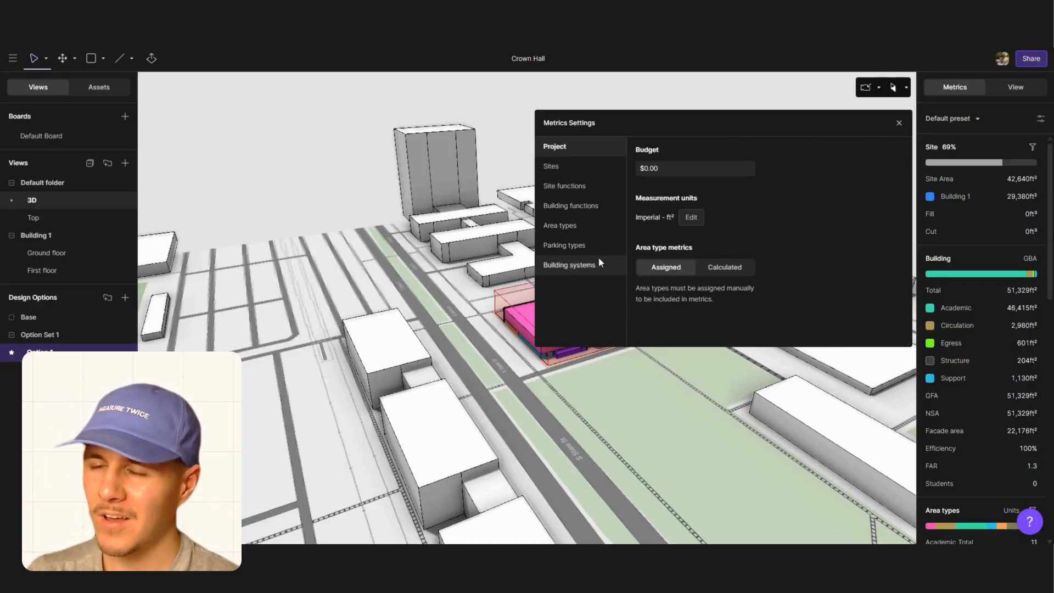
left_click(898, 123)
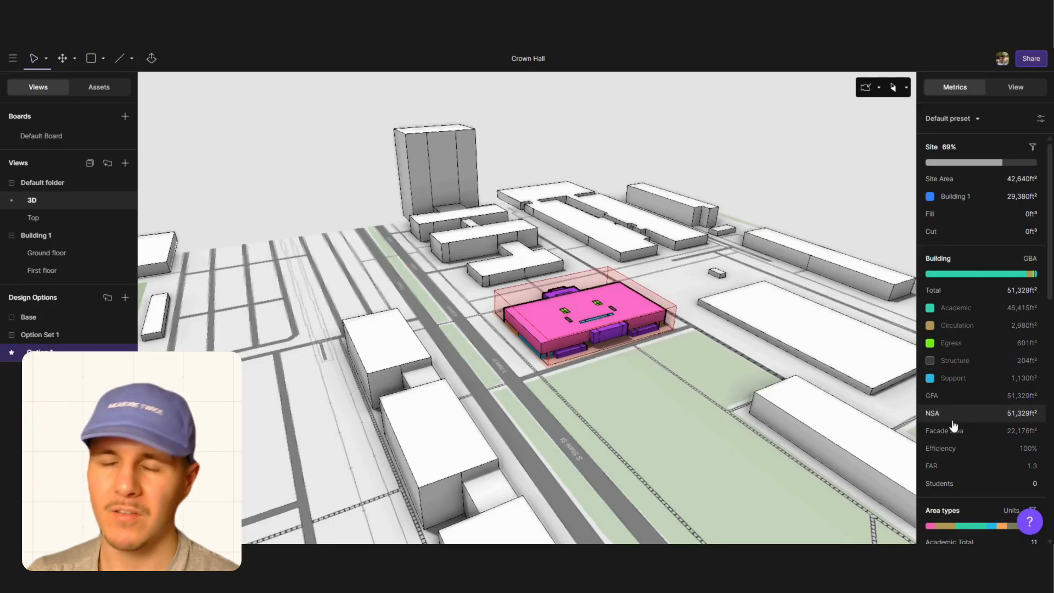
Review the model's cost, area type, building and site metrics, including the alternative display of area type units
scroll(953, 424, "down", 3)
scroll(955, 432, "down", 10)
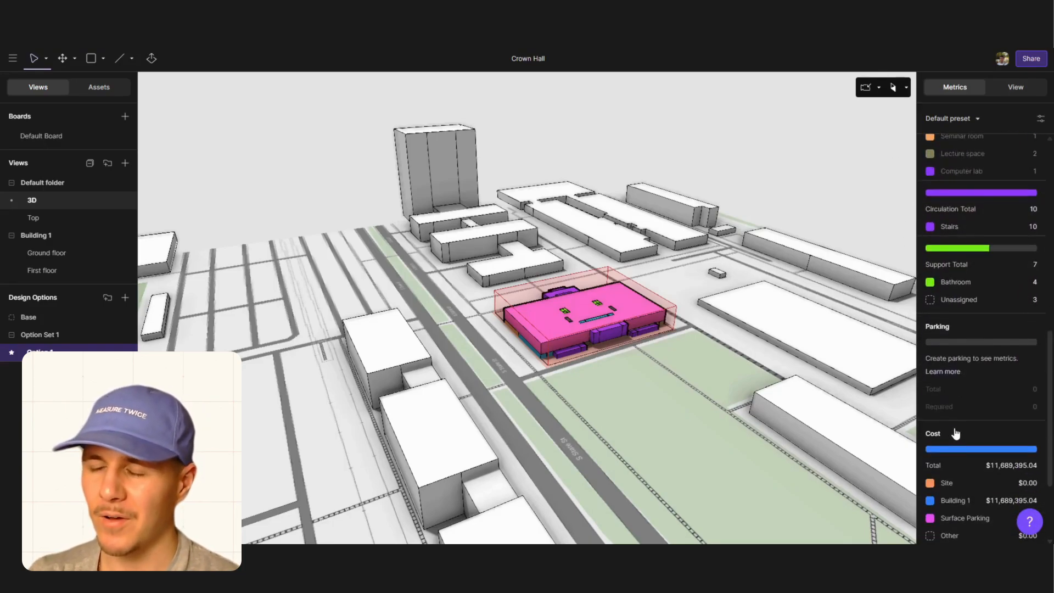
scroll(954, 429, "down", 1)
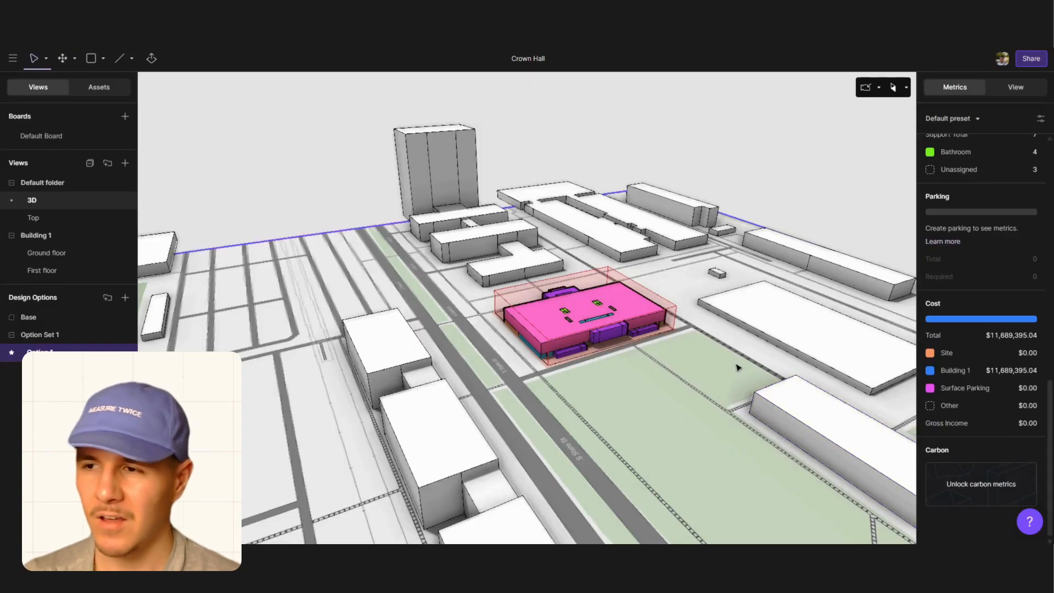
middle_click_drag(741, 367, 639, 364)
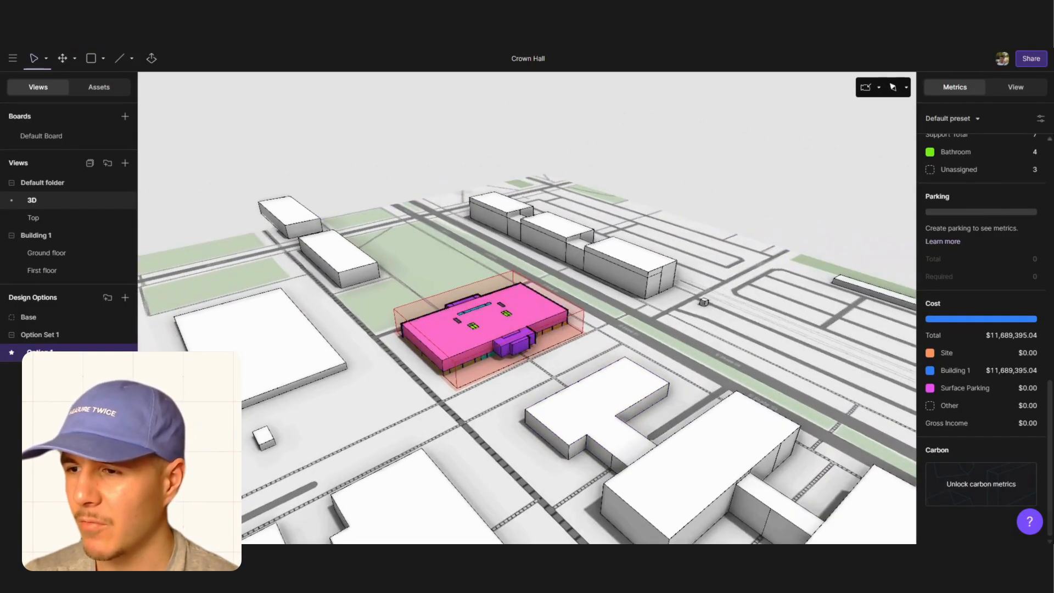
scroll(984, 421, "up", 5)
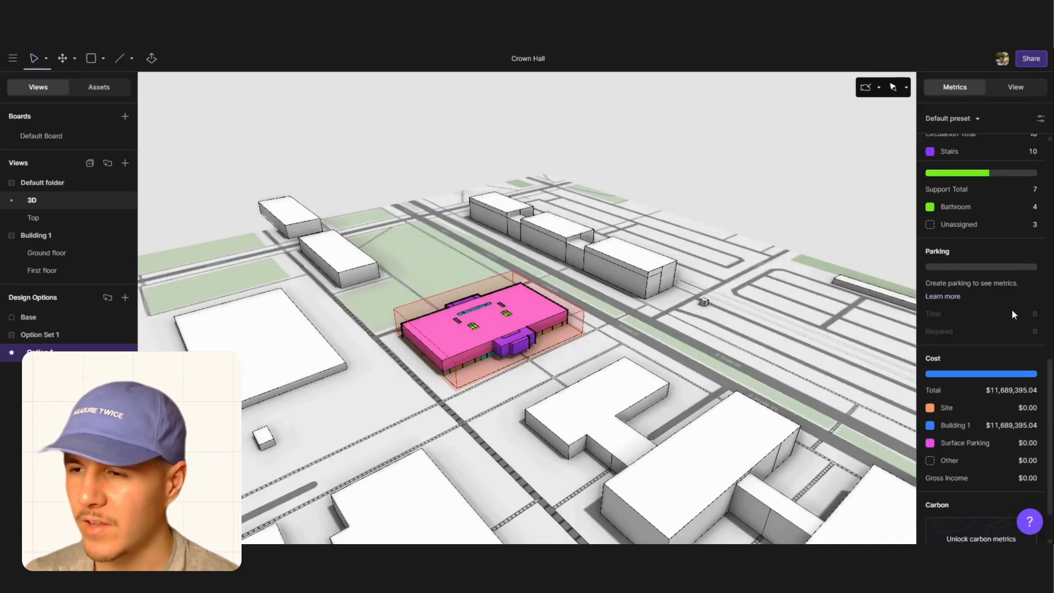
scroll(997, 355, "up", 10)
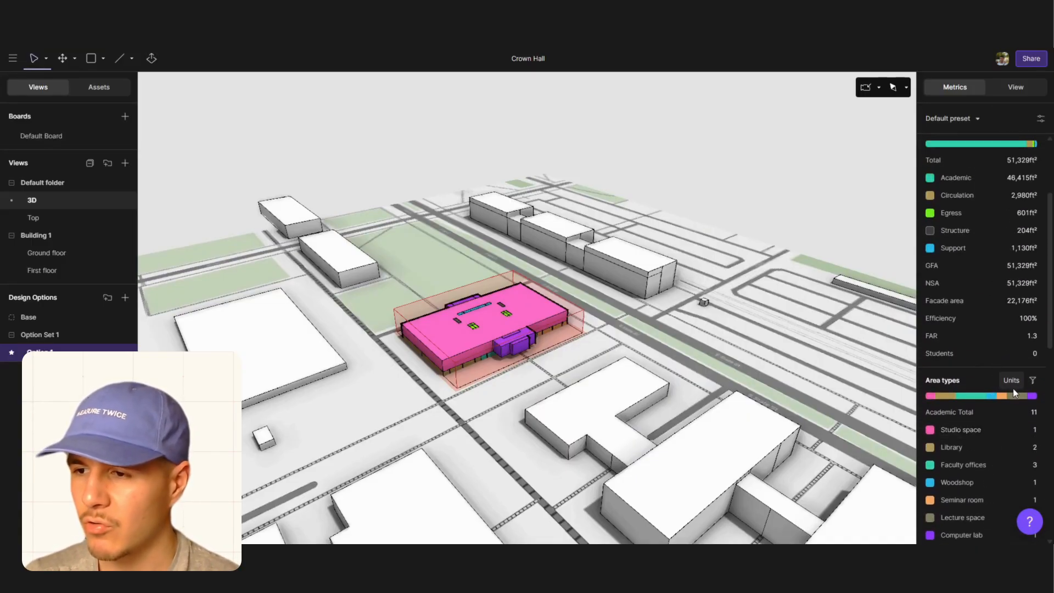
left_click(1016, 380)
left_click(1014, 381)
scroll(999, 384, "up", 4)
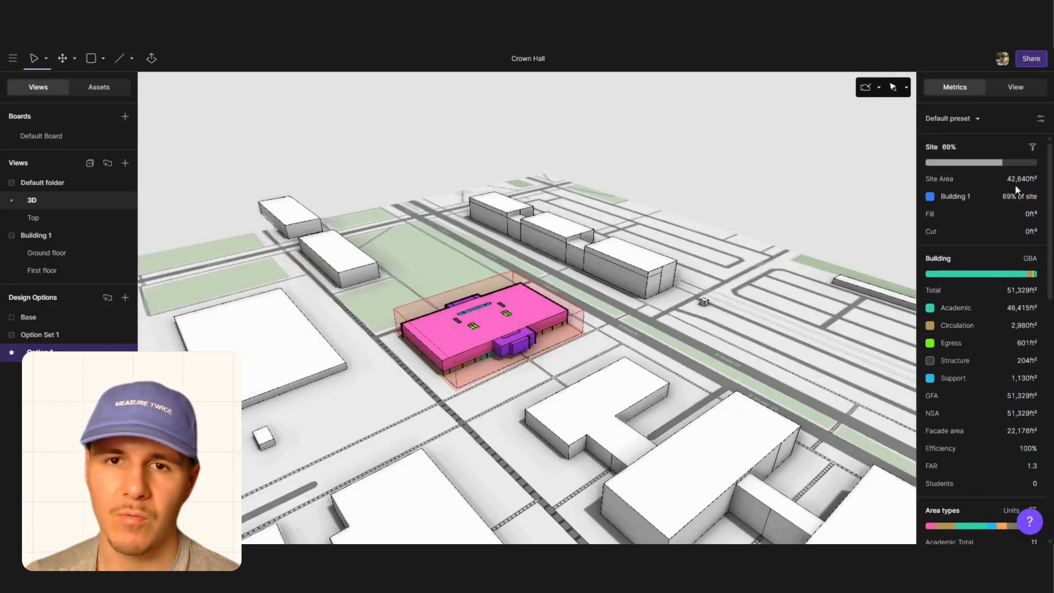
Add a Tabloid sheet to the Default Board
left_click(82, 139)
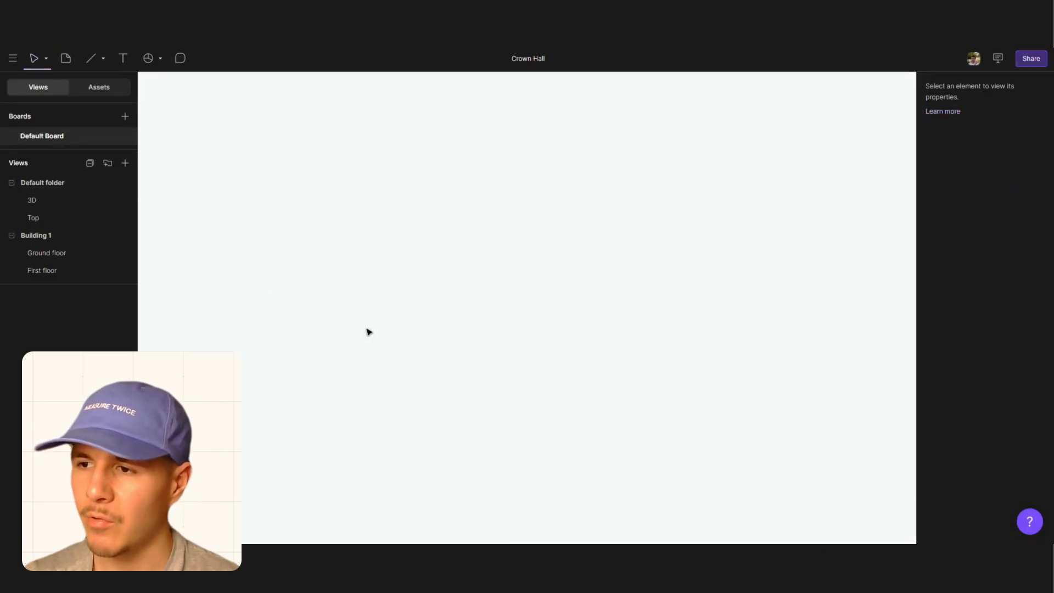
left_click(65, 58)
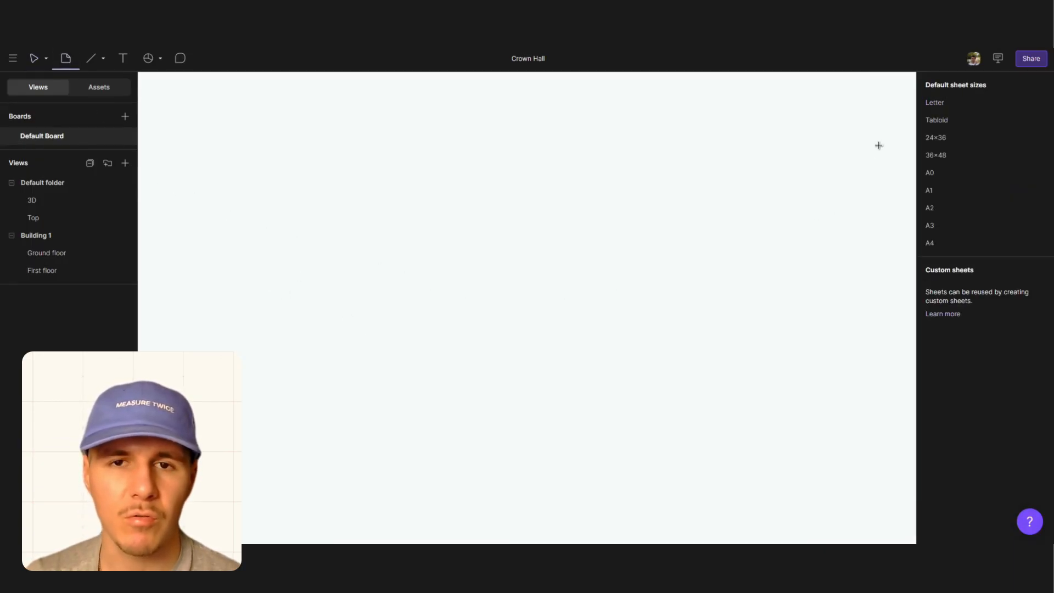
left_click(950, 124)
scroll(297, 279, "down", 3)
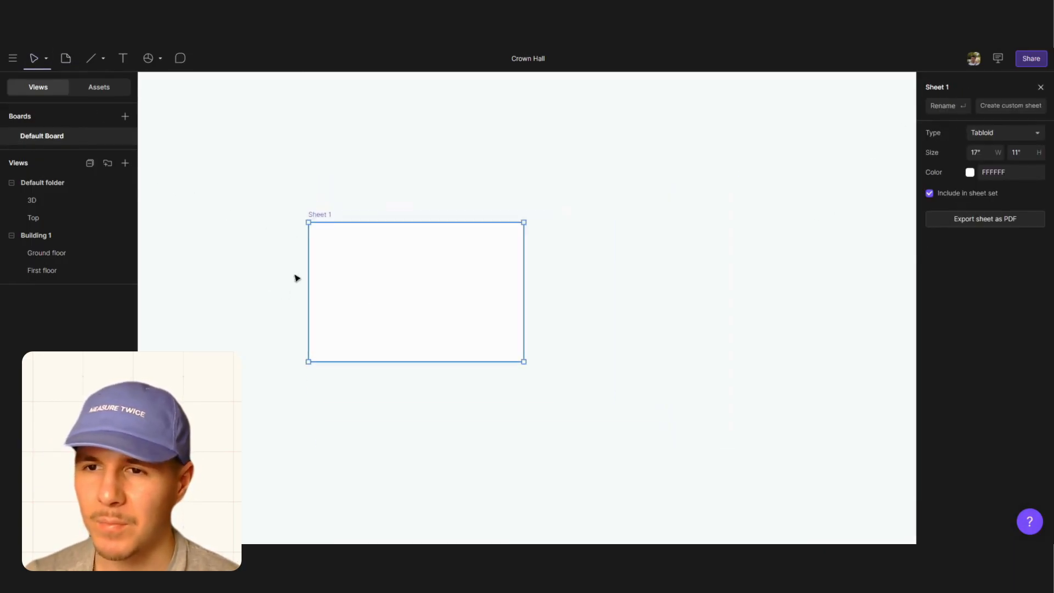
scroll(297, 278, "down", 1)
Duplicate the Tabloid sheet until the board holds four sheets in a row
key("ctrl+d")
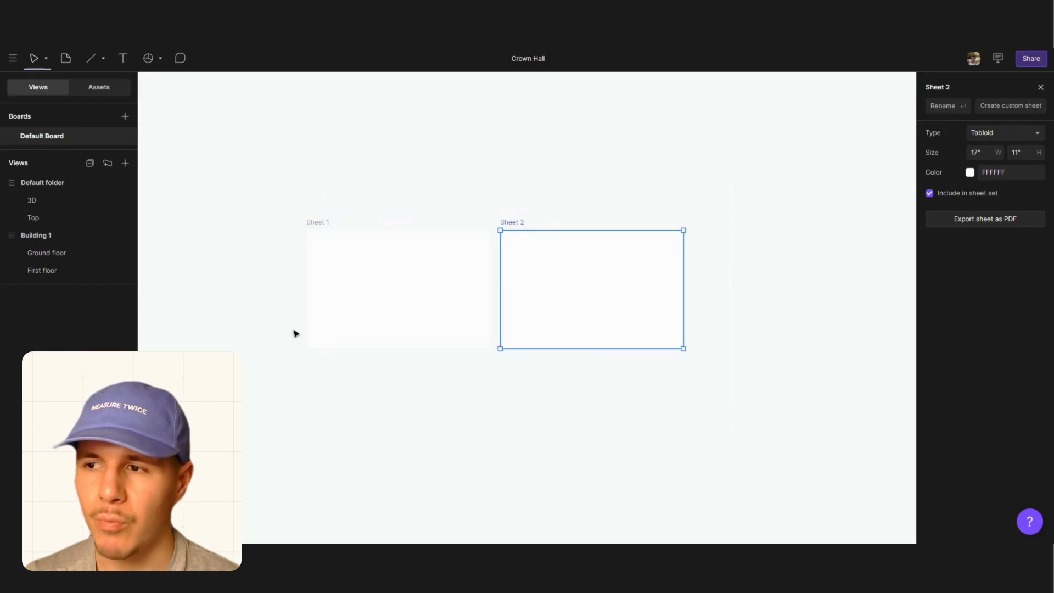
key("ctrl+d")
key("ctrl+d")
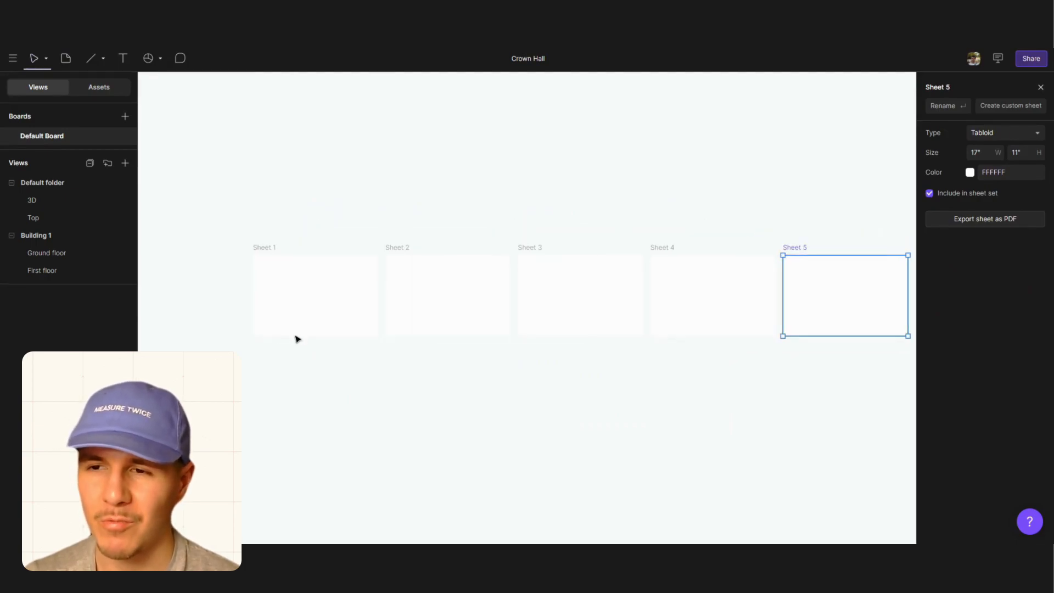
left_click(507, 415)
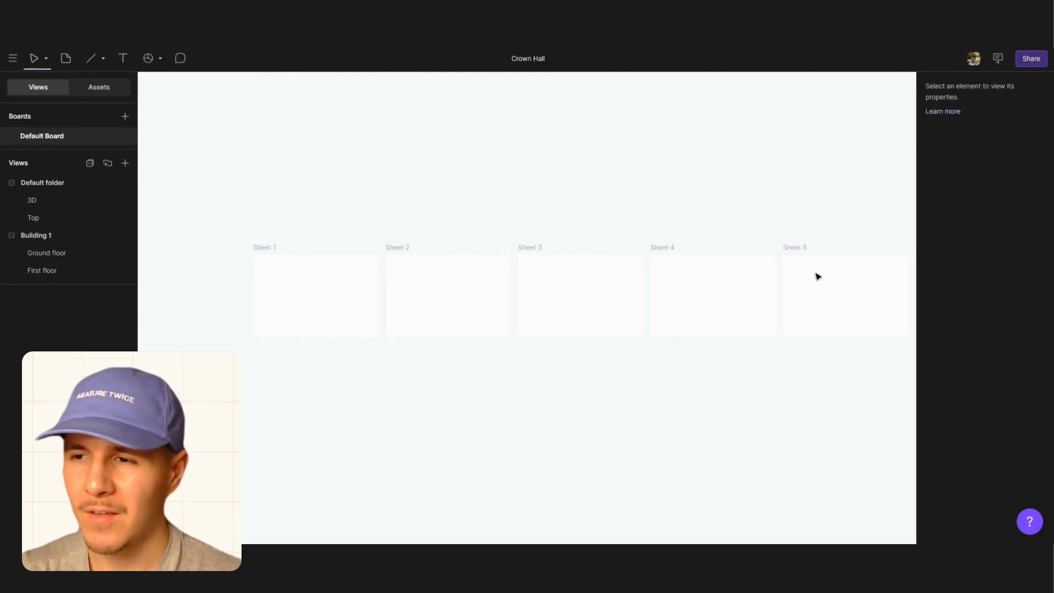
key("ctrl+z")
key("ctrl+z")
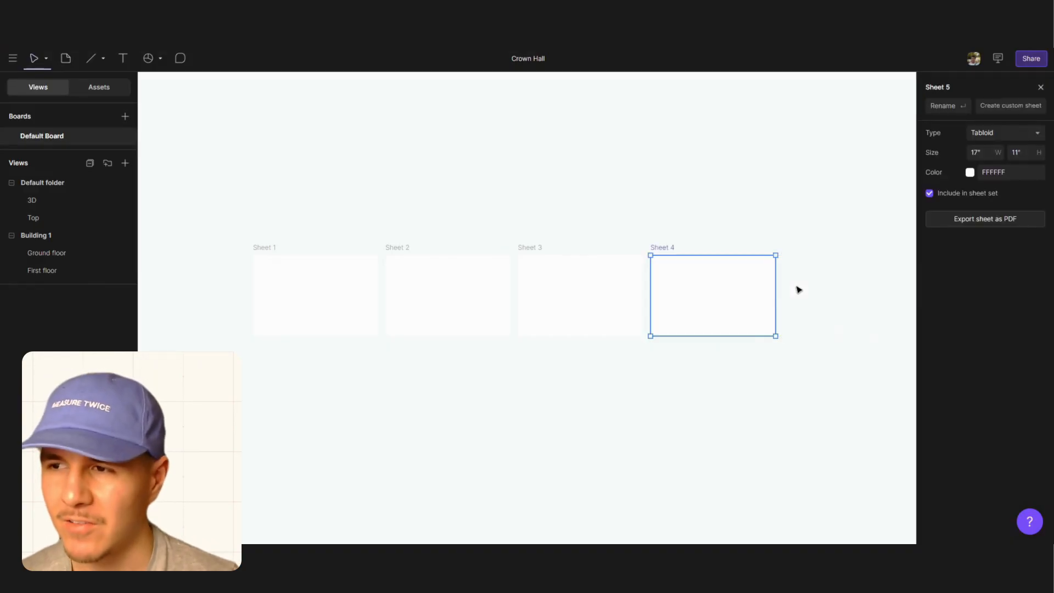
left_click(711, 411)
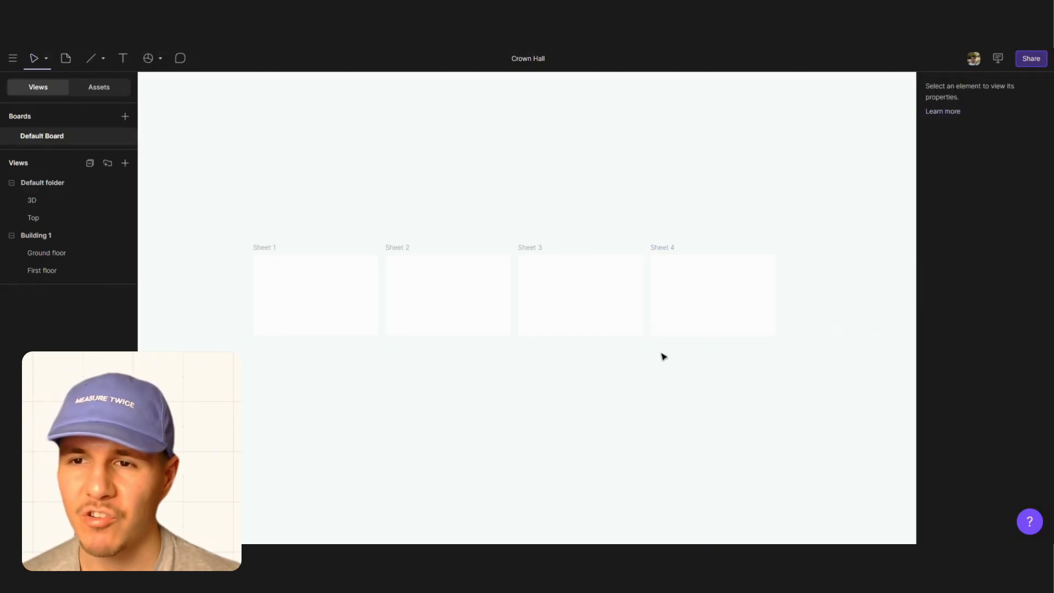
Move Sheet 3 and Sheet 4 below Sheet 1 and Sheet 2 to form a two-by-two arrangement
left_click(531, 252)
left_click(663, 248, "shift")
left_click_drag(585, 287, 315, 376)
left_click(662, 401)
scroll(785, 393, "down", 3)
scroll(553, 391, "up", 4)
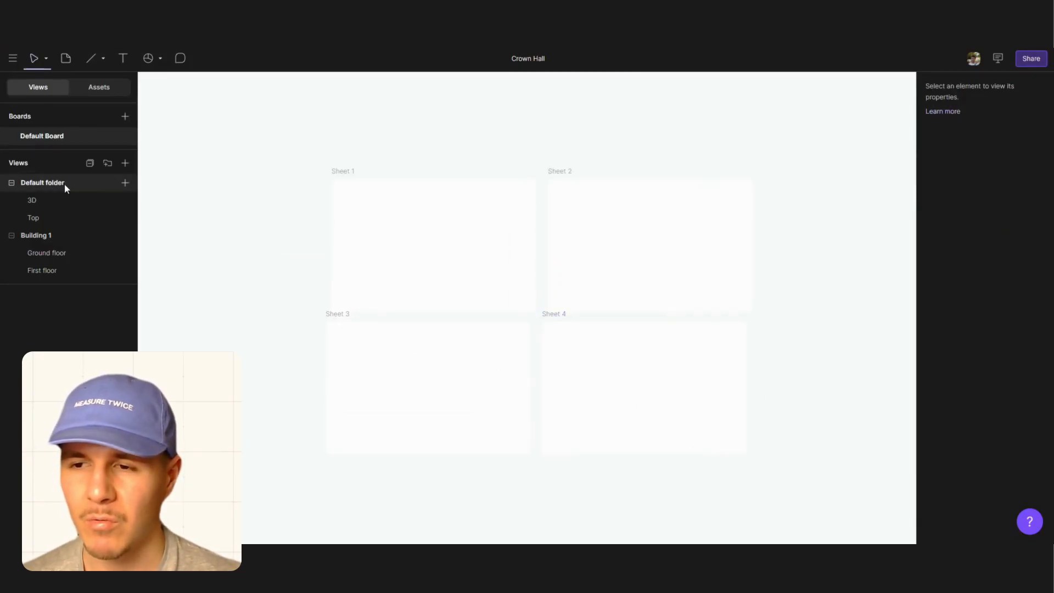
Hide the zoning envelope of the site around the building in the 3D view
left_click(52, 200)
mouse_move(760, 314)
middle_mouse_down()
mouse_move(673, 294)
mouse_move(750, 304)
middle_mouse_up()
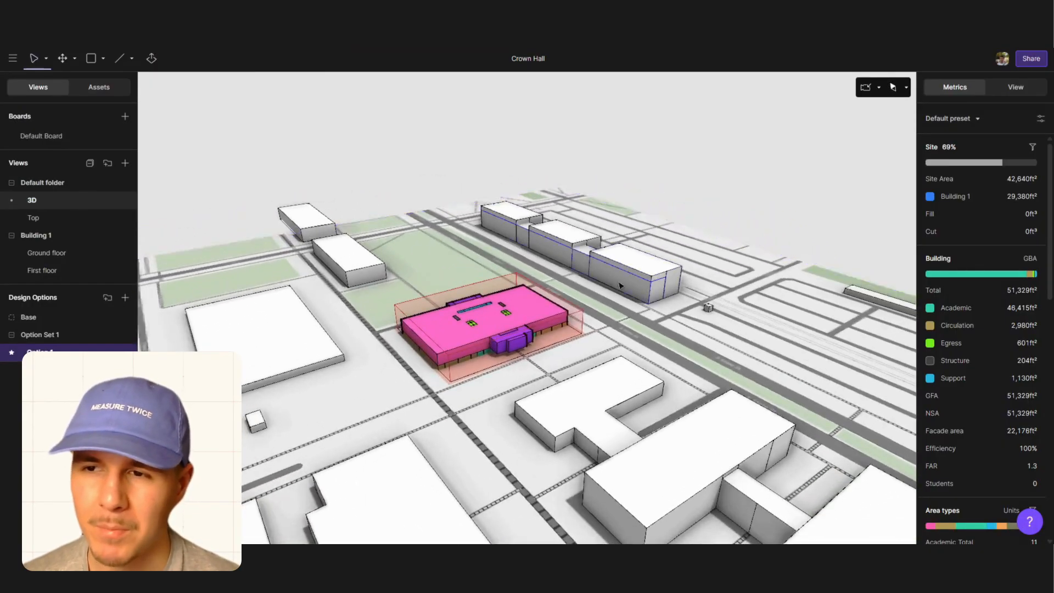
left_click(488, 371)
left_click(1041, 134)
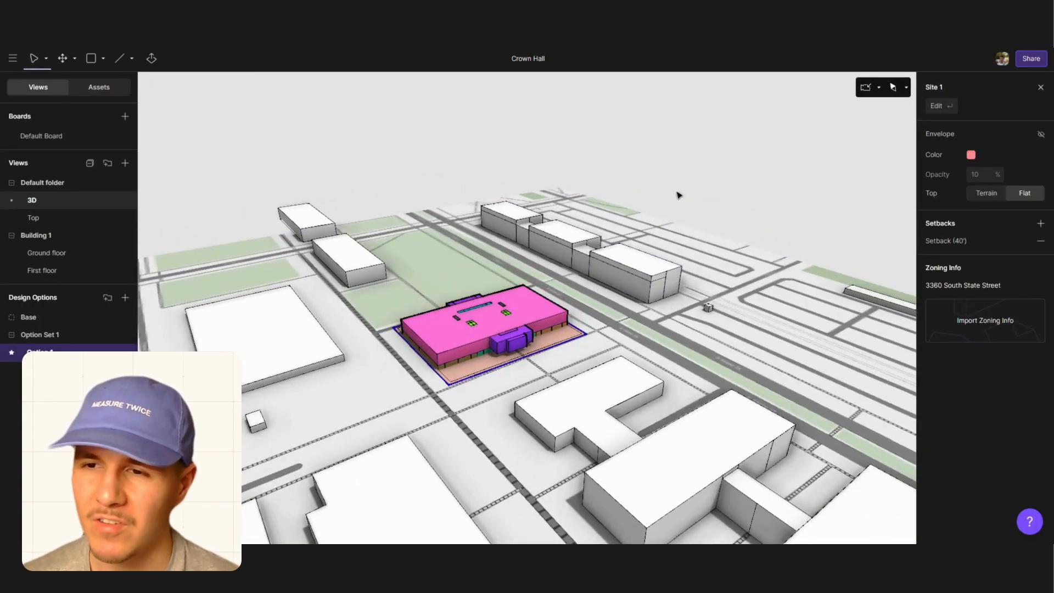
left_click(683, 152)
Add a custom view style to the 3D view and set its shadows to 10/24 at 05:15 PM
middle_click_drag(575, 355, 845, 364)
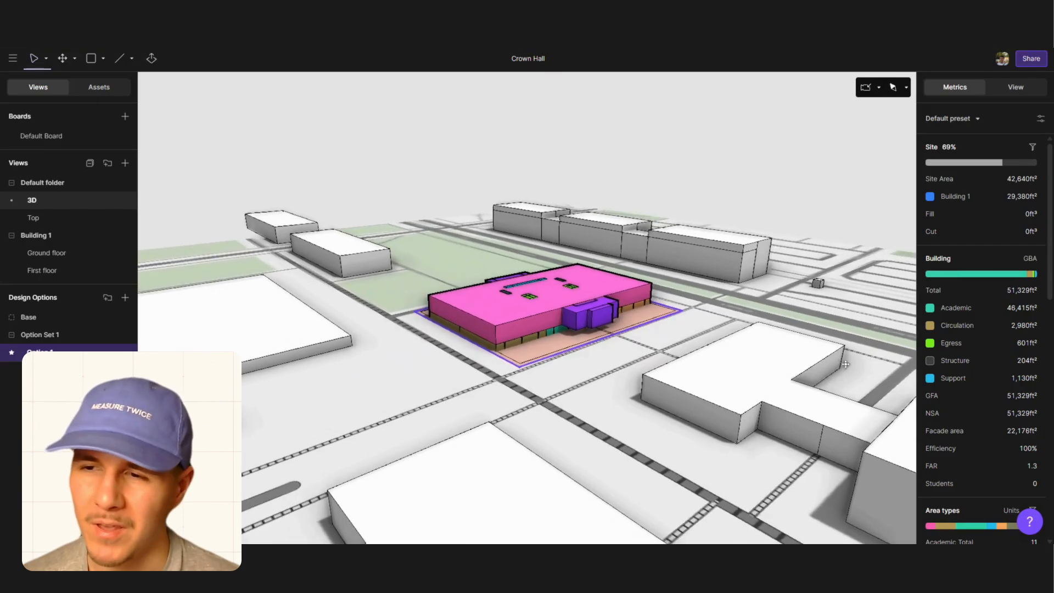
left_click(1015, 92)
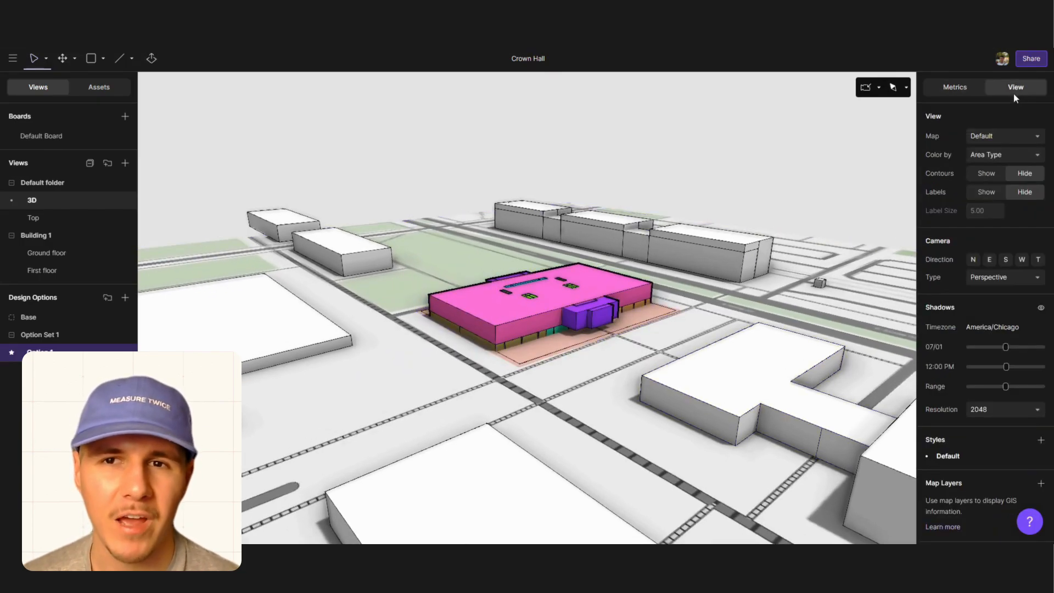
left_click(1042, 441)
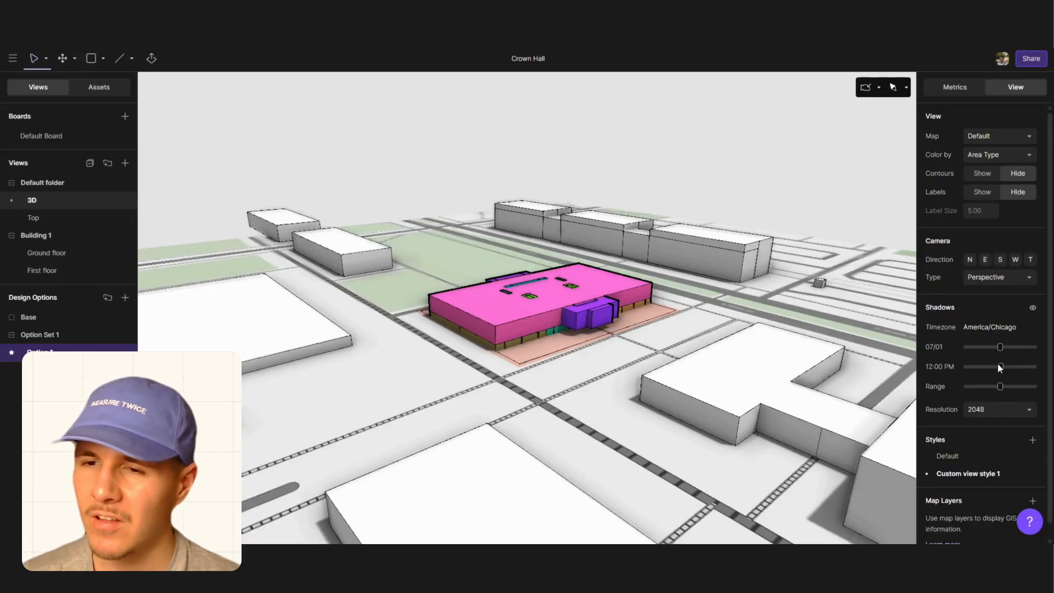
mouse_move(1000, 367)
left_mouse_down()
mouse_move(1022, 367)
mouse_move(990, 365)
mouse_move(1026, 366)
mouse_move(990, 368)
mouse_move(1023, 350)
mouse_move(1017, 367)
left_mouse_up()
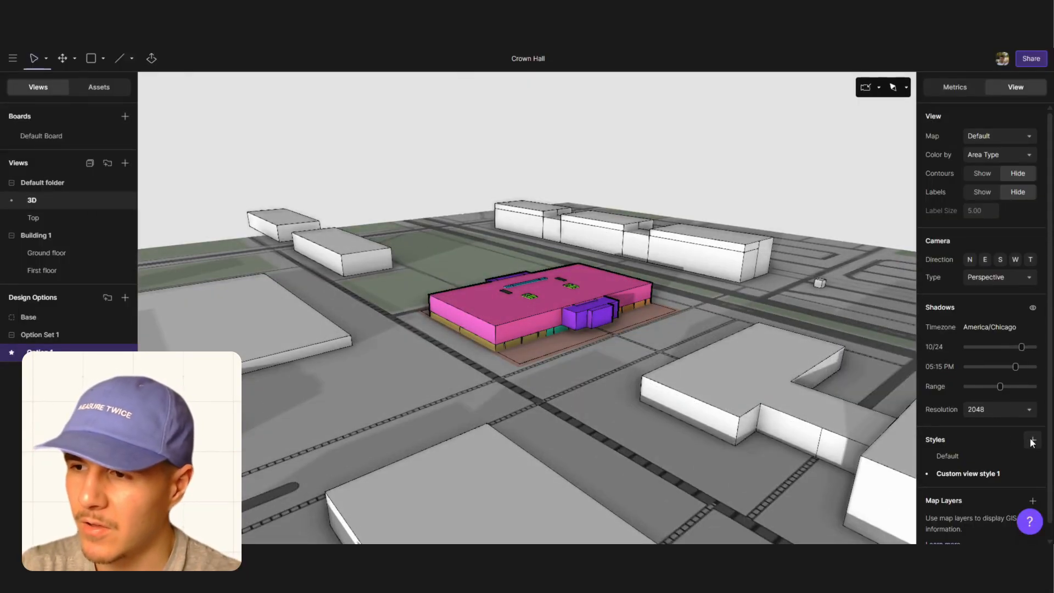
Change the scene background of Custom view style 1 to a light sky blue
left_click(1032, 474)
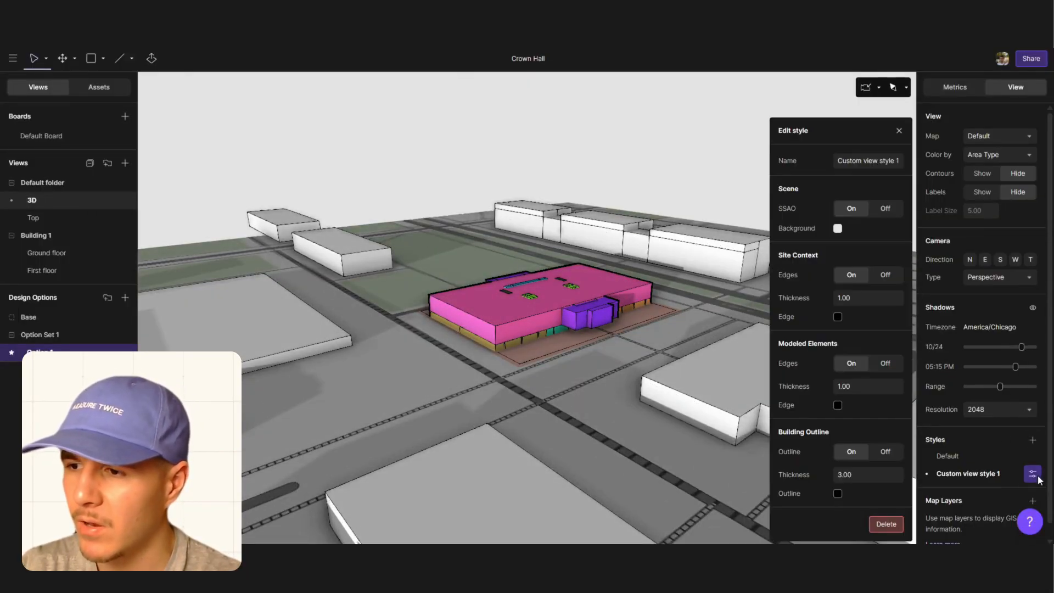
left_click(838, 229)
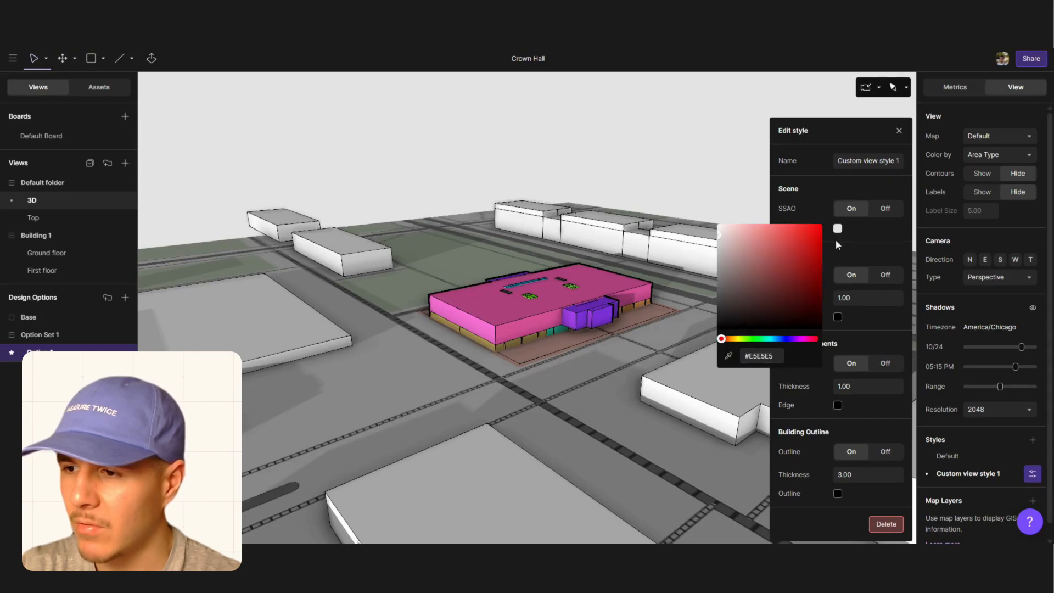
left_click_drag(792, 341, 786, 340)
left_click_drag(789, 265, 755, 219)
left_click(755, 219)
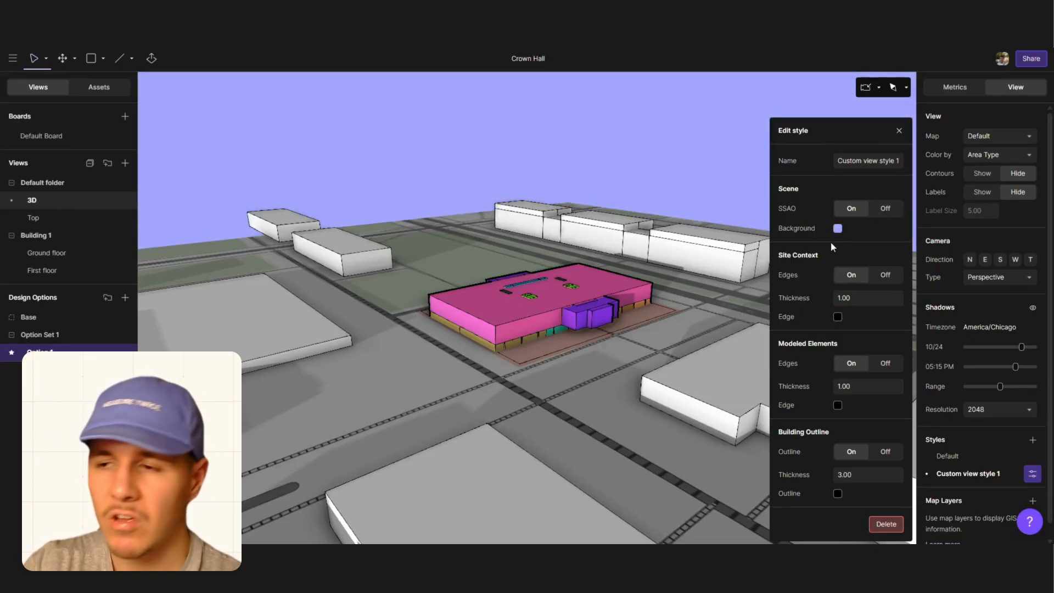
left_click(838, 229)
left_click_drag(785, 339, 778, 342)
left_click_drag(766, 233, 770, 212)
left_click(770, 212)
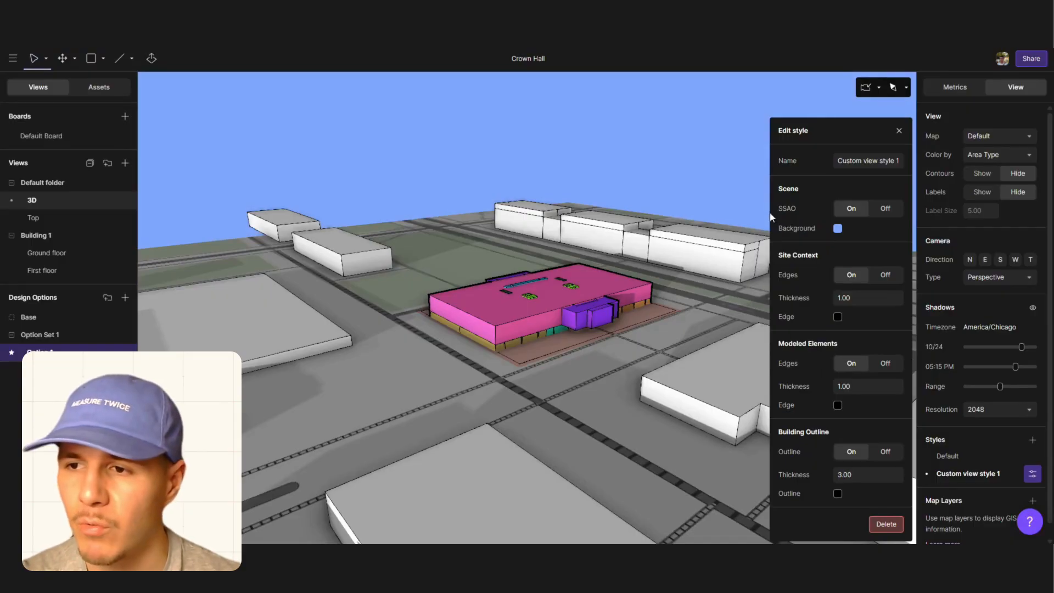
left_click(708, 160)
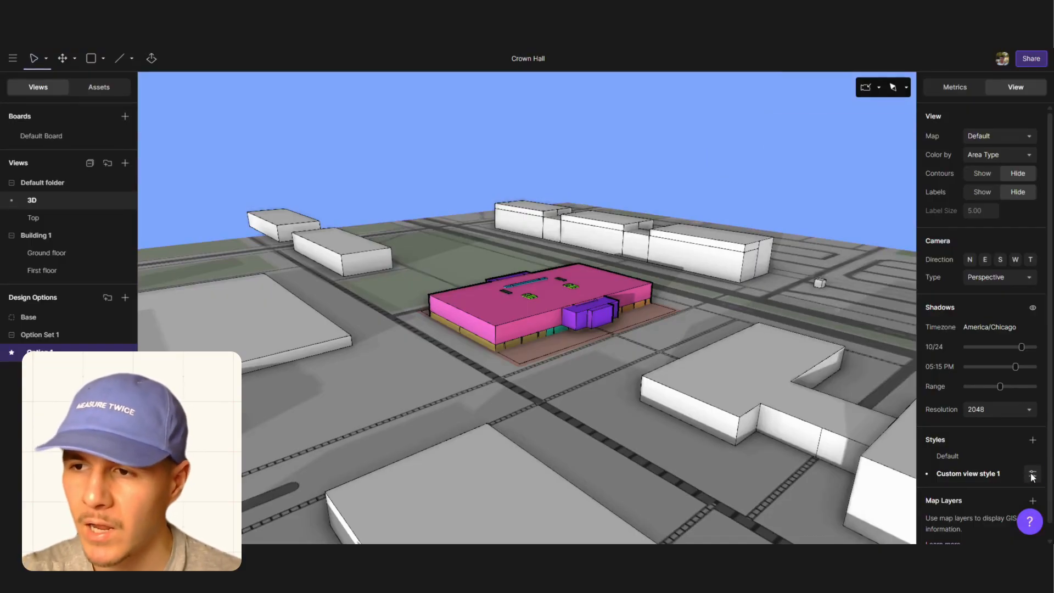
Turn off the site context edges in Custom view style 1, keeping SSAO, modeled element edges and the building outline on
left_click(1032, 474)
left_click(885, 208)
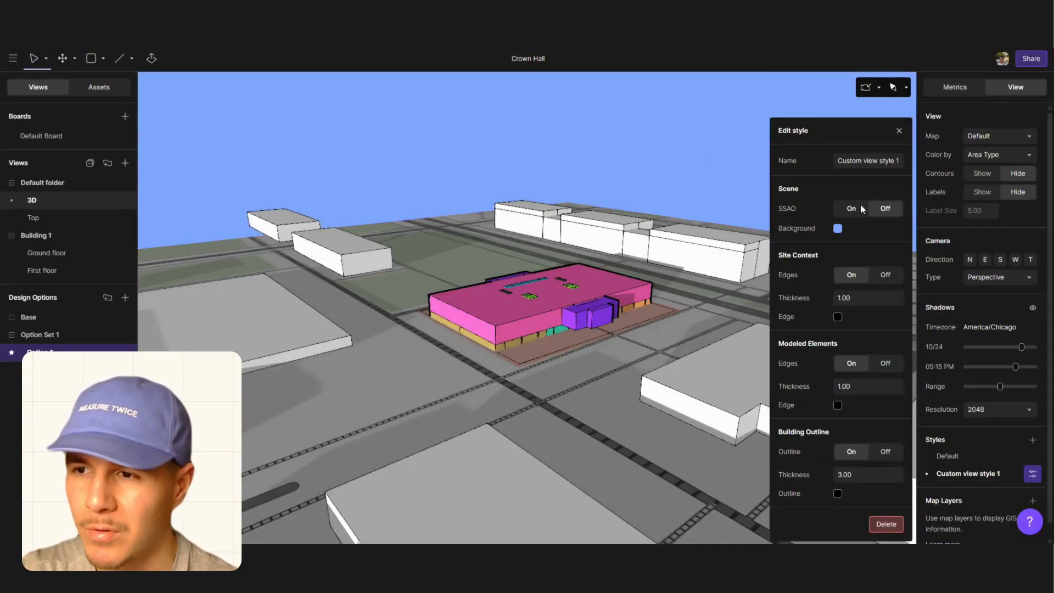
left_click(860, 208)
left_click(896, 276)
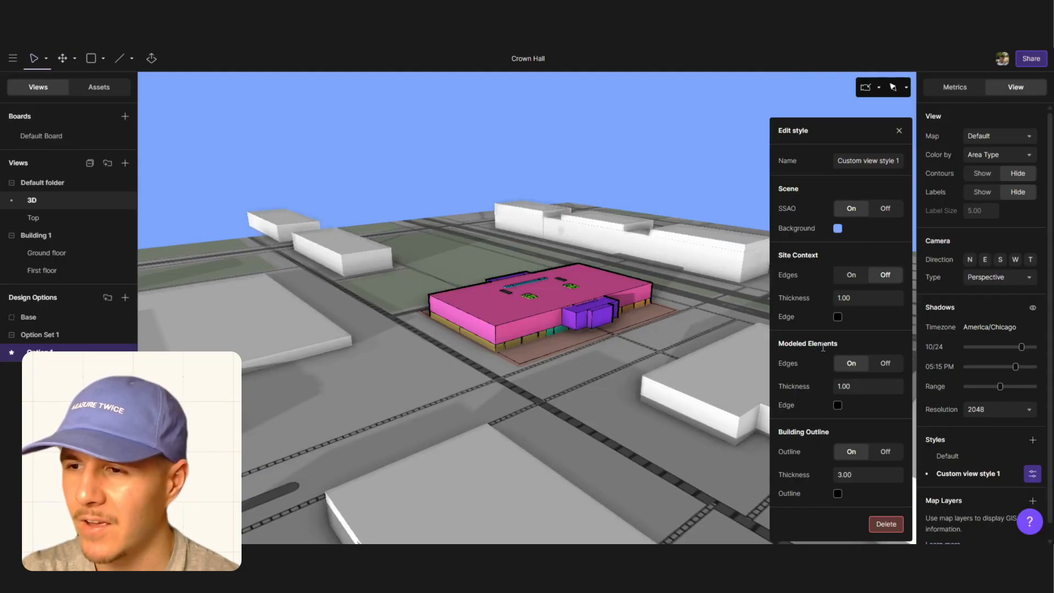
left_click(883, 364)
left_click(852, 367)
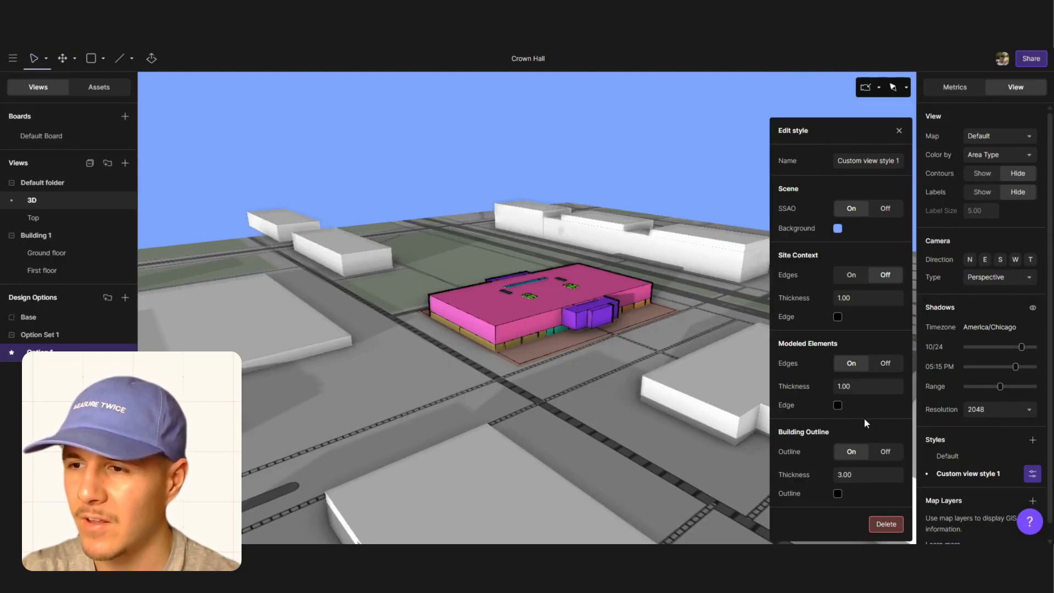
left_click(876, 450)
left_click(848, 452)
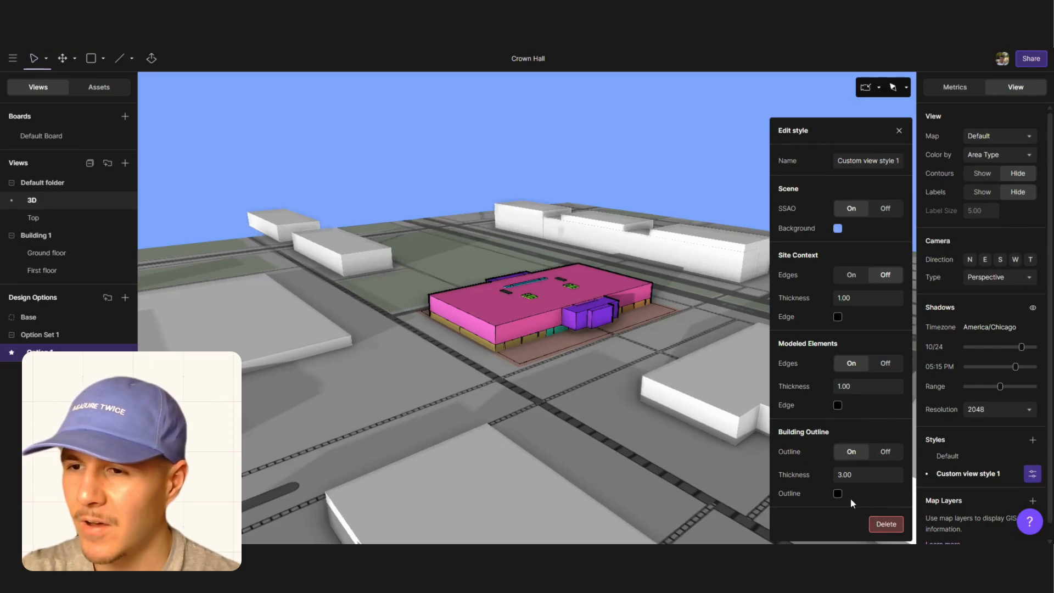
left_click(977, 474)
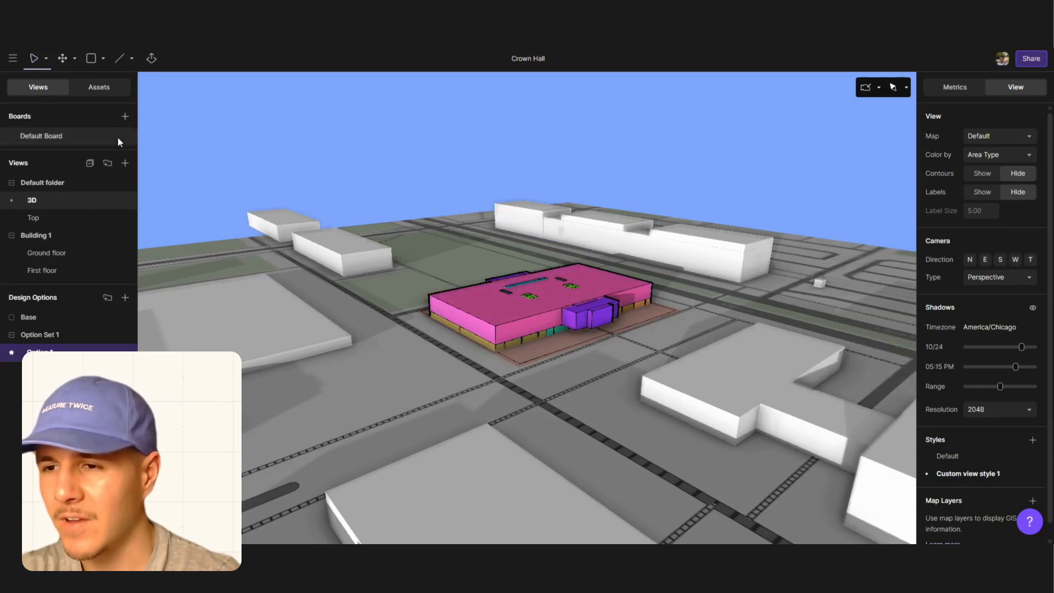
Save the styled 3D scene as a new custom view and place it on Sheet 2 of the Default Board
left_click(125, 163)
left_click_drag(541, 313, 570, 308)
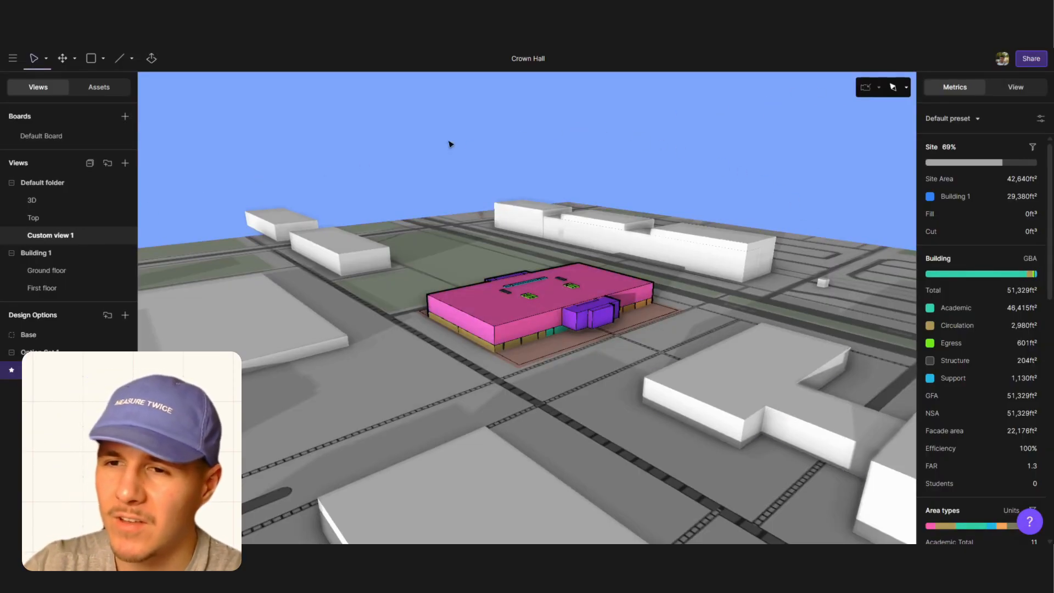
left_click(73, 137)
left_click_drag(65, 238, 444, 251)
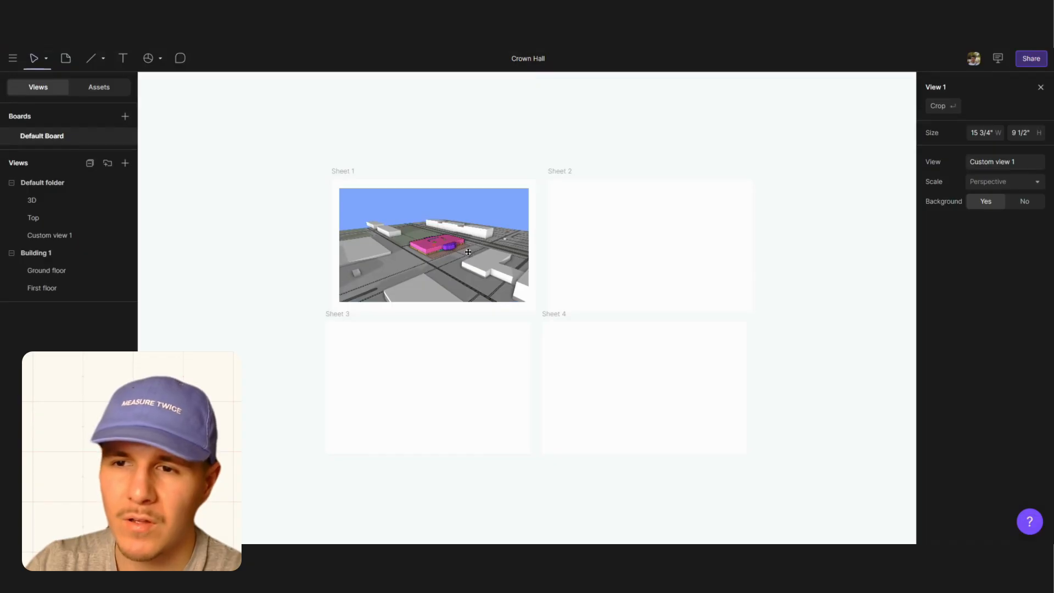
left_click(468, 255)
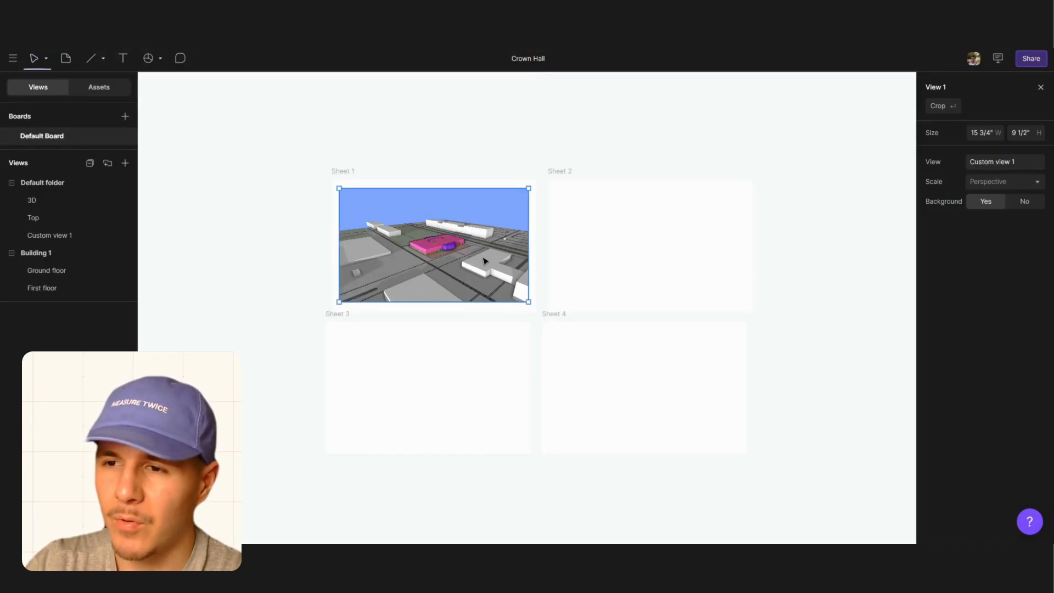
left_click_drag(485, 260, 707, 263)
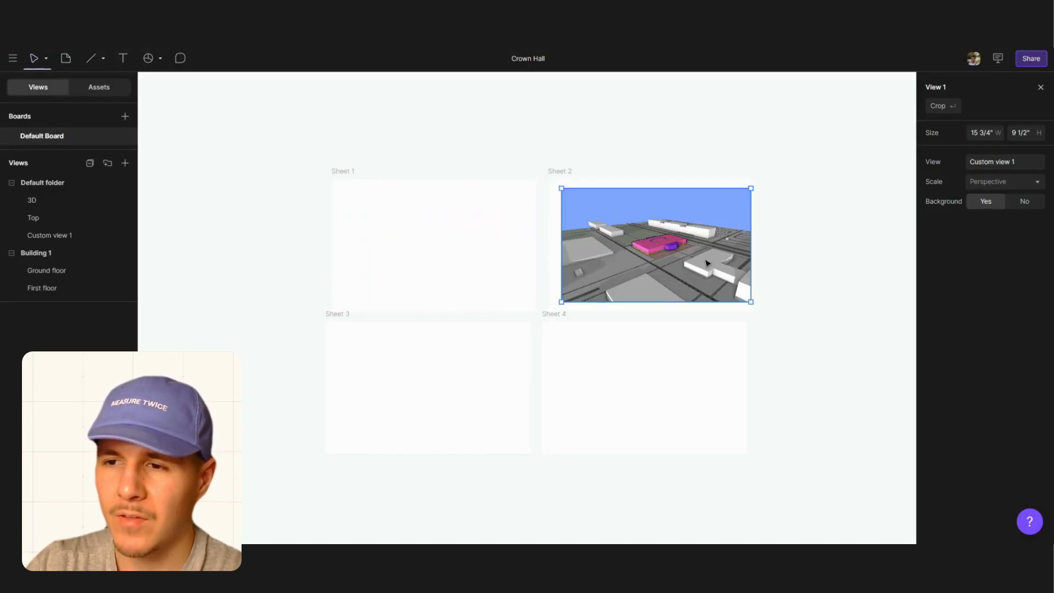
left_click(806, 308)
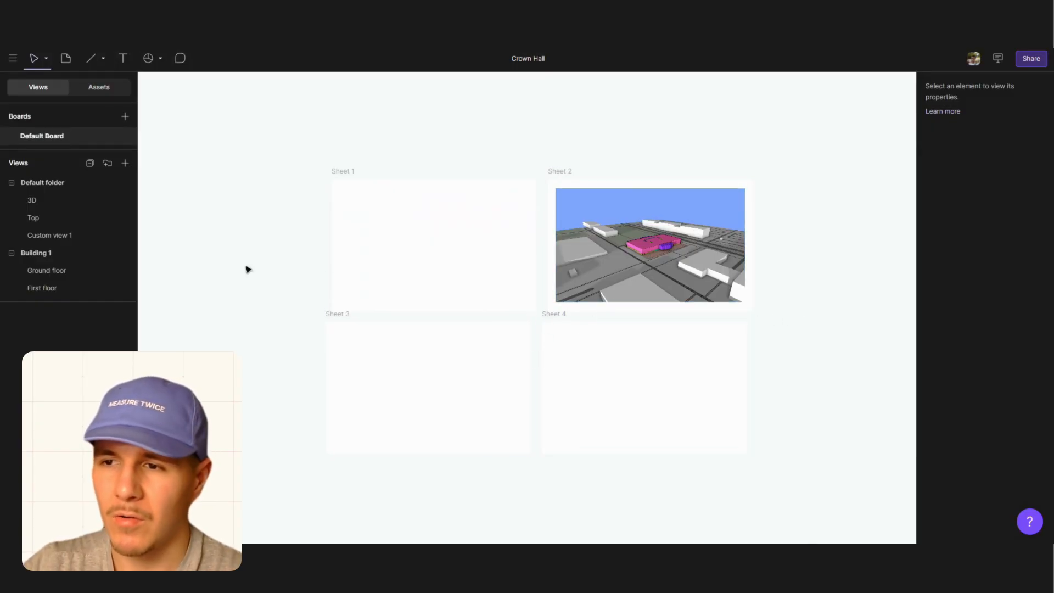
Set the First floor view's label size to 0.35 and show its area and length labels
left_click(53, 286)
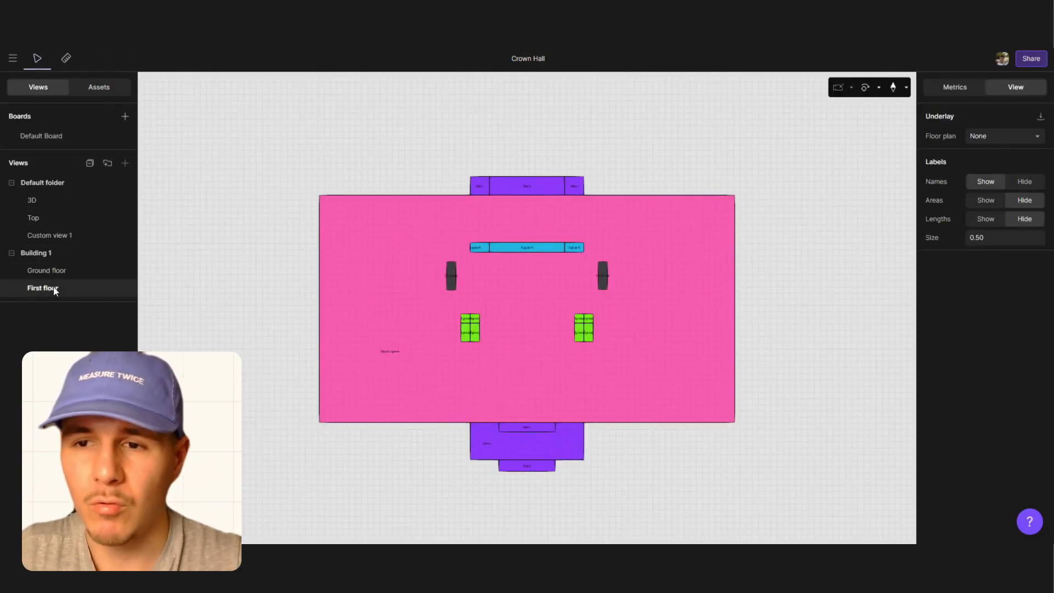
left_click(65, 270)
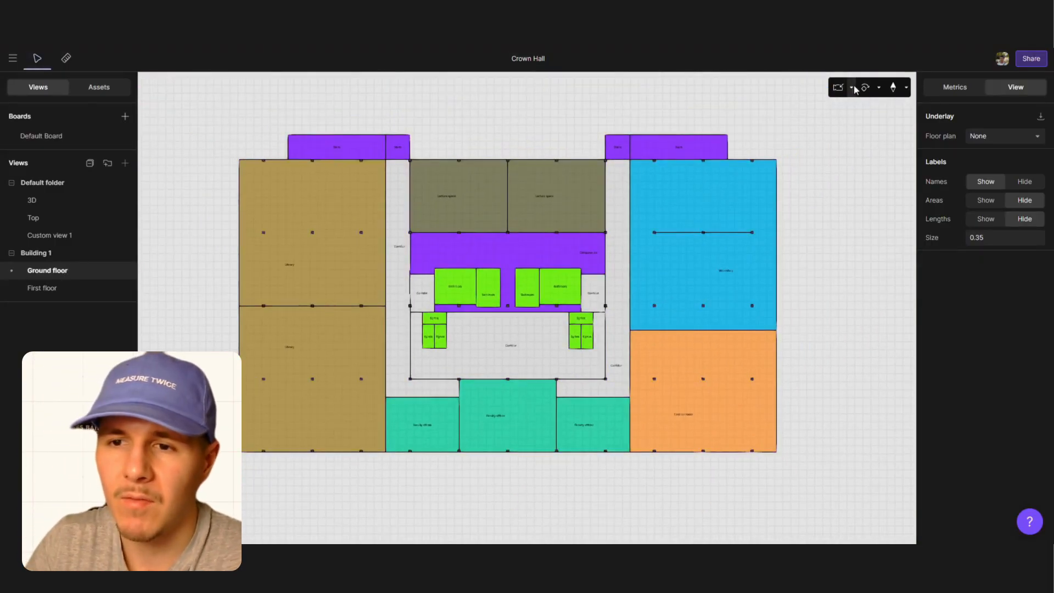
left_click(67, 291)
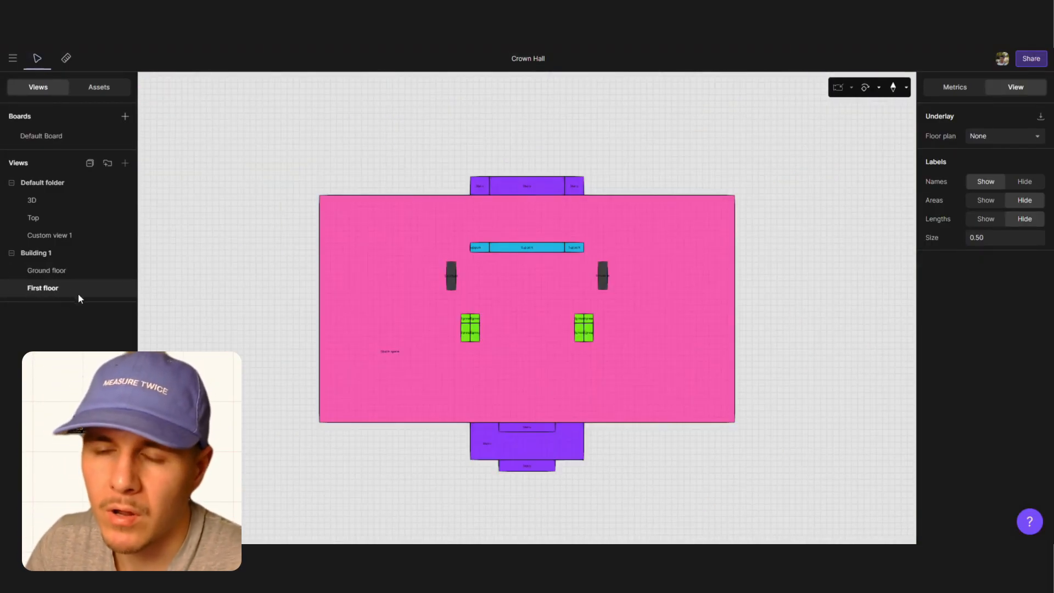
left_click(987, 230)
type("0")
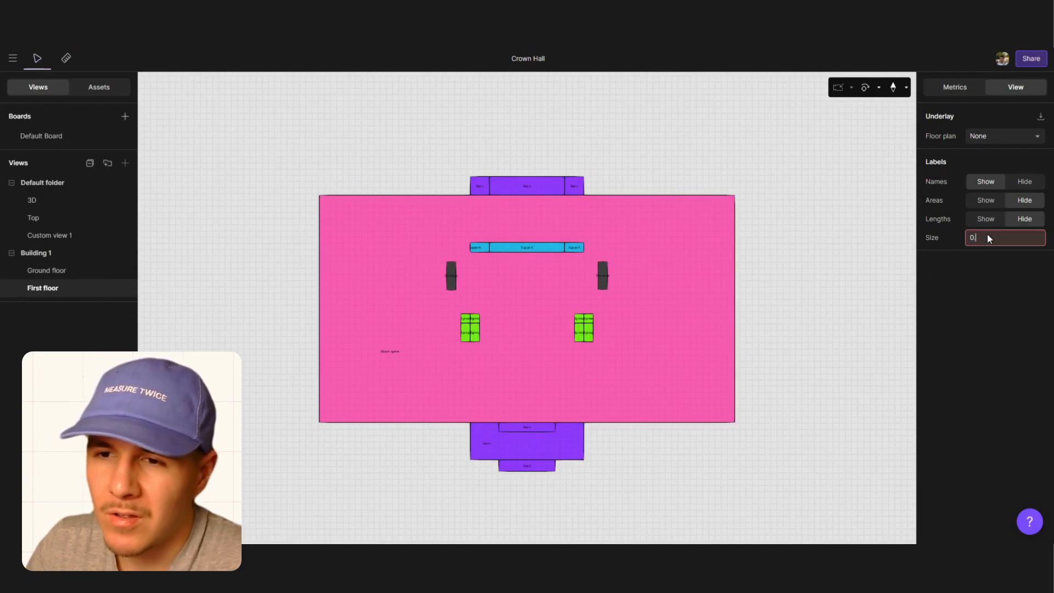
type(".35")
key("Return")
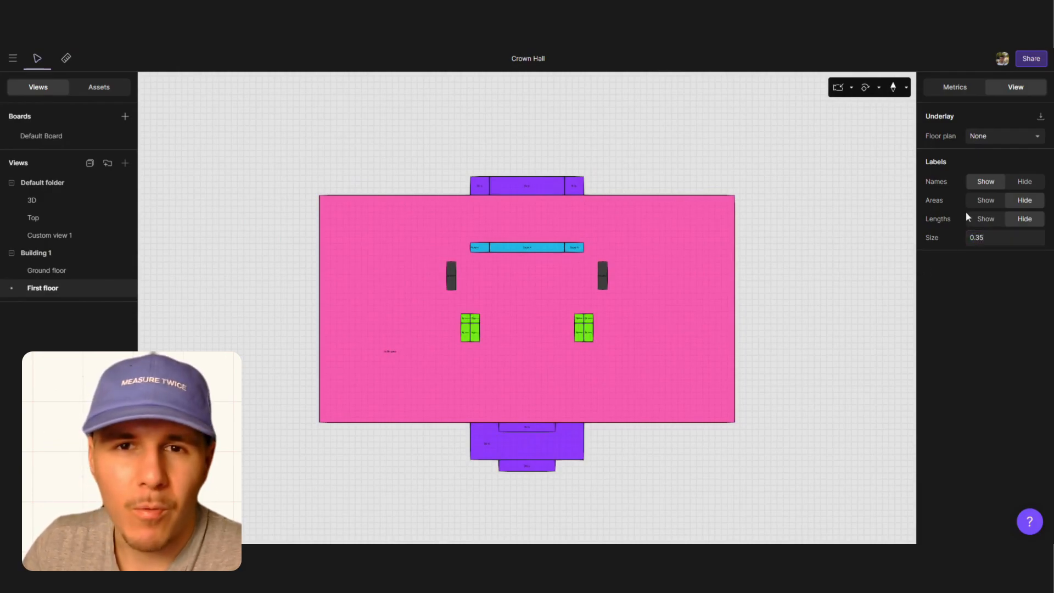
left_click(984, 200)
left_click(980, 220)
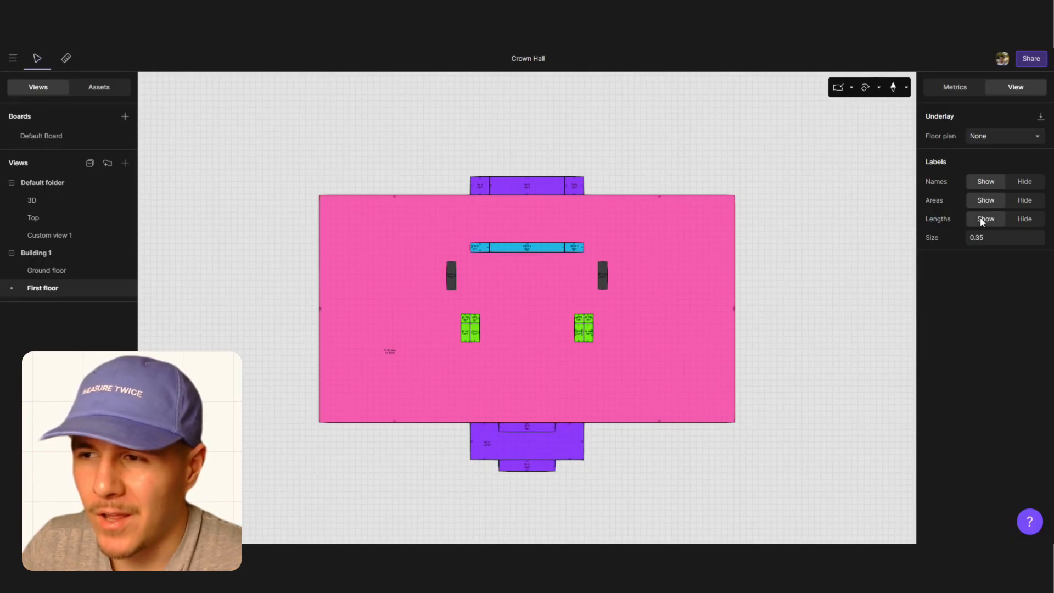
Place the First floor and Ground floor plans on Sheet 3 of the Default Board, with the First floor plan above
left_click(68, 270)
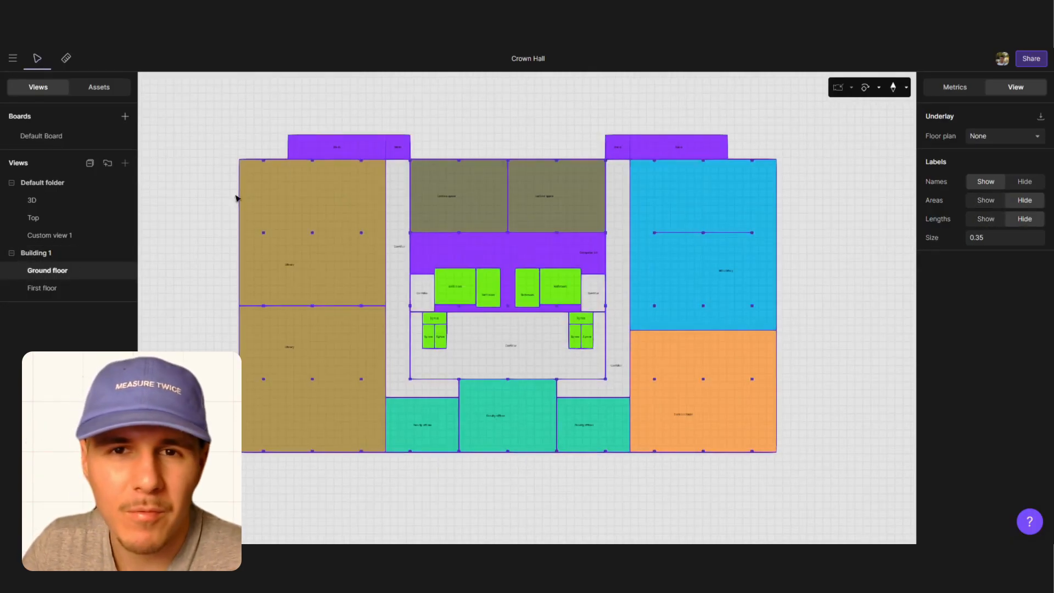
left_click(48, 136)
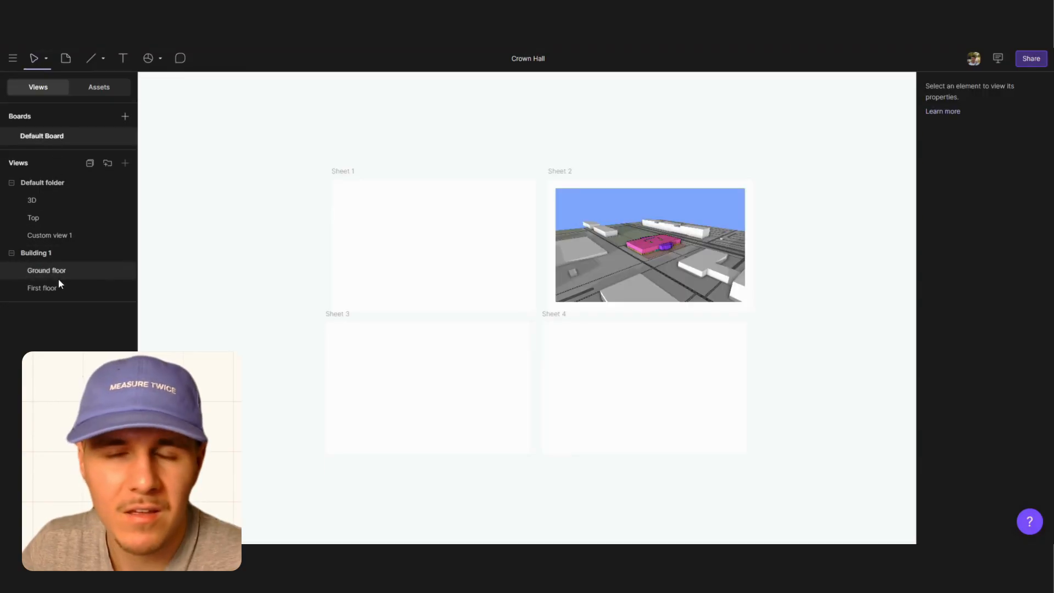
left_click_drag(54, 289, 420, 378)
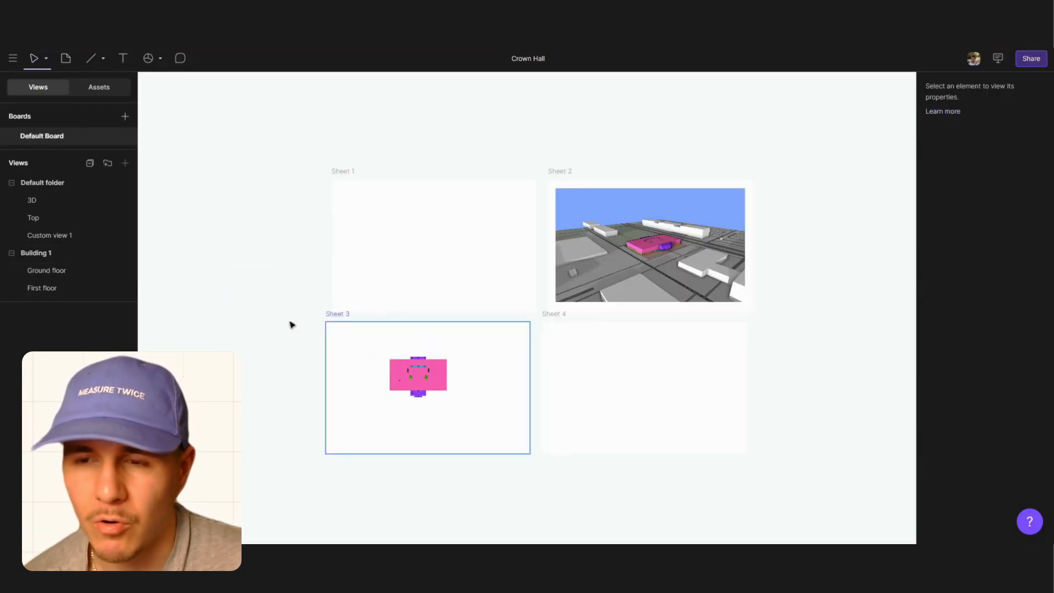
left_click_drag(73, 273, 433, 423)
left_click_drag(430, 375, 493, 357)
left_click_drag(434, 432, 485, 413)
Set the scale of both floor plans on Sheet 3 to 1/32" = 1'-0"
left_click(482, 355, "shift")
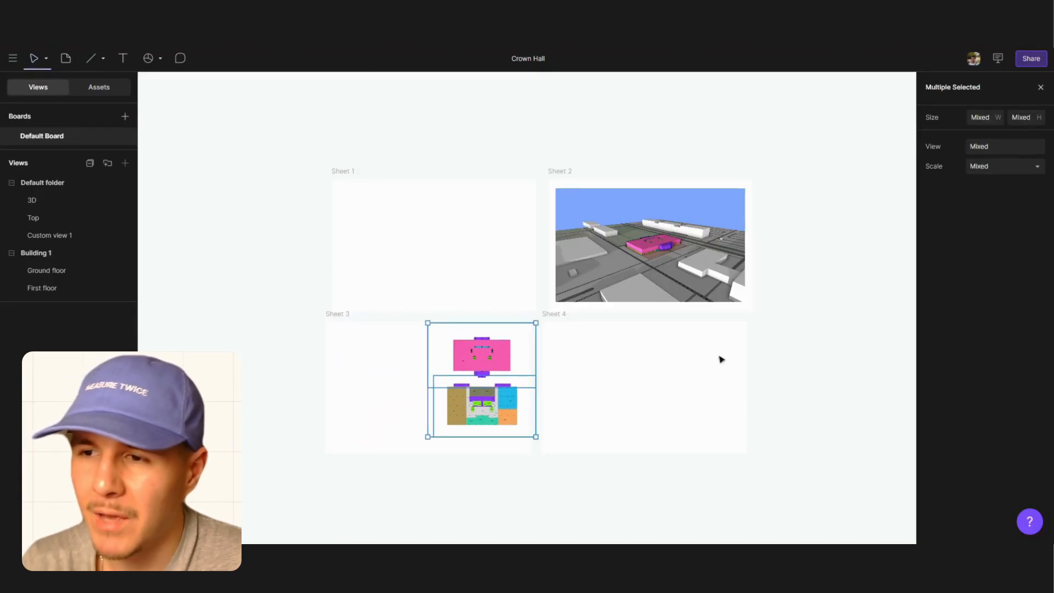
left_click(1036, 165)
left_click(1017, 204)
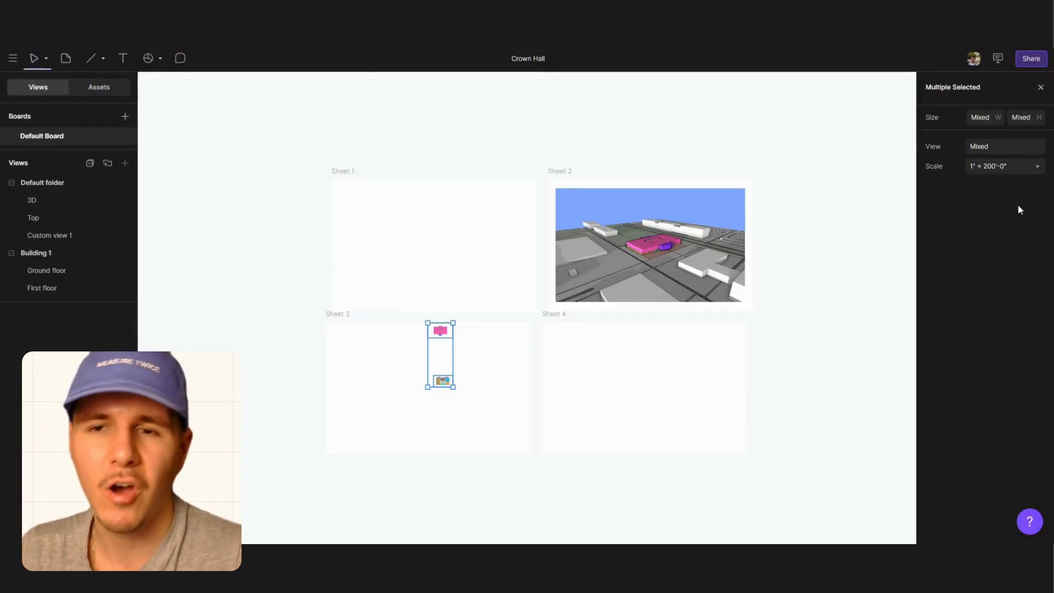
left_click(1016, 166)
left_click(1009, 184)
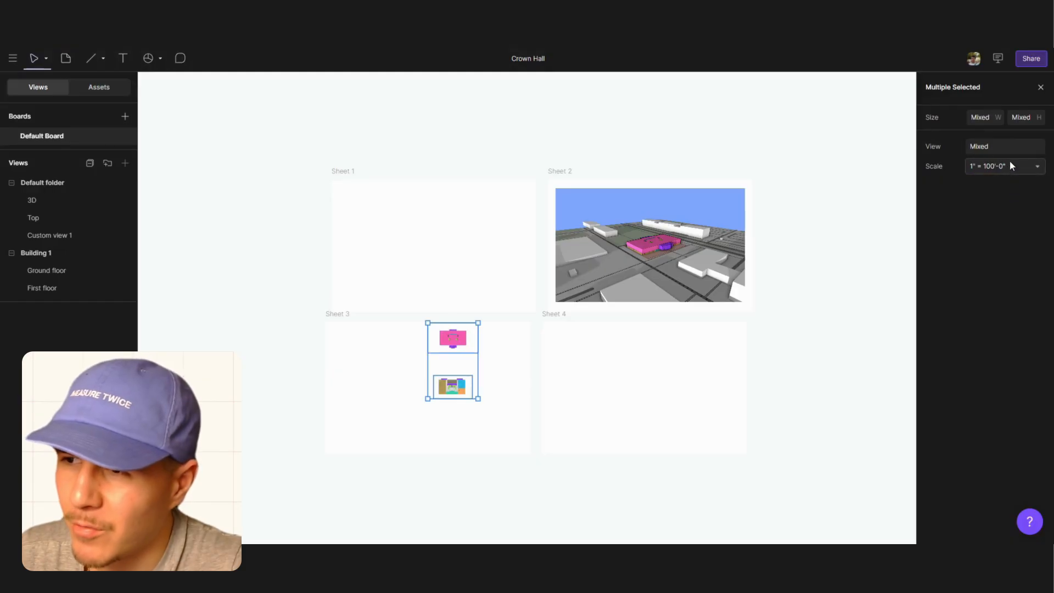
left_click(1009, 165)
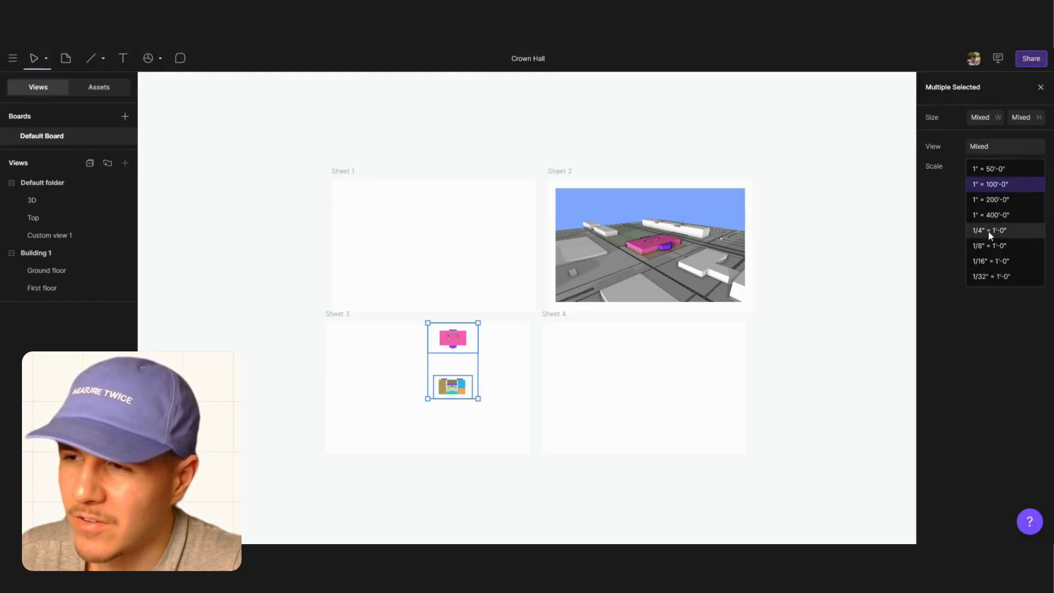
left_click(988, 231)
left_click(1004, 165)
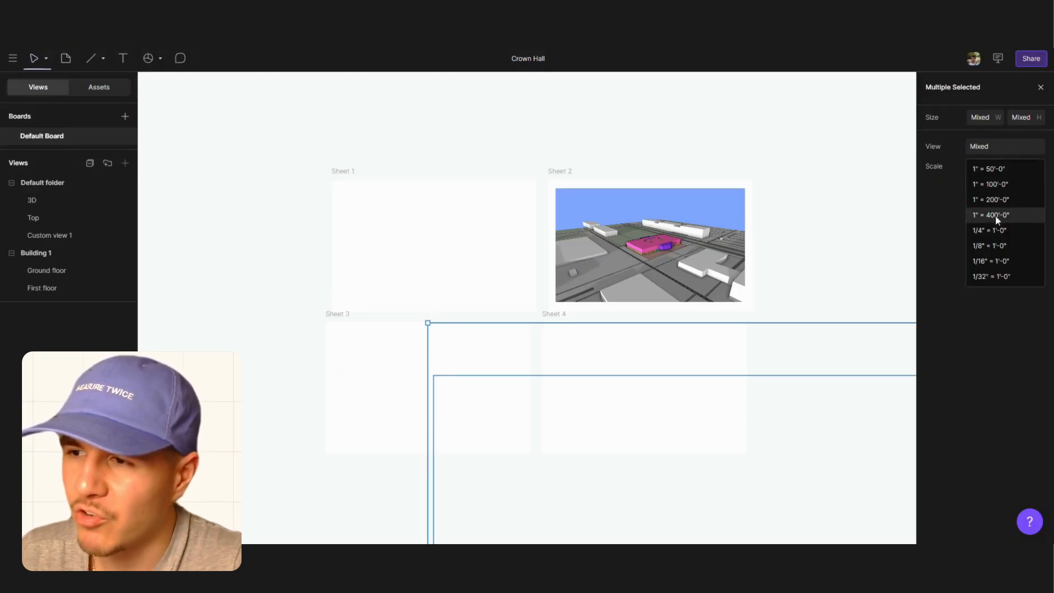
left_click(986, 278)
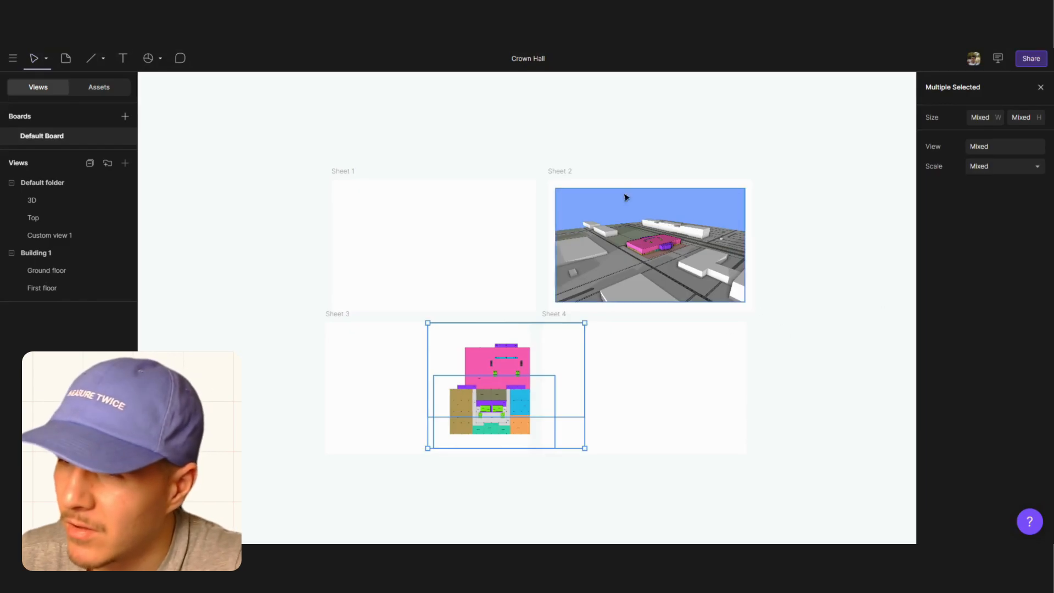
Reposition the two scaled plans on Sheet 3 so the Ground floor plan lines up directly beneath the First floor plan
left_click(622, 136)
left_click_drag(494, 367, 464, 347)
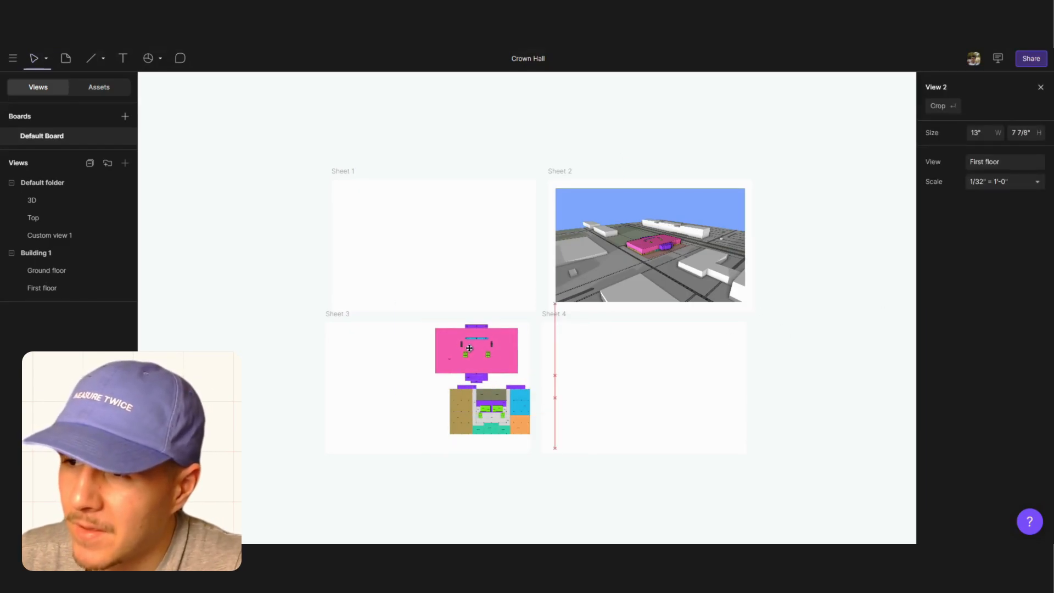
left_click_drag(490, 422, 474, 416)
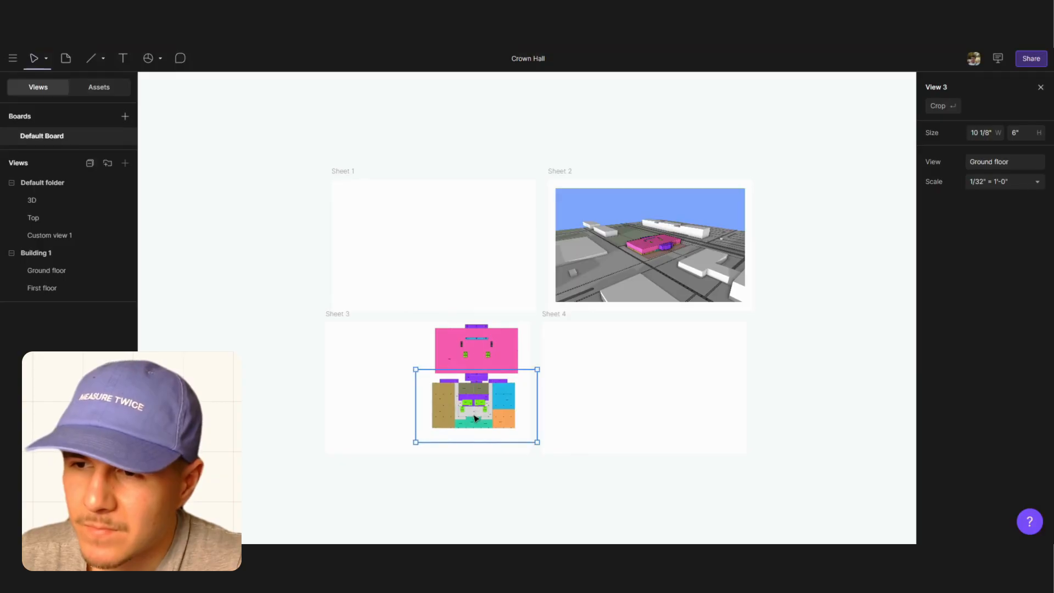
scroll(474, 415, "left", 3)
scroll(474, 415, "right", 2)
scroll(595, 428, "up", 3)
scroll(601, 429, "down", 3)
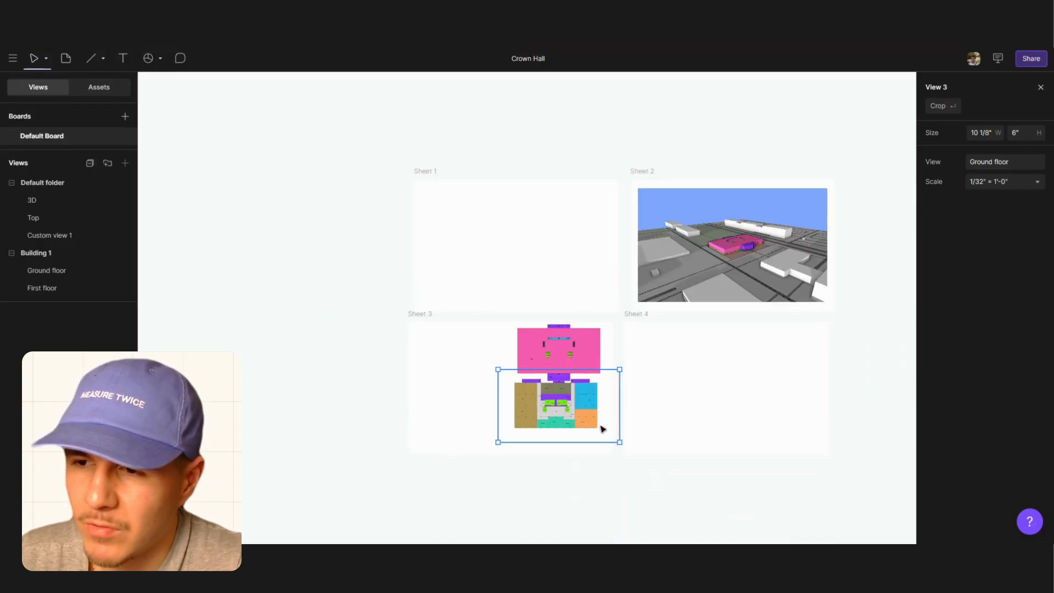
scroll(598, 431, "up", 10, "ctrl")
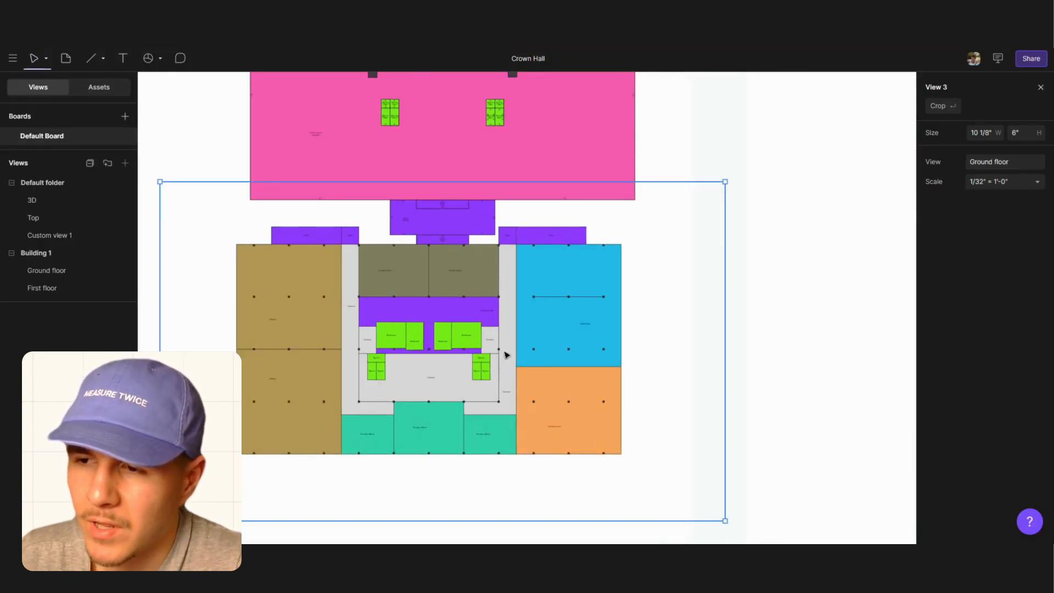
left_click_drag(510, 350, 513, 346)
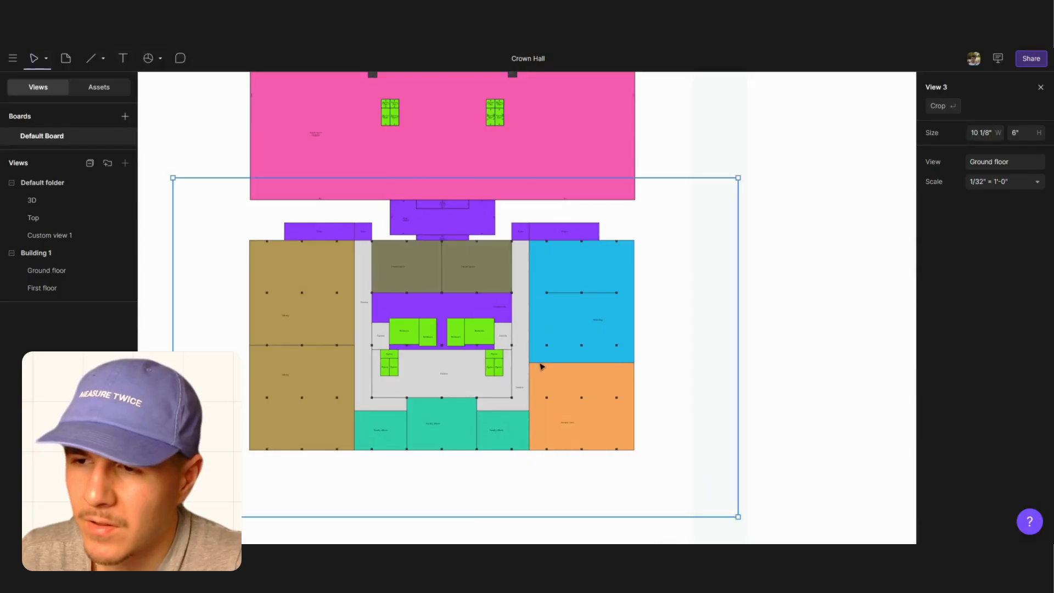
Crop the Ground floor view's right and top edges and move its plan down, sizing the frame to 8 3/8" by 5 3/8"
left_click(953, 106)
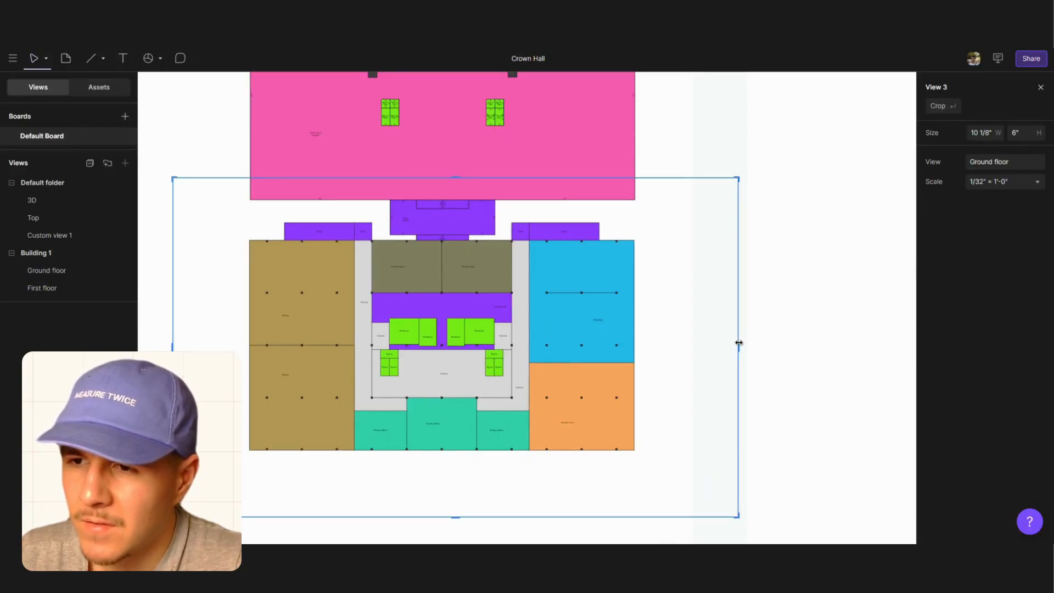
left_click_drag(739, 343, 640, 340)
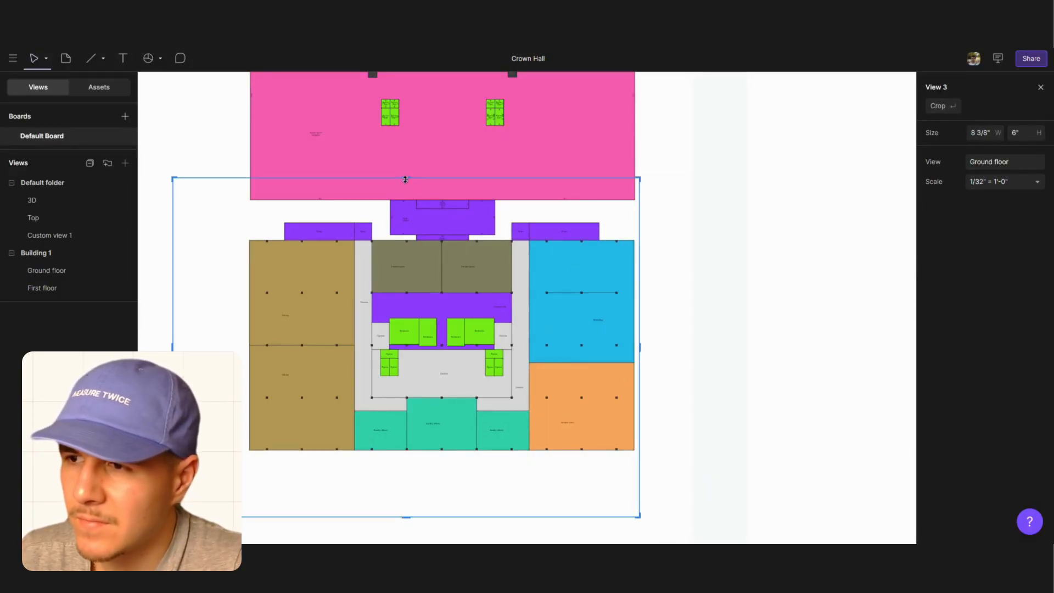
left_click(696, 278)
left_click(493, 322)
left_click_drag(493, 321, 491, 363)
left_click(952, 108)
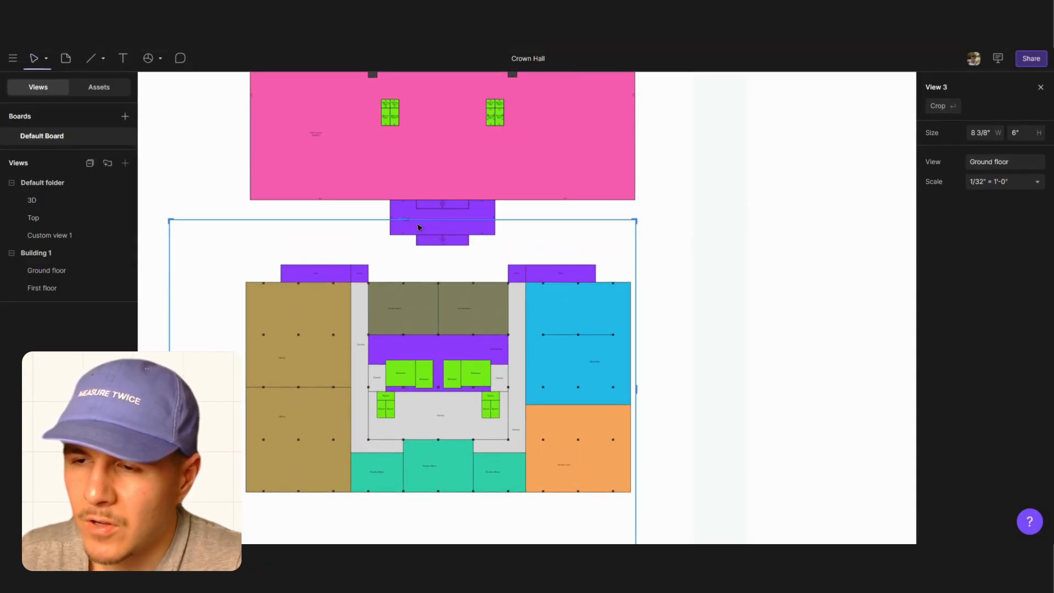
left_click_drag(401, 221, 397, 254)
left_click(724, 304)
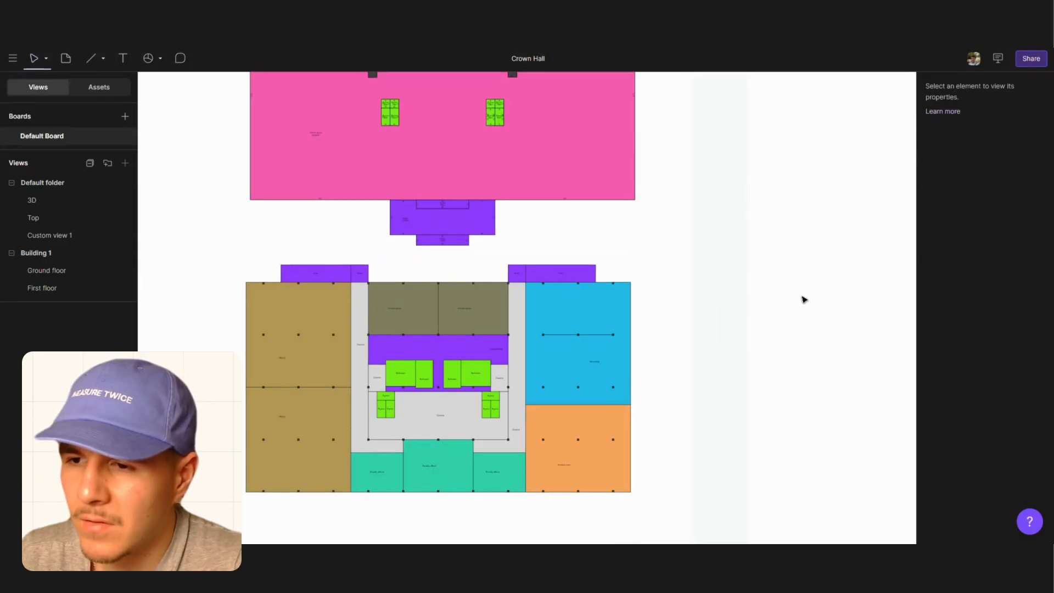
Crop the Ground floor view's left and bottom edges close to the plan, reducing the frame to 7 1/4" by 4 1/2"
scroll(771, 309, "down", 3)
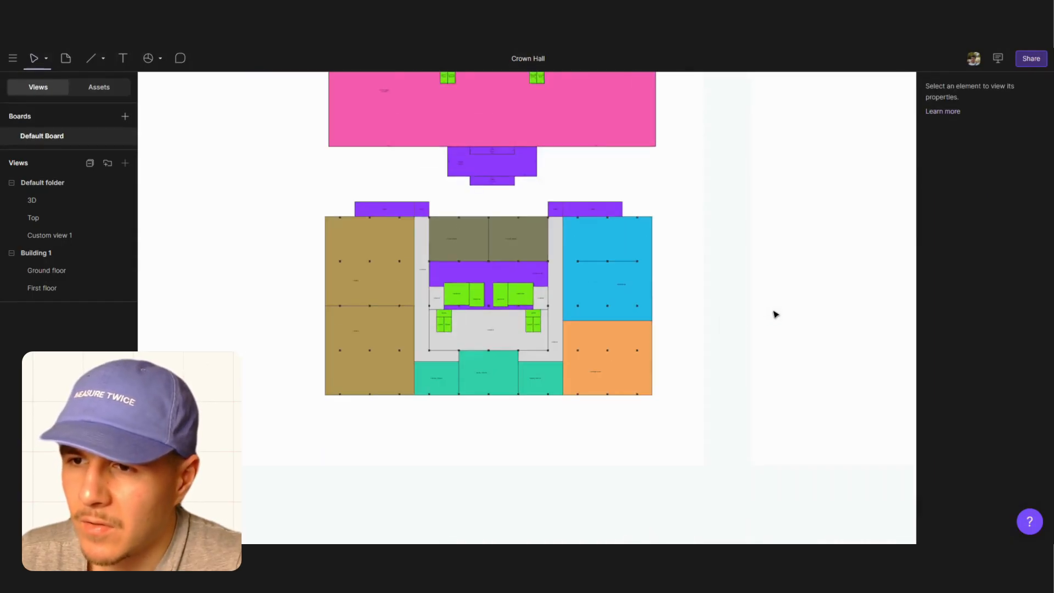
left_click(522, 301)
left_click(935, 107)
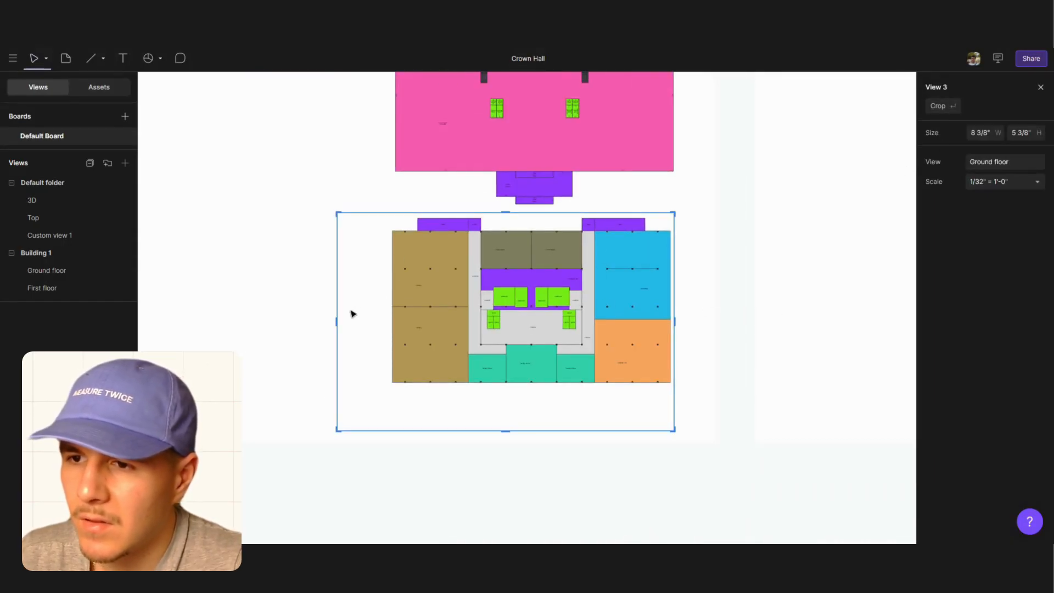
left_click_drag(337, 325, 381, 325)
left_click_drag(532, 431, 532, 393)
left_click(650, 490)
Crop the First floor view on all four sides to fit closely around its plan, 5 3/8" high
scroll(650, 489, "up", 5)
left_click(644, 354)
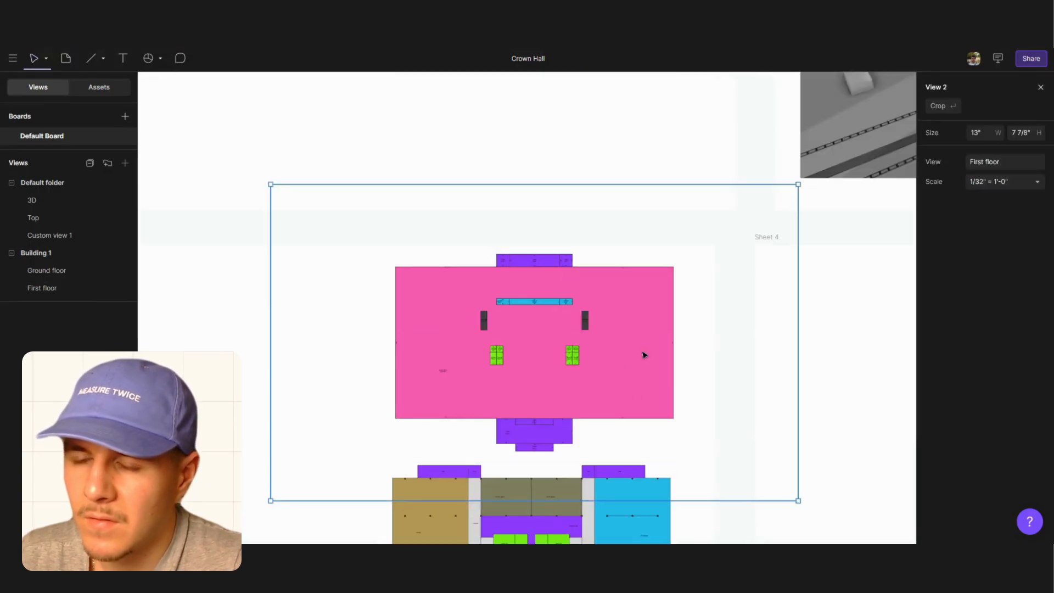
left_click(943, 105)
left_click_drag(524, 186, 526, 245)
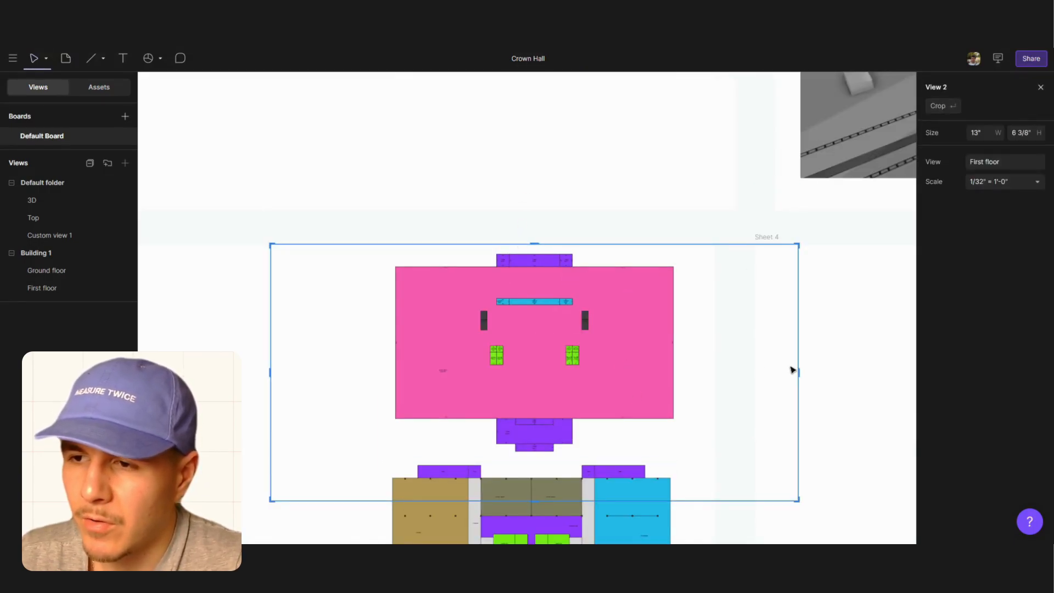
left_click_drag(793, 370, 680, 356)
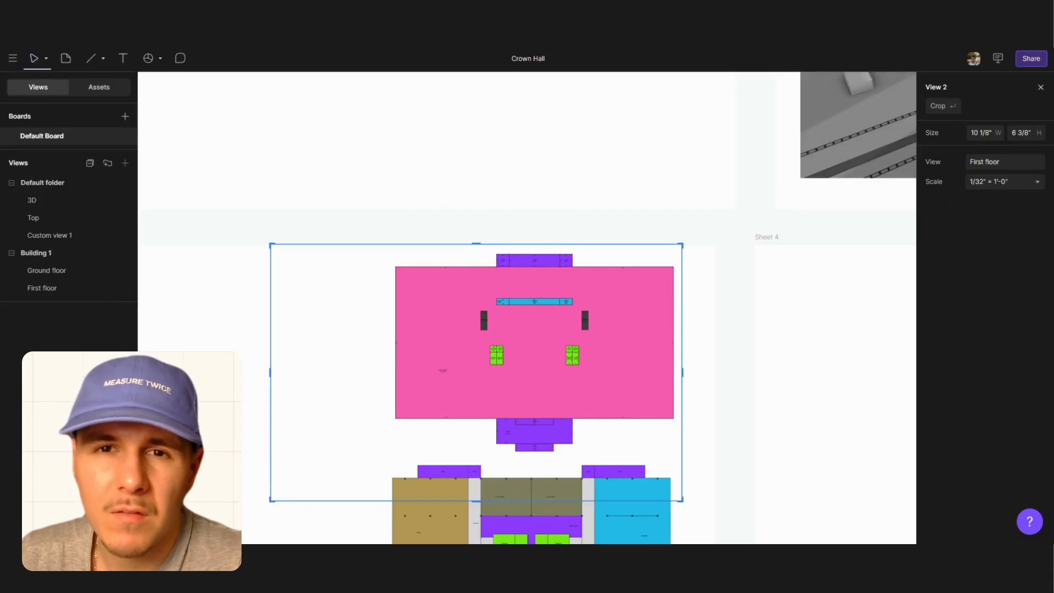
left_click_drag(476, 501, 451, 455)
key("Return")
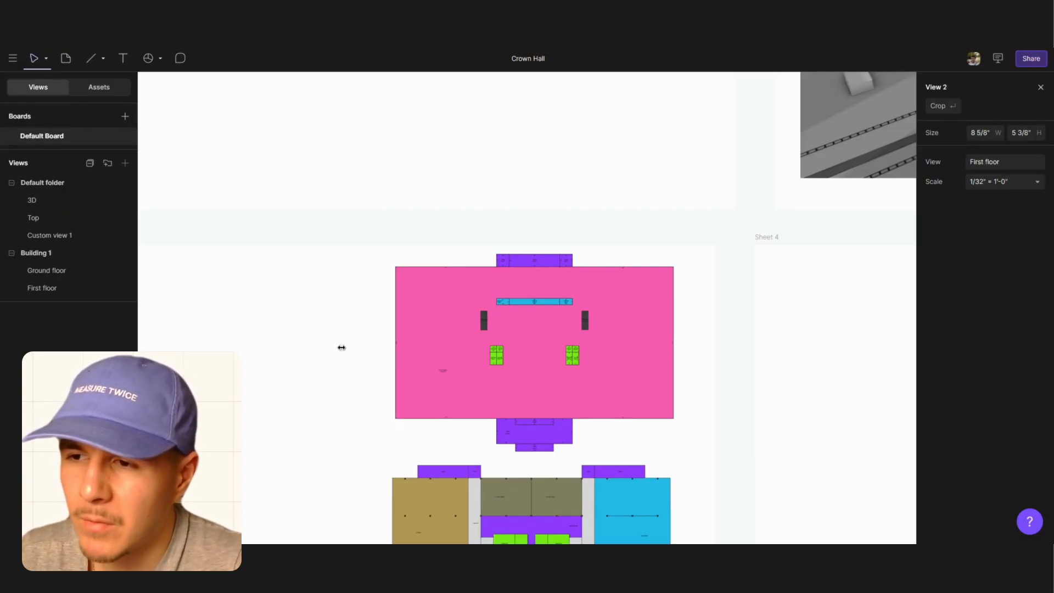
left_click(435, 198)
Move the First floor and Ground floor plans together slightly down and inward from the right edge of Sheet 3
scroll(646, 200, "down", 3)
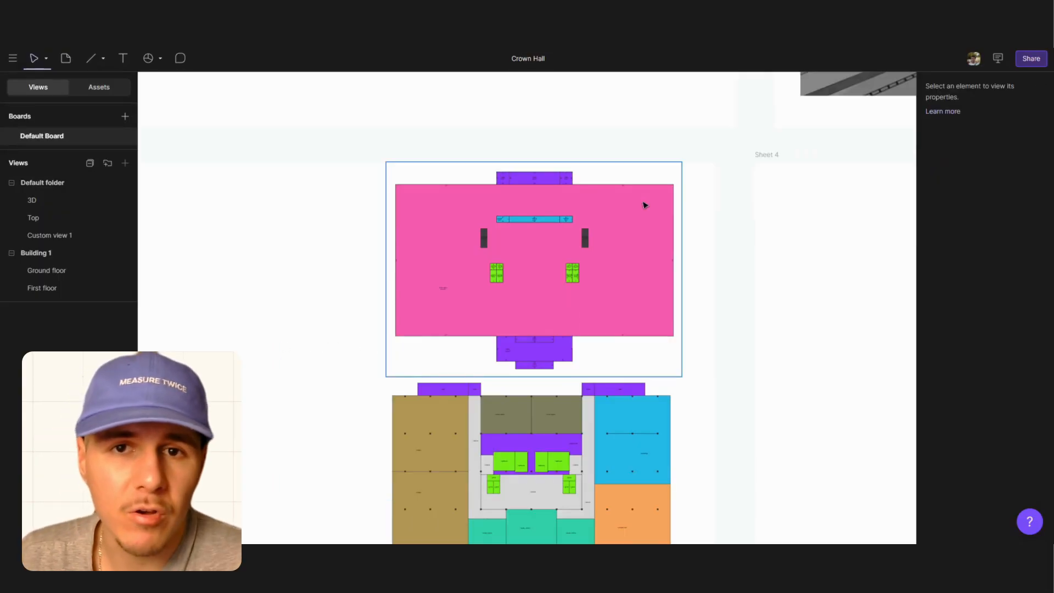
scroll(645, 205, "down", 4, "ctrl")
left_click(625, 318)
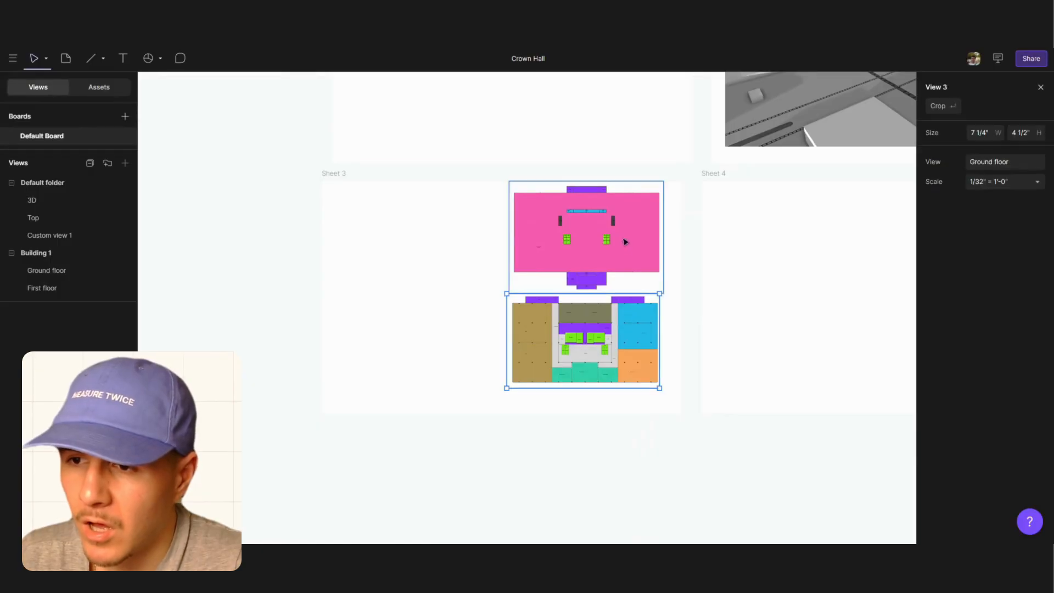
left_click(626, 224, "shift")
left_click_drag(627, 225, 622, 235)
left_click(712, 477)
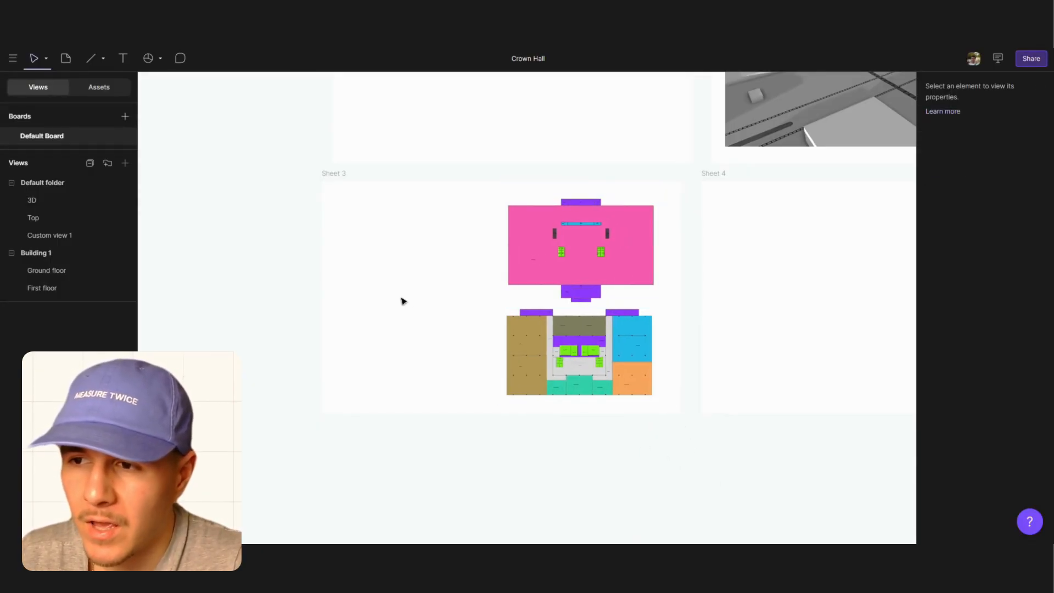
Place a metrics table on Sheet 3 to the left of the plans and set its source view to 3D
left_click(159, 58)
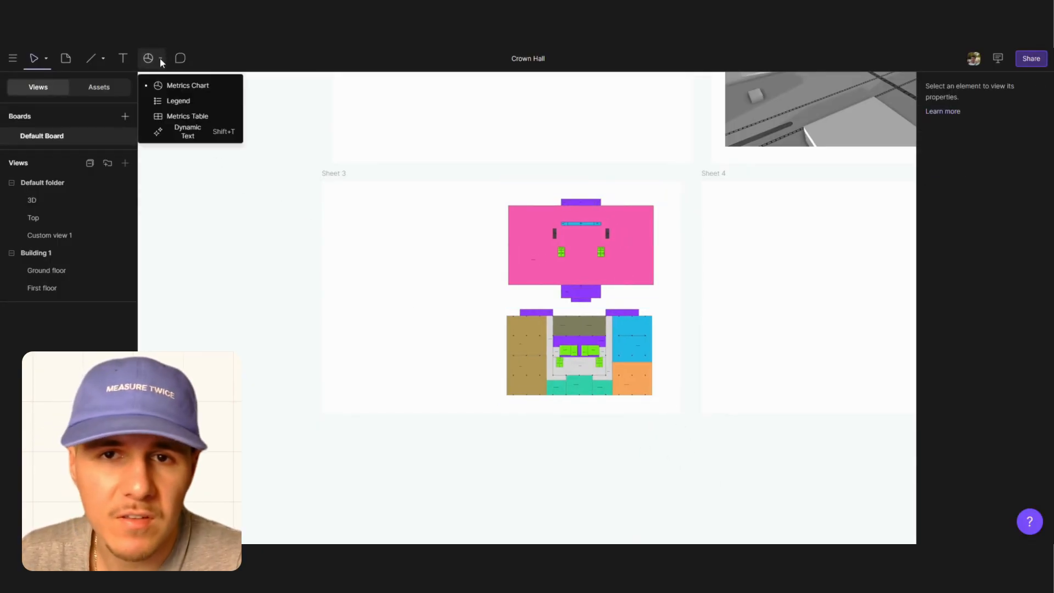
left_click(182, 118)
left_click(360, 329)
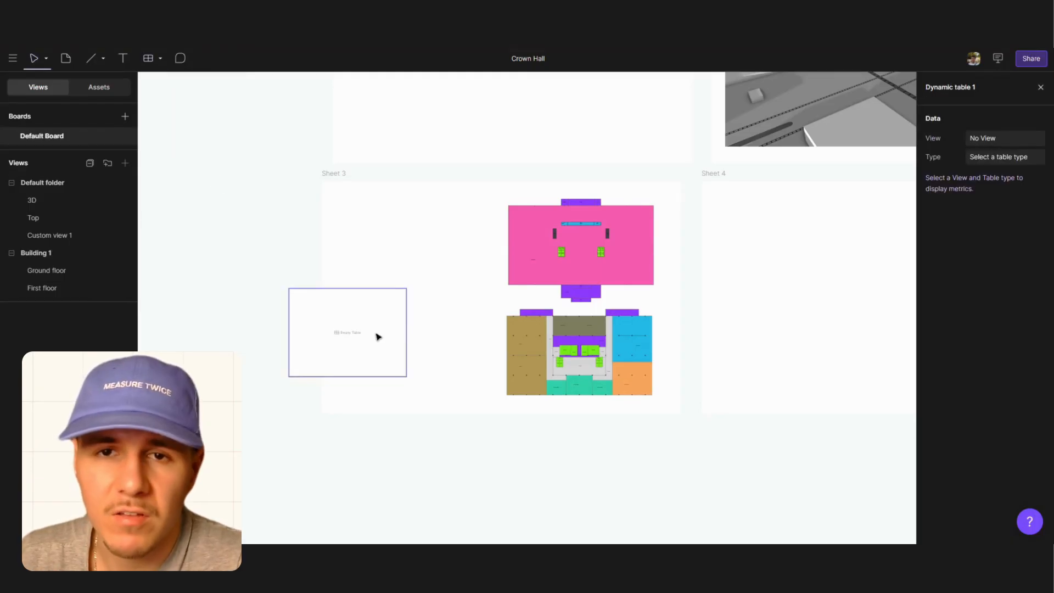
left_click_drag(377, 336, 443, 336)
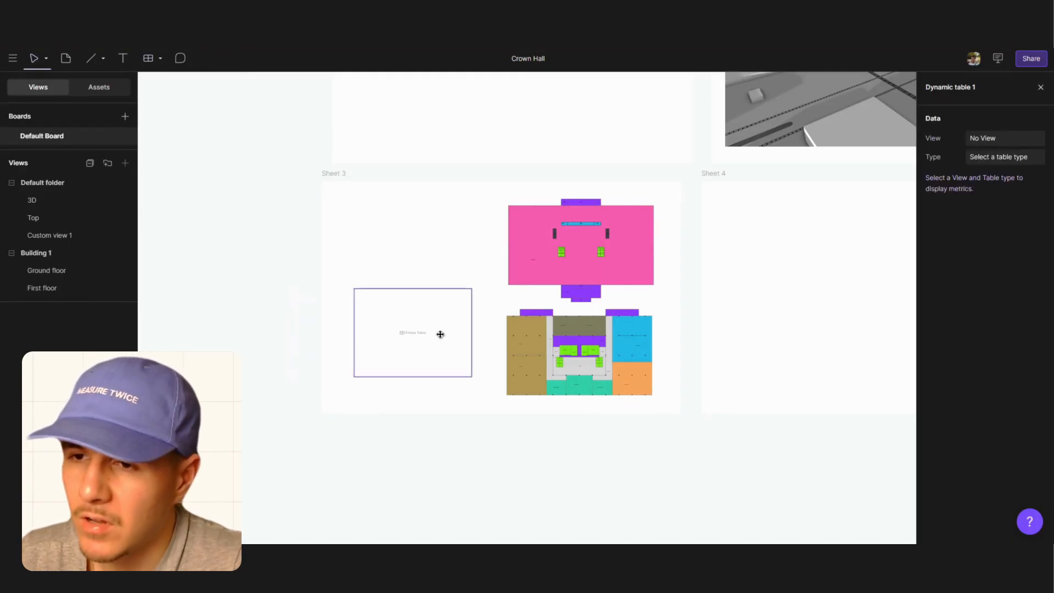
left_click(993, 138)
left_click(902, 160)
left_click(970, 157)
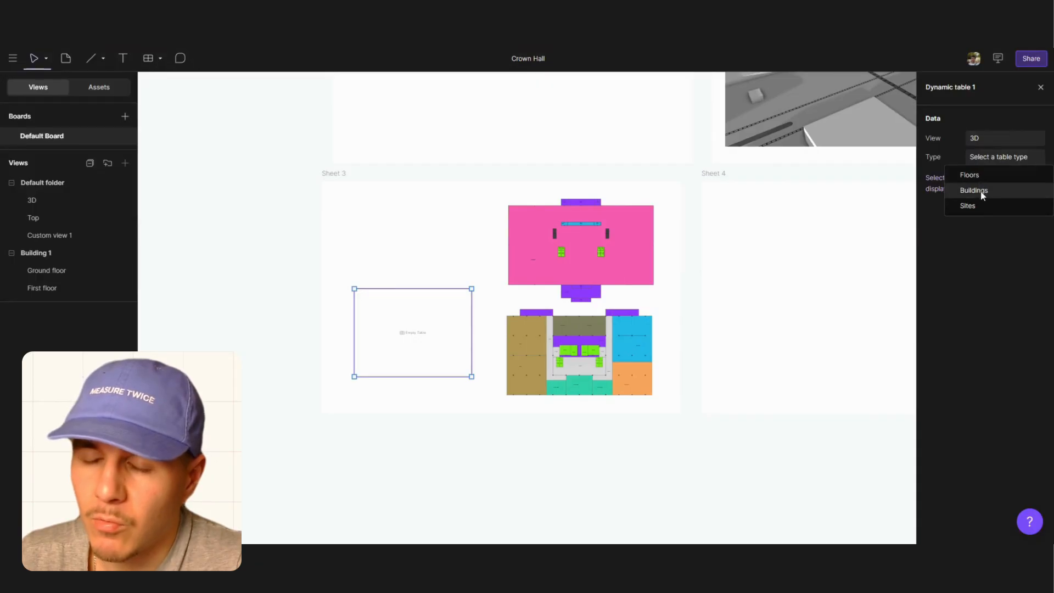
left_click(971, 190)
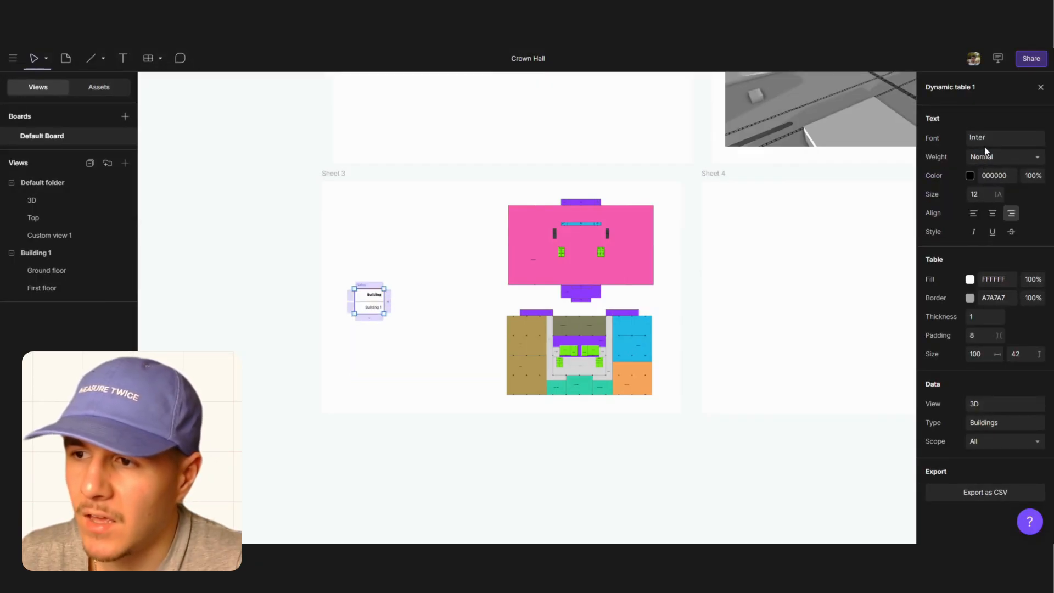
key("ctrl+z")
Set the metrics table's type to Floors and its building to Building 1
left_click(996, 155)
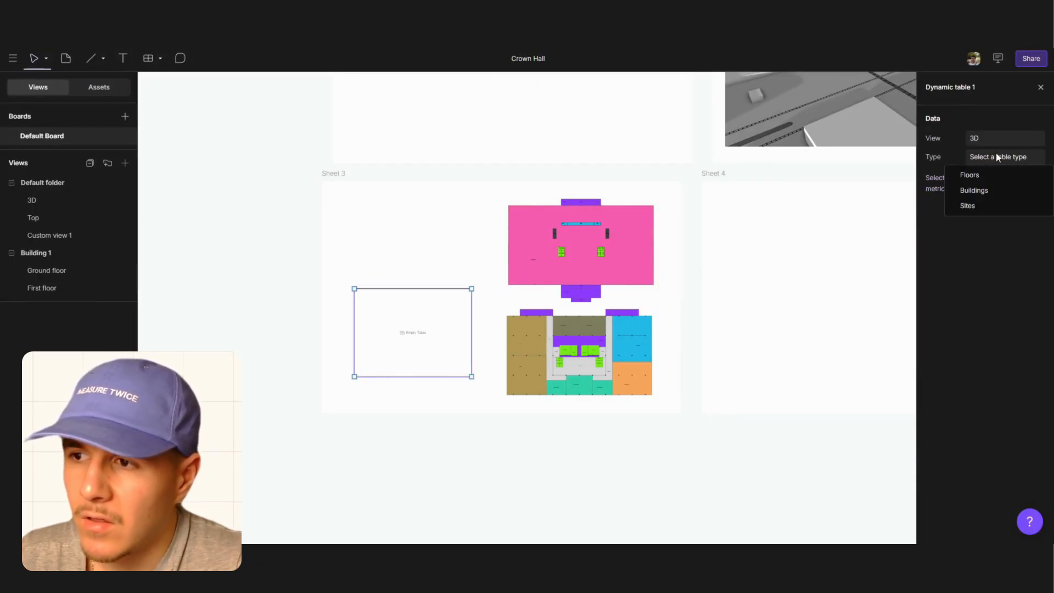
left_click(992, 176)
left_click(994, 176)
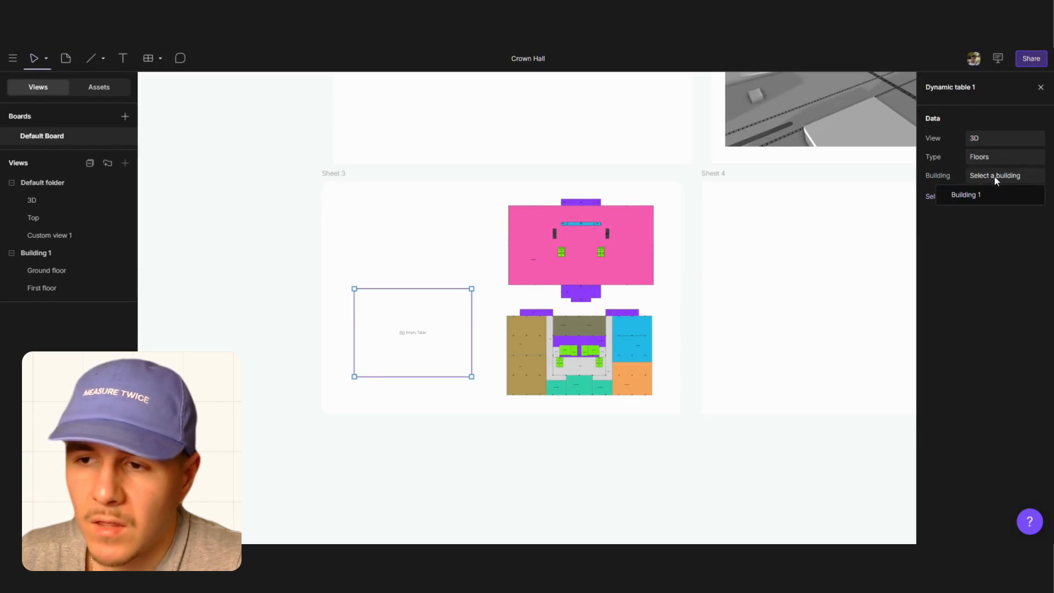
left_click(992, 189)
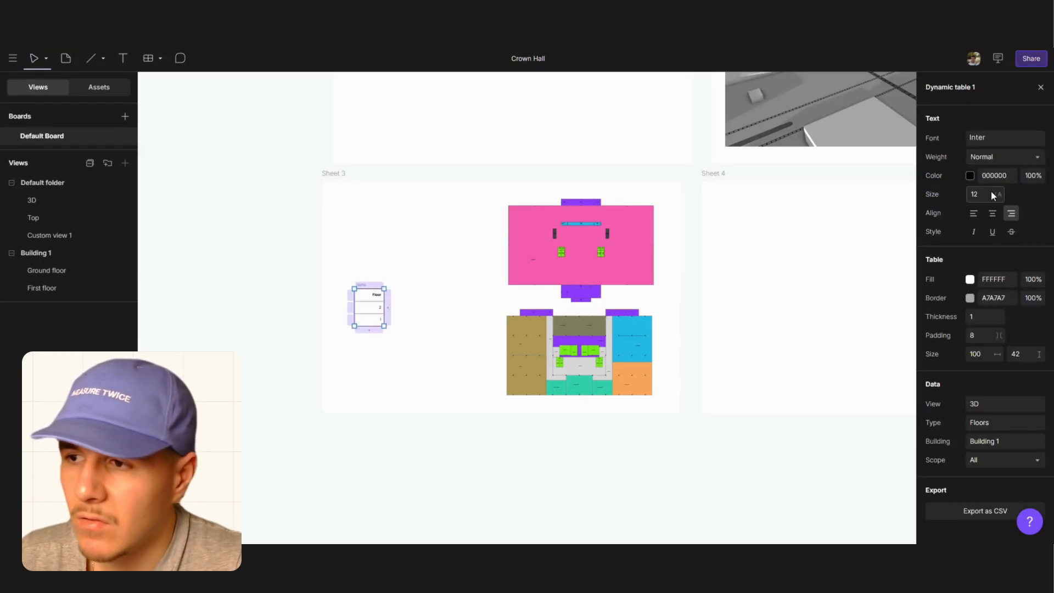
Add a column after the Floor column and set its data type to Area Type Unit Count
left_click(390, 318)
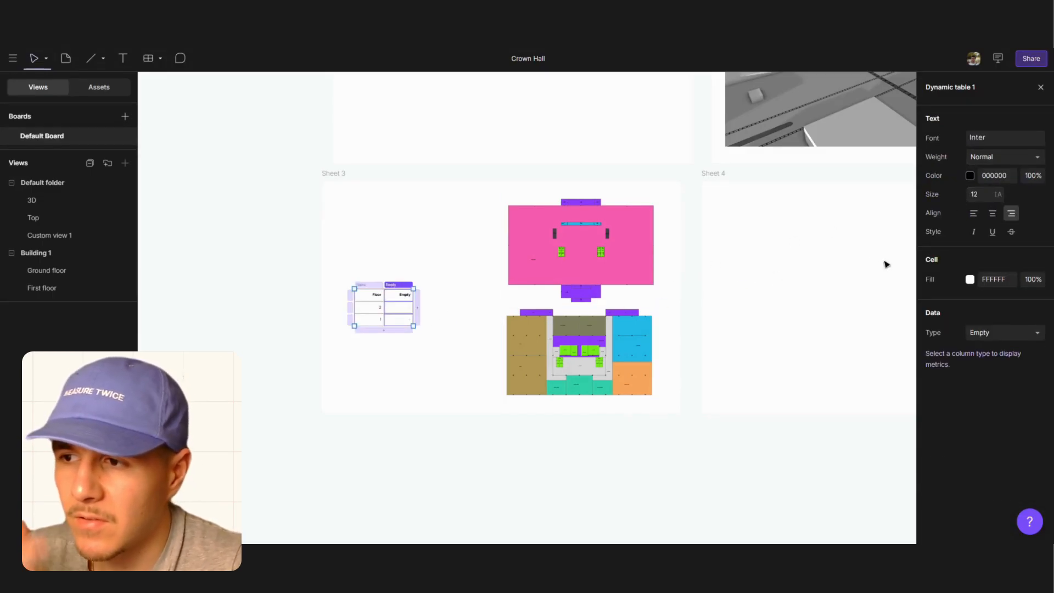
left_click(1036, 336)
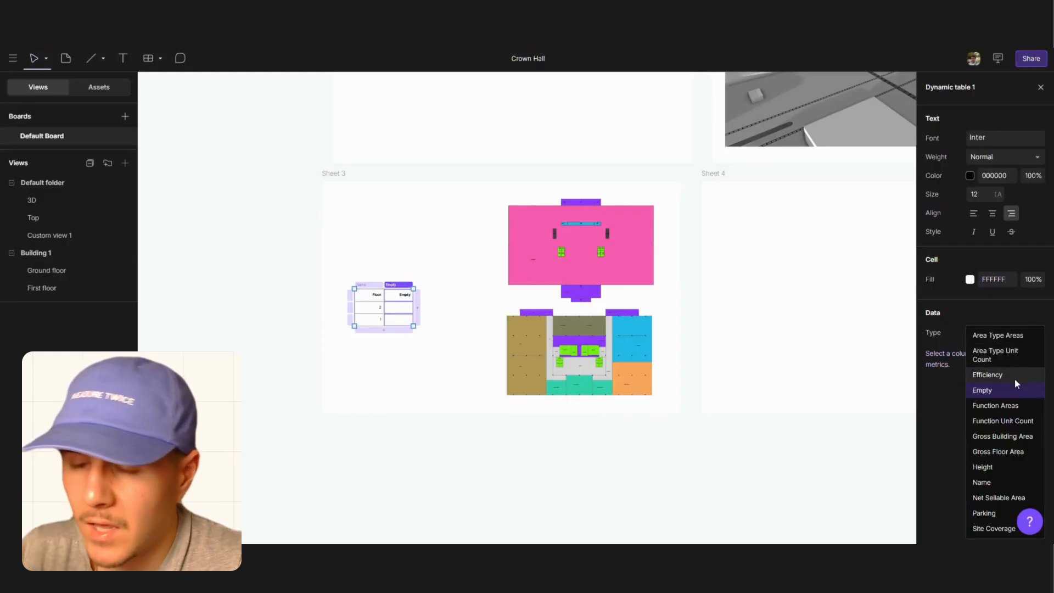
left_click(1013, 356)
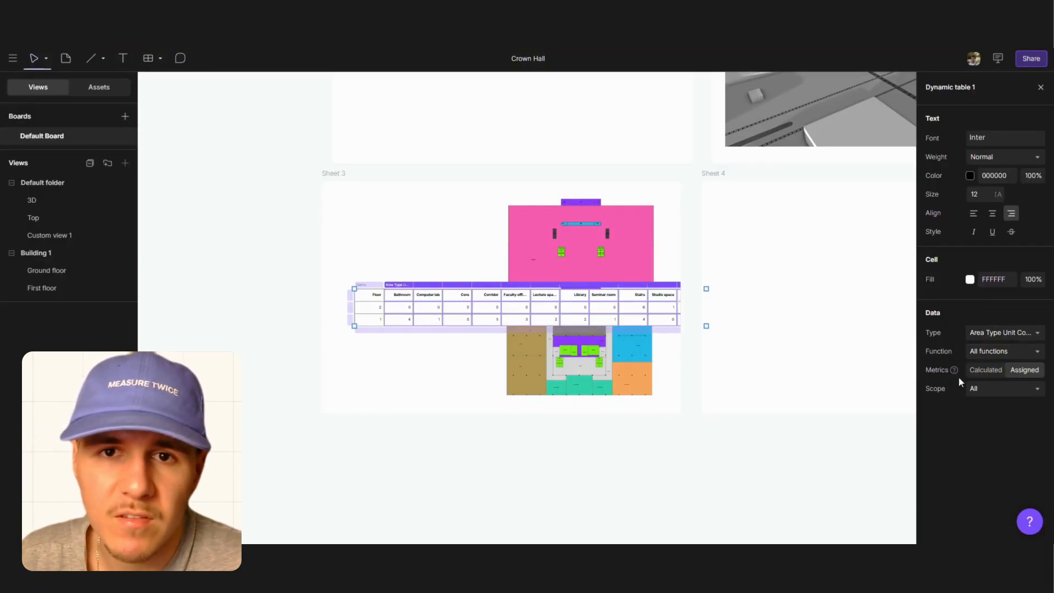
Switch the added column's data type to Function Areas
mouse_move(1000, 356)
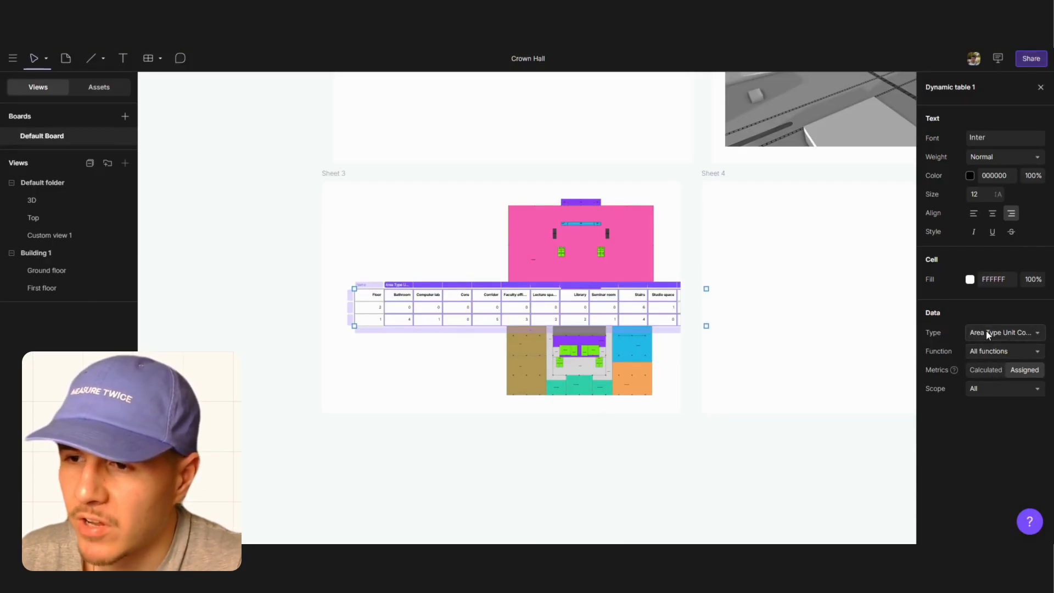
left_click(986, 332)
left_click(976, 405)
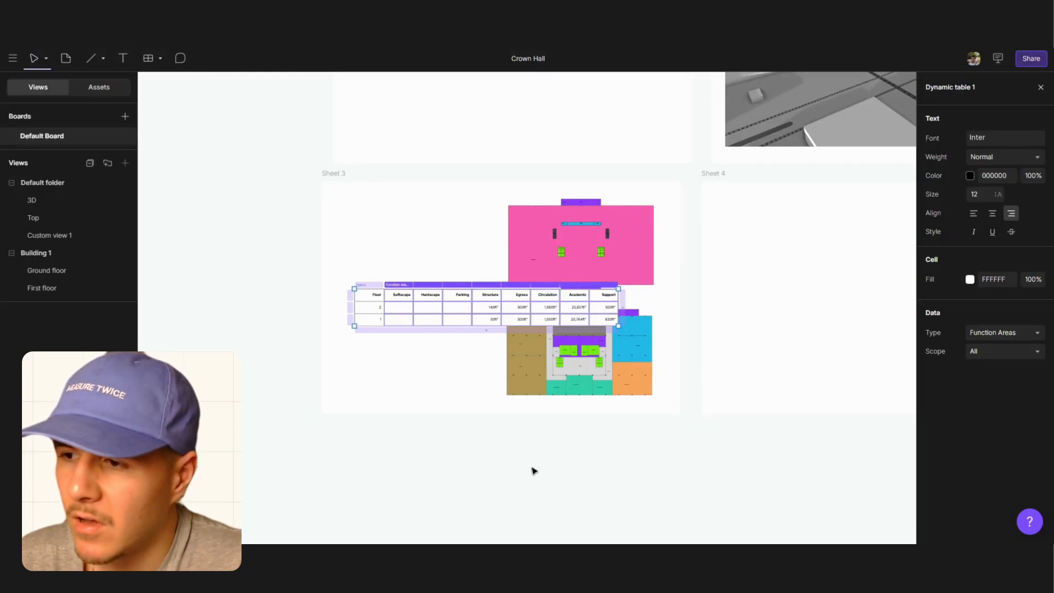
Resize the metrics table to cells 58 wide by 87.24 high and position it left of the Ground floor plan
left_click(533, 469)
left_click(548, 308)
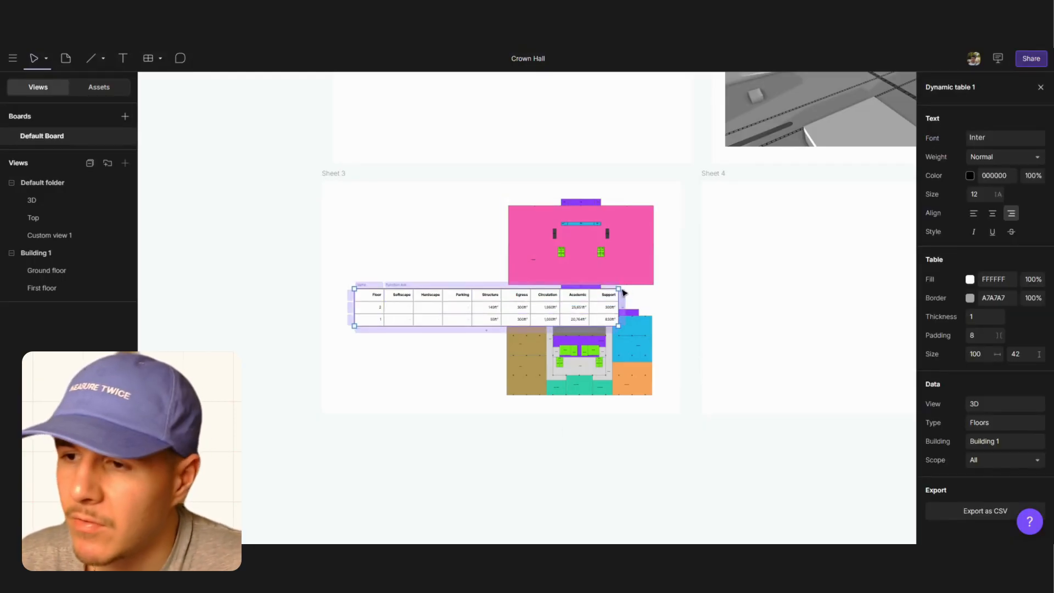
left_click_drag(619, 289, 424, 251)
left_click_drag(428, 301, 412, 357)
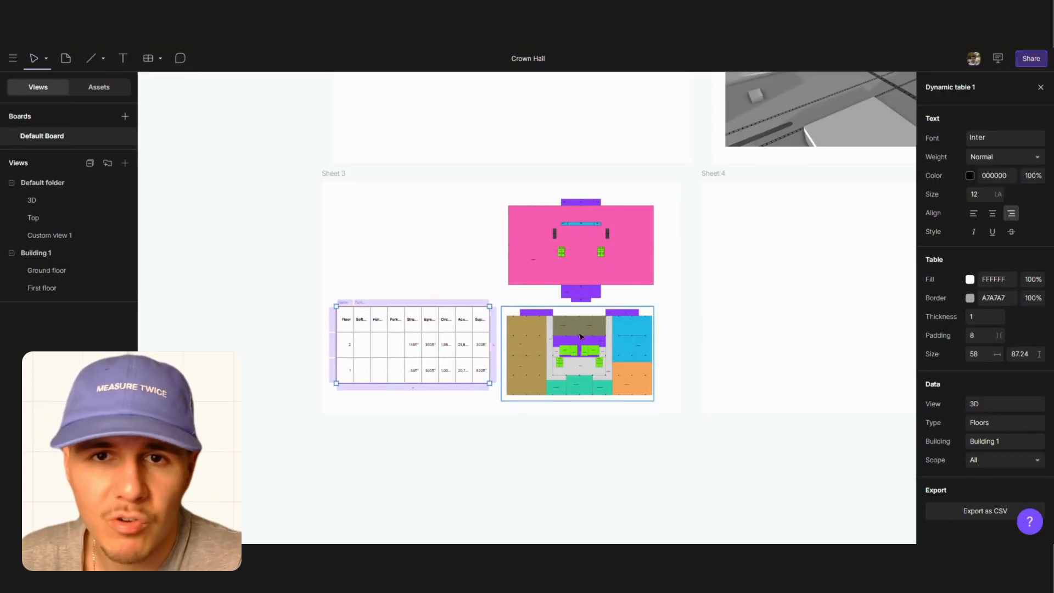
Select the metrics table's entire Function Areas column group and change its data type to Area Type Unit Count
left_click(451, 303)
left_click(362, 303)
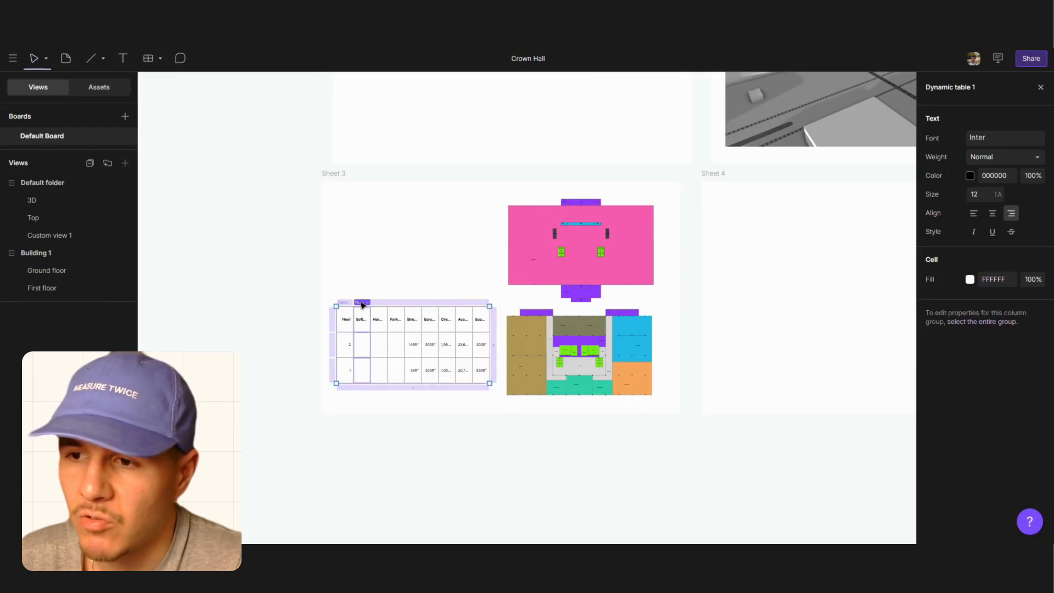
left_click(630, 457)
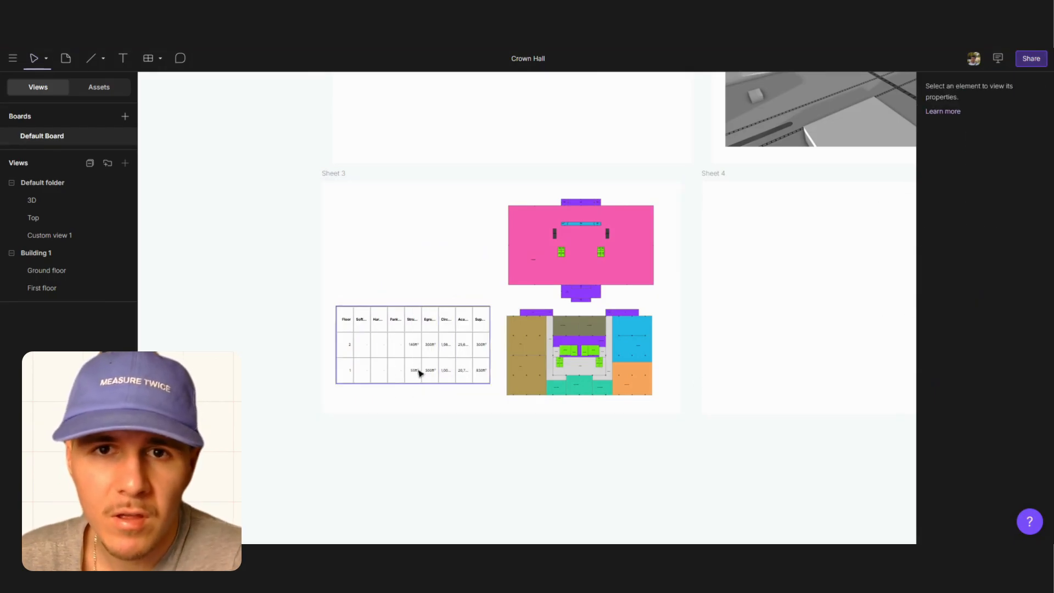
left_click(419, 369)
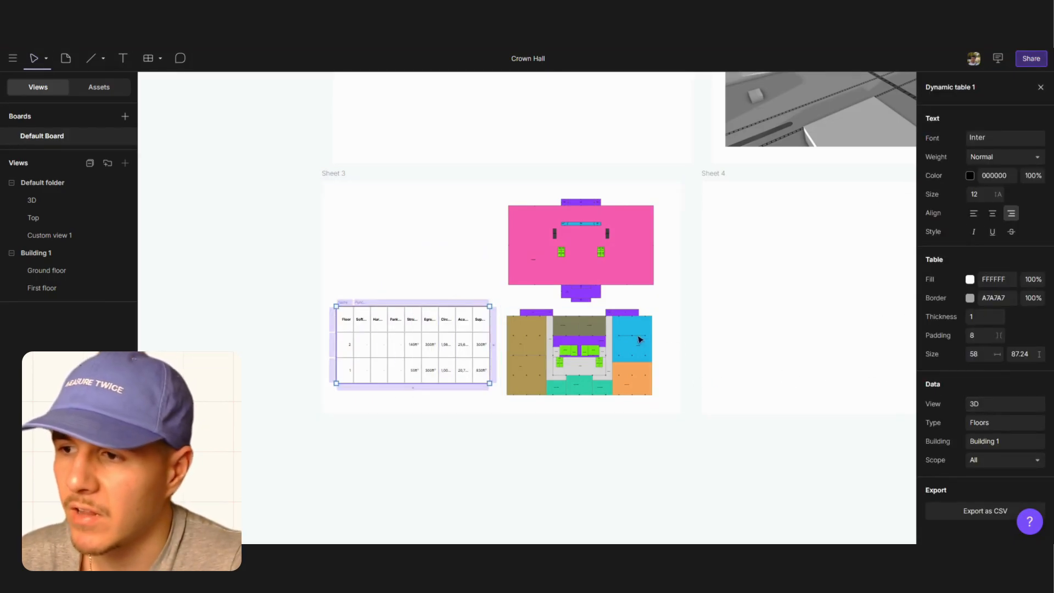
left_click(365, 319)
left_click(361, 302)
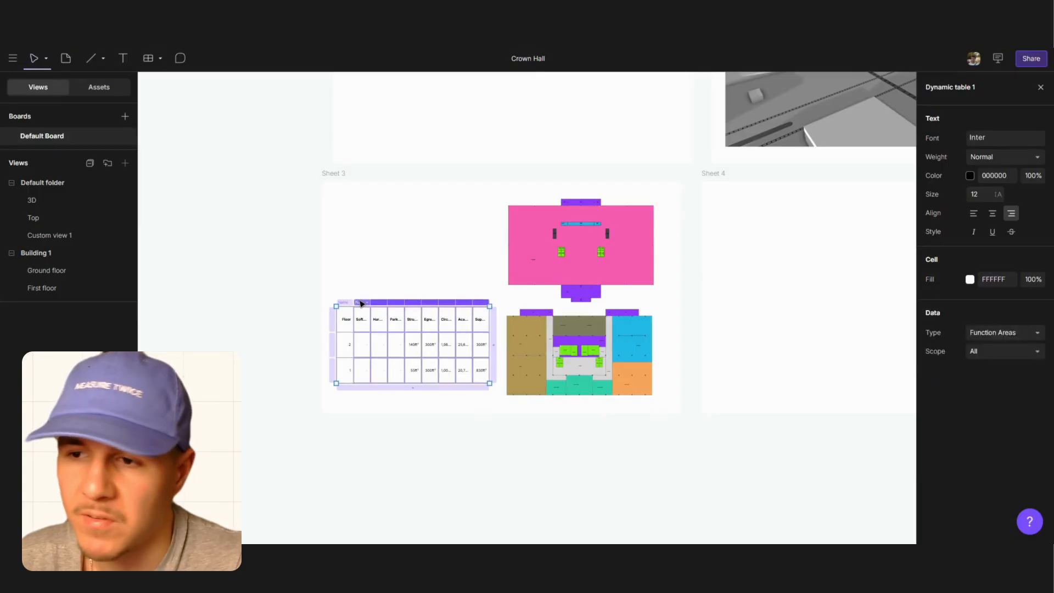
right_click(367, 303)
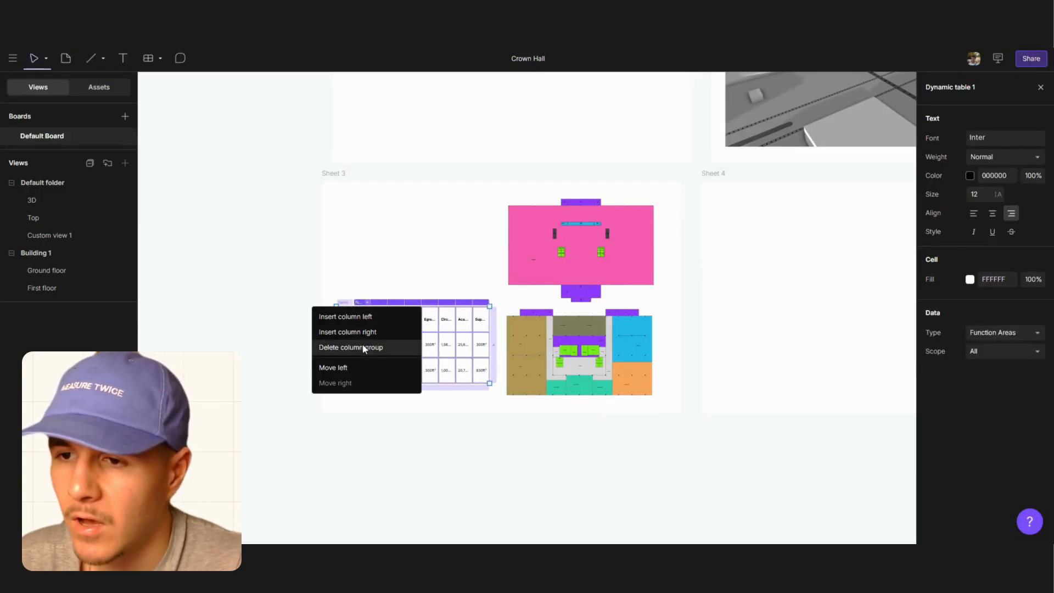
left_click(1016, 334)
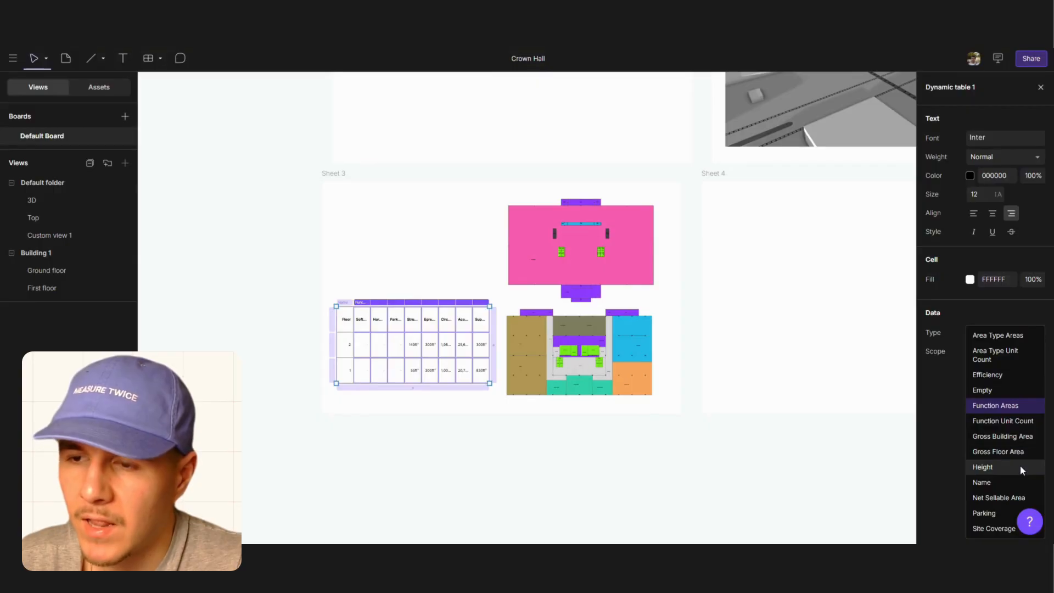
left_click(1016, 355)
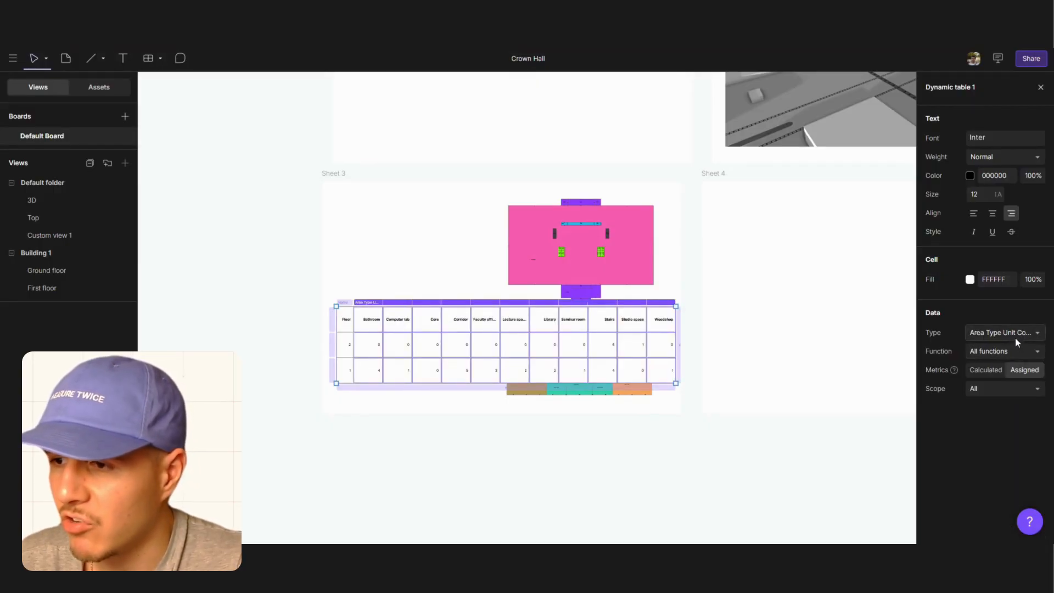
Change the metrics table's selected column group to the Area Type Areas data type
left_click(1001, 329)
left_click(1000, 336)
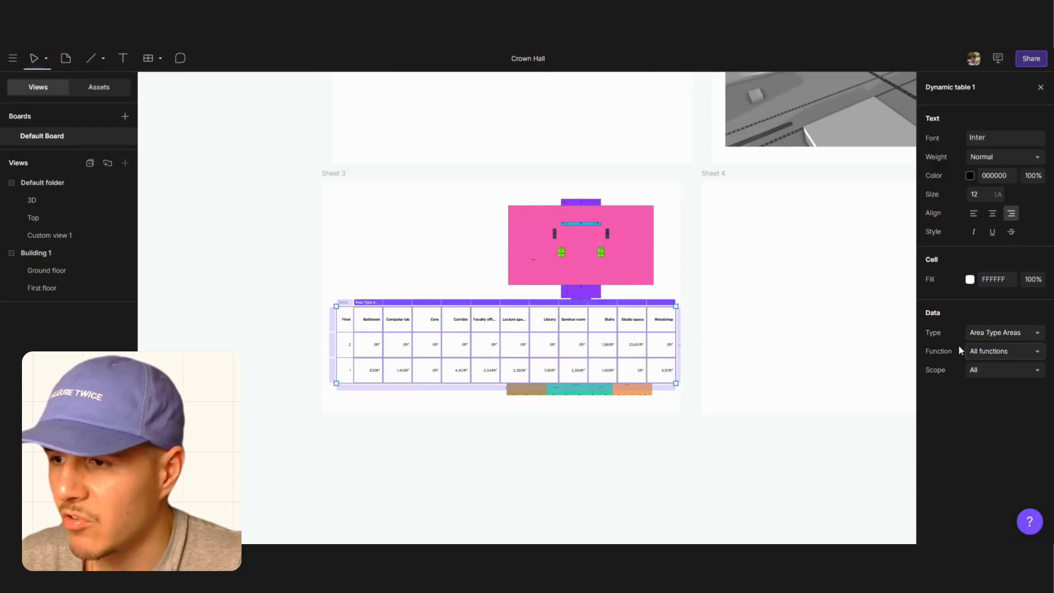
left_click(671, 457)
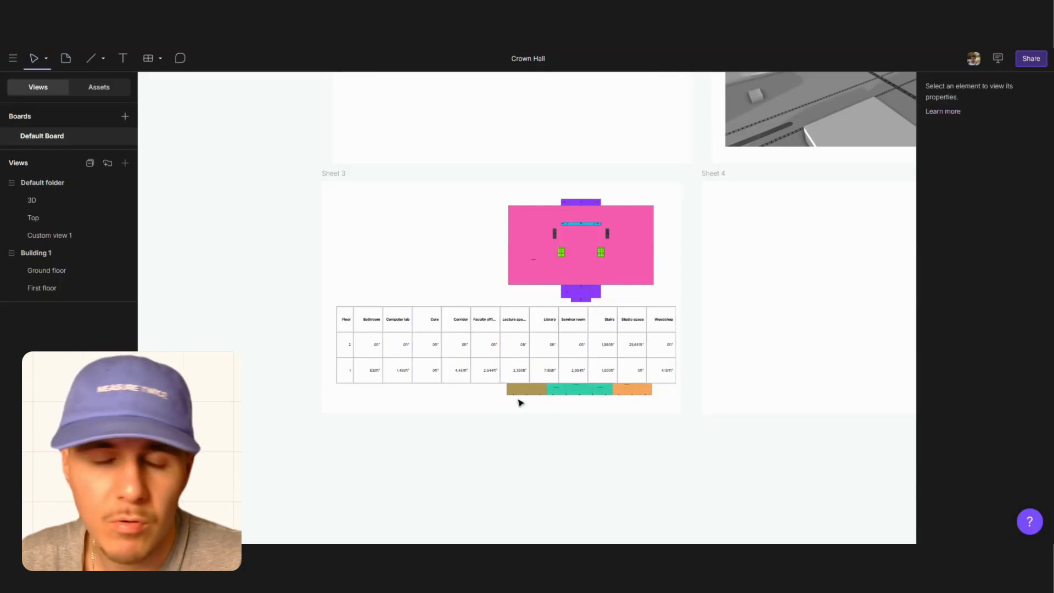
Move the metrics table from Sheet 3 to Sheet 4 and fit it within the sheet's width
left_click(428, 321)
left_click_drag(414, 346, 816, 353)
scroll(329, 395, "down", 5, "ctrl")
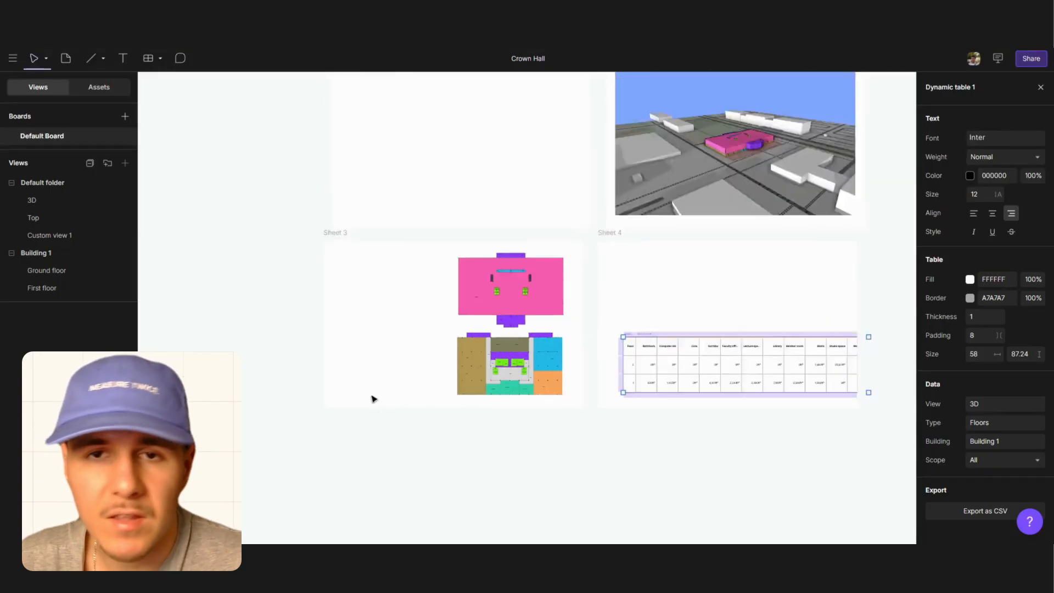
mouse_move(677, 361)
left_mouse_down()
mouse_move(640, 354)
mouse_move(660, 360)
left_mouse_up()
left_click(680, 412)
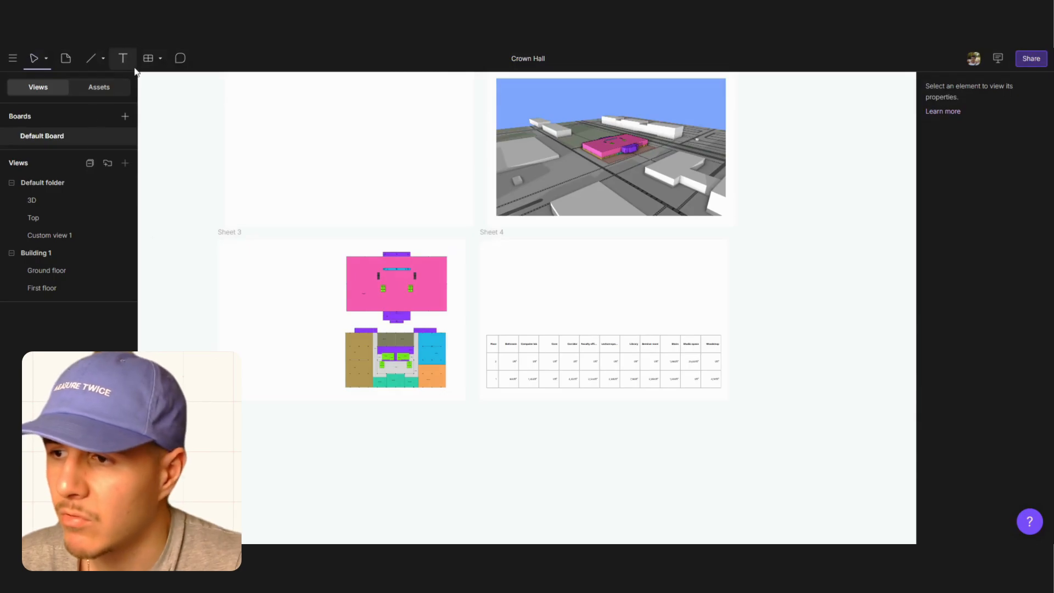
Place a dynamic chart beside the Ground floor plan on Sheet 3, with 3D as its view and Area Type Counts as its source
left_click(161, 57)
left_click(184, 86)
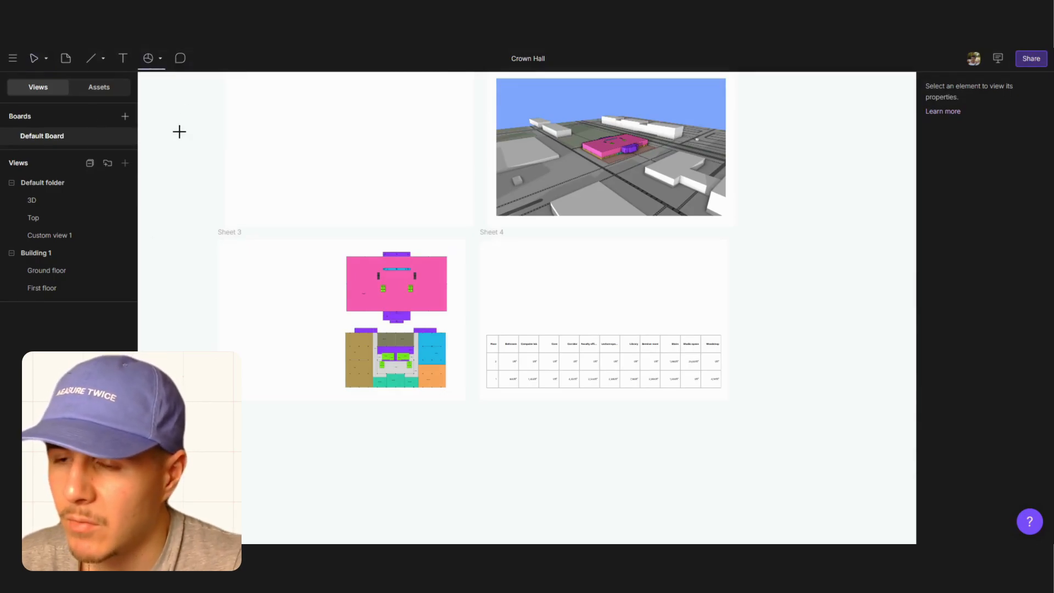
left_click(248, 324)
left_click_drag(259, 327, 289, 352)
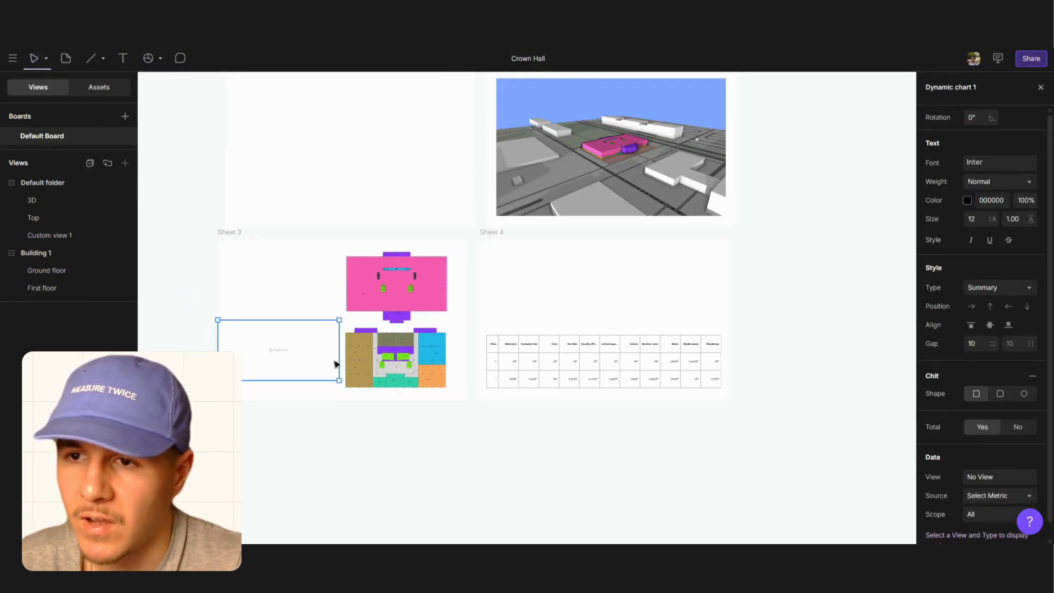
left_click(1010, 478)
left_click(878, 434)
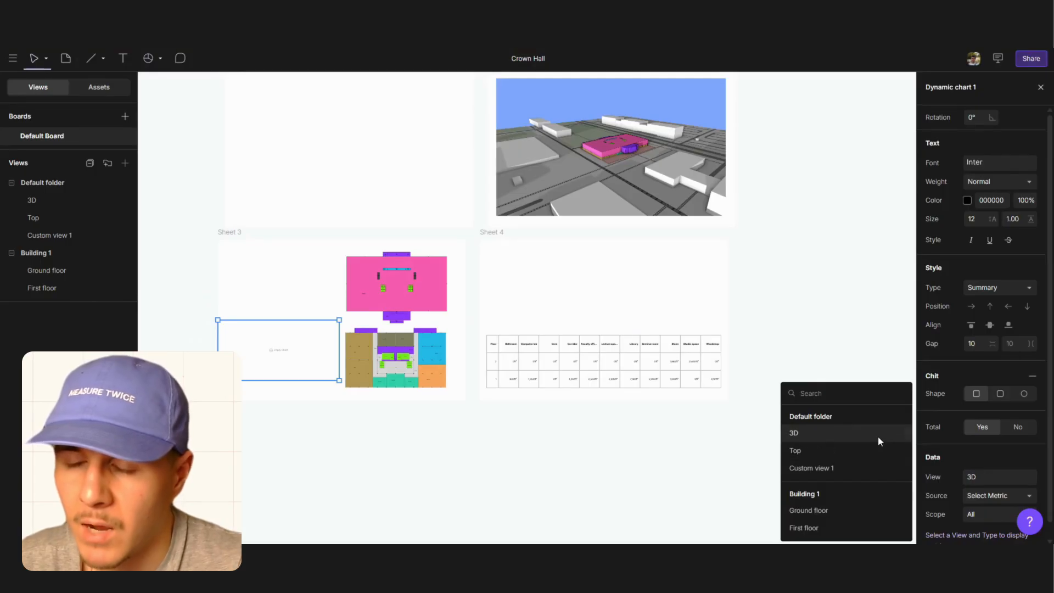
left_click(993, 495)
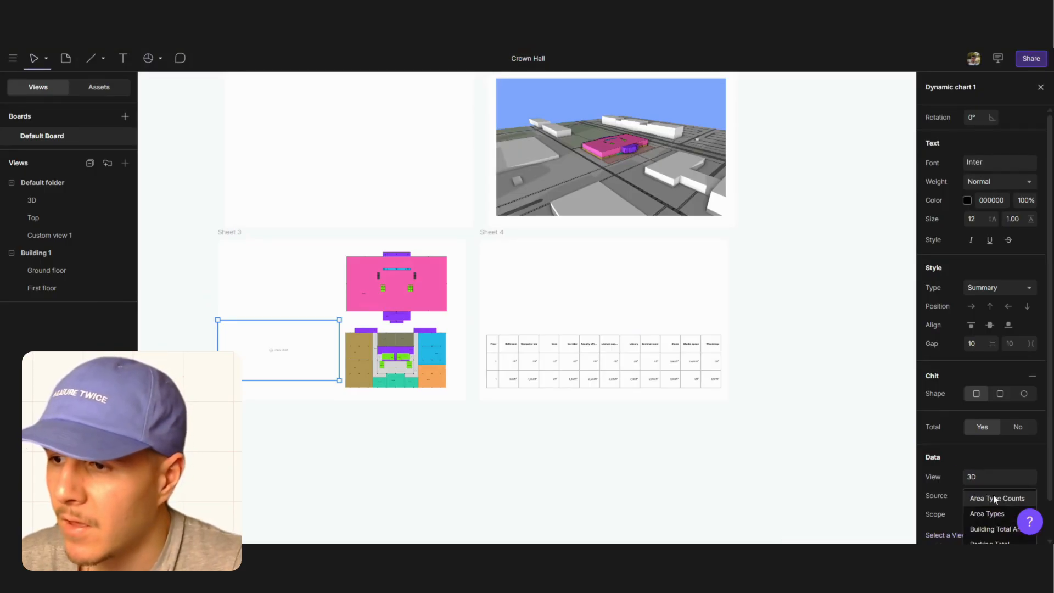
left_click(992, 507)
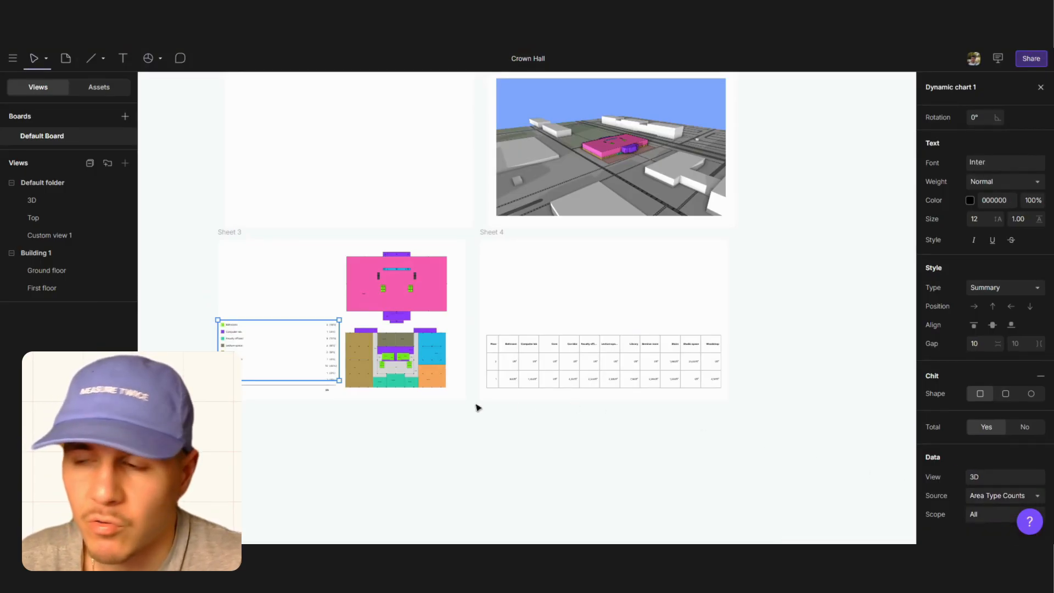
Change the area type chart on Sheet 3 to the Donut type
left_click(322, 426)
left_click(320, 370)
left_click_drag(320, 370, 313, 368)
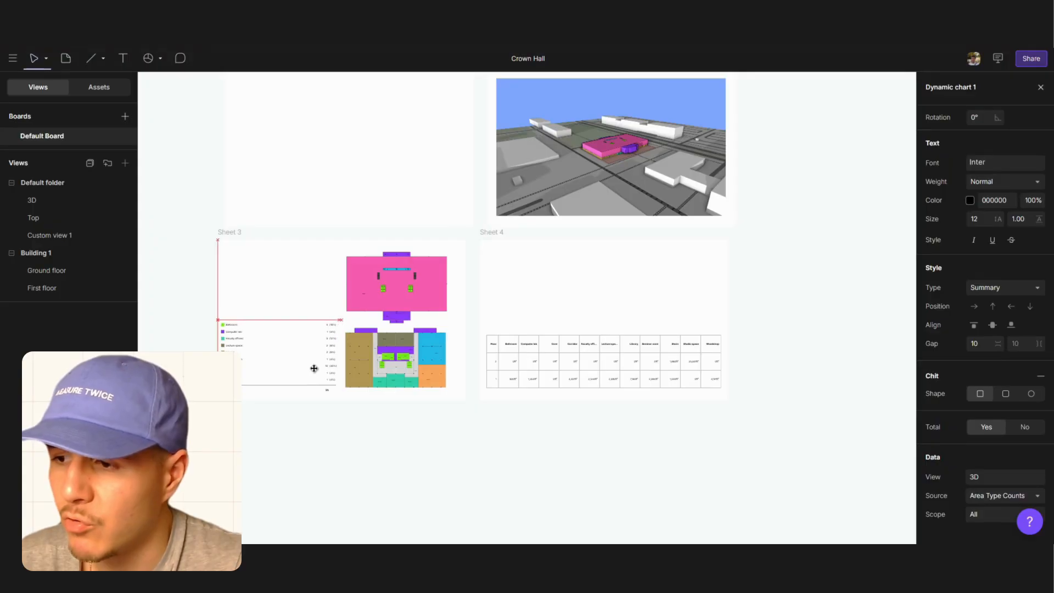
left_click(322, 397)
left_click(313, 358)
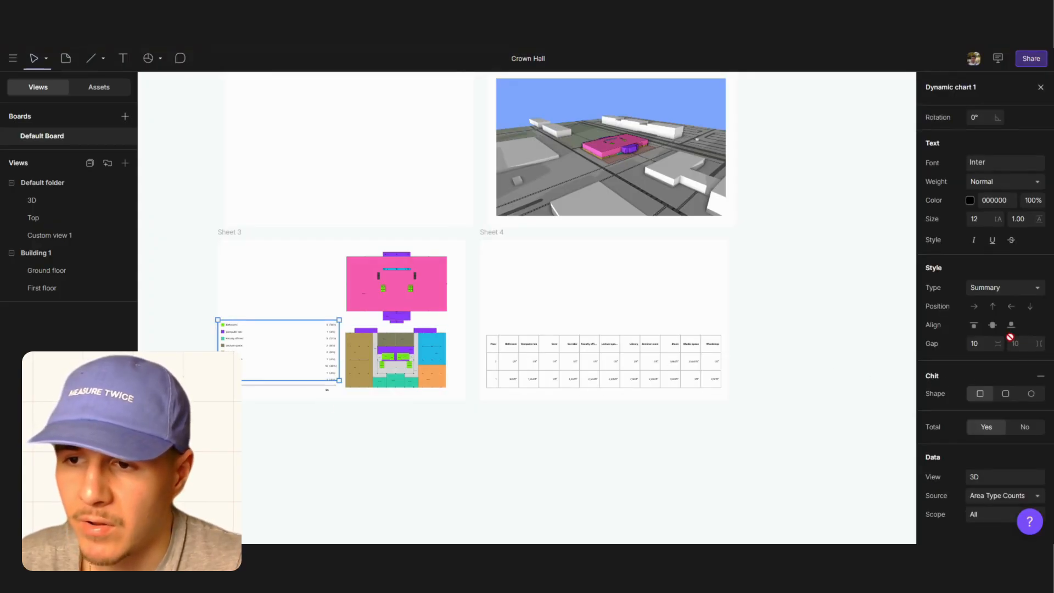
left_click(995, 289)
left_click(993, 305)
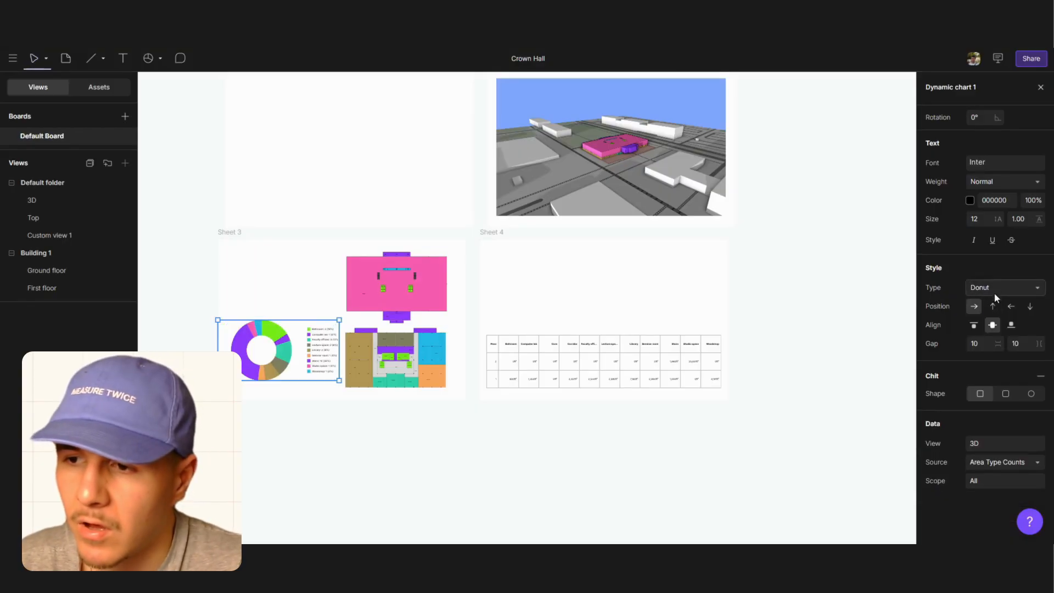
Place the donut chart's legend below the ring, trying right alignment before aligning it left
left_click(1008, 306)
left_click(1030, 307)
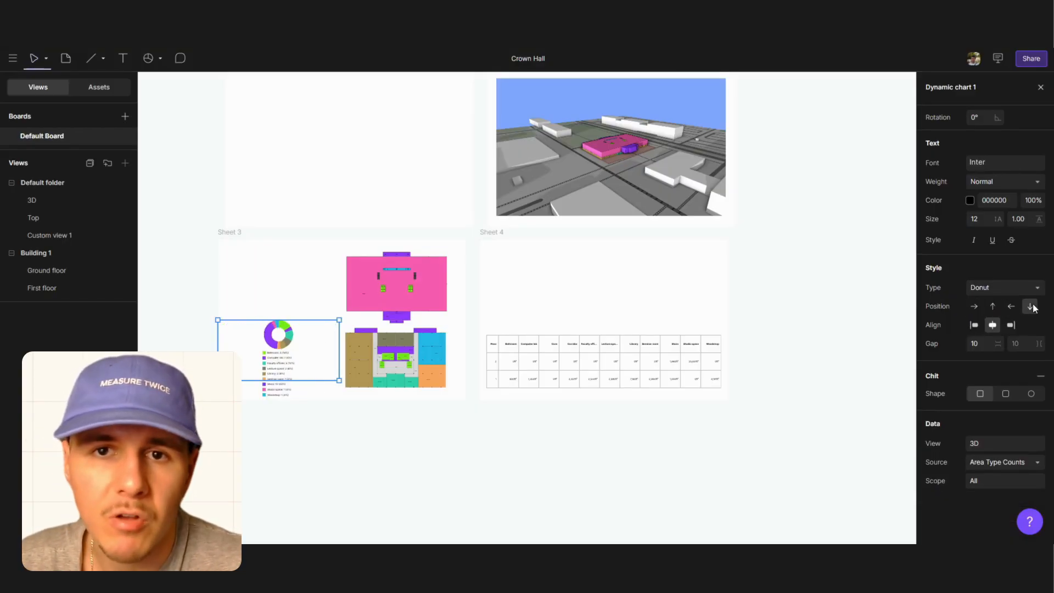
left_click(1010, 325)
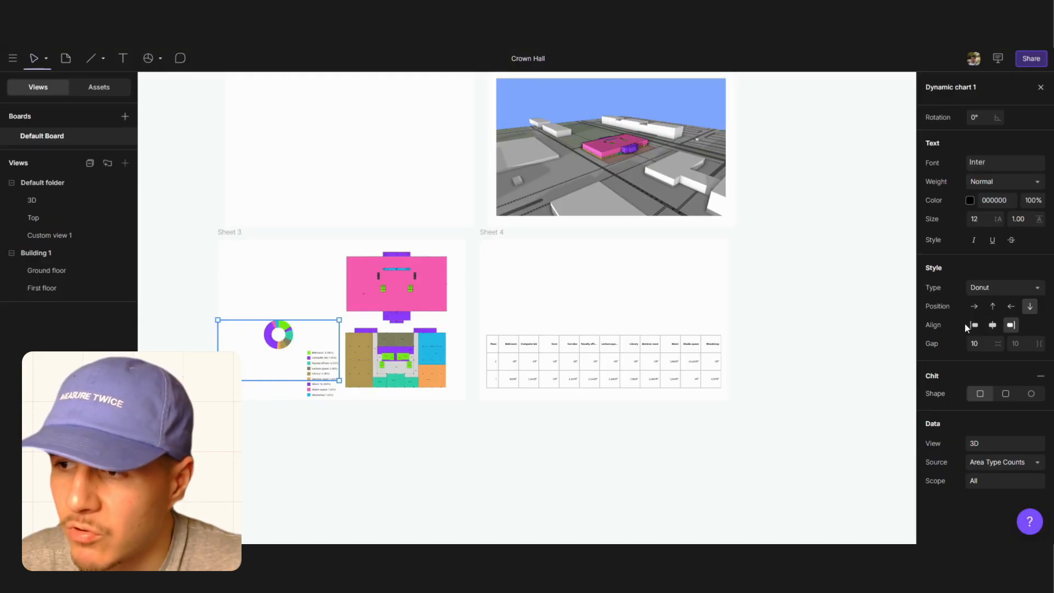
left_click(974, 324)
Try the Pie type, settle on Stacked Bar, and place the chart's legend above the bar with left alignment
left_click(995, 287)
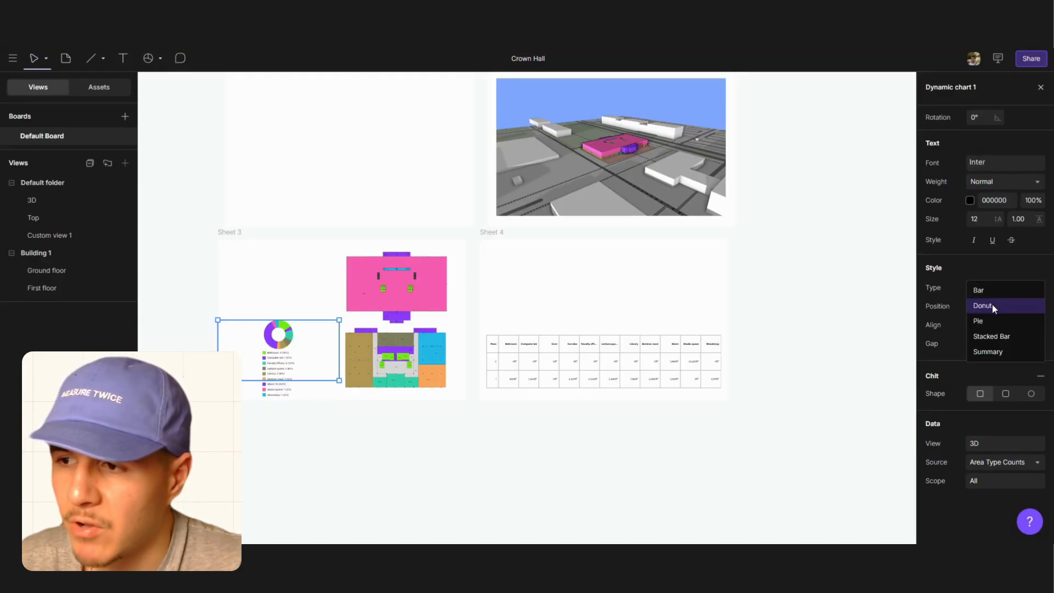
left_click(982, 321)
left_click(998, 291)
left_click(994, 336)
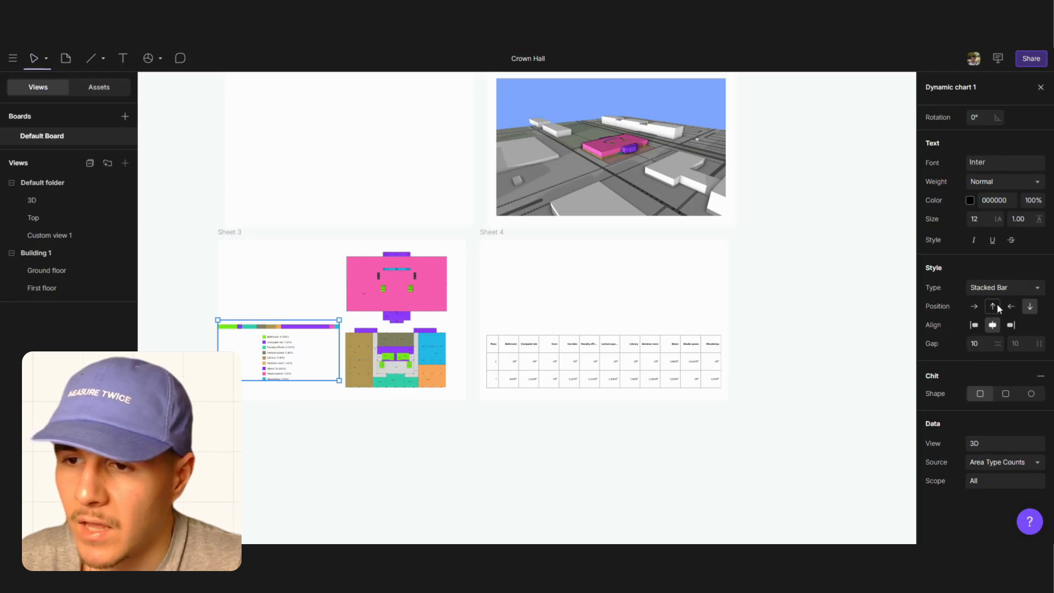
left_click(995, 306)
left_click(974, 325)
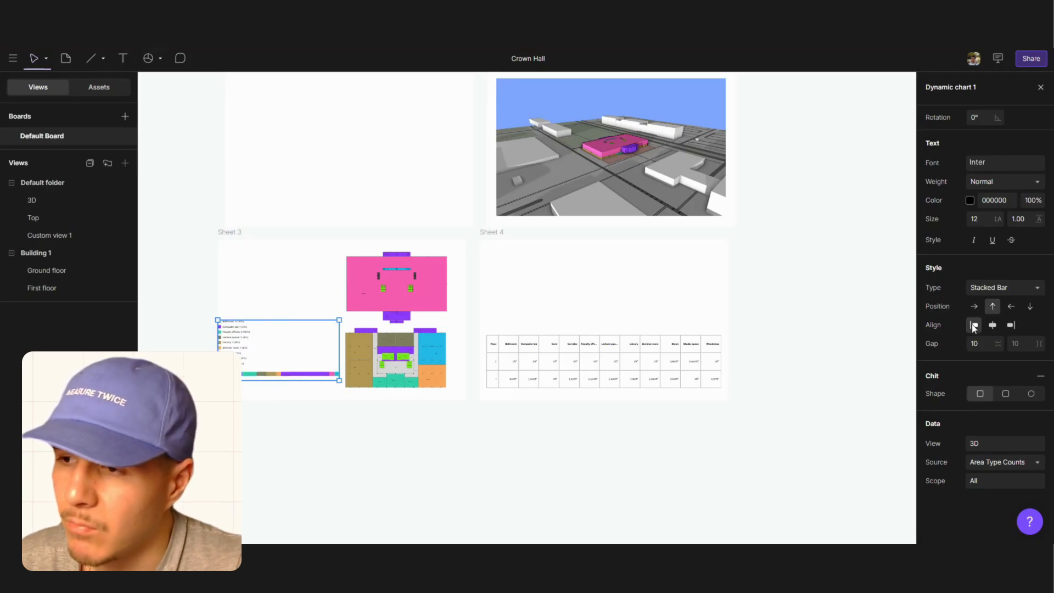
Shift the stacked bar chart slightly down and right so its bar lines up near the base of the Ground floor plan
left_click(701, 478)
left_click_drag(308, 364, 312, 372)
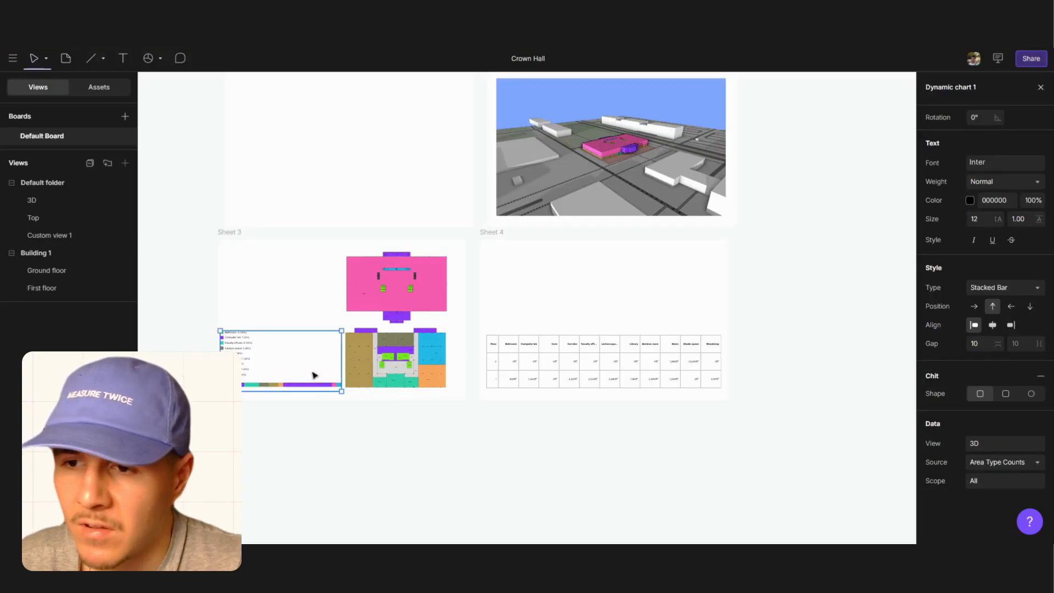
left_click(348, 479)
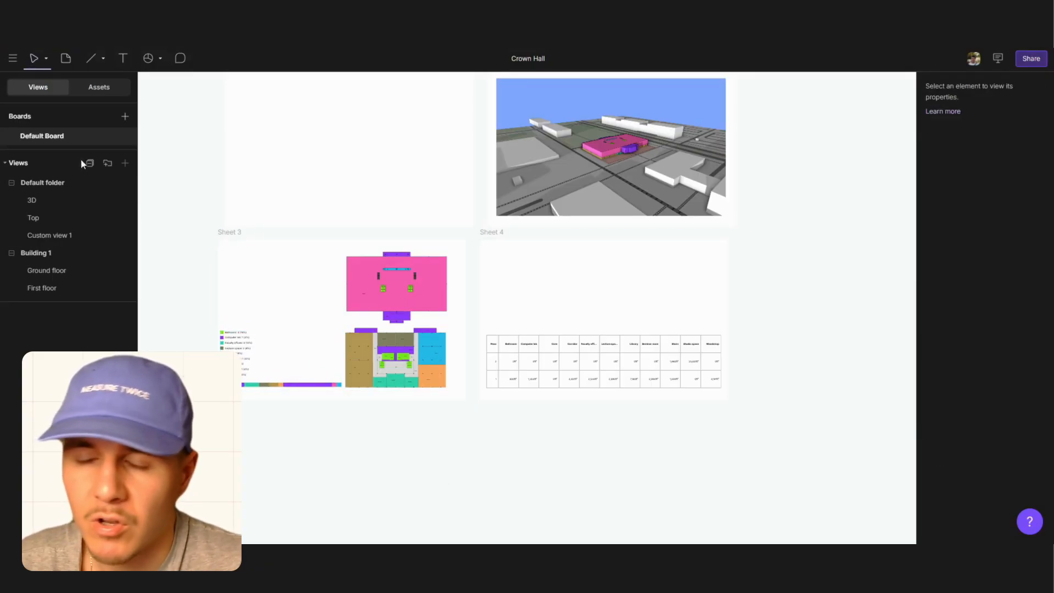
Zoom in on the building in the 3D view, hide the Base design option, and save the close-up as a new custom view
left_click(62, 202)
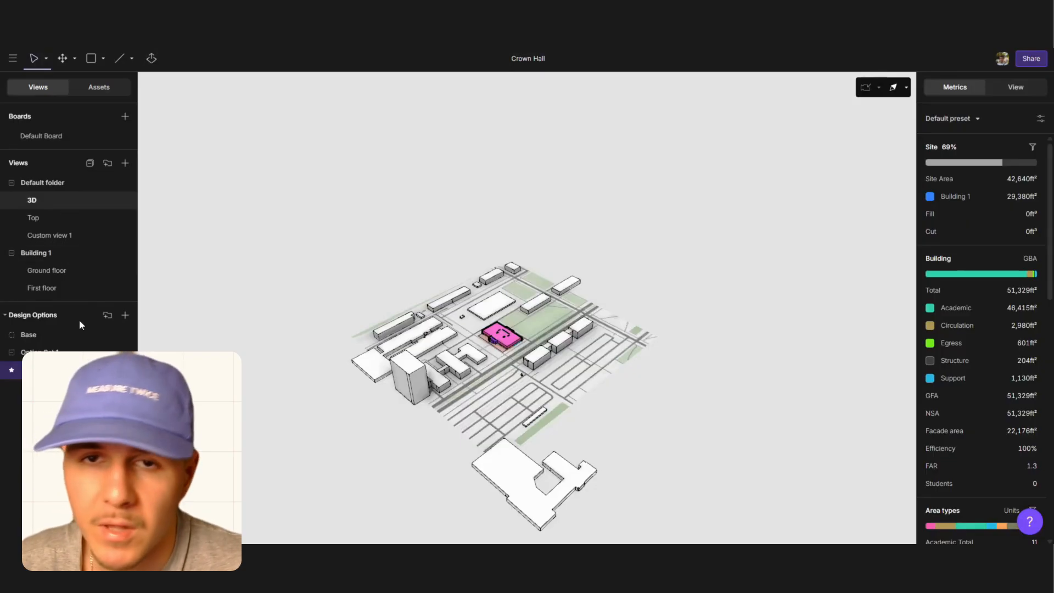
scroll(554, 347, "up", 5)
middle_click_drag(554, 347, 684, 310)
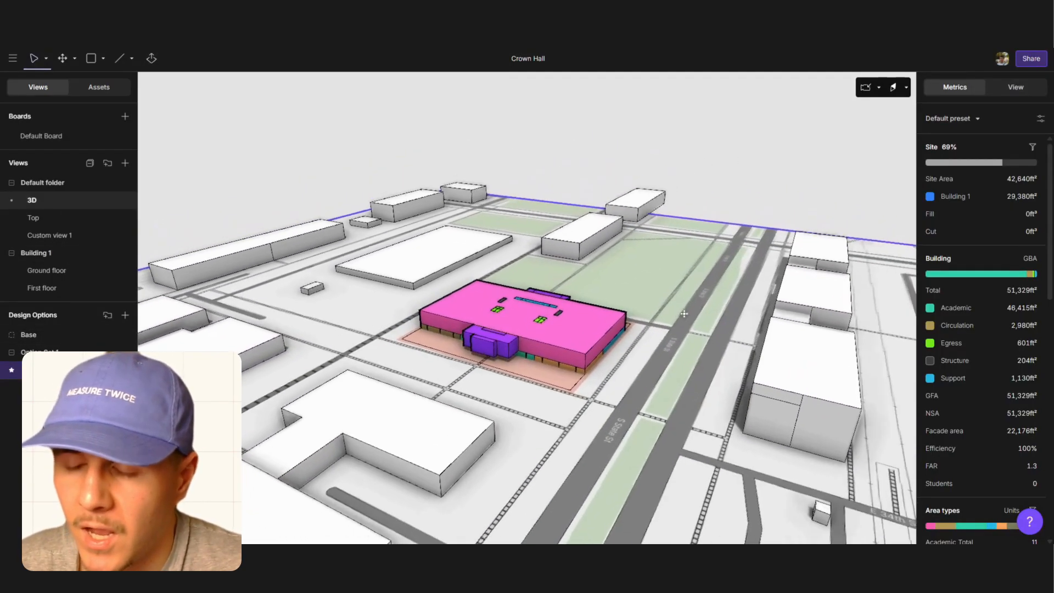
left_click(120, 335)
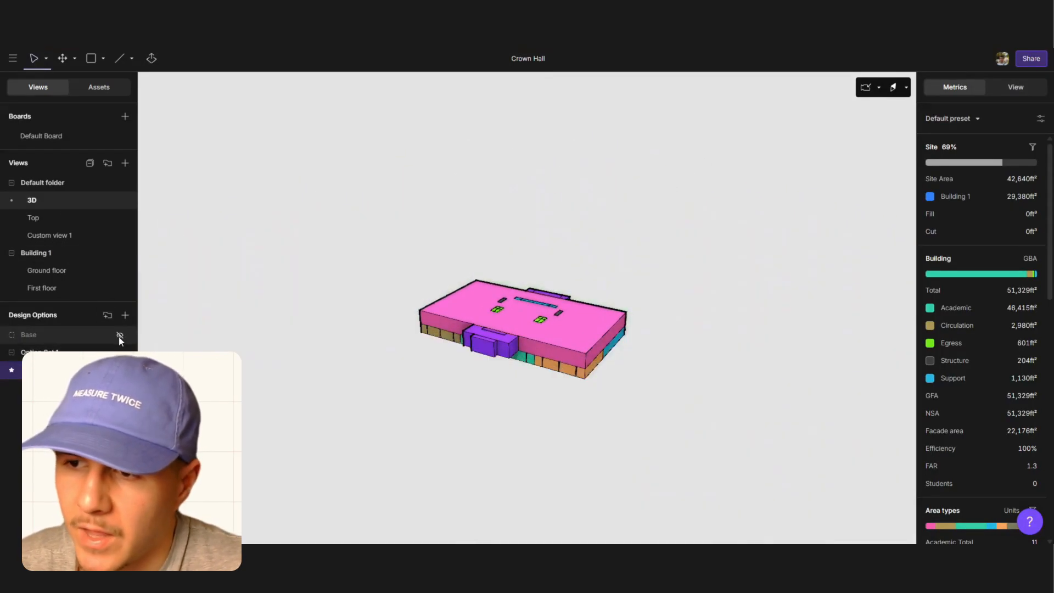
left_click(124, 163)
scroll(675, 181, "up", 3)
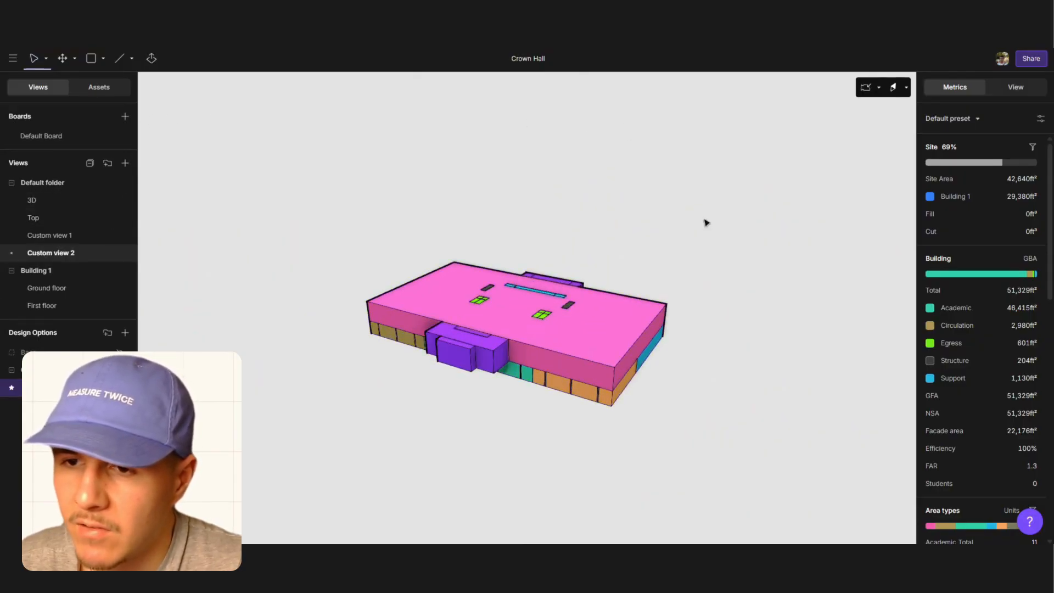
Place Custom view 2 over the chart area on the Default Board's Sheet 3, turn off its background, and reduce its size
left_click(91, 137)
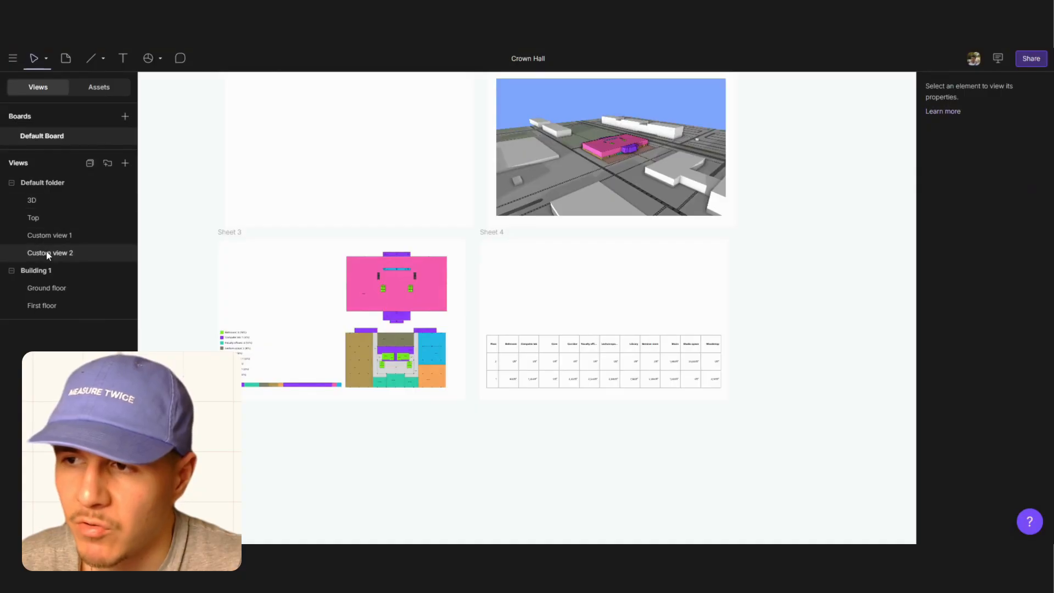
left_click_drag(49, 252, 319, 350)
left_click(1024, 201)
left_click_drag(416, 275, 406, 280)
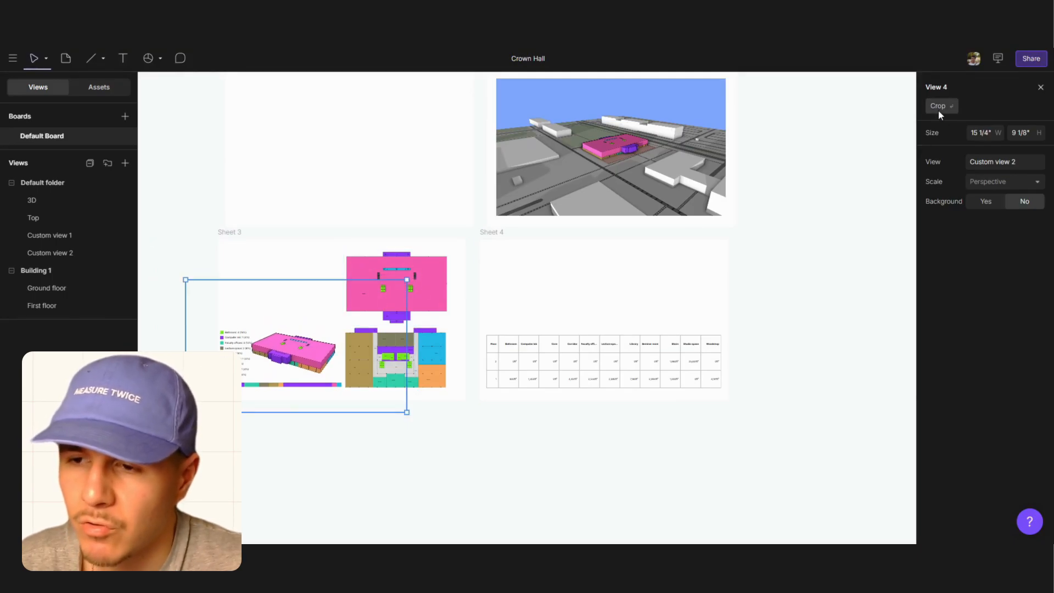
Crop the Custom view 2 frame closely around the building and fit it between the chart legend and the Ground floor plan
left_click_drag(294, 281, 296, 321)
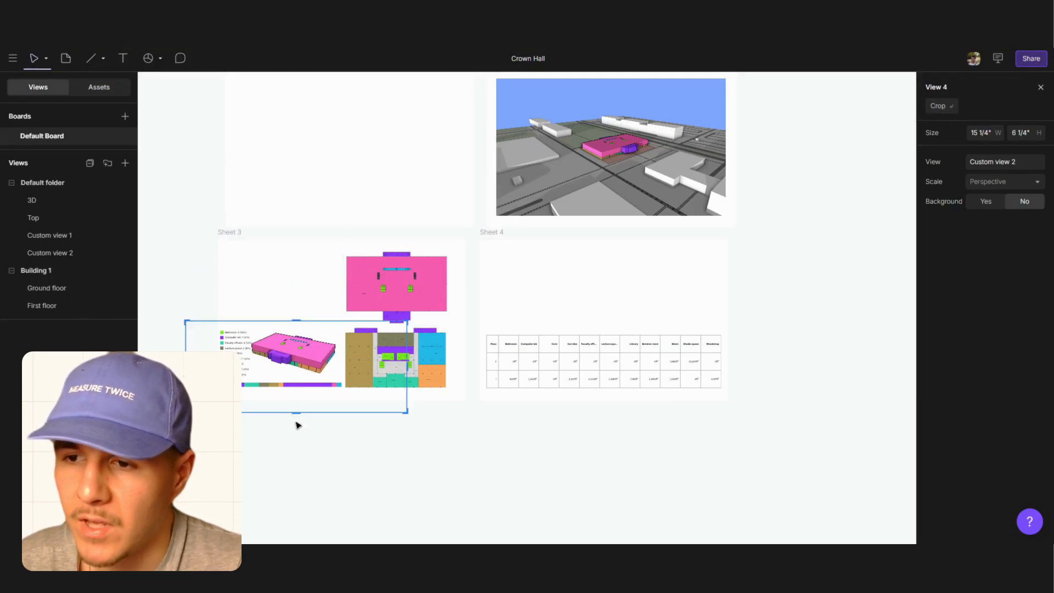
left_click_drag(296, 412, 308, 381)
left_click_drag(407, 351, 315, 358)
left_click(942, 106)
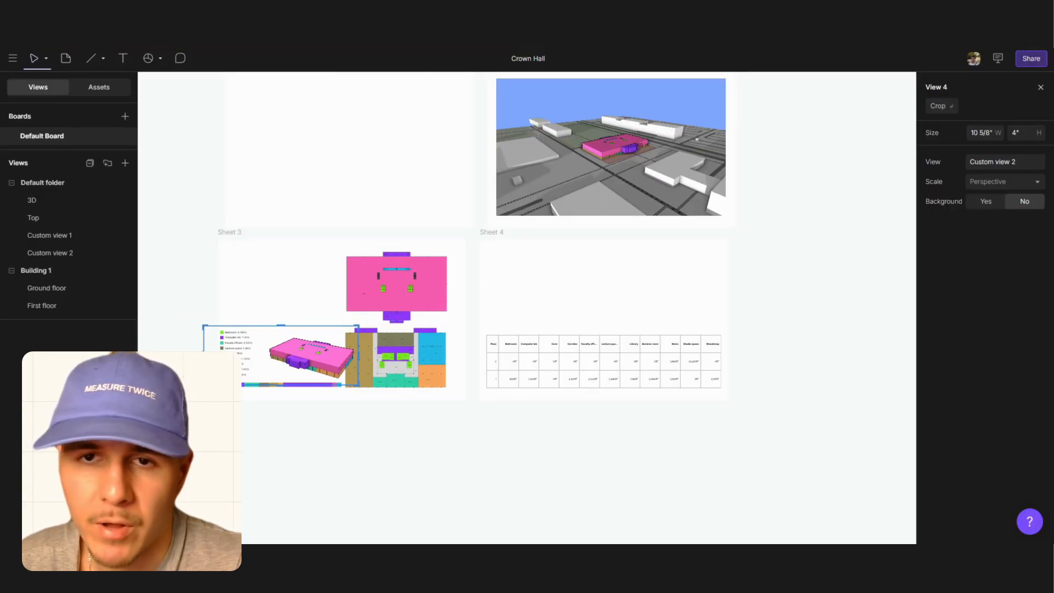
left_click_drag(204, 356, 300, 351)
left_click(185, 280)
left_click(377, 459)
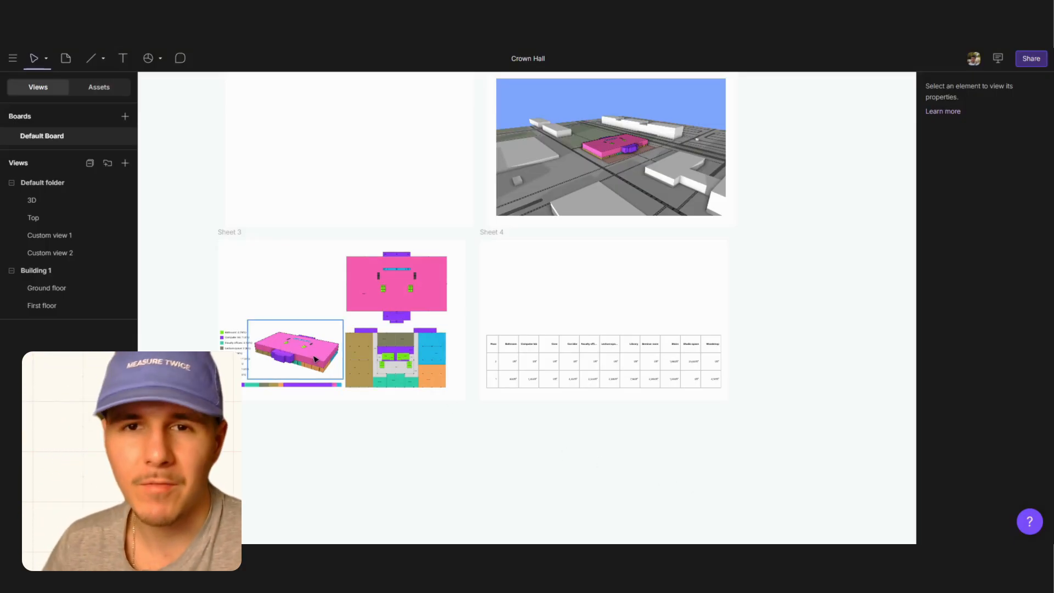
Add a dynamic text above the building view on Sheet 3, set to Site Total Area from the 3D view
scroll(686, 475, "down", 4)
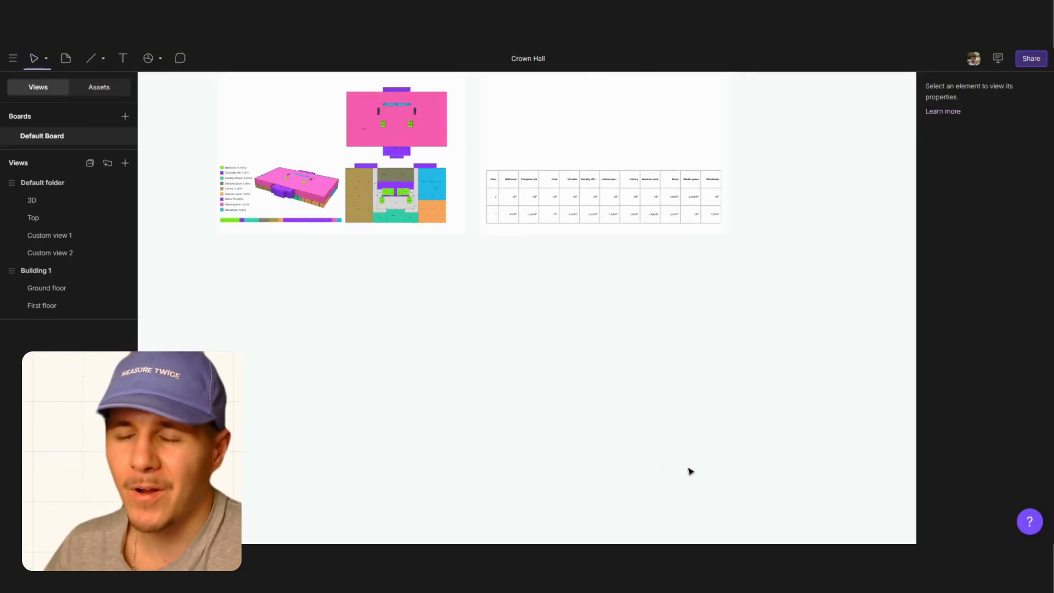
scroll(708, 466, "up", 4)
scroll(626, 421, "down", 1, "ctrl")
scroll(346, 335, "up", 4, "ctrl")
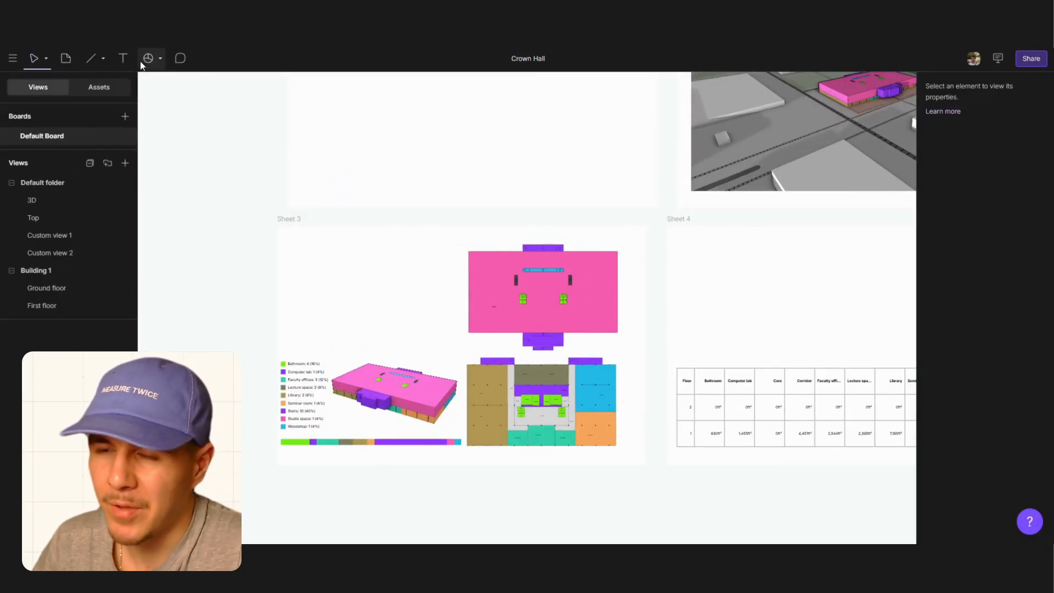
left_click(158, 58)
left_click(192, 131)
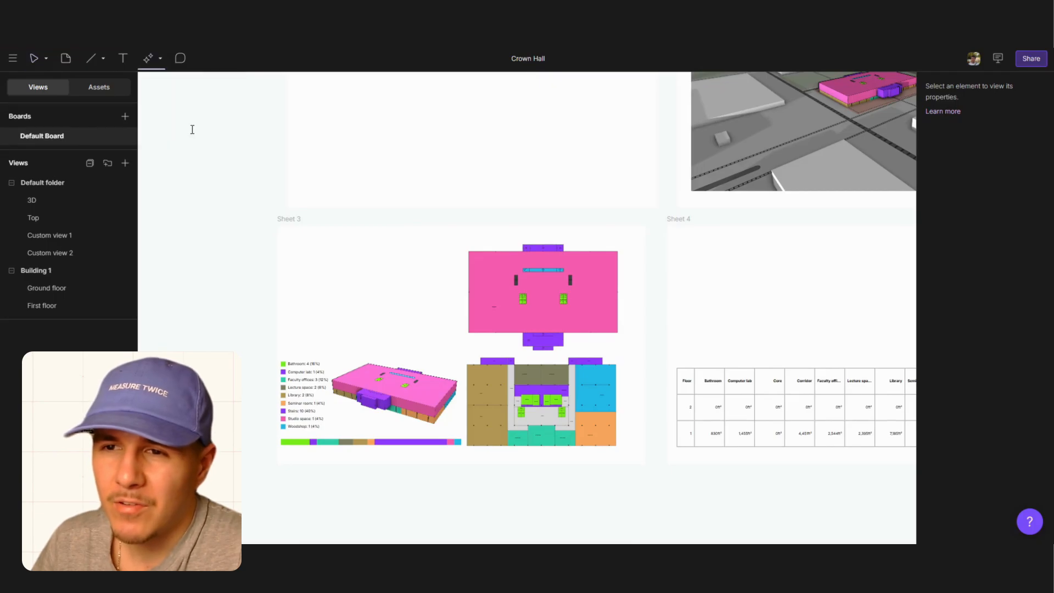
left_click(316, 280)
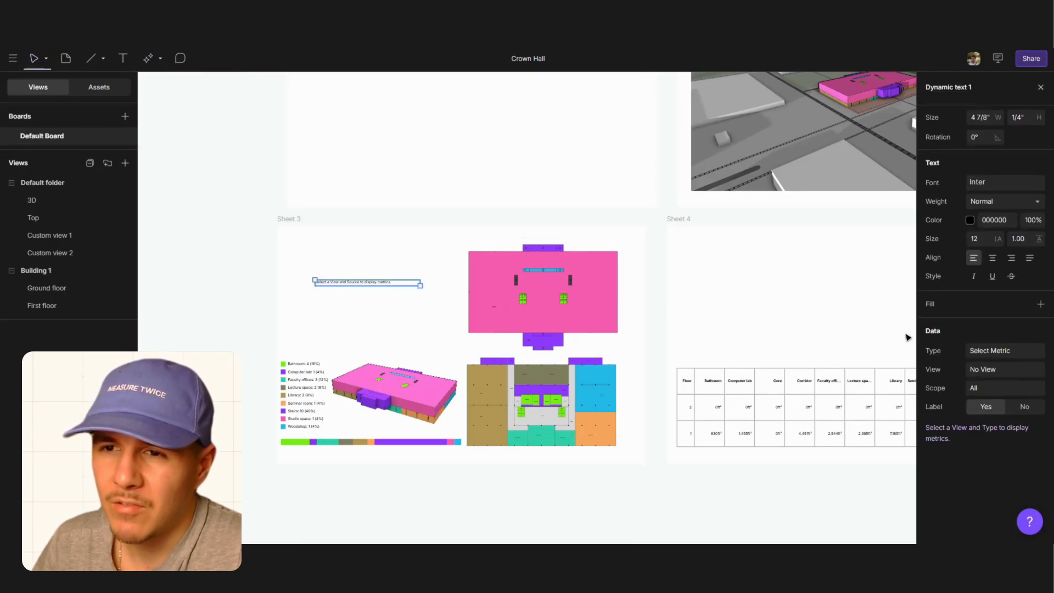
left_click(1027, 351)
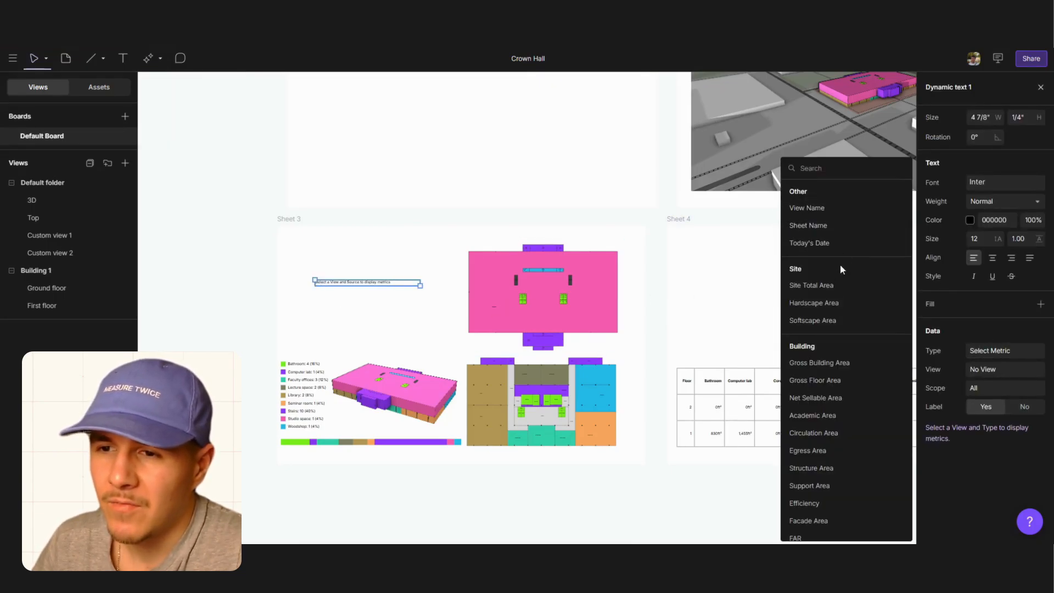
left_click(834, 286)
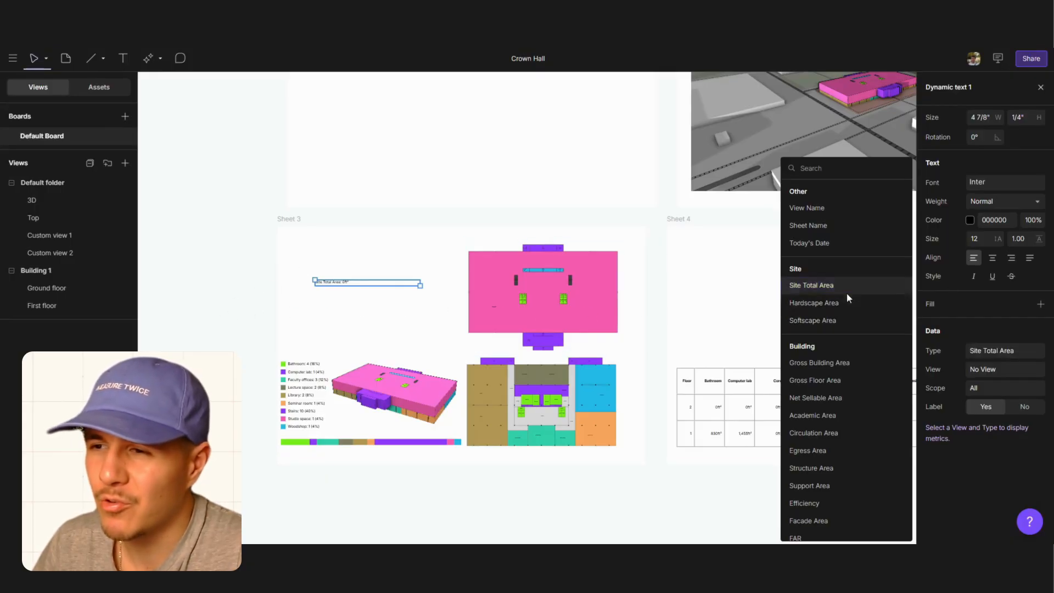
left_click(983, 369)
left_click(796, 366)
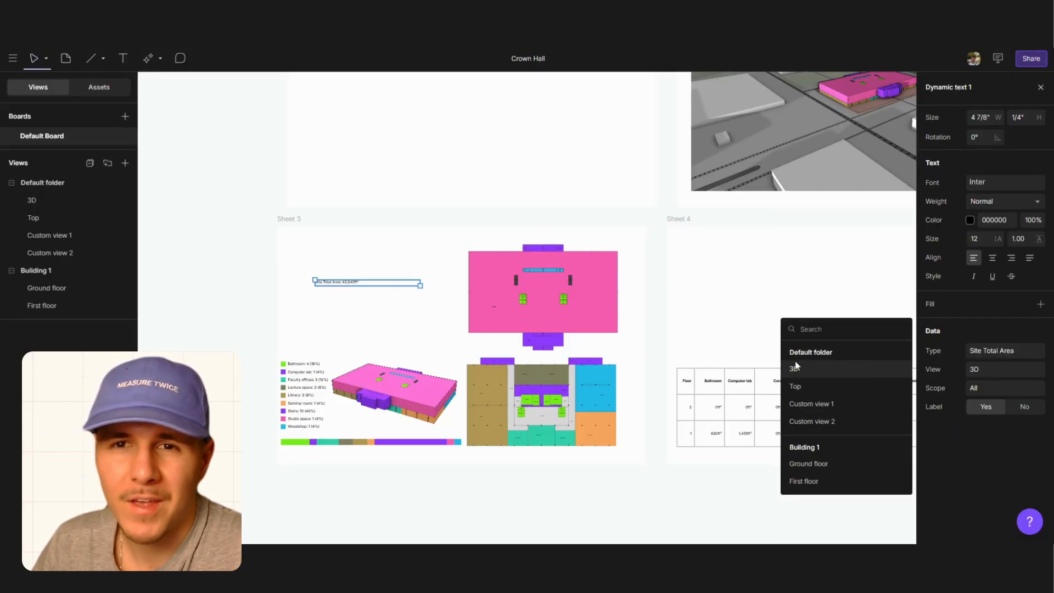
Duplicate the Site Total Area text on Sheet 3, place the copy directly below it, and set its data type to Gross Building Area
left_click(204, 282)
left_click(159, 58)
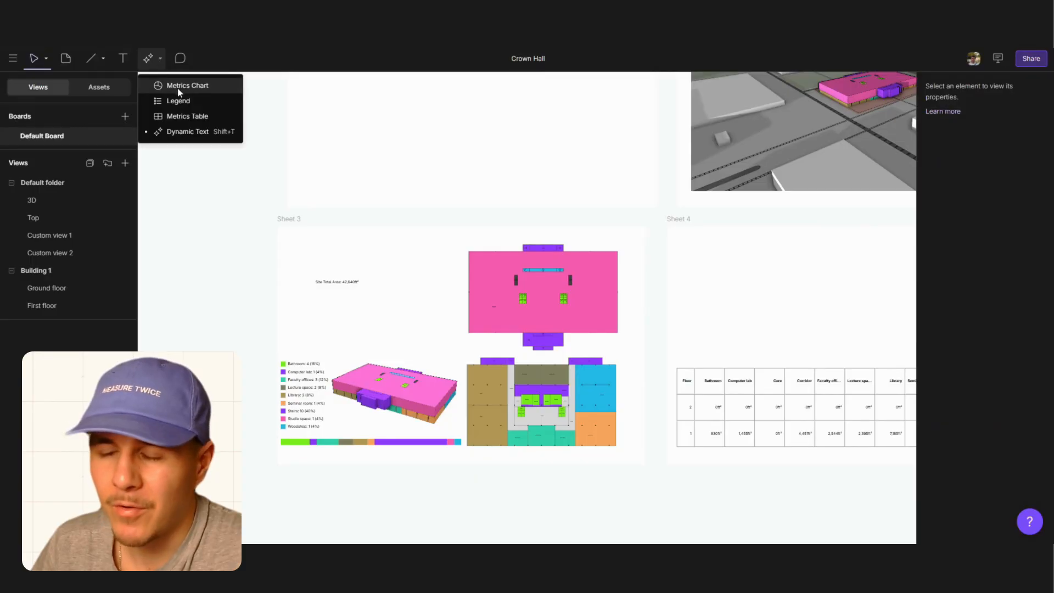
left_click(177, 133)
left_click(337, 281)
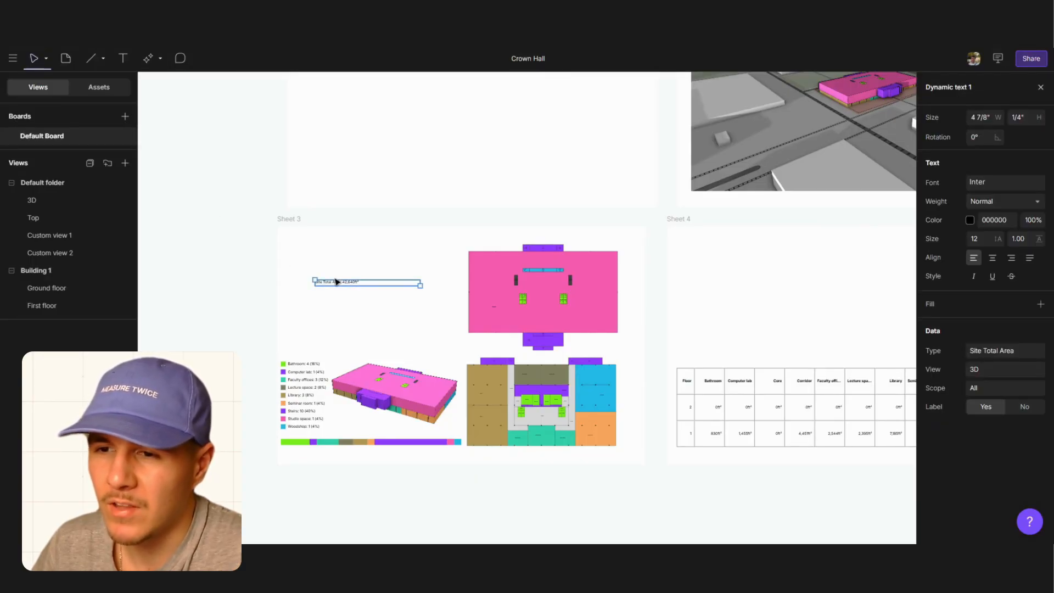
key("ctrl+v")
left_click_drag(337, 289, 334, 290)
left_click(995, 354)
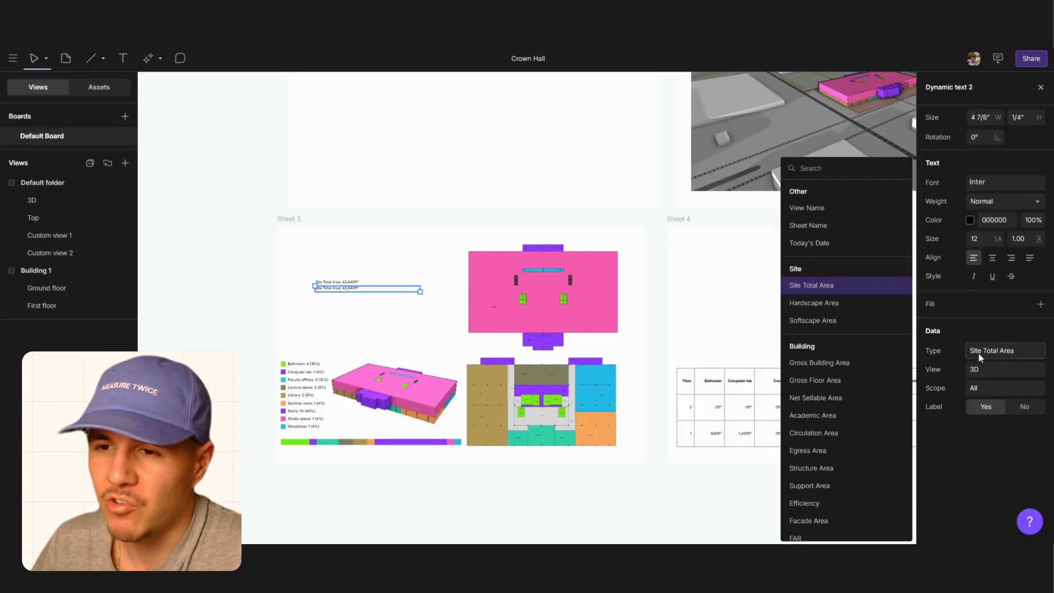
left_click(847, 361)
Duplicate the Gross Building Area text, align the copy beneath it, and set its data type to Academic Area
key("ctrl+d")
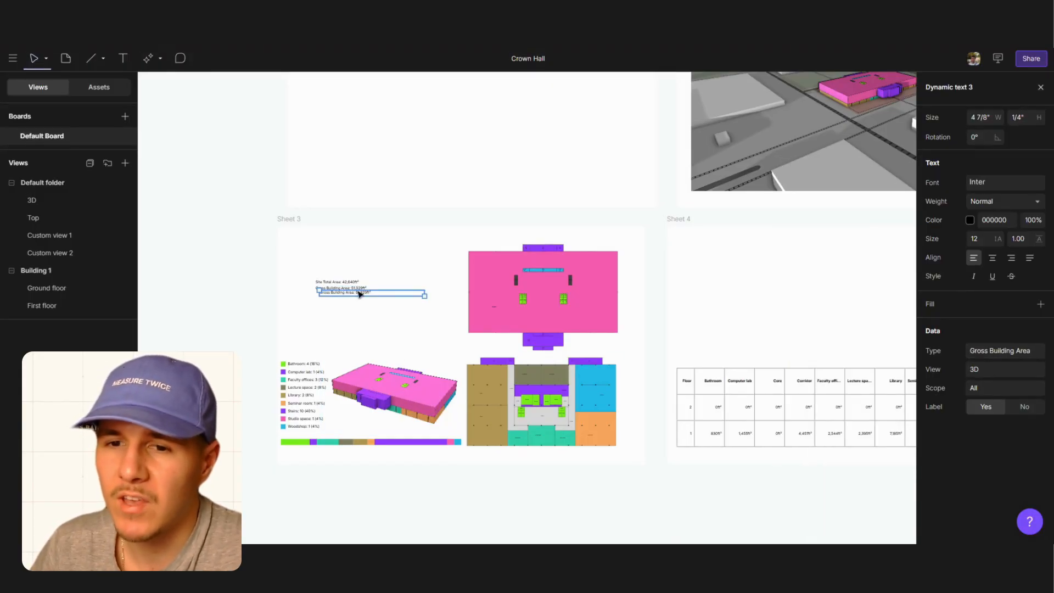
left_click_drag(357, 293, 352, 294)
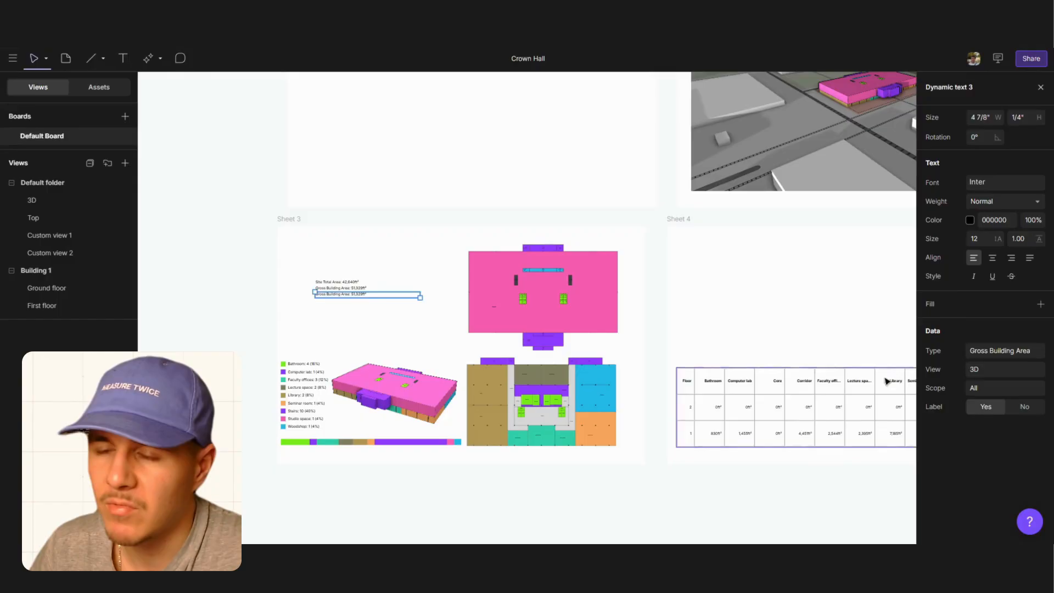
left_click(977, 353)
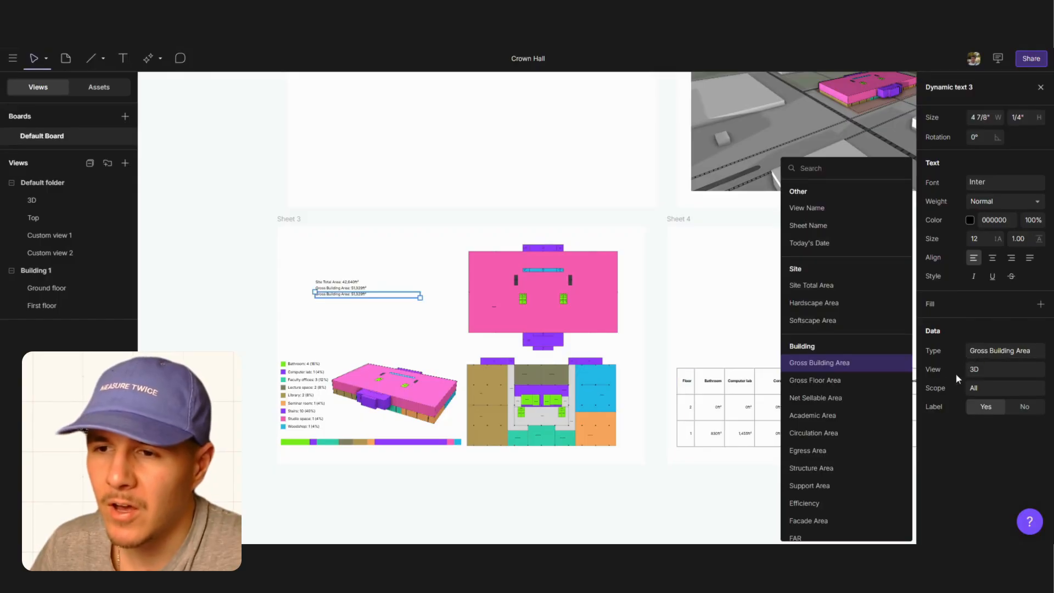
left_click(860, 382)
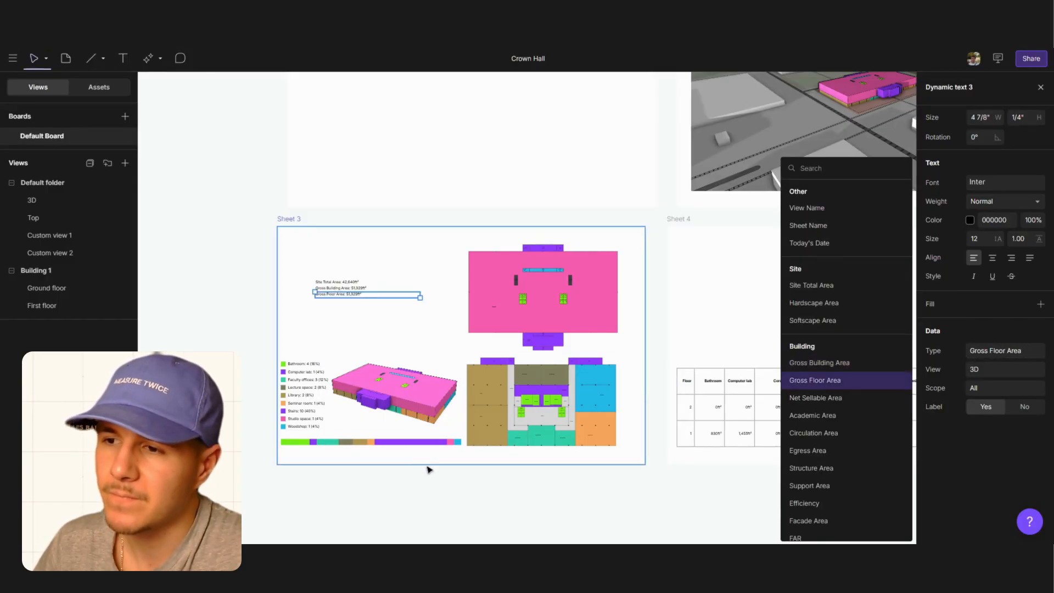
left_click(854, 399)
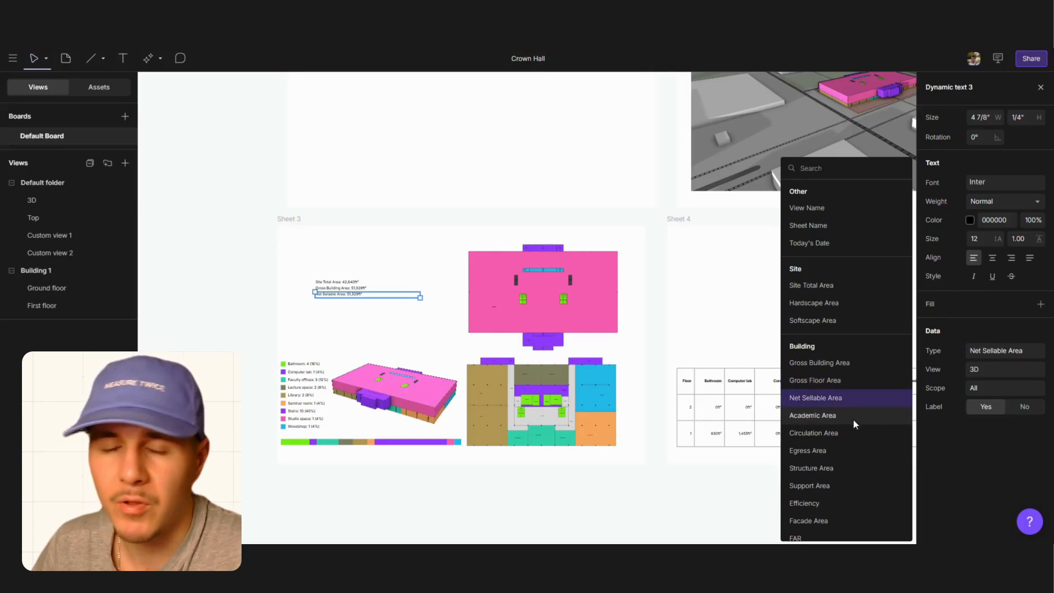
left_click(852, 418)
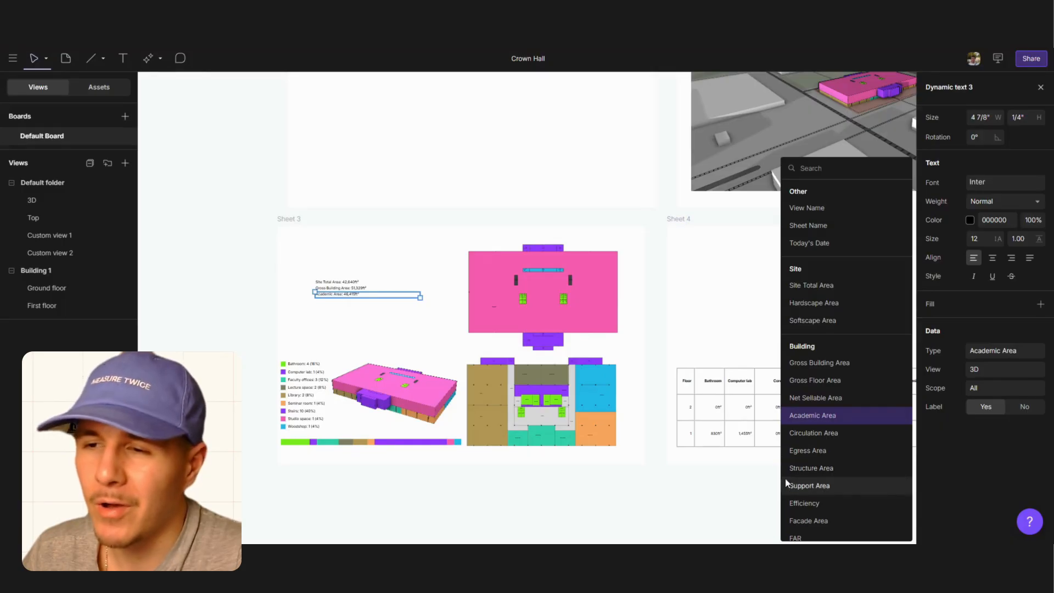
Duplicate the Academic Area text, align the copy beneath it, and set its data type to Facade Area
key("ctrl+d")
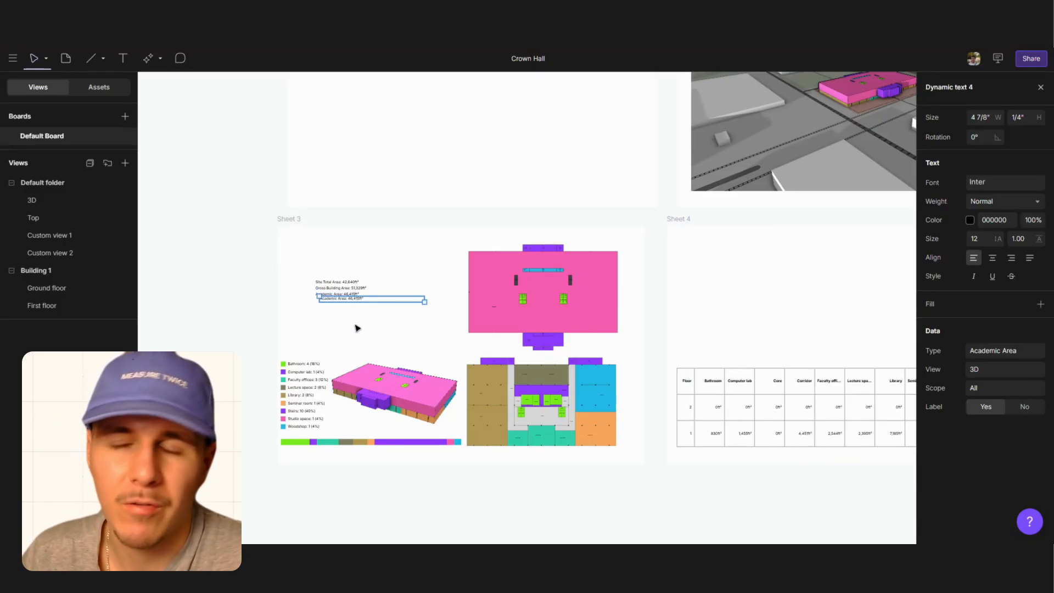
left_click_drag(346, 300, 339, 301)
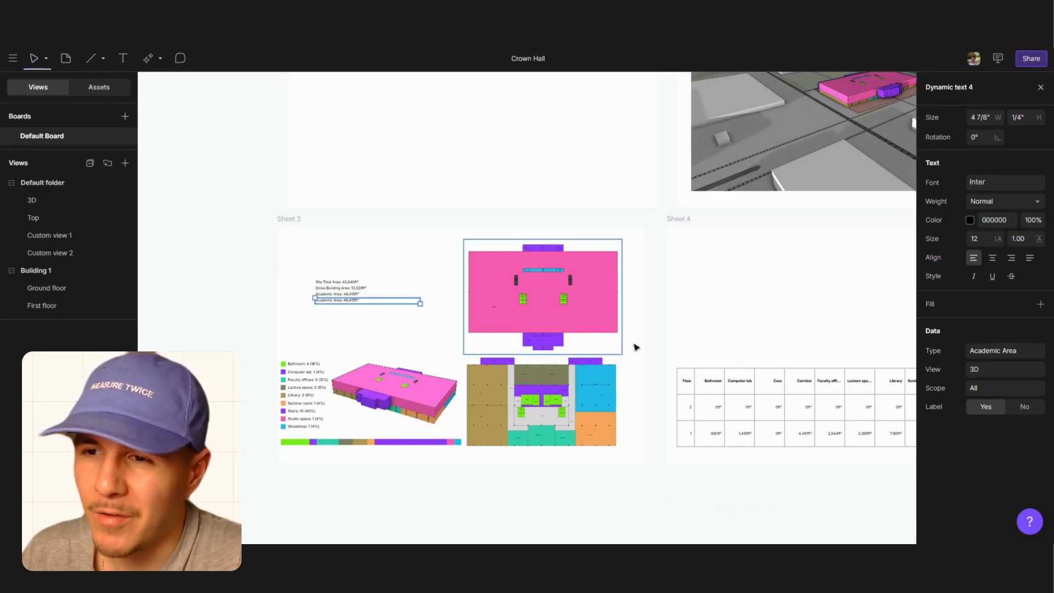
left_click(1006, 352)
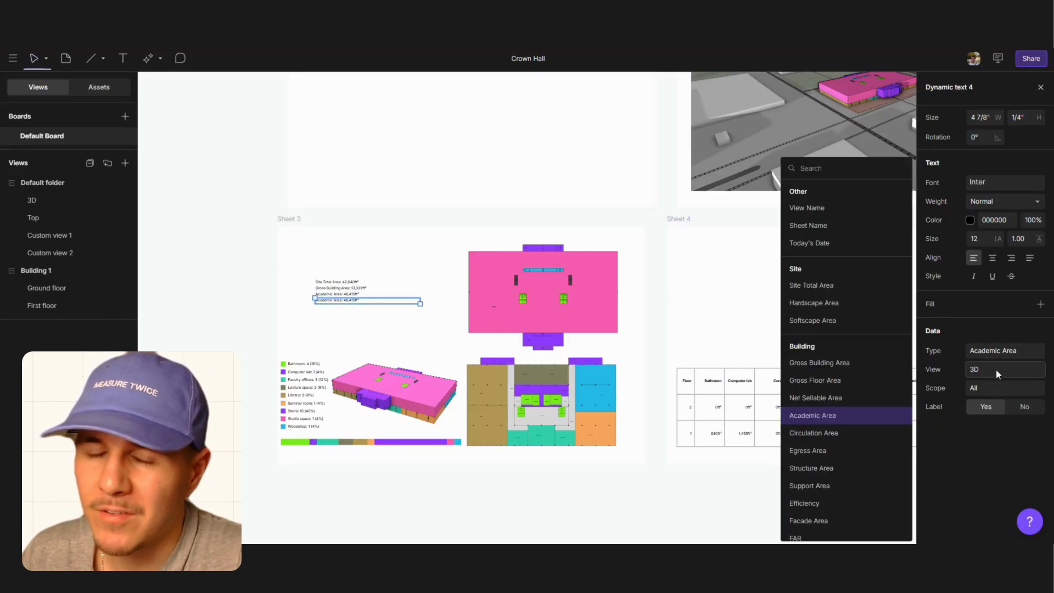
left_click(858, 534)
scroll(858, 535, "down", 2)
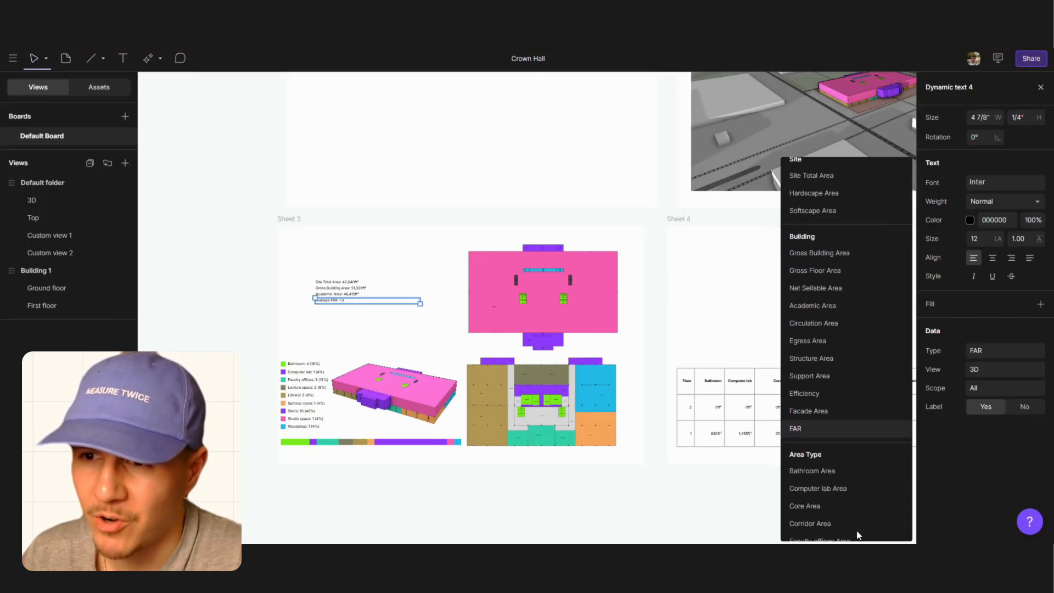
left_click(844, 392)
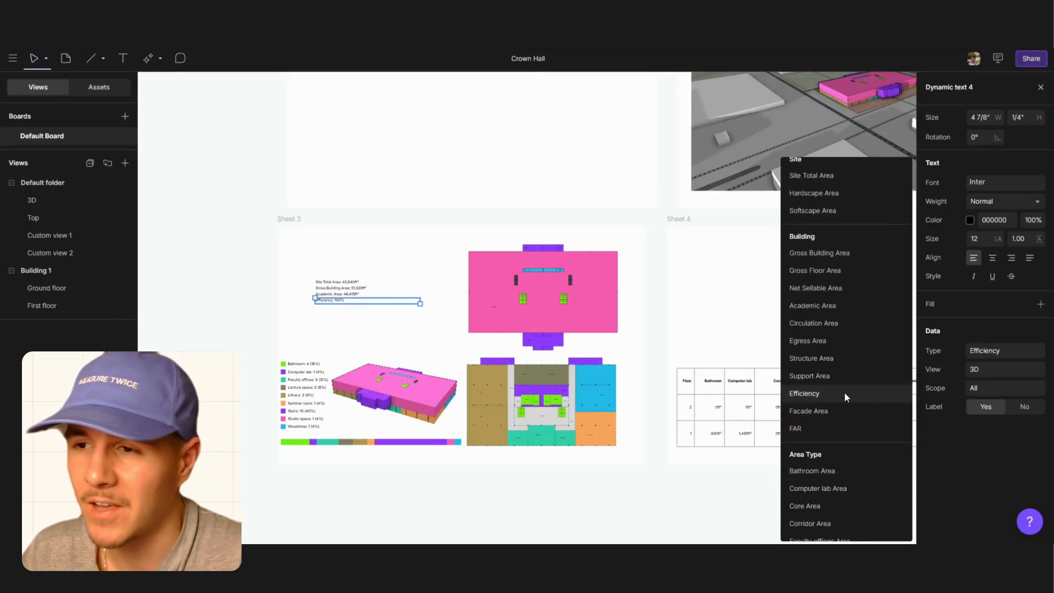
left_click(844, 410)
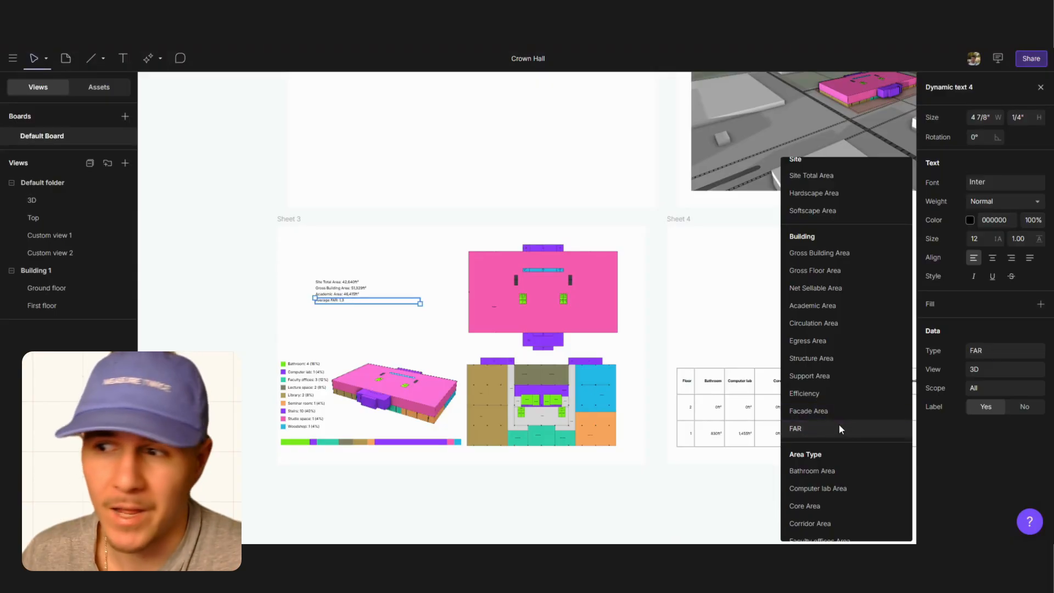
left_click(840, 427)
left_click(818, 410)
left_click(604, 488)
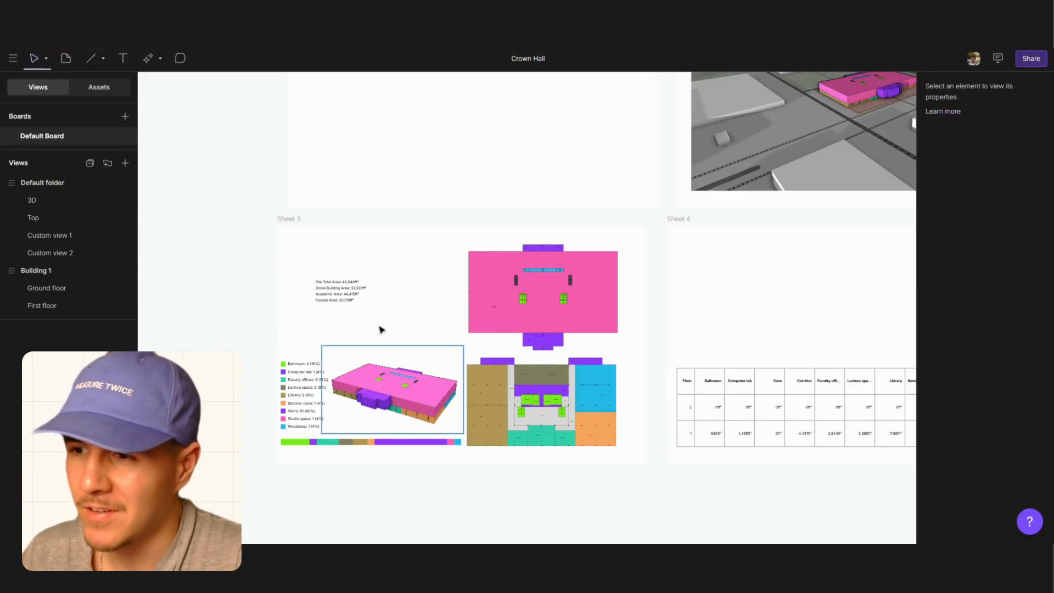
Select the four dynamic text lines together and move them closer to the left edge of Sheet 3
left_click(353, 301)
left_click(354, 295, "shift")
left_click(357, 289, "shift")
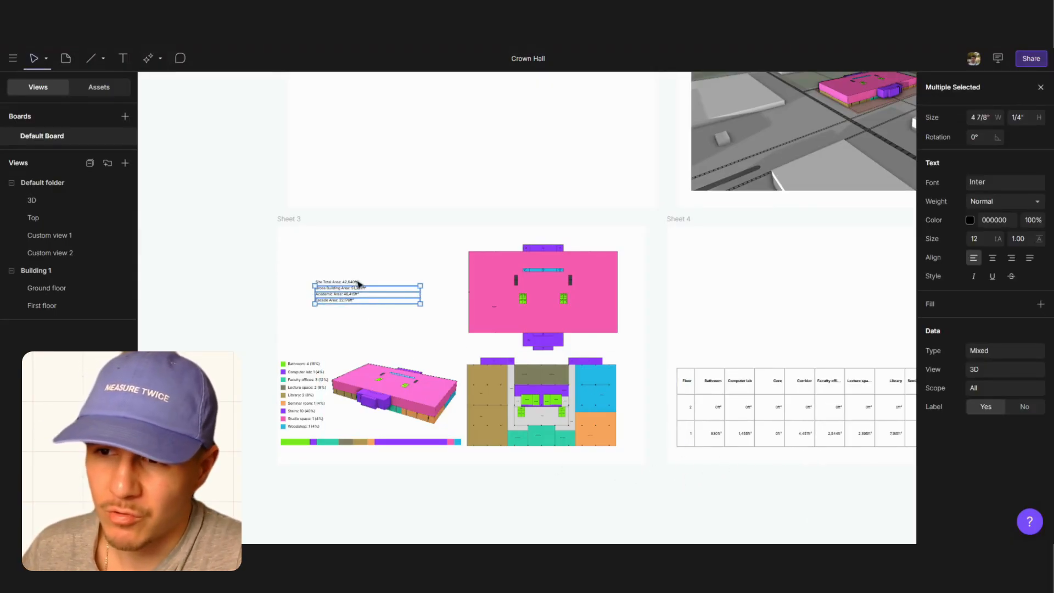
left_click(359, 283, "shift")
left_click_drag(362, 286, 336, 281)
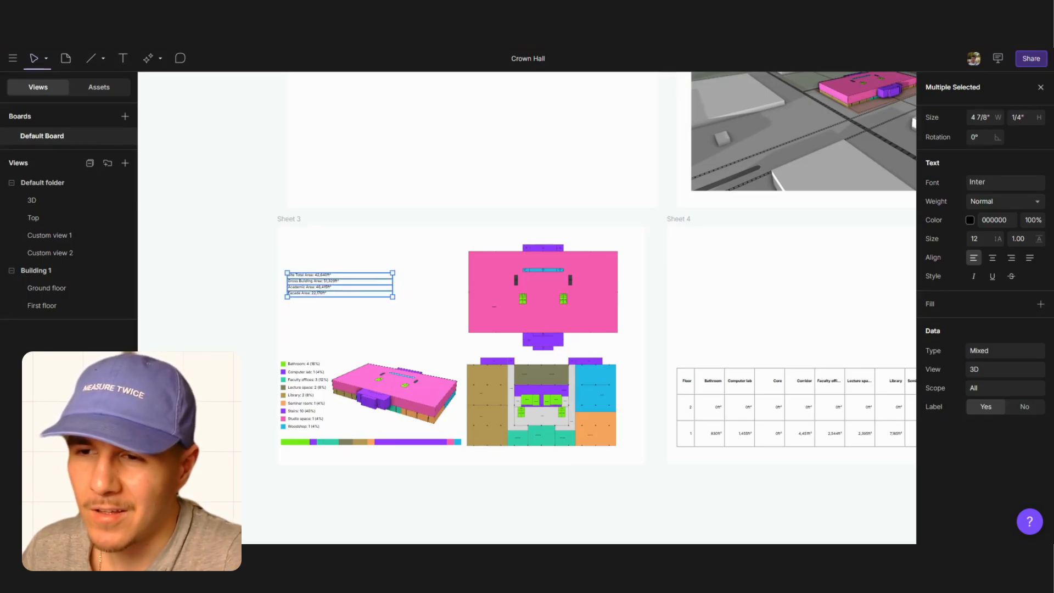
left_click(341, 310)
left_click(334, 276)
left_click(334, 281, "shift")
left_click(336, 287, "shift")
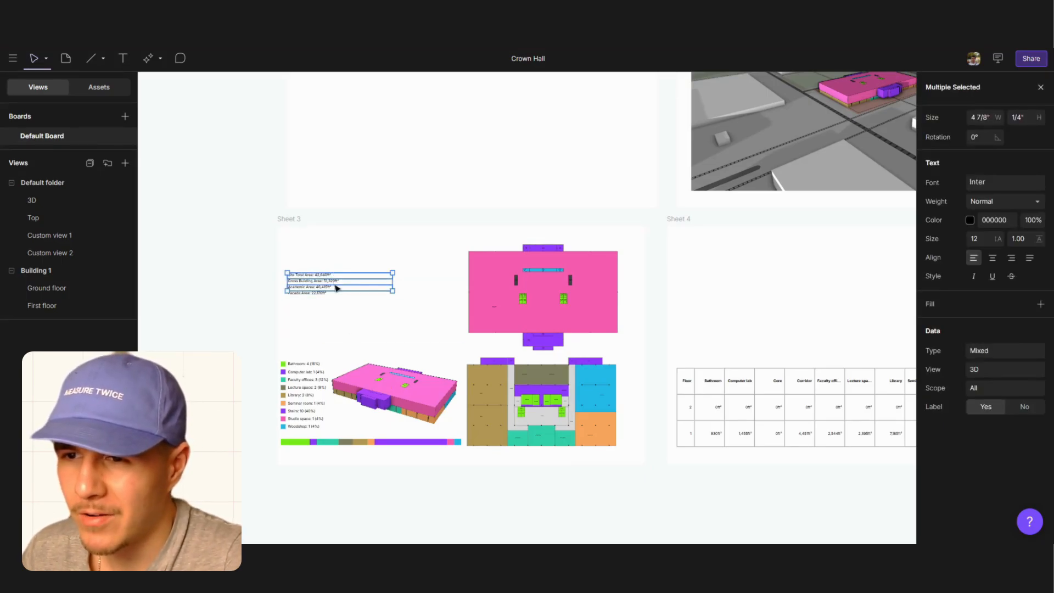
left_click_drag(332, 290, 336, 304)
left_click(336, 308)
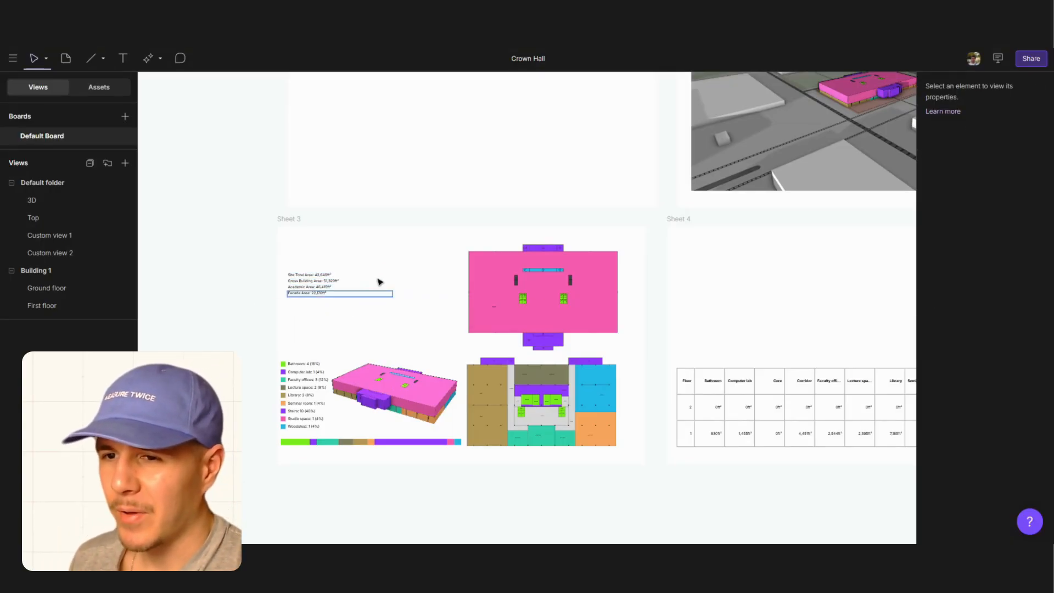
Shift the four text lines slightly down and move the building view off the chart to the upper part of Sheet 3
left_click_drag(377, 262, 327, 297)
left_click(374, 378)
left_click_drag(375, 380, 395, 277)
left_click(233, 306)
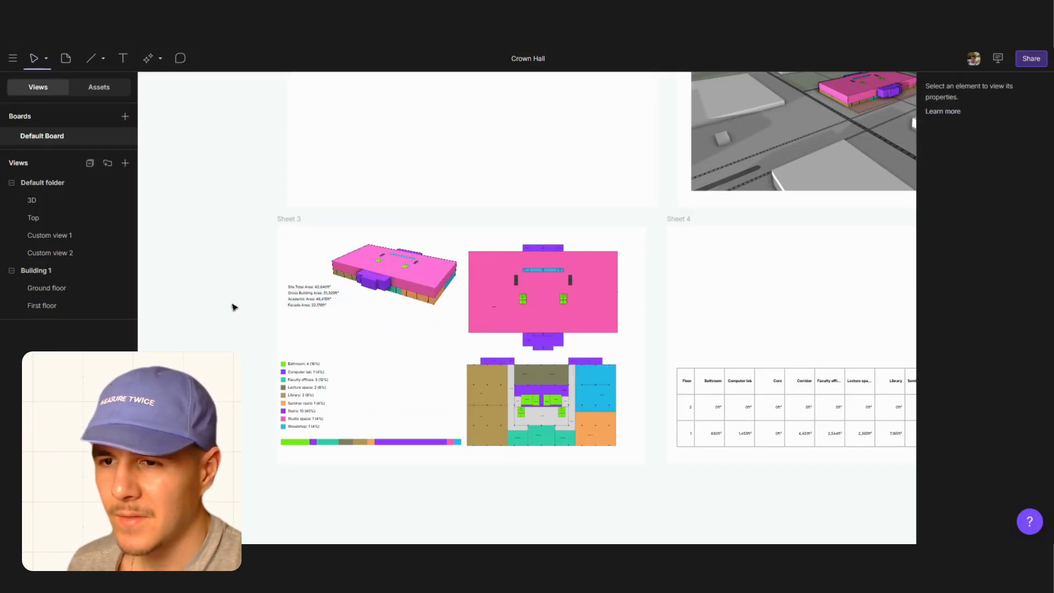
Move the four dynamic text lines into the chart's empty area beside its legend, level with the first legend entry
left_click(354, 396)
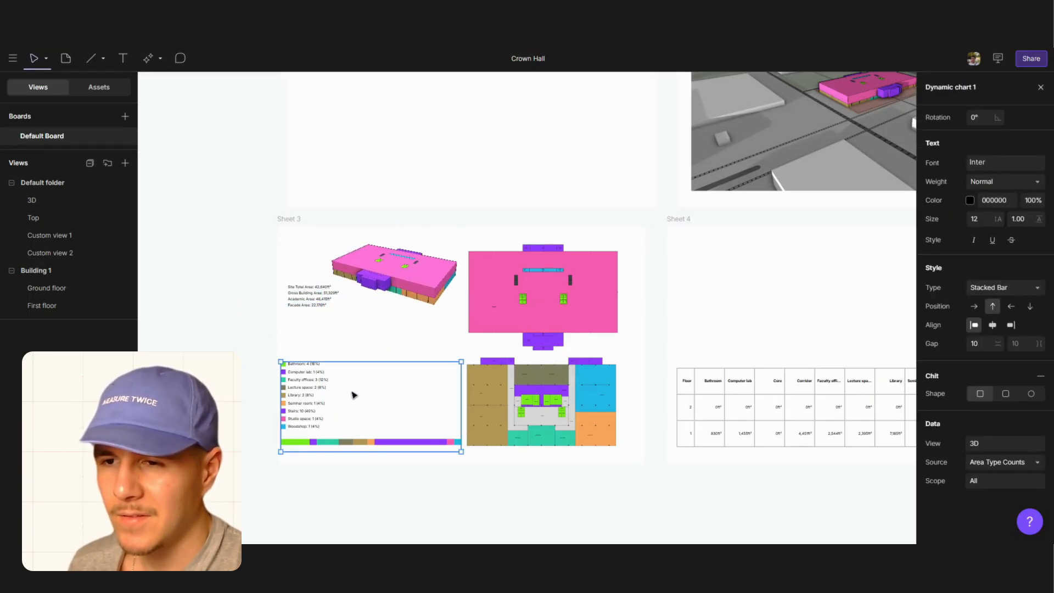
left_click(252, 395)
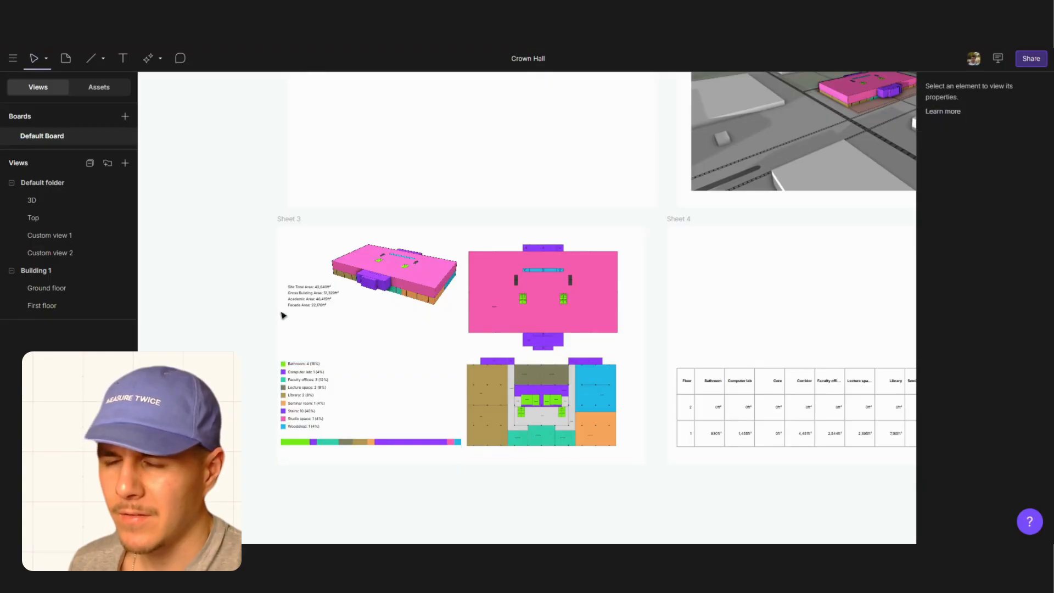
left_click_drag(313, 266, 372, 377)
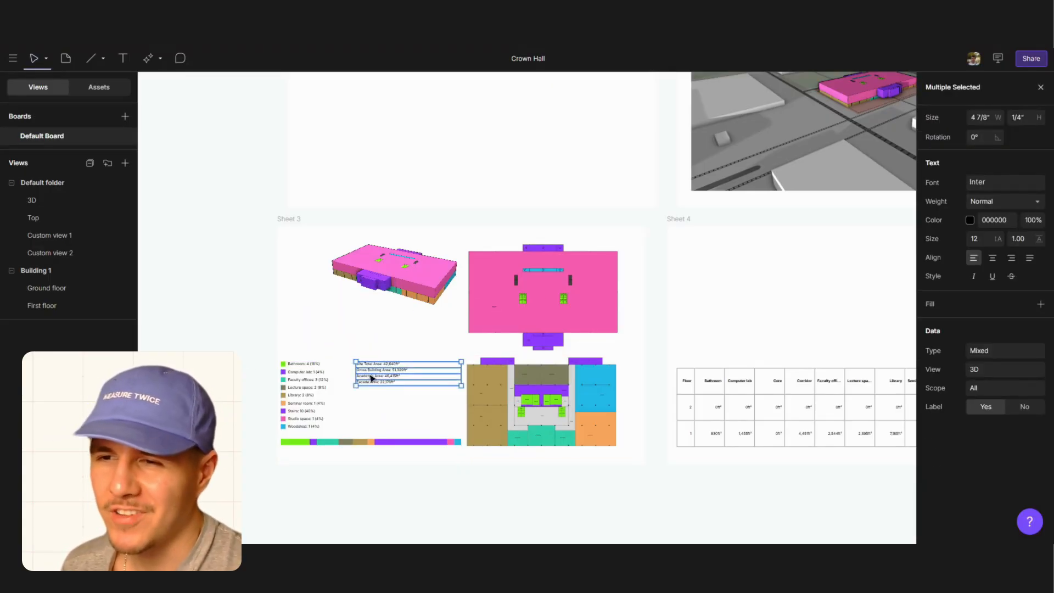
Move the building view down so it sits just above the chart legend and the dynamic text lines
key("Escape")
left_click(417, 287)
left_click_drag(418, 287, 395, 316)
key("Escape")
left_click(395, 306)
key("Escape")
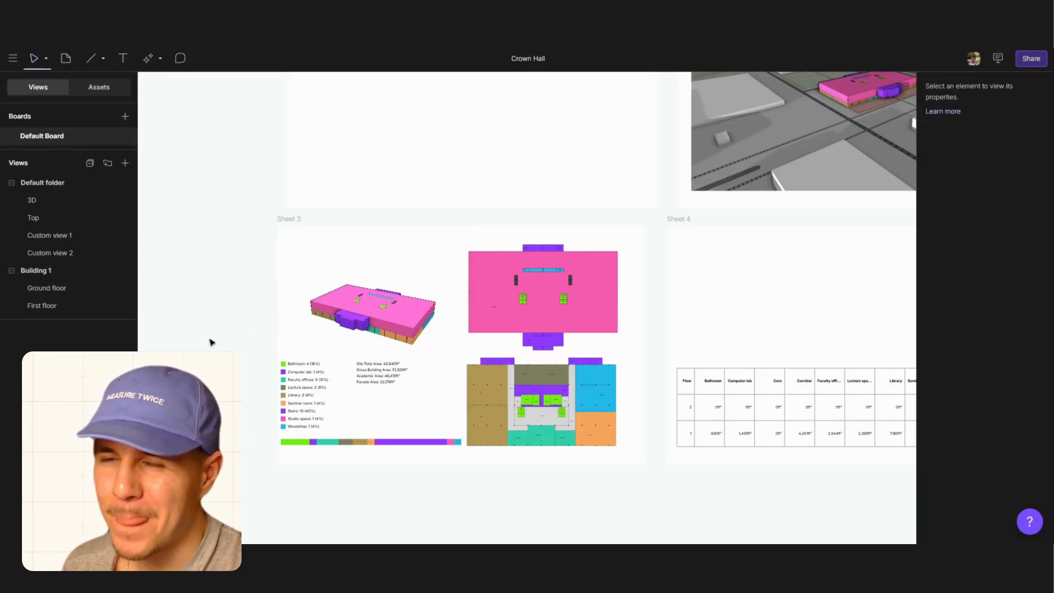
left_click(132, 55)
left_click(308, 254)
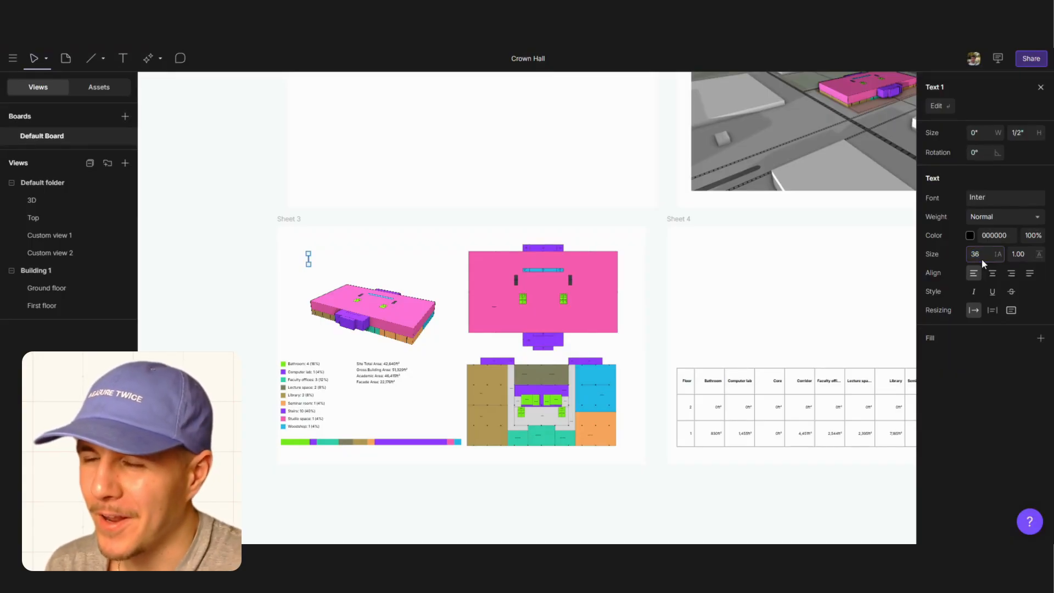
key("Escape")
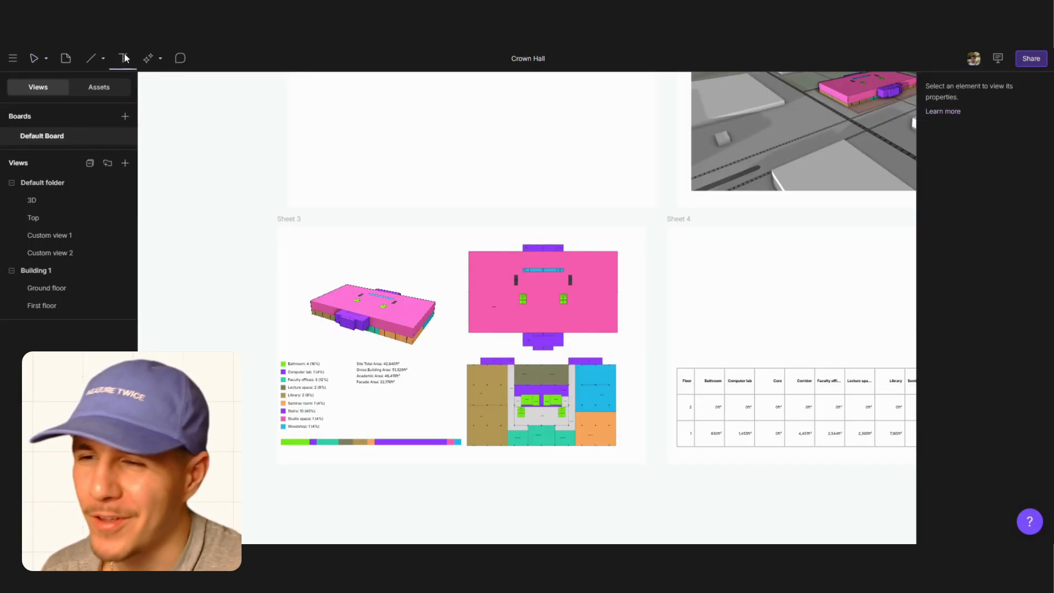
Add the title text "Site and building metrics" above the building view on Sheet 3
left_click(300, 255)
type("Site area")
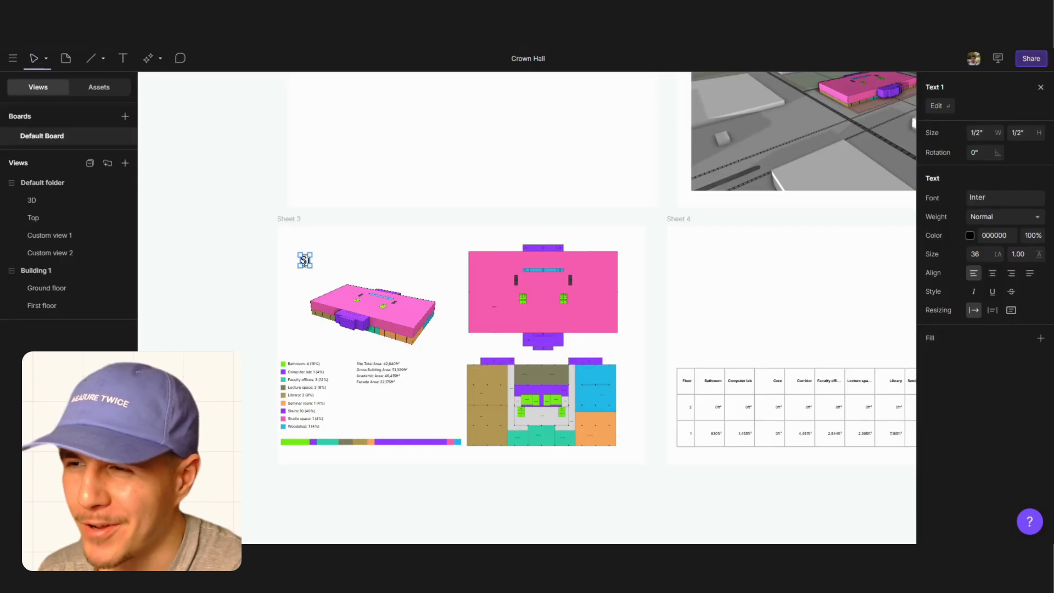
key("BackSpace")
key("BackSpace")
key("BackSpace")
type("nd")
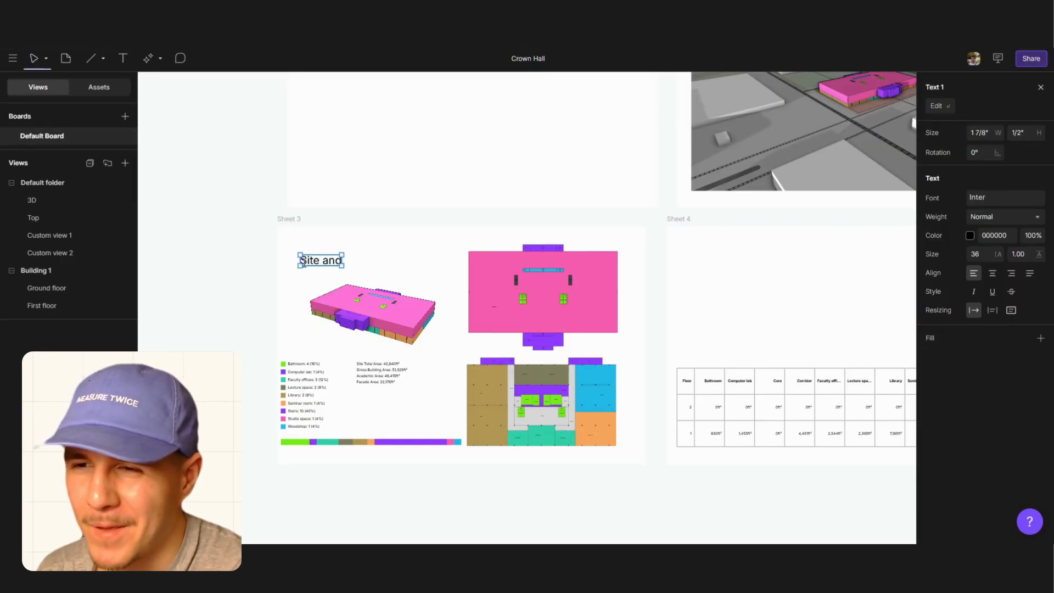
type(" building metrics")
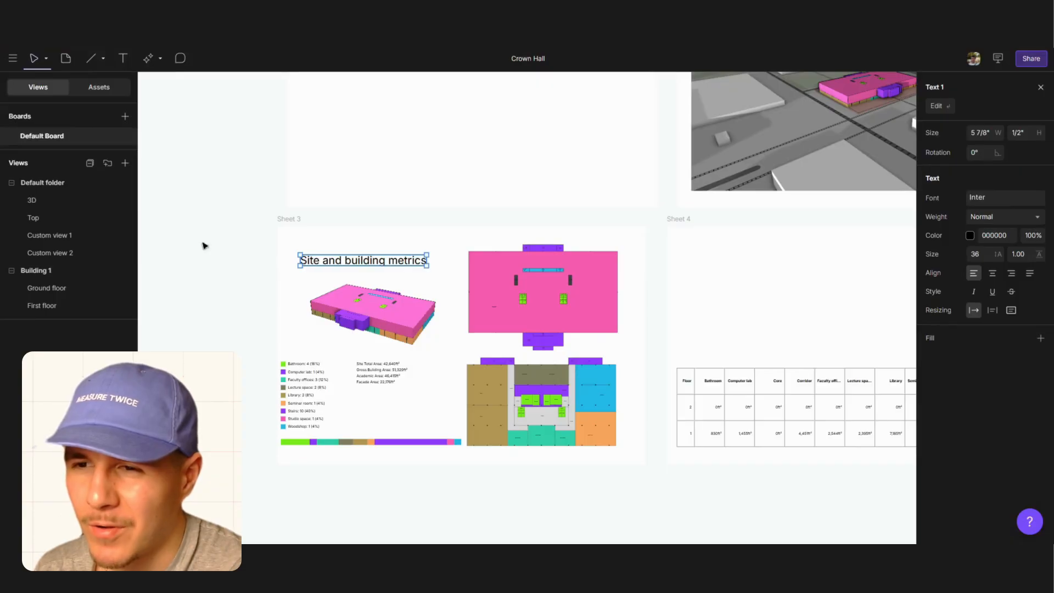
Try the Aboreto font on the "Site and building metrics" title, and settle on Afacad
double_click(379, 260)
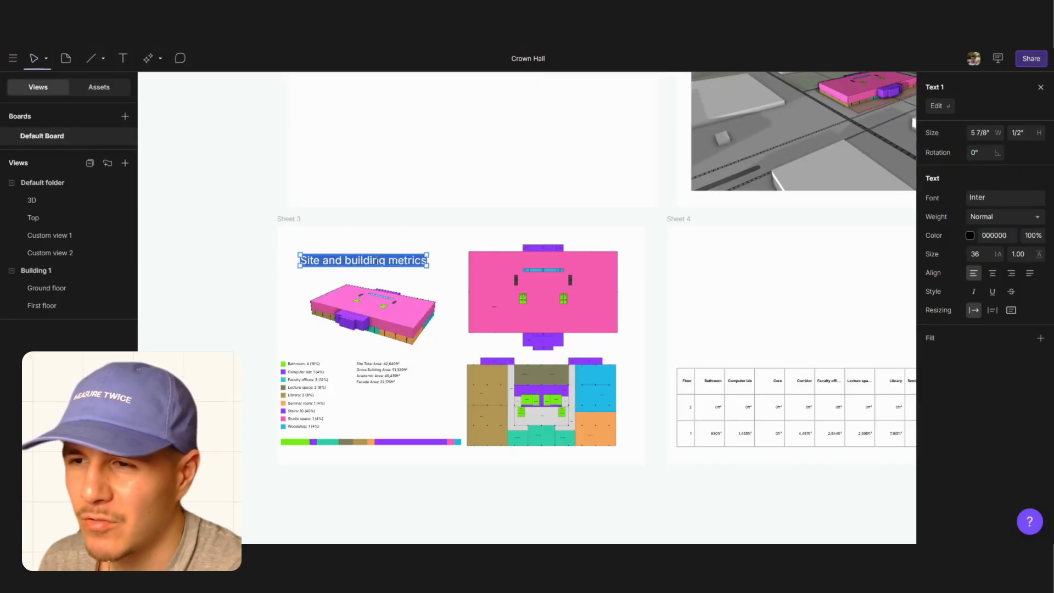
left_click(1015, 199)
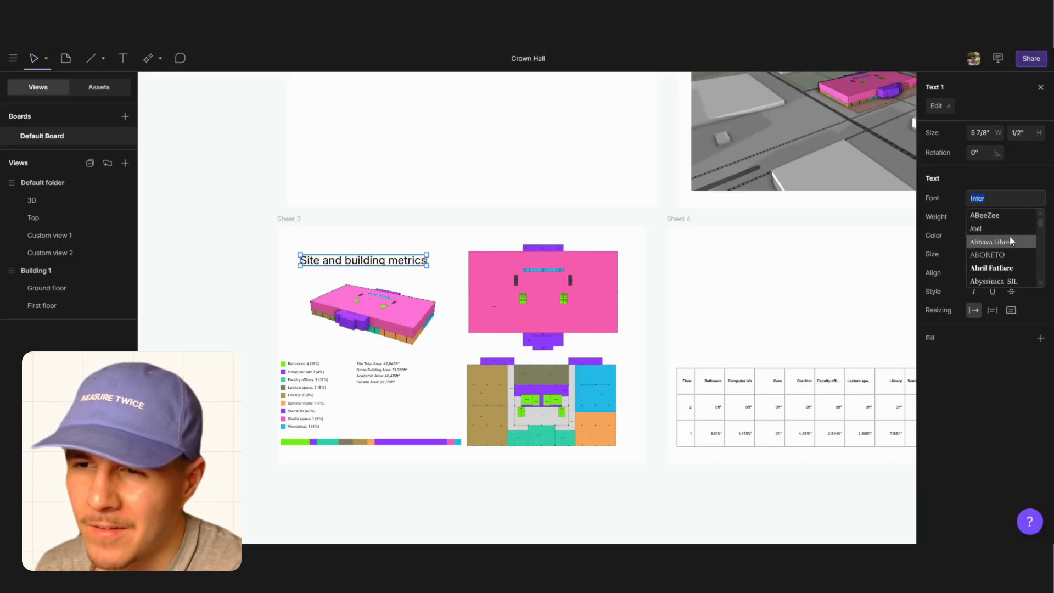
left_click(1009, 255)
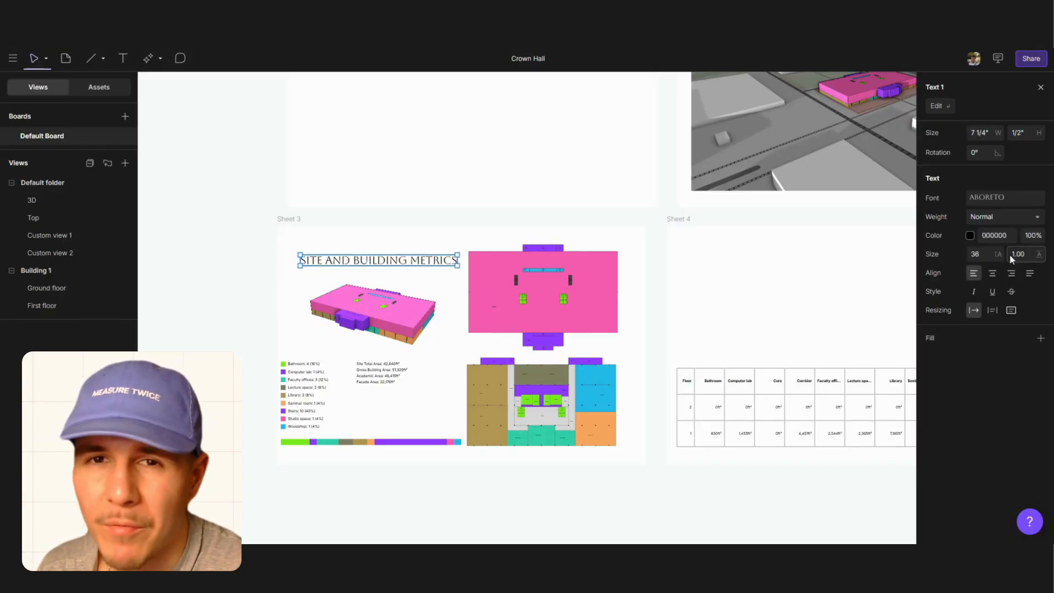
left_click(1013, 200)
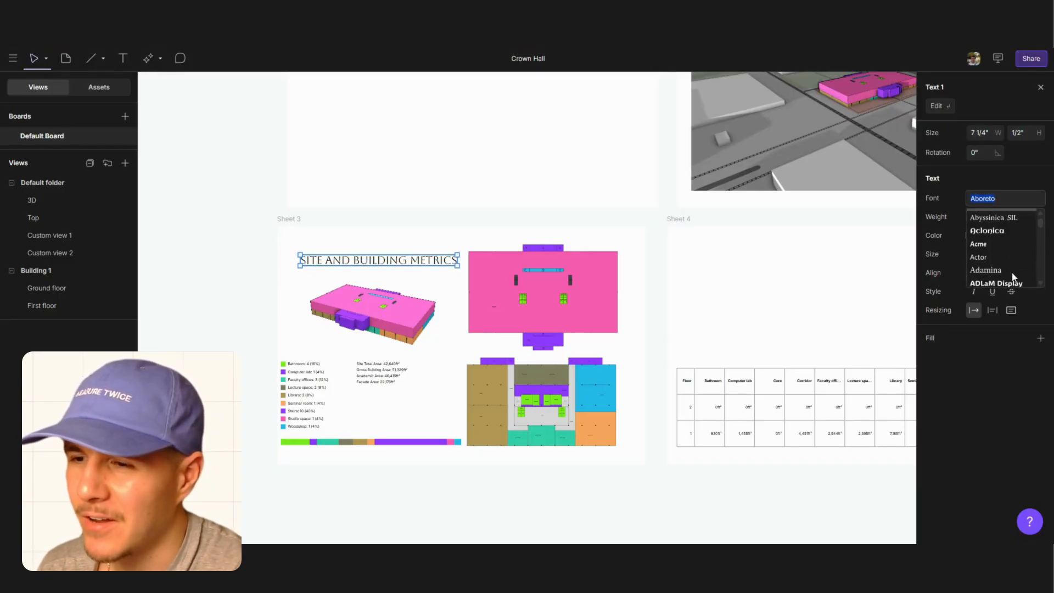
scroll(1013, 271, "down", 2)
left_click(1004, 259)
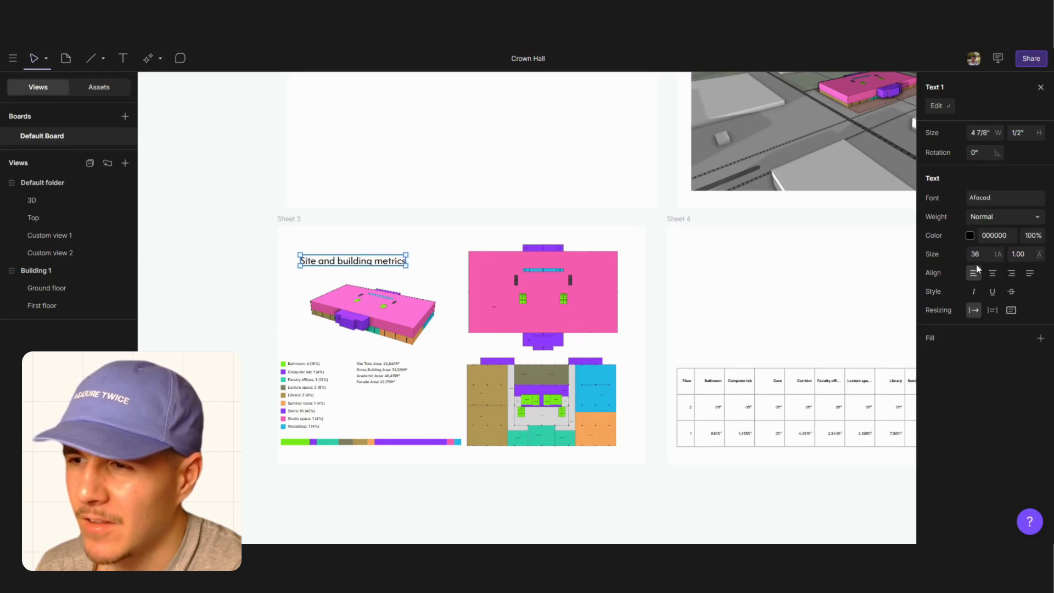
Set the font of the stacked bar chart on Sheet 3 to Afacad
left_click(210, 287)
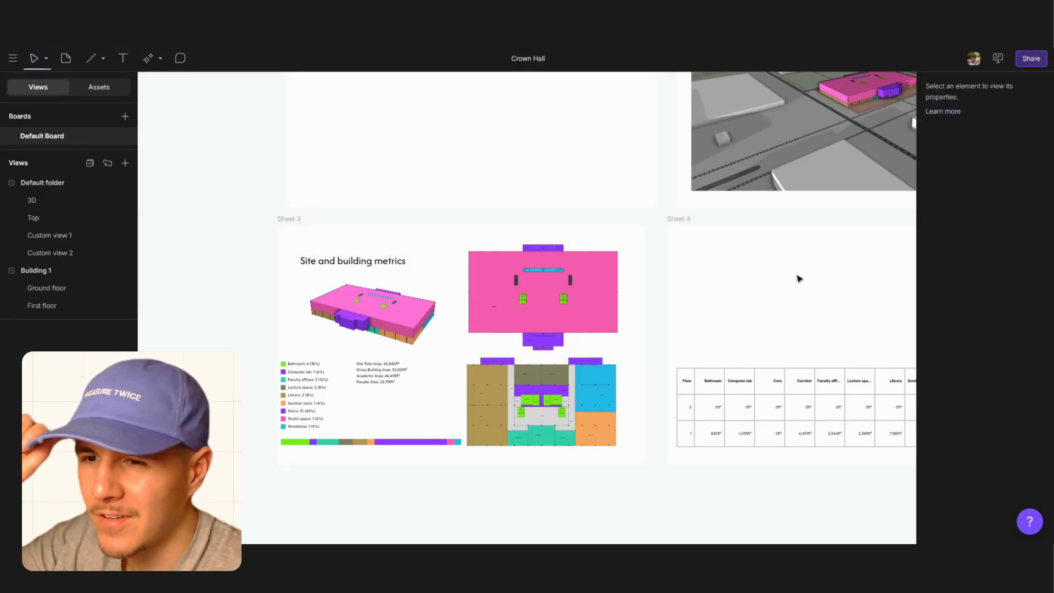
left_click(319, 393)
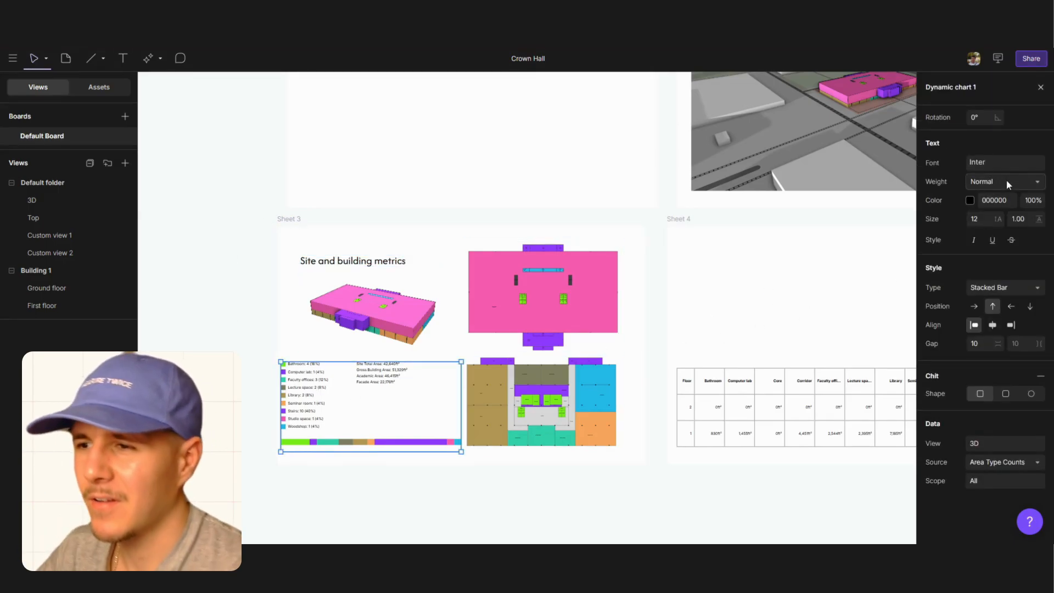
left_click(1009, 160)
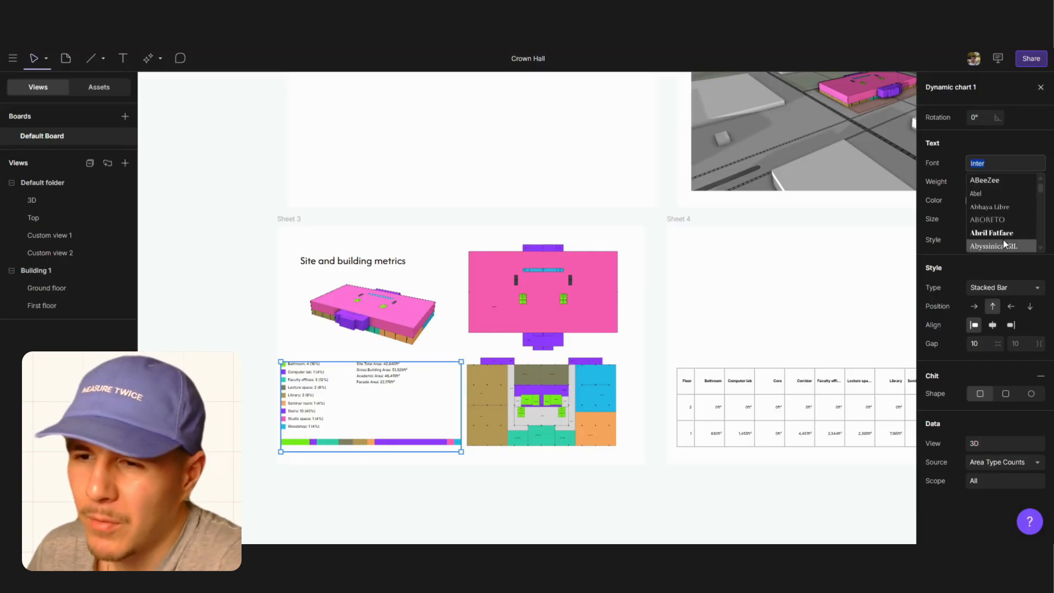
scroll(1003, 239, "down", 2)
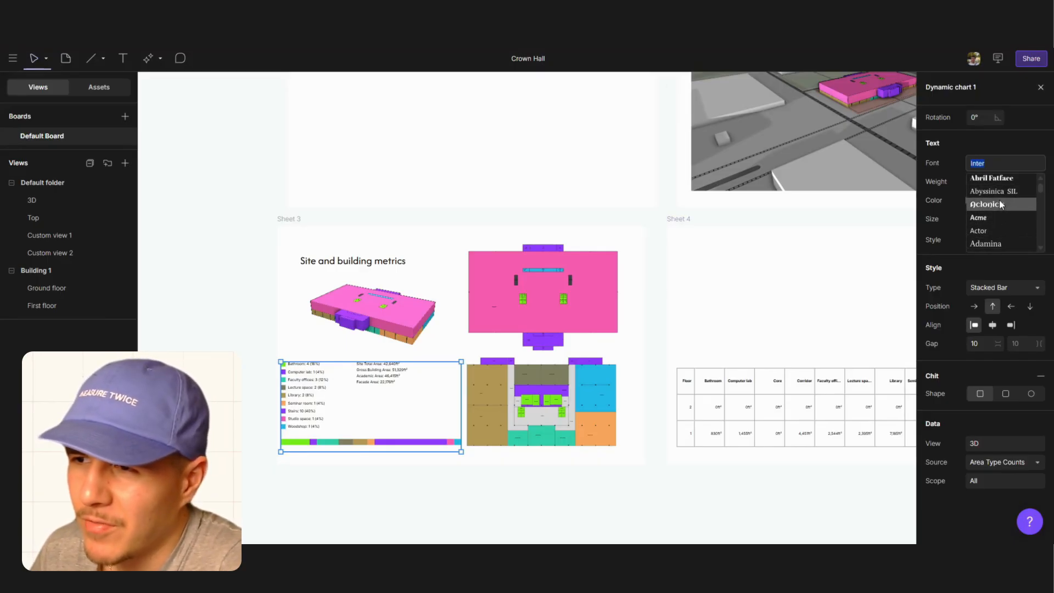
scroll(1003, 234, "down", 3)
left_click(1003, 227)
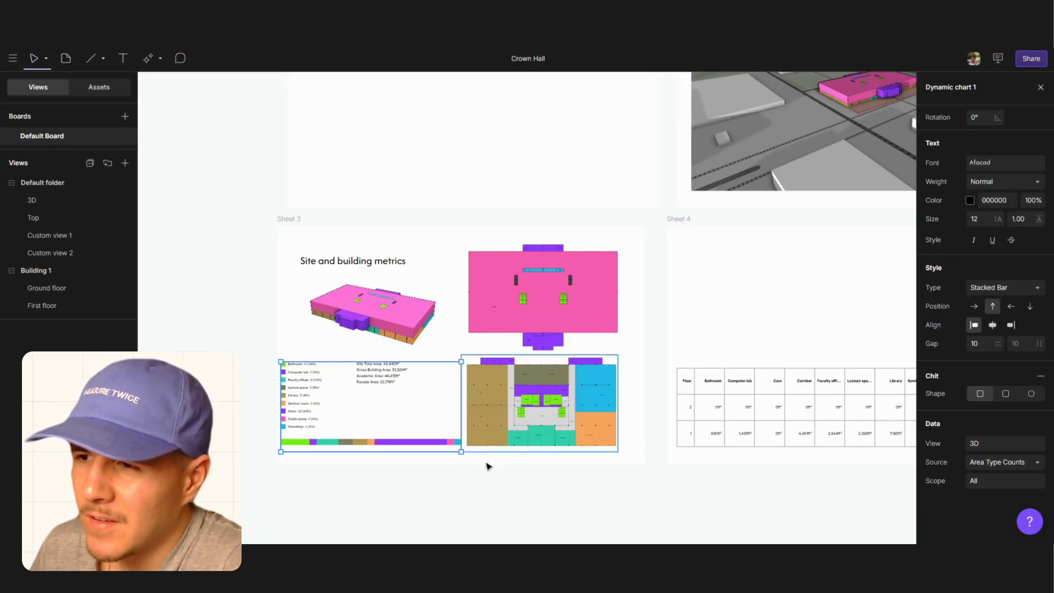
left_click(445, 512)
left_click(393, 364)
left_click(396, 383, "shift")
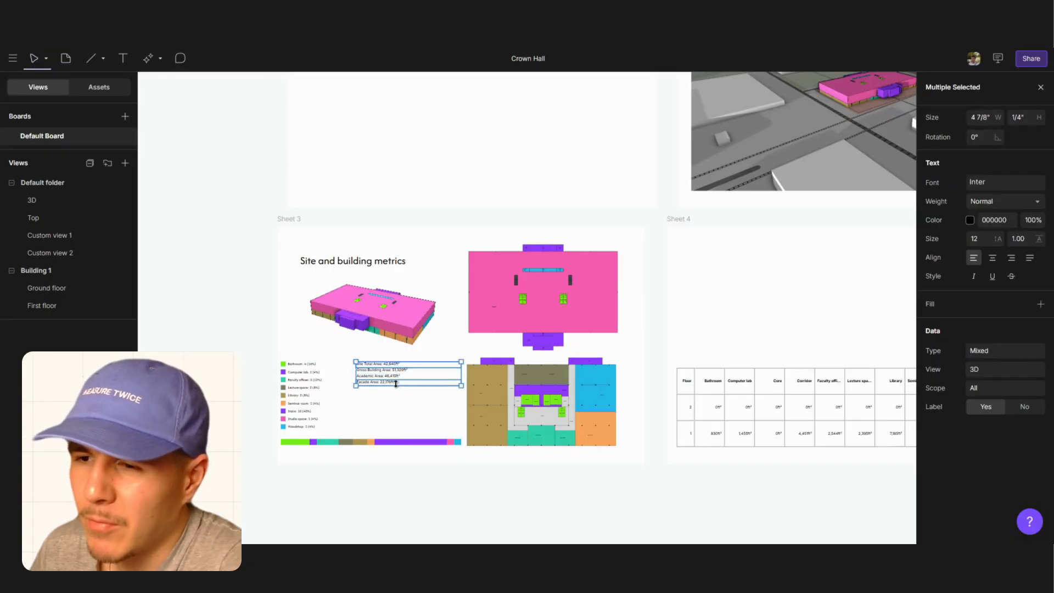
left_click(397, 370, "shift")
left_click(396, 376, "shift")
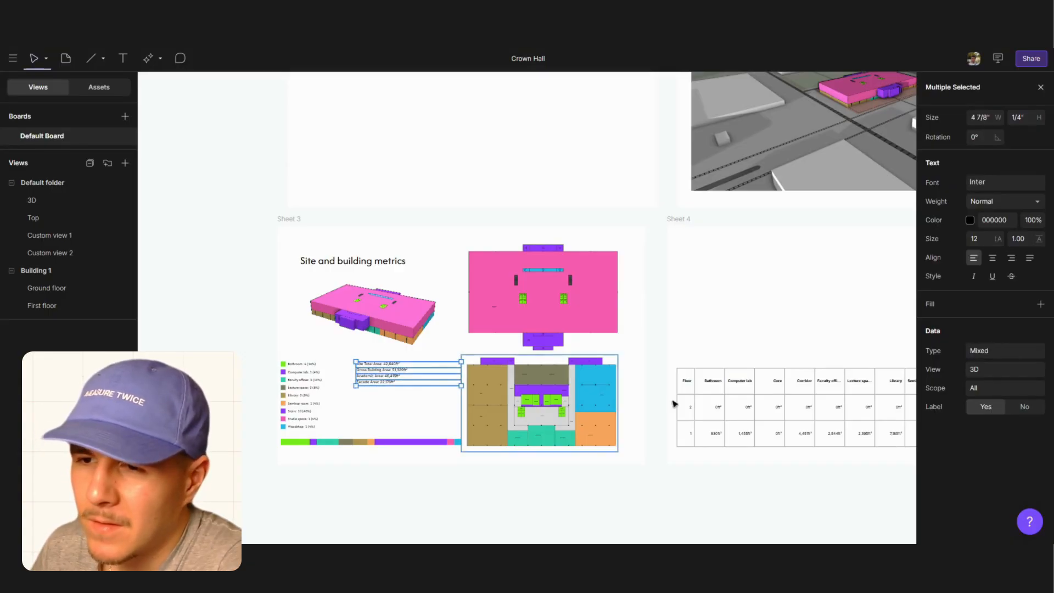
left_click(814, 400, "shift")
left_click(683, 517)
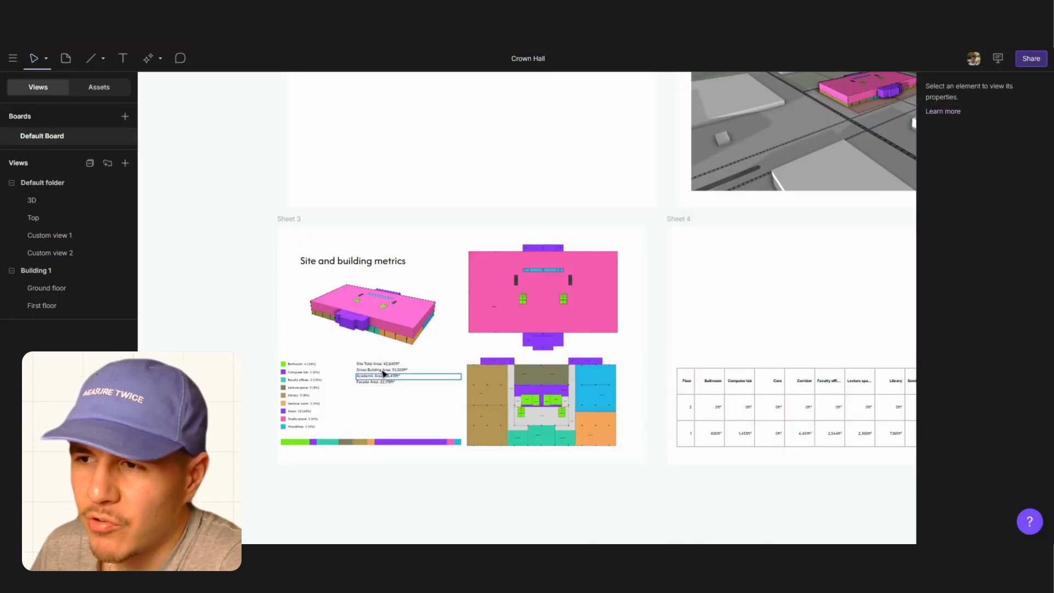
Select the dynamic text lines beside the chart legend together and set their font to Afacad
left_click(385, 364)
left_click(385, 370, "shift")
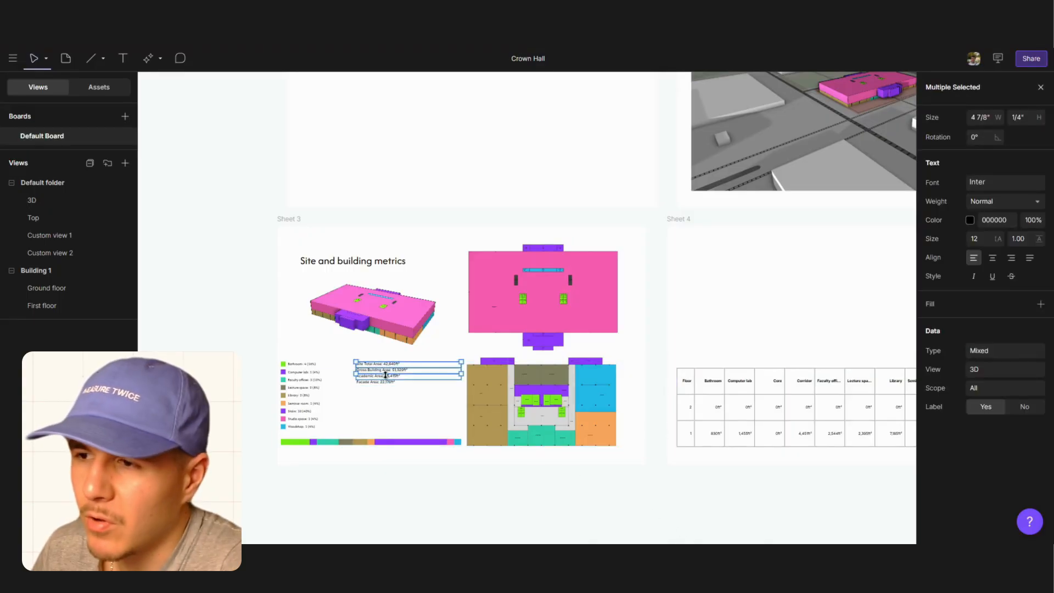
left_click(387, 377, "shift")
left_click(389, 384, "shift")
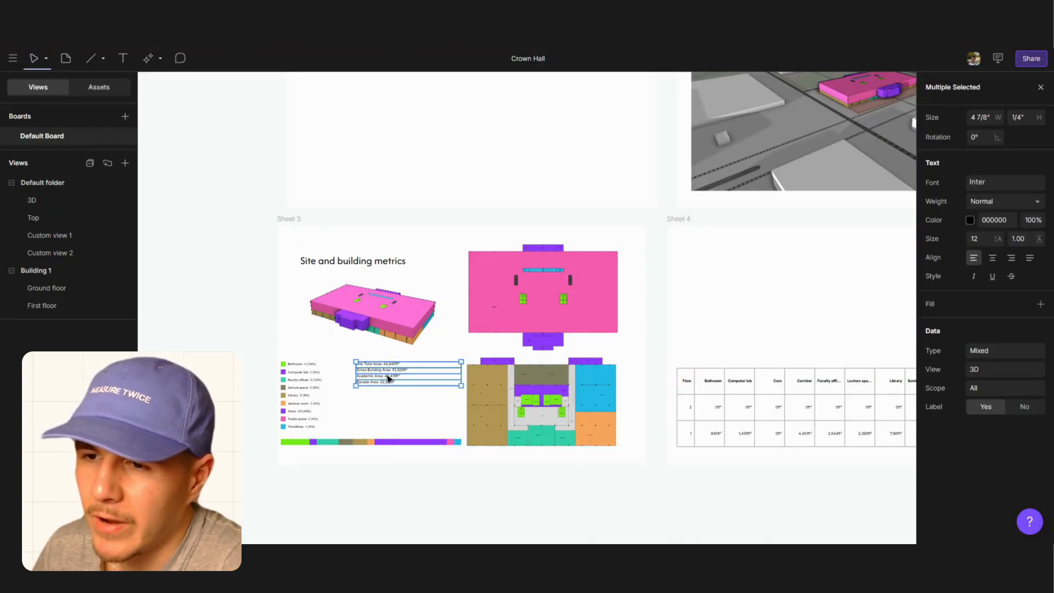
left_click(1025, 188)
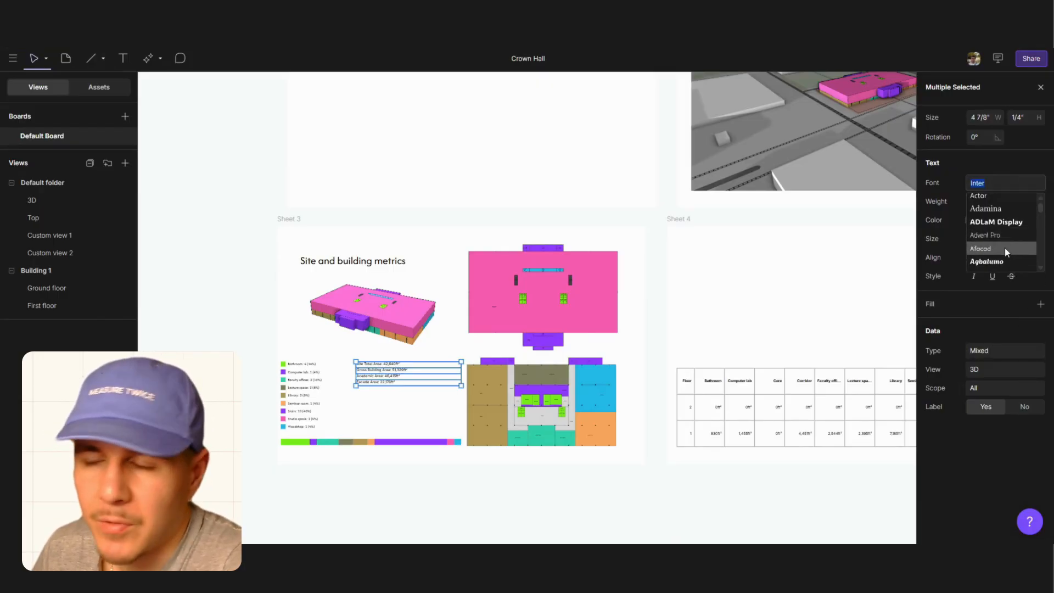
left_click(1005, 248)
left_click(489, 466)
Set the font of the Academic Area dynamic text line to Afacad as well
left_click(393, 378)
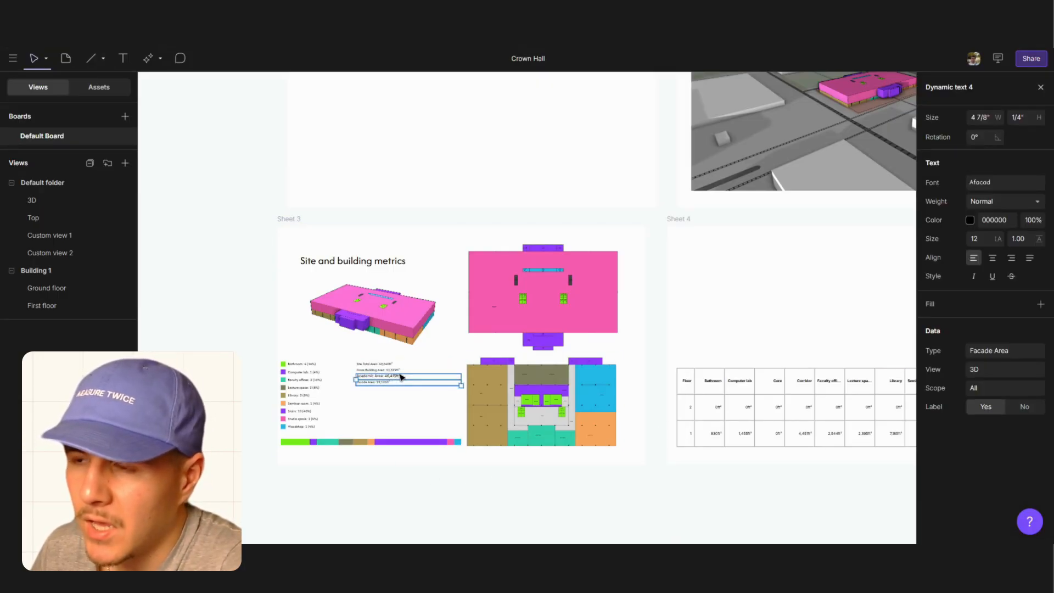
left_click(400, 378)
left_click(995, 180)
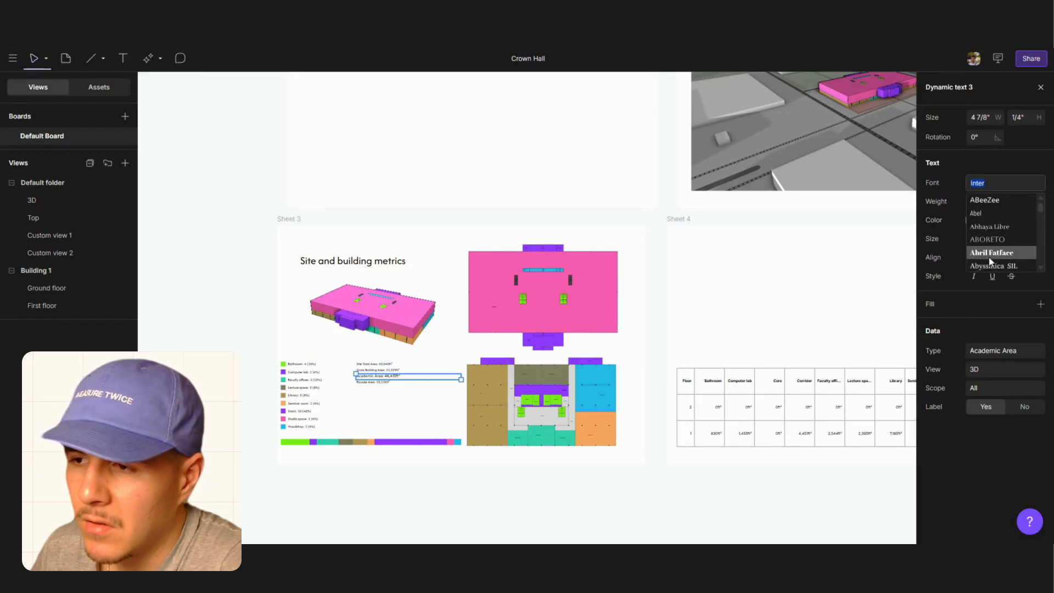
scroll(989, 256, "down", 3)
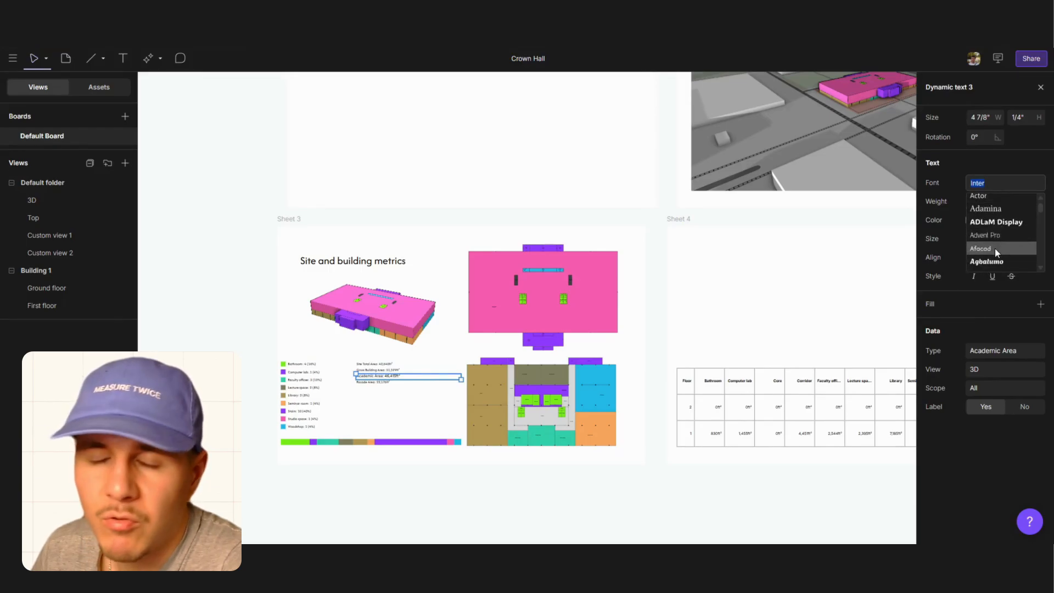
left_click(995, 248)
left_click(548, 479)
Set the font of the floor metrics table on Sheet 4 to Afacad
left_click(788, 401)
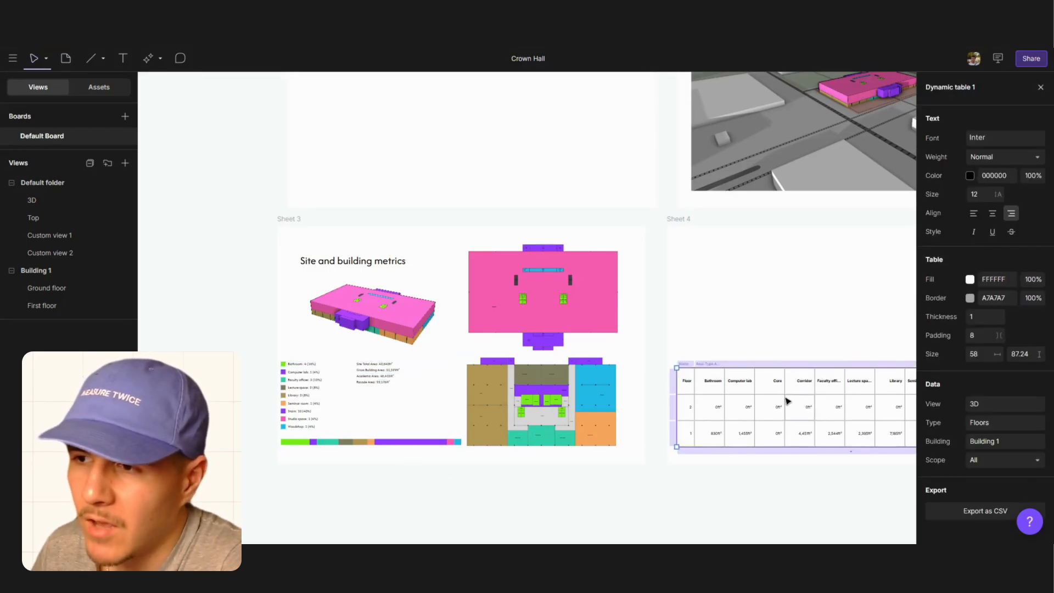
left_click(1009, 140)
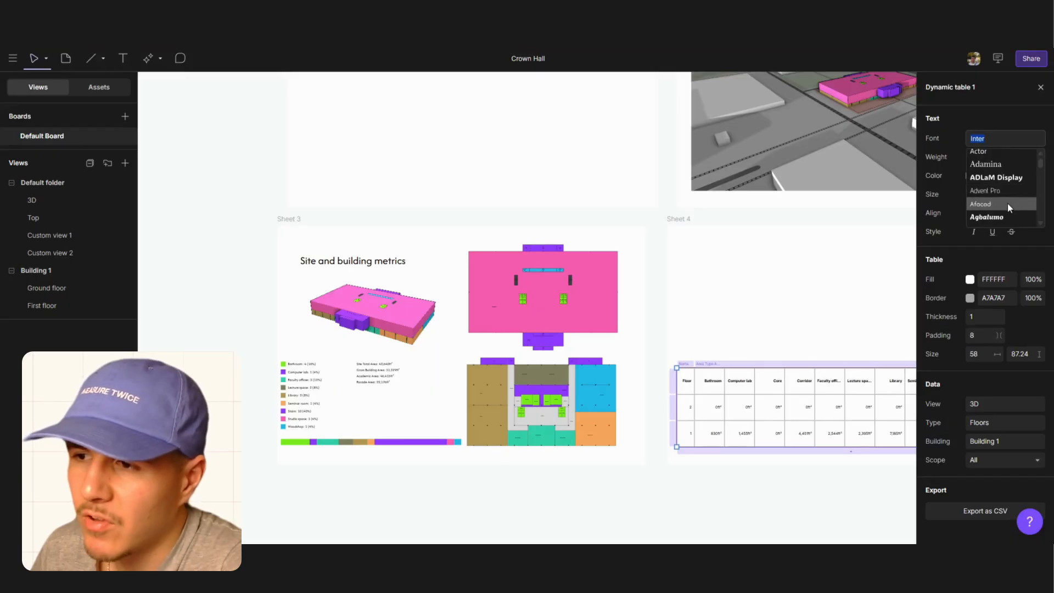
left_click(1007, 203)
left_click(687, 458)
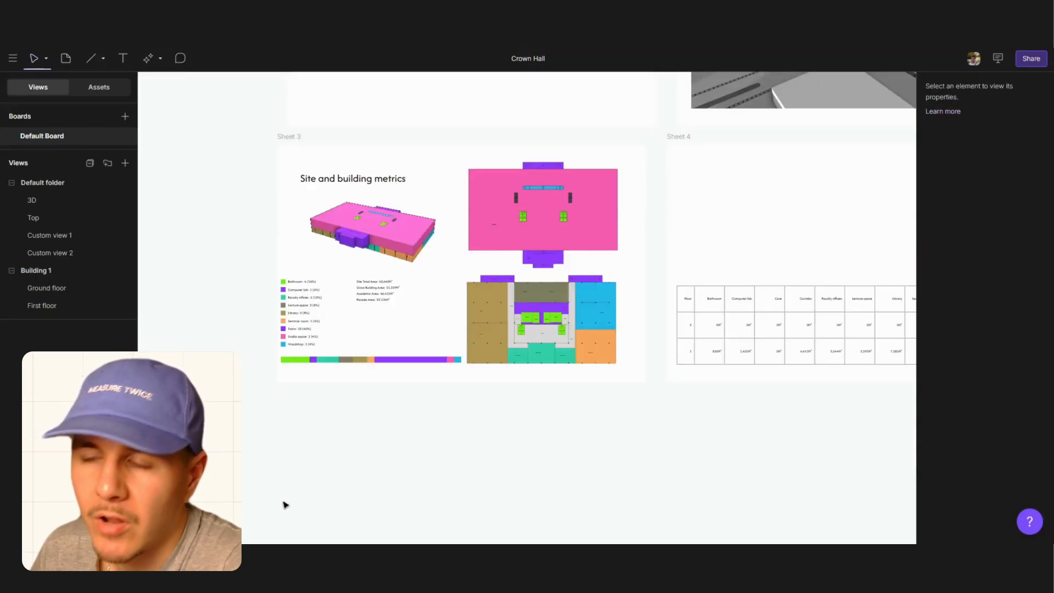
Paste the copied front photo of the building onto Sheet 4 and shrink it to about 12 3/8" by 5 7/8"
scroll(290, 504, "up", 3)
scroll(199, 381, "down", 5)
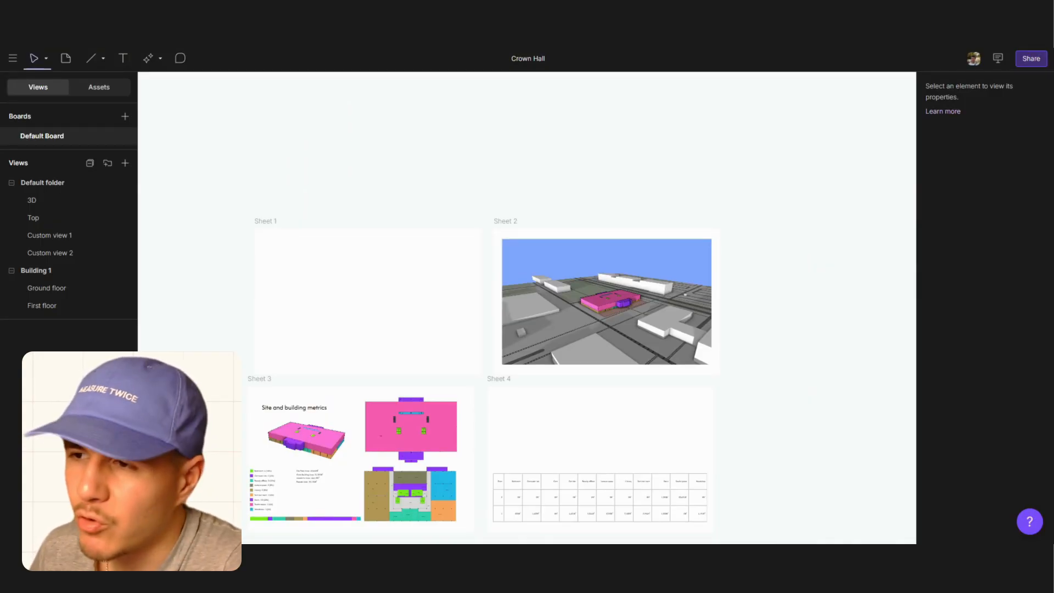
key("ctrl+v")
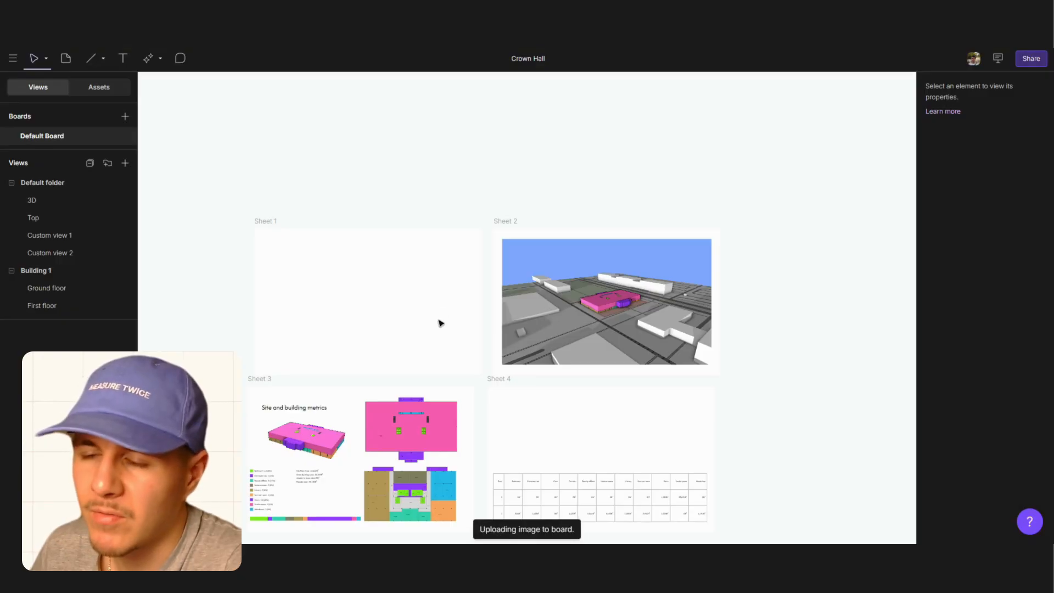
left_click_drag(442, 318, 565, 432)
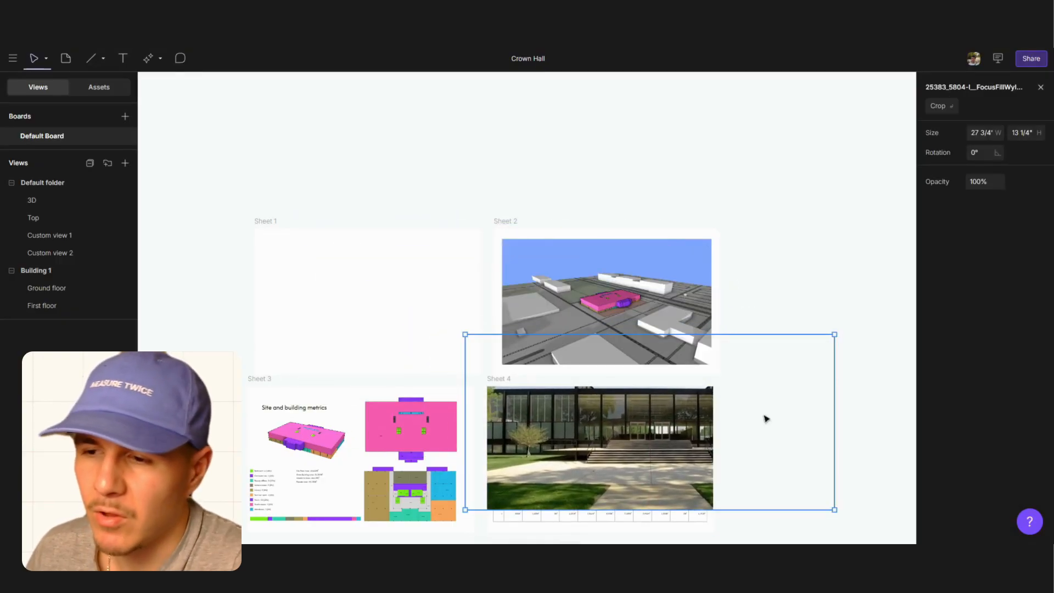
left_click_drag(835, 334, 631, 429)
Move the "Site and building metrics" title closer to the upper-left corner of Sheet 3
left_click(291, 409)
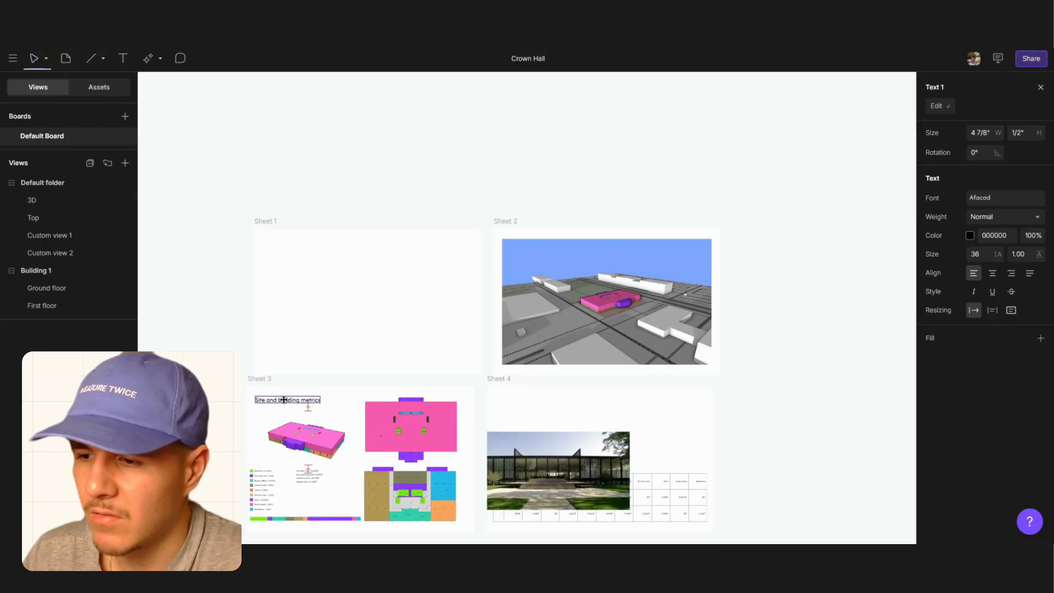
left_click_drag(291, 409, 286, 401)
Move the building photo above the metrics table on Sheet 4 and enlarge it to the full sheet width of 17"
left_click(596, 469)
left_click_drag(596, 469, 628, 432)
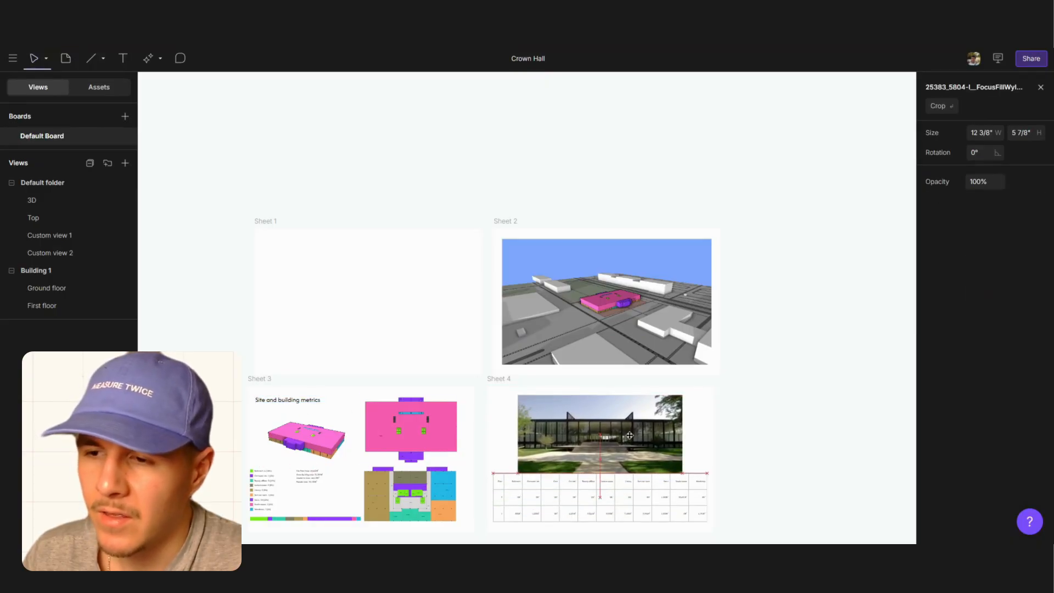
left_click_drag(682, 395, 716, 390)
left_click_drag(518, 379, 486, 365)
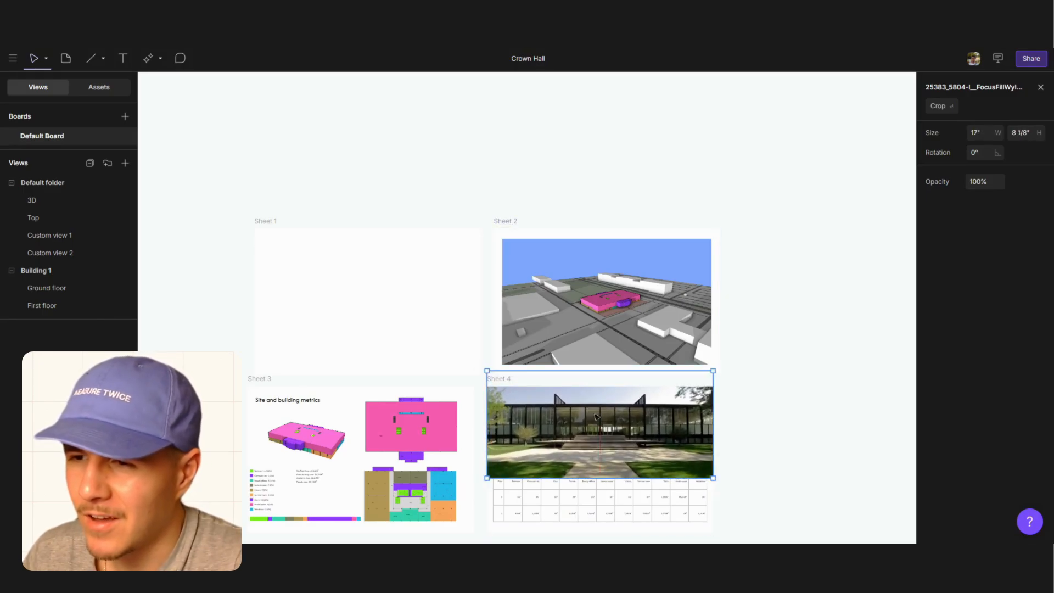
Move the metrics table down to the lower edge of Sheet 4 and lower the building photo slightly
left_click_drag(626, 492, 627, 506)
left_click_drag(625, 431, 624, 438)
left_click(829, 454)
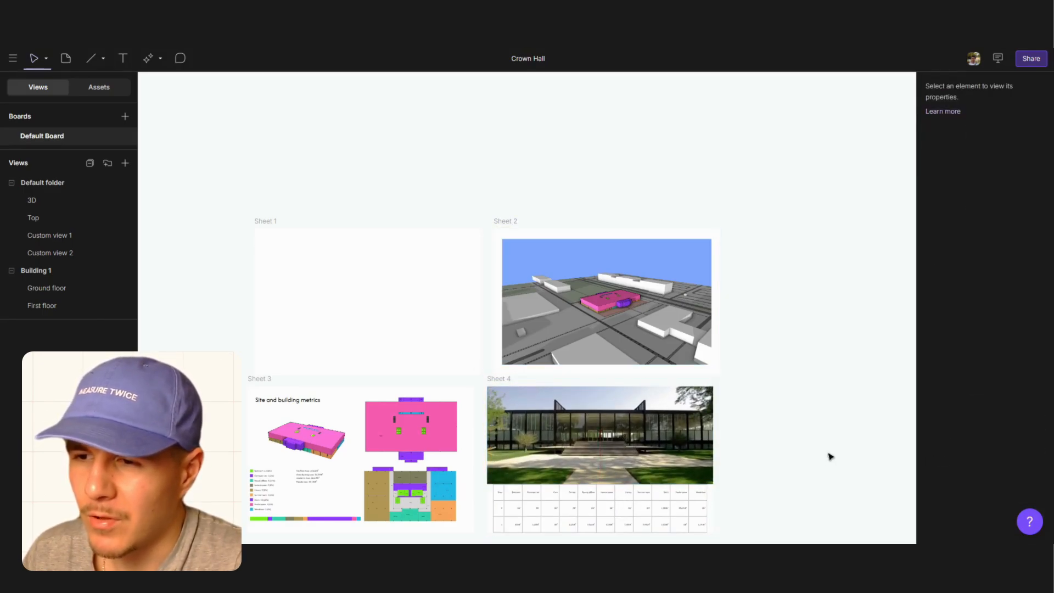
Crop the upper and lower edges of the Sheet 4 photo to a 5 3/4" height and move it down towards the table
left_click(627, 437)
left_click_drag(599, 377, 599, 395)
left_click_drag(599, 486, 600, 473)
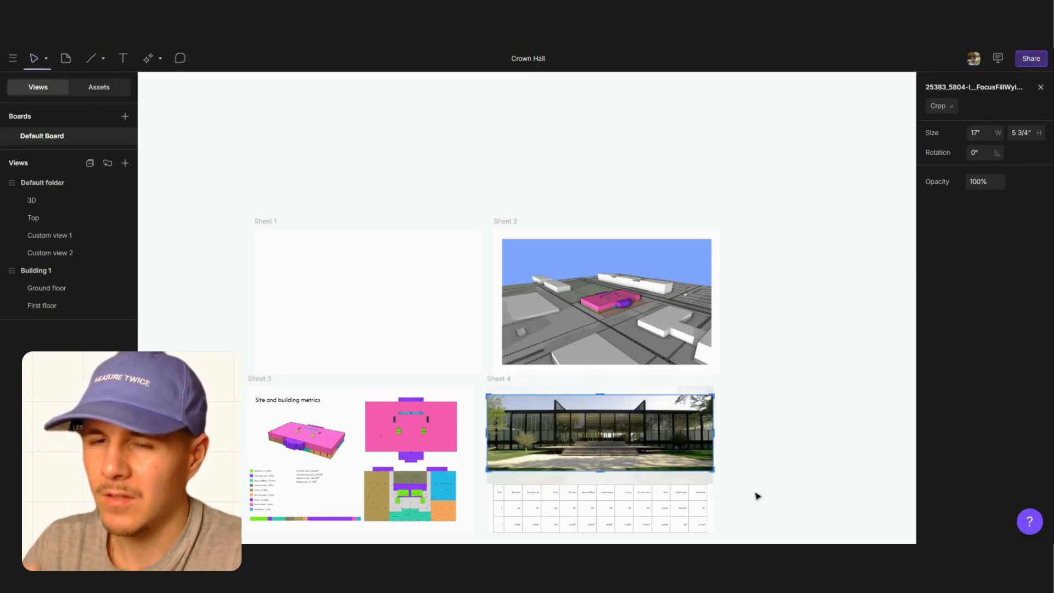
left_click_drag(629, 428, 626, 441)
left_click(821, 457)
left_click(787, 473)
Duplicate the "Site and building metrics" title onto Sheet 4 above the photo, and move the photo down slightly to clear it
left_click(297, 399)
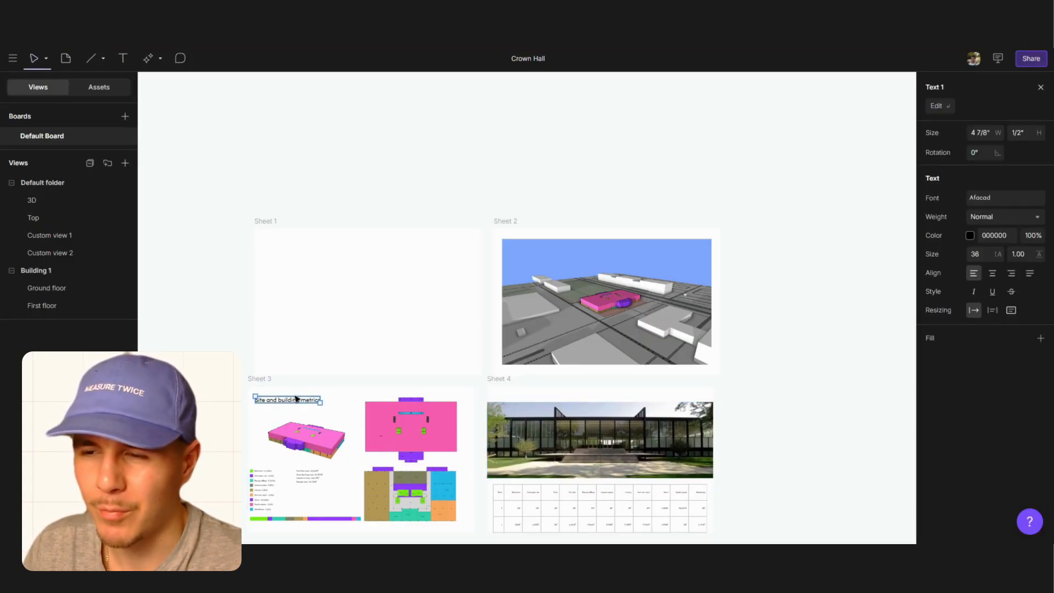
left_click_drag(290, 404, 531, 400, "alt")
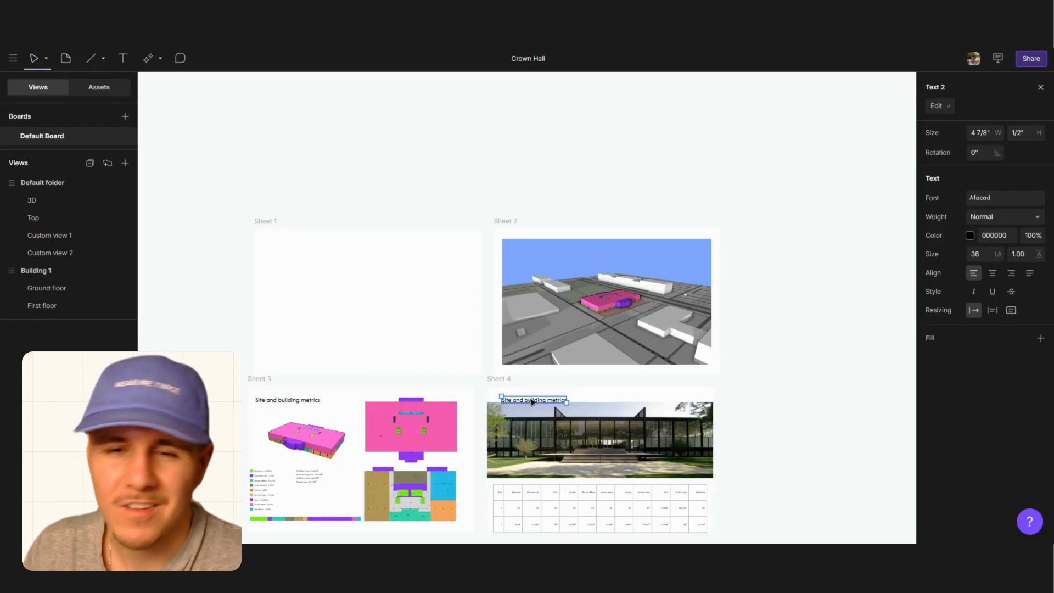
left_click(555, 439)
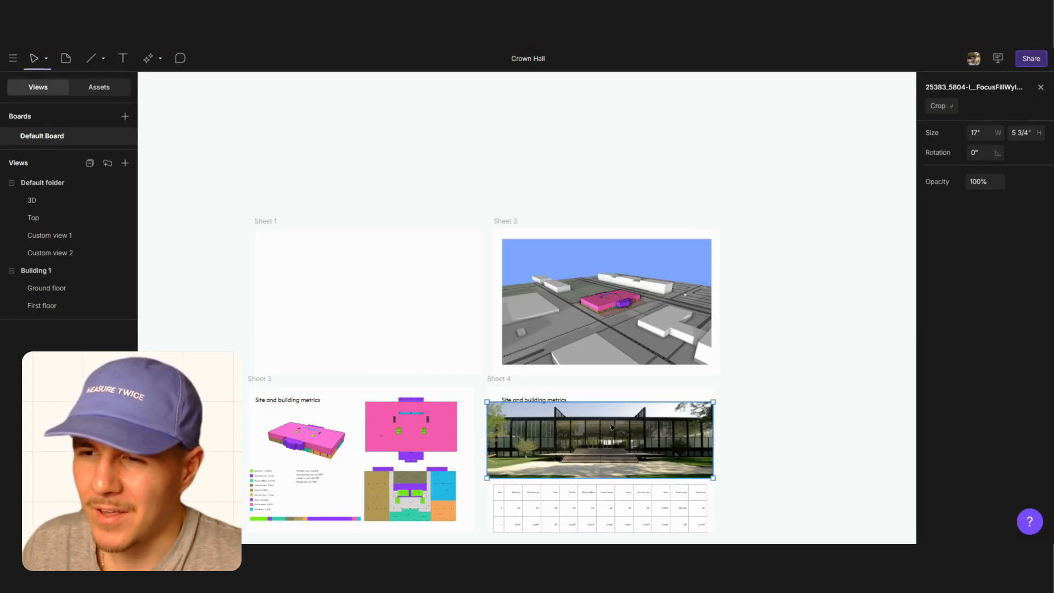
scroll(612, 428, "down", 2)
scroll(612, 428, "up", 1)
left_click_drag(608, 361, 609, 364)
left_click(772, 424)
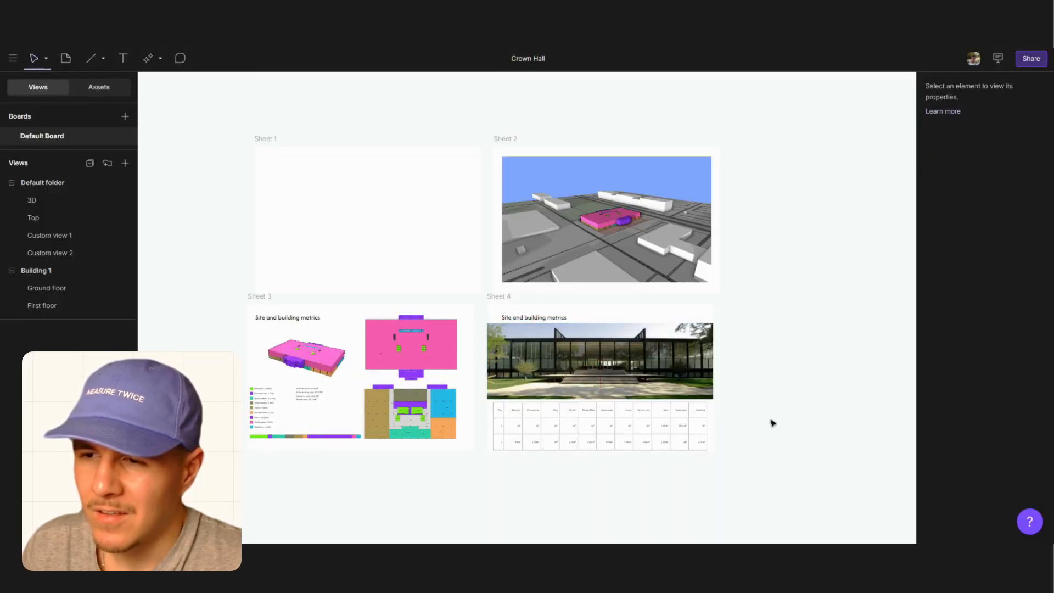
Line up the duplicated title with the left edge of the table, open its text for editing, and delete the duplicate
left_click(532, 316)
left_click_drag(534, 317, 526, 316)
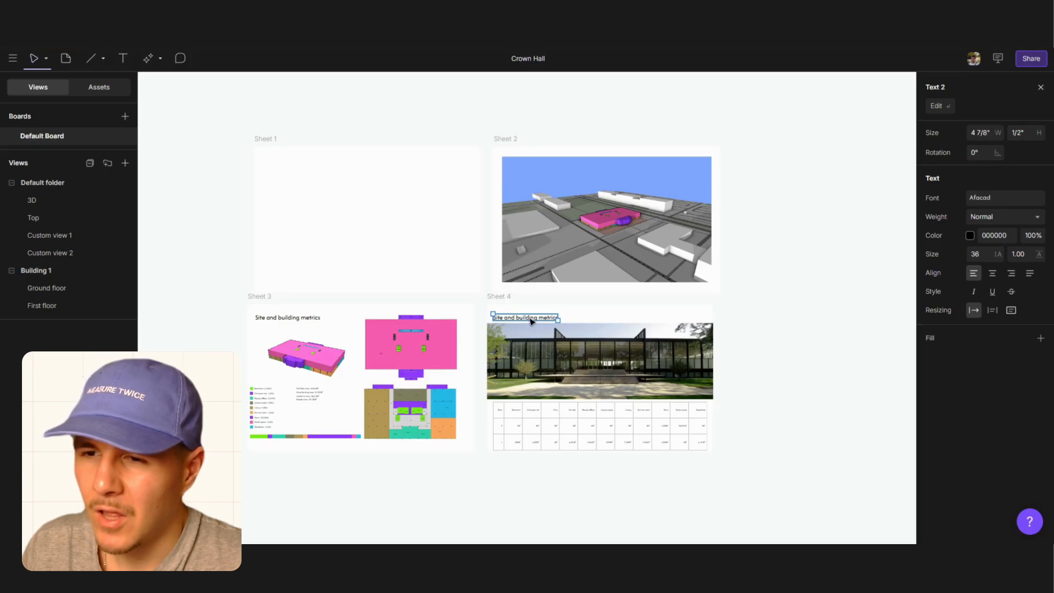
double_click(529, 320)
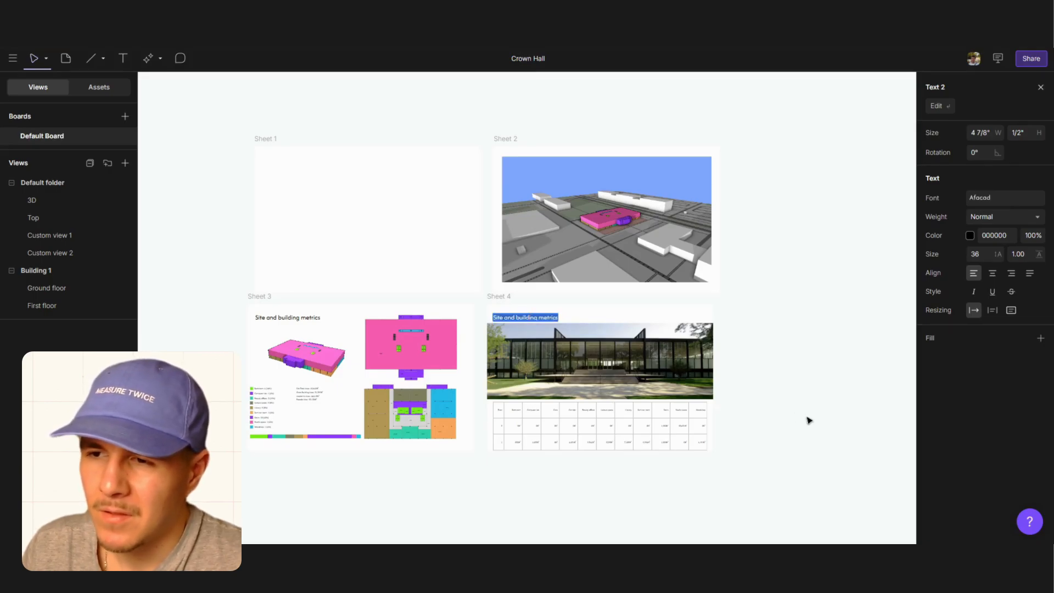
left_click(839, 499)
left_click(543, 320)
key("Delete")
Move the Sheet 4 photo up slightly to leave a small gap between it and the metrics table
left_click(580, 372)
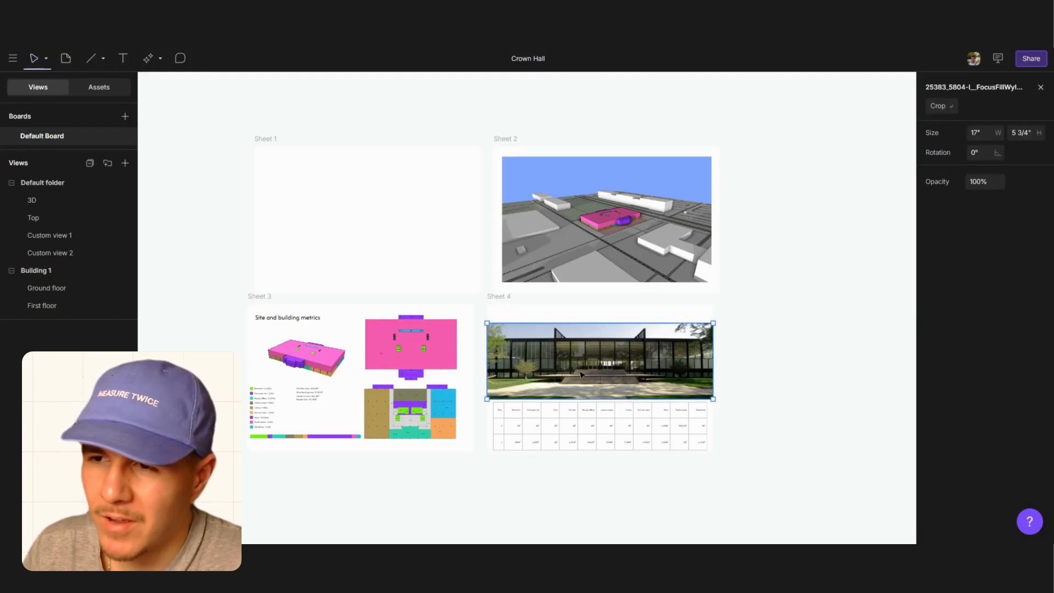
left_click_drag(581, 373, 581, 368)
left_click(802, 404)
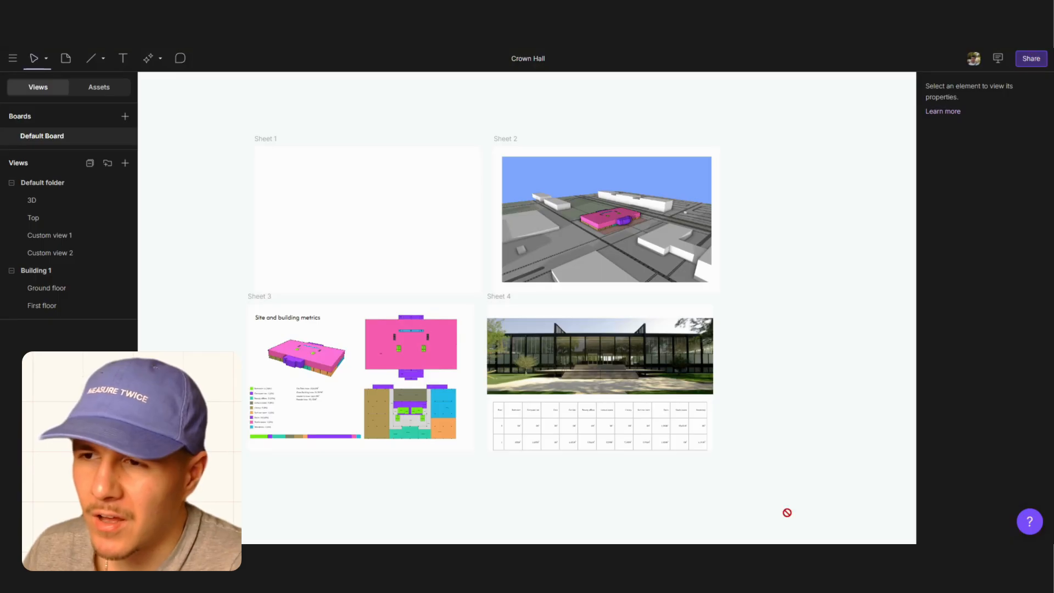
Add the angled exterior photo to the board, enlarge it to about 14 1/8" by 8 3/4", and place it in Sheet 1's lower-left corner
left_click_drag(787, 512, 348, 229)
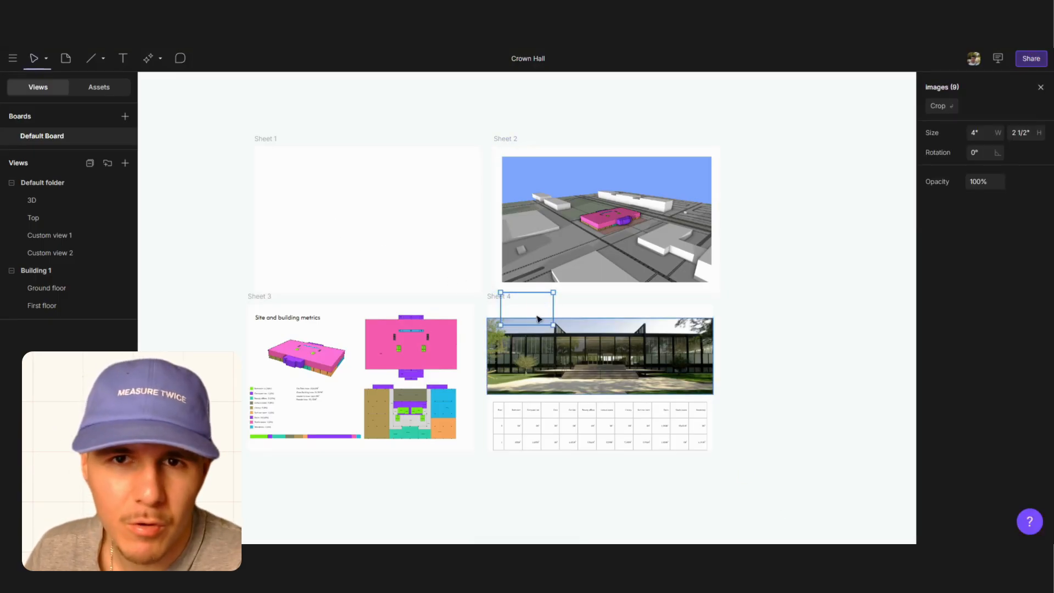
left_click_drag(538, 319, 482, 291)
left_click_drag(438, 265, 400, 267)
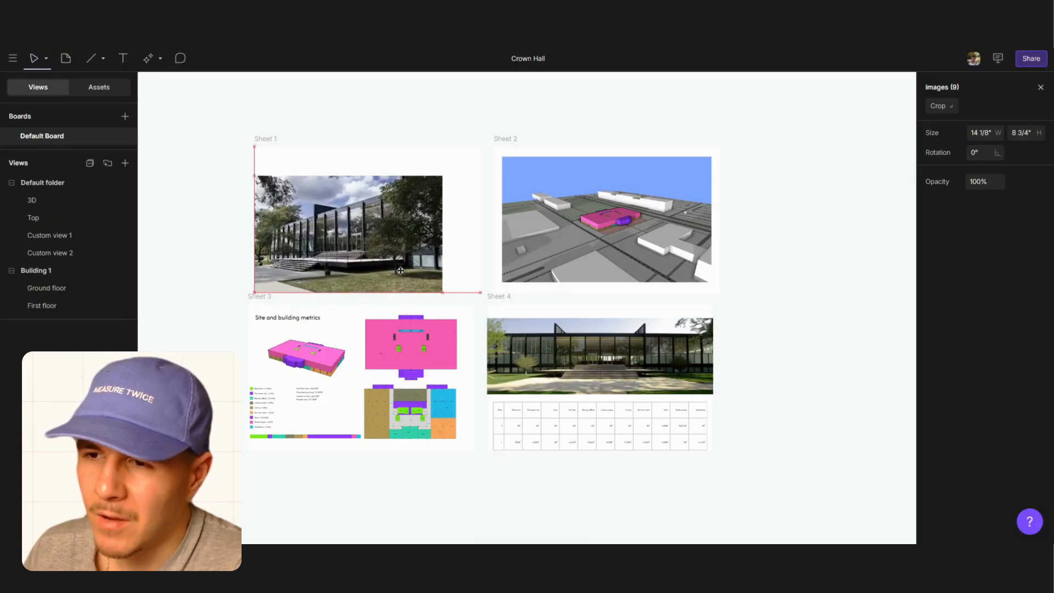
Shrink the angled exterior photo on Sheet 1 and move it up to leave a margin beneath it
left_click_drag(442, 176, 425, 207)
left_click(432, 124)
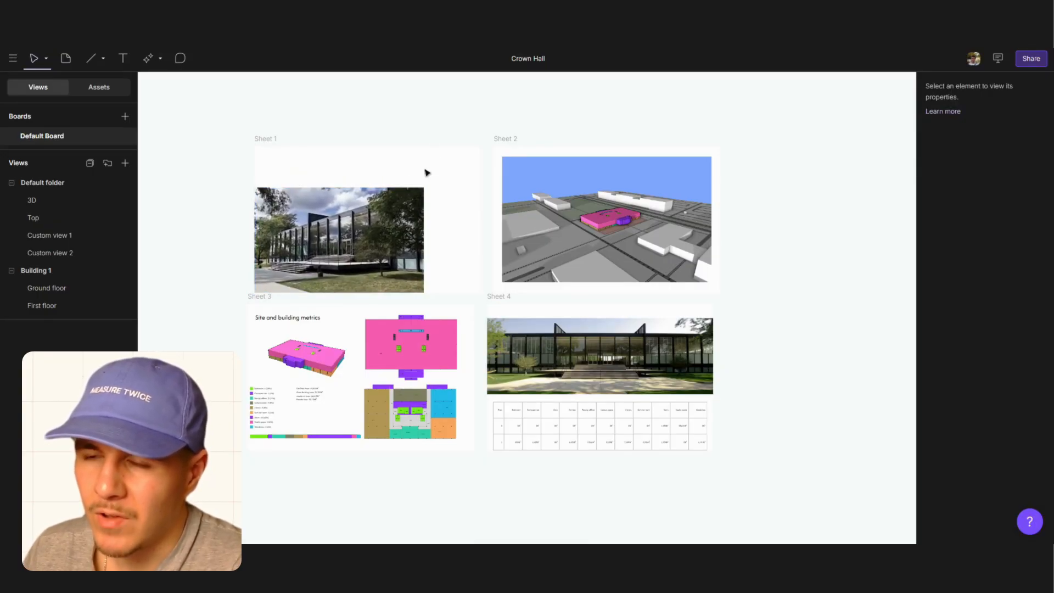
scroll(455, 269, "down", 2)
scroll(456, 267, "up", 4)
left_click_drag(356, 329, 356, 313)
left_click(374, 207)
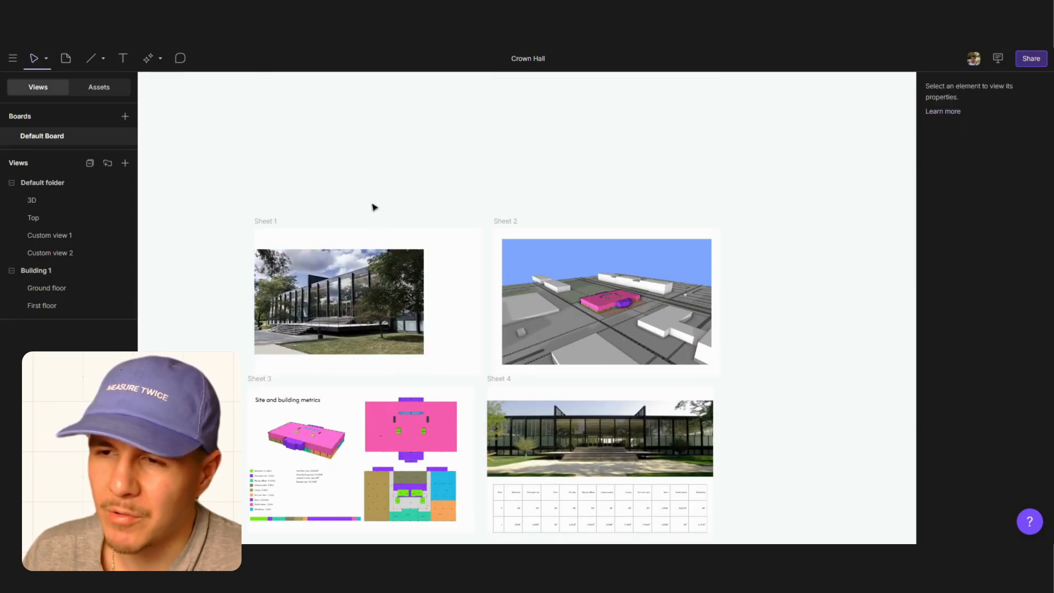
Draw a full-height grey rectangle along Sheet 1's right edge, 11" high, and widen it to about 5 3/4" over the photo's edge
left_click(103, 58)
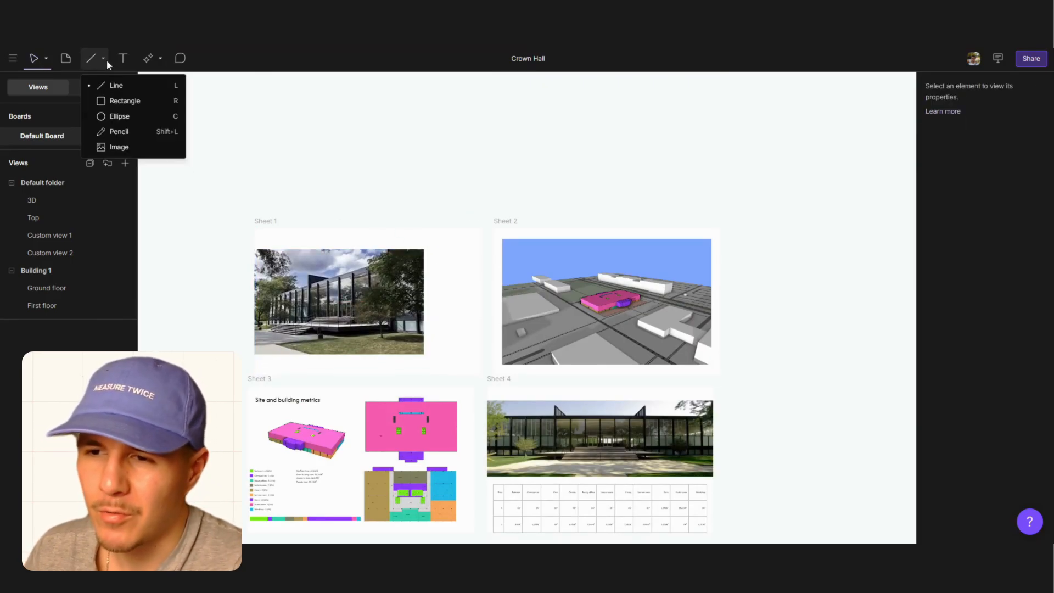
left_click(118, 101)
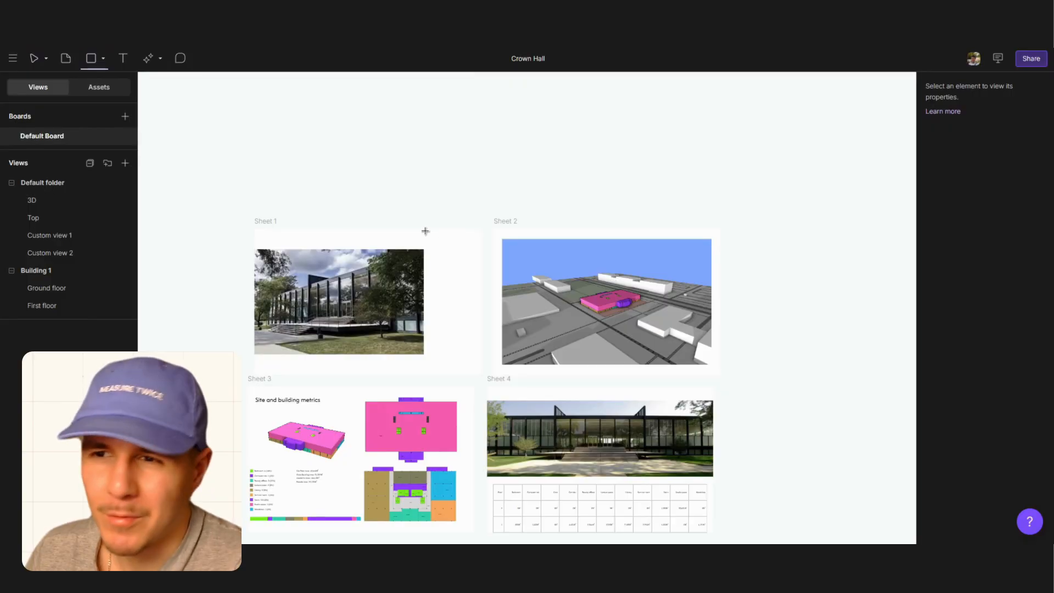
left_click_drag(422, 229, 480, 375)
left_click(438, 220)
left_click(439, 281)
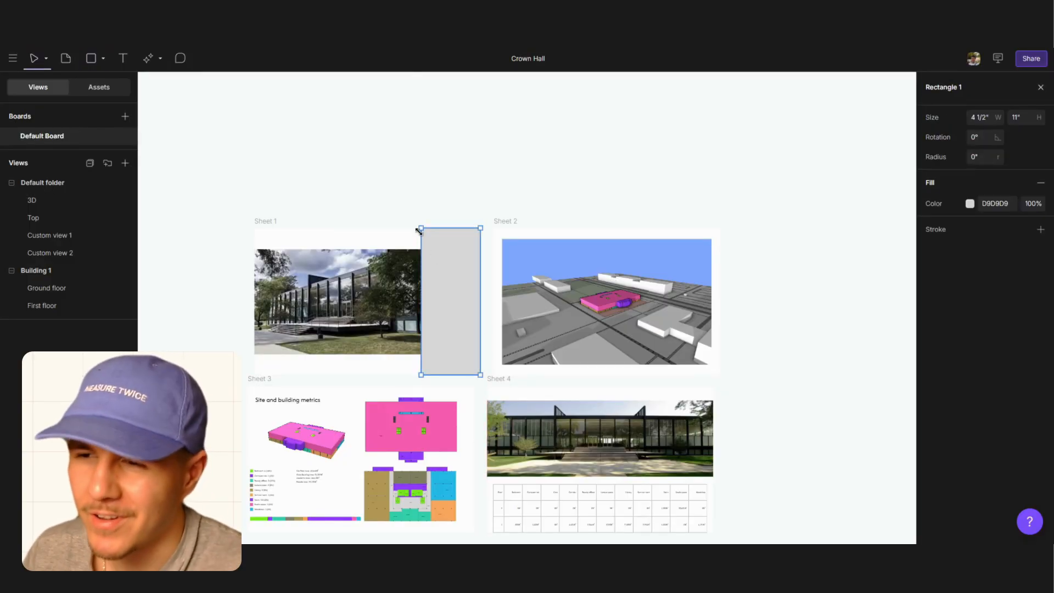
left_click_drag(421, 228, 404, 228)
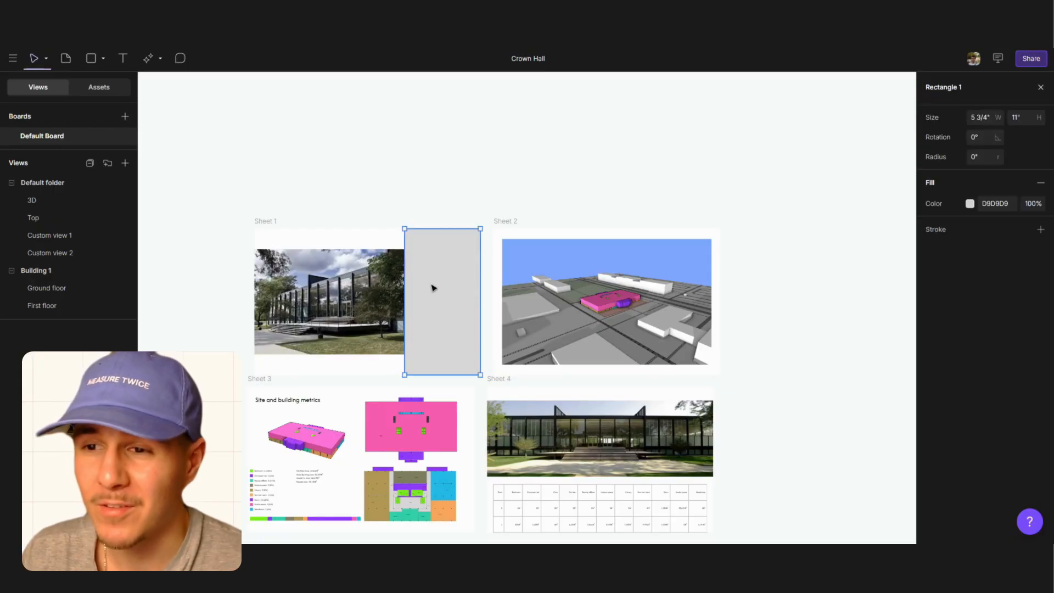
Layer the grey rectangle behind the Sheet 1 photo, keeping it at the sheet's right edge and the photo shifted slightly left
right_click(449, 306)
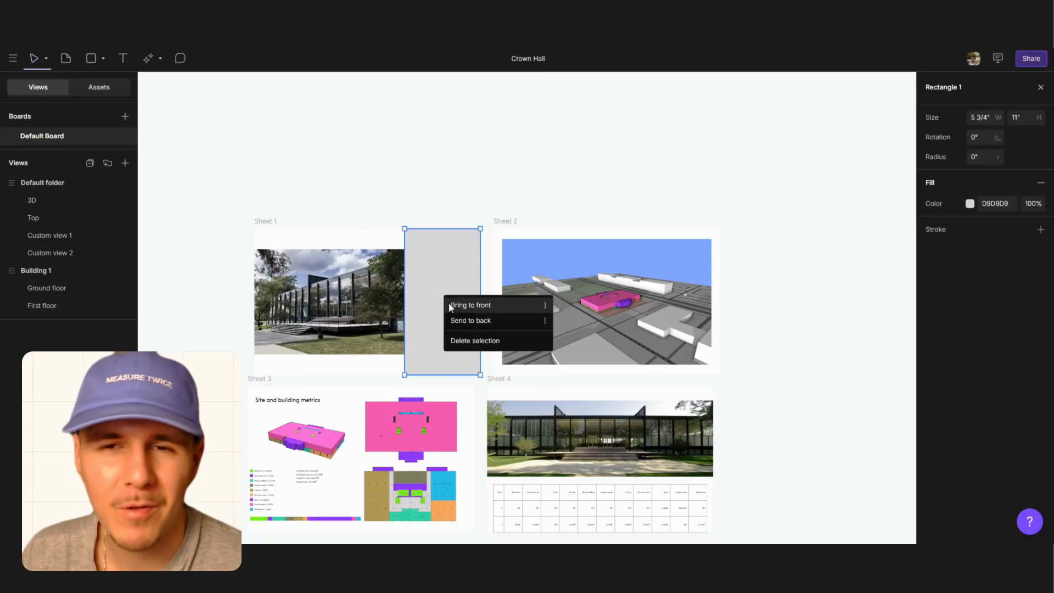
left_click(489, 321)
left_click_drag(458, 262, 457, 155)
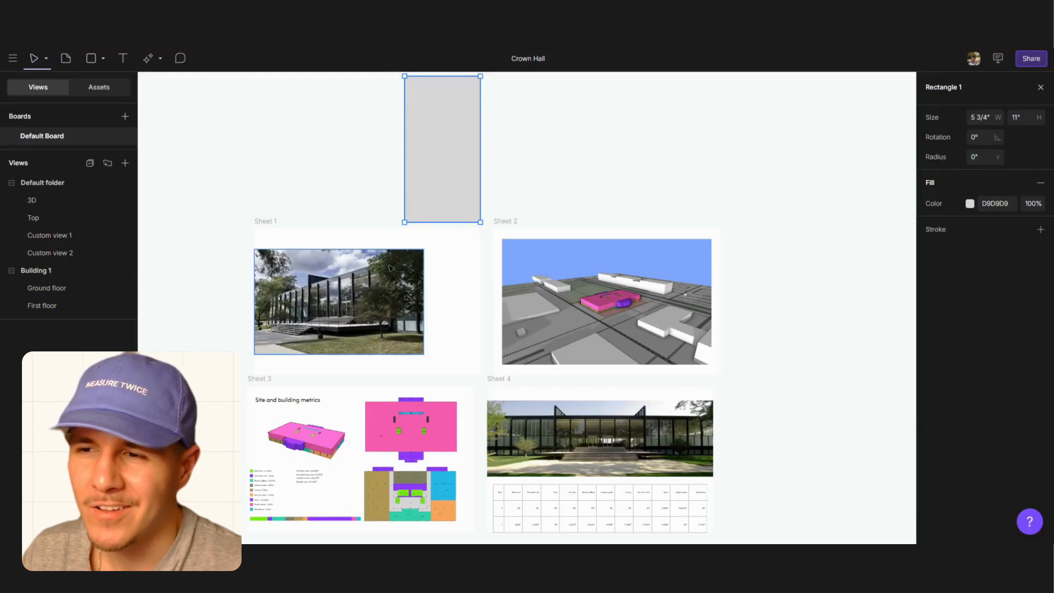
left_click(354, 159)
left_click_drag(354, 159, 360, 160)
left_click(470, 160, "shift")
left_click_drag(471, 160, 465, 308)
left_click(464, 217)
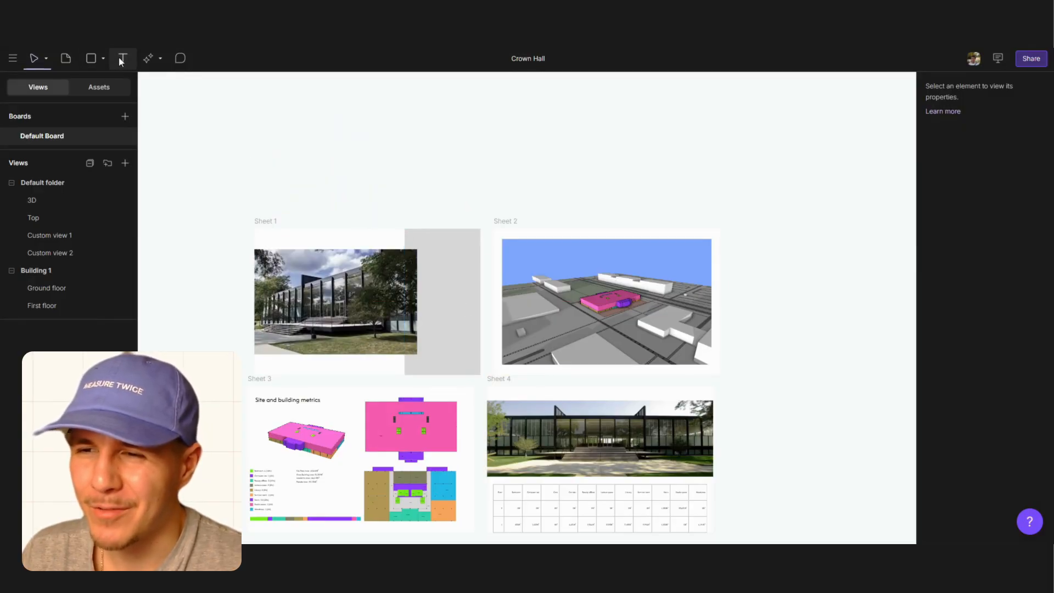
Duplicate the "Site and building metrics" title onto Sheet 1's grey rectangle and change the copy's text to "S.R Crown Hall"
left_click(294, 403)
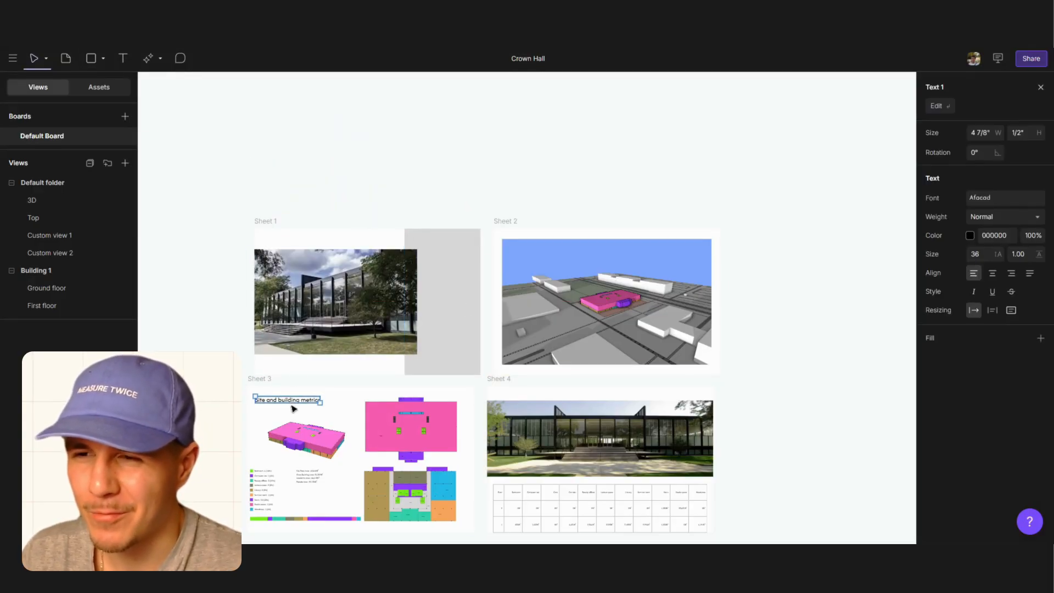
left_click_drag(293, 407, 452, 266, "alt")
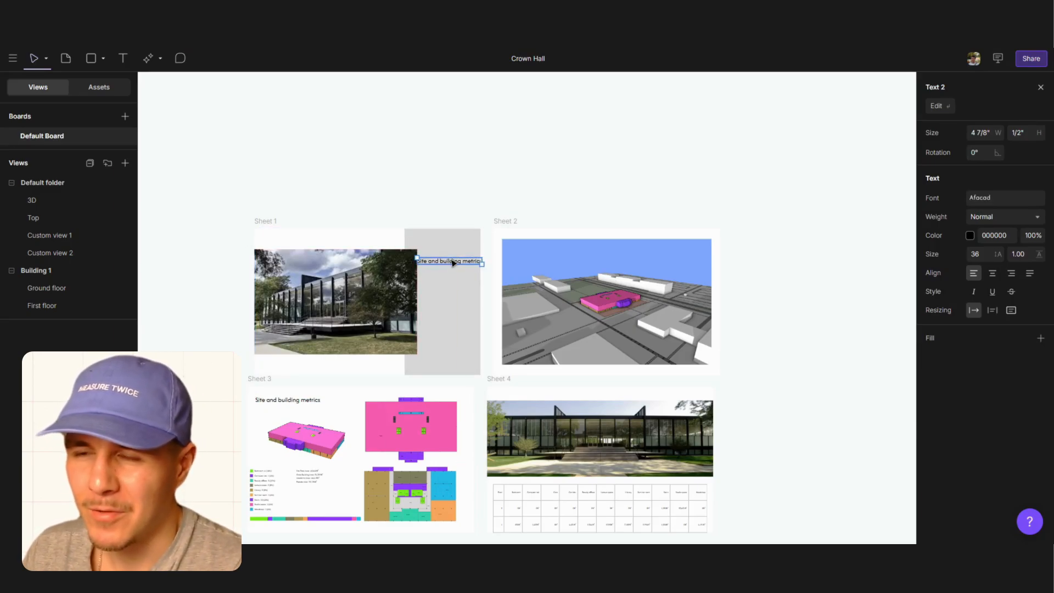
key("Return")
key("BackSpace")
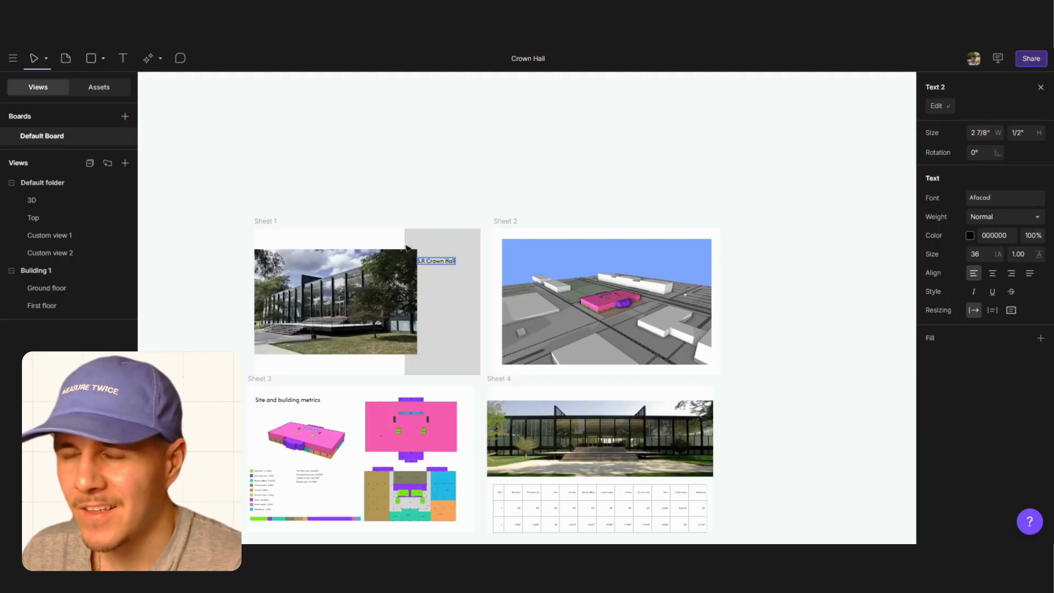
left_click(289, 188)
Move the "S.R Crown Hall" title clear of the photo, near the grey rectangle's right edge and slightly lower
left_click(447, 263)
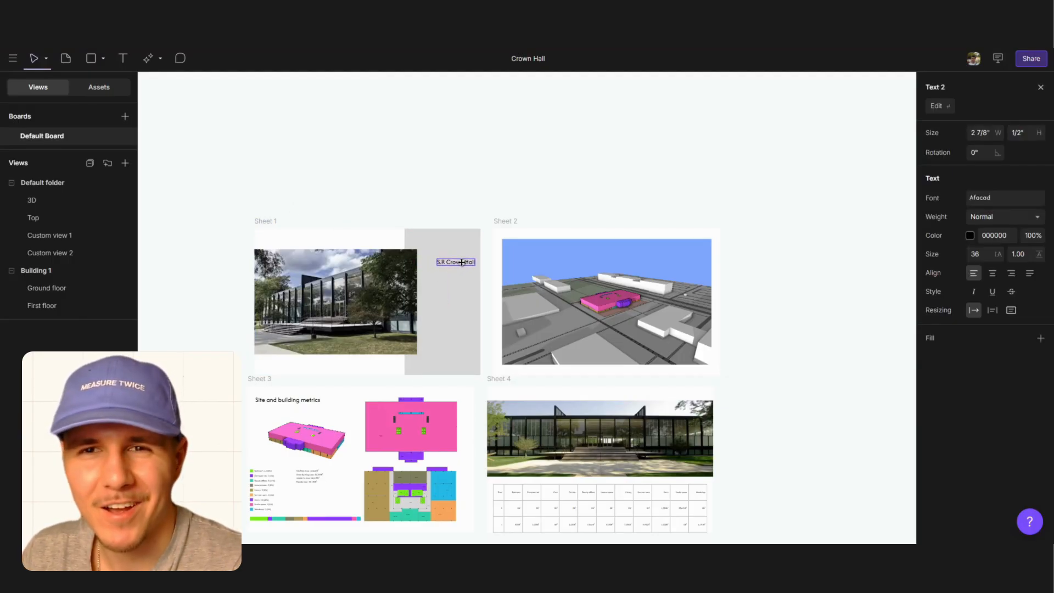
left_click_drag(465, 263, 461, 269)
left_click(476, 224)
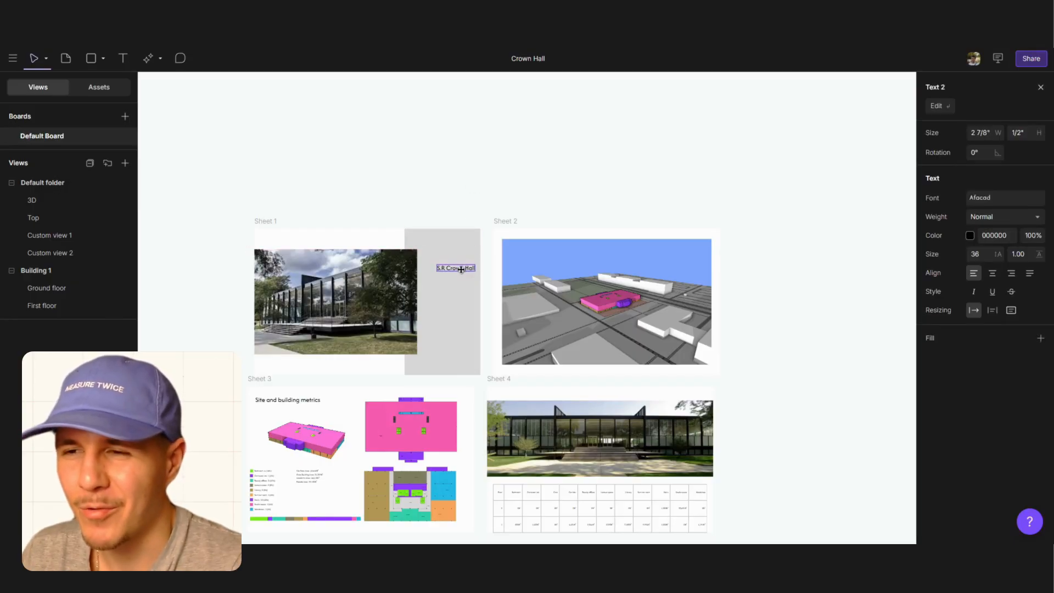
left_click(471, 189)
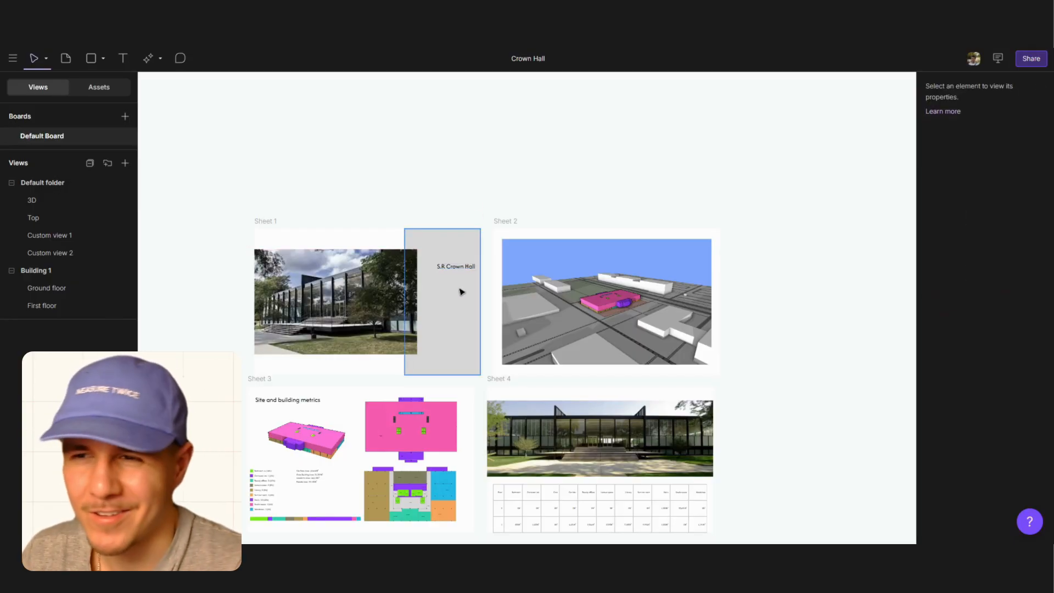
Format the "S.R Crown Hall" title as Bold at size 42 and shift it left to fit inside the grey rectangle
scroll(454, 285, "up", 3)
scroll(454, 274, "down", 5)
scroll(460, 181, "up", 3, "ctrl")
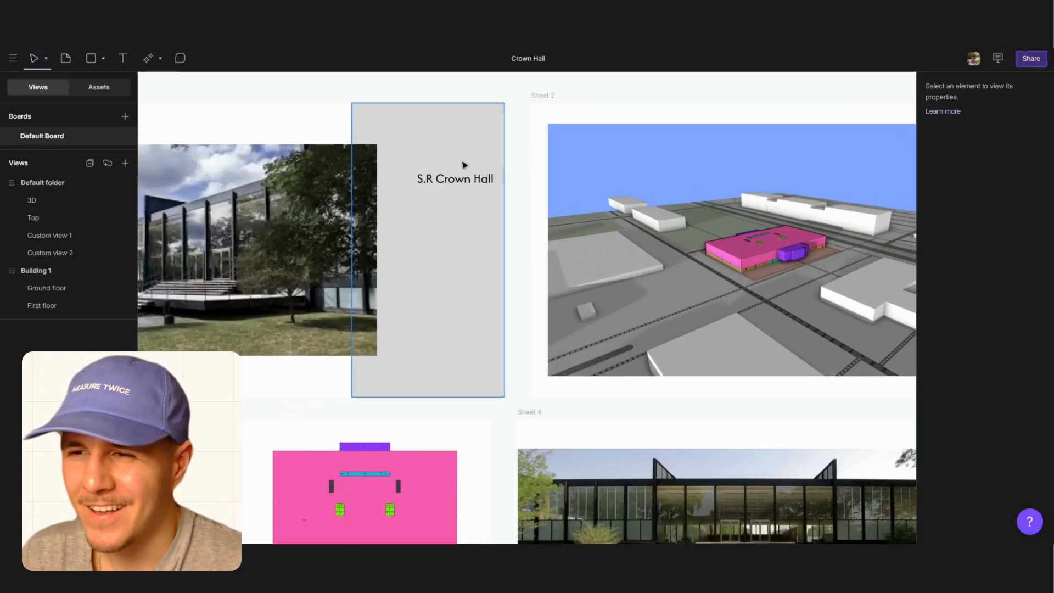
left_click(469, 181)
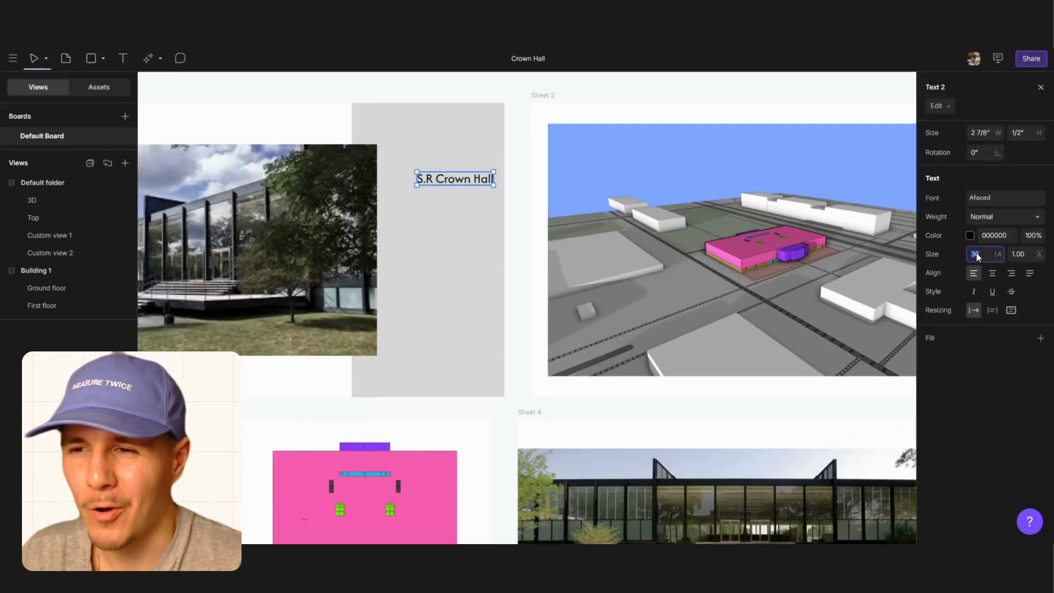
type("42")
key("Return")
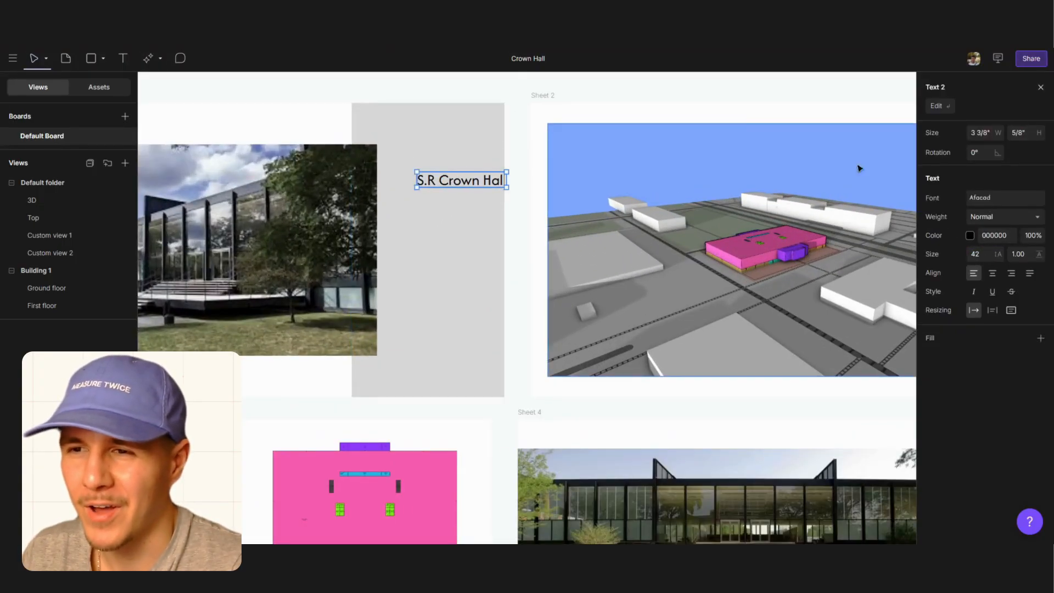
left_click(678, 94)
left_click(461, 180)
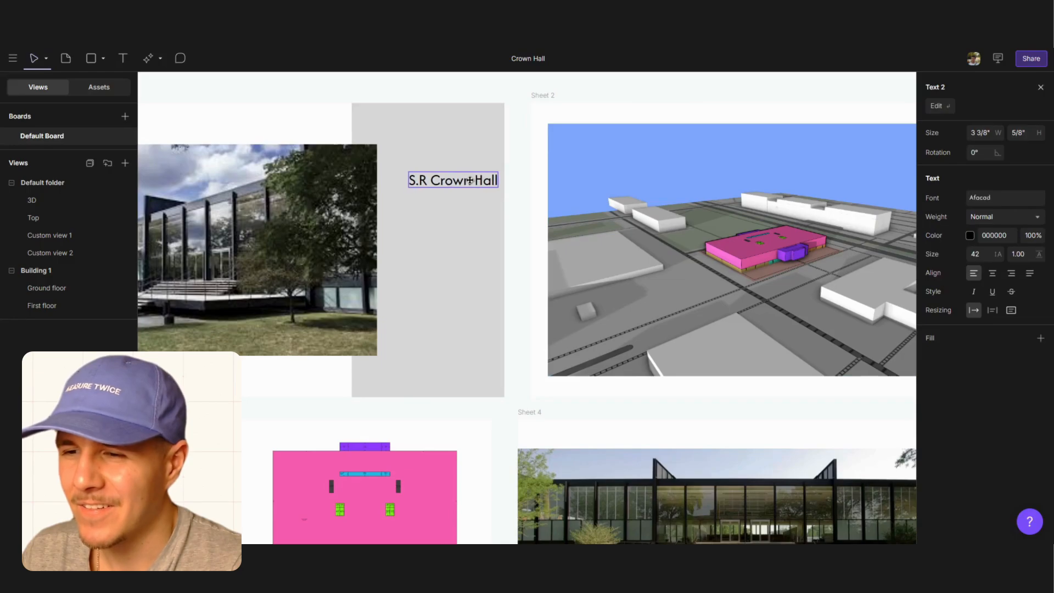
left_click(970, 217)
left_click(989, 235)
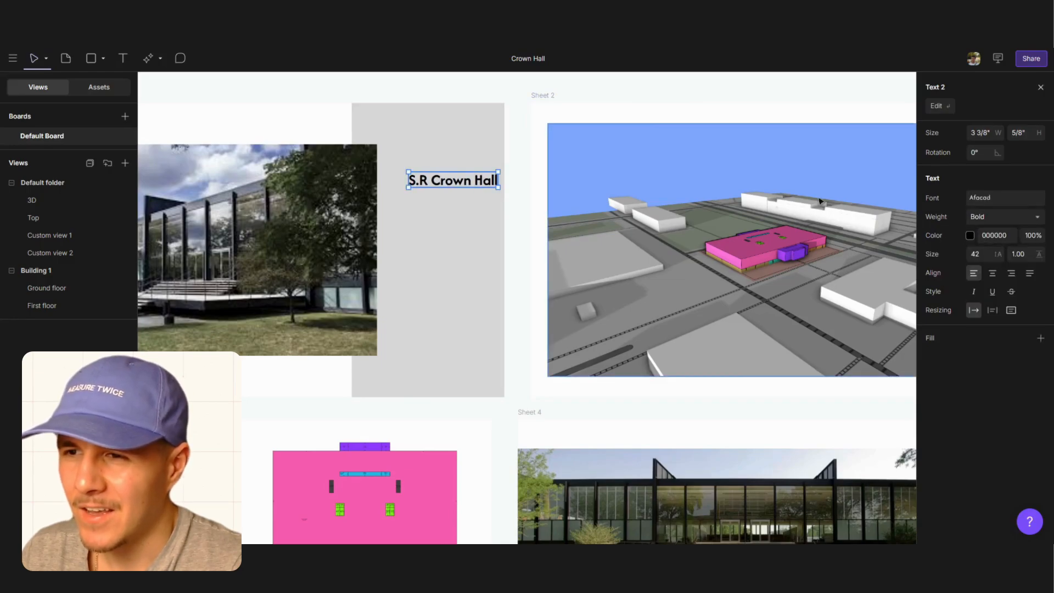
left_click(604, 97)
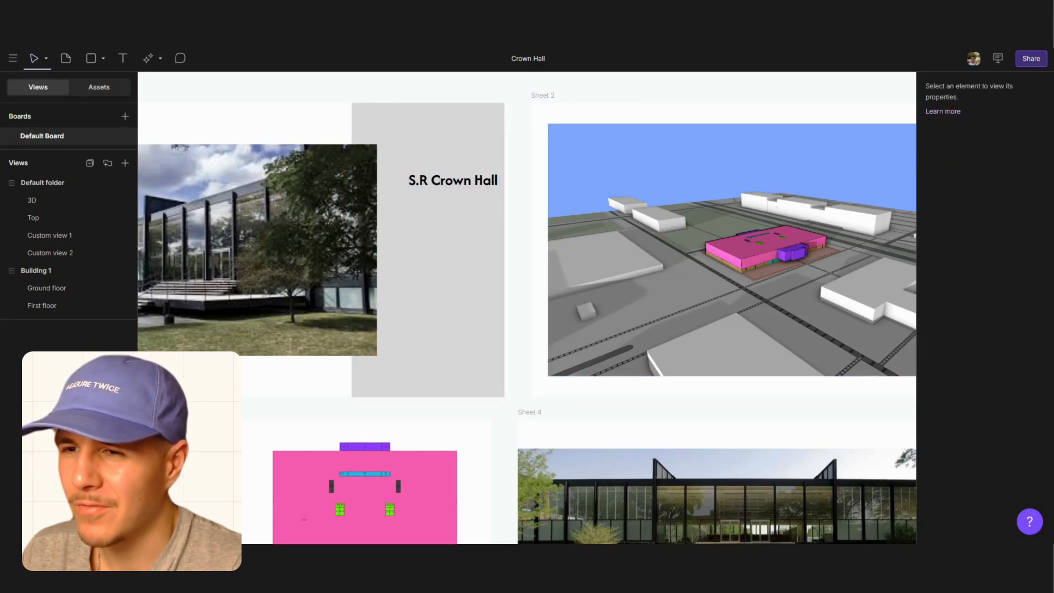
Copy the metrics title beneath "S.R Crown Hall", change its text to "Chicago, IL", right-aligned with the title above
left_click(187, 458)
scroll(164, 472, "down", 1)
middle_click_drag(164, 472, 235, 456)
left_click_drag(208, 438, 496, 213, "alt")
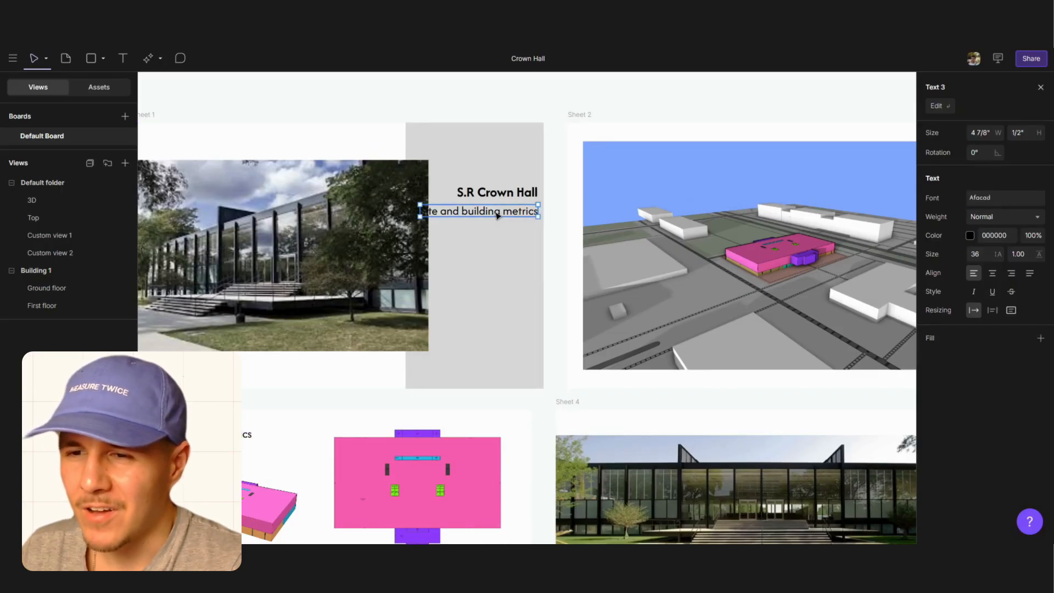
double_click(497, 214)
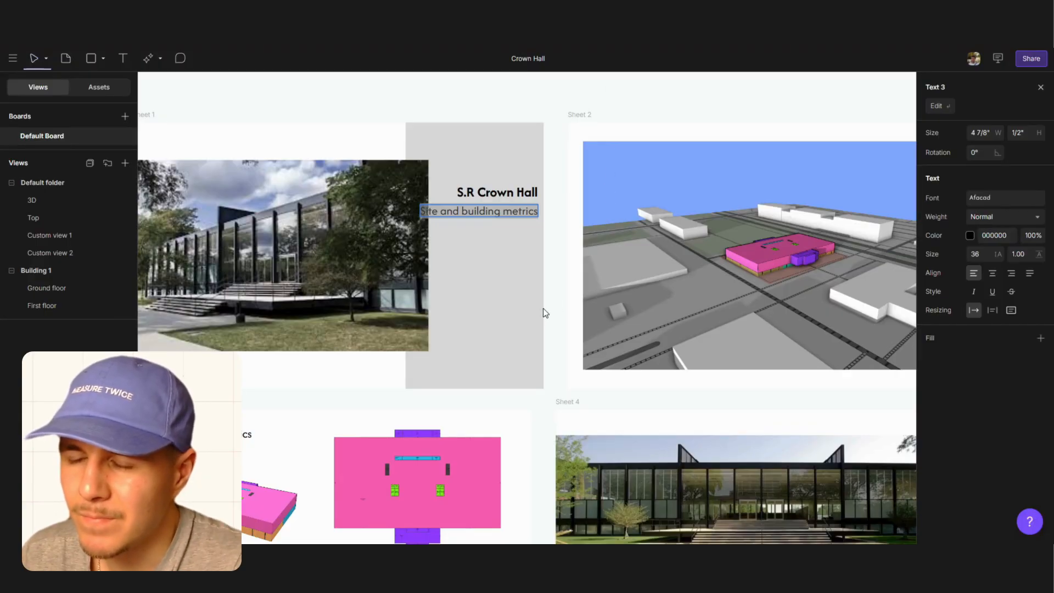
key("ctrl+a")
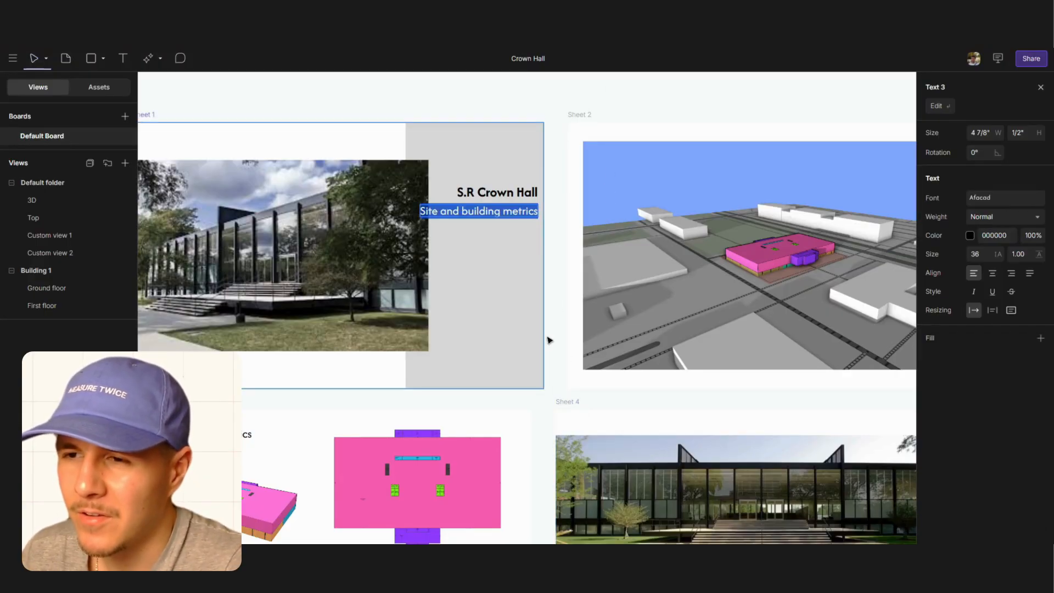
type("Sh")
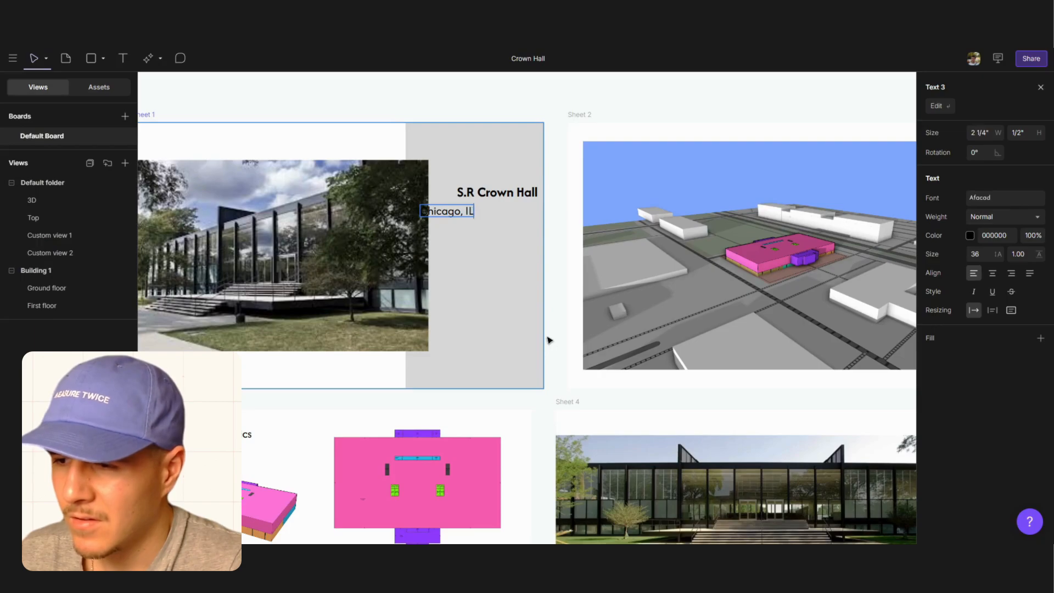
left_click(315, 88)
left_click(452, 211)
left_click_drag(451, 211, 516, 210)
Extend the Sheet 1 title to "S.R Crown Hall, ITT" and realign its right edge with "Chicago, IL", slightly closer to it
double_click(528, 195)
left_click(534, 192)
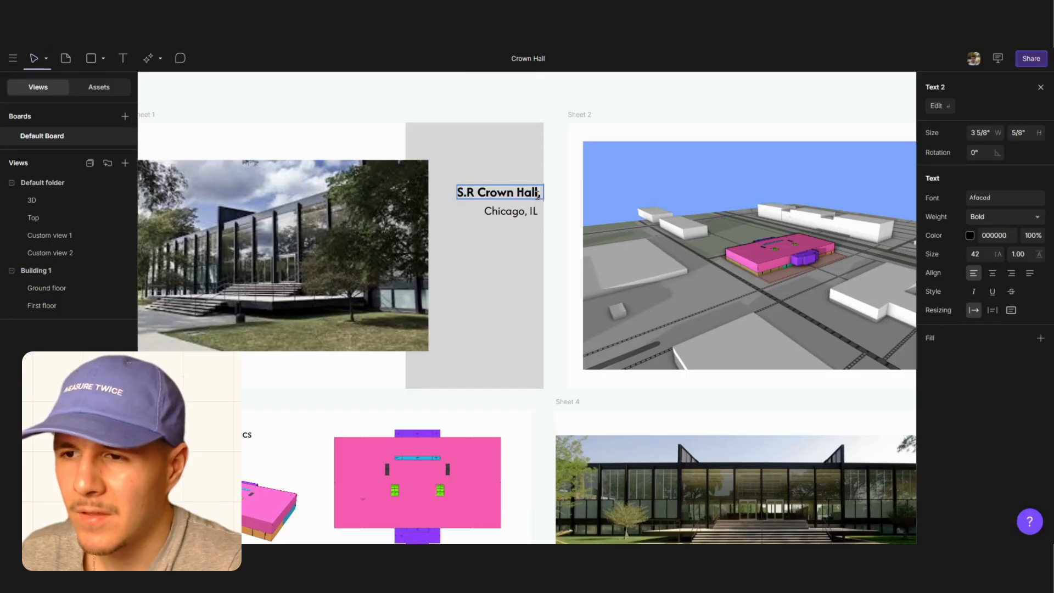
left_click(541, 108)
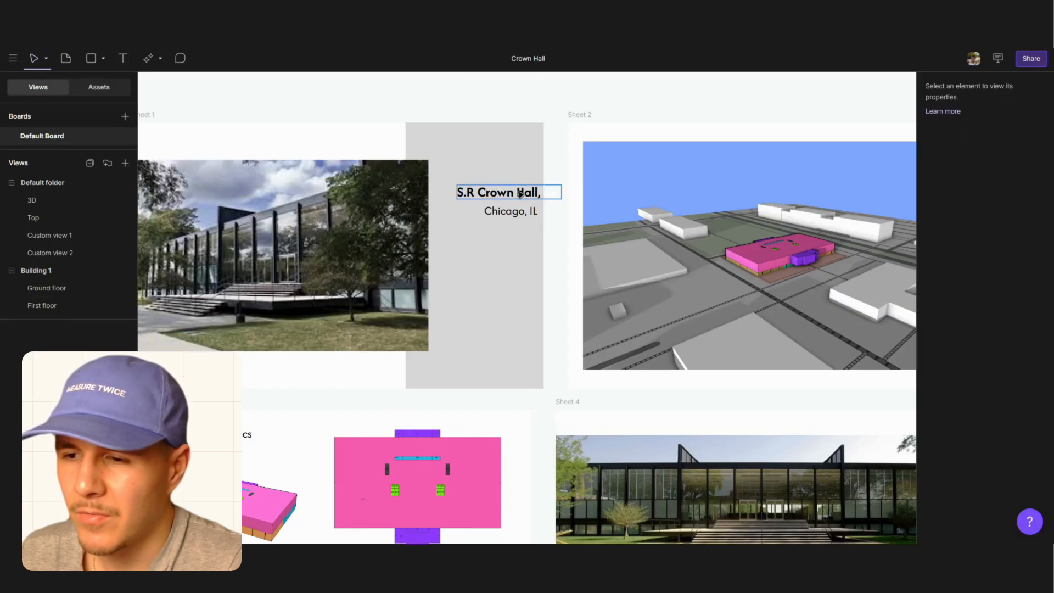
left_click_drag(520, 192, 498, 195)
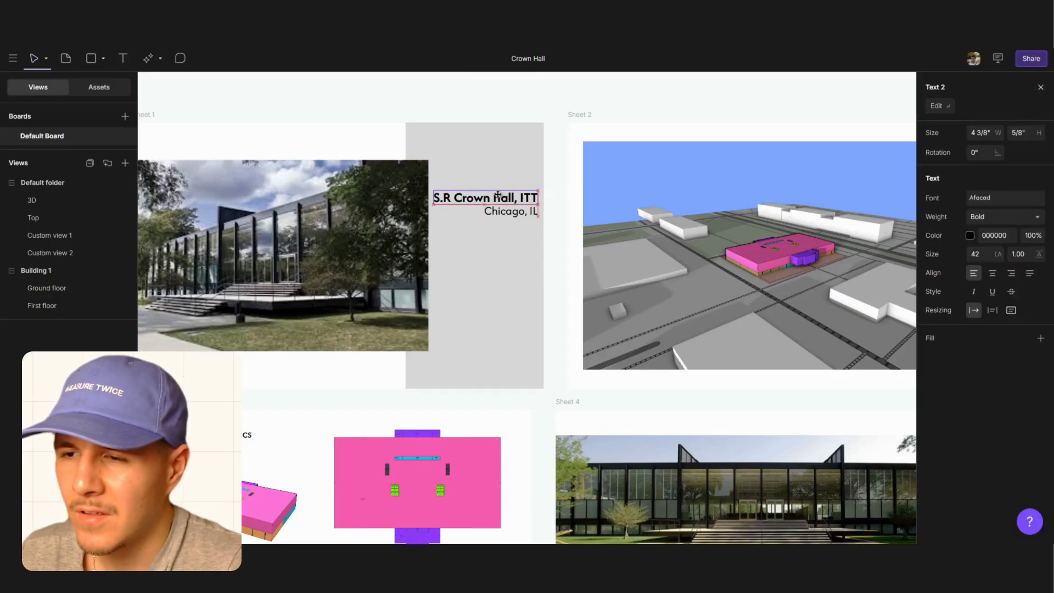
left_click(494, 87)
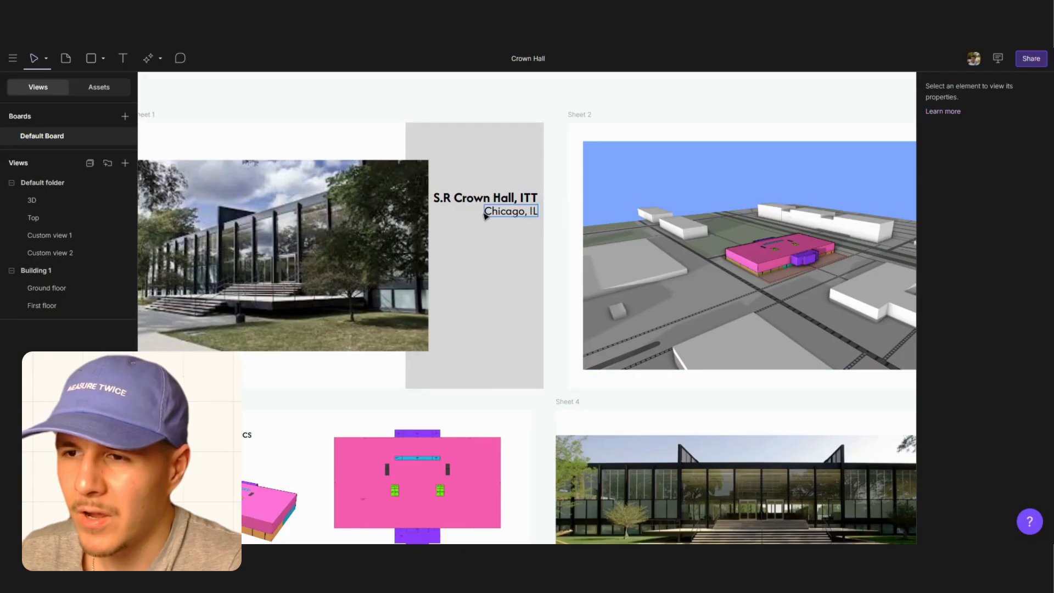
Review the complete four-sheet board, and open the 3D view to examine the building and its surrounding site from several angles
scroll(458, 199, "down", 3)
scroll(458, 198, "up", 3)
scroll(483, 254, "down", 5, "ctrl")
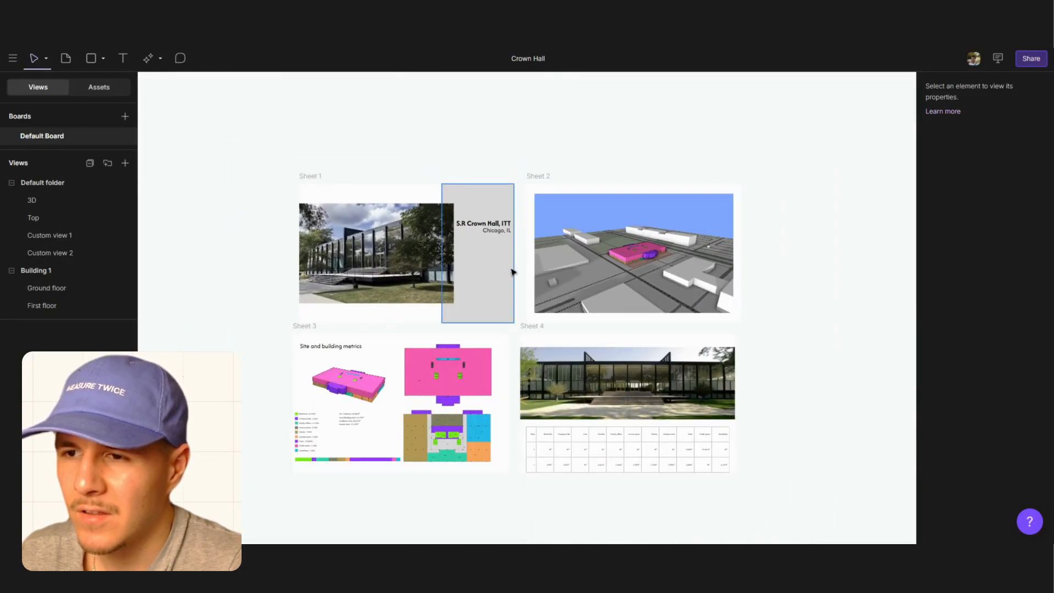
scroll(521, 173, "down", 1, "ctrl")
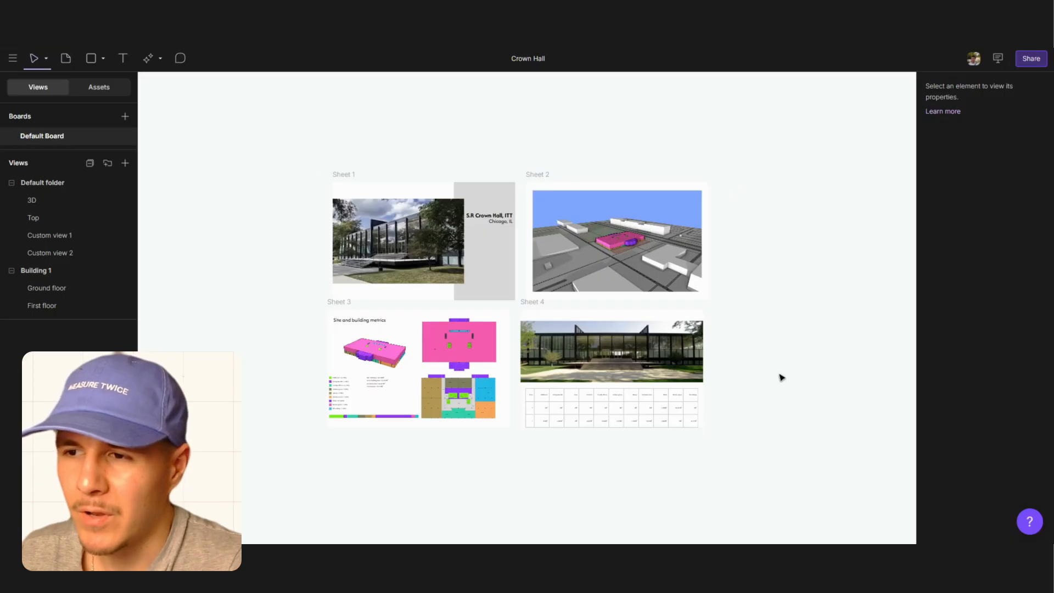
left_click(53, 199)
scroll(497, 356, "up", 5)
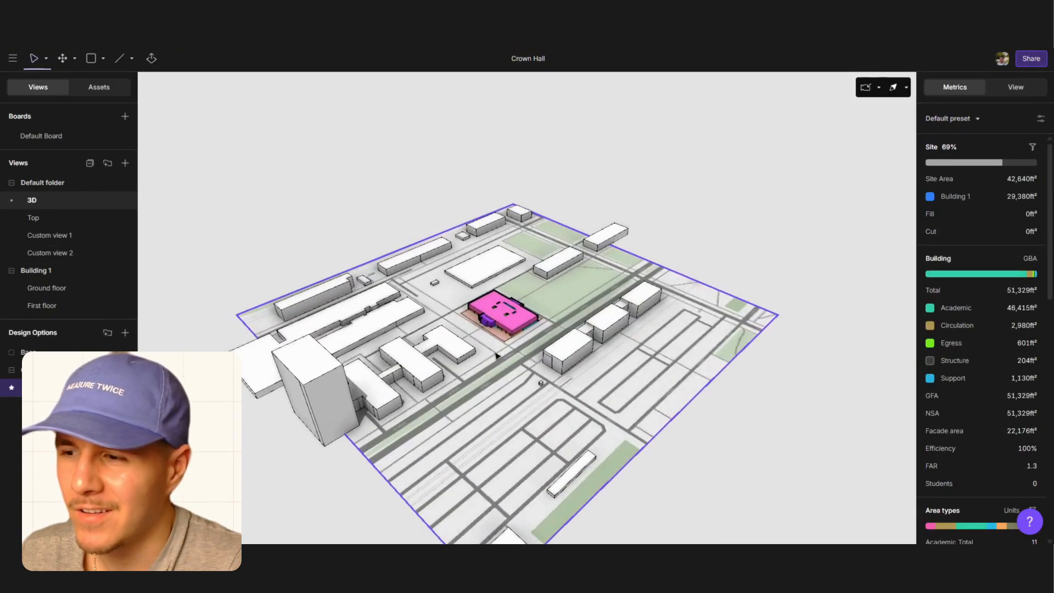
middle_click_drag(497, 355, 809, 306)
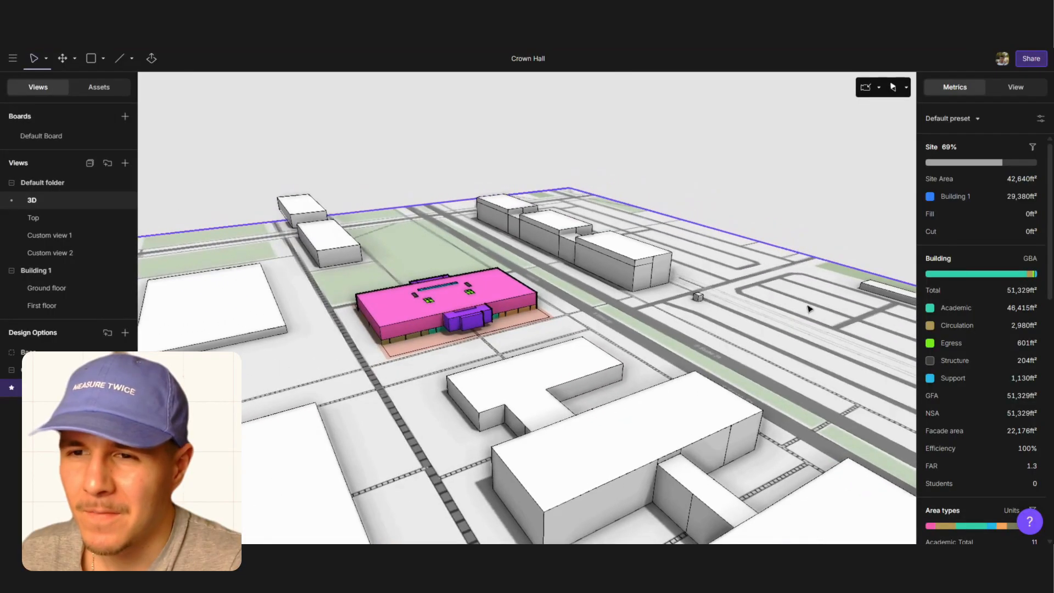
scroll(809, 305, "down", 3)
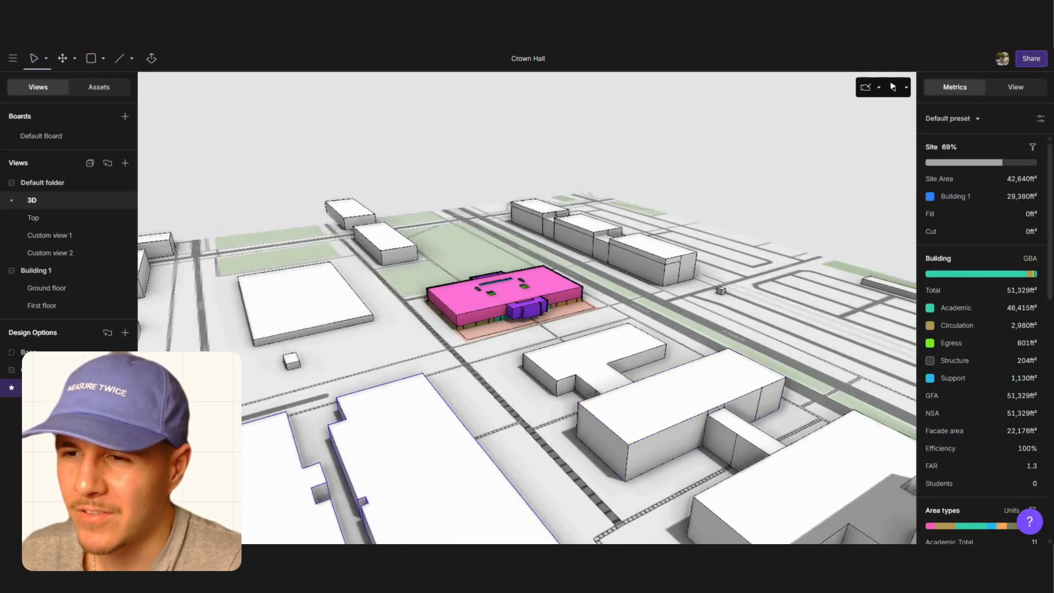
middle_click_drag(647, 379, 752, 376)
middle_click_drag(616, 542, 980, 540)
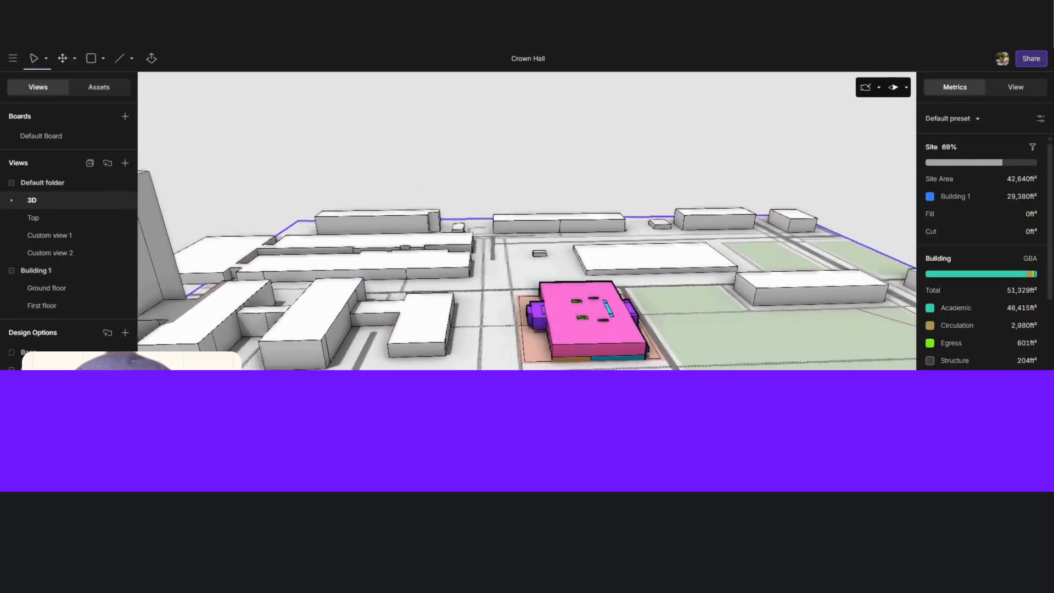